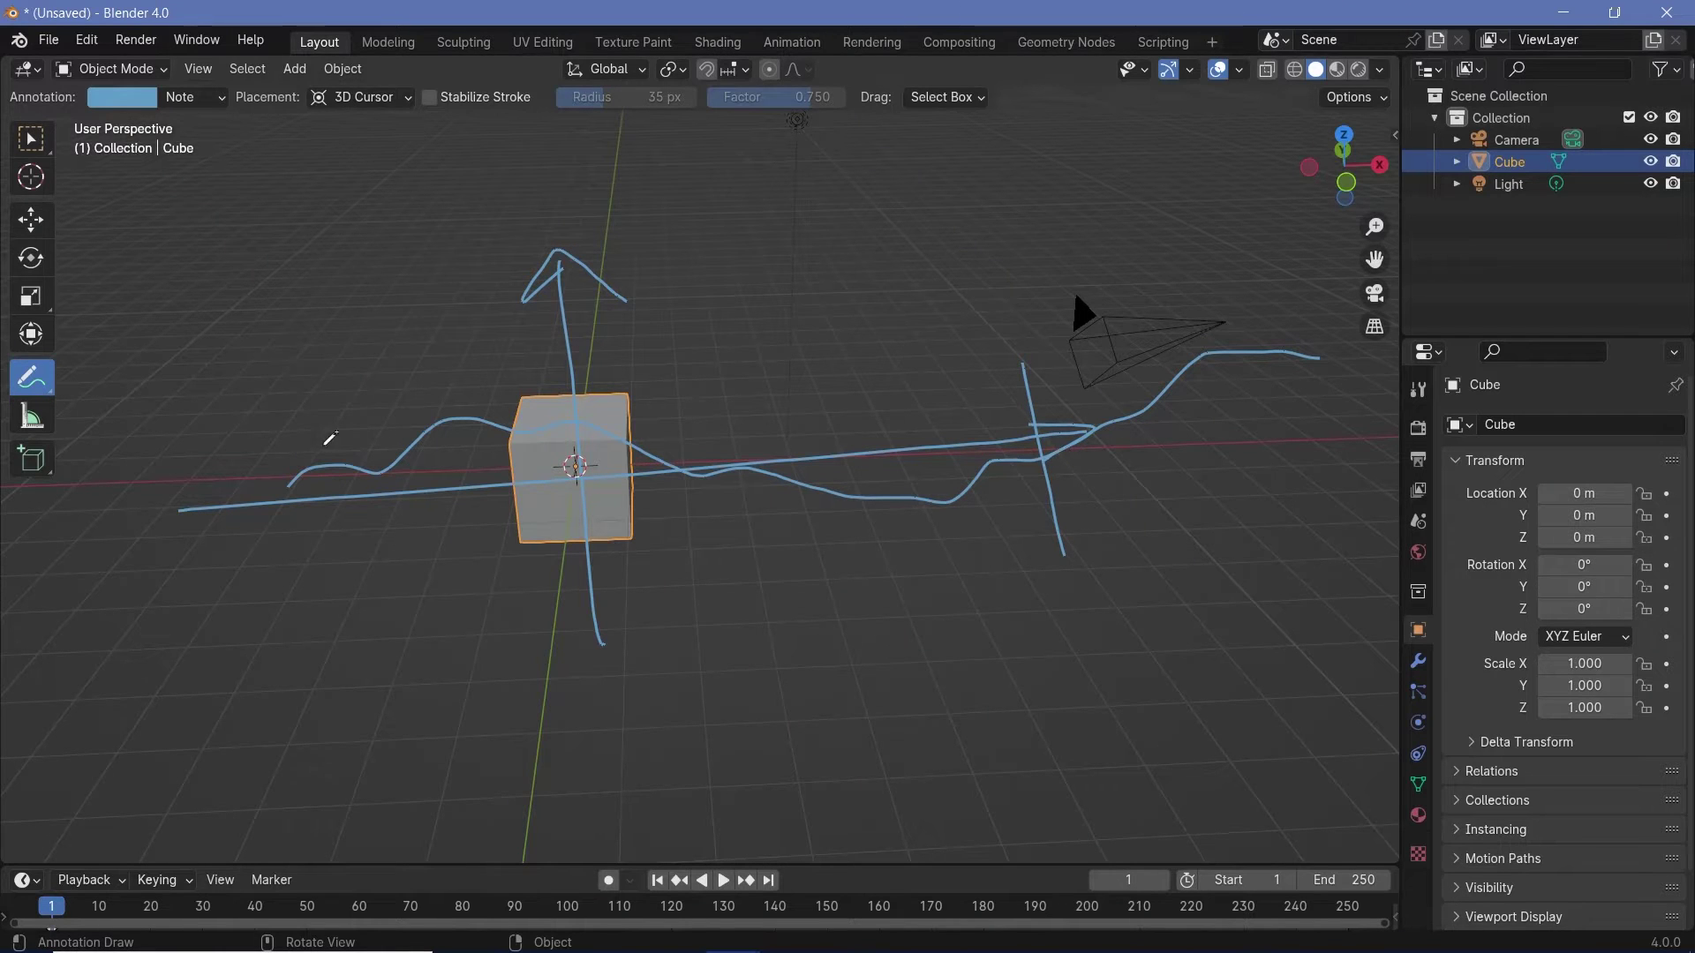
# Annotate the wave sketch with a vertical mark at its start and a continued curve beyond the end mark.
pyautogui.moveTo(278, 411); pyautogui.dragTo(289, 558)
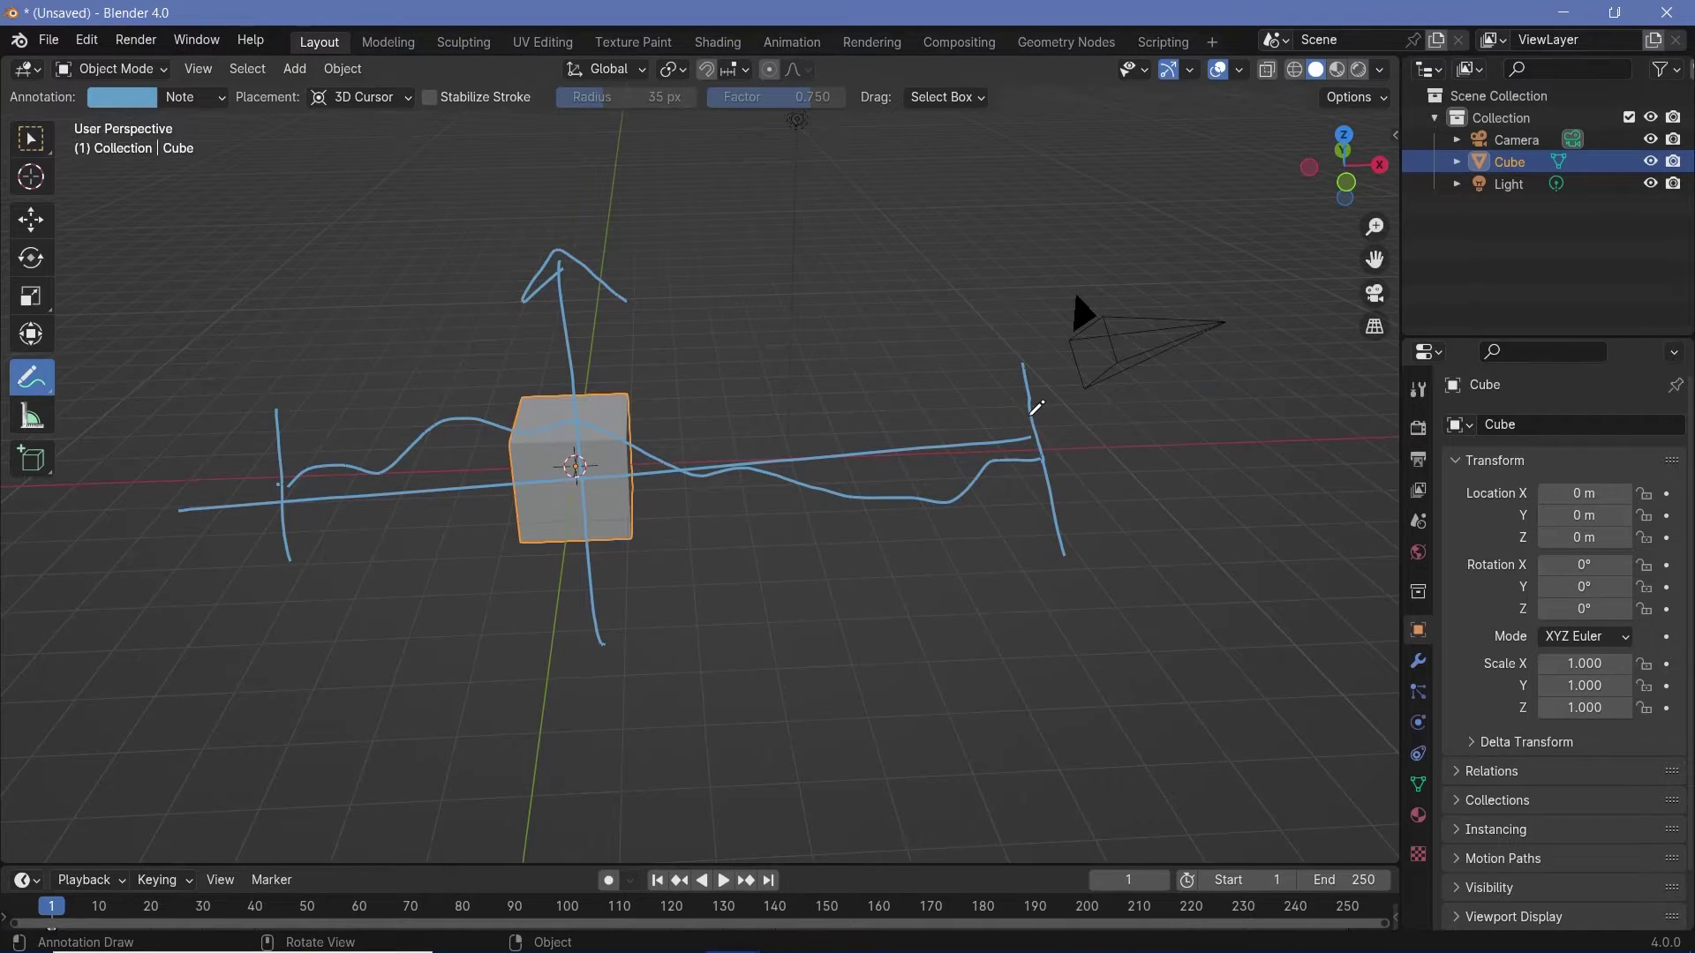
pyautogui.moveTo(1031, 413); pyautogui.dragTo(1337, 381)
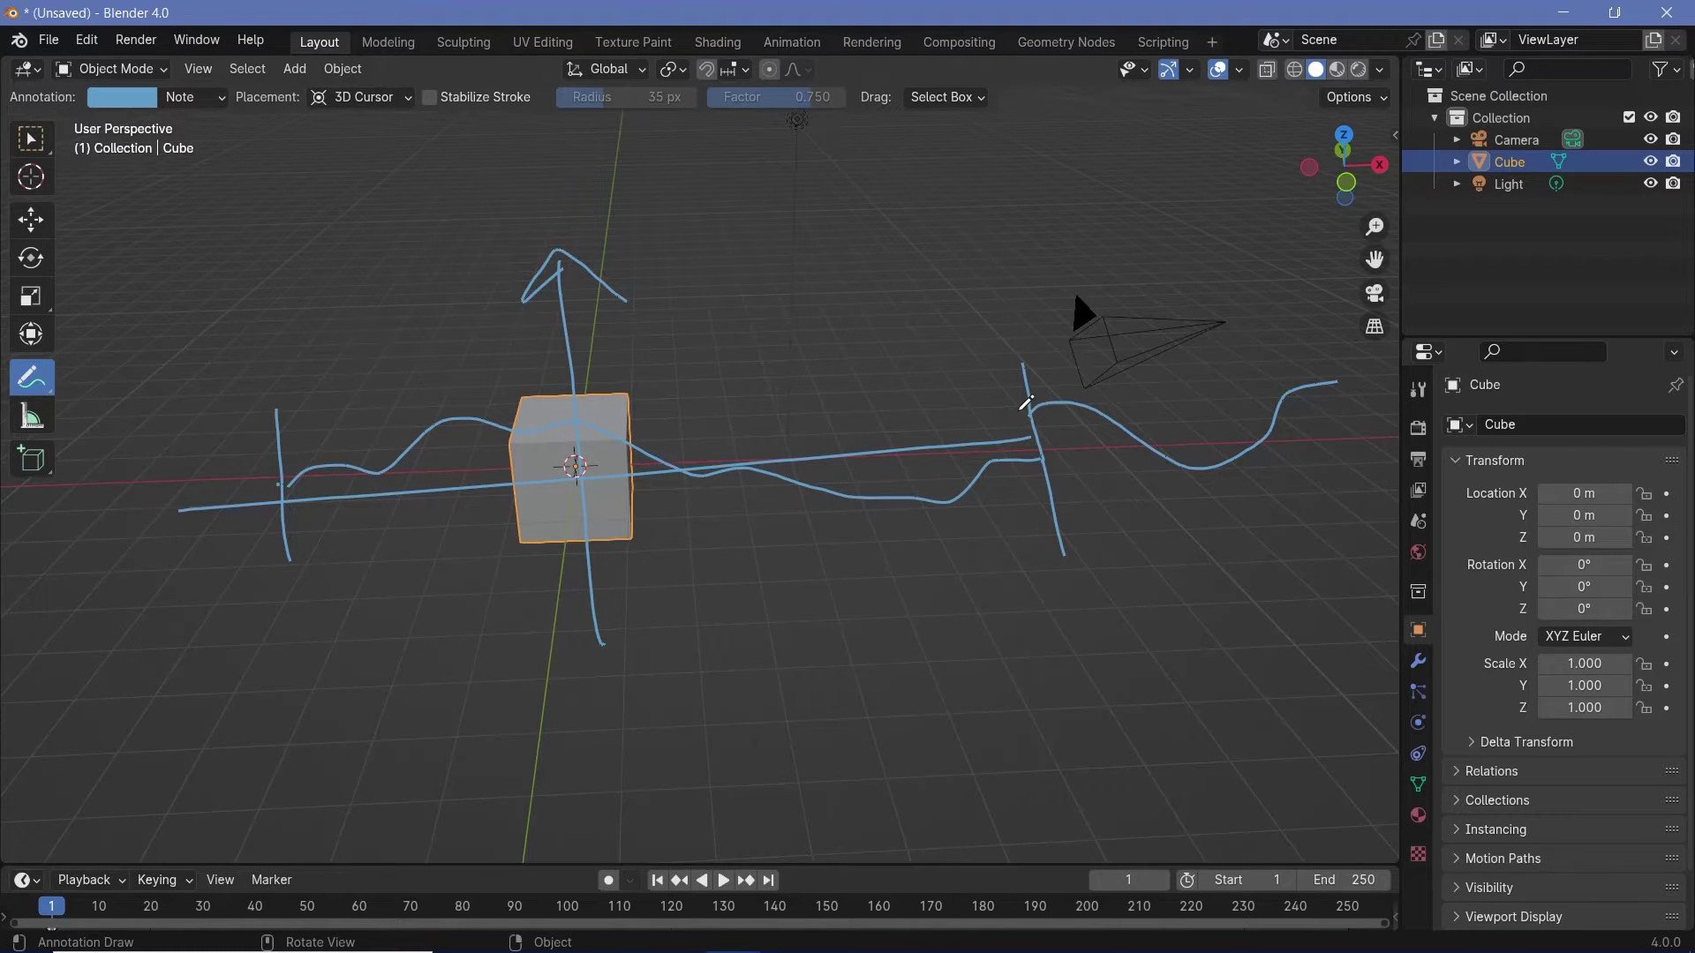
pyautogui.moveTo(1025, 402); pyautogui.dragTo(1055, 466)
pyautogui.moveTo(1031, 333); pyautogui.dragTo(1026, 452)
# Erase all annotation strokes around the cube and switch back to the Select Box tool.
pyautogui.moveTo(1335, 381)
pyautogui.keyDown('ctrl'); pyautogui.mouseDown()
pyautogui.moveTo(1203, 461)
pyautogui.moveTo(1044, 360)
pyautogui.moveTo(1007, 468)
pyautogui.moveTo(980, 437)
pyautogui.moveTo(860, 492)
pyautogui.moveTo(582, 439)
pyautogui.moveTo(541, 265)
pyautogui.moveTo(552, 406)
pyautogui.moveTo(605, 624)
pyautogui.moveTo(501, 468)
pyautogui.moveTo(257, 505)
pyautogui.moveTo(273, 435)
pyautogui.moveTo(258, 542)
pyautogui.moveTo(494, 415)
pyautogui.mouseUp(); pyautogui.keyUp('ctrl')
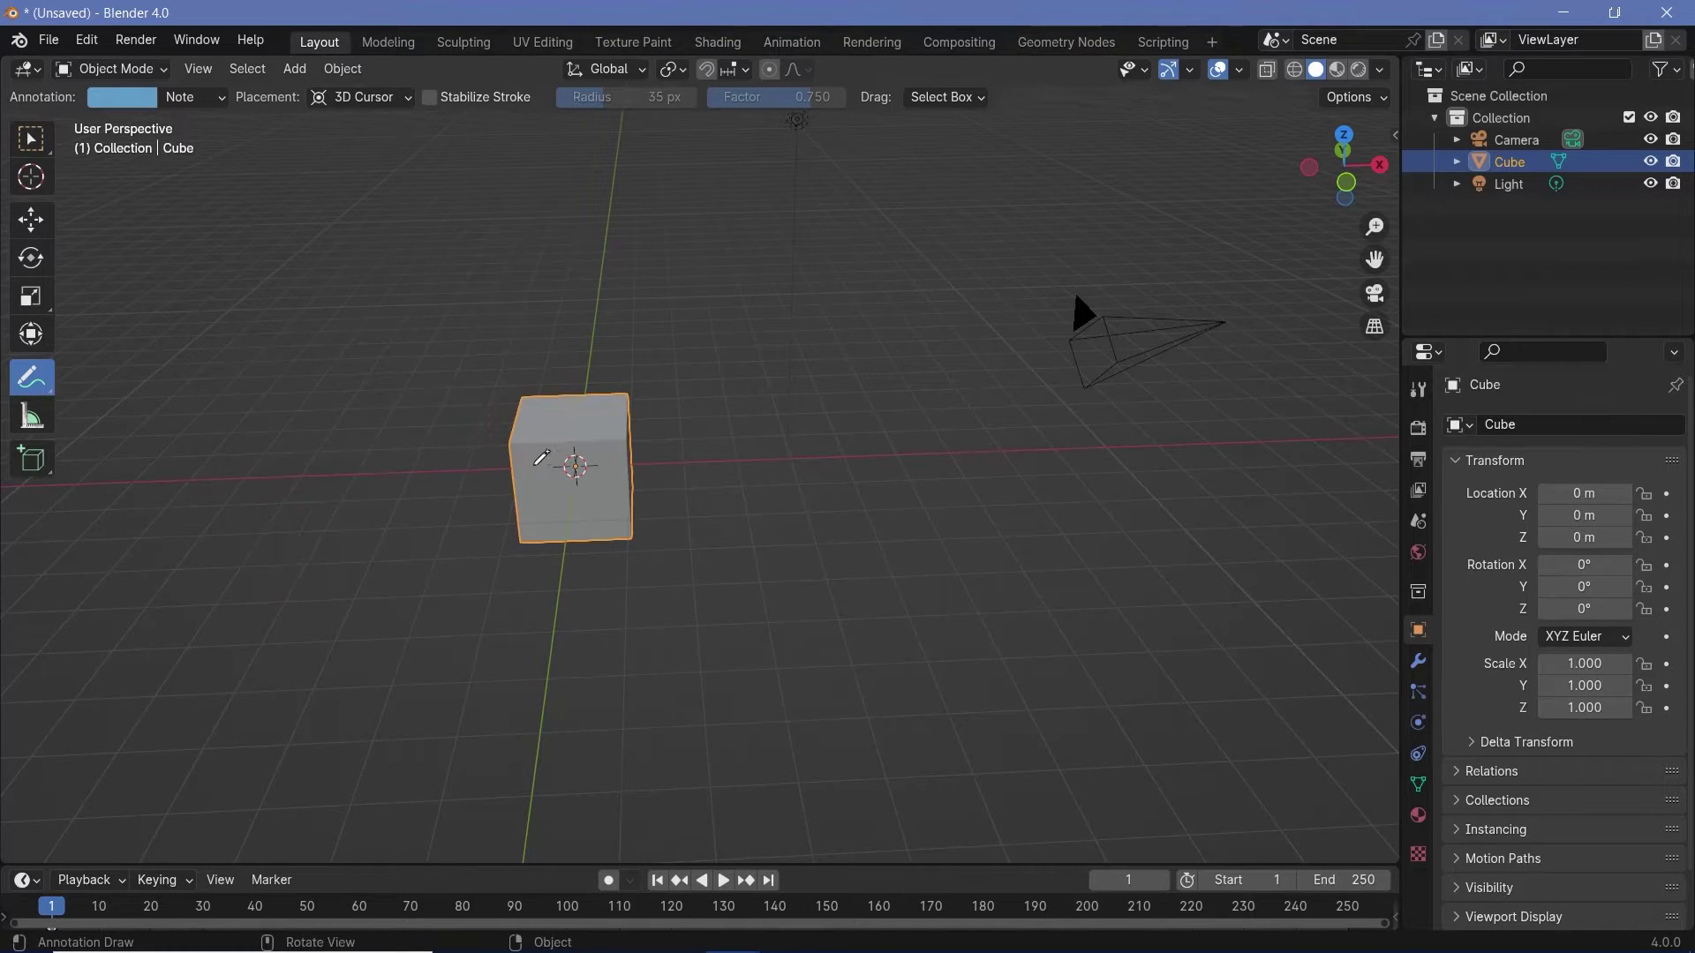
pyautogui.press('x')
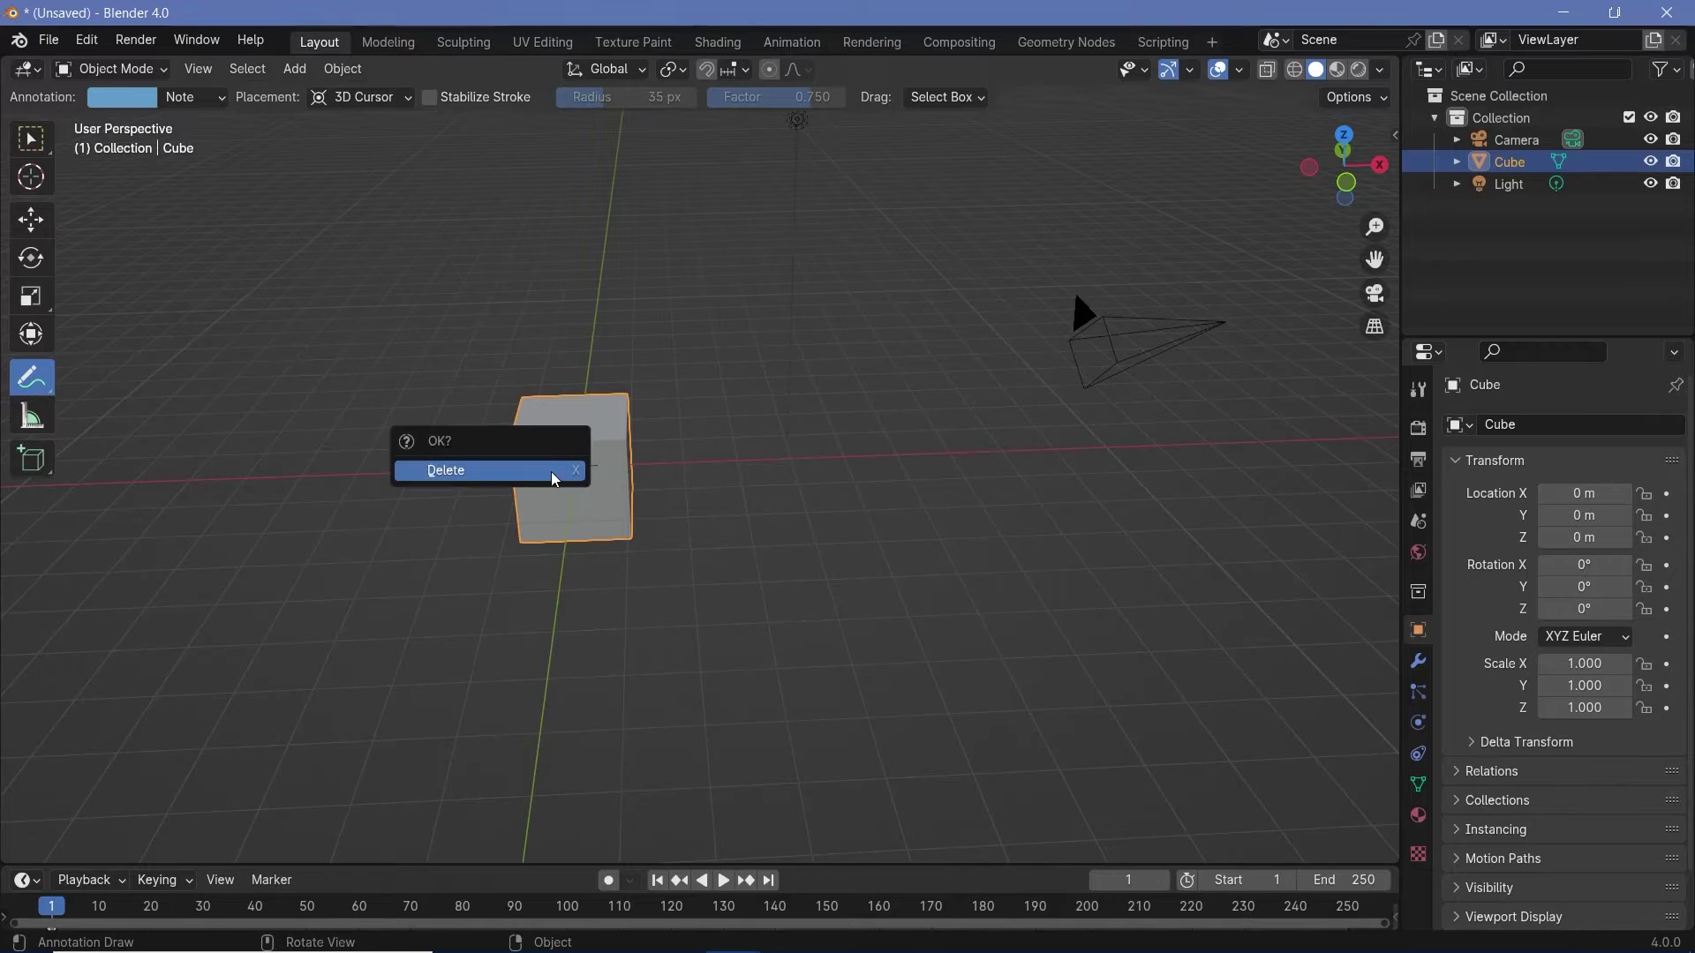
pyautogui.press('w')
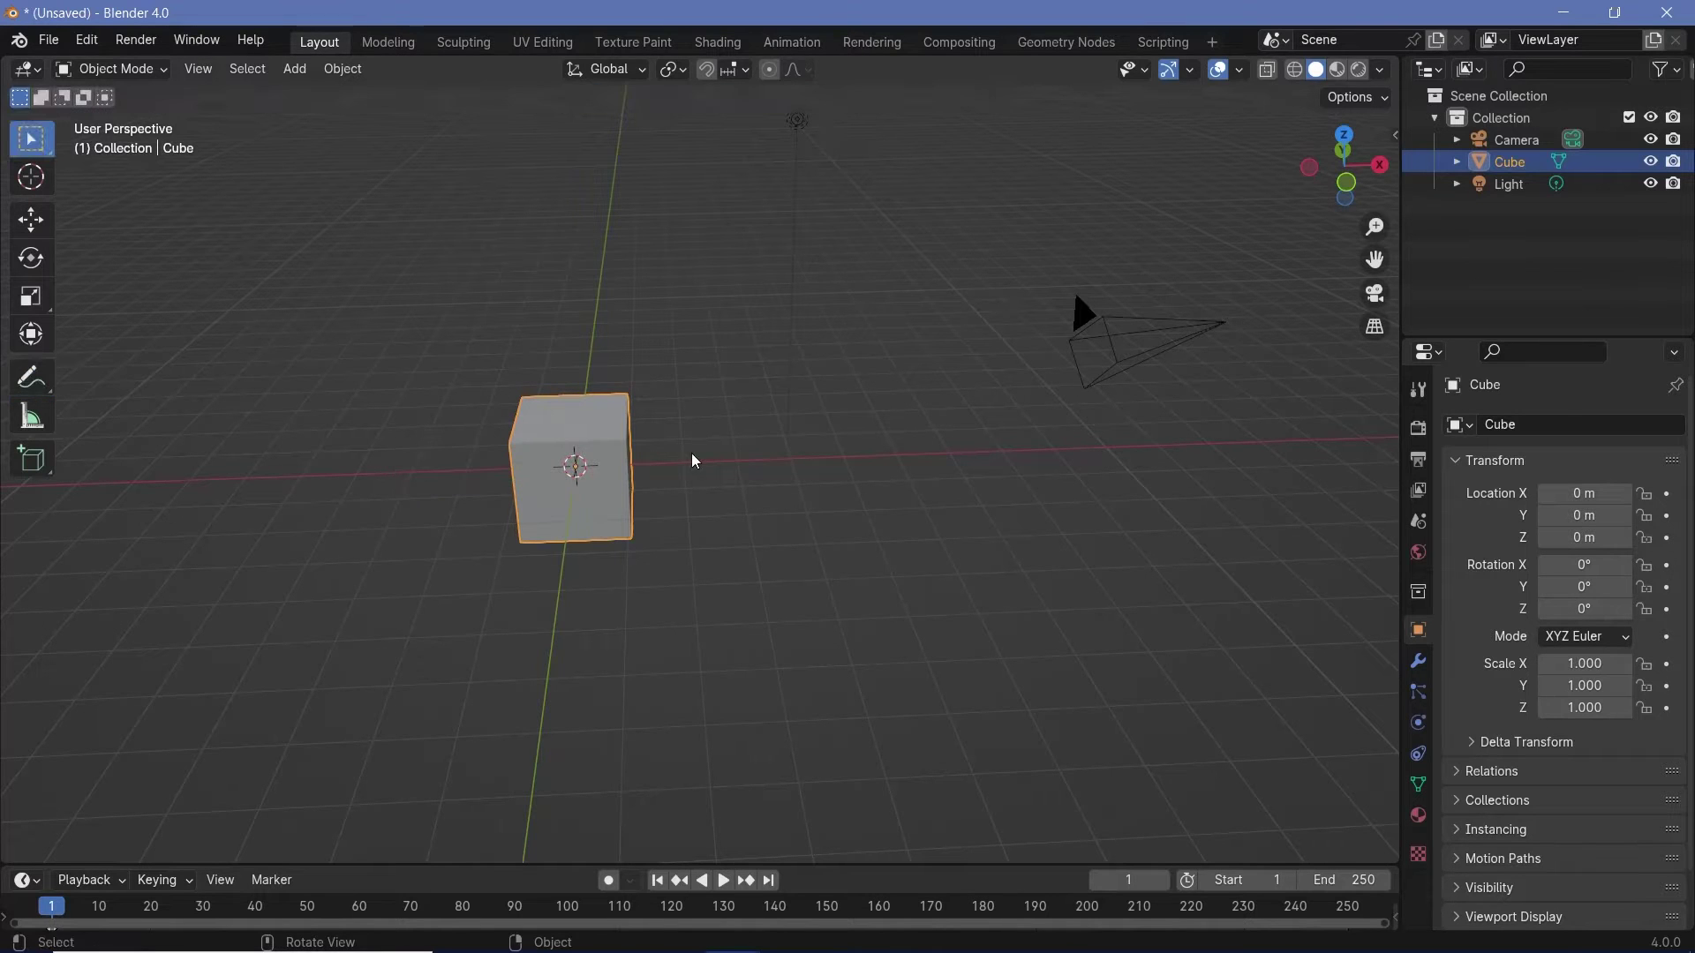
# Split the 3D viewport into two stacked areas, make the lower one a Geometry Node Editor and create a new node tree for the cube.
pyautogui.moveTo(639, 552)
pyautogui.mouseDown(button='middle')
pyautogui.moveTo(591, 484)
pyautogui.moveTo(623, 470)
pyautogui.moveTo(757, 511)
pyautogui.mouseUp(button='middle')
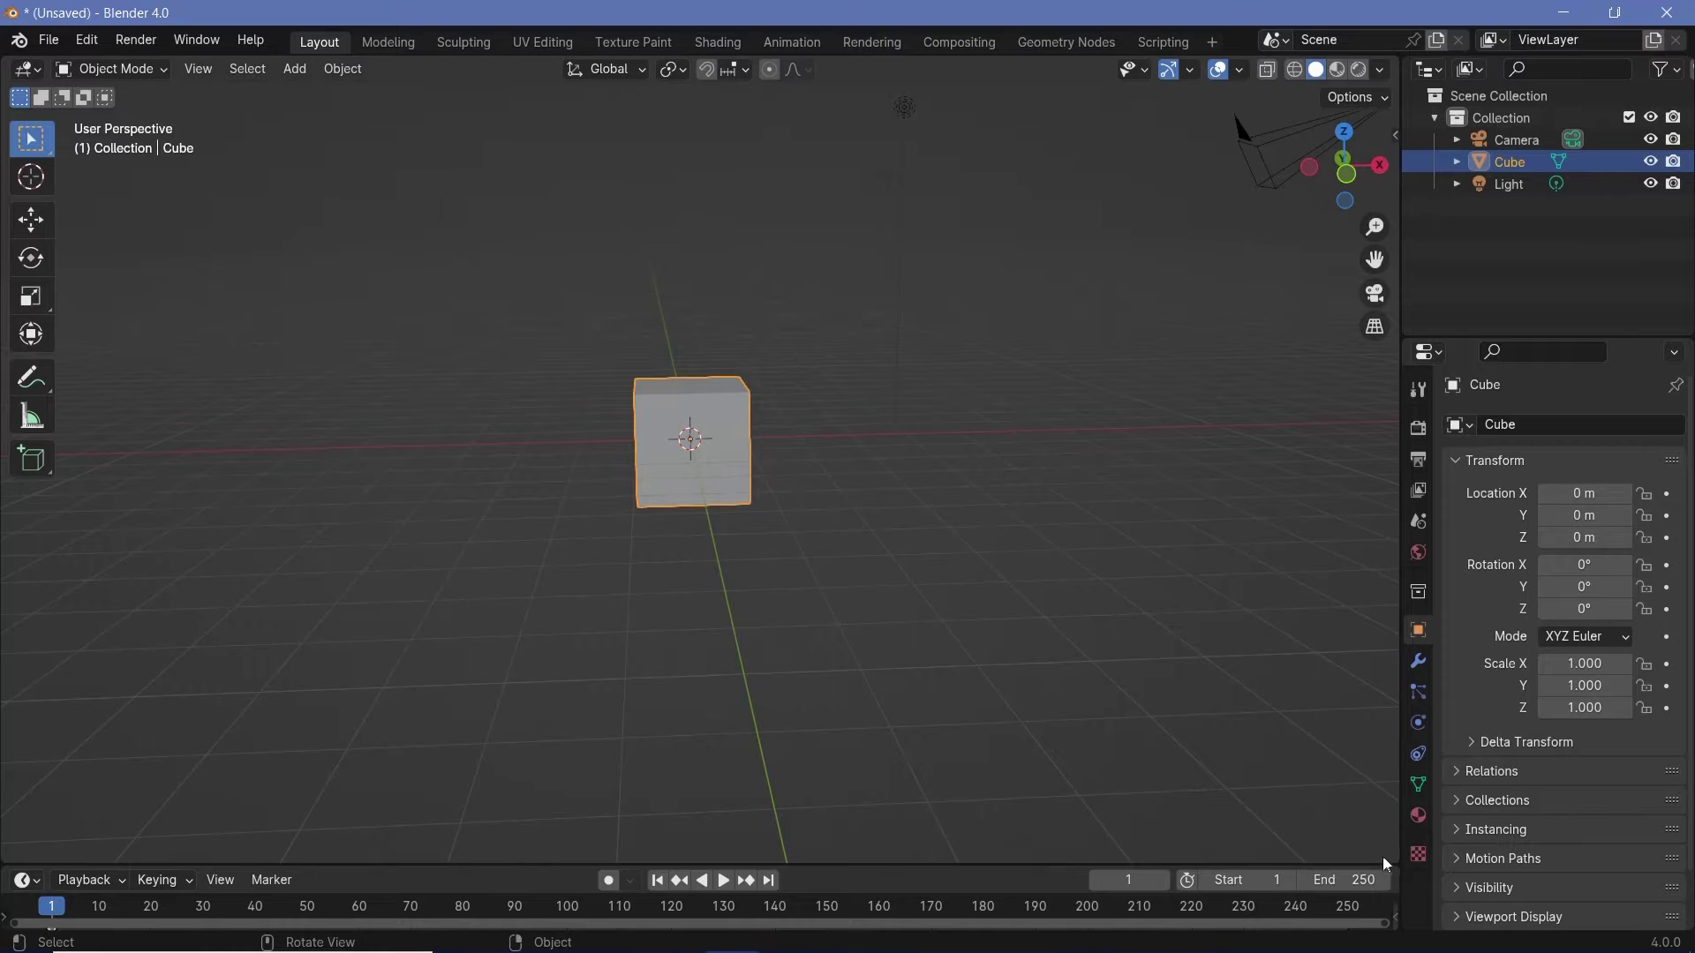
pyautogui.moveTo(1386, 860); pyautogui.dragTo(1317, 494)
pyautogui.click(27, 509)
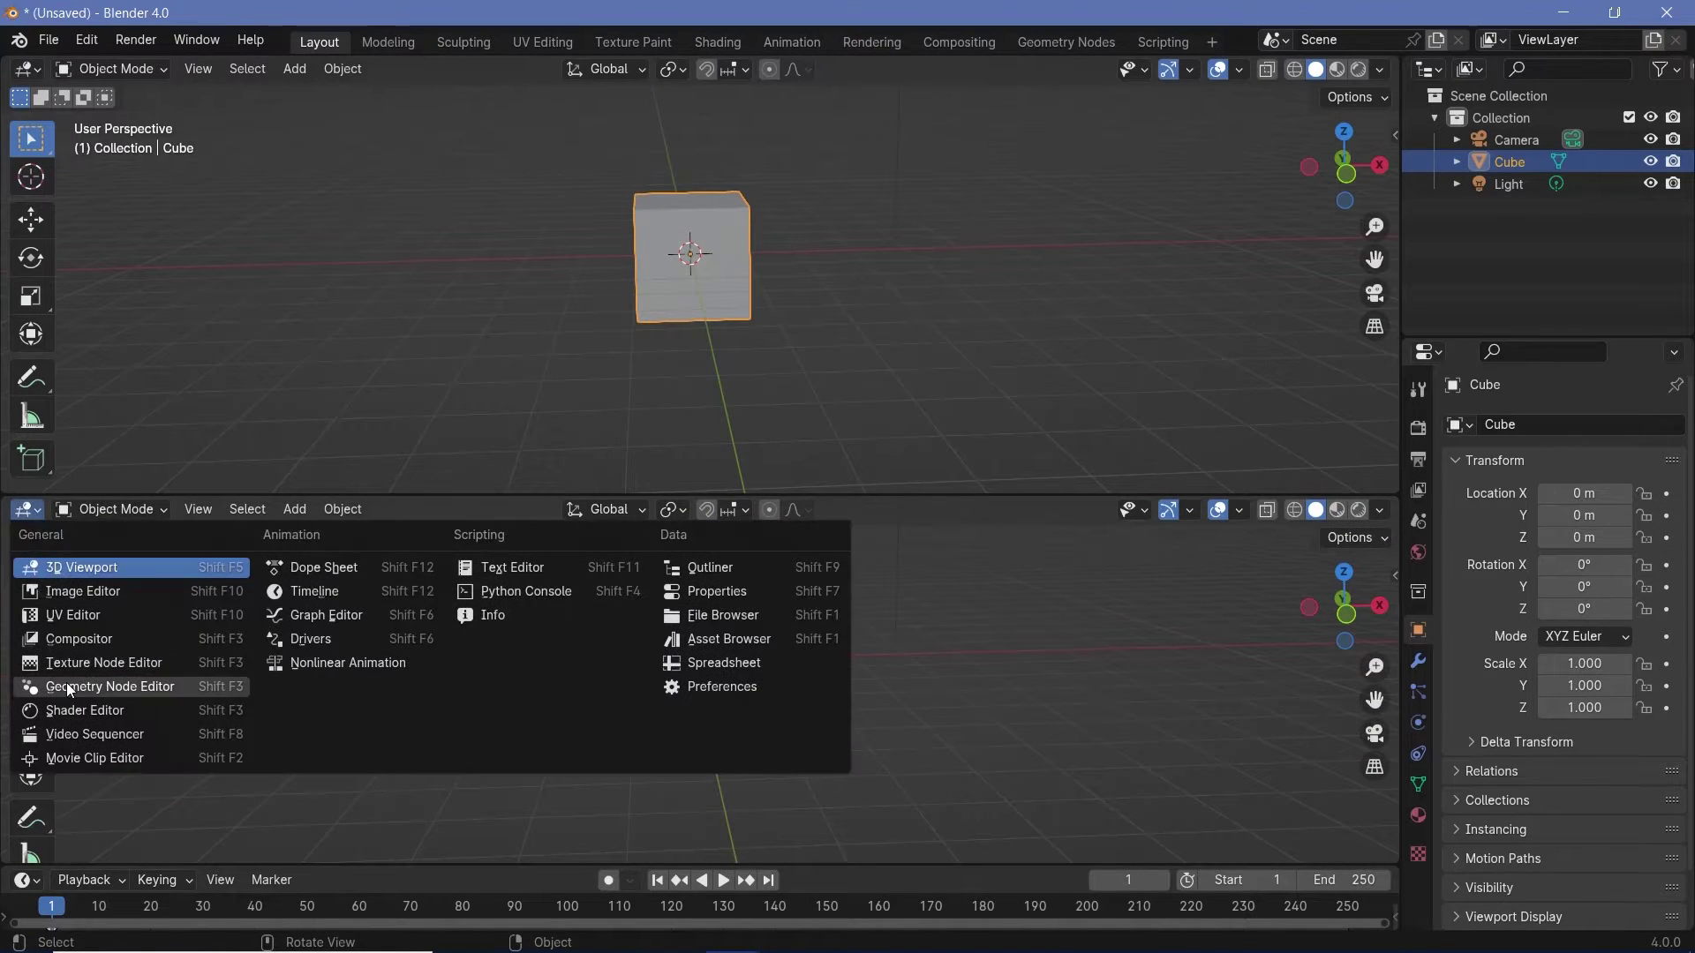
pyautogui.click(66, 686)
pyautogui.click(686, 512)
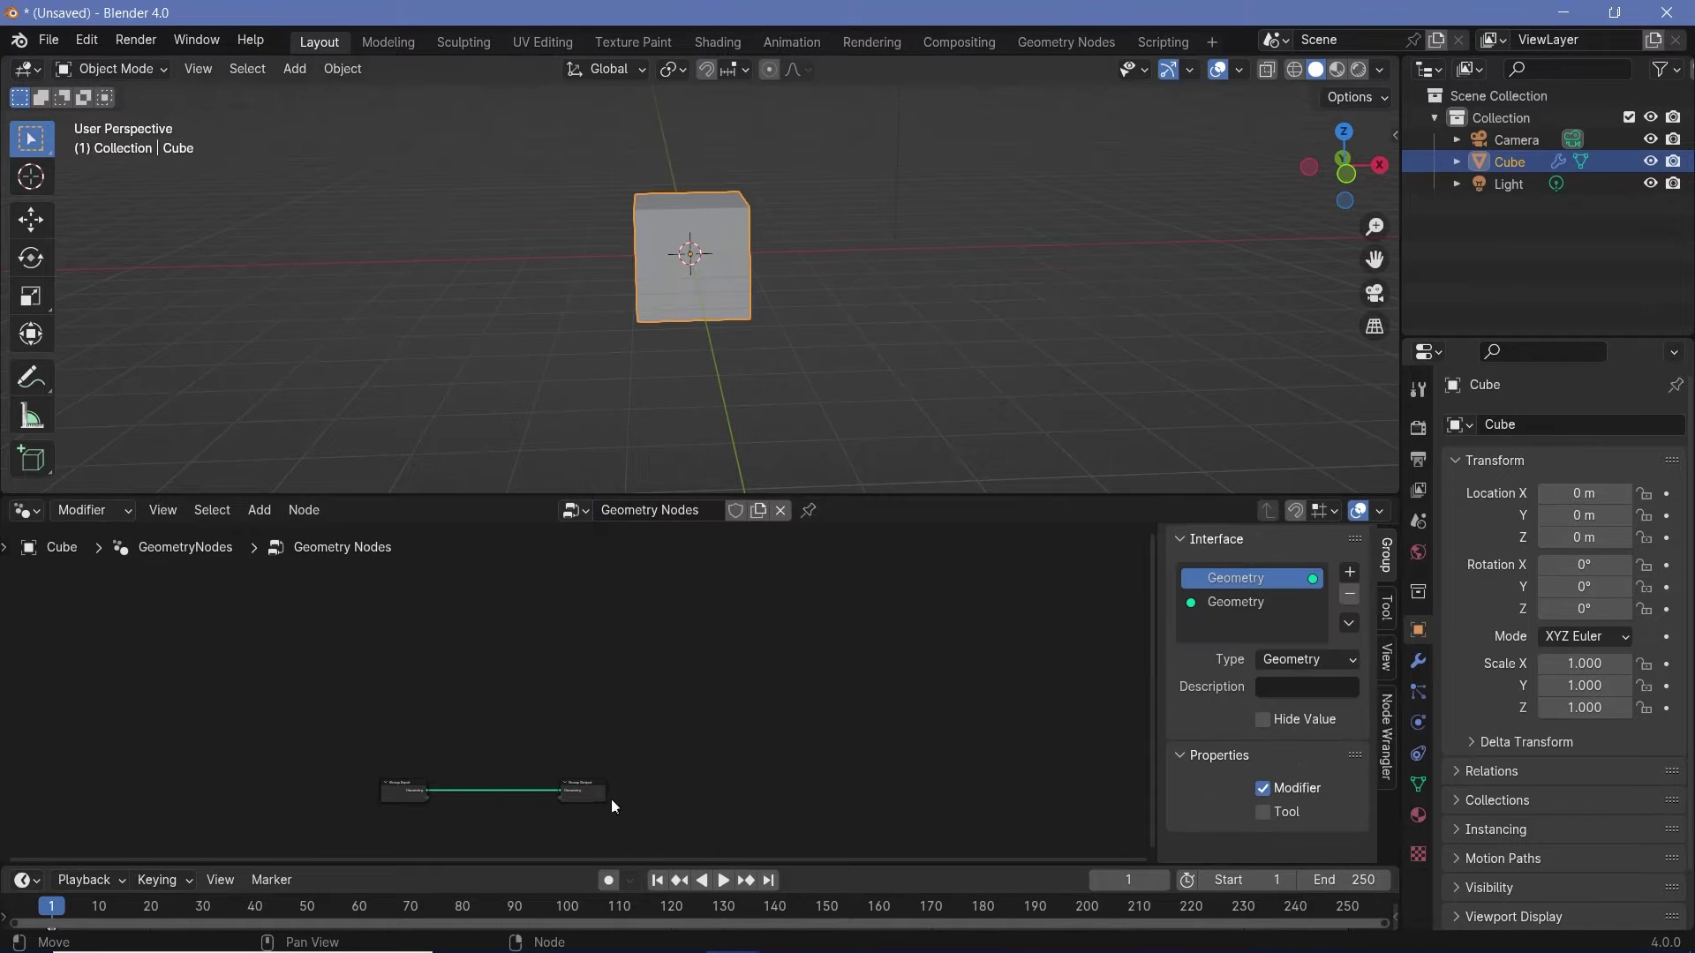
# Delete the Group Input node from the cube's node tree.
pyautogui.scroll(5, 614, 807)
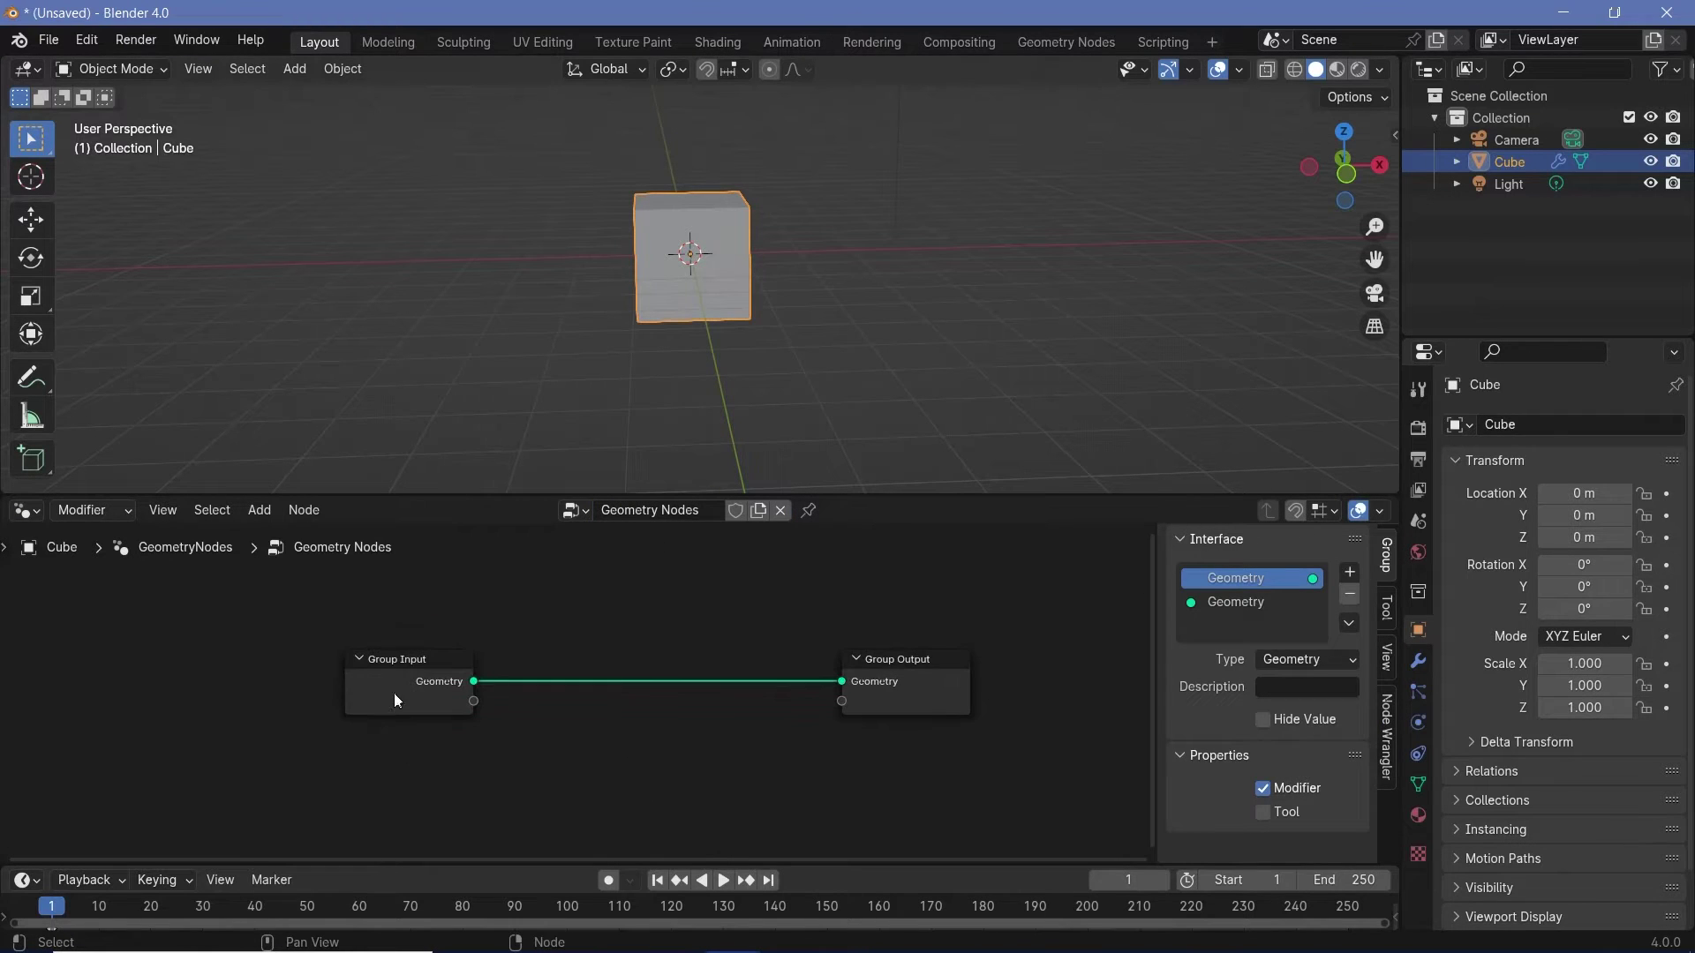
pyautogui.click(439, 712)
pyautogui.press('Delete')
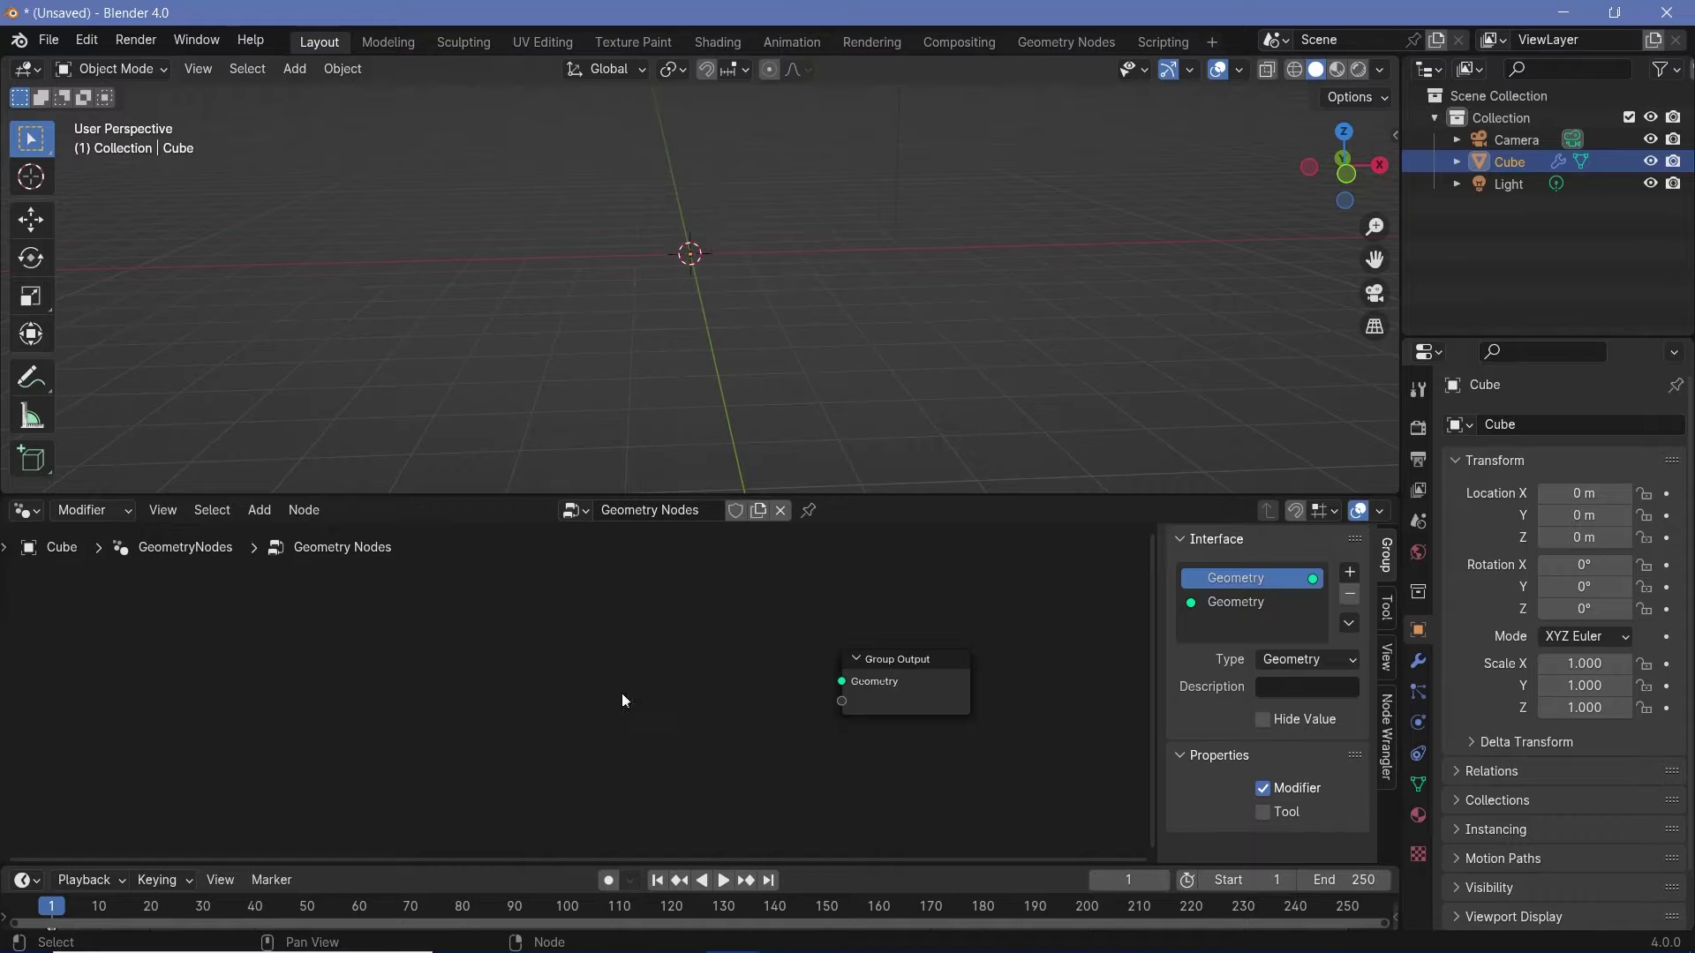
# Add a Grid node and connect its Mesh output to the Group Output's Geometry input.
pyautogui.hotkey('shift', 'a')
pyautogui.write('grid')
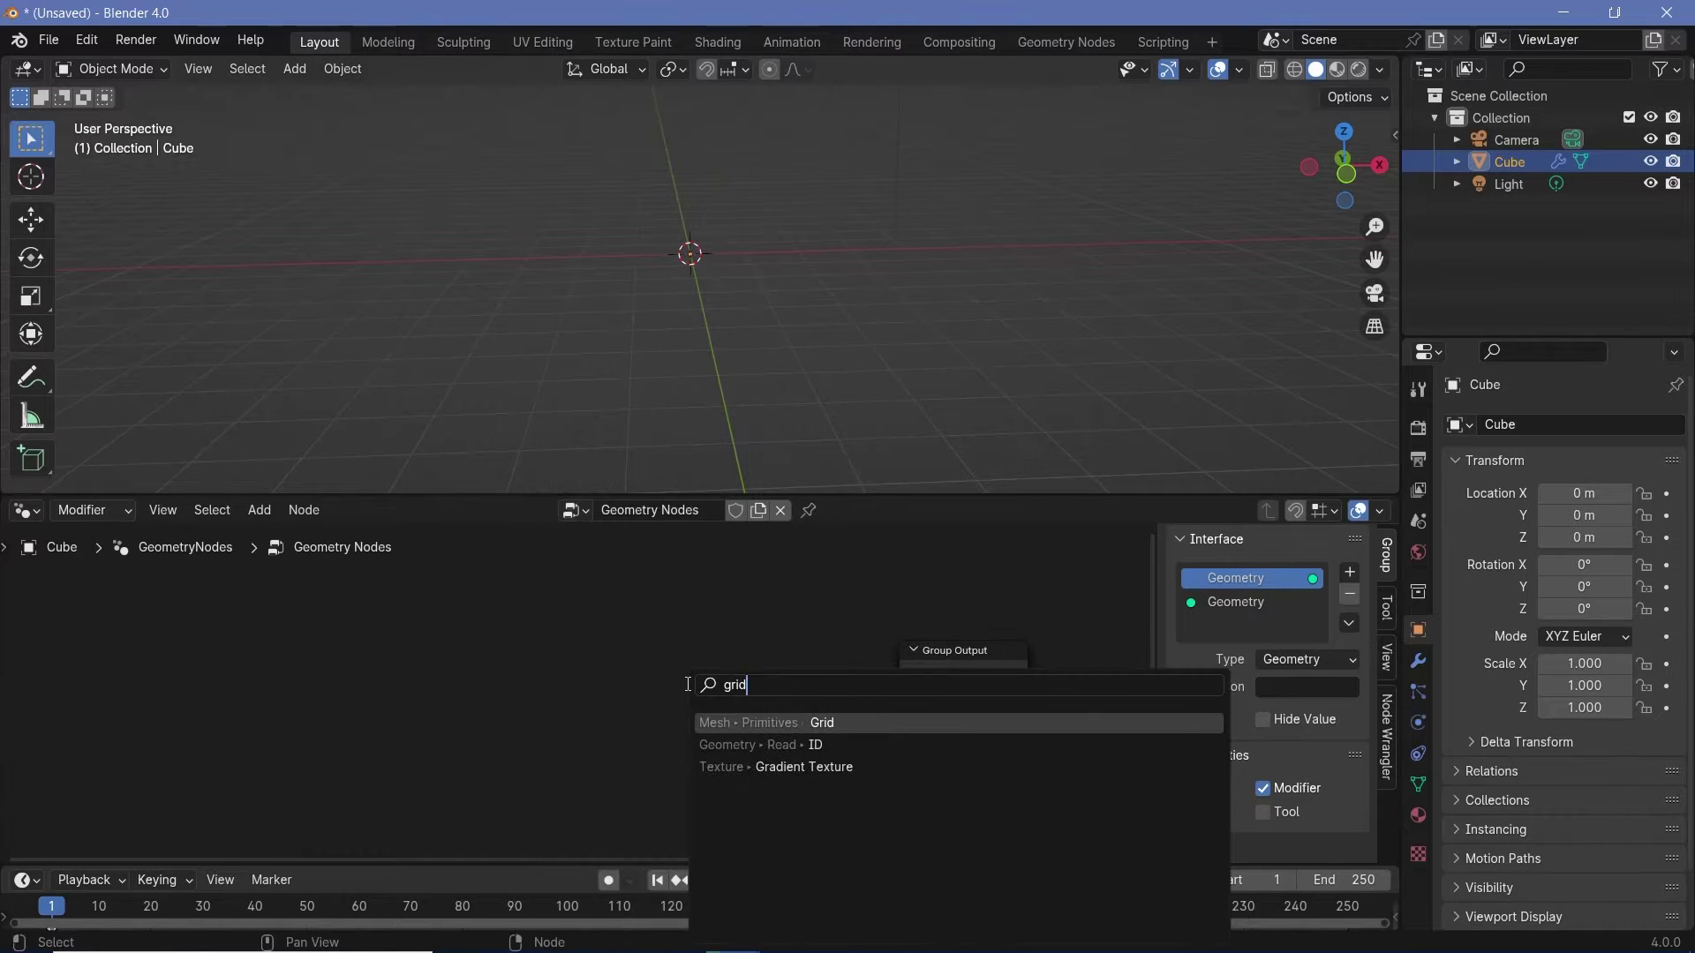
pyautogui.press('Return')
pyautogui.click(340, 684)
pyautogui.moveTo(419, 710); pyautogui.dragTo(910, 676)
pyautogui.moveTo(395, 717); pyautogui.dragTo(331, 685)
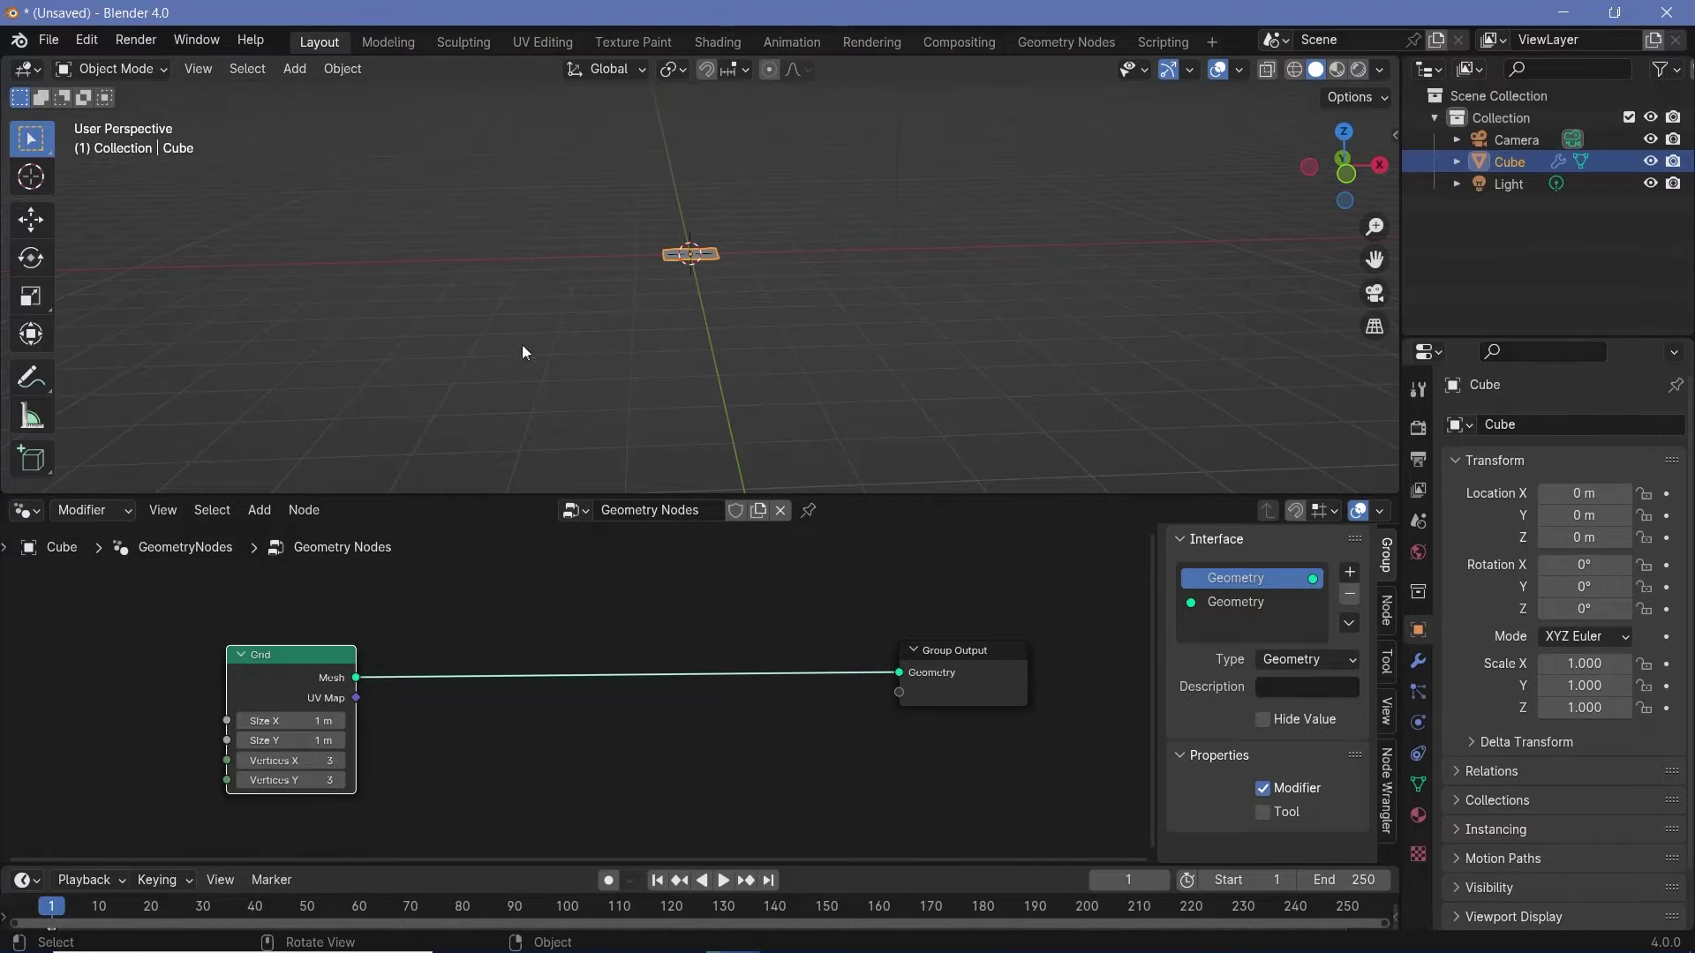
# Set the Grid node's Size X and Size Y to 10 m and move the node further from the Group Output.
pyautogui.scroll(2, 474, 618)
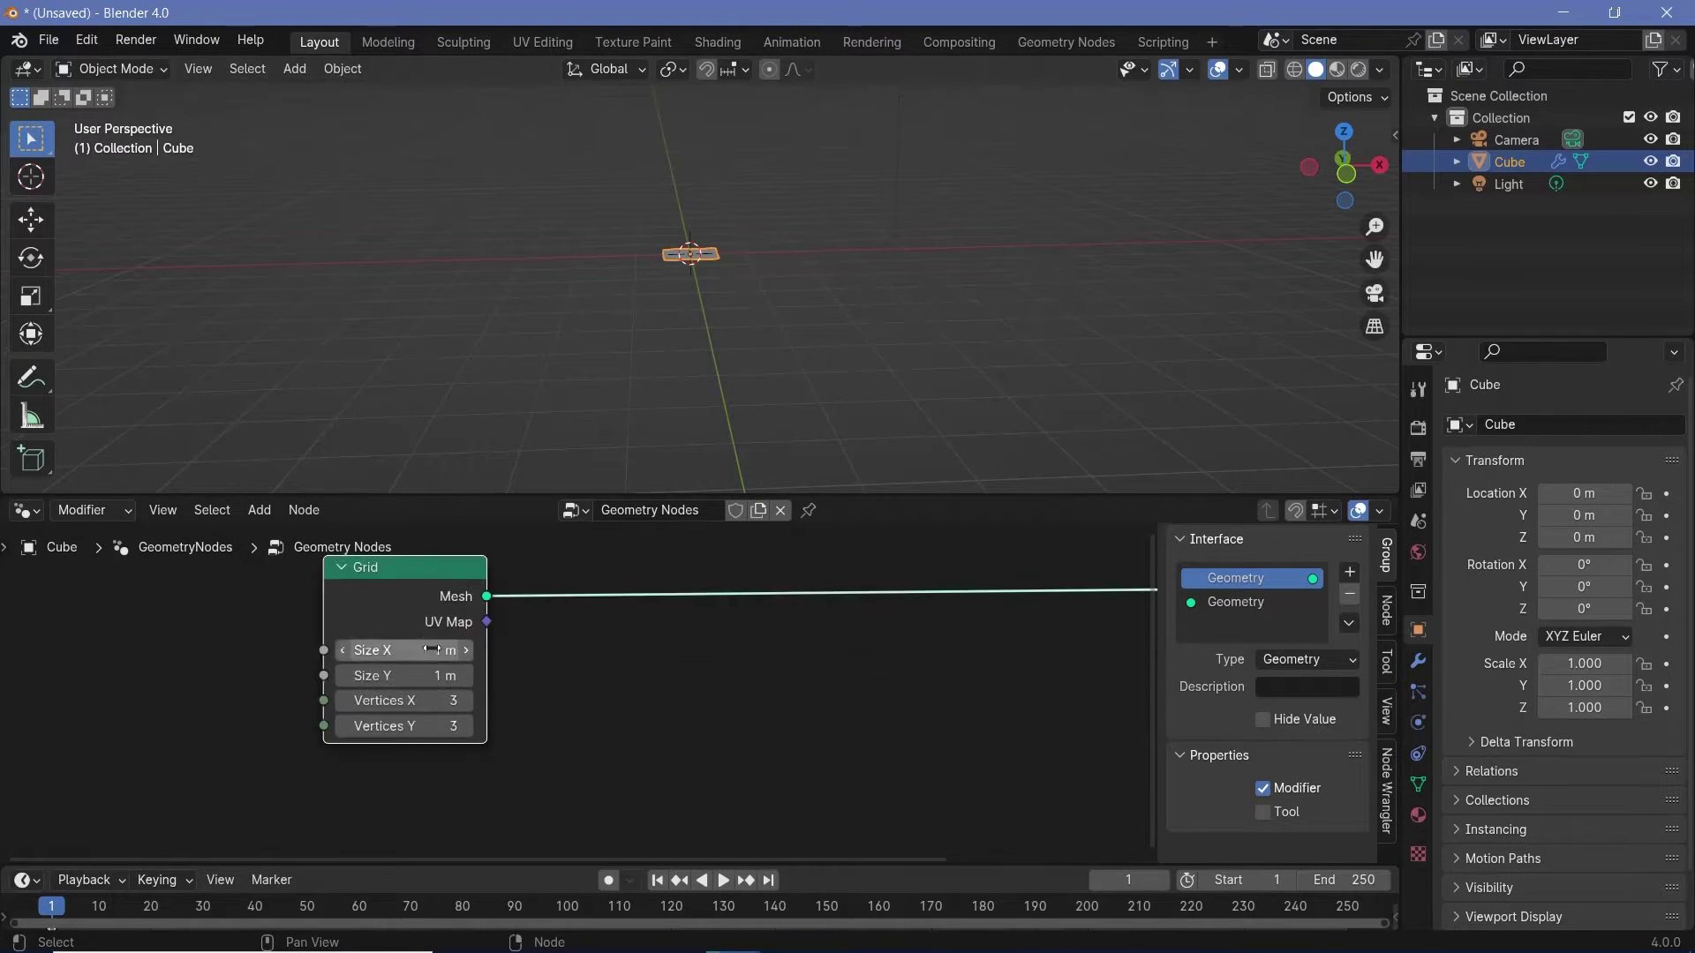
pyautogui.doubleClick(427, 649)
pyautogui.write('10')
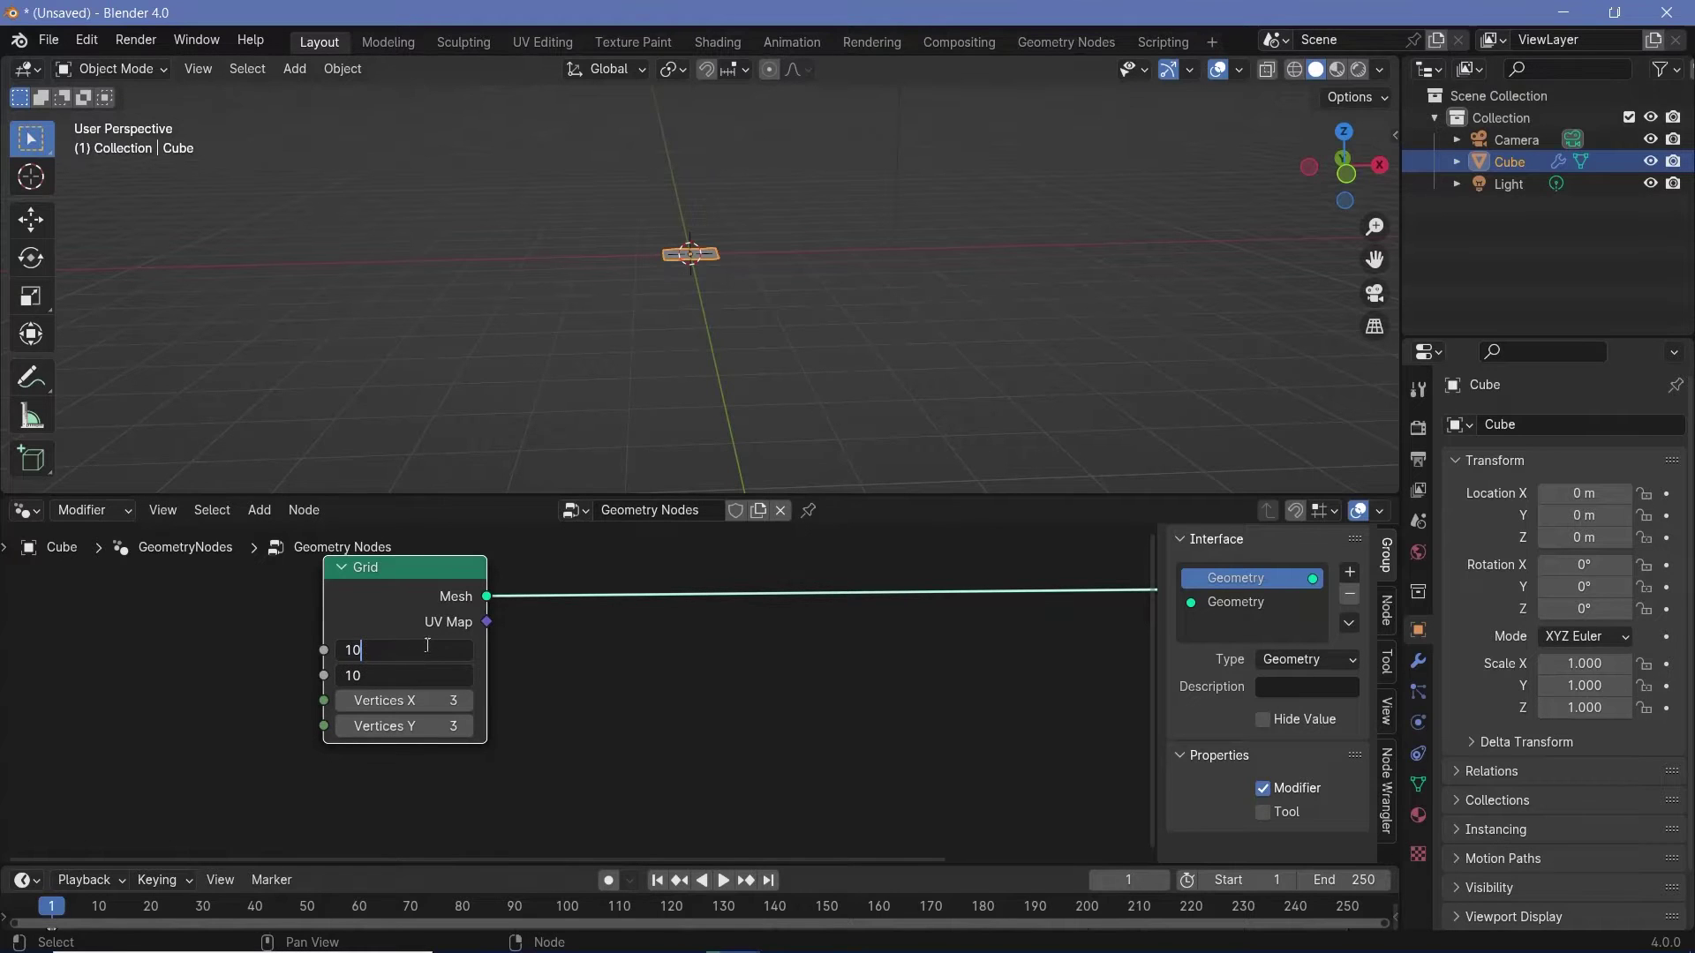
pyautogui.press('Return')
pyautogui.moveTo(361, 608); pyautogui.dragTo(197, 603)
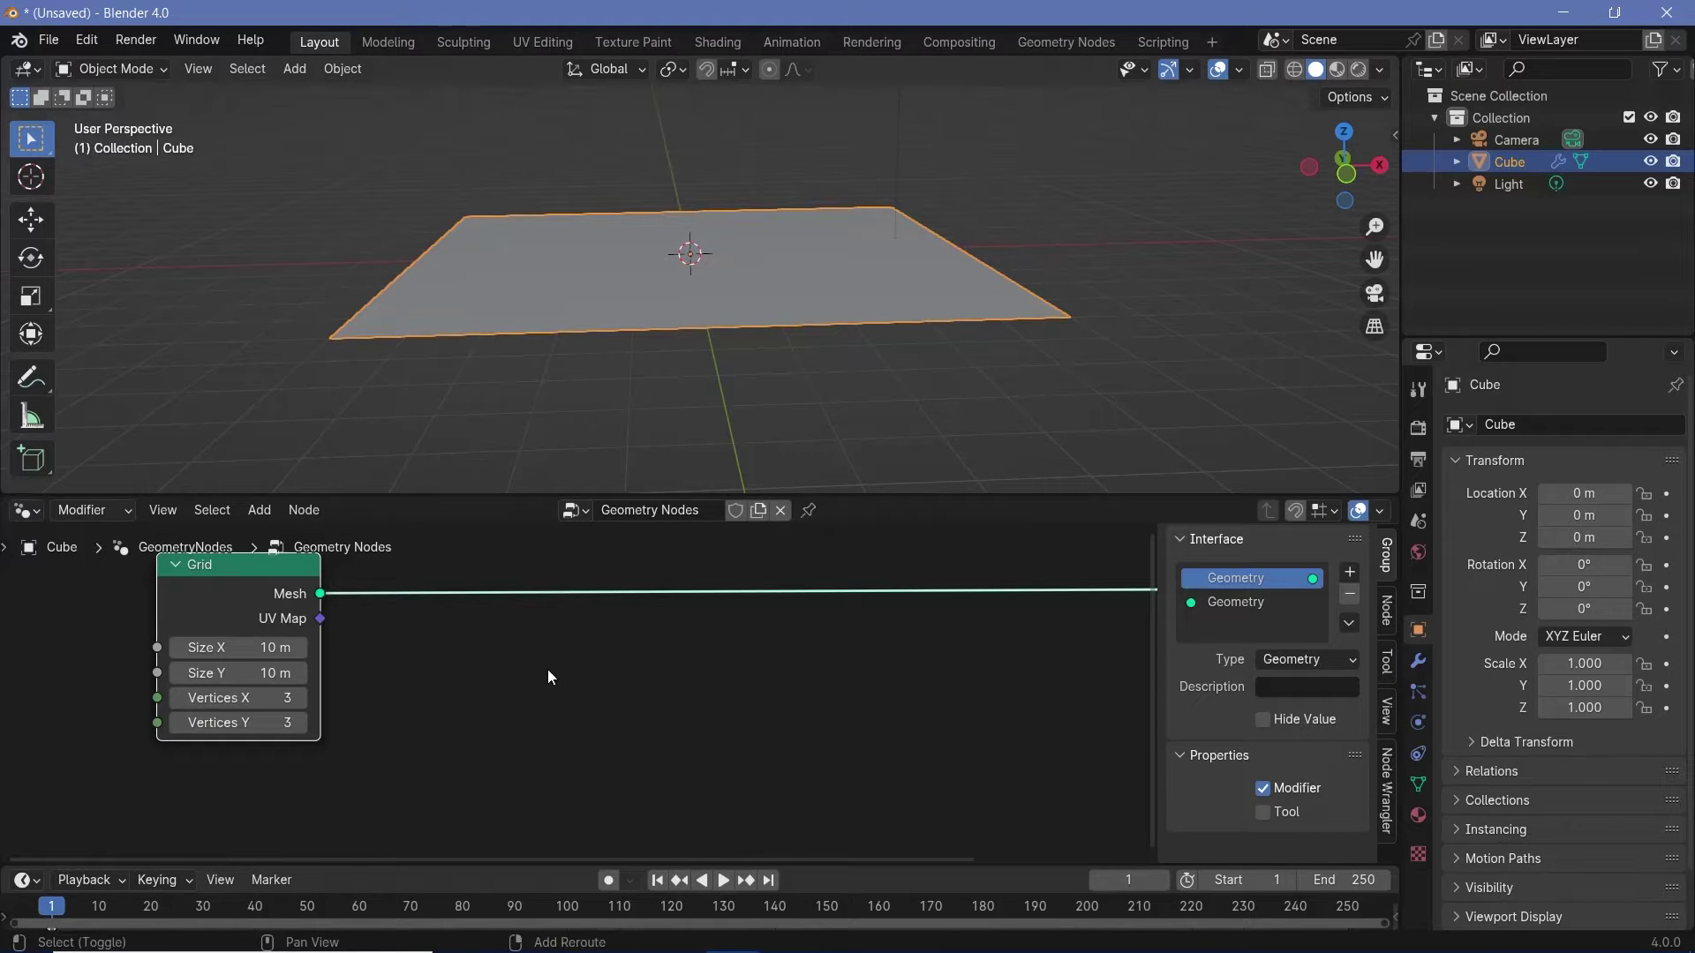
# Add a Subdivide Mesh node beside the Grid node, below its outgoing link.
pyautogui.hotkey('shift', 's')
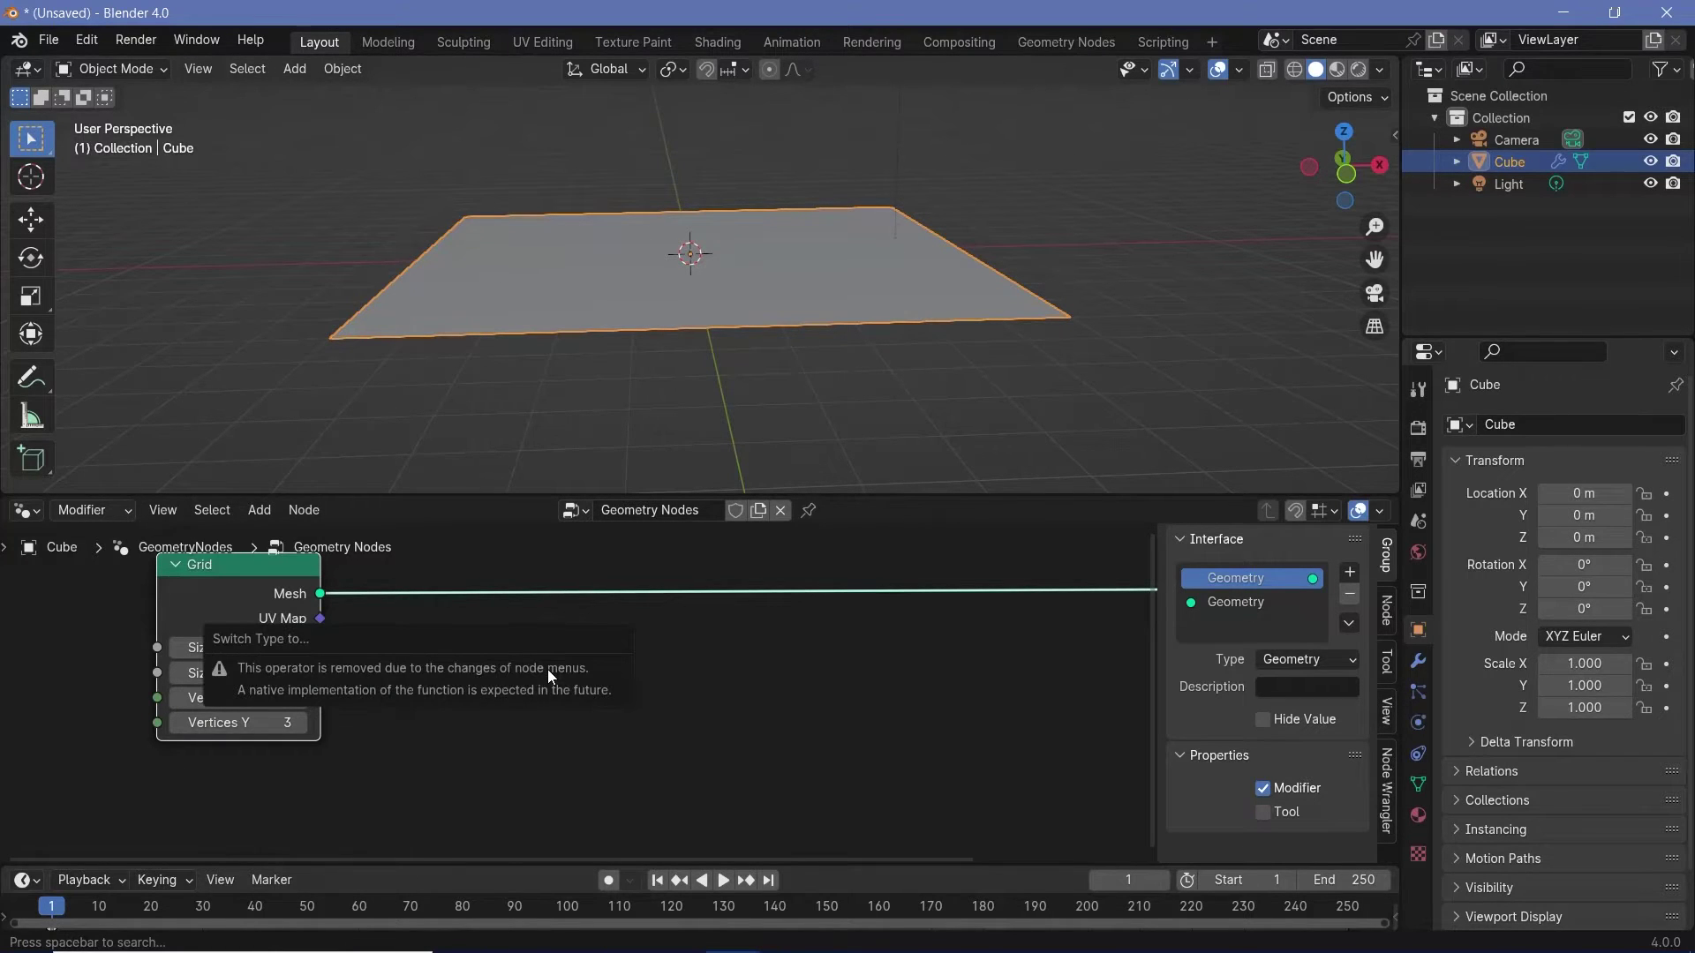
pyautogui.hotkey('shift', 'a')
pyautogui.write('subd')
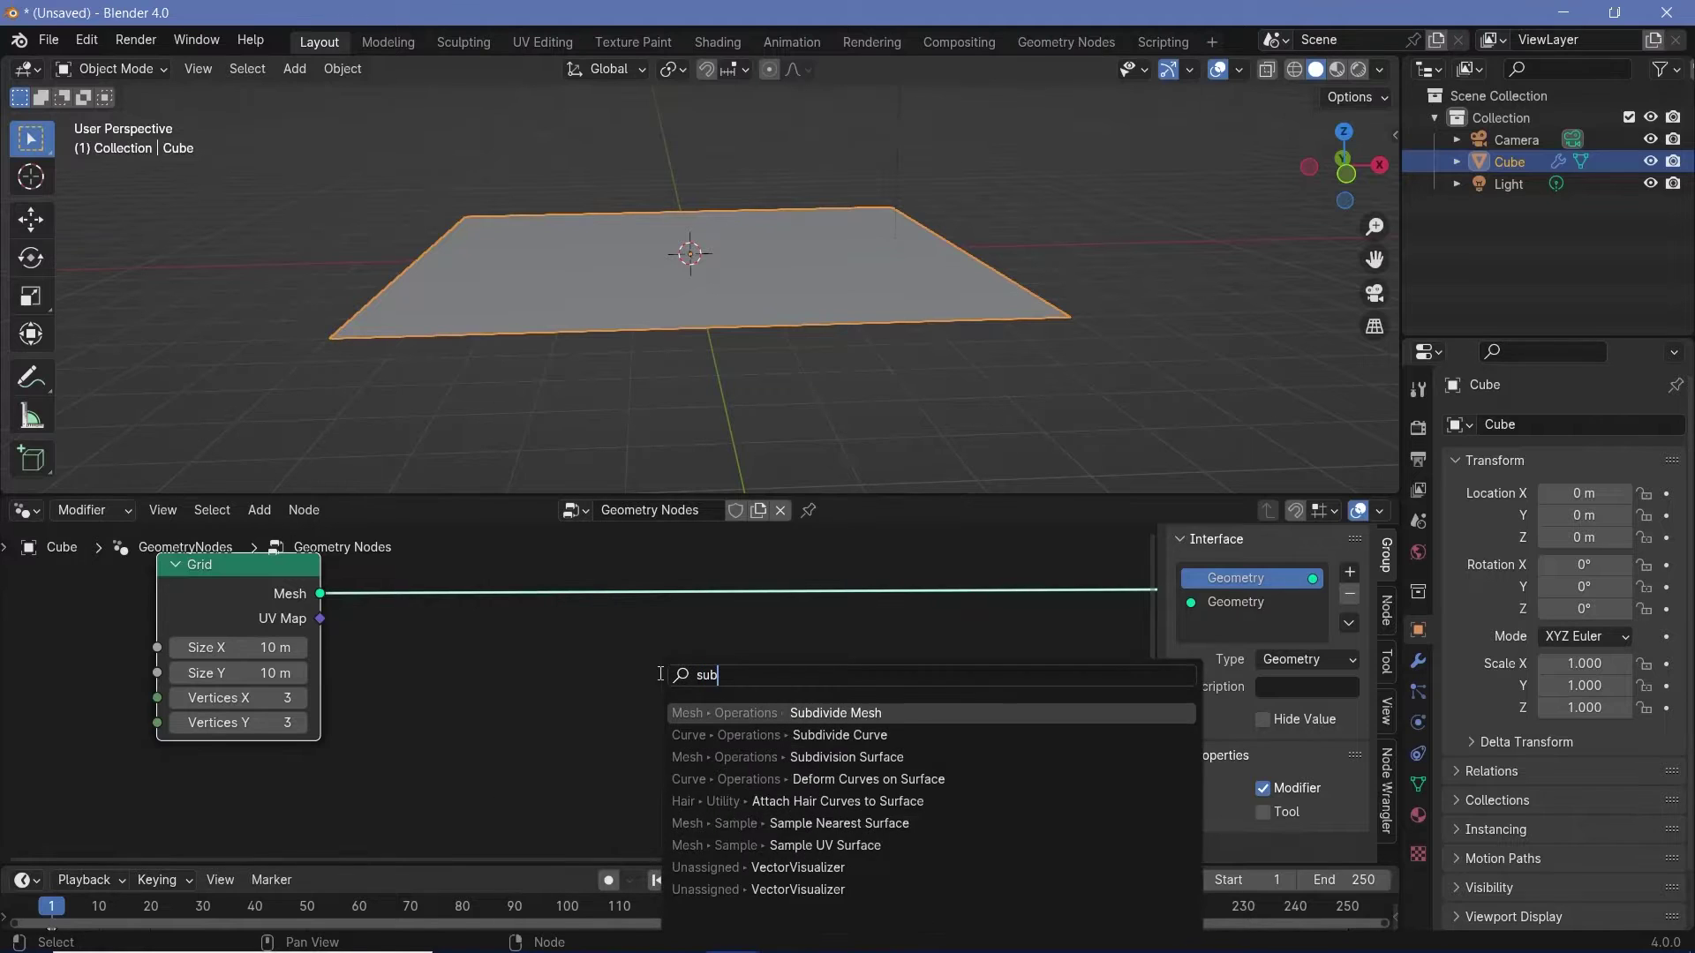
pyautogui.click(798, 705)
pyautogui.click(556, 676)
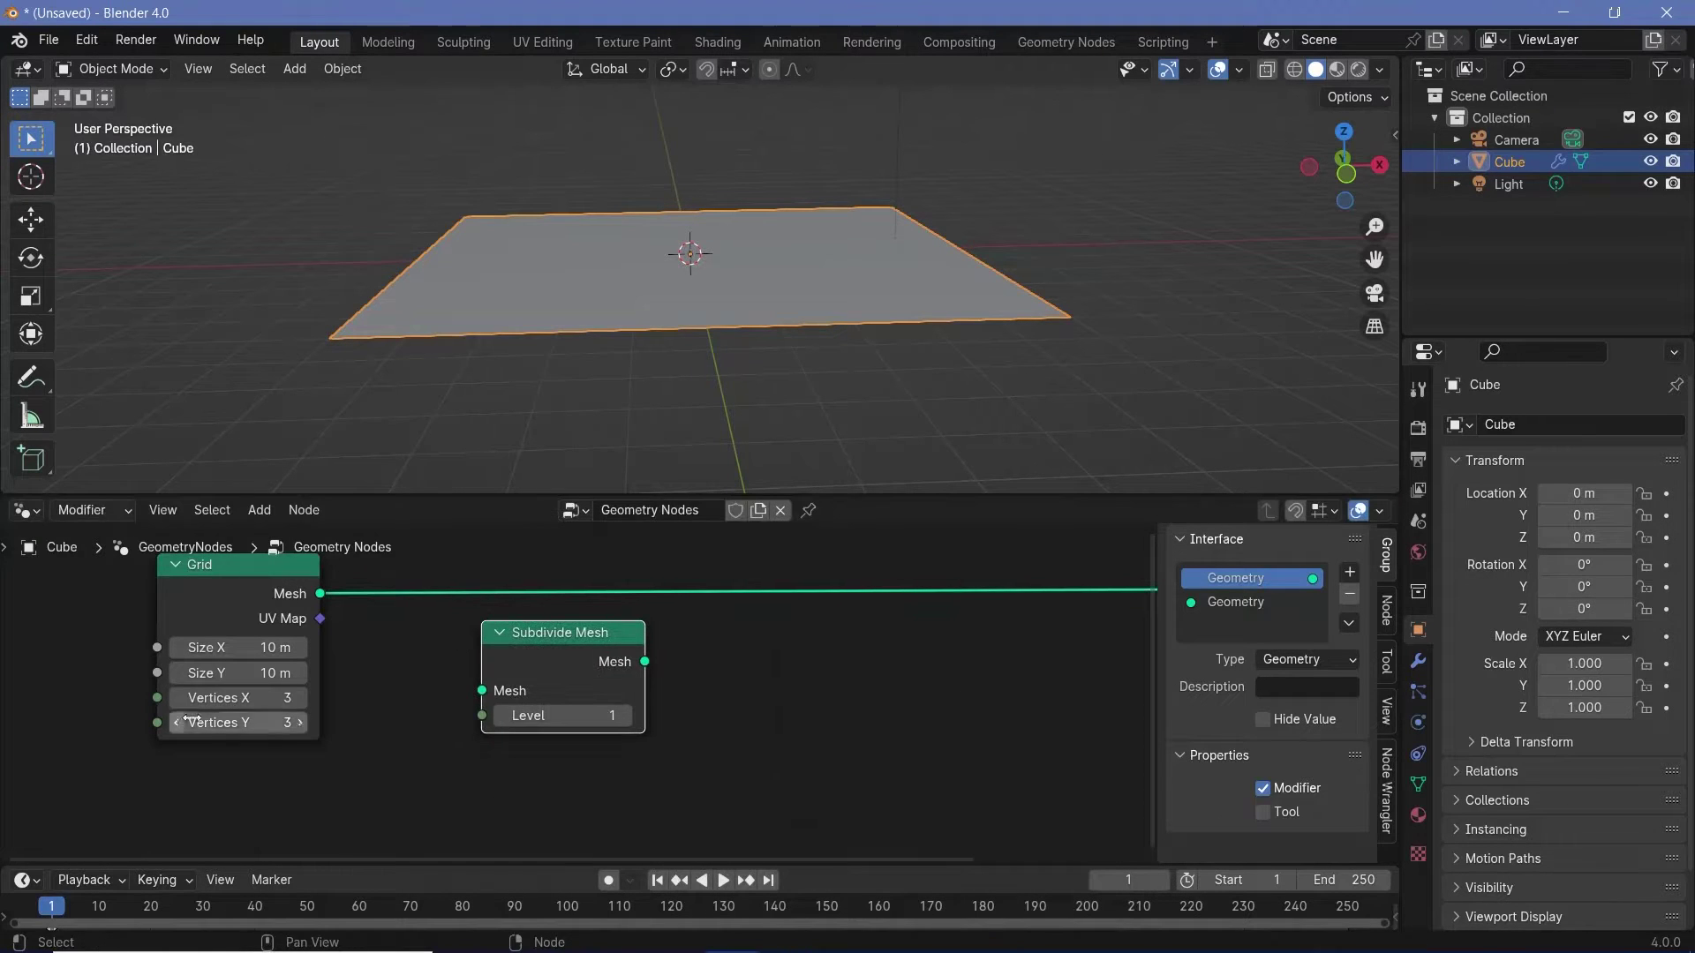
pyautogui.moveTo(230, 699)
pyautogui.mouseDown()
pyautogui.moveTo(691, 699)
pyautogui.moveTo(230, 723)
pyautogui.mouseUp()
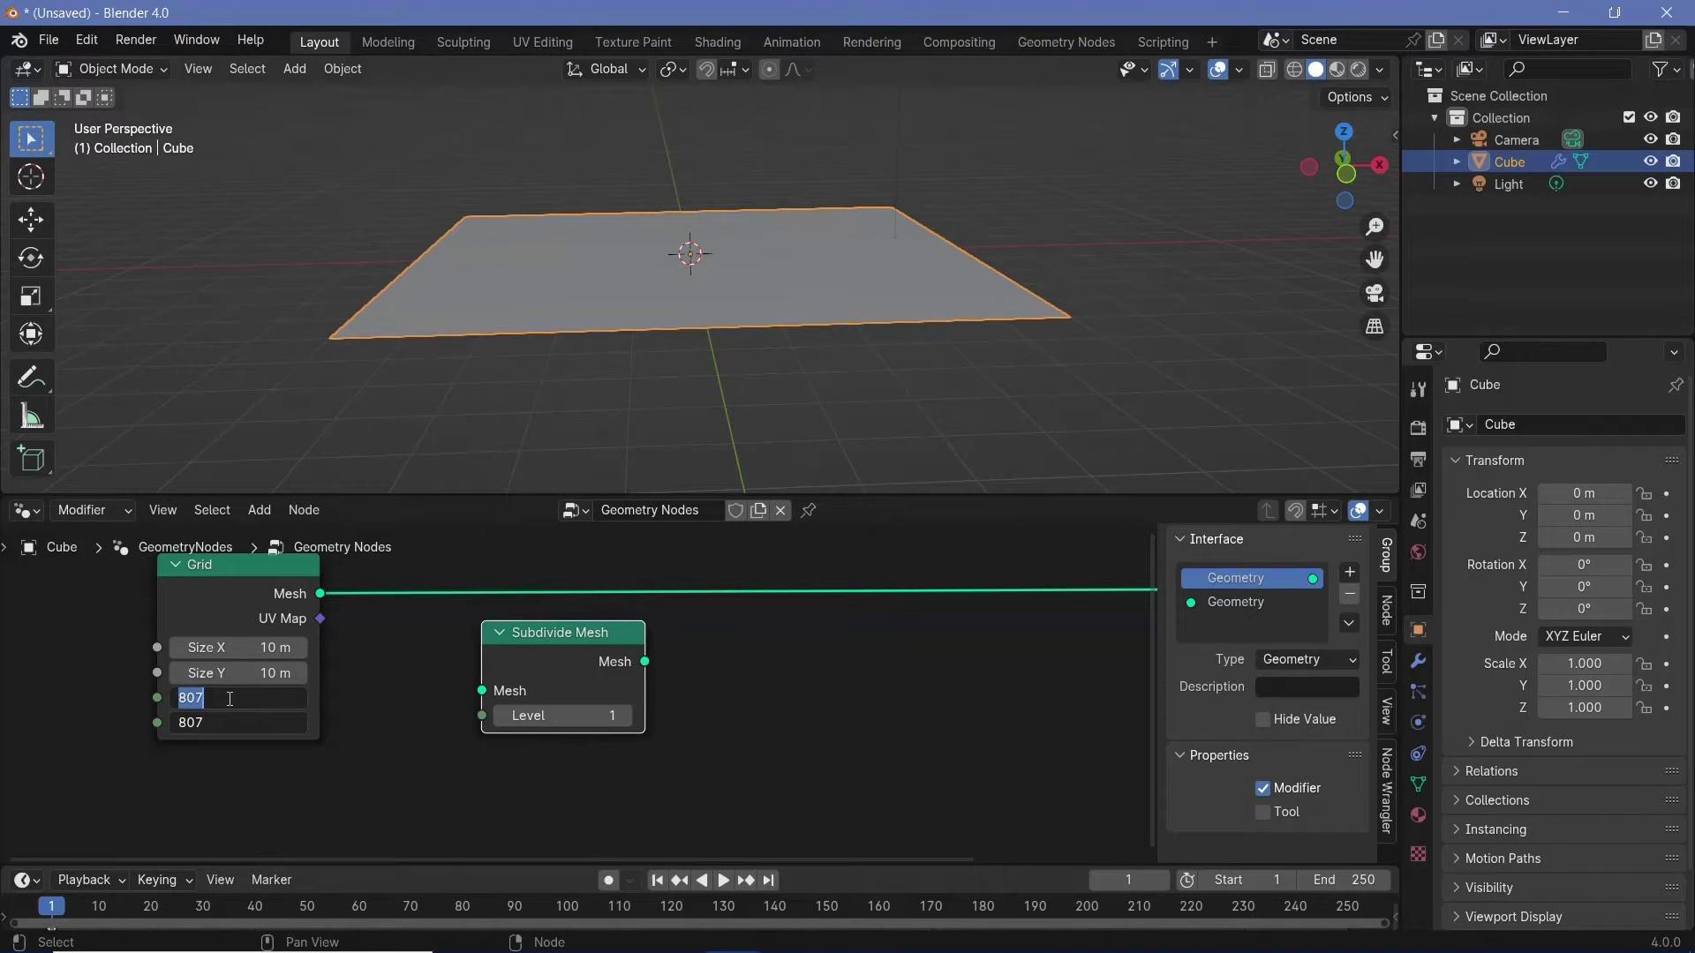
pyautogui.write('3')
pyautogui.press('Return')
# Insert the Subdivide Mesh node into the link between Grid and Group Output and show the viewport in wireframe.
pyautogui.moveTo(558, 644); pyautogui.dragTo(544, 605)
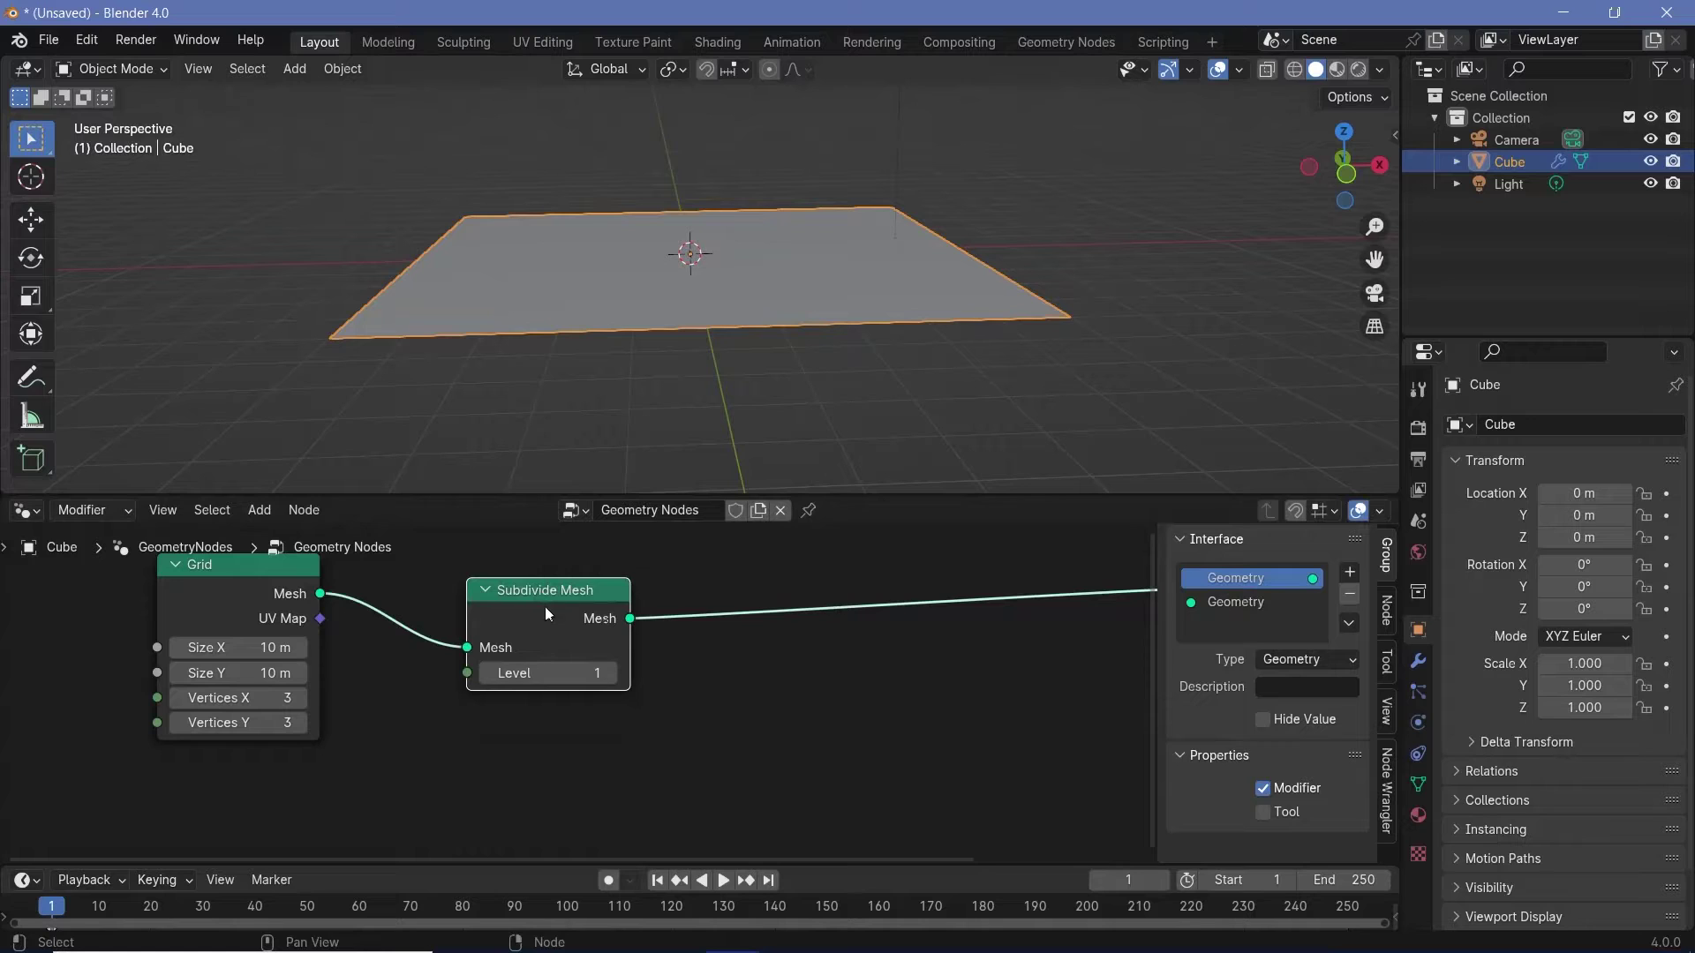
pyautogui.click(1293, 71)
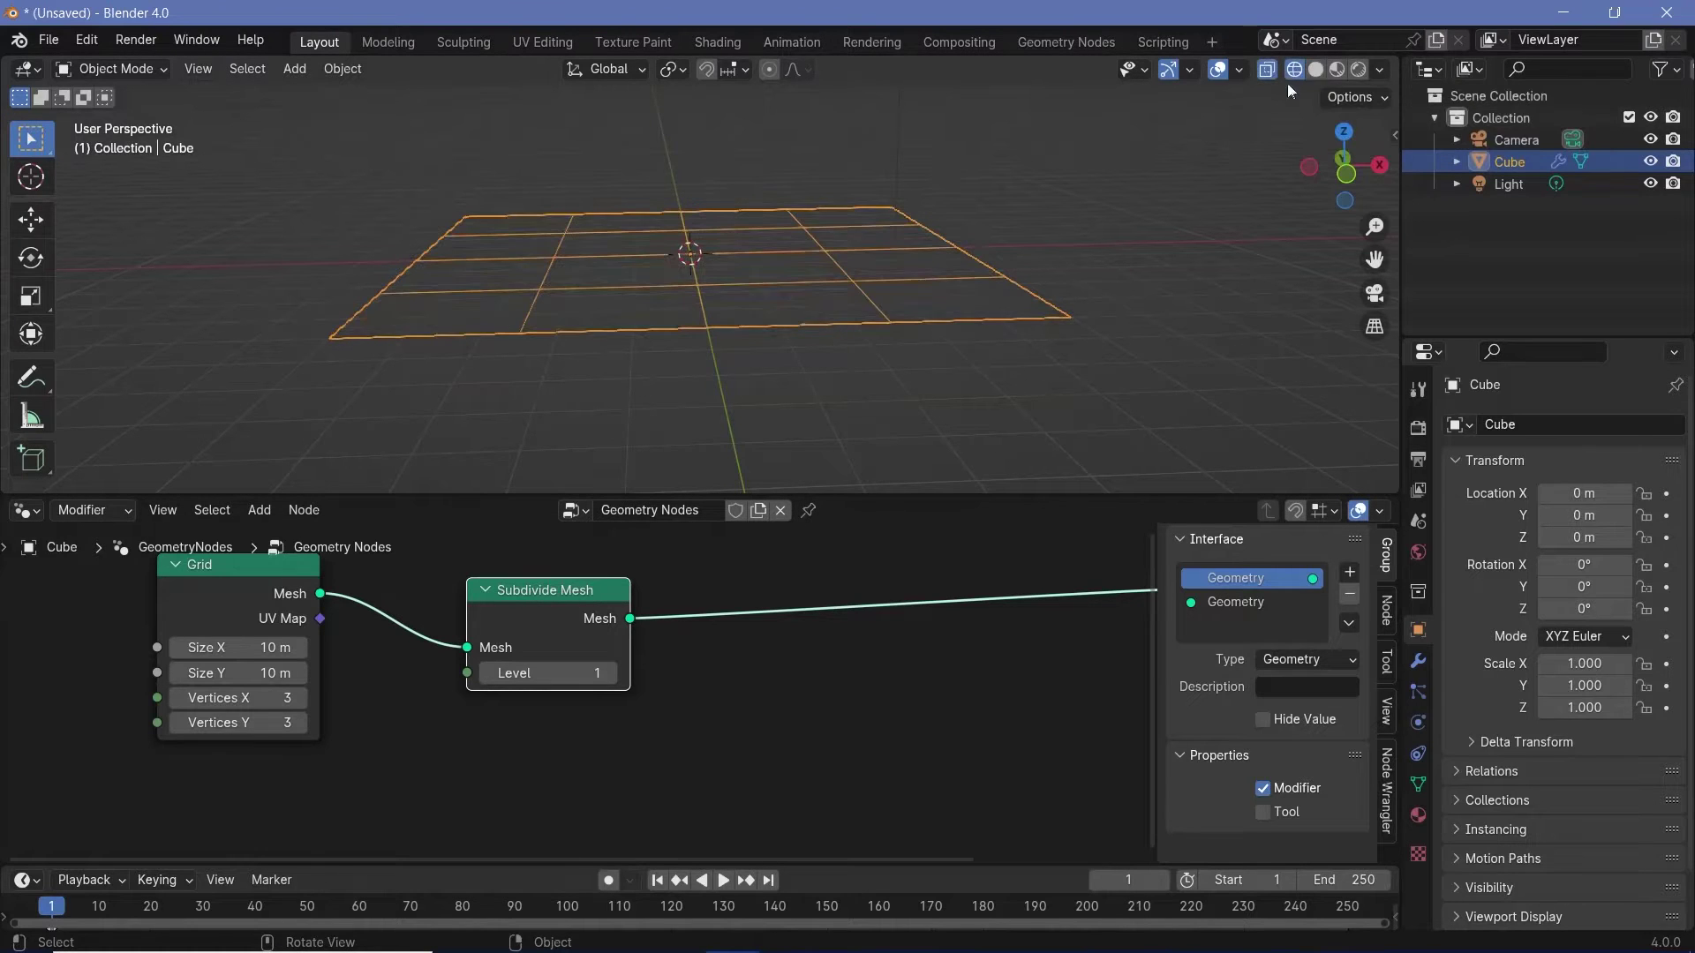
pyautogui.moveTo(1192, 133); pyautogui.dragTo(839, 349, button='middle')
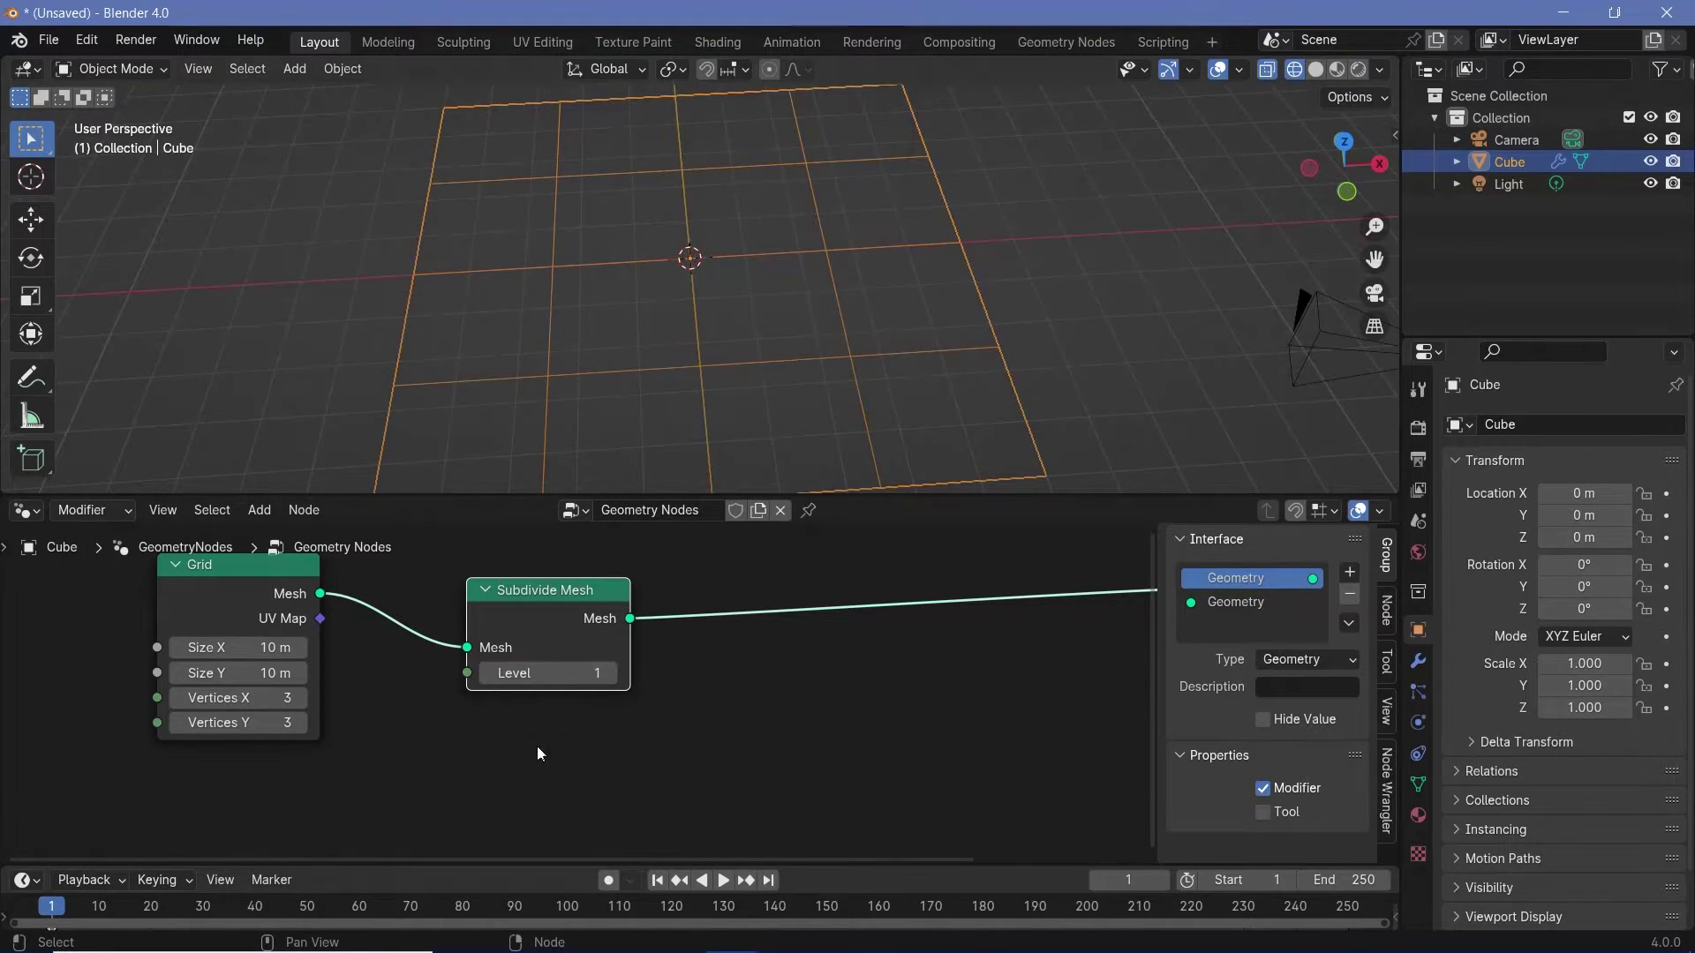
# Set the Subdivide Mesh level to 7 and inspect the density of the grid's wireframe.
pyautogui.click(544, 676)
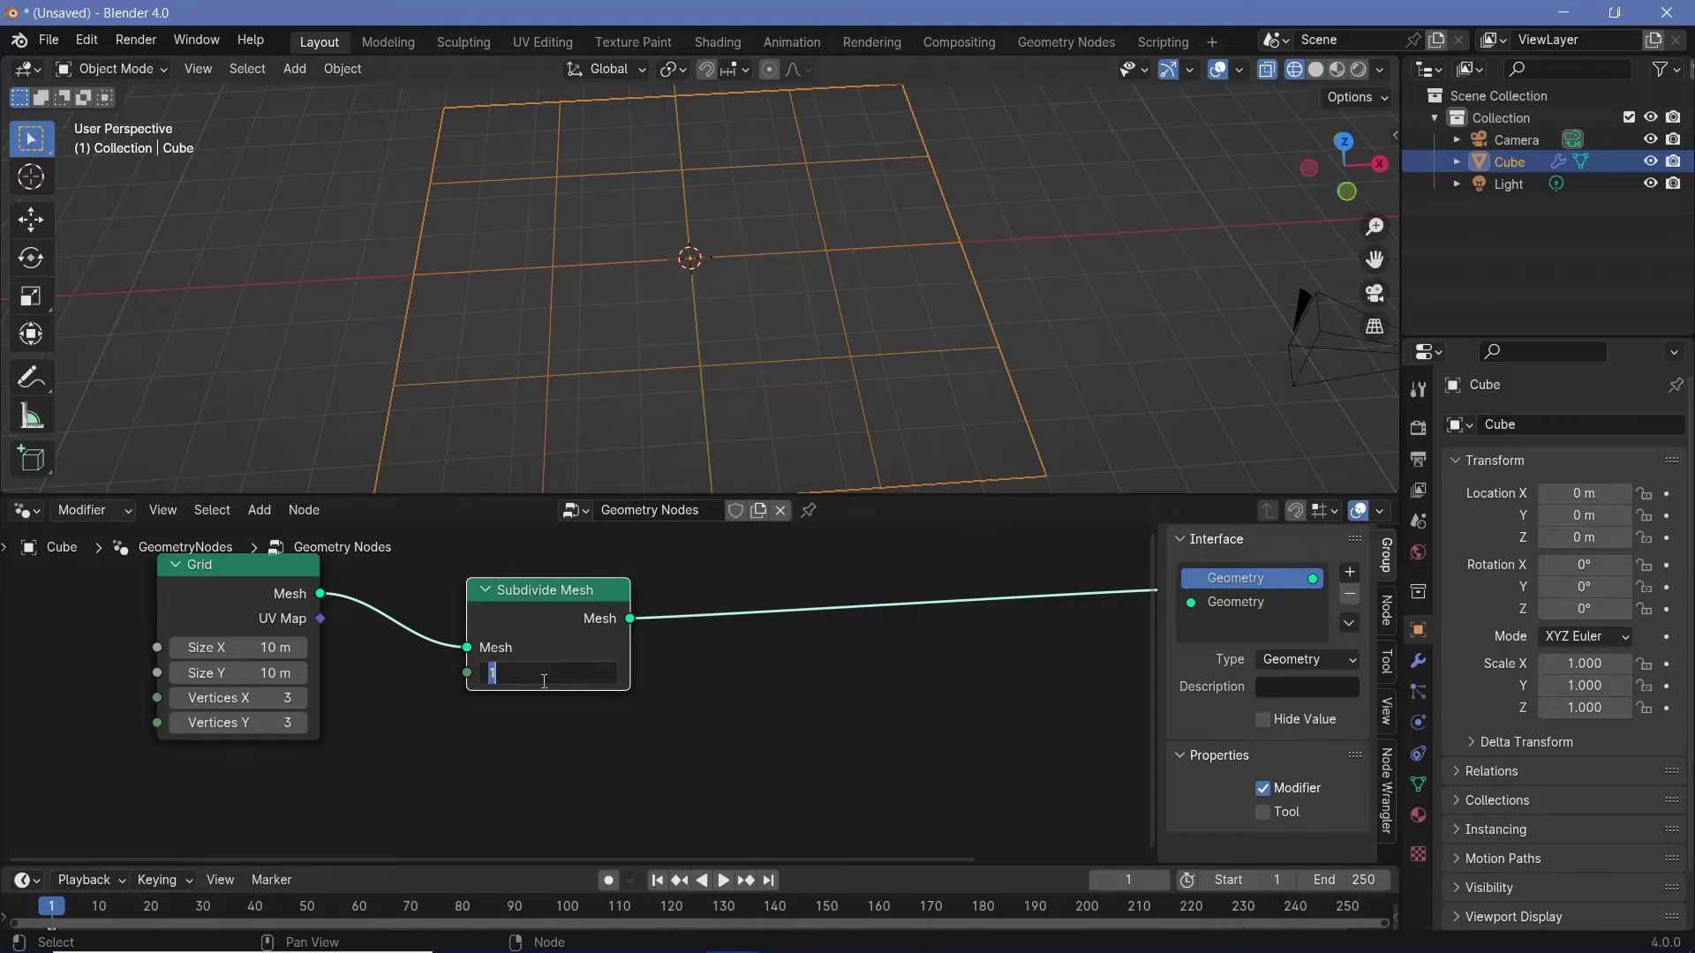
pyautogui.write('7')
pyautogui.press('Return')
pyautogui.scroll(2, 648, 331)
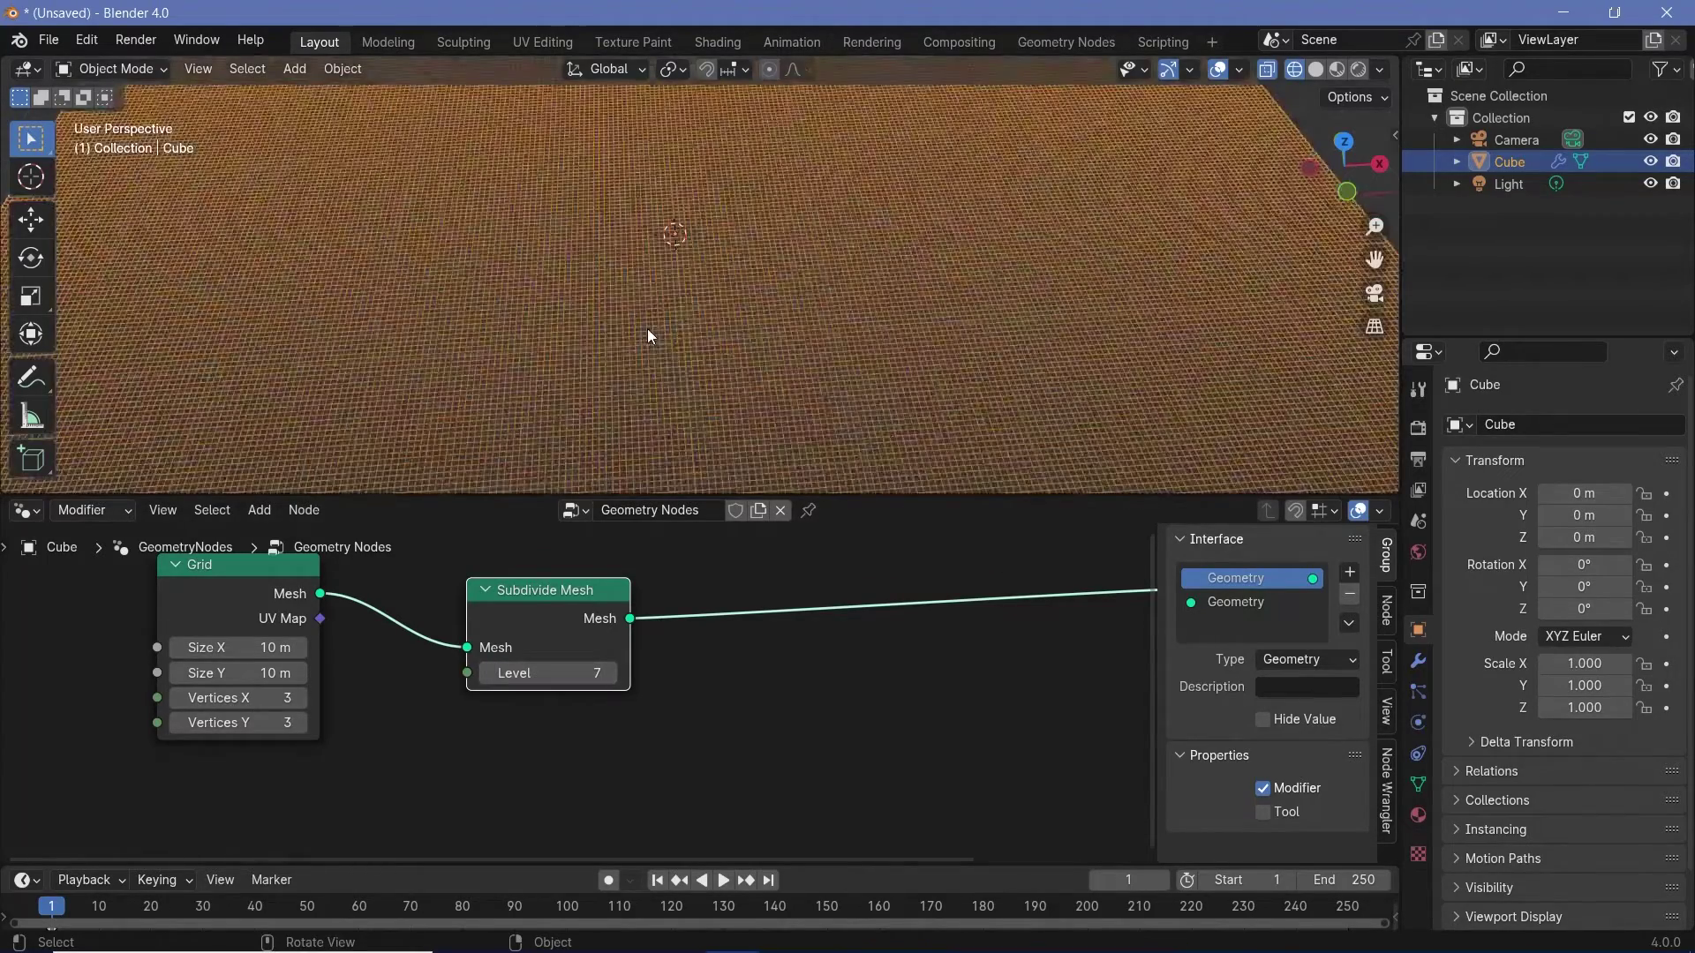
pyautogui.scroll(-4, 641, 344)
pyautogui.moveTo(637, 341); pyautogui.dragTo(680, 300, button='middle')
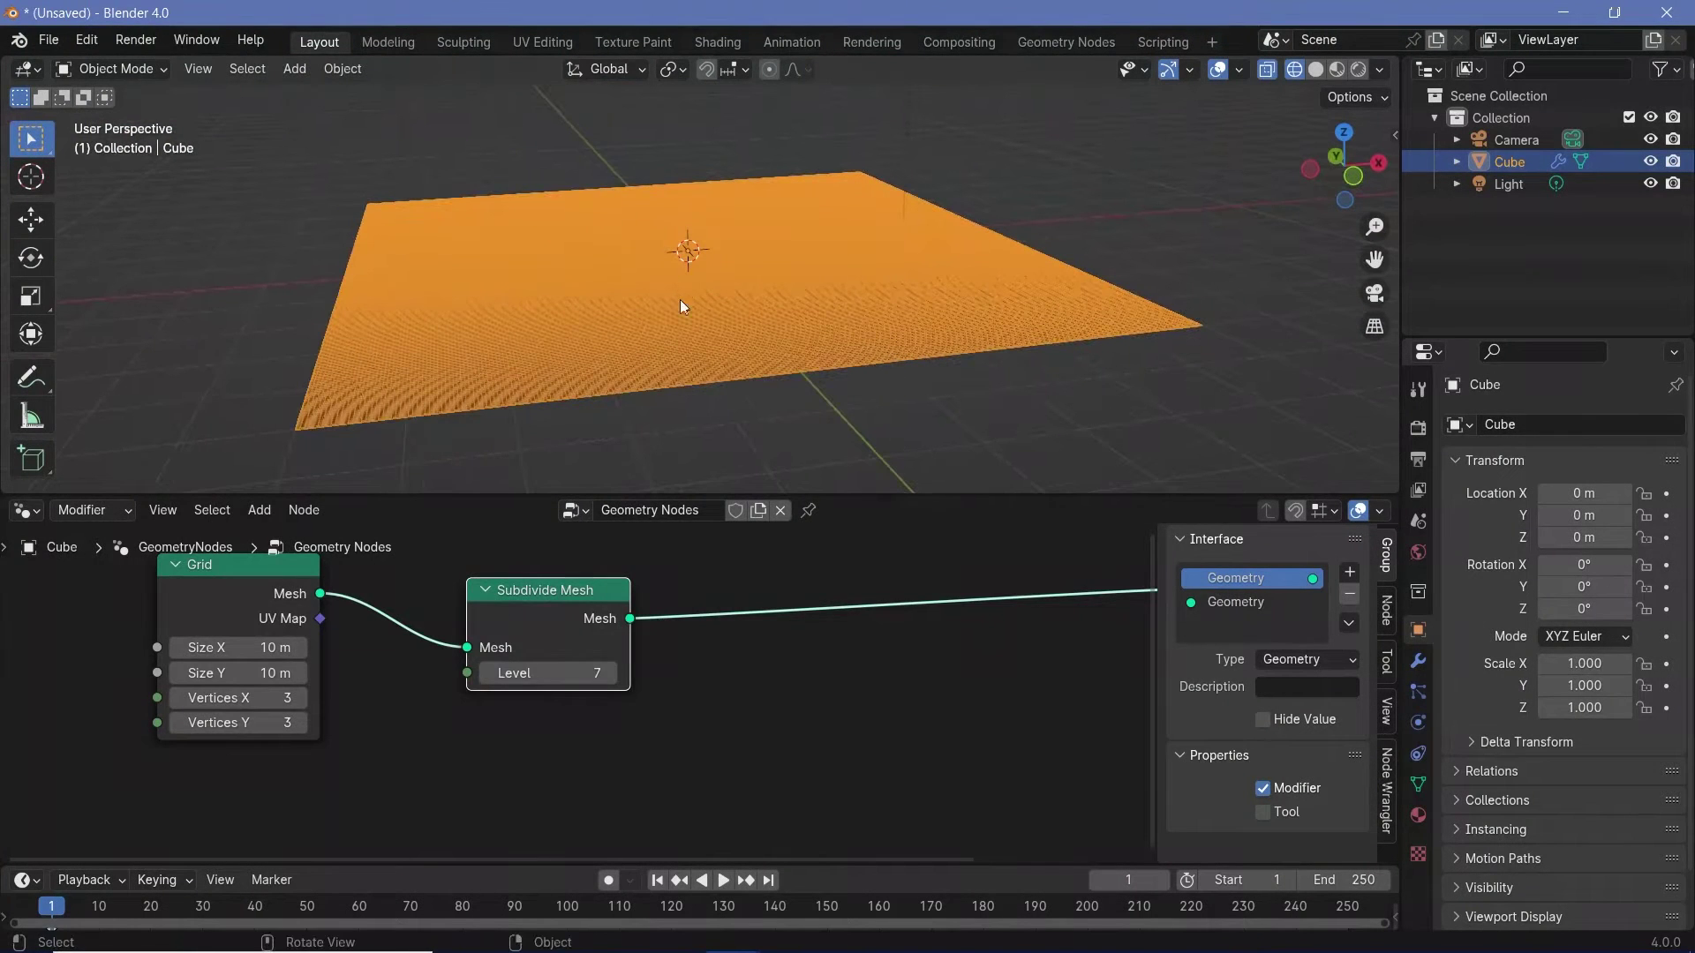
# Move the Subdivide Mesh node closer to the Grid node and return the viewport to solid shading.
pyautogui.scroll(-4, 581, 697)
pyautogui.moveTo(539, 639); pyautogui.dragTo(460, 621)
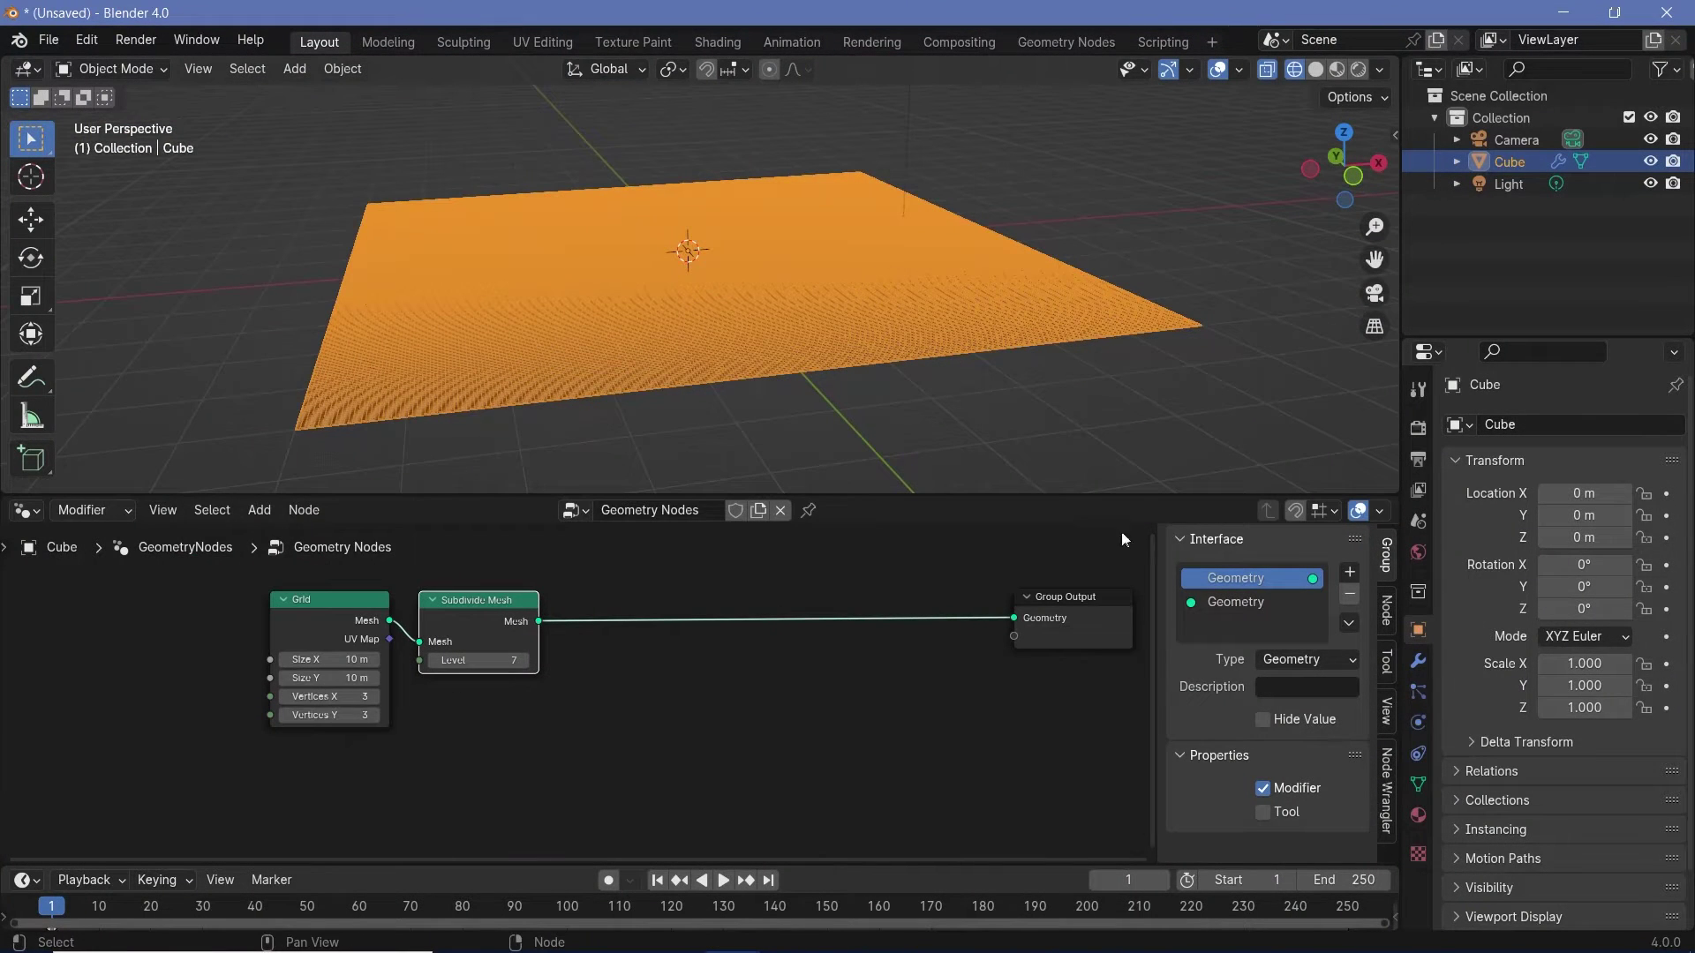
pyautogui.click(1315, 69)
pyautogui.scroll(2, 618, 687)
# Insert a Set Position node between Subdivide Mesh and Group Output.
pyautogui.moveTo(454, 712); pyautogui.dragTo(547, 704, button='middle')
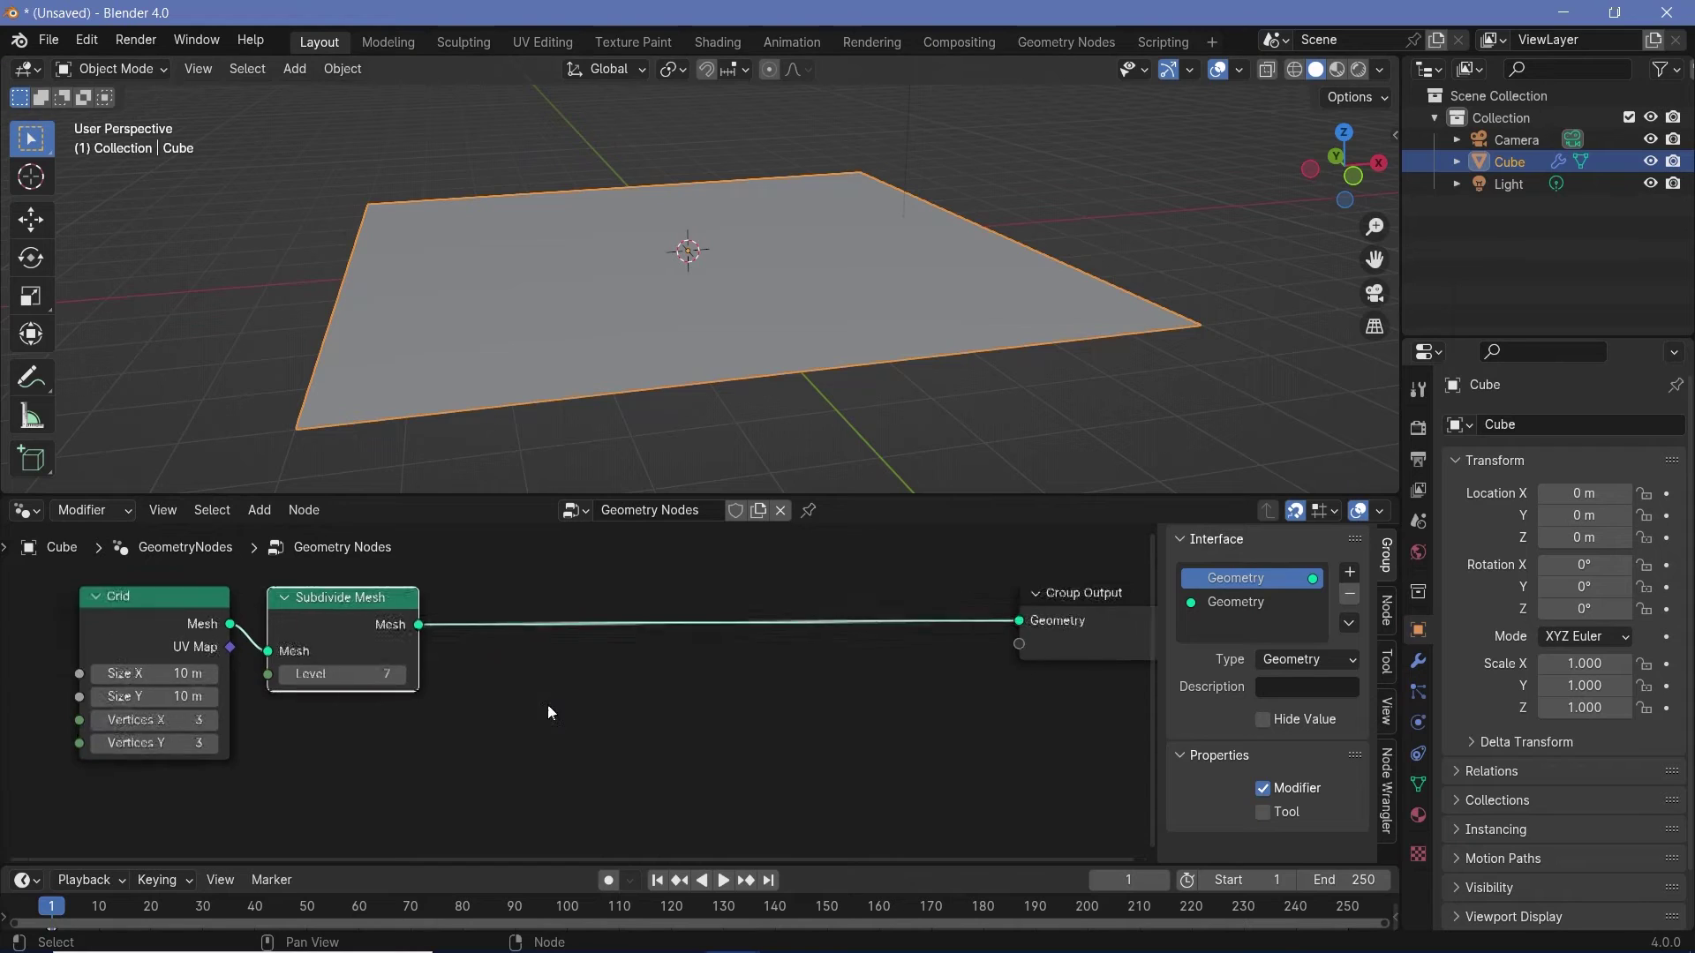
pyautogui.hotkey('shift', 'a')
pyautogui.moveTo(616, 681)
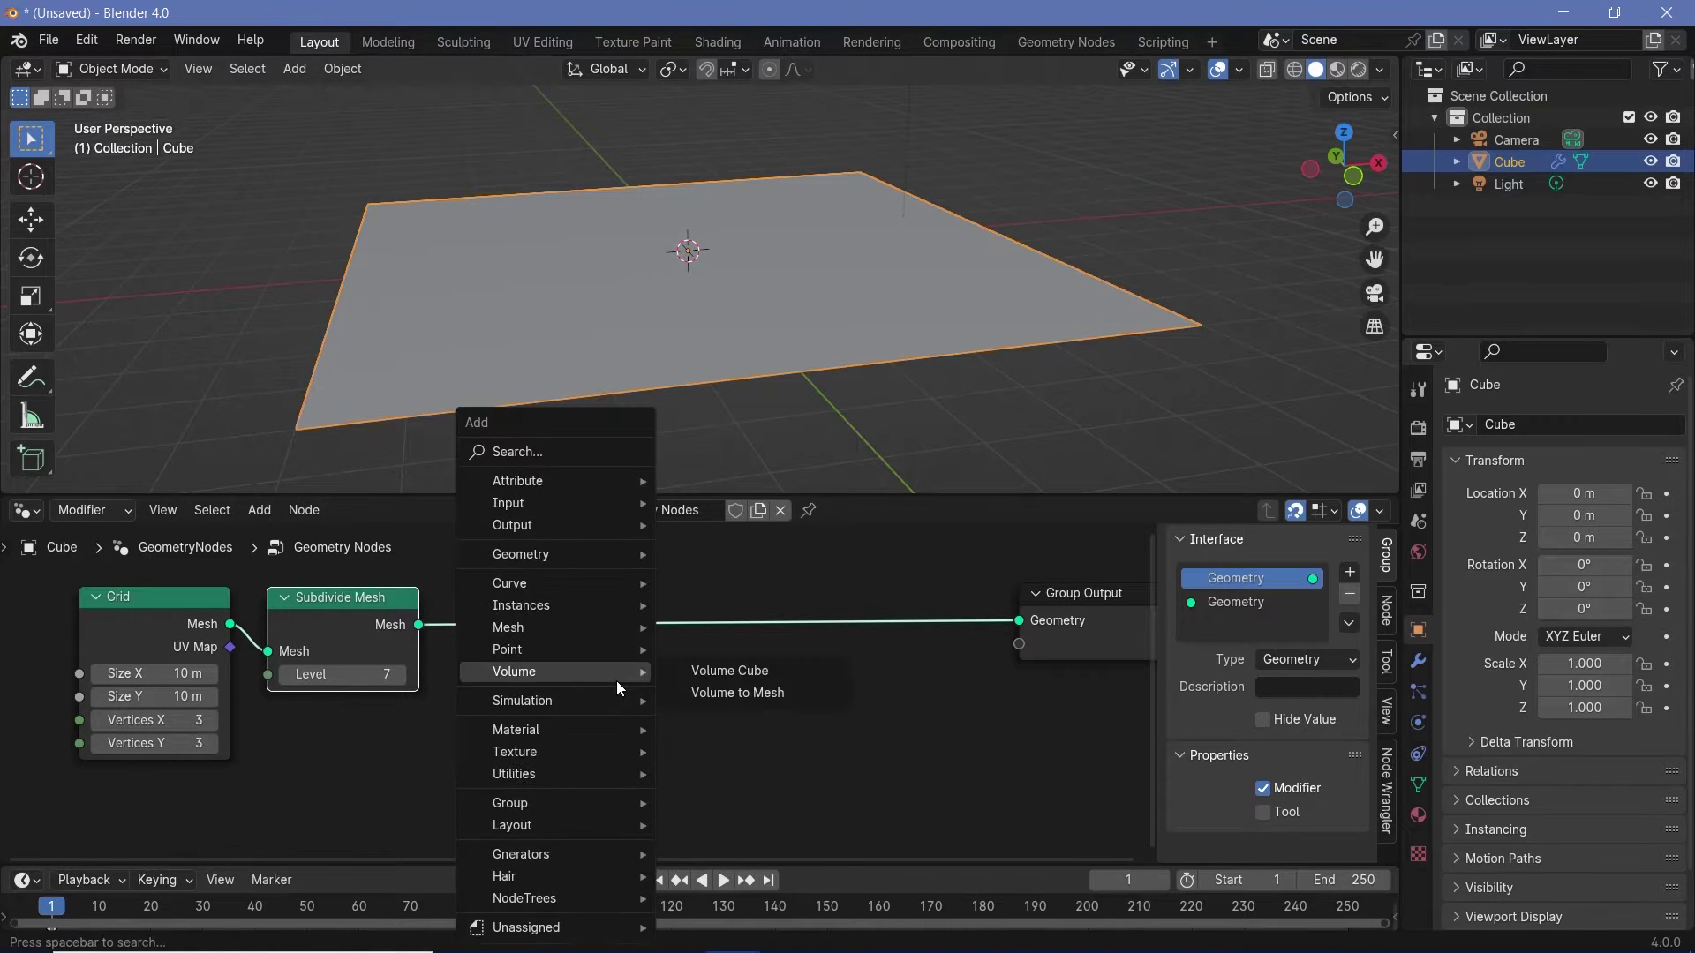
pyautogui.write('set posit')
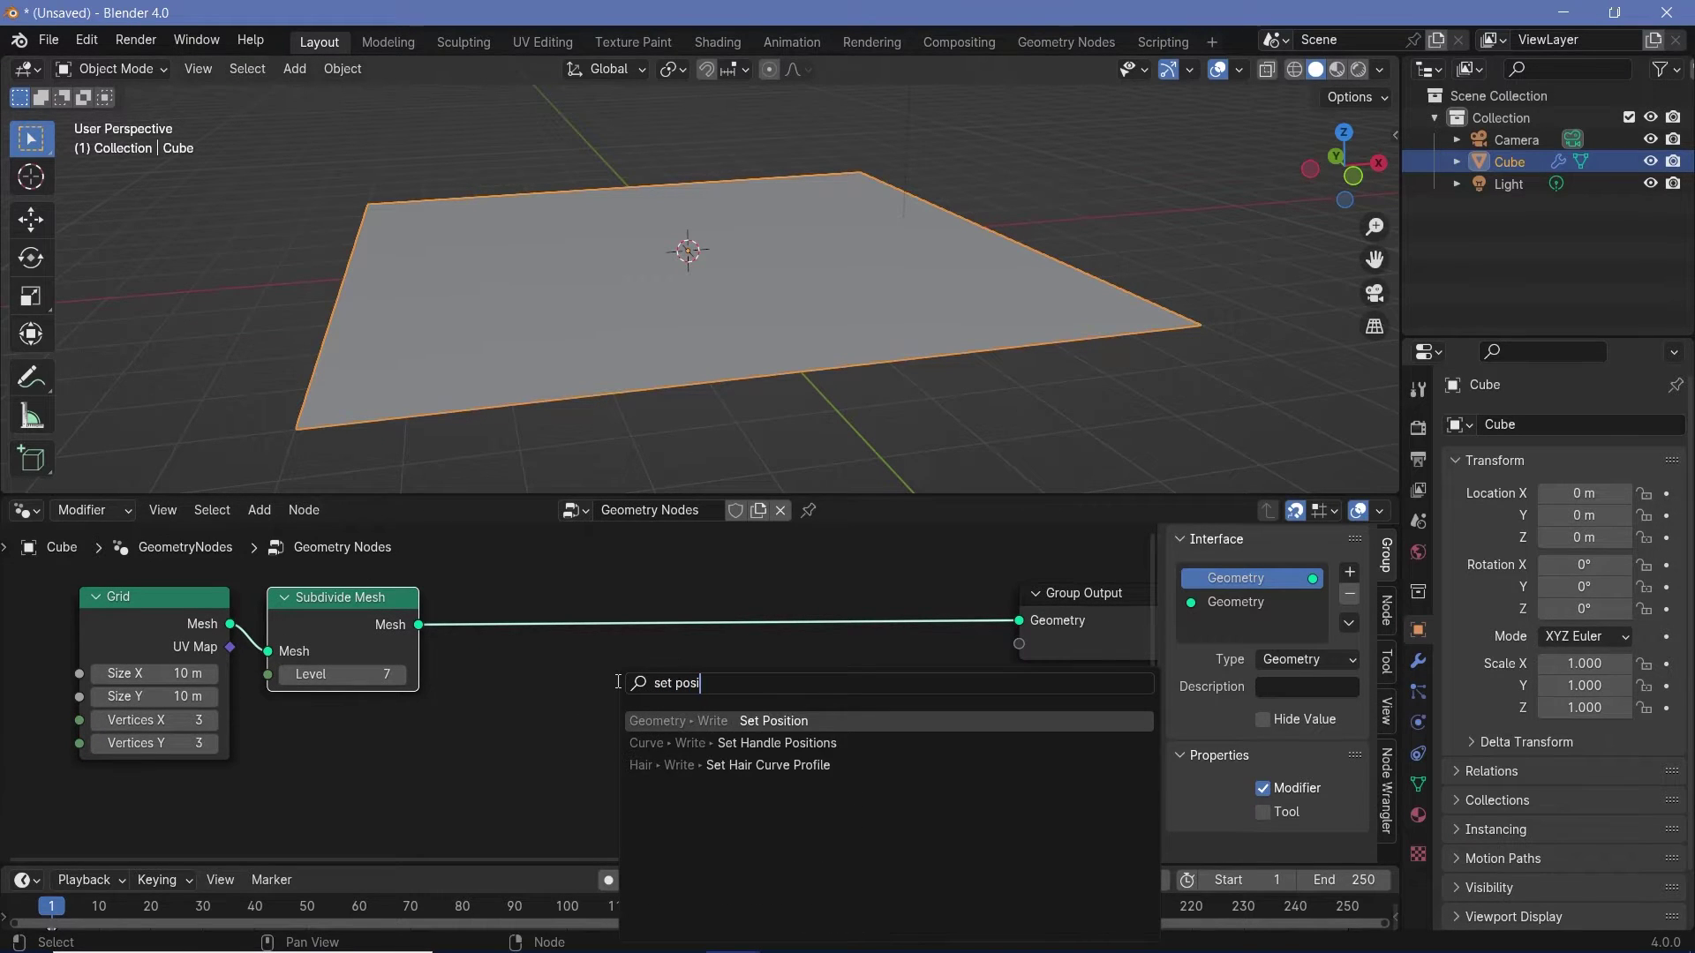
pyautogui.click(766, 717)
pyautogui.click(653, 599)
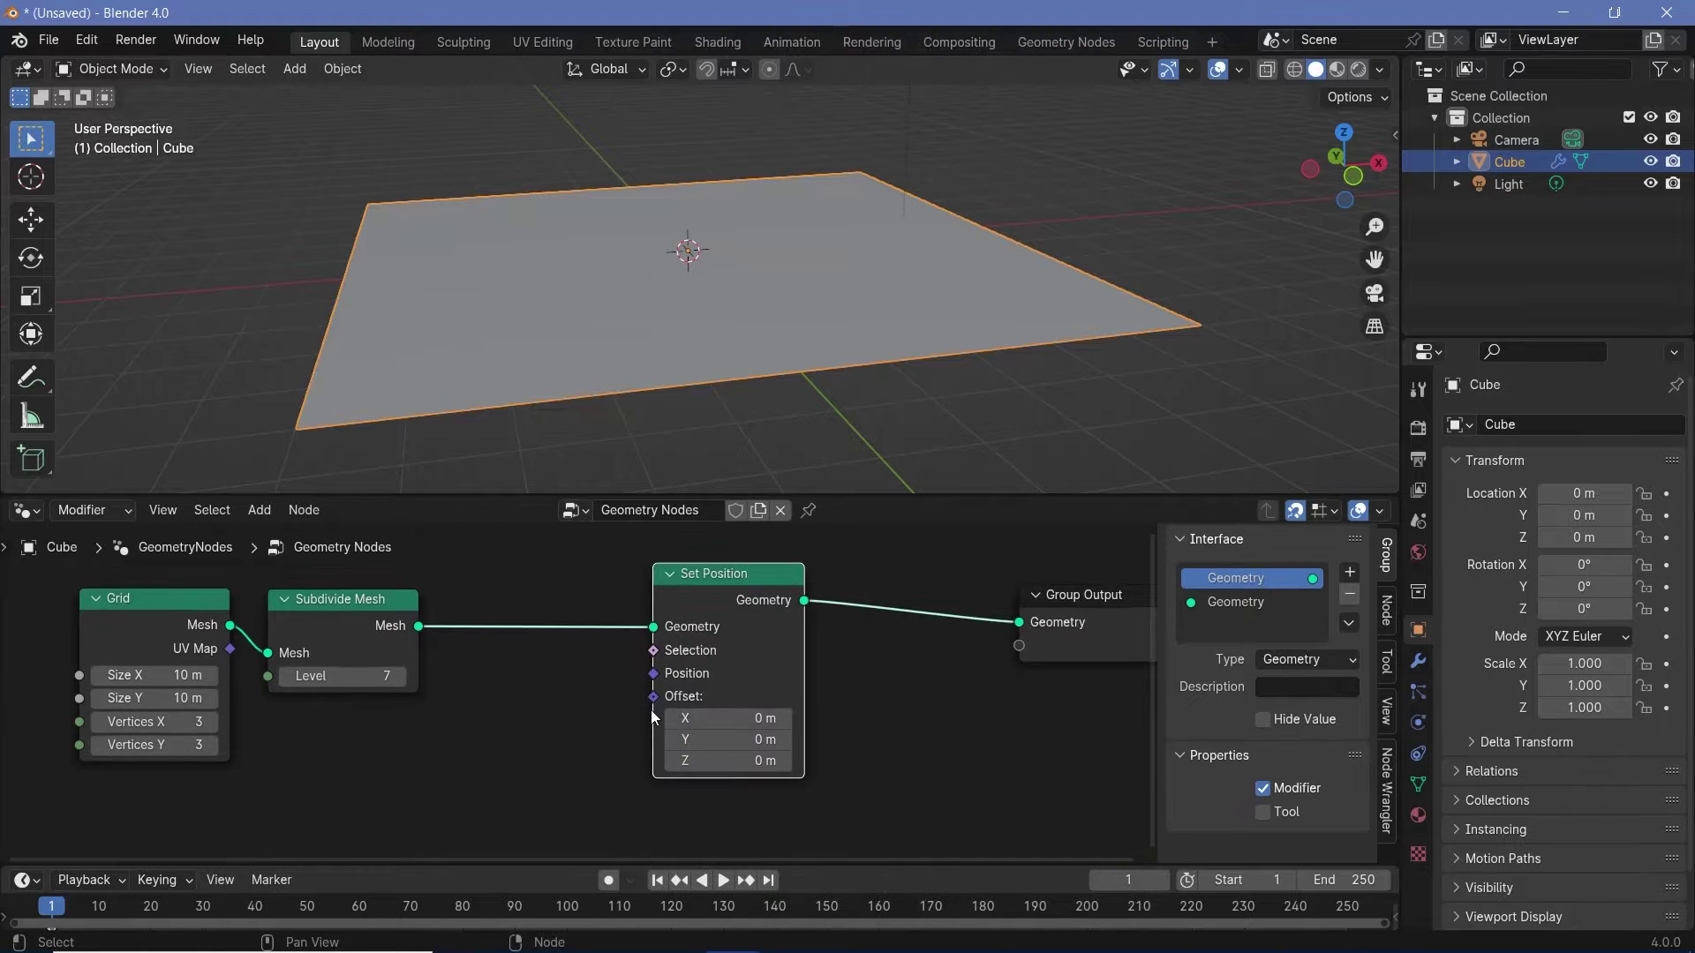
# Add a Noise Texture node and connect its Color output to the Set Position node's Offset.
pyautogui.moveTo(446, 833); pyautogui.dragTo(616, 763, button='middle')
pyautogui.hotkey('shift', 'a')
pyautogui.write('noise')
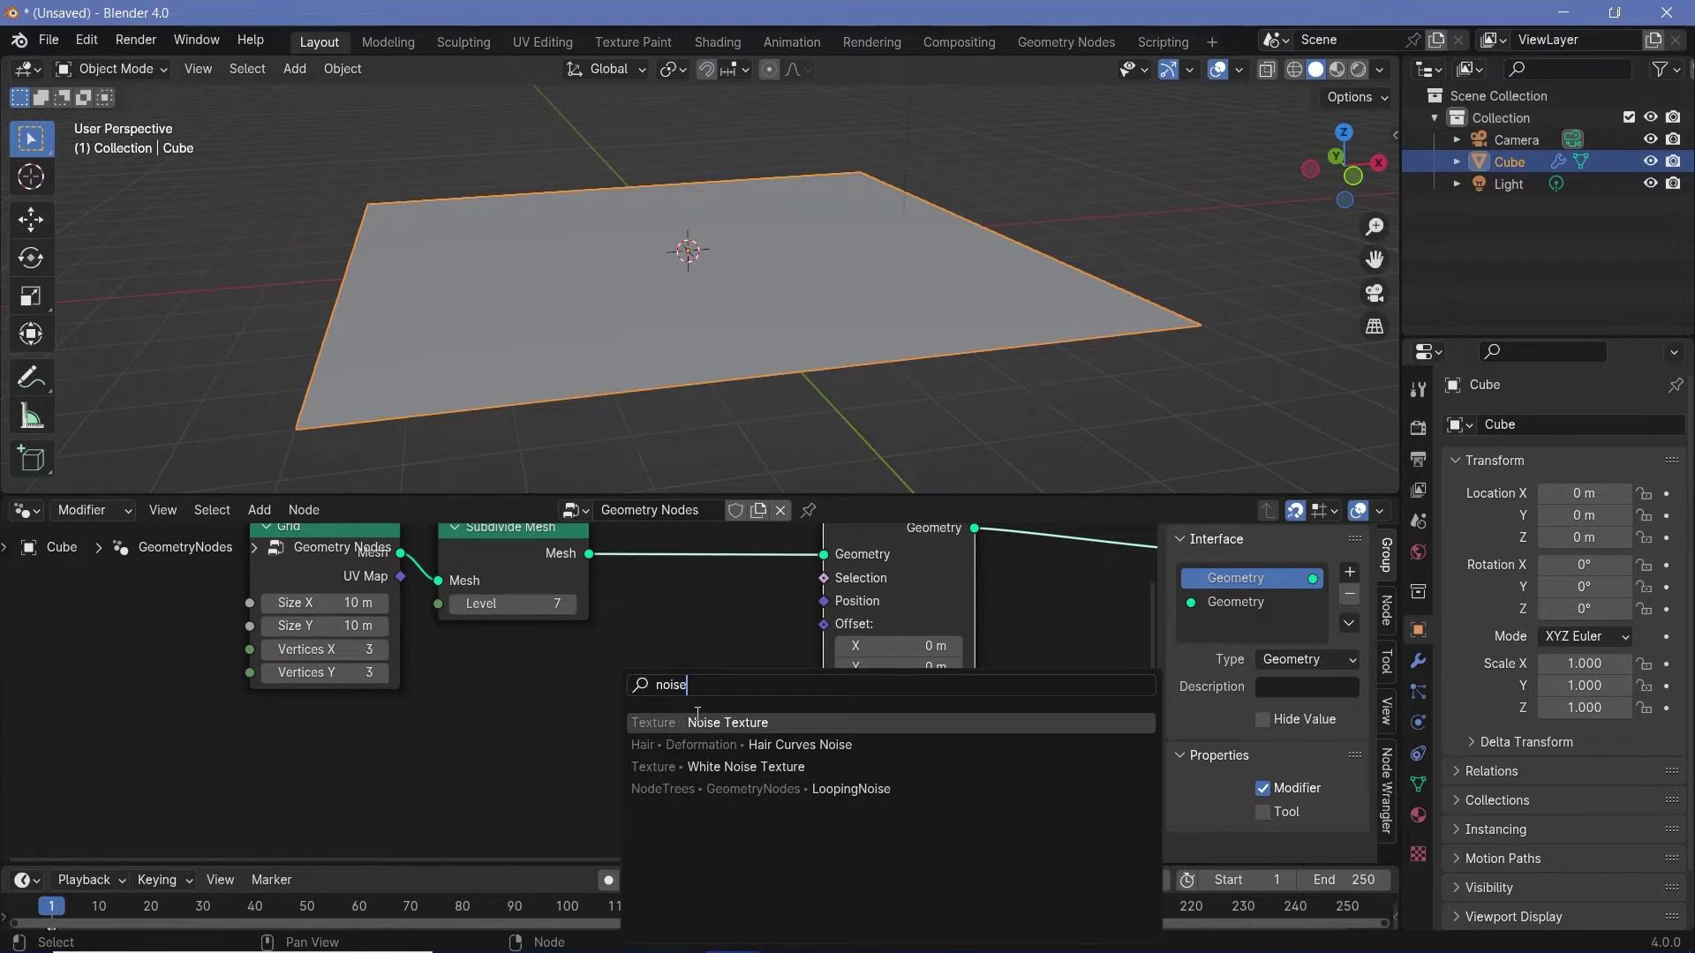
pyautogui.press('Return')
pyautogui.click(452, 715)
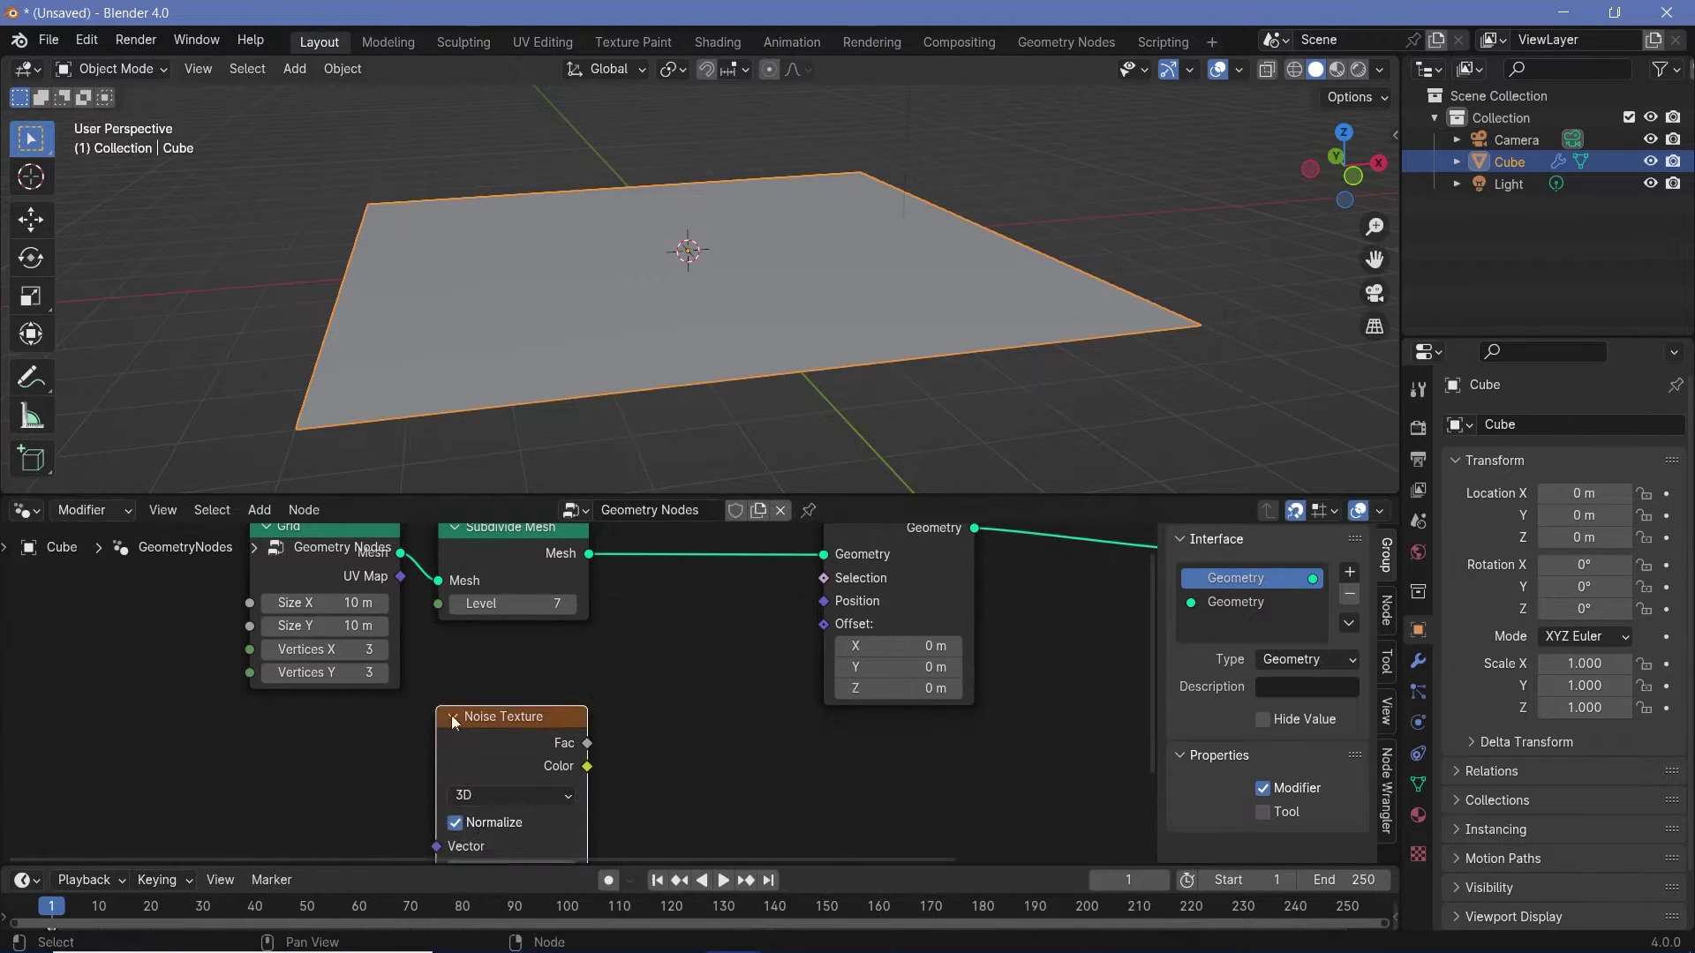
pyautogui.moveTo(587, 766); pyautogui.dragTo(822, 624)
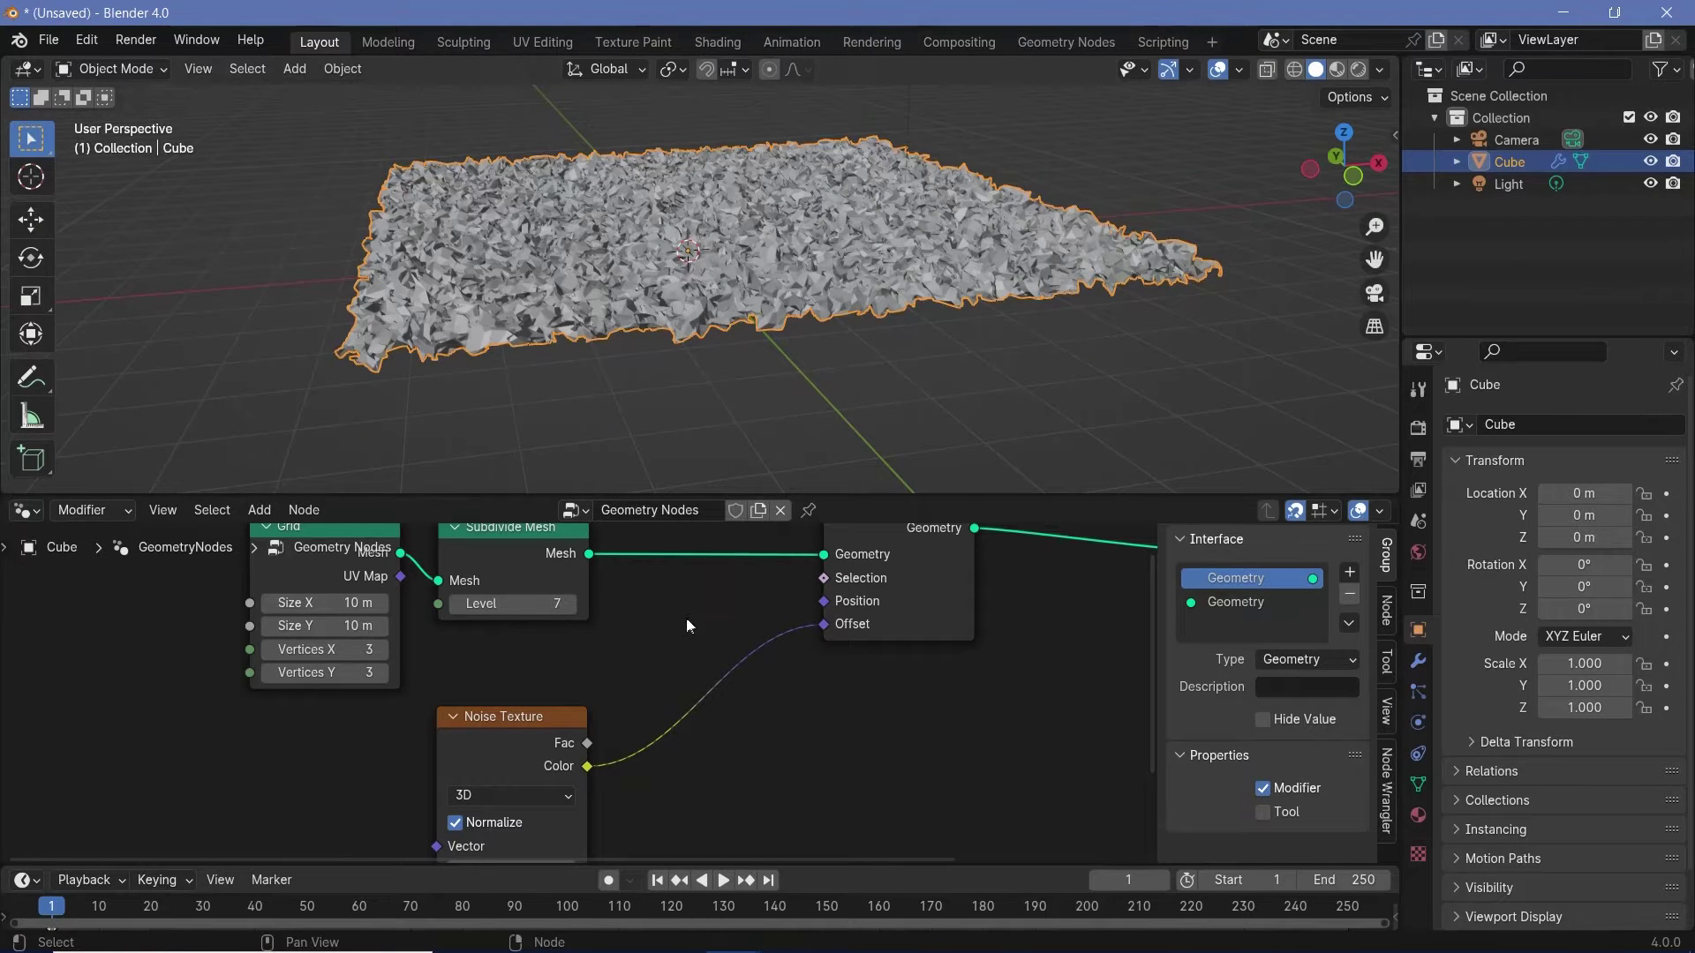
# Set the Noise Texture's Scale to 0.3.
pyautogui.moveTo(500, 819); pyautogui.dragTo(604, 677, button='middle')
pyautogui.scroll(3, 582, 702)
pyautogui.click(618, 733)
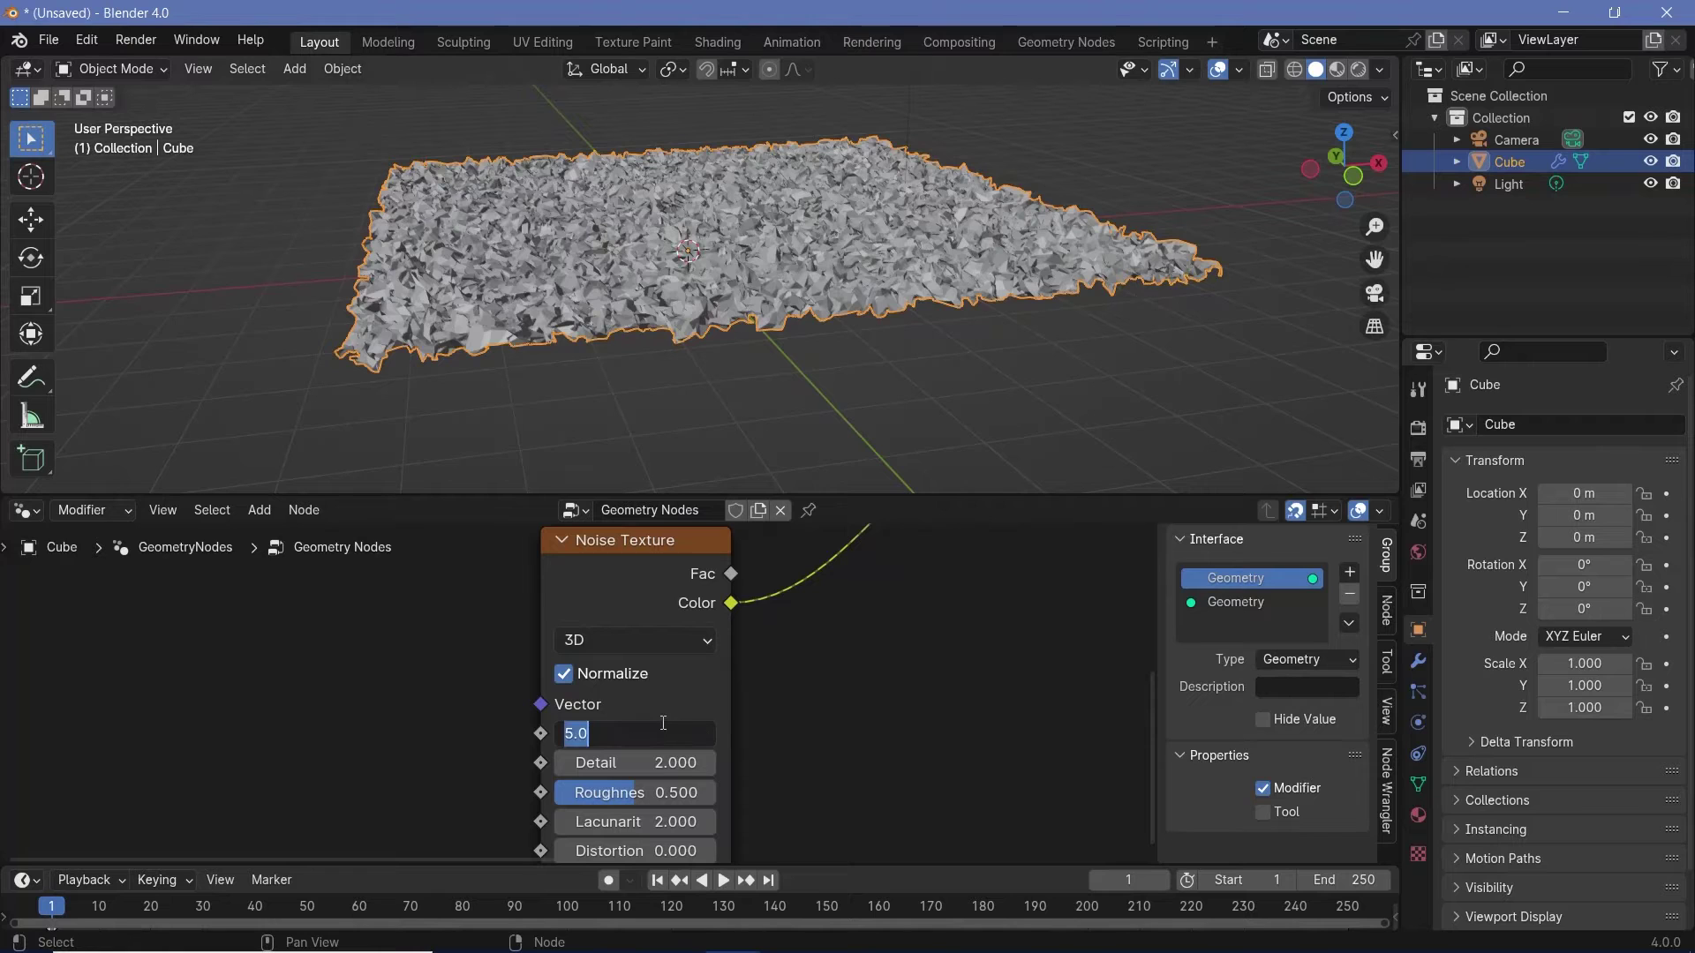
pyautogui.write('0.3')
pyautogui.press('Return')
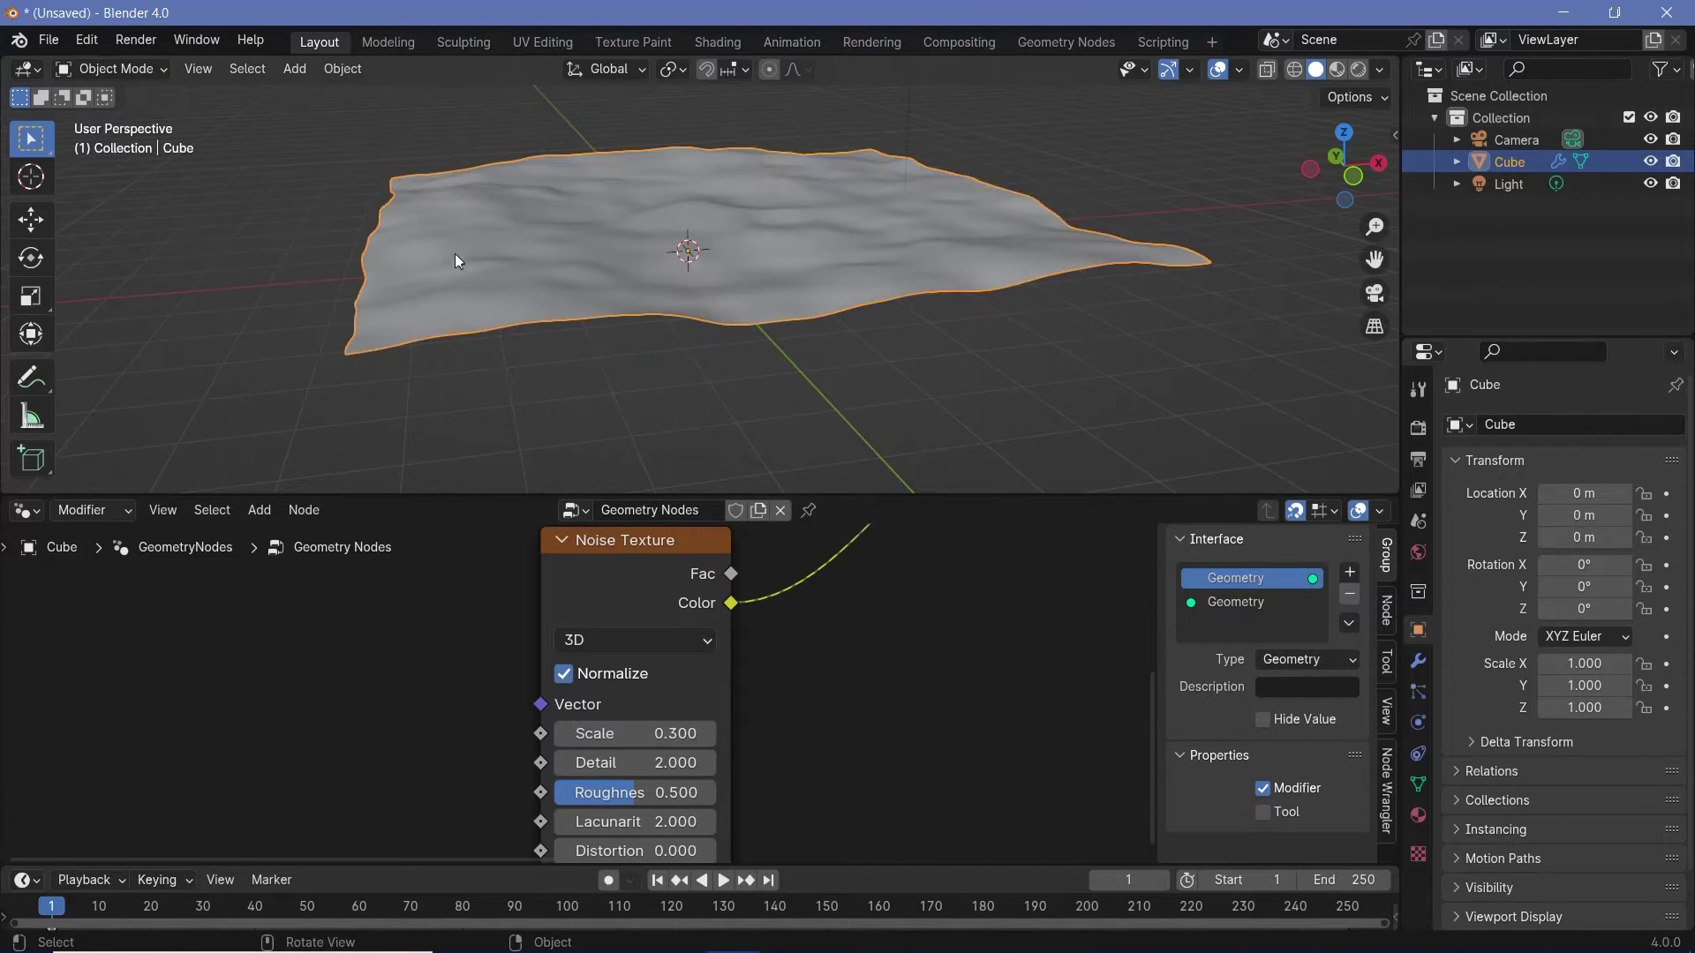
# Move the Noise Texture node farther from Set Position and insert a Vector Math node on the link to the Offset.
pyautogui.moveTo(665, 339)
pyautogui.mouseDown(button='middle')
pyautogui.moveTo(617, 298)
pyautogui.moveTo(674, 254)
pyautogui.mouseUp(button='middle')
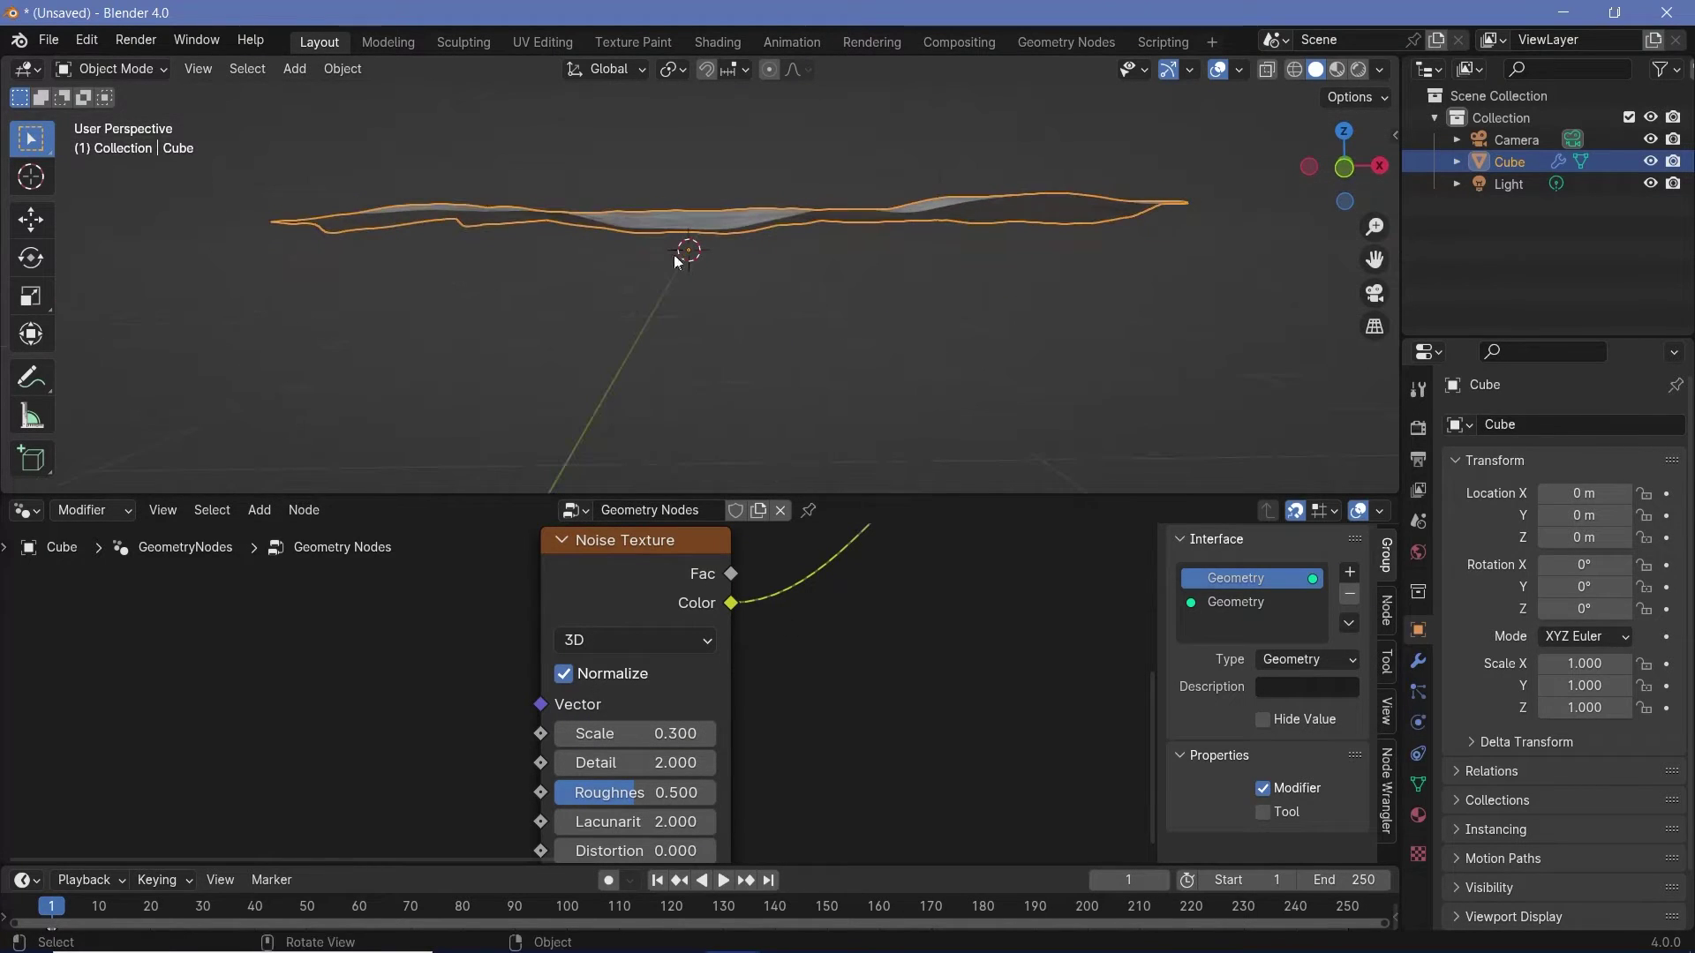
pyautogui.scroll(-2, 835, 641)
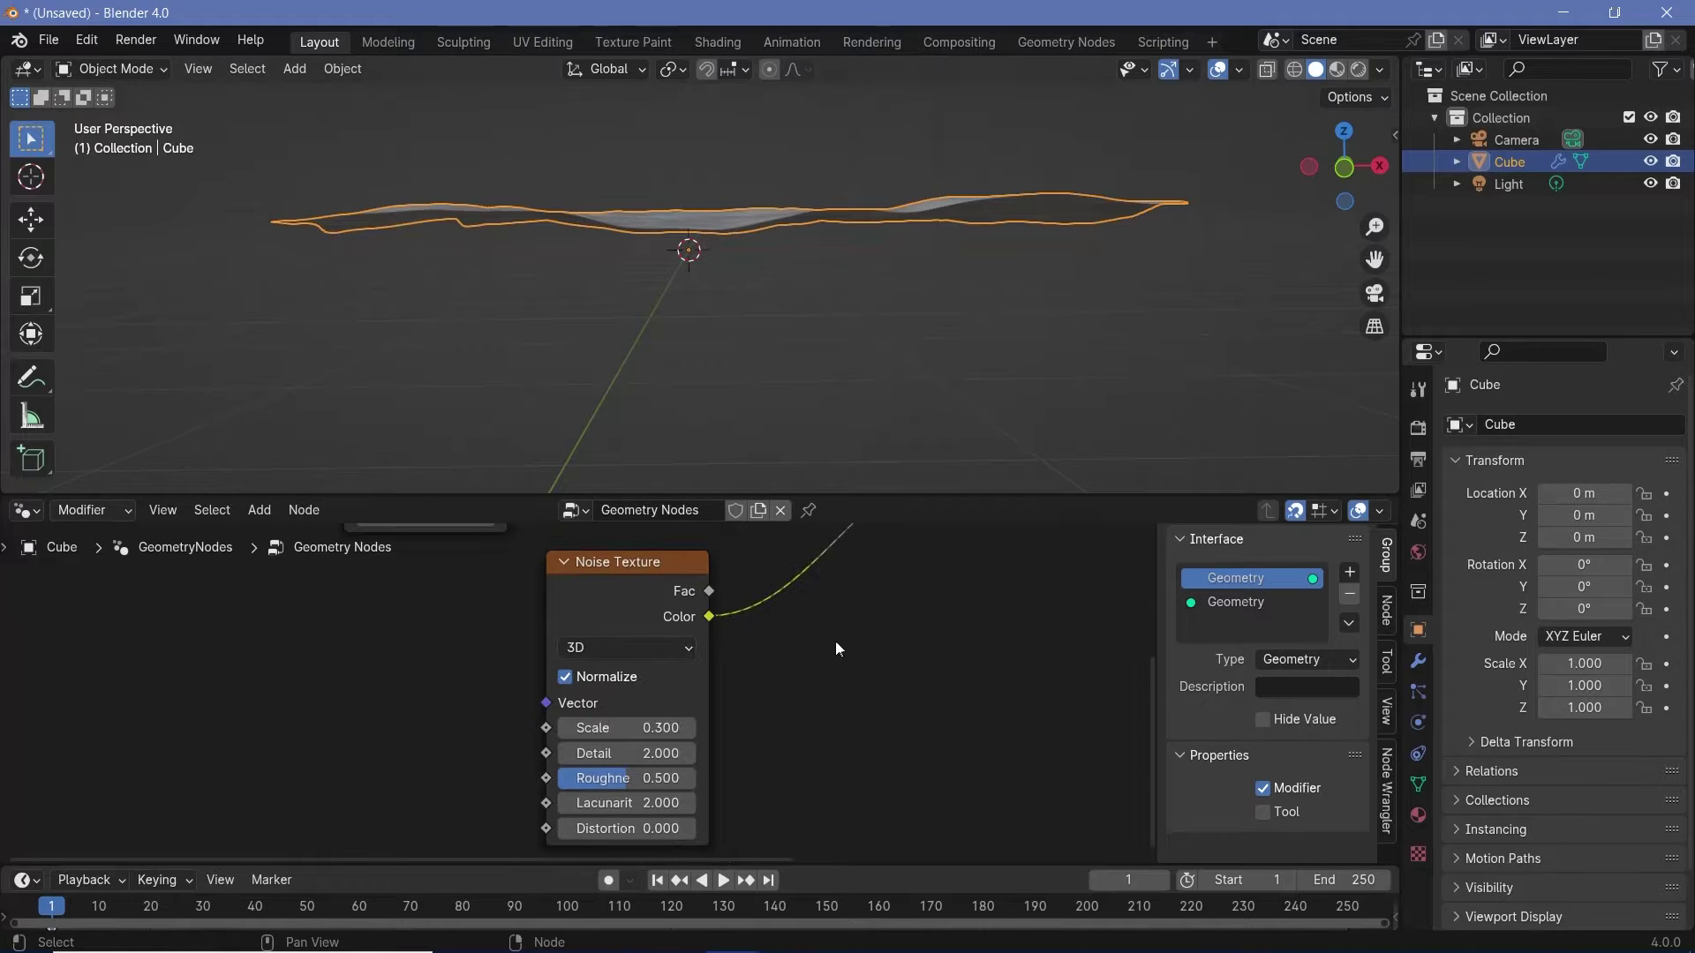
pyautogui.moveTo(835, 641); pyautogui.dragTo(844, 628, button='middle')
pyautogui.moveTo(646, 612); pyautogui.dragTo(505, 661)
pyautogui.scroll(-2, 828, 648)
pyautogui.hotkey('shift', 'a')
pyautogui.moveTo(828, 648)
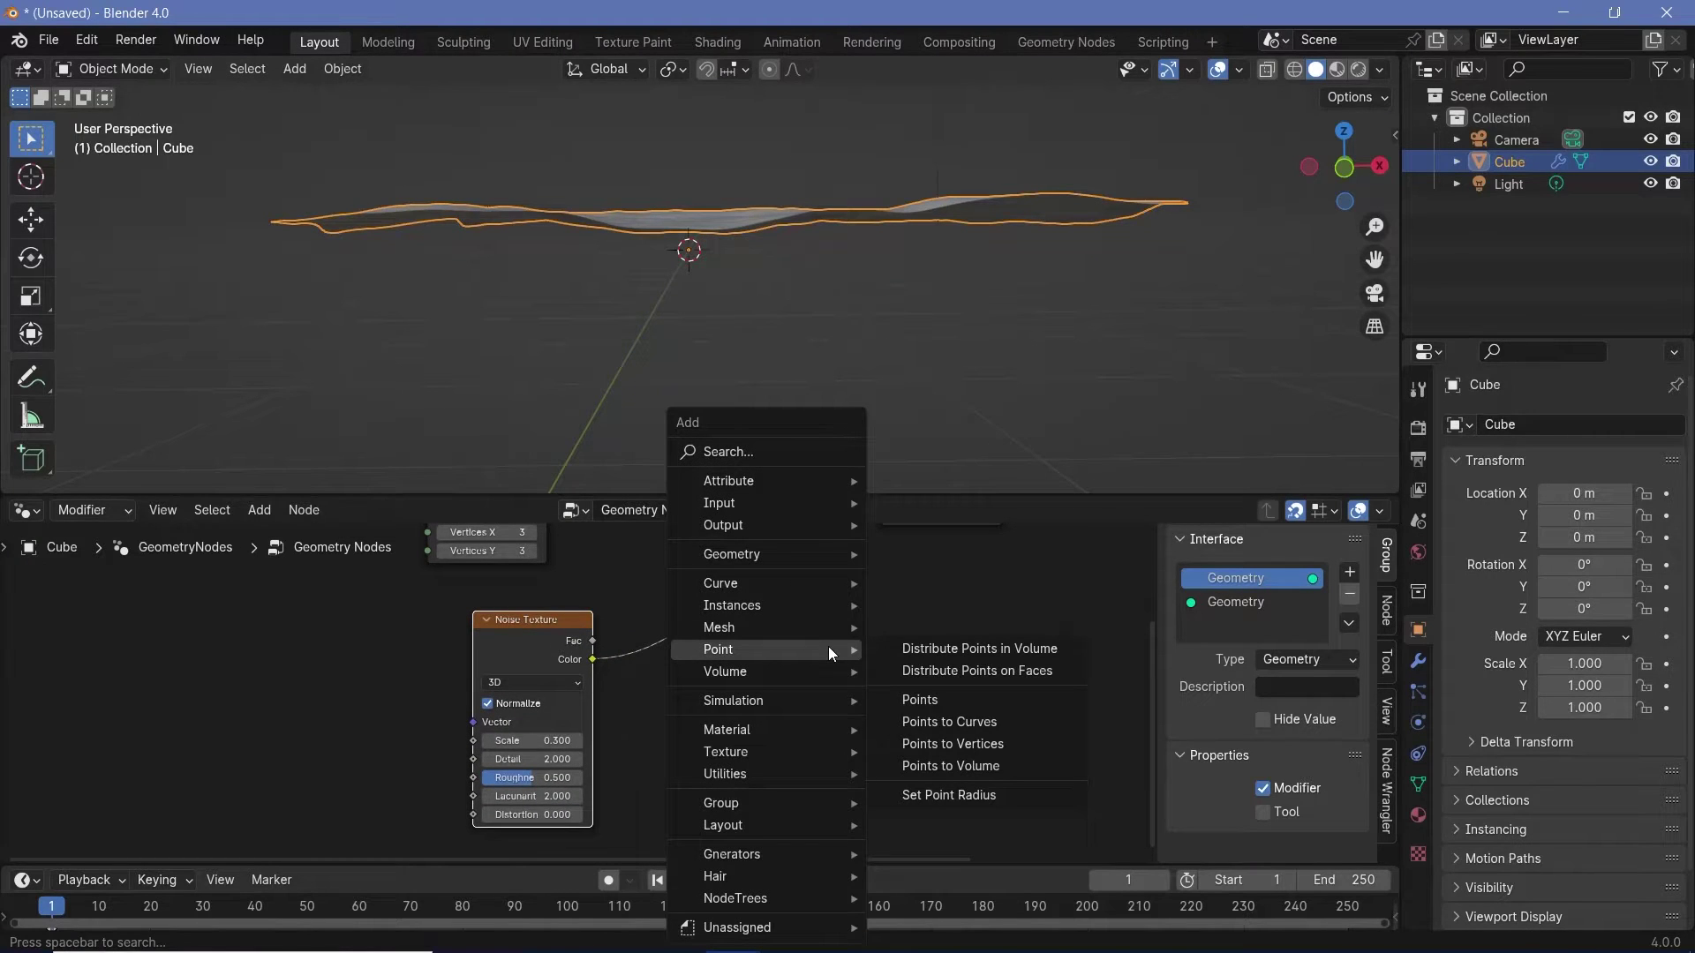
pyautogui.write('vector ma')
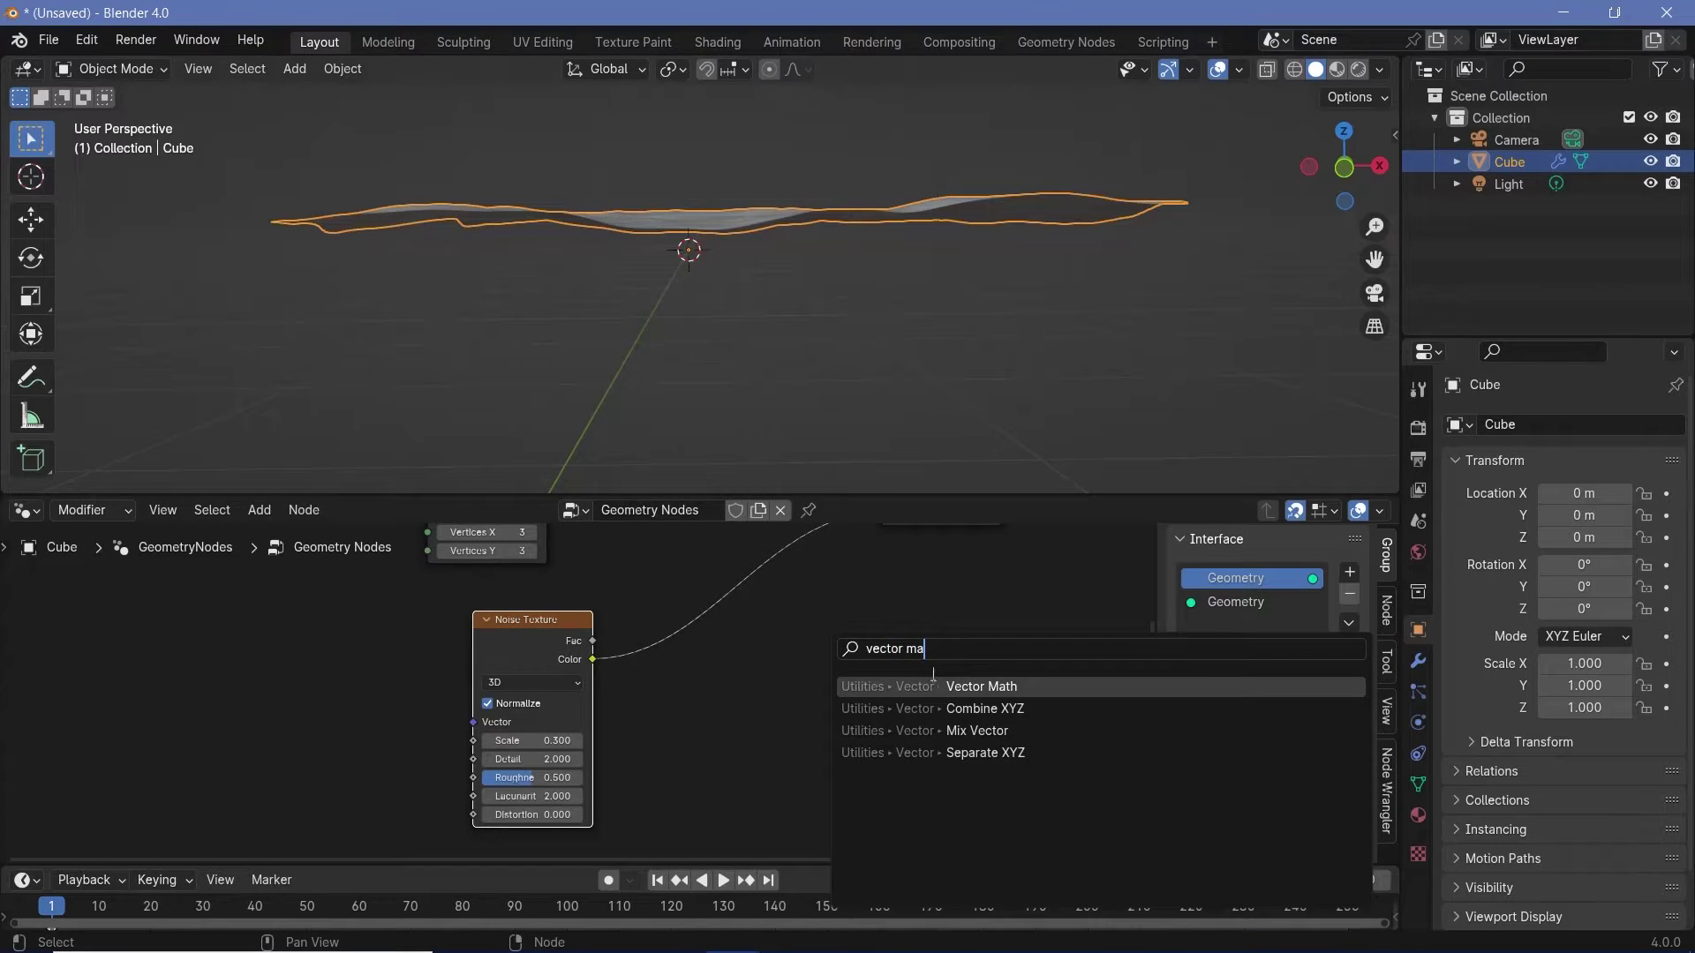
pyautogui.press('Return')
pyautogui.click(698, 658)
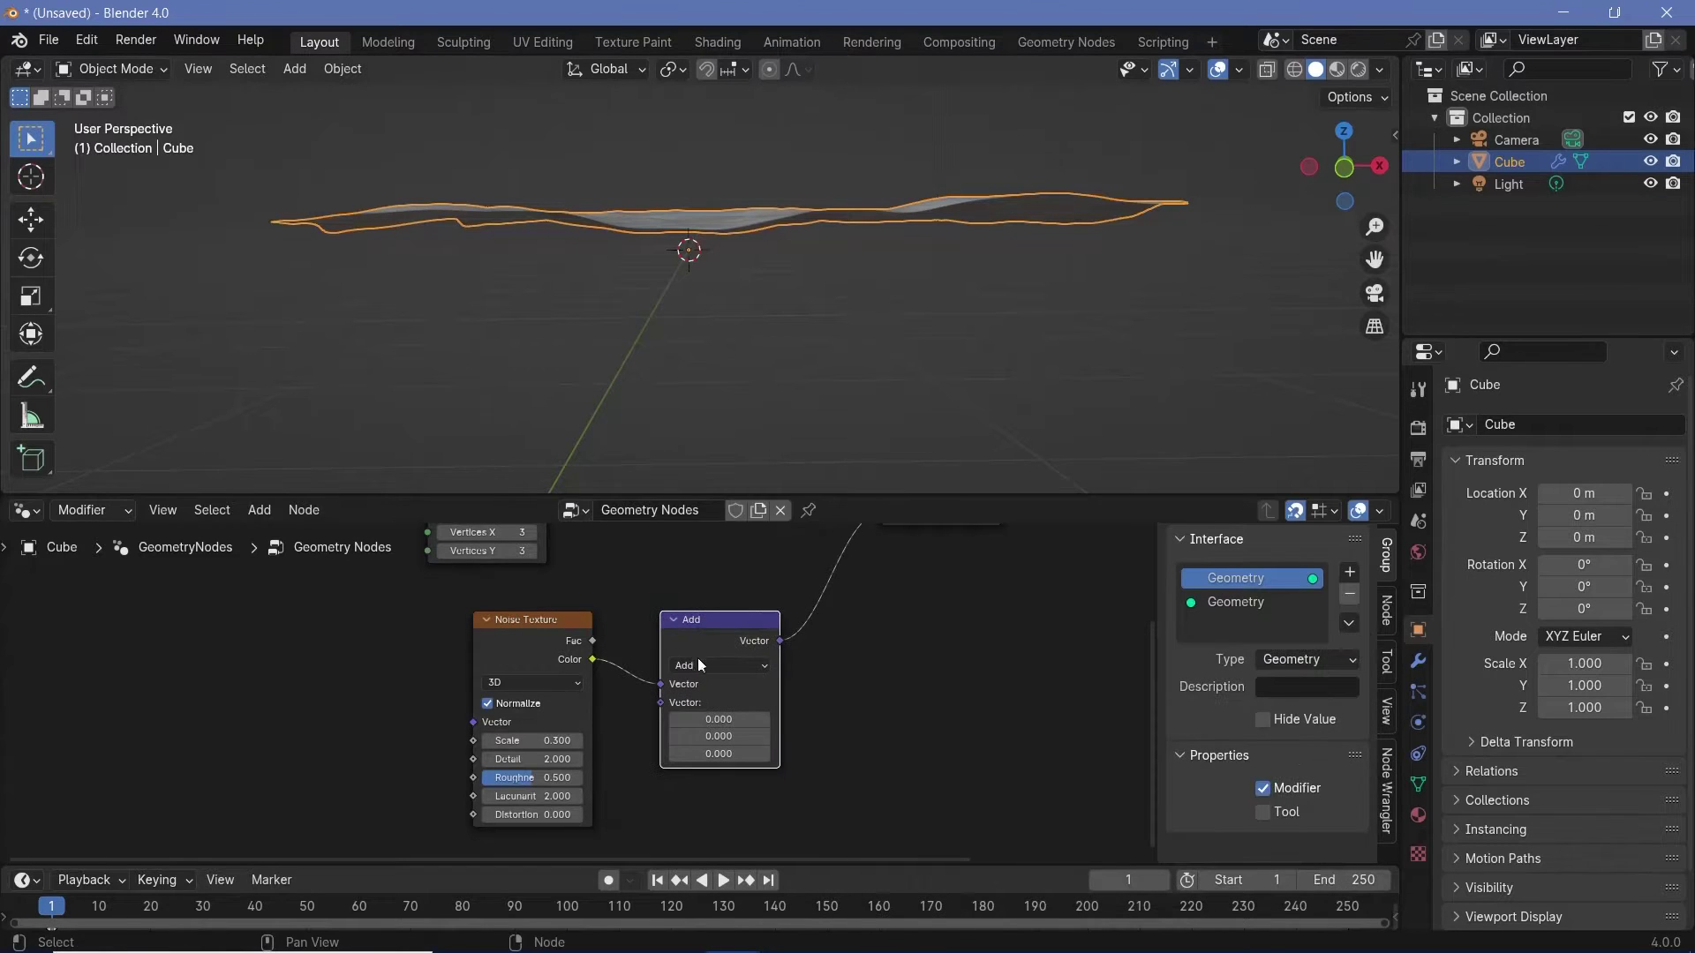
# Change the Vector Math operation to Subtract and set all three components of its second vector to 0.5.
pyautogui.click(699, 663)
pyautogui.click(723, 413)
pyautogui.moveTo(709, 720); pyautogui.dragTo(708, 753)
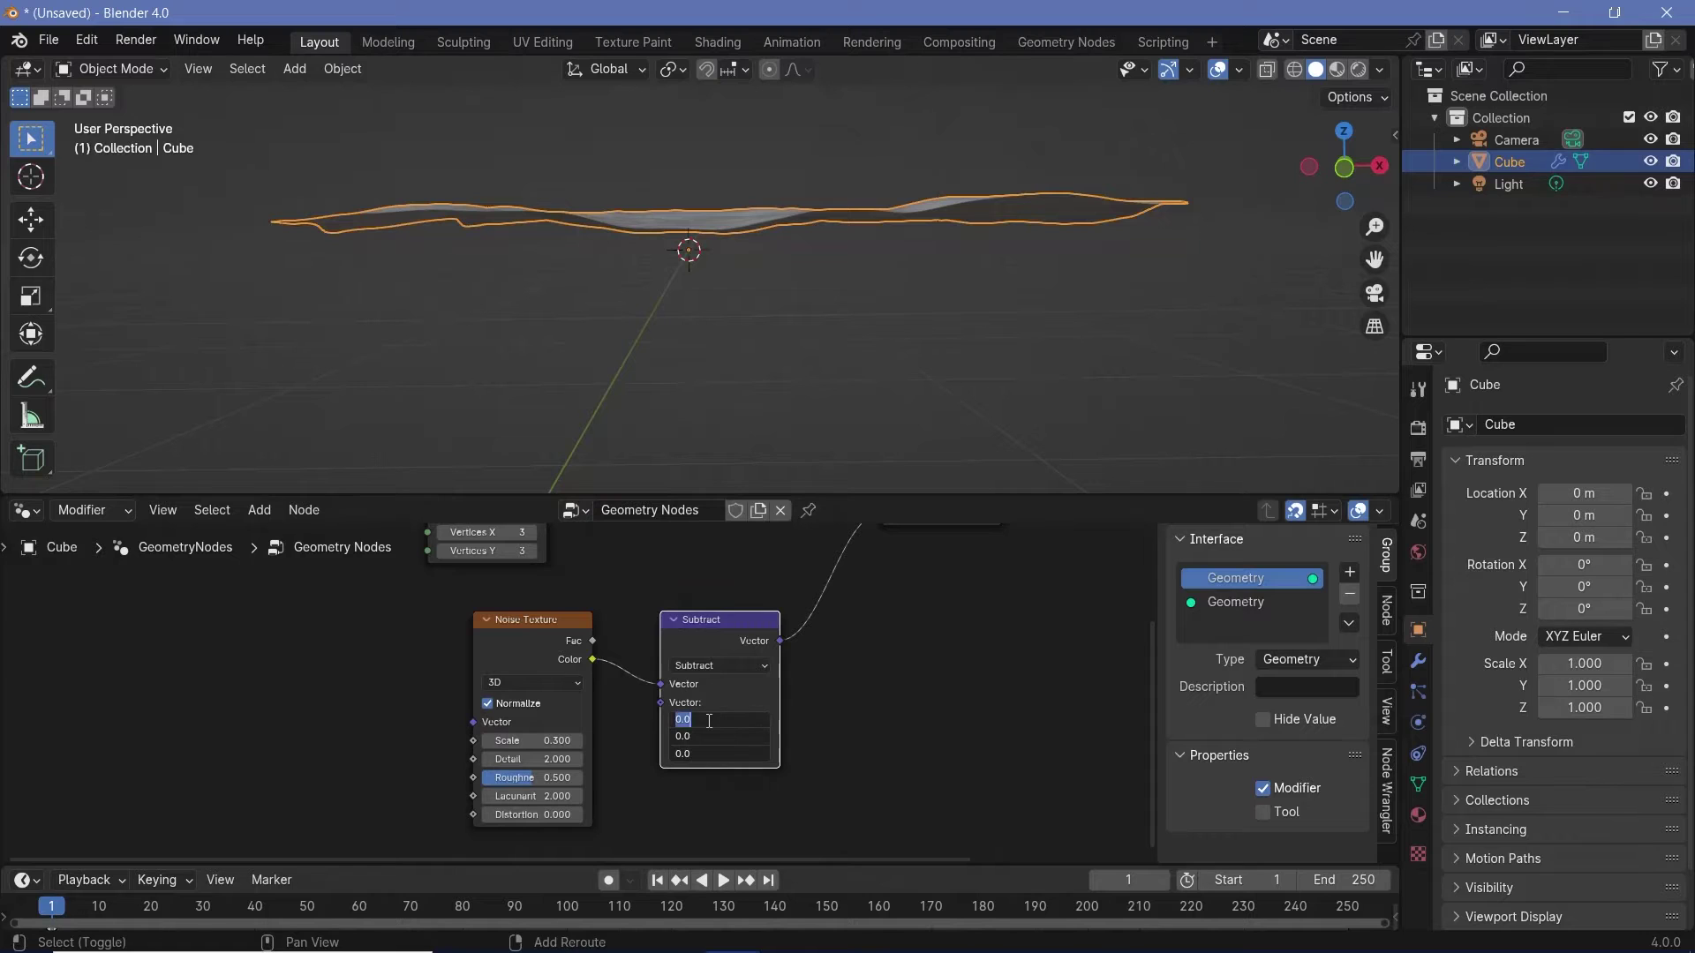
pyautogui.write('0.5')
pyautogui.press('Return')
pyautogui.moveTo(622, 353); pyautogui.dragTo(659, 268, button='middle')
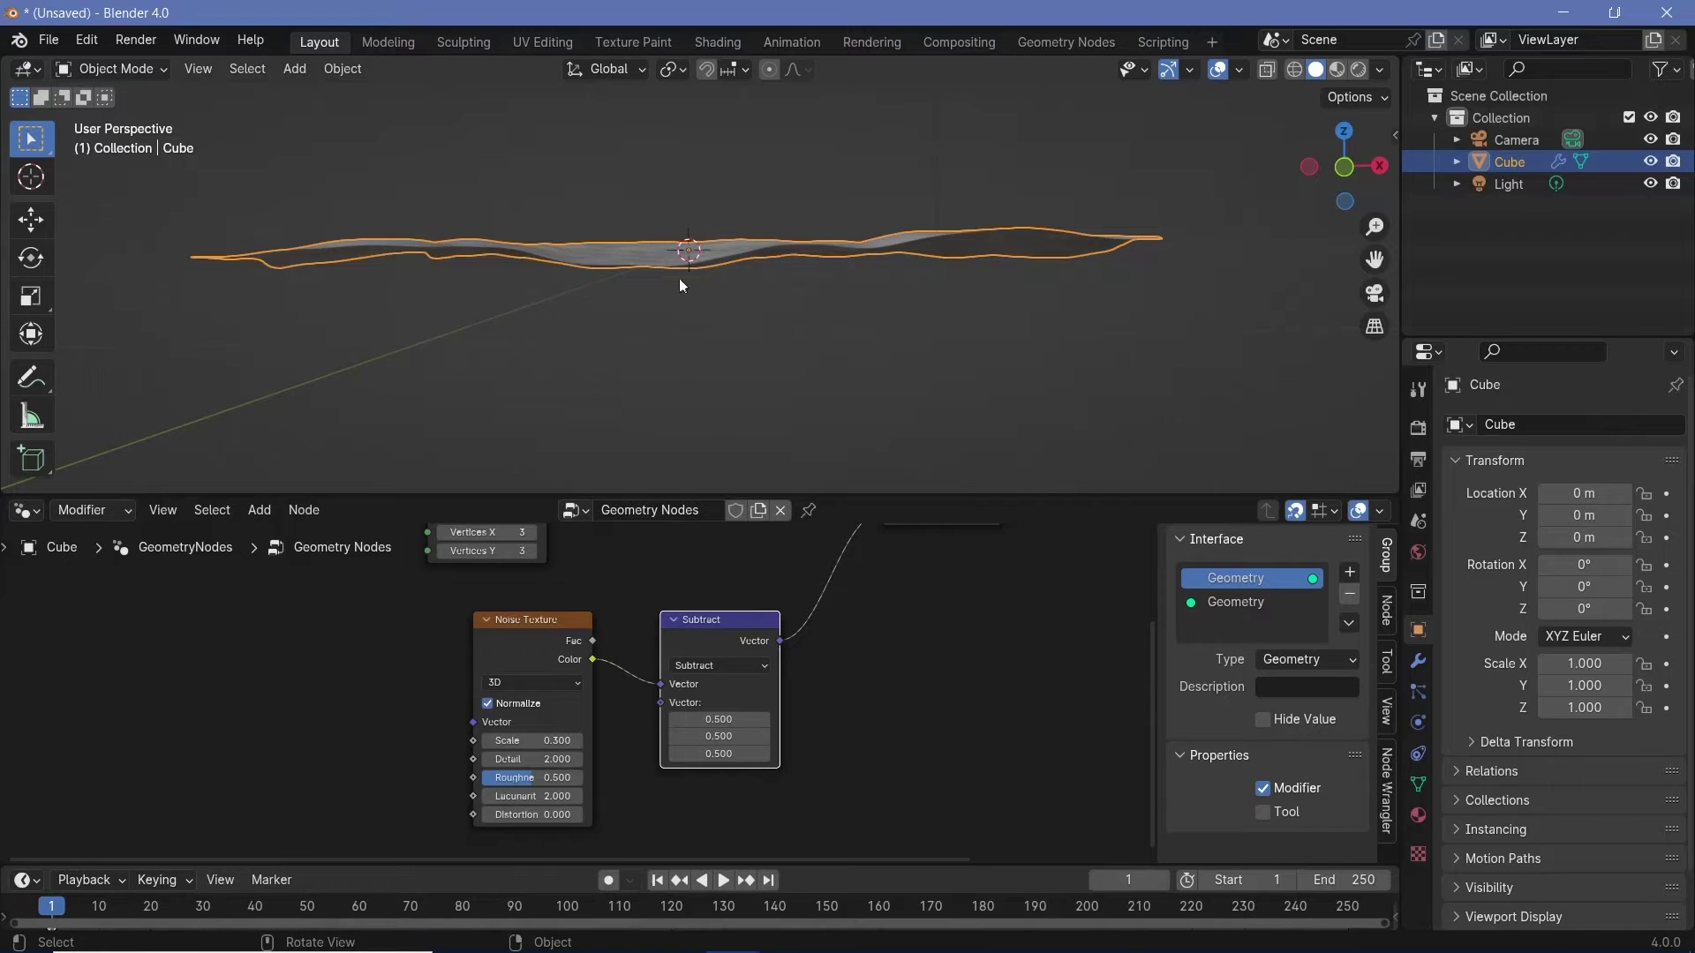
# Move the Subtract node beside the Noise Texture and place a duplicate of it on the link to Set Position.
pyautogui.scroll(-1, 822, 615)
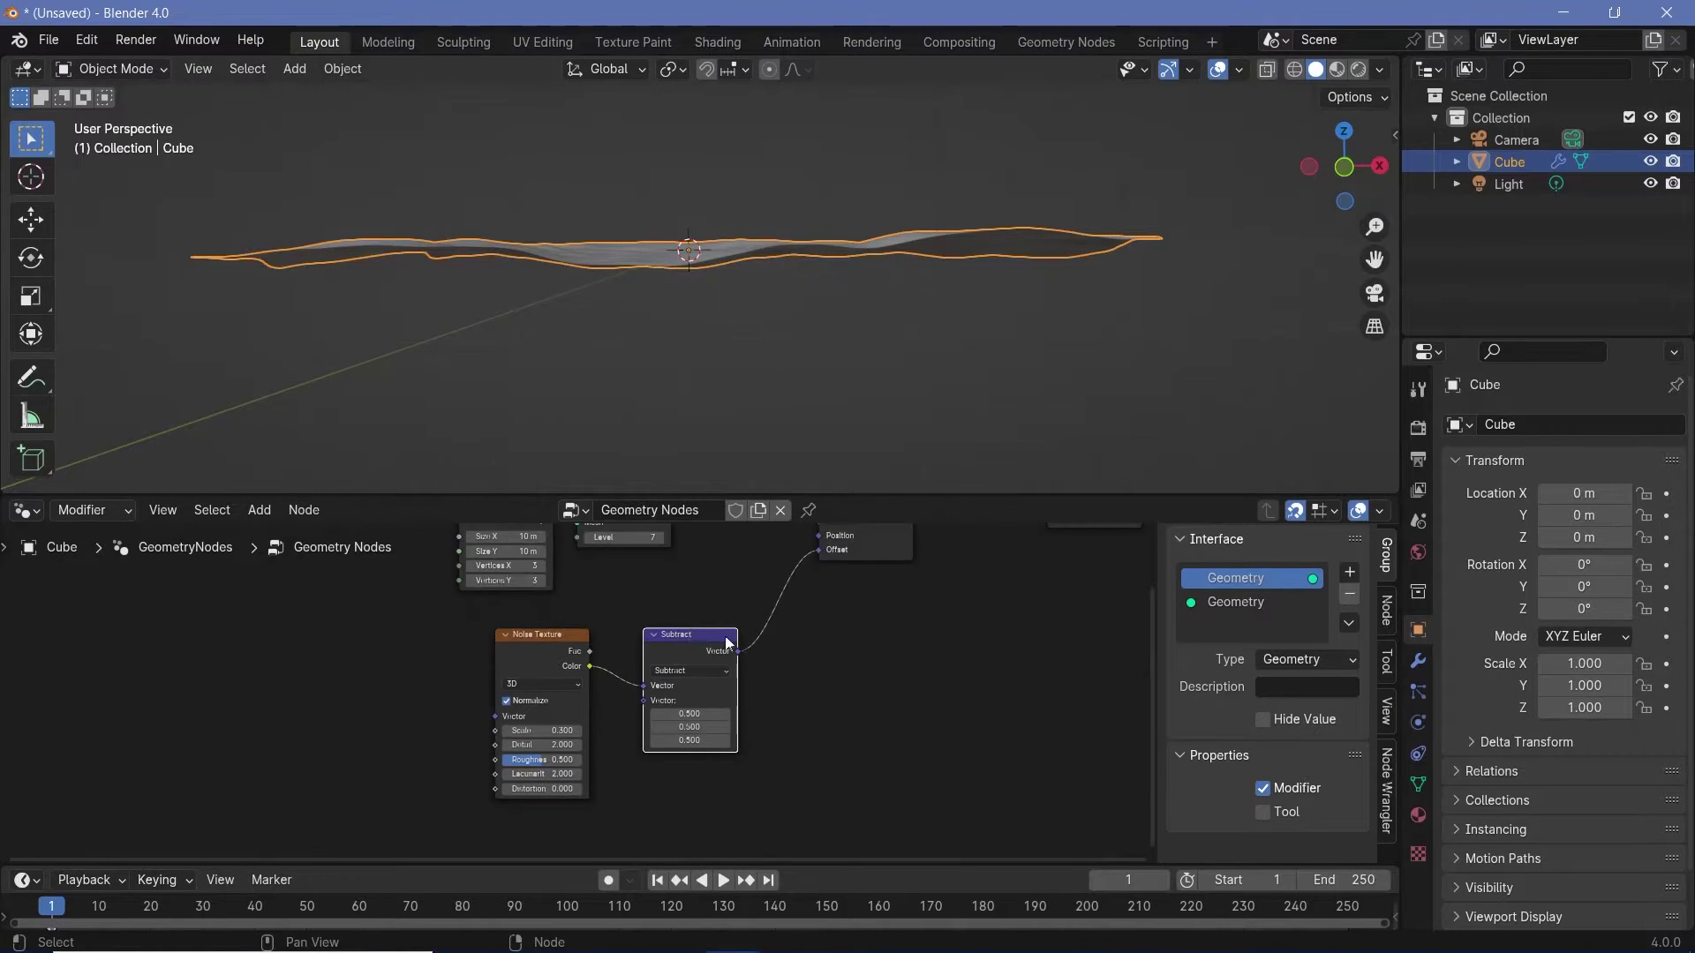
pyautogui.moveTo(681, 649); pyautogui.dragTo(640, 650)
pyautogui.hotkey('shift', 'd')
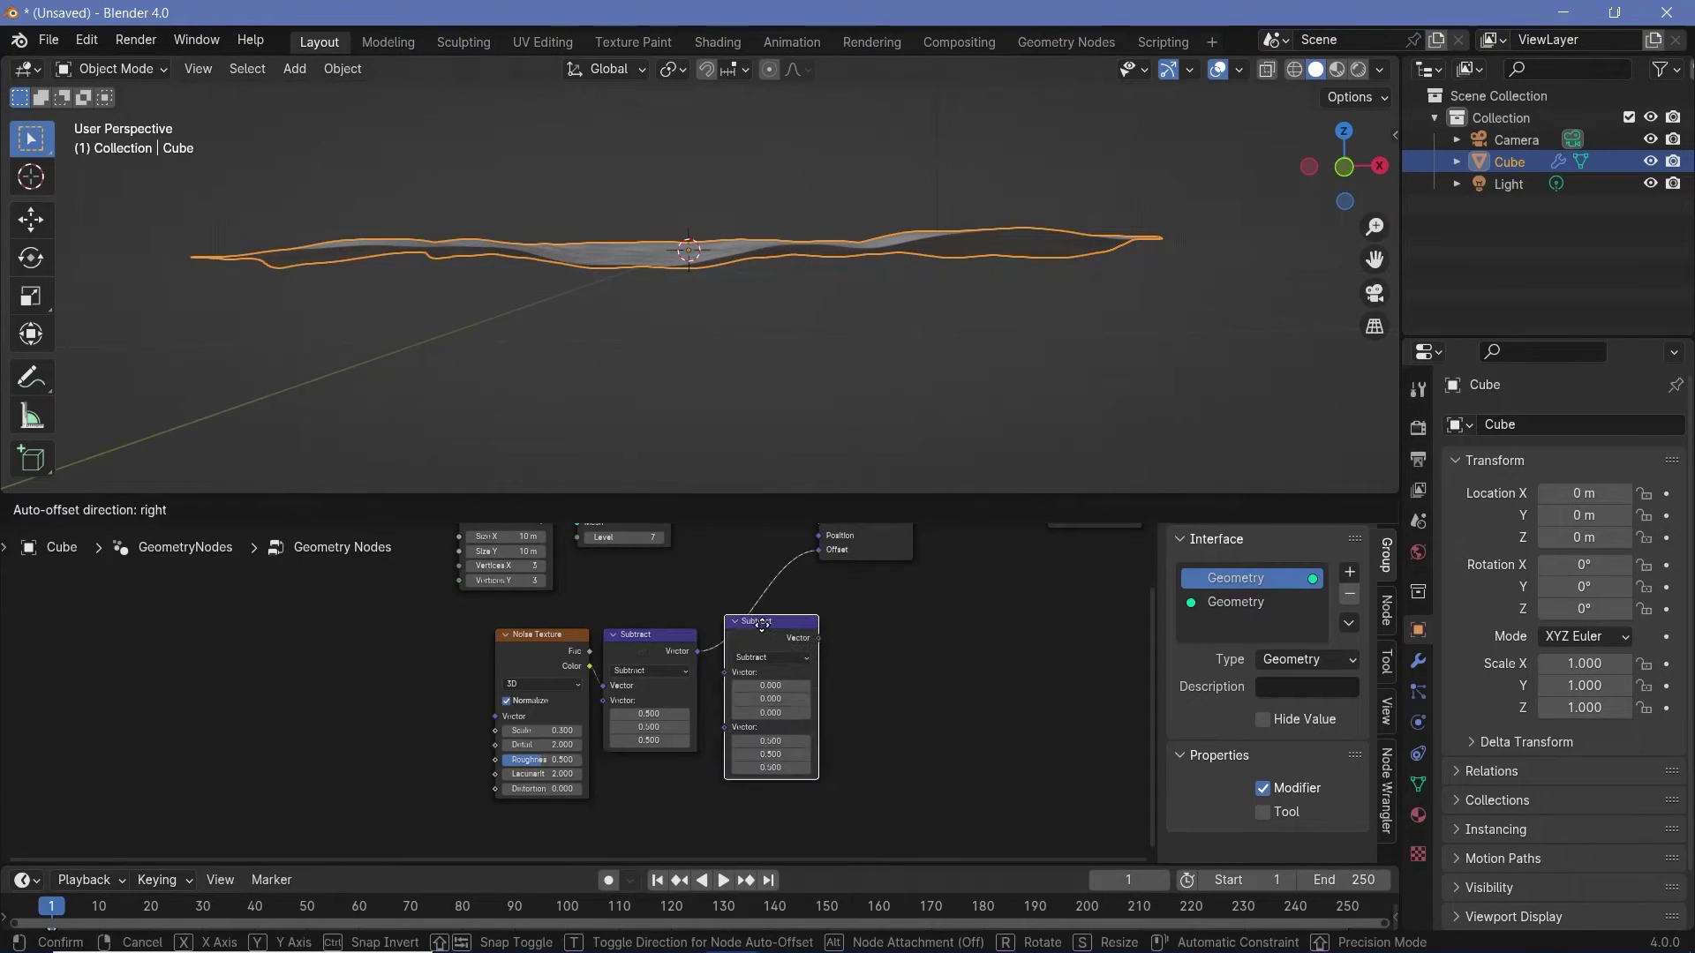
pyautogui.click(790, 640)
# Change the duplicated vector node's operation to Scale and set its scale to 6.
pyautogui.click(809, 657)
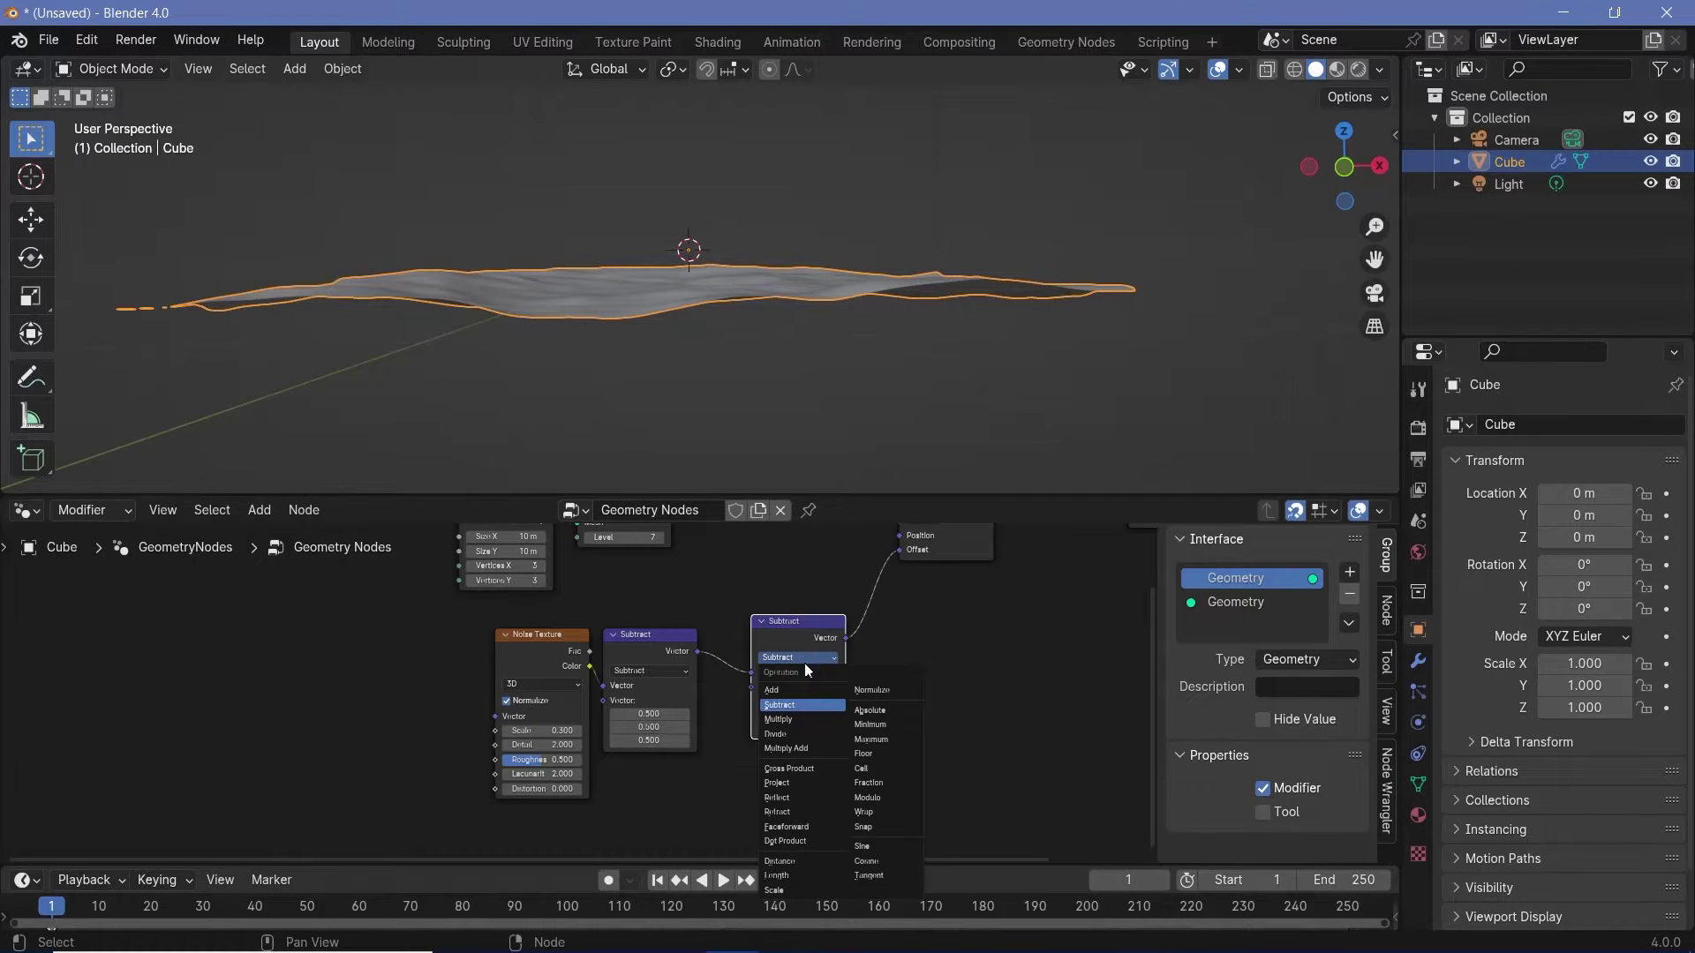
pyautogui.rightClick(1015, 663)
pyautogui.scroll(8, 823, 689)
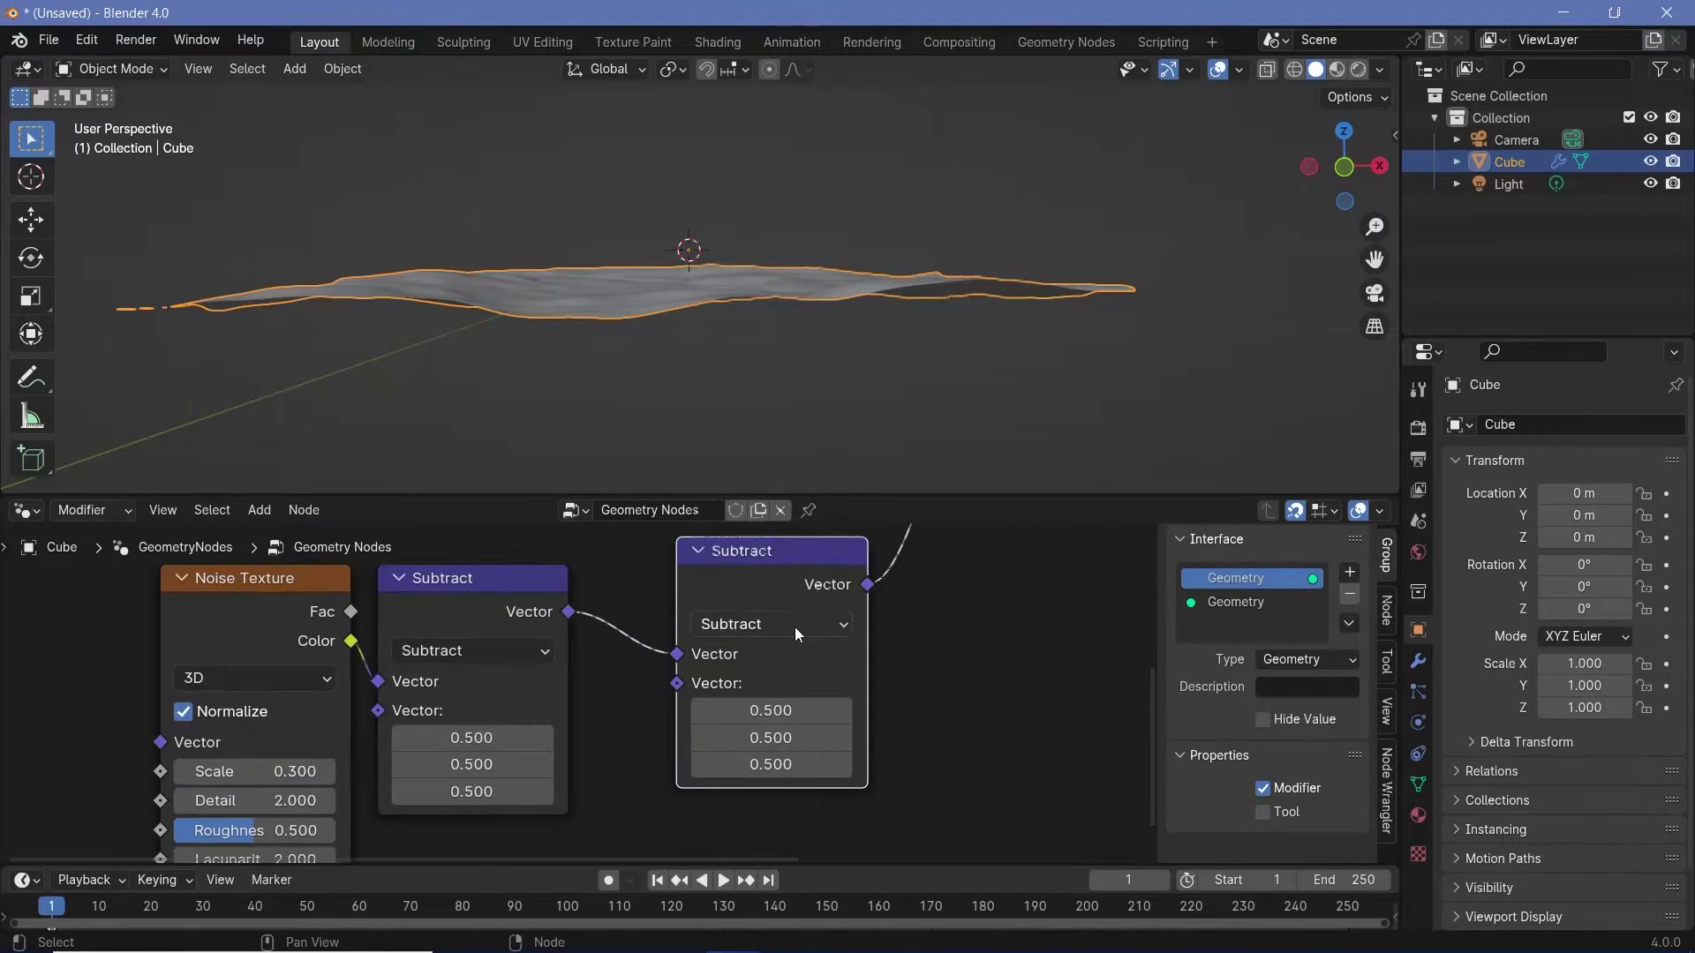
pyautogui.click(795, 629)
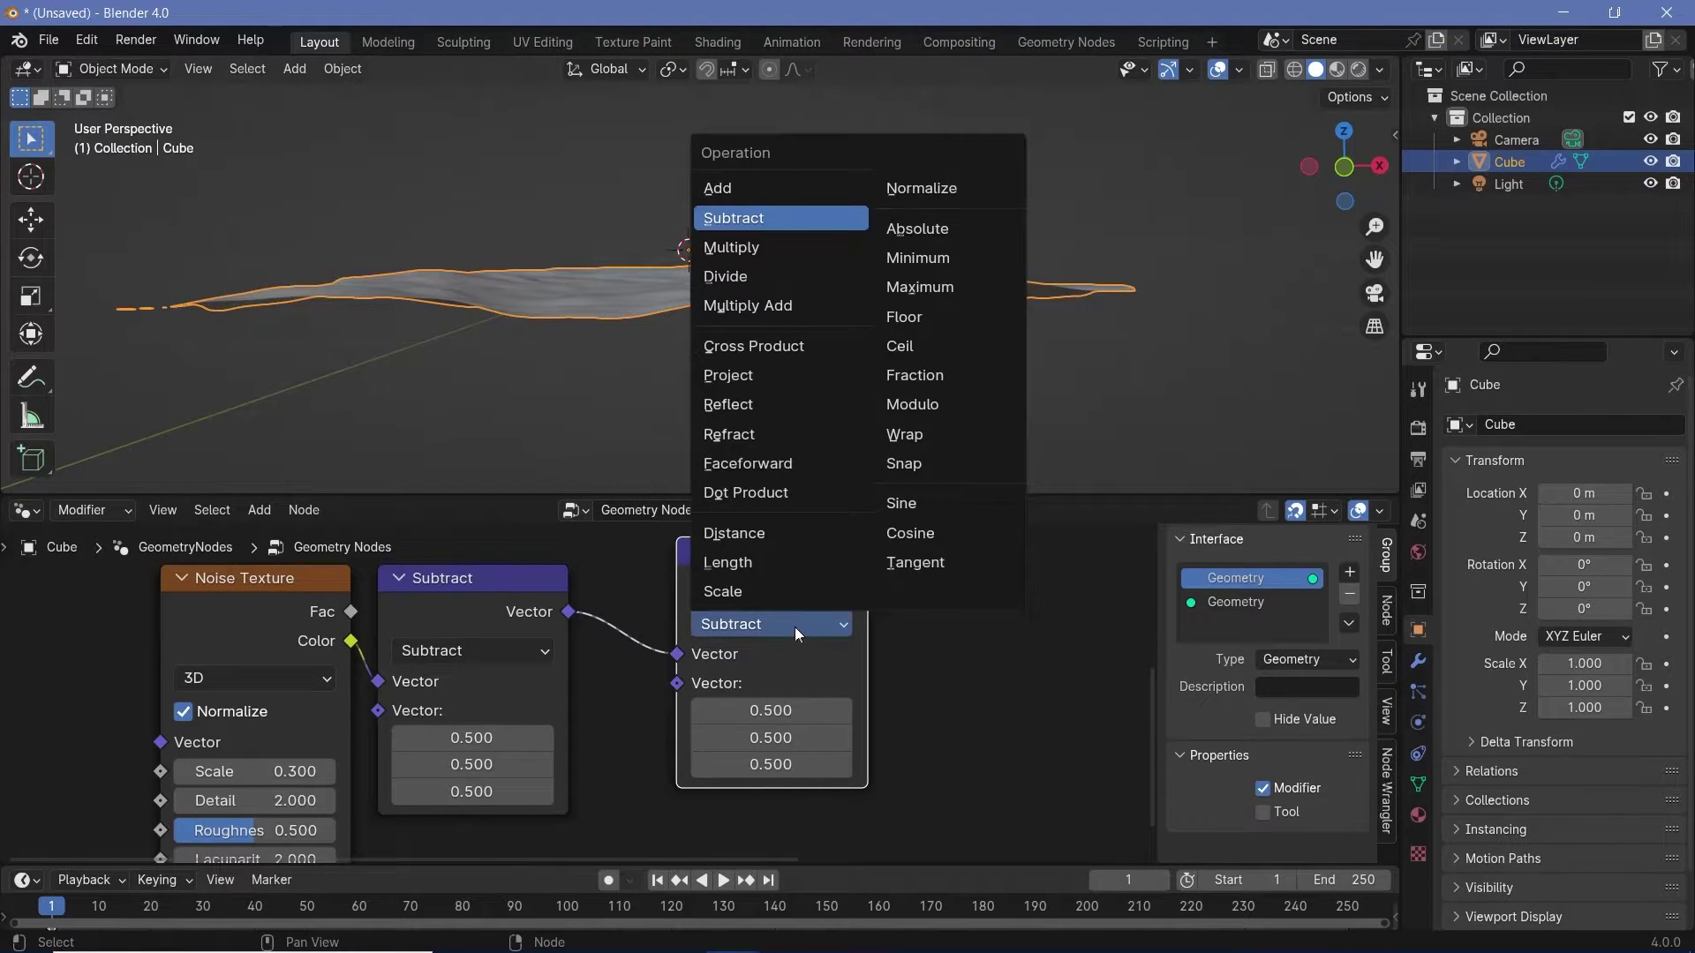
pyautogui.click(743, 595)
pyautogui.moveTo(774, 683); pyautogui.dragTo(839, 683)
pyautogui.moveTo(724, 229); pyautogui.dragTo(776, 337, button='middle')
pyautogui.scroll(5, 776, 337)
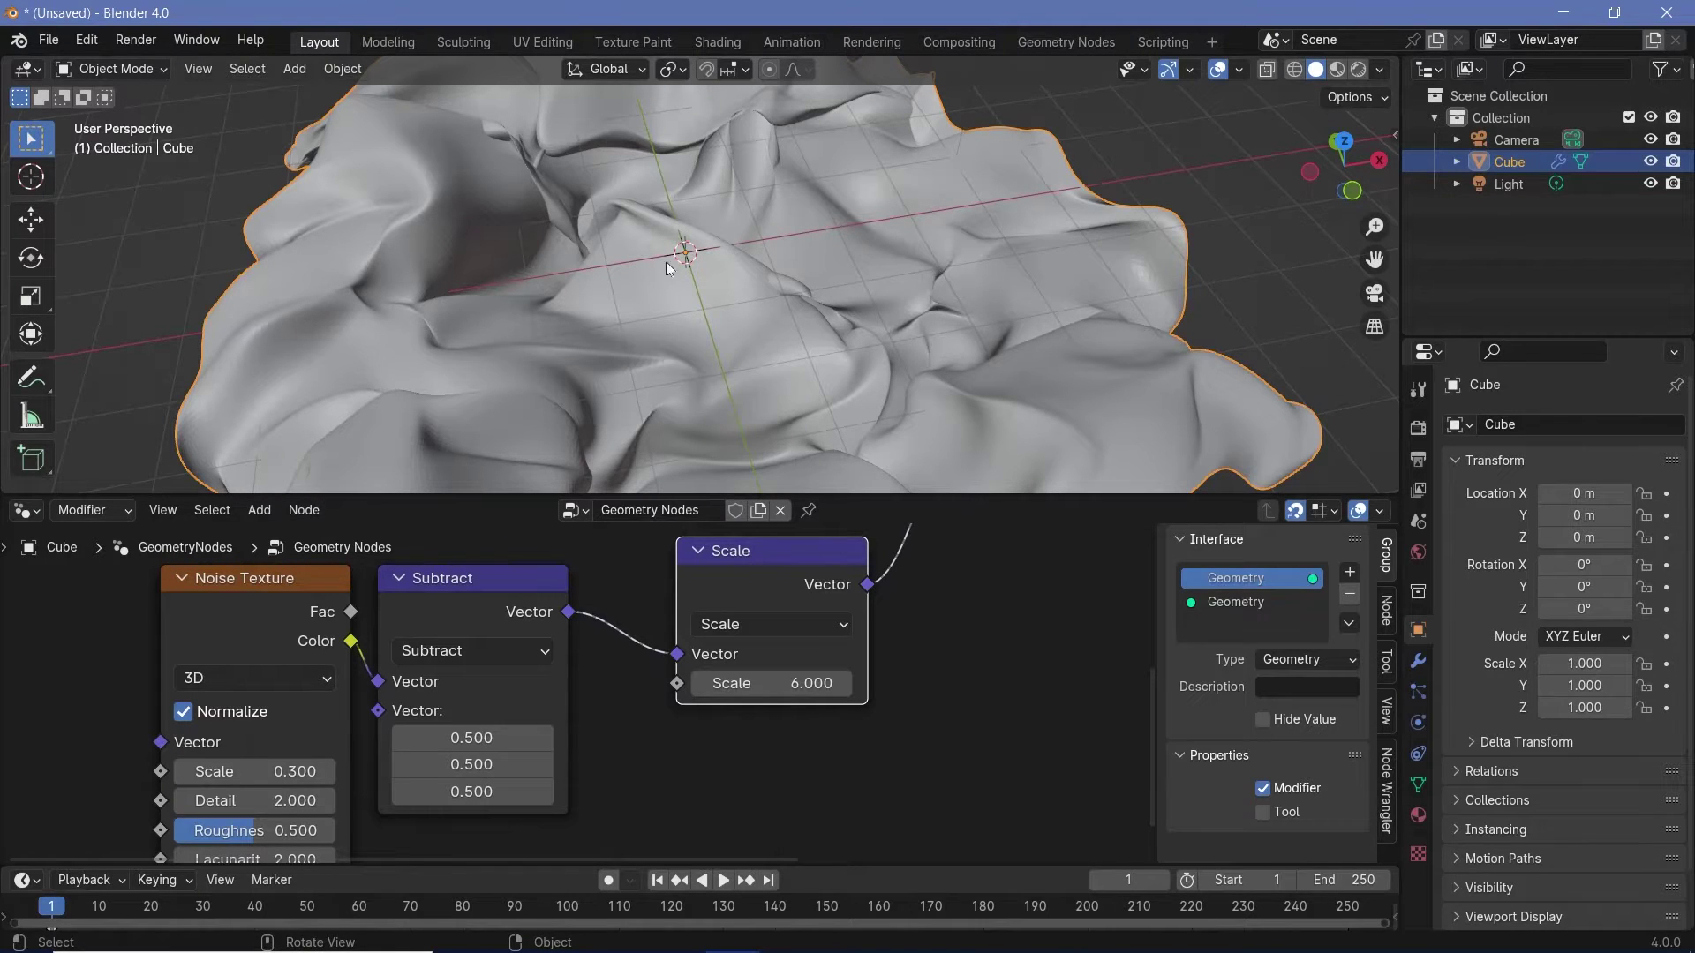
pyautogui.scroll(-4, 755, 280)
pyautogui.moveTo(755, 280); pyautogui.dragTo(756, 292, button='middle')
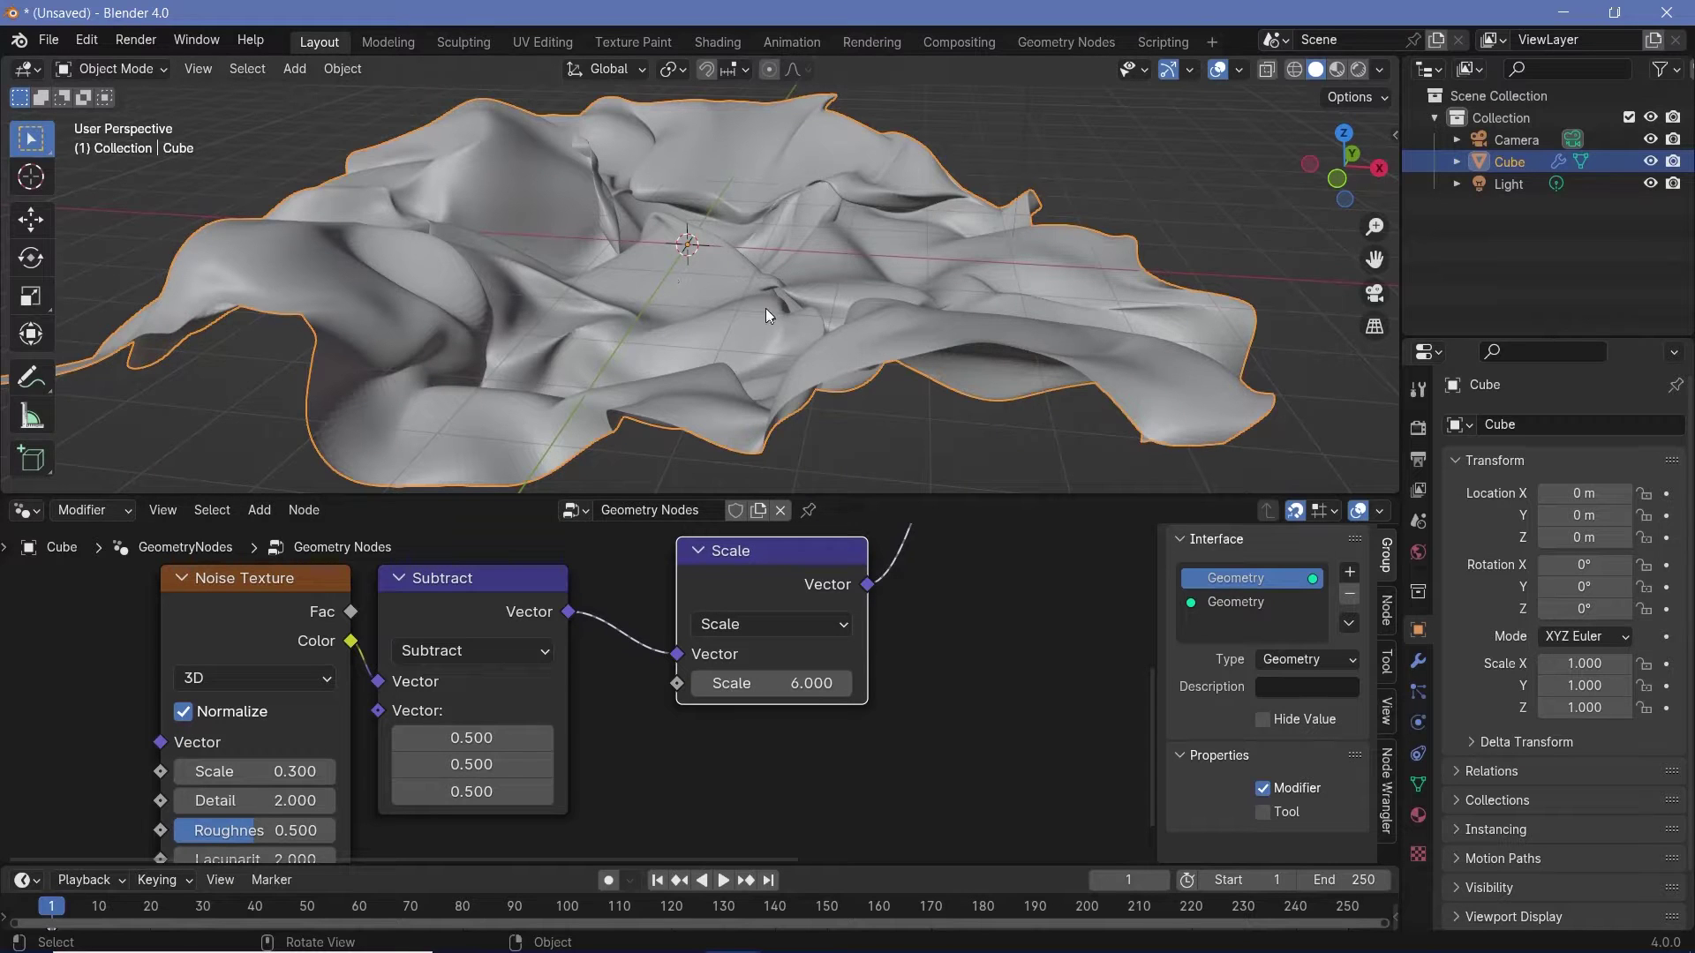
pyautogui.moveTo(456, 410); pyautogui.dragTo(743, 464, button='middle')
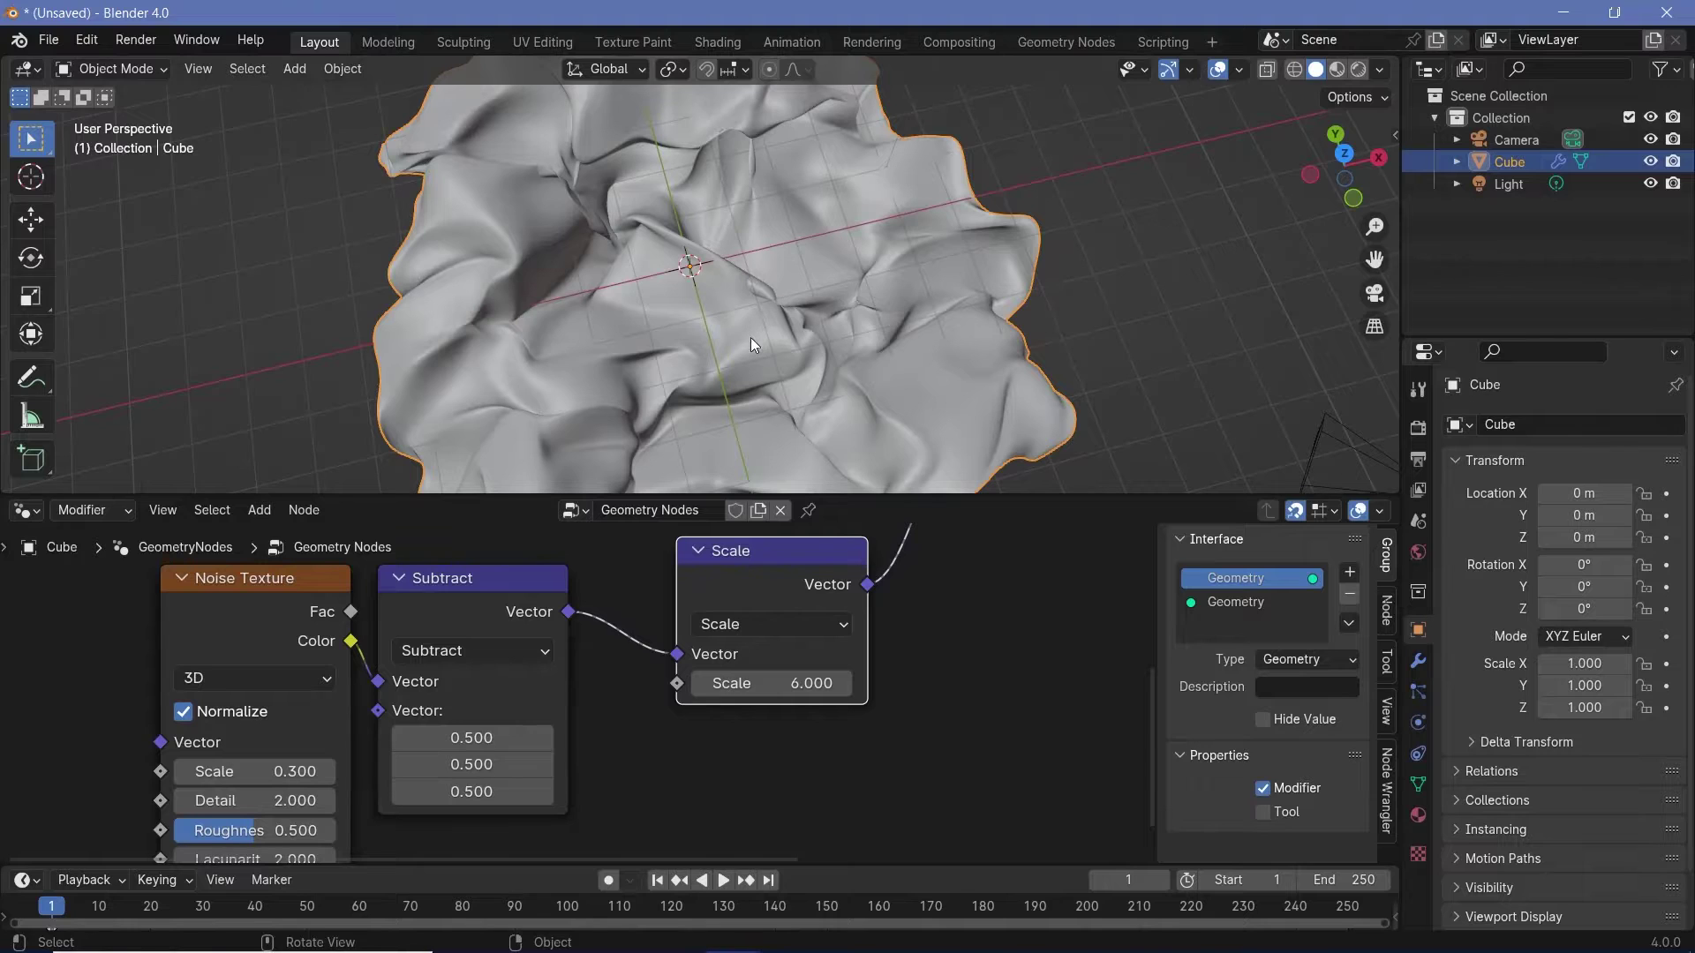
# Move the Scale node beside Subtract and shift the Noise Texture, Subtract and Scale nodes farther from Set Position.
pyautogui.moveTo(734, 600); pyautogui.dragTo(679, 600)
pyautogui.scroll(-2, 706, 635)
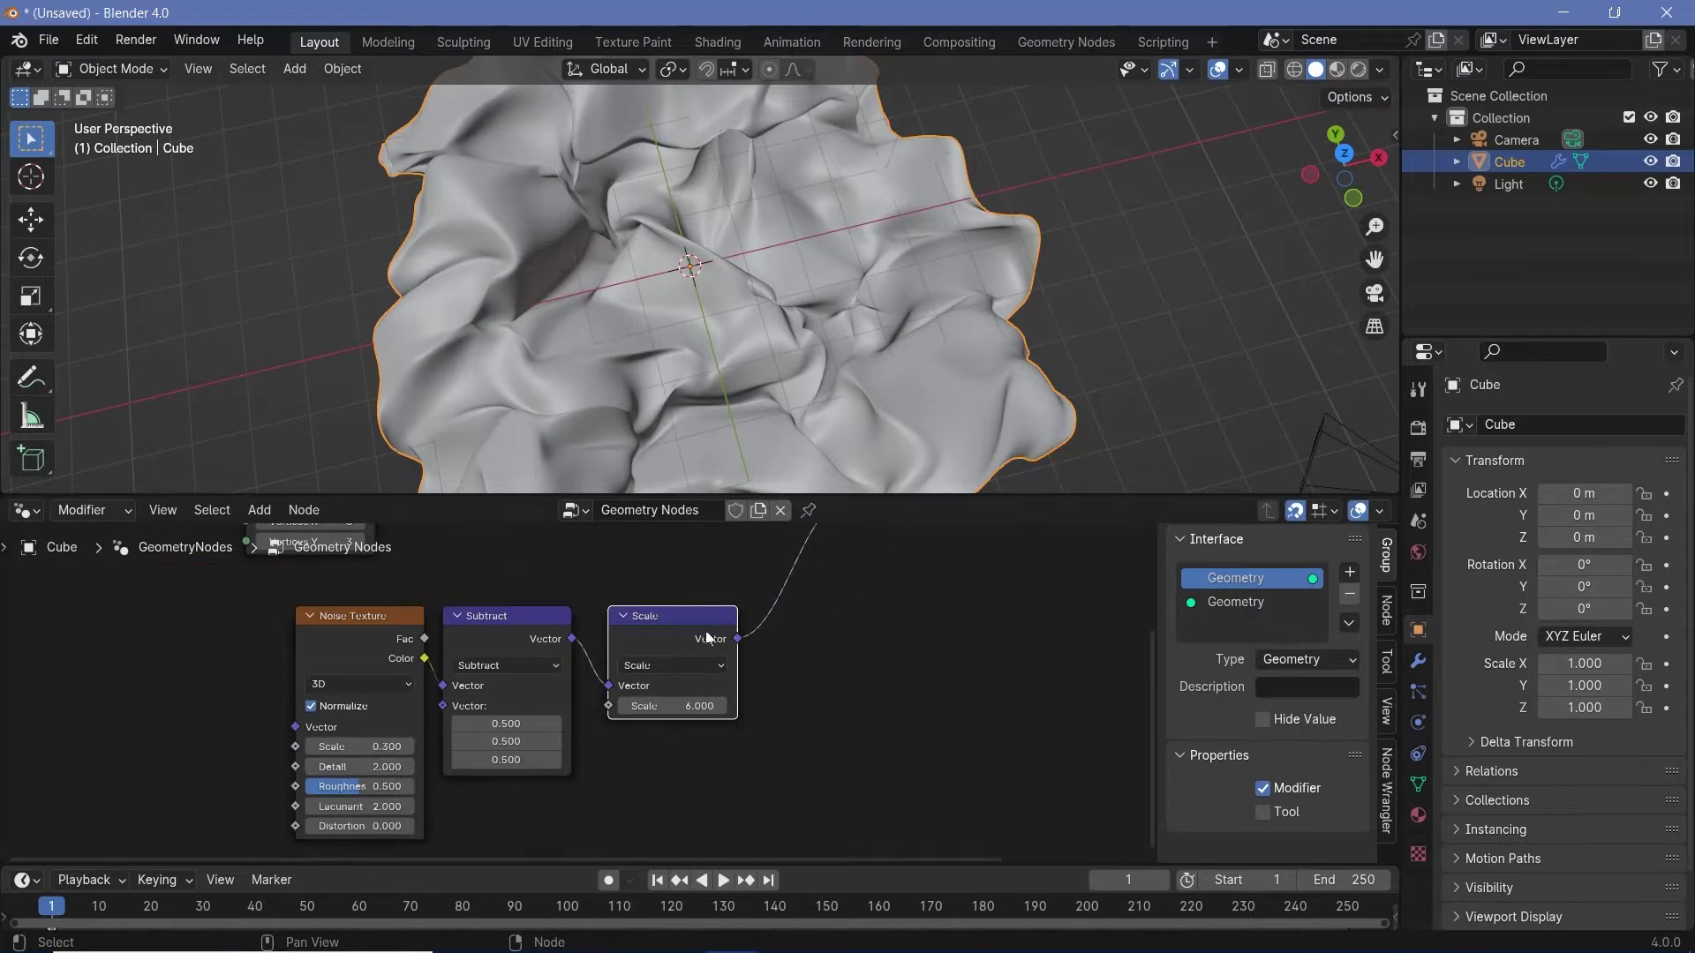
pyautogui.moveTo(374, 585); pyautogui.dragTo(549, 675)
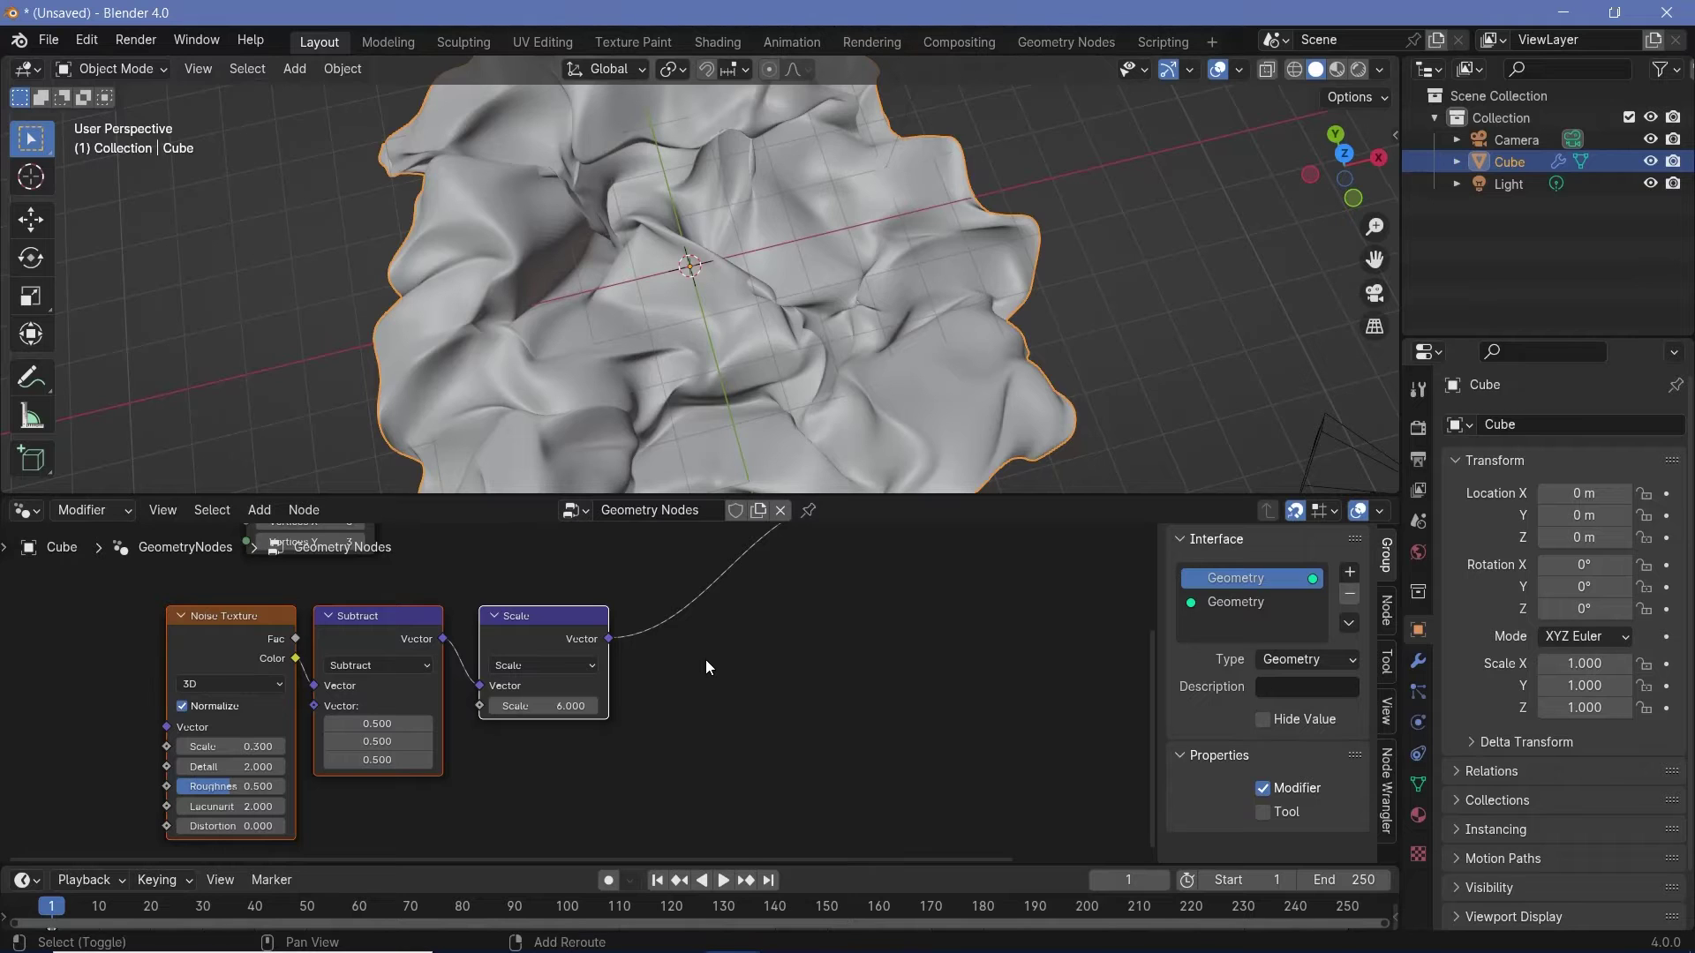
# Insert another Vector Math node between Scale and Set Position and change its operation to Multiply.
pyautogui.hotkey('shift', 'a')
pyautogui.write('vecto ma')
pyautogui.press('Return')
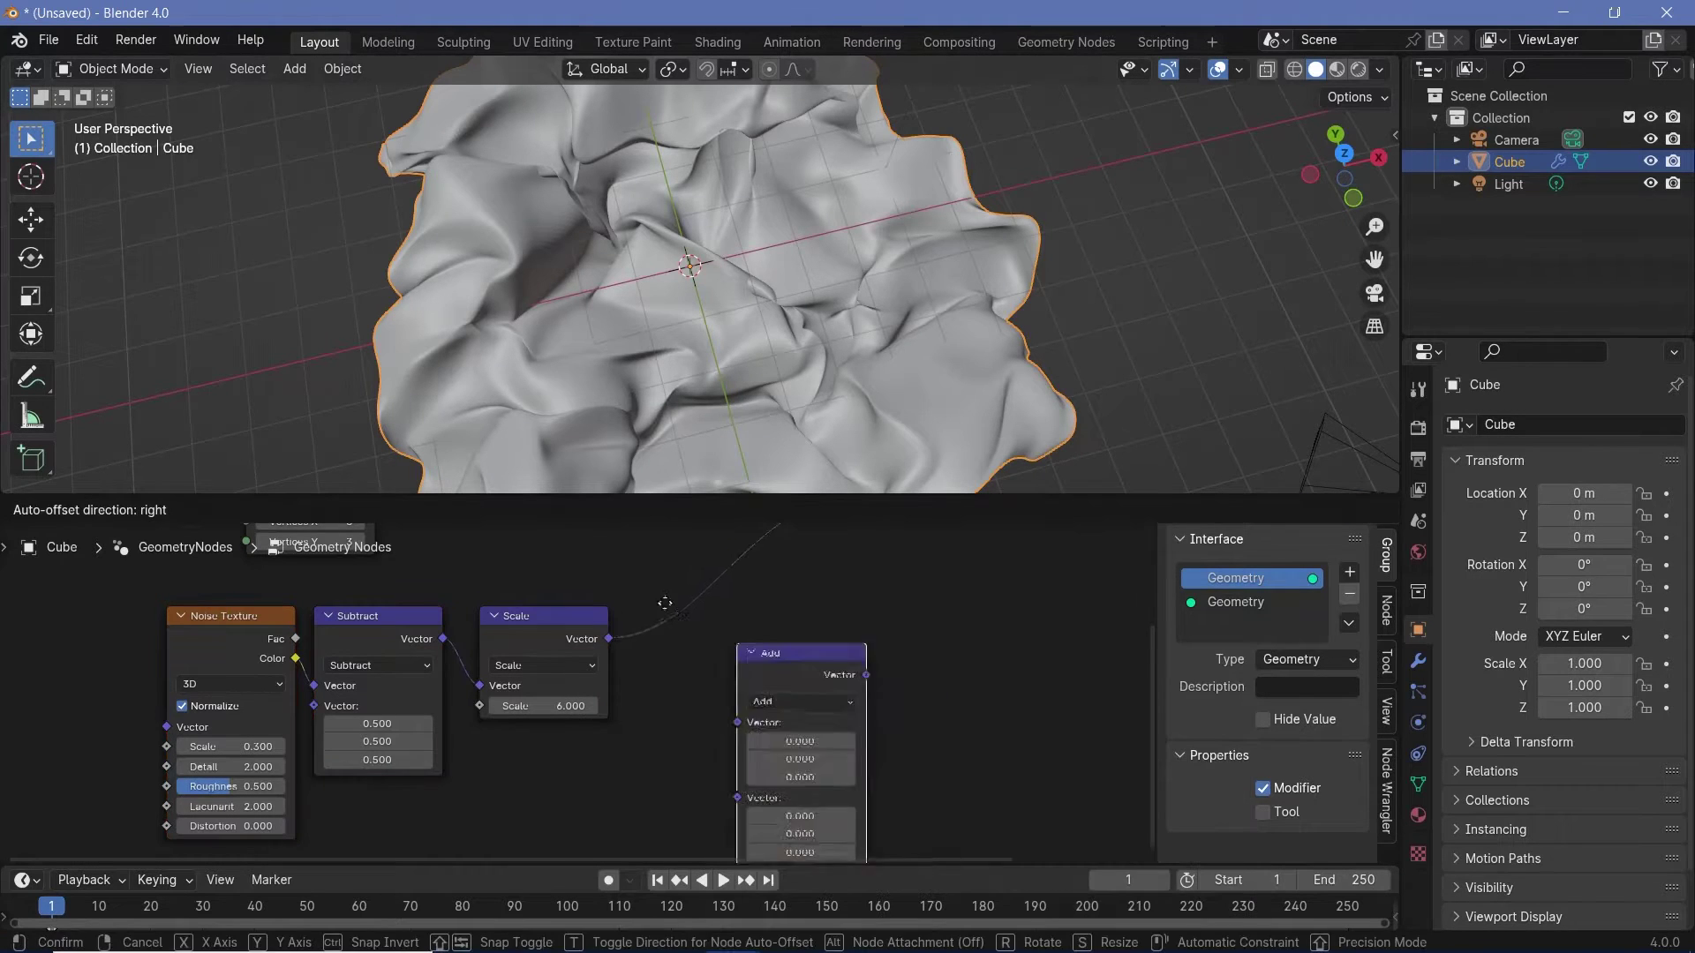
pyautogui.click(719, 653)
pyautogui.click(719, 647)
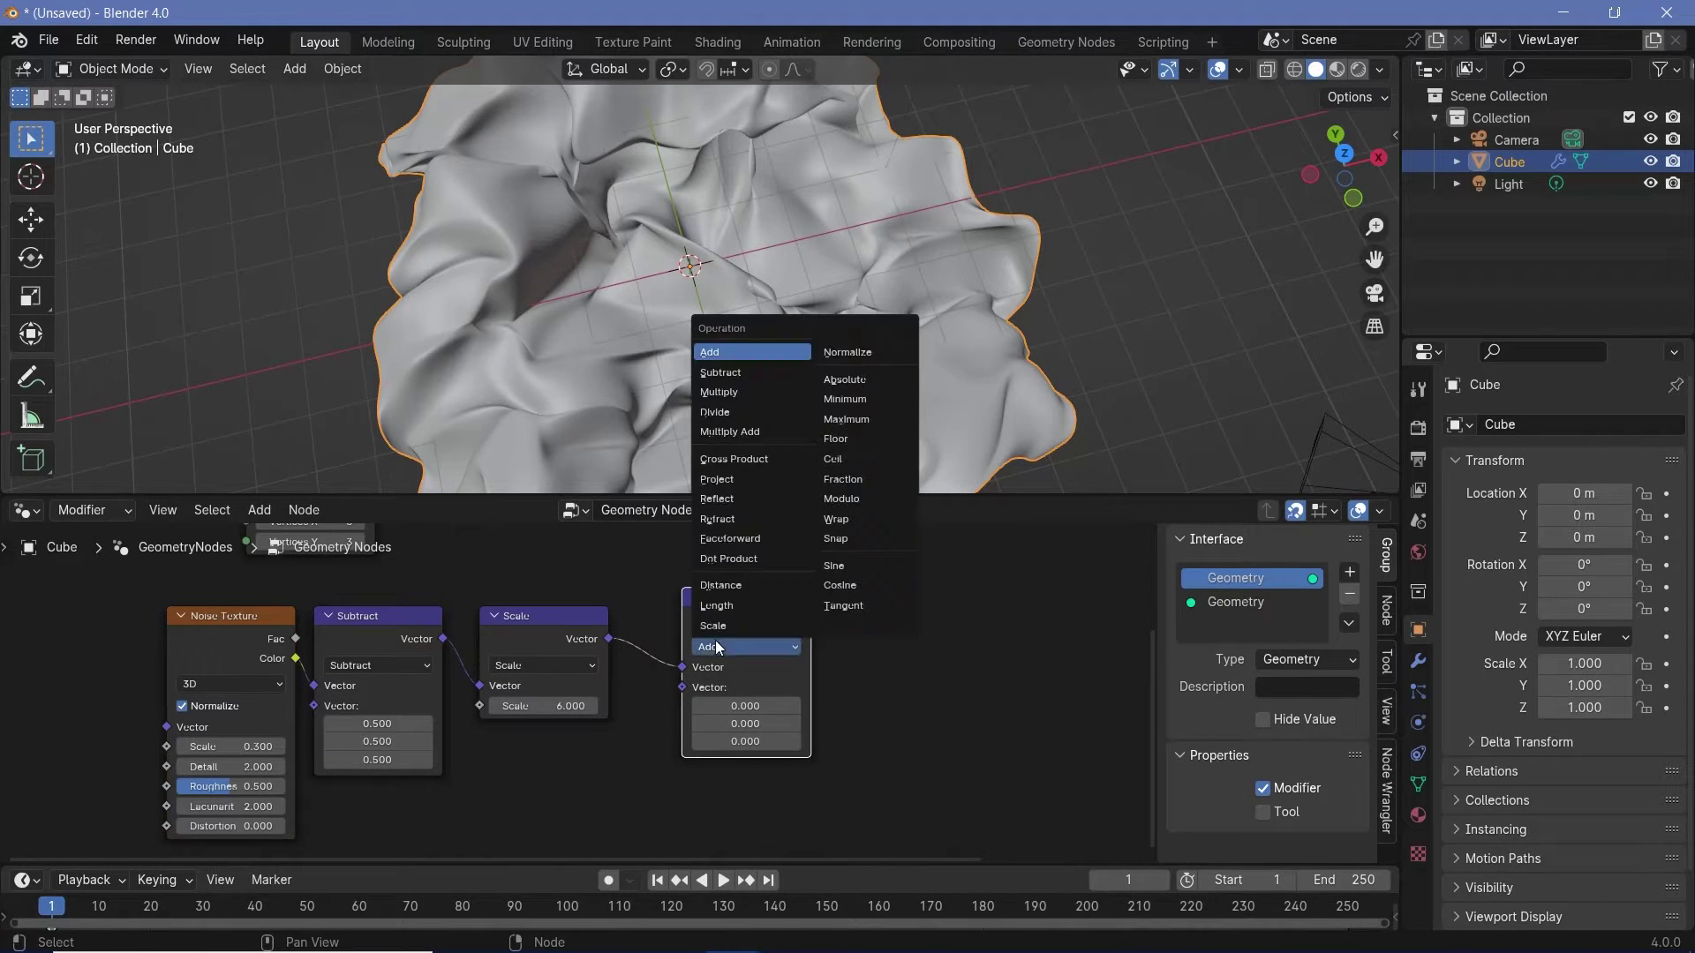
pyautogui.click(733, 392)
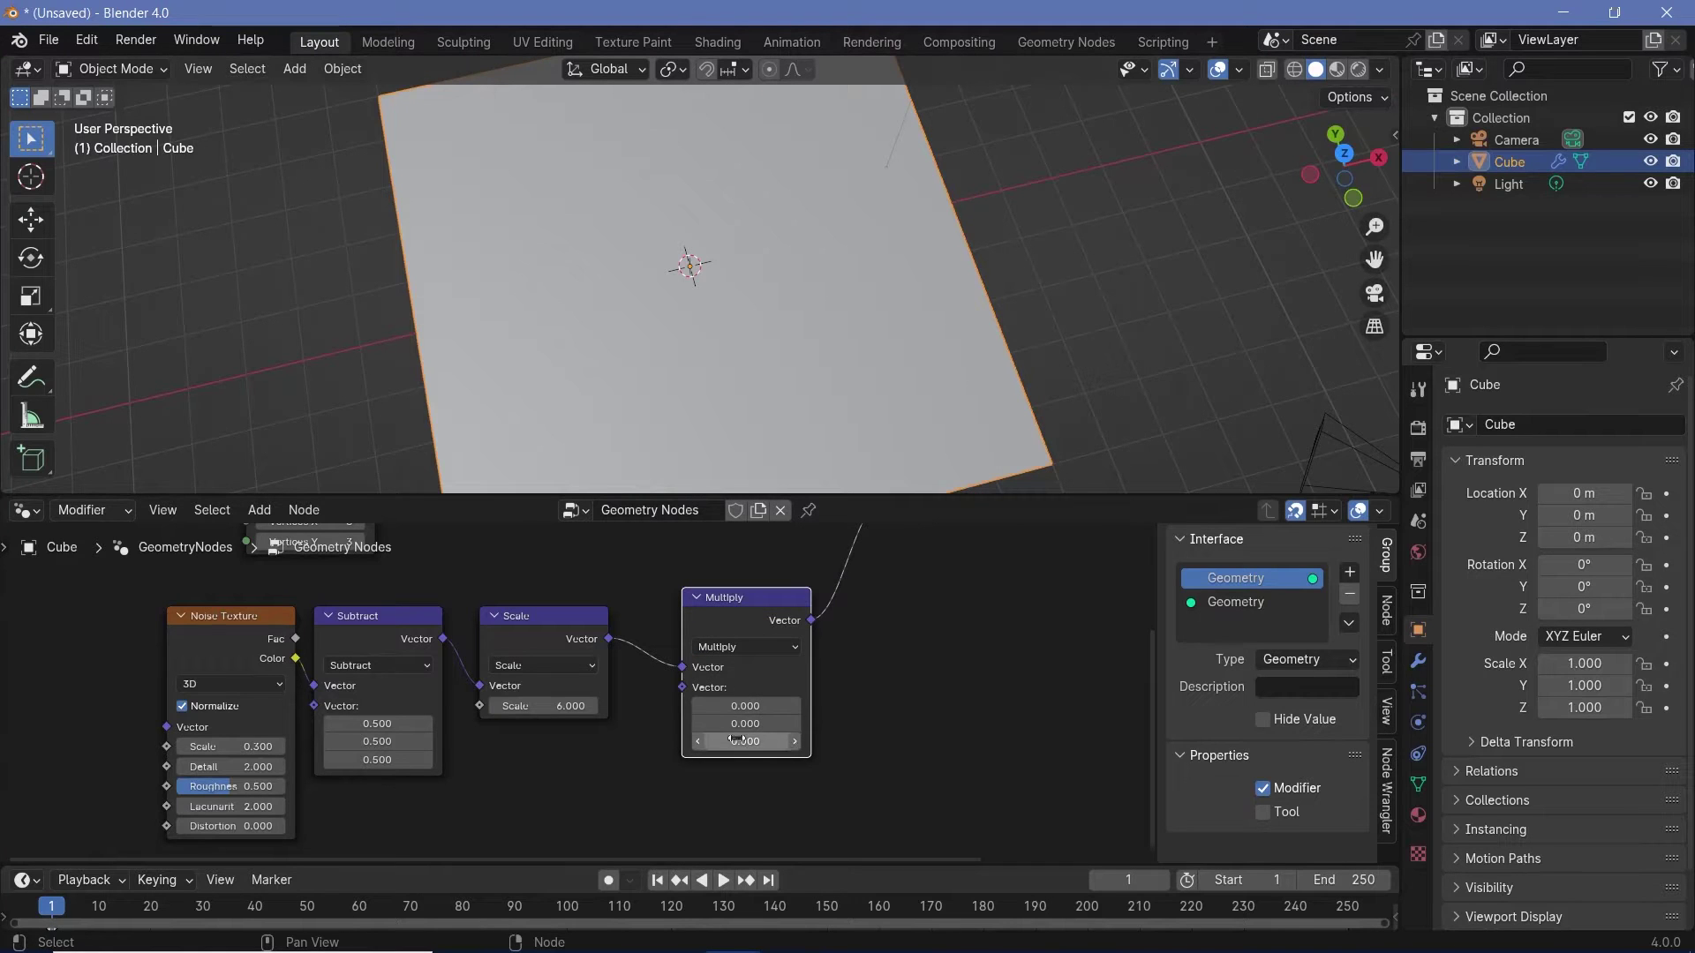
# Set the Multiply node's Z component to 1 and align the node beside the Scale node.
pyautogui.click(736, 740)
pyautogui.write('1')
pyautogui.press('Return')
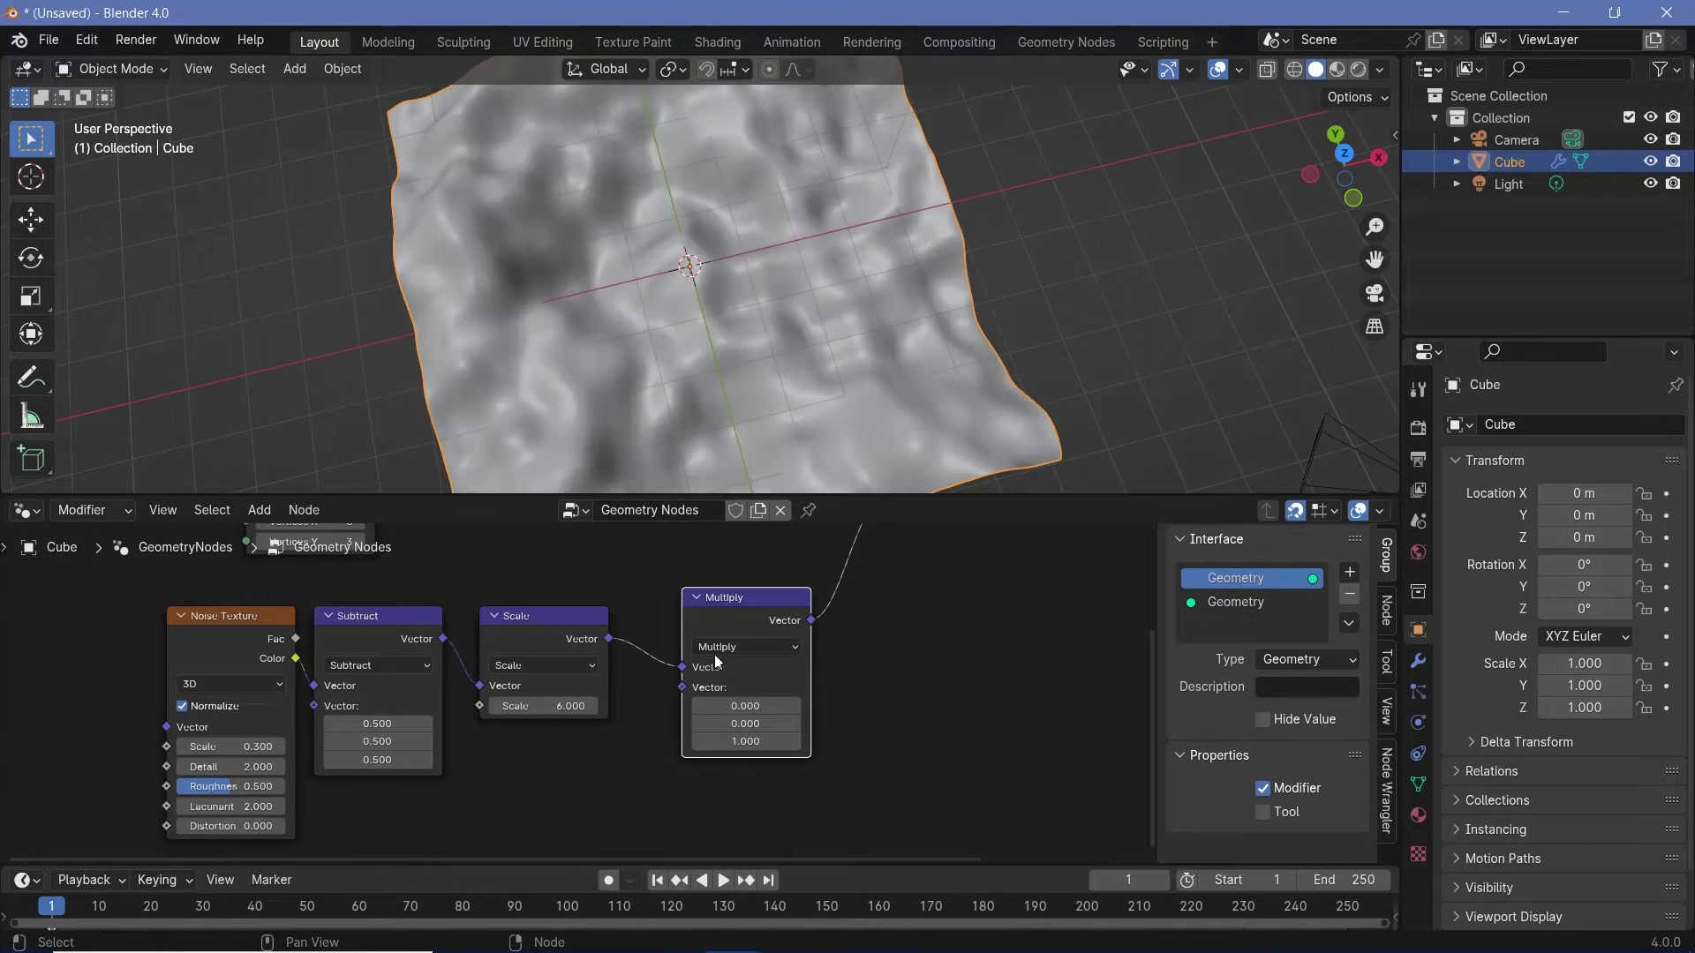
pyautogui.moveTo(717, 662); pyautogui.dragTo(680, 681)
pyautogui.moveTo(701, 359); pyautogui.dragTo(748, 323, button='middle')
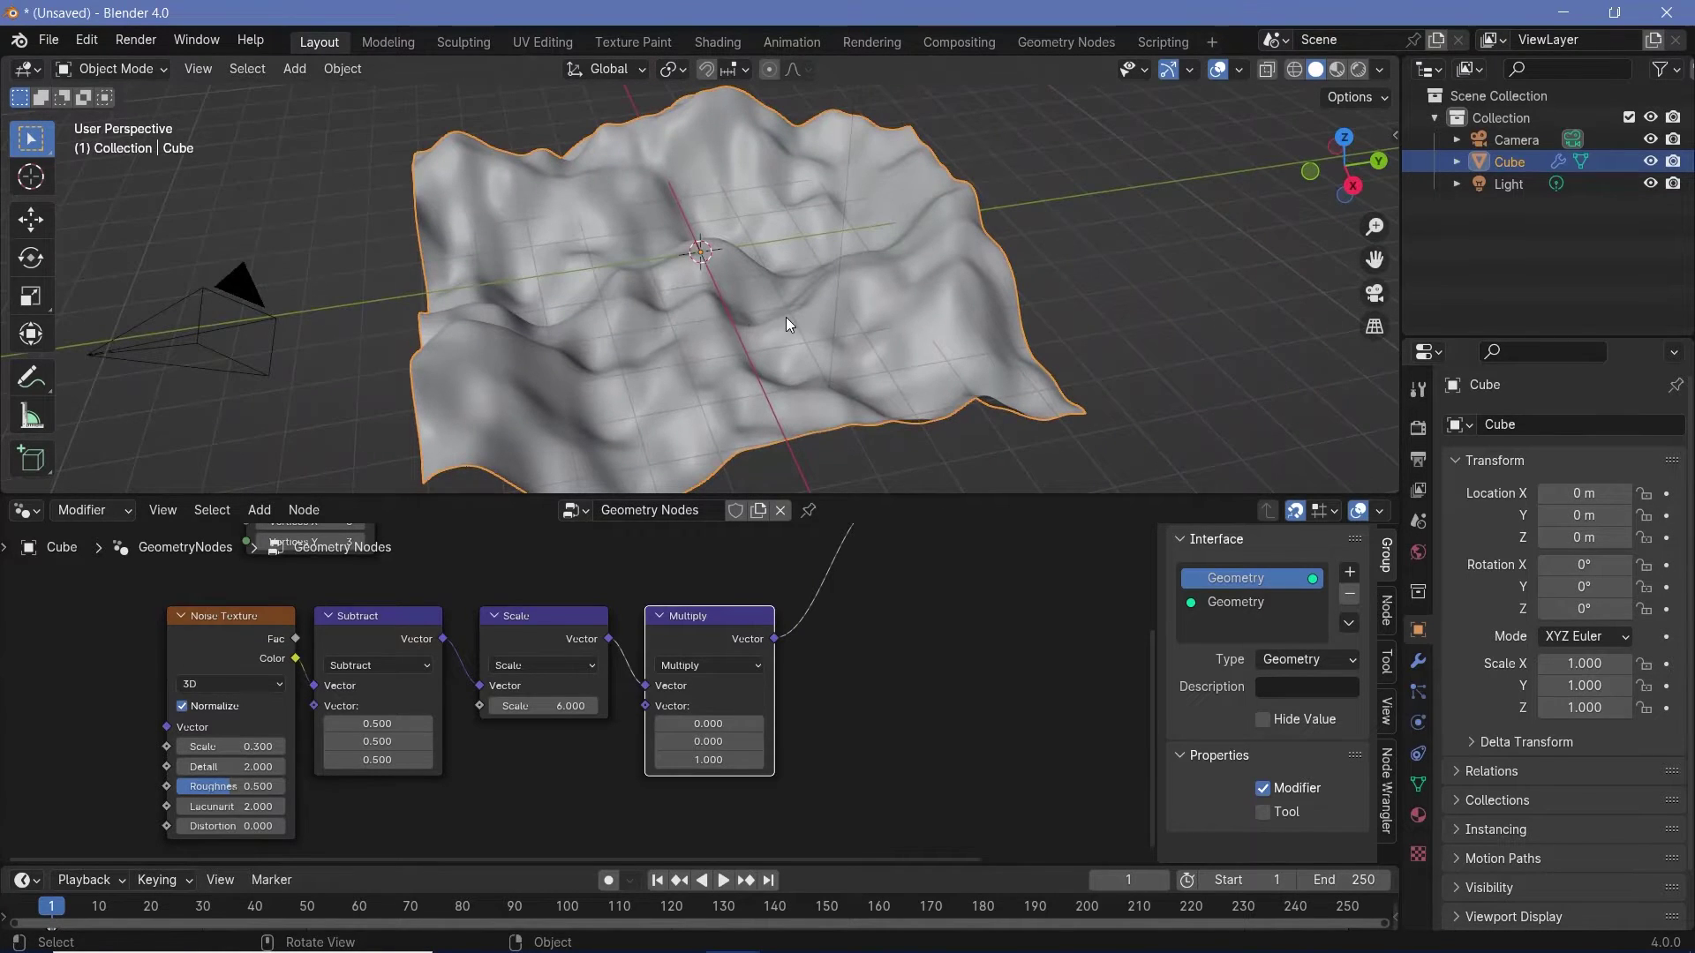
# Review the vector math chain, selecting the Subtract, Scale and Multiply nodes together.
pyautogui.scroll(-2, 615, 681)
pyautogui.scroll(4, 639, 780)
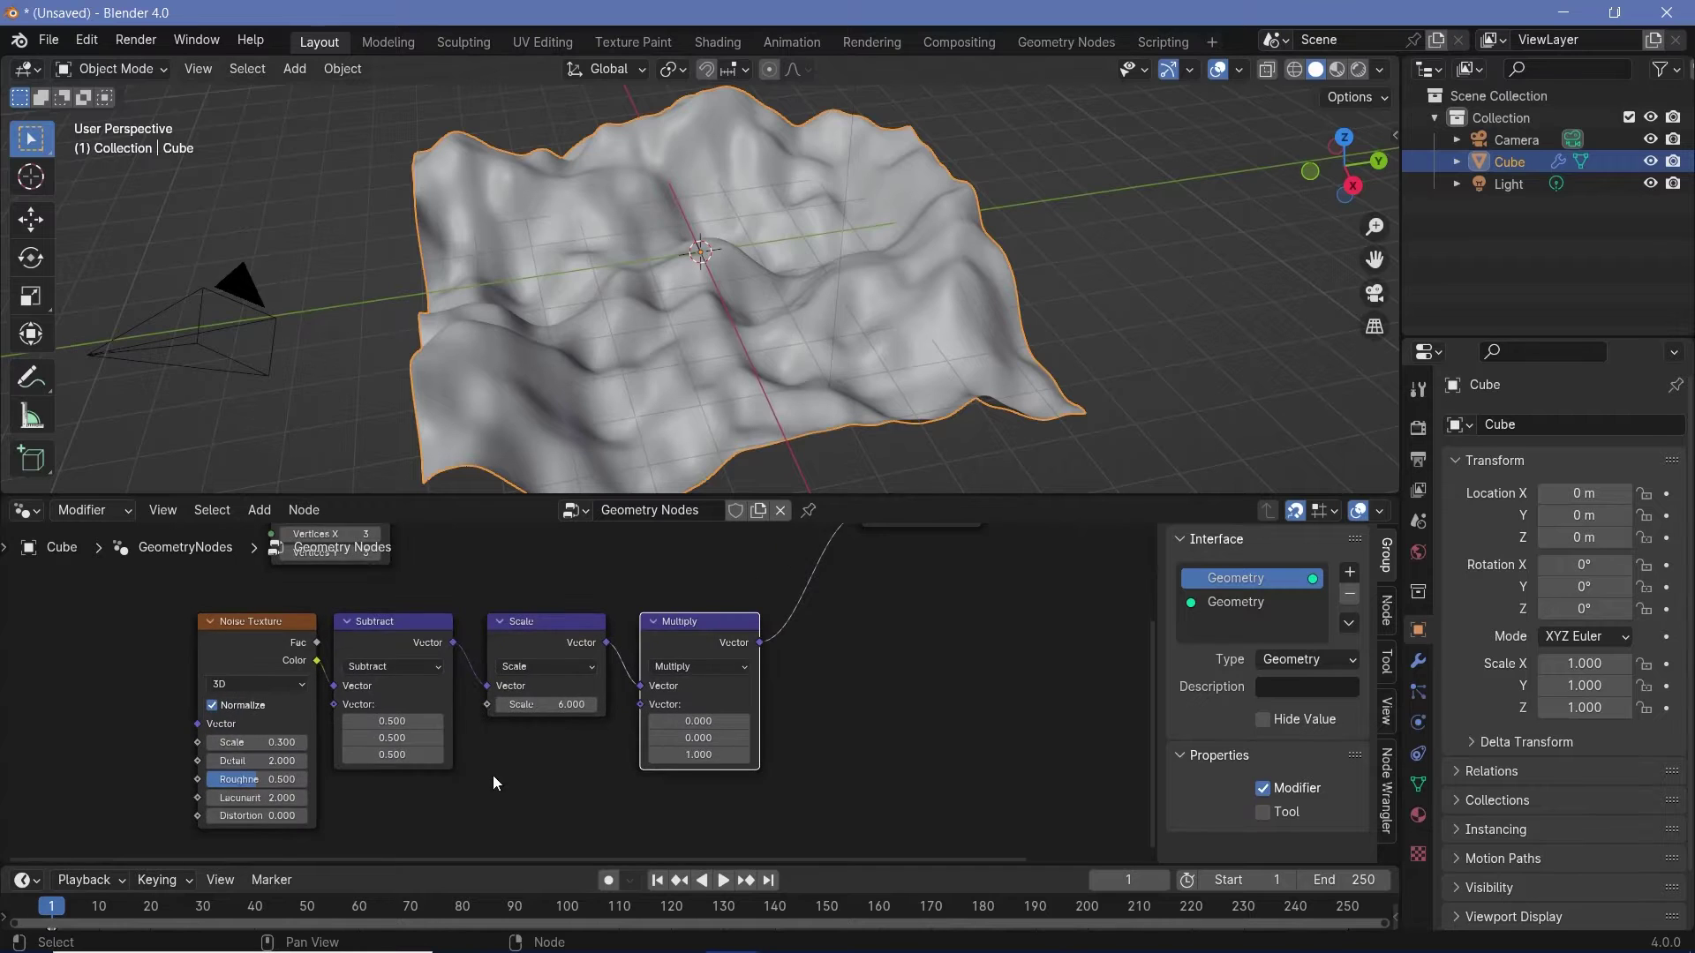
pyautogui.moveTo(493, 775); pyautogui.dragTo(483, 755, button='middle')
pyautogui.click(420, 623)
pyautogui.click(588, 625)
pyautogui.click(662, 625)
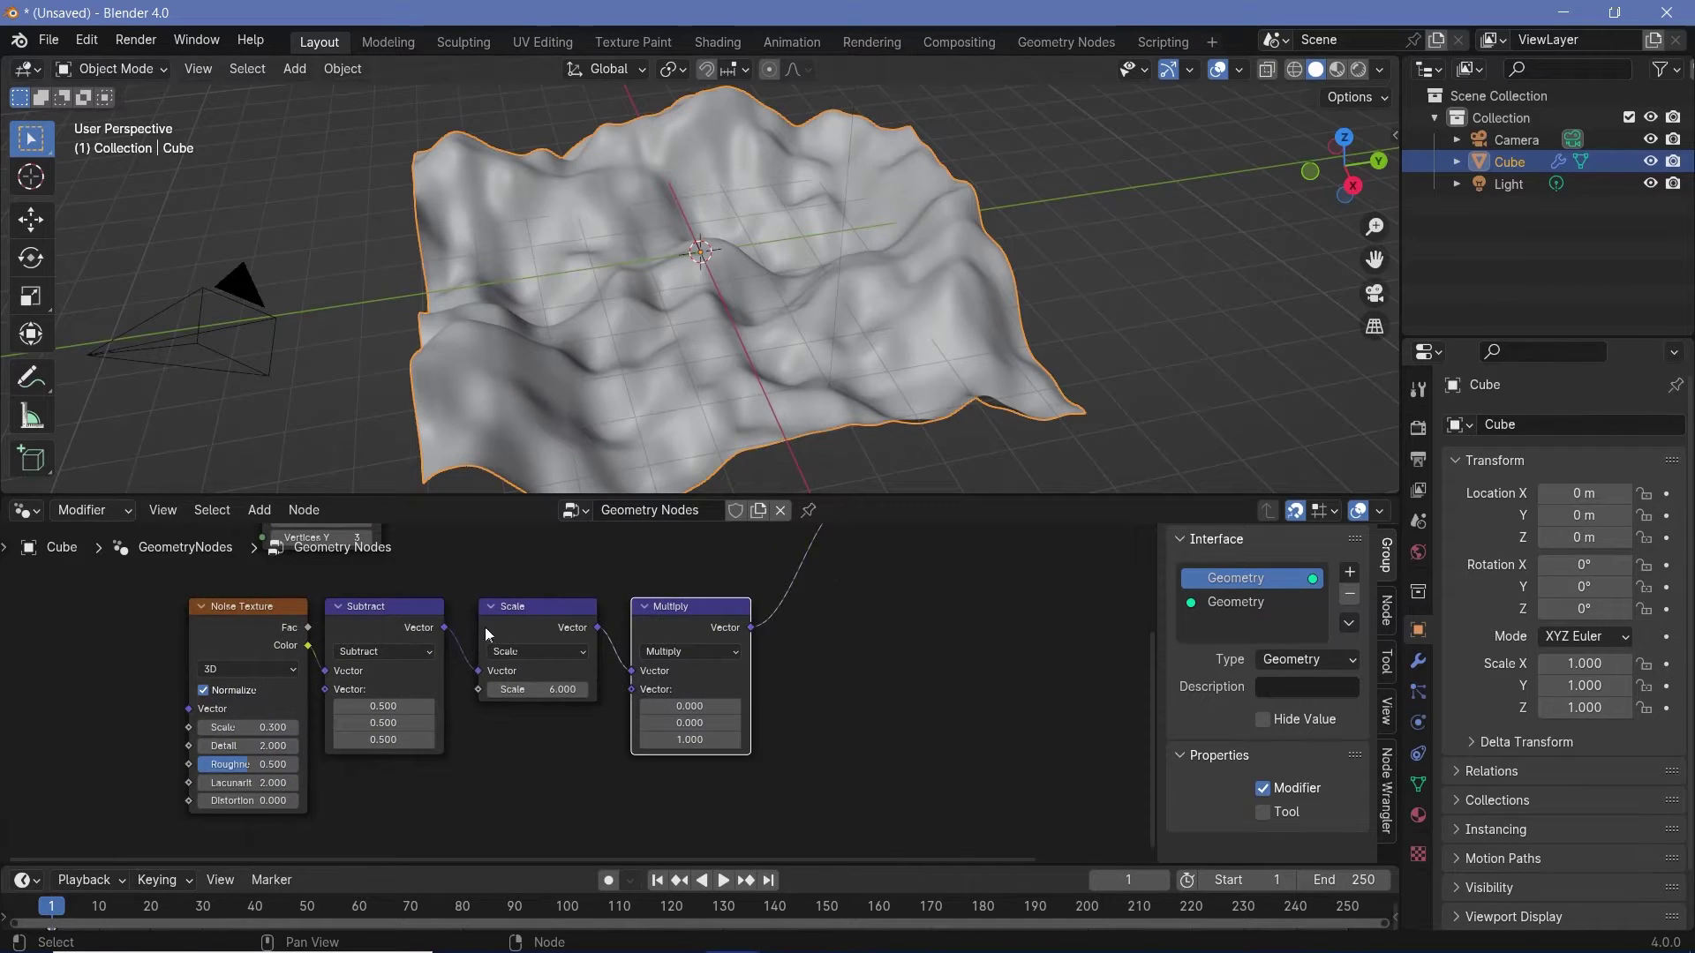
pyautogui.moveTo(375, 570); pyautogui.dragTo(759, 717)
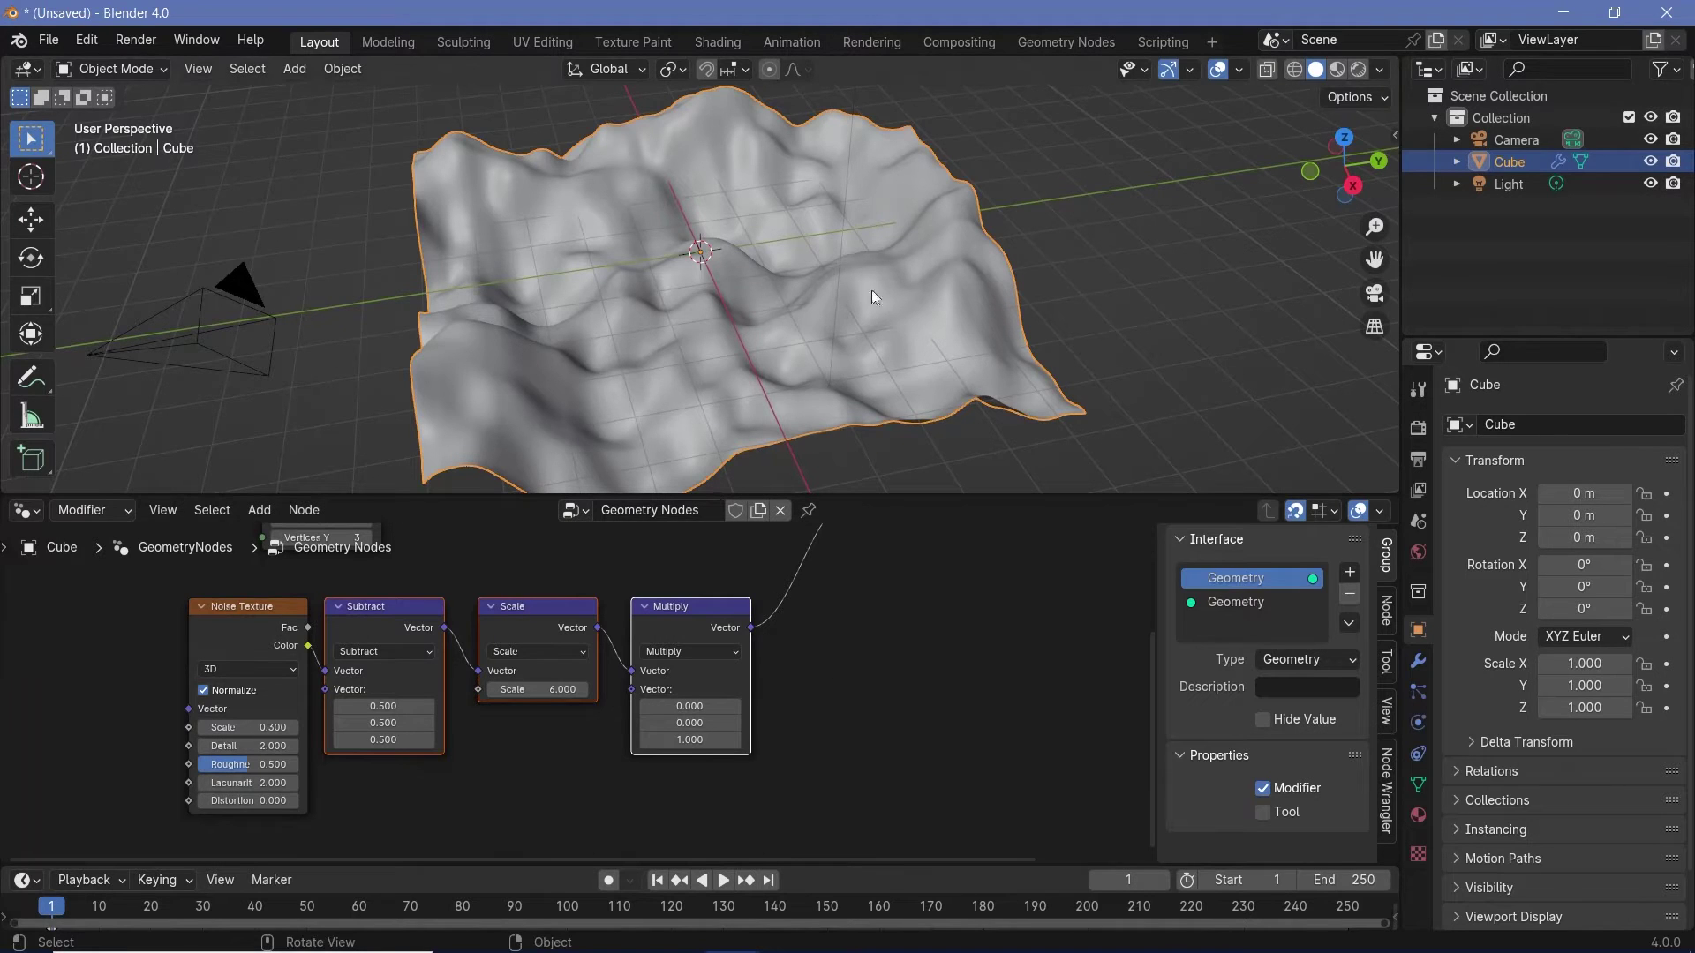
# Add a Combine XYZ node in the empty area below the Multiply node.
pyautogui.scroll(-1, 575, 570)
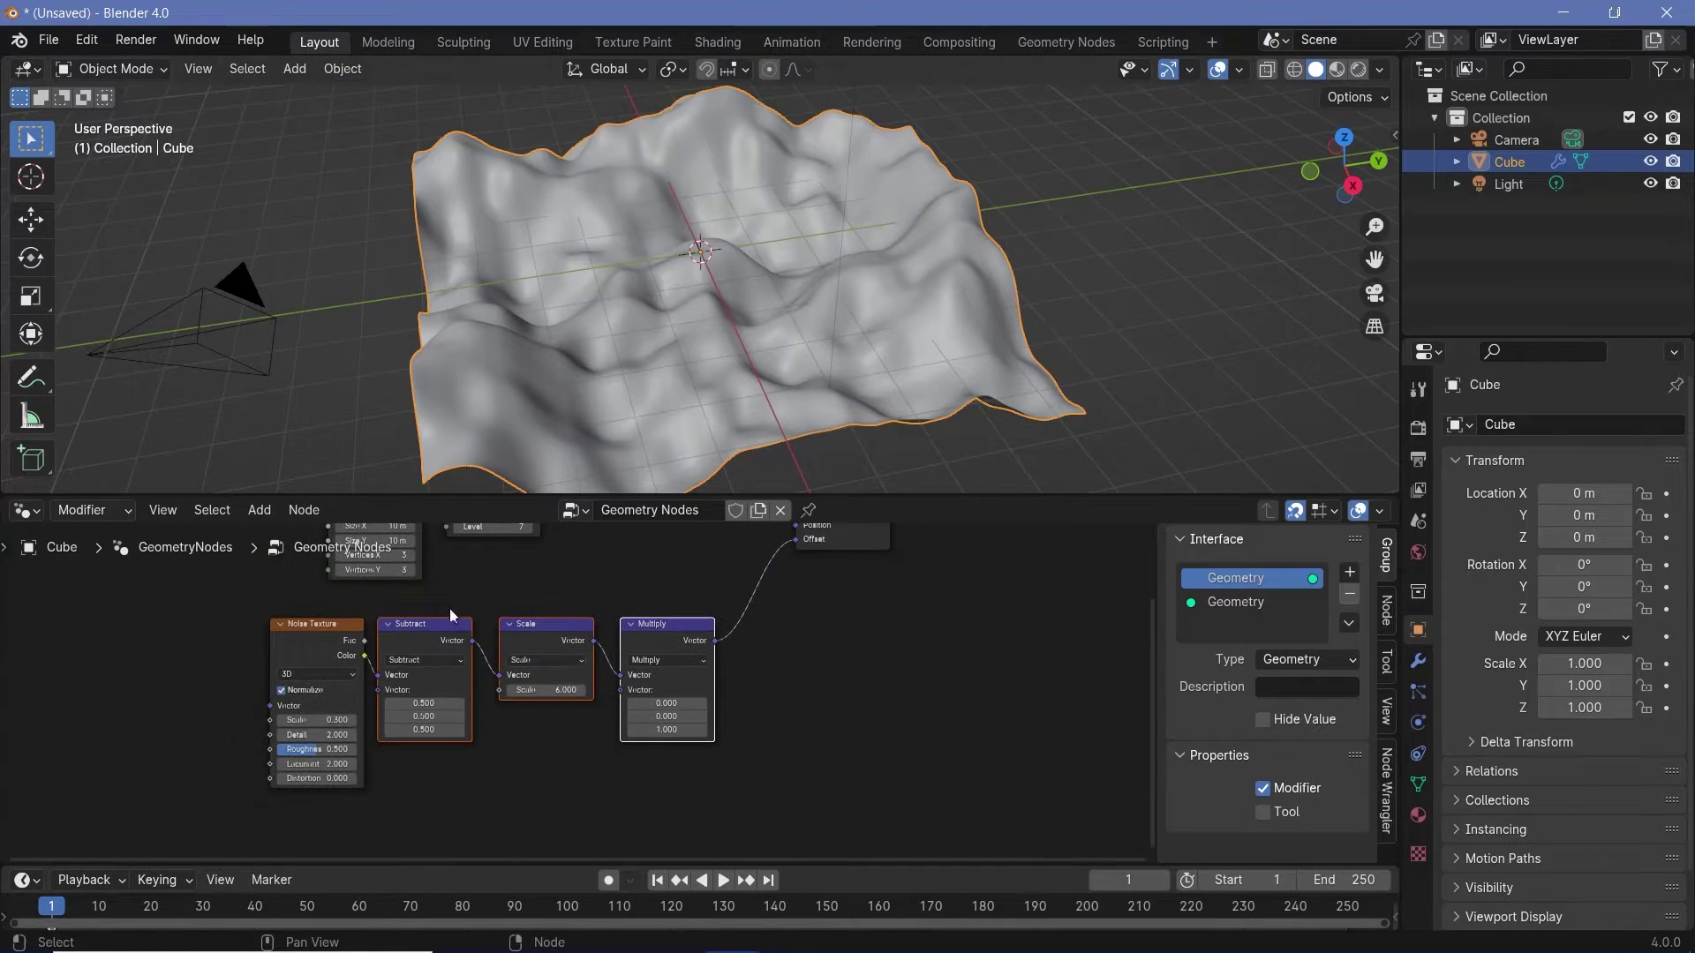
pyautogui.hotkey('shift', 'a')
pyautogui.write('combine')
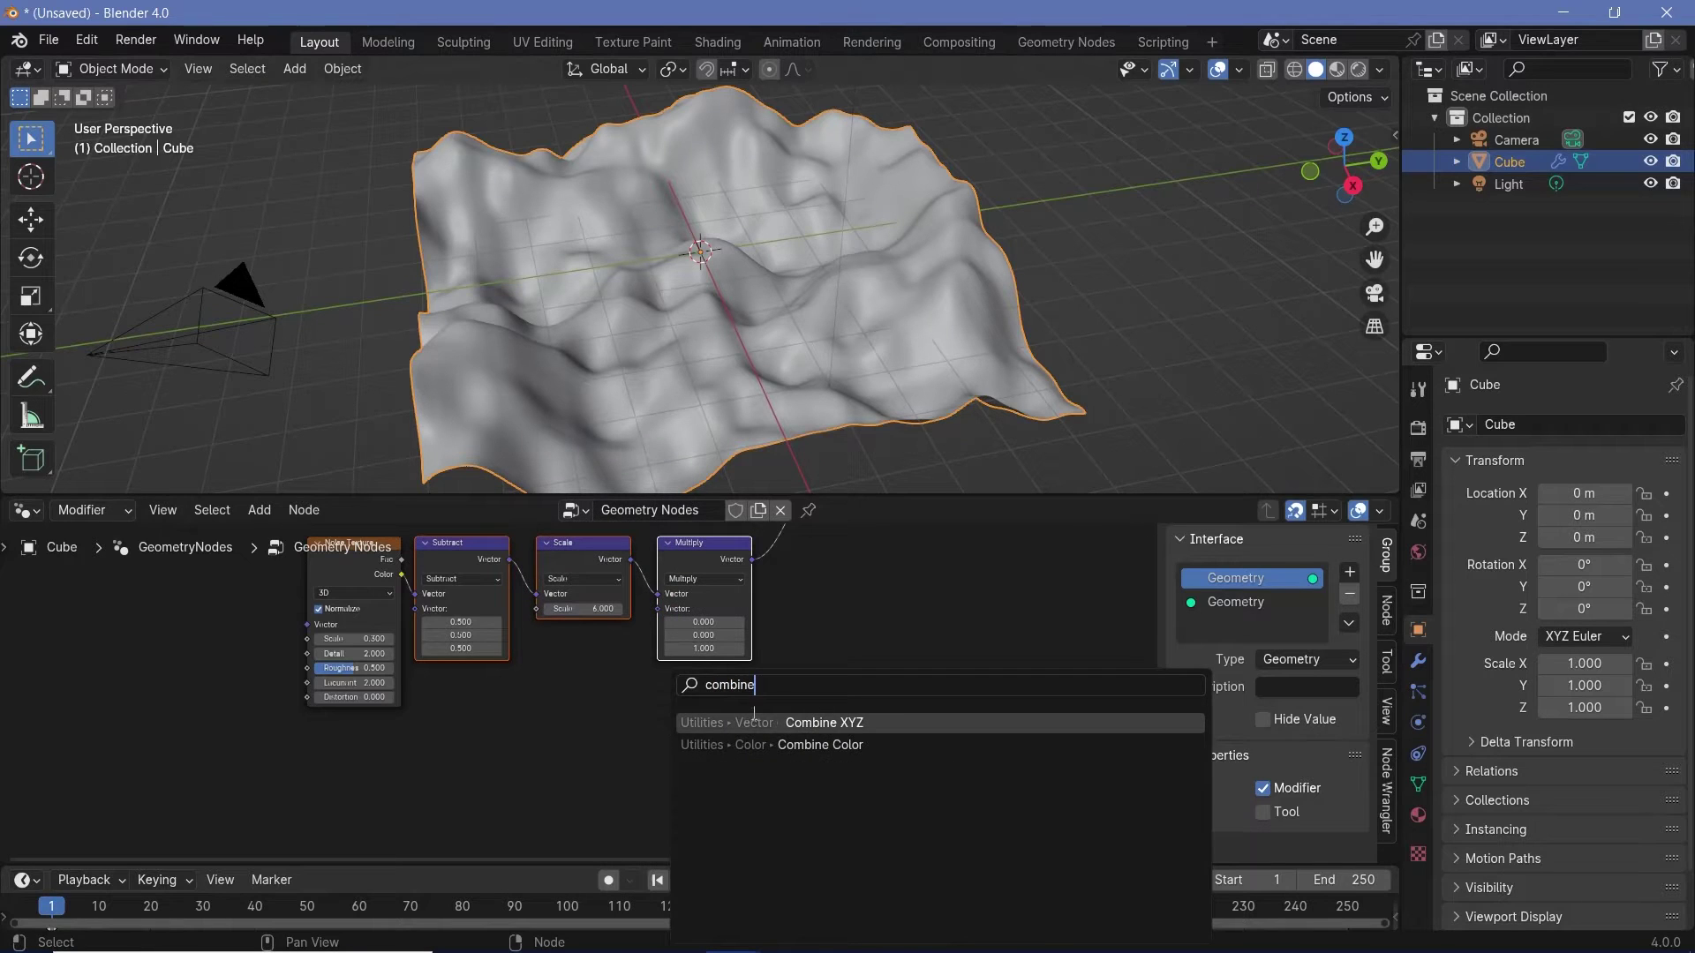
pyautogui.press('Return')
pyautogui.click(754, 715)
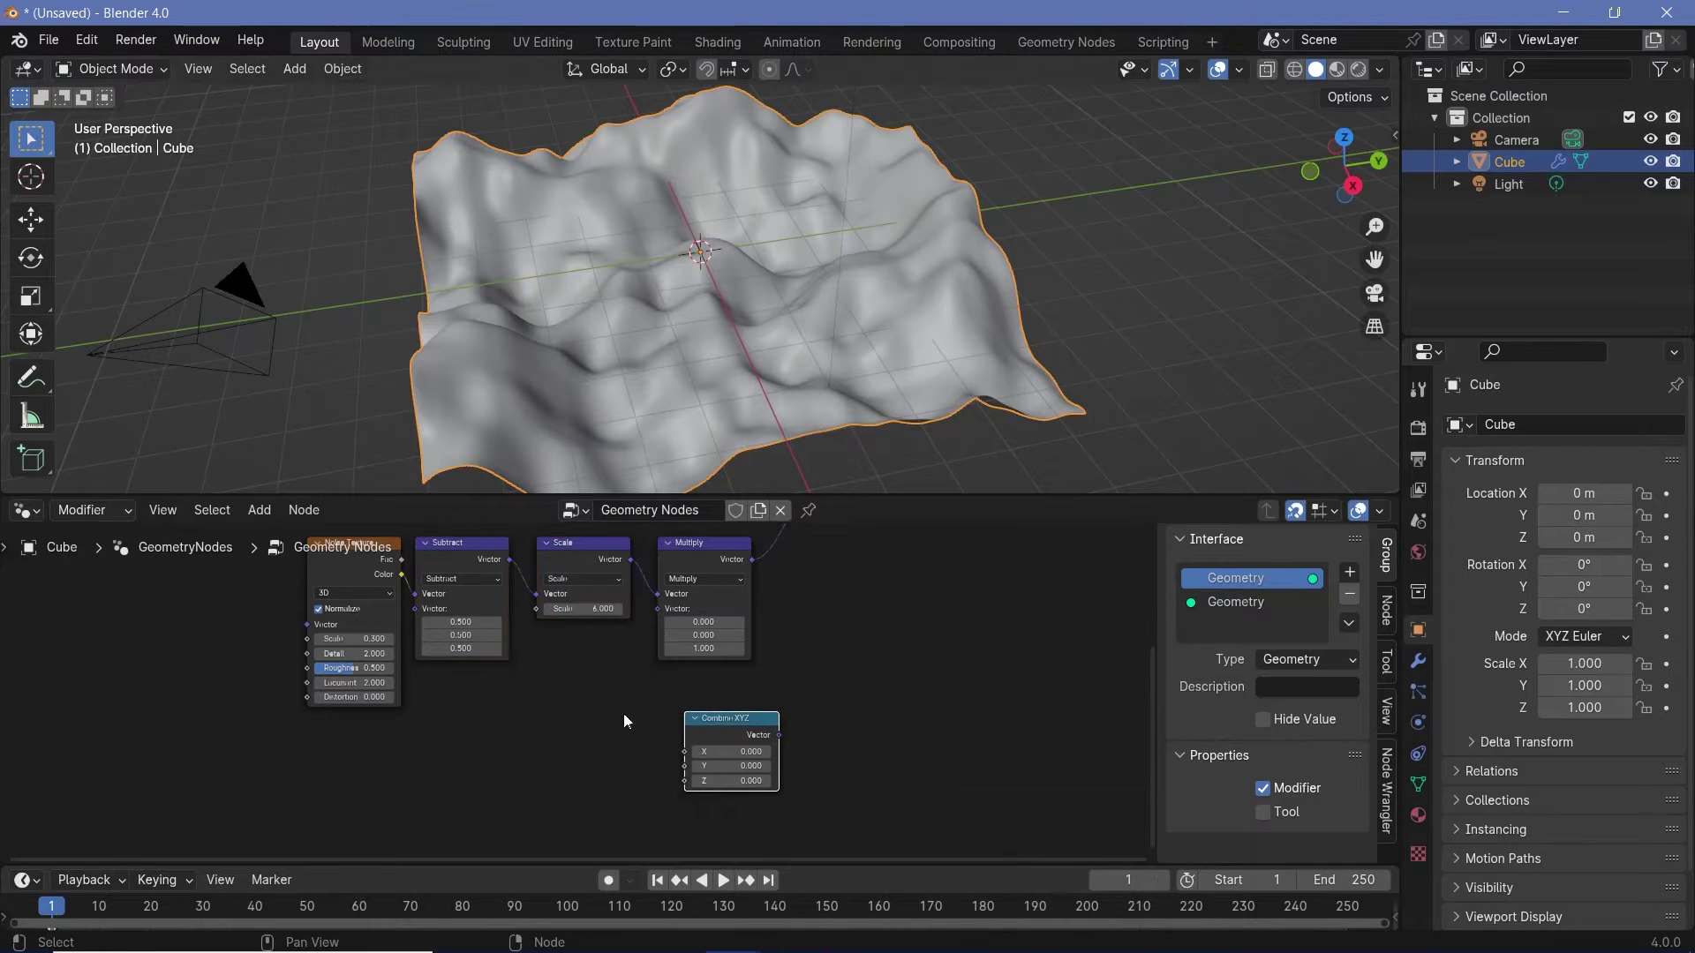
# Add a Math node below the vector Subtract node, set to Subtract with a second value of 0.5.
pyautogui.hotkey('shift', 'a')
pyautogui.moveTo(645, 699)
pyautogui.write('math')
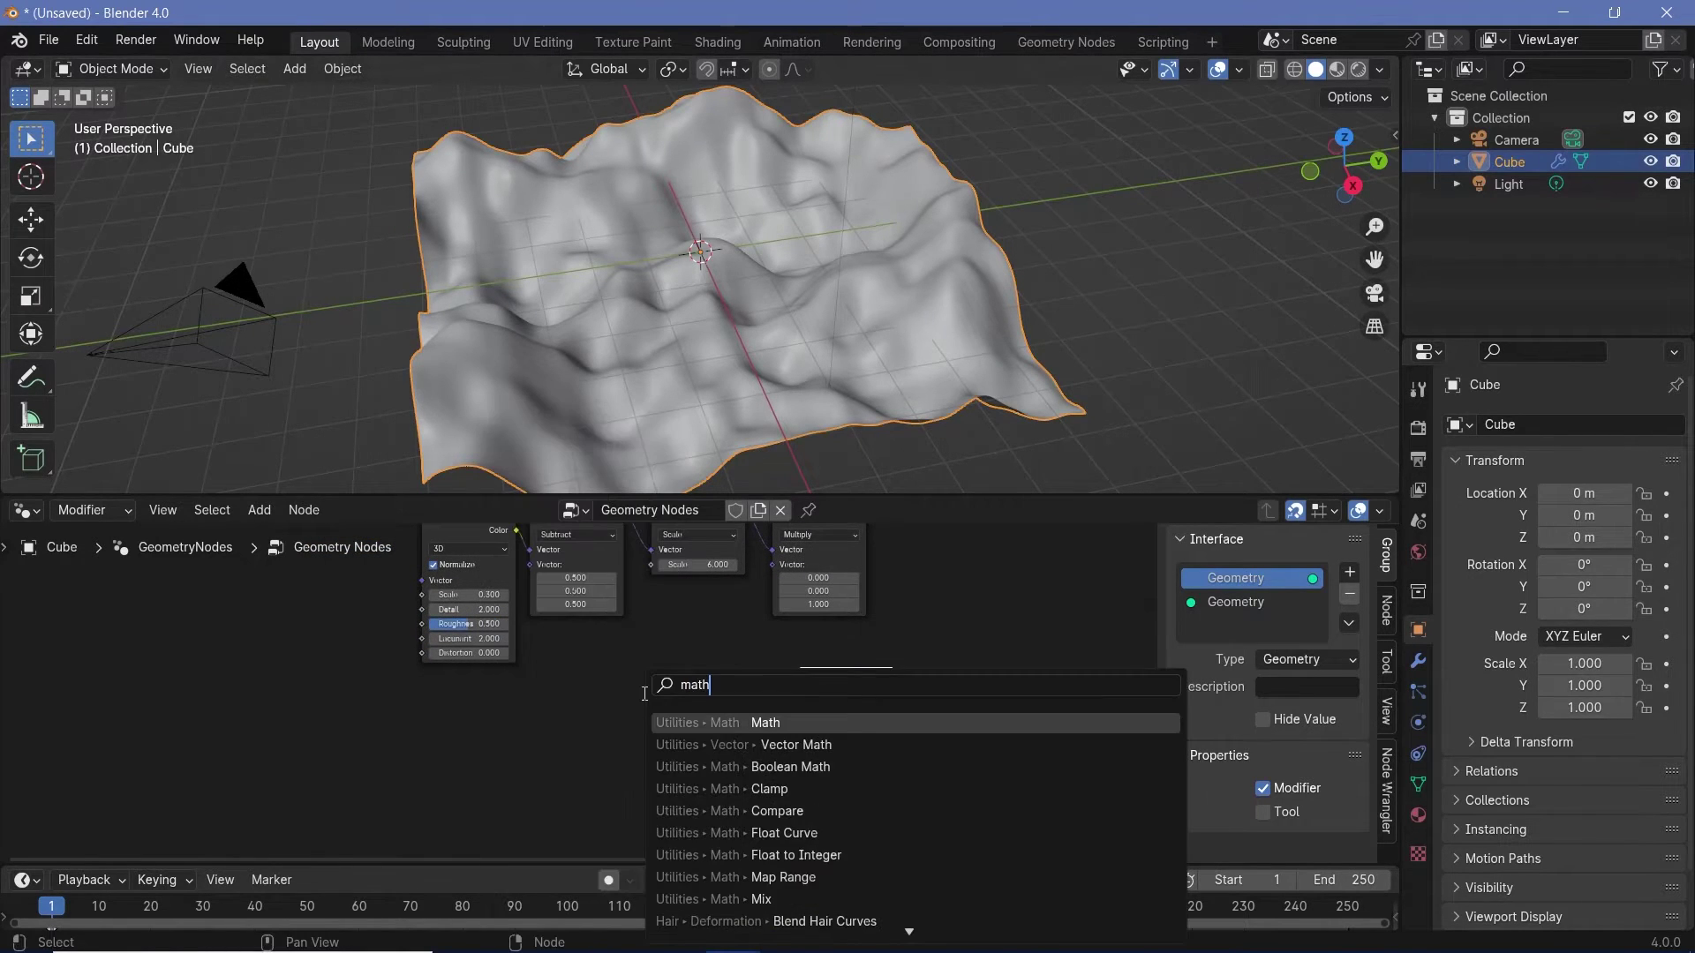
pyautogui.press('Return')
pyautogui.click(532, 672)
pyautogui.scroll(4, 531, 671)
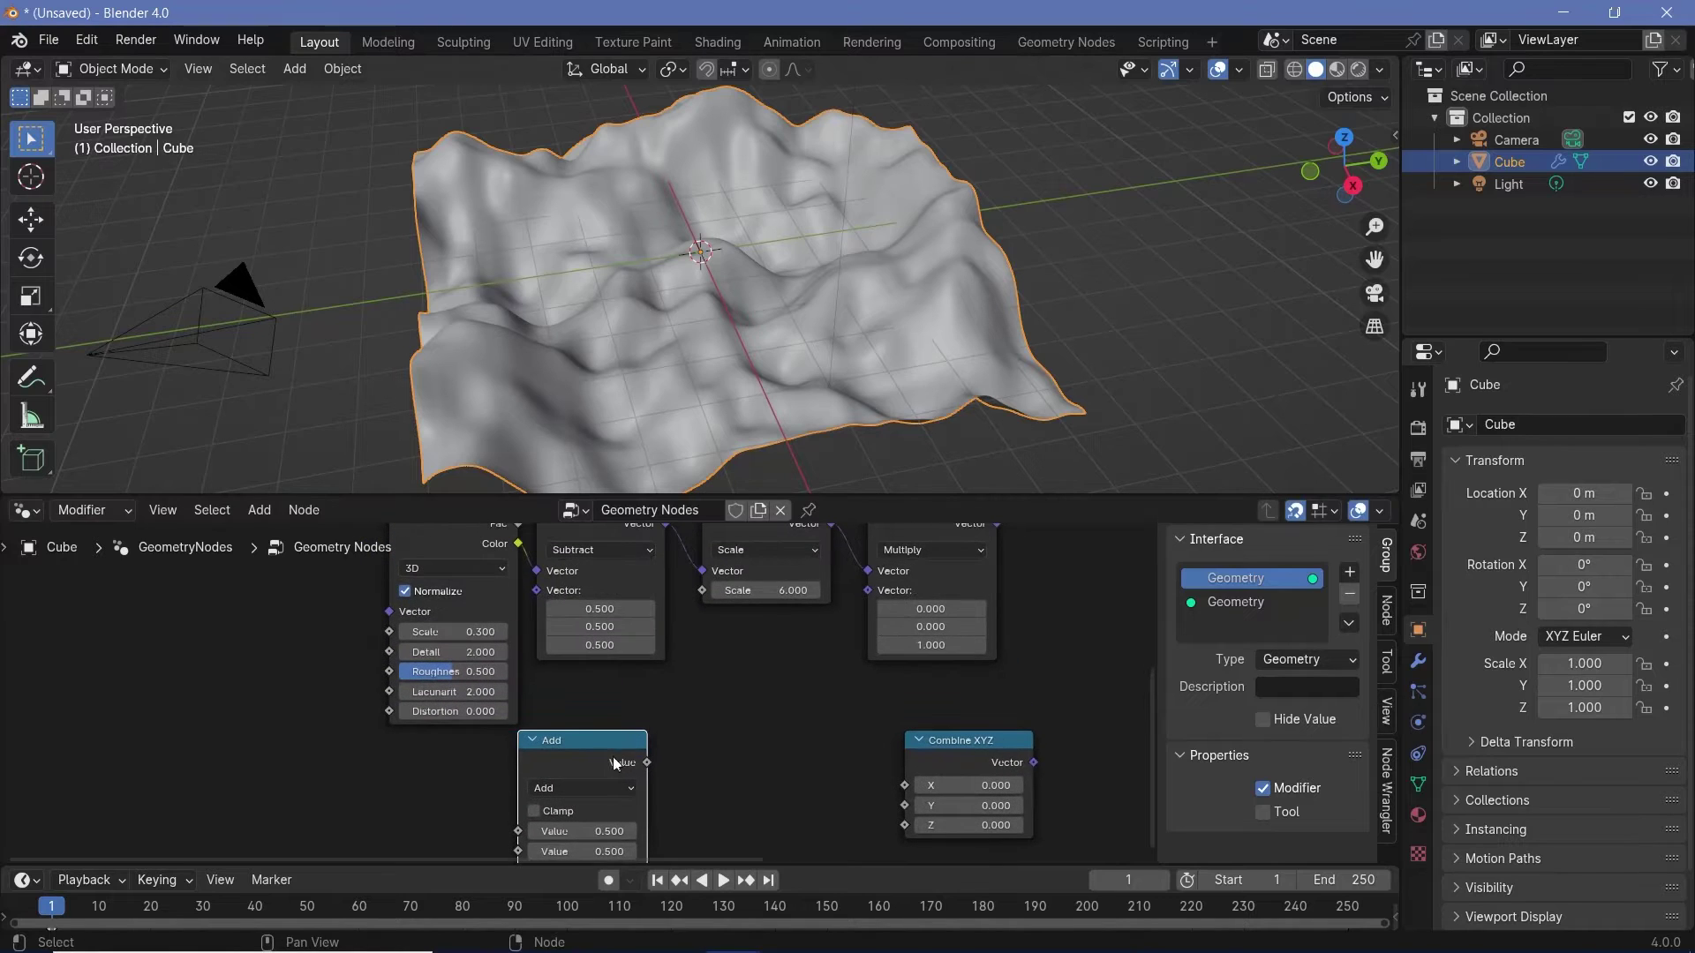
pyautogui.click(623, 768)
pyautogui.click(582, 833)
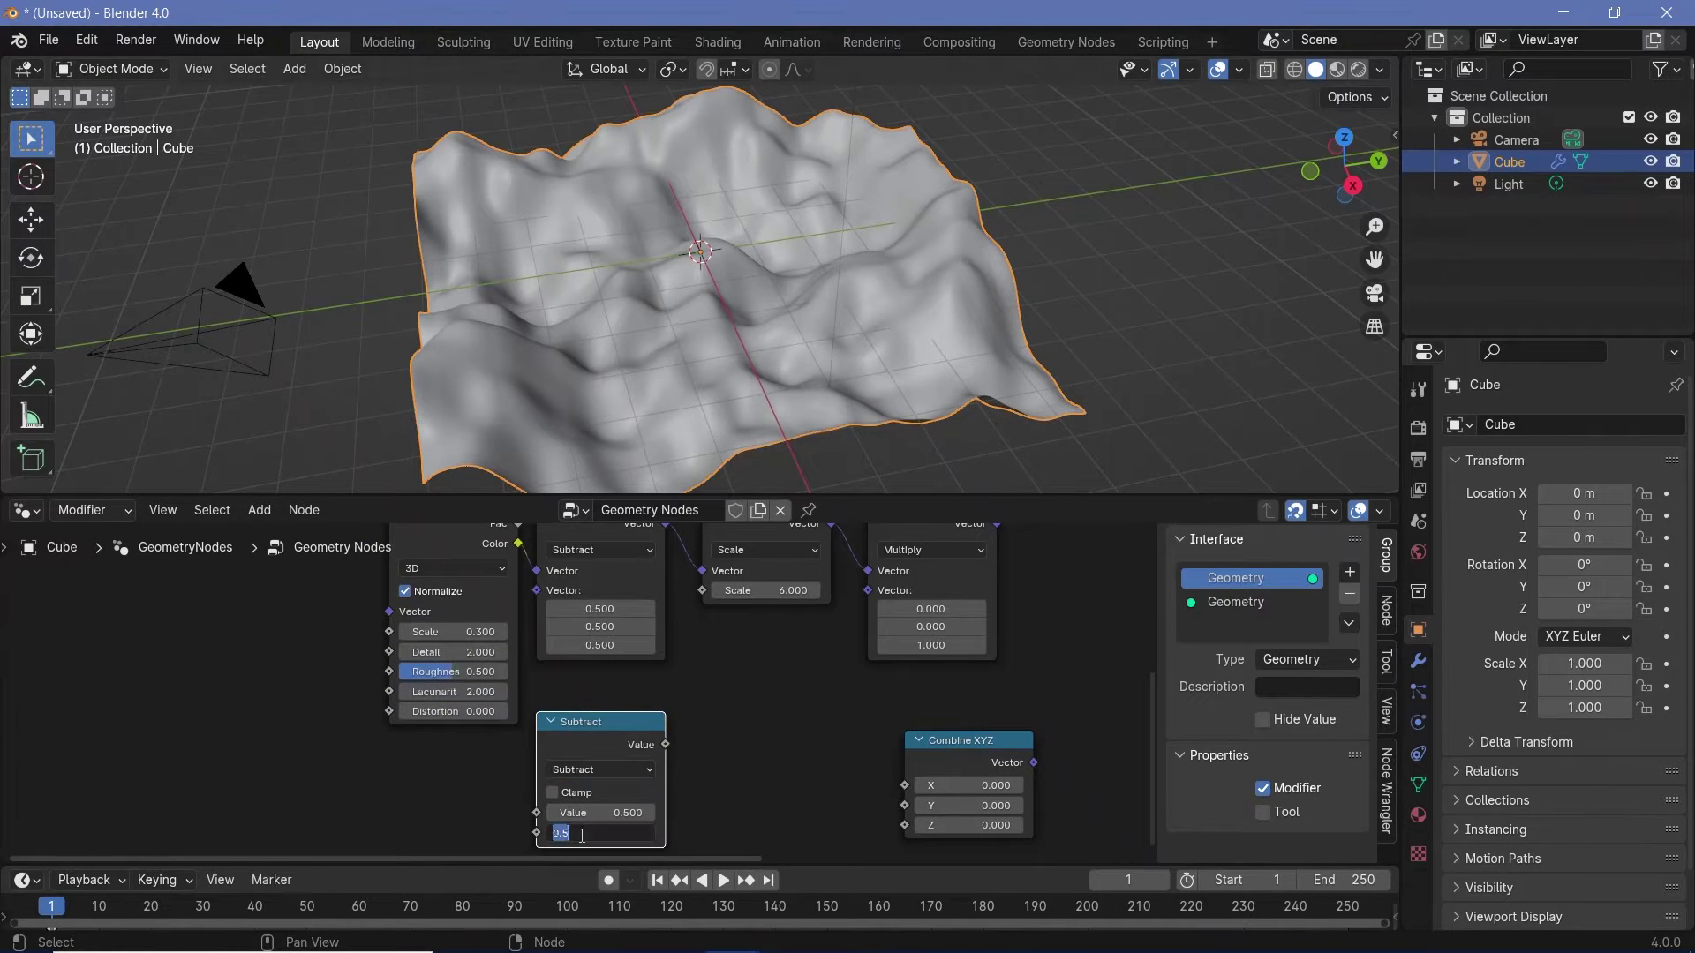
pyautogui.write('0.5')
pyautogui.press('Return')
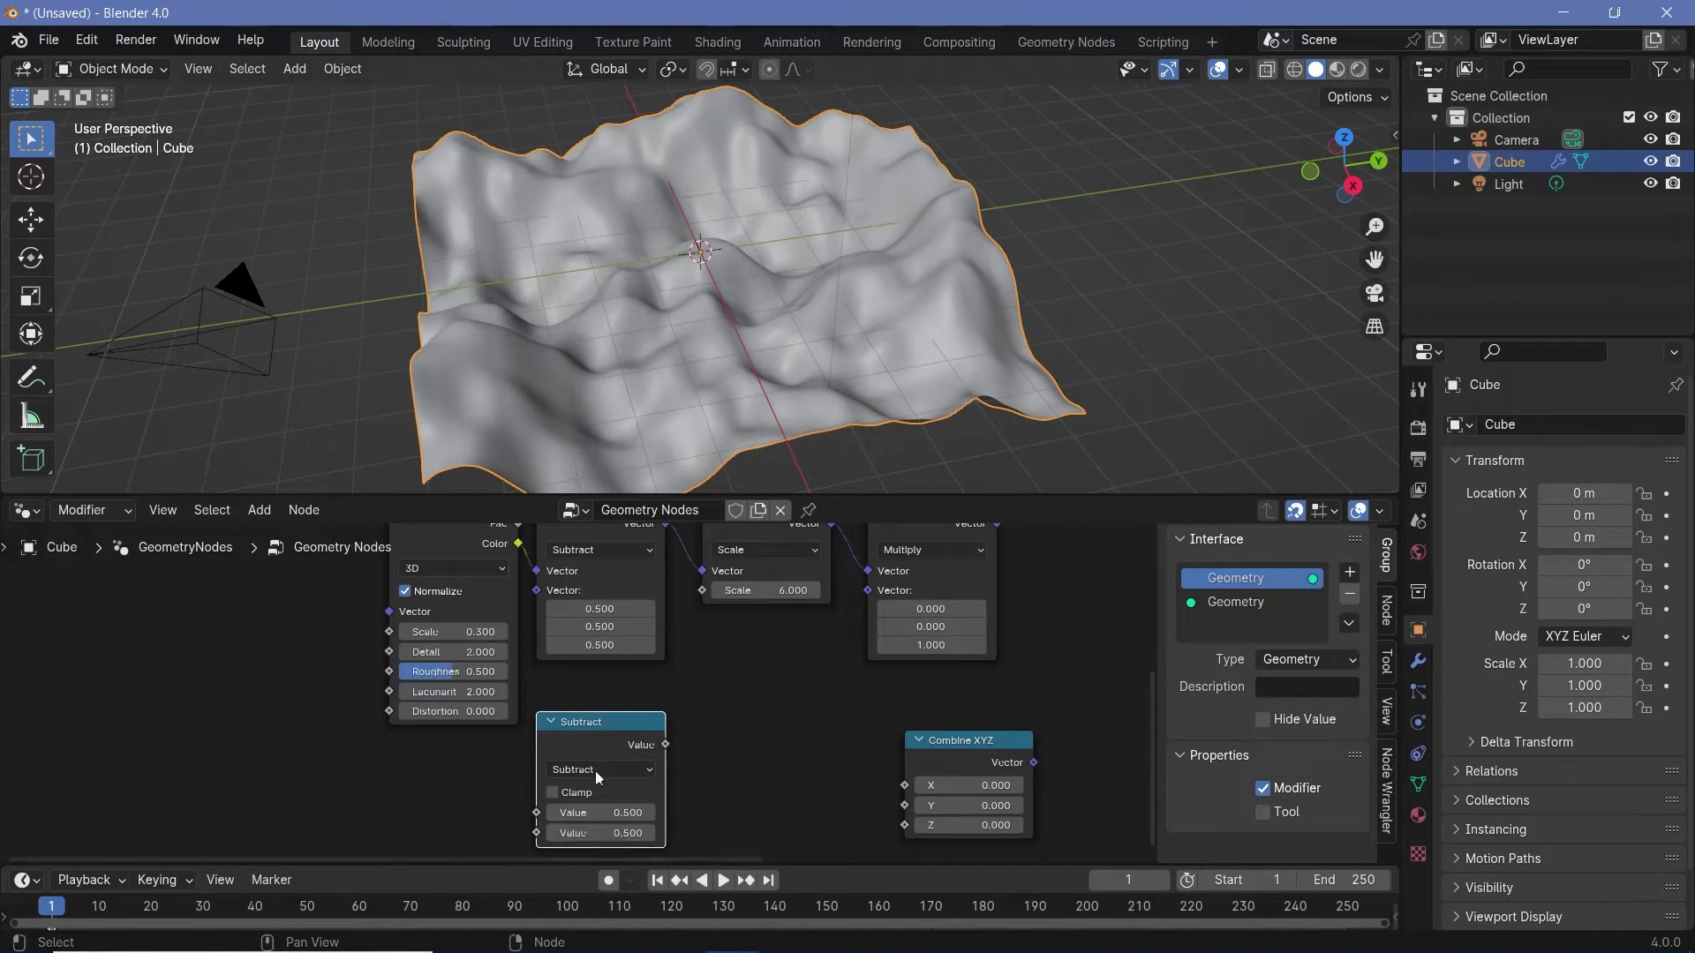
# Duplicate the Math node between Subtract and Combine XYZ, changing the copy to Multiply with a second value of 6.
pyautogui.hotkey('shift', 'd')
pyautogui.click(778, 716)
pyautogui.click(787, 750)
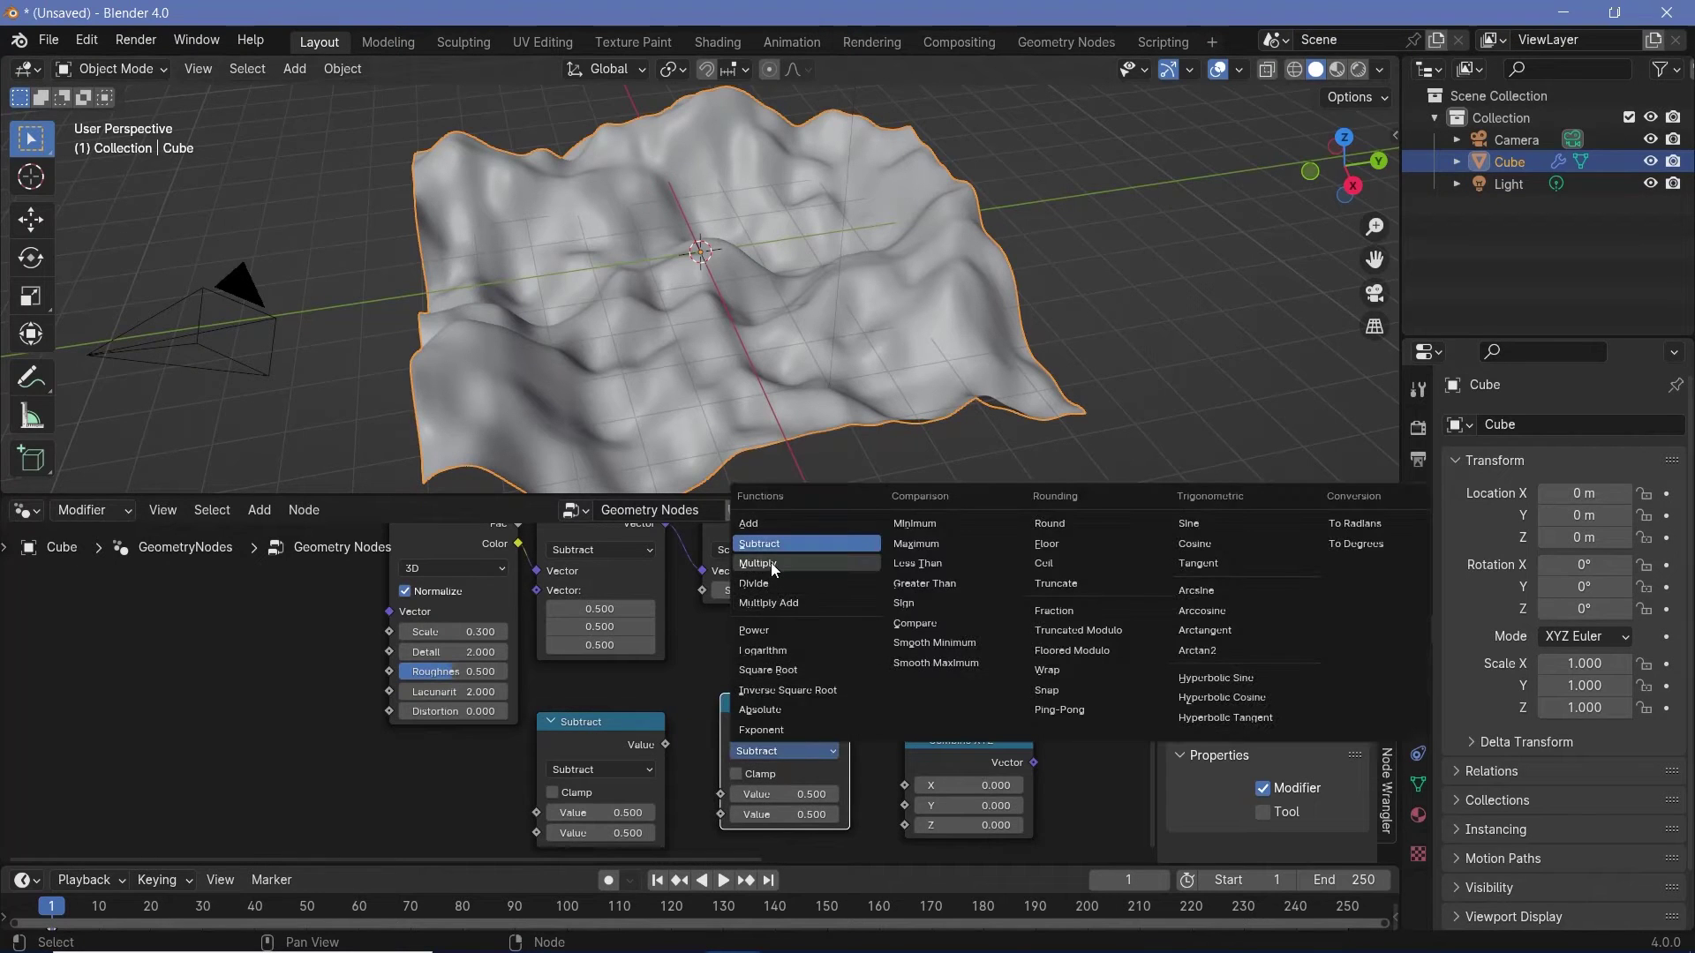
pyautogui.click(770, 562)
pyautogui.click(769, 815)
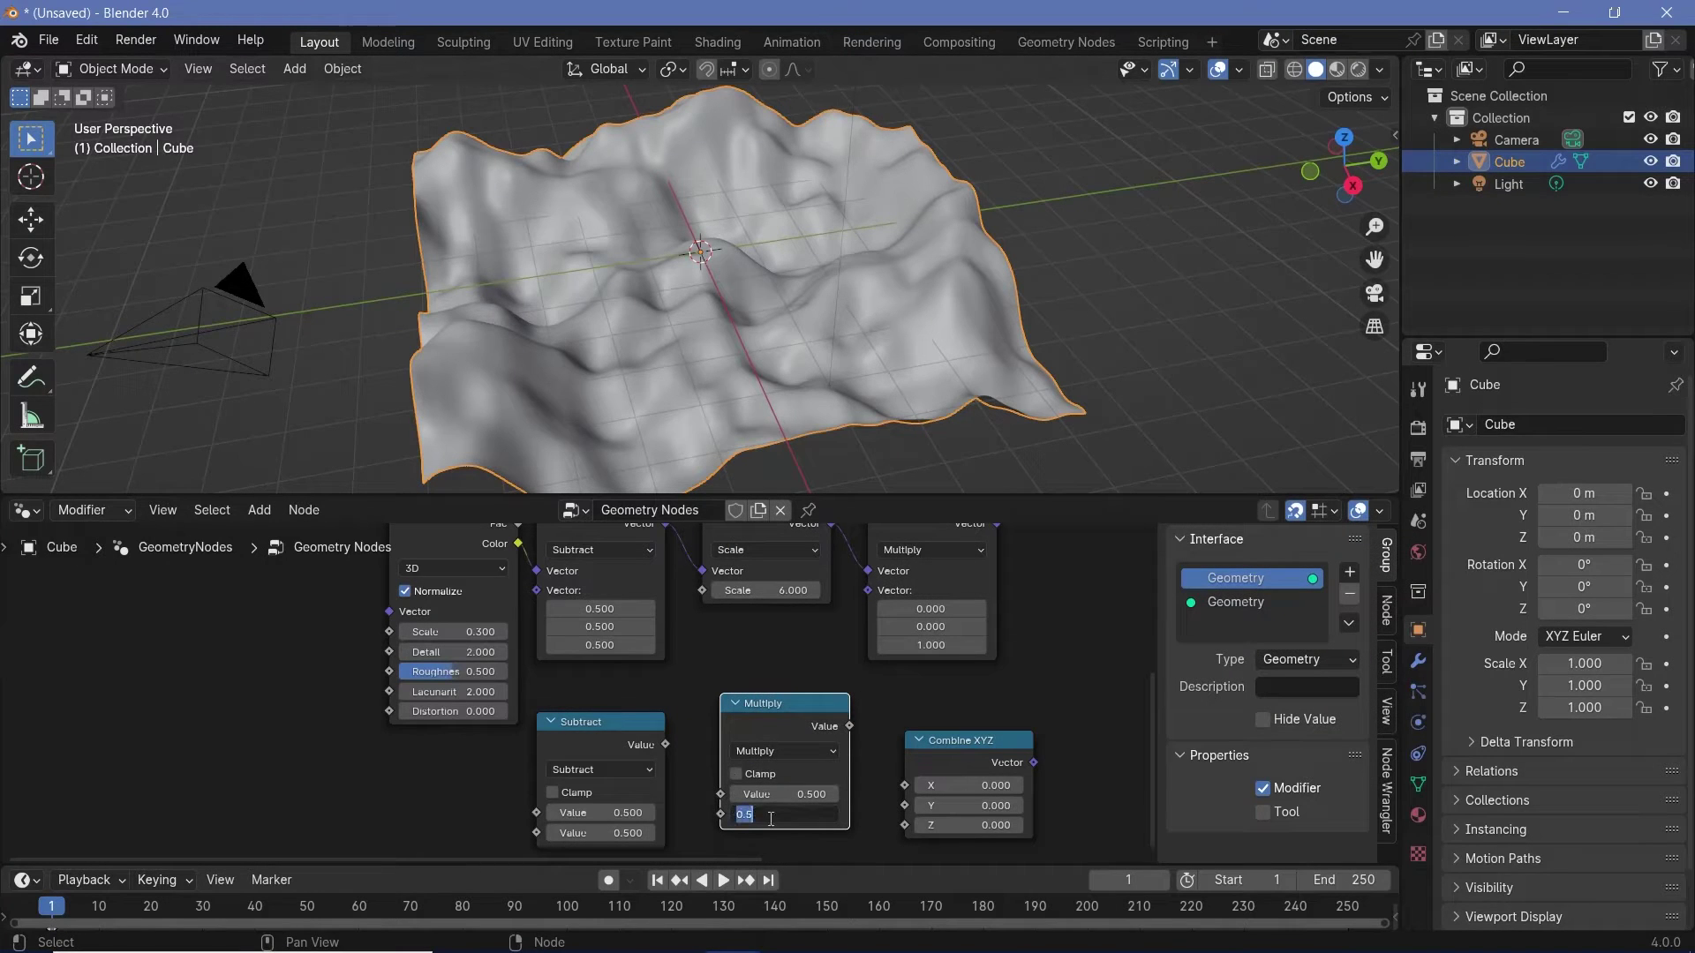
pyautogui.write('6')
pyautogui.press('Return')
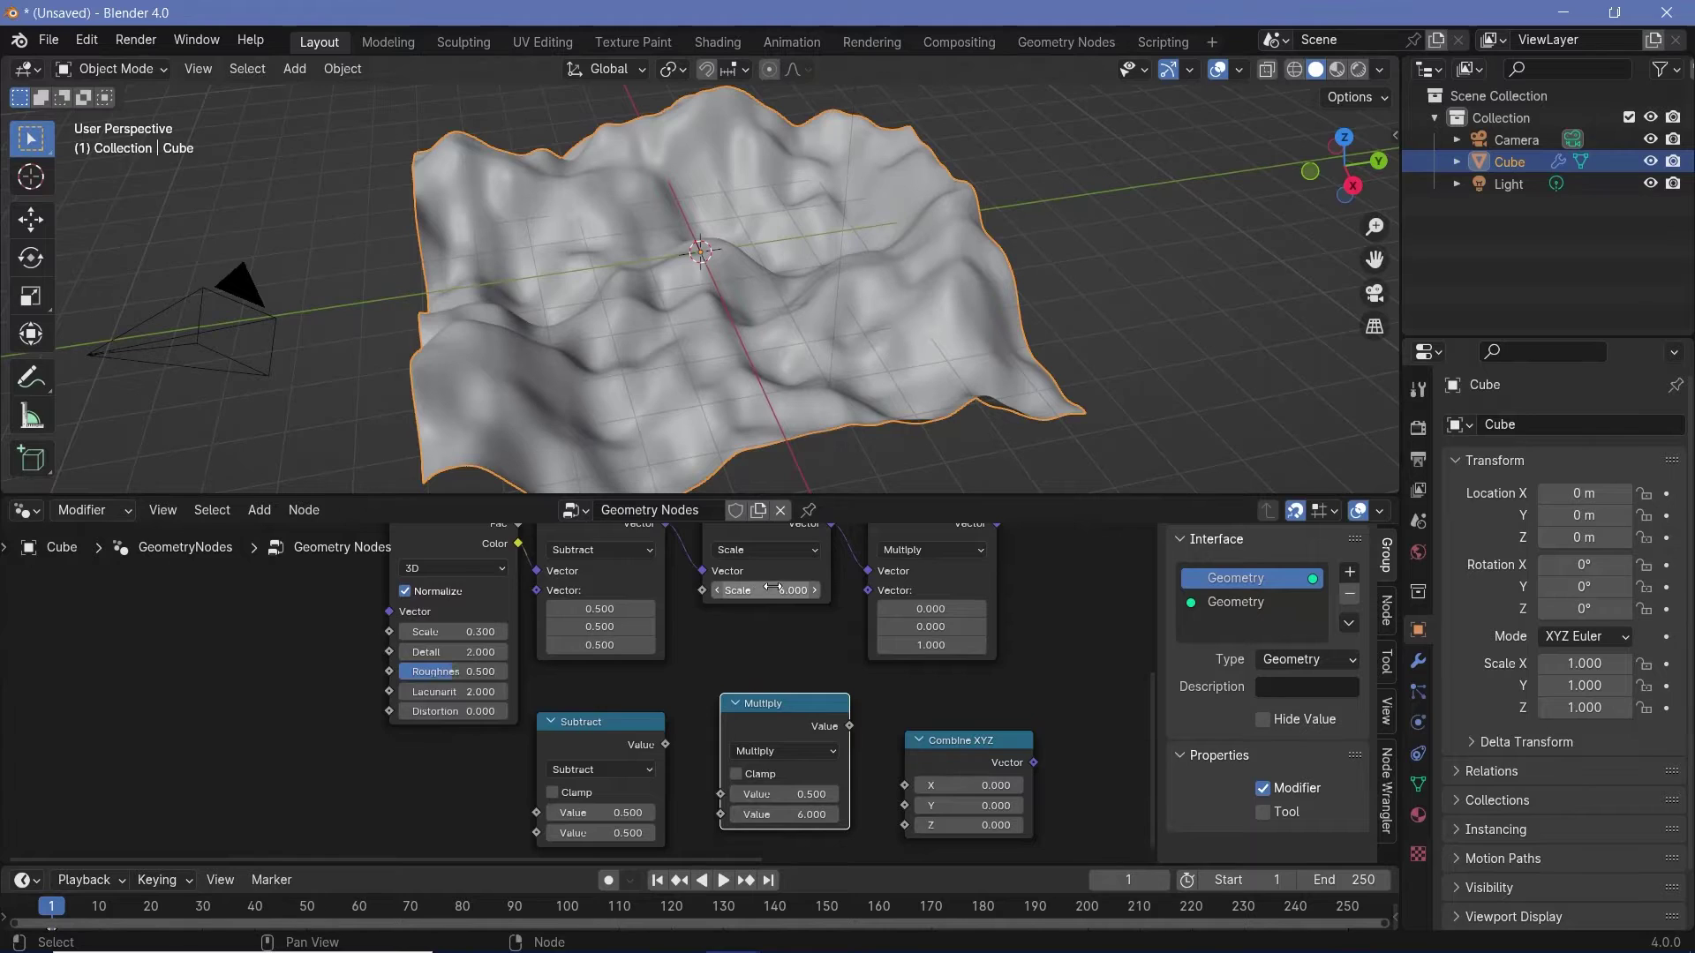
# Wire the Noise Texture's Color through the Subtract and Multiply Math nodes into Combine XYZ's Z, and its Vector into Set Position's Offset.
pyautogui.scroll(-2, 772, 588)
pyautogui.moveTo(559, 612); pyautogui.dragTo(579, 812)
pyautogui.moveTo(666, 759); pyautogui.dragTo(707, 796)
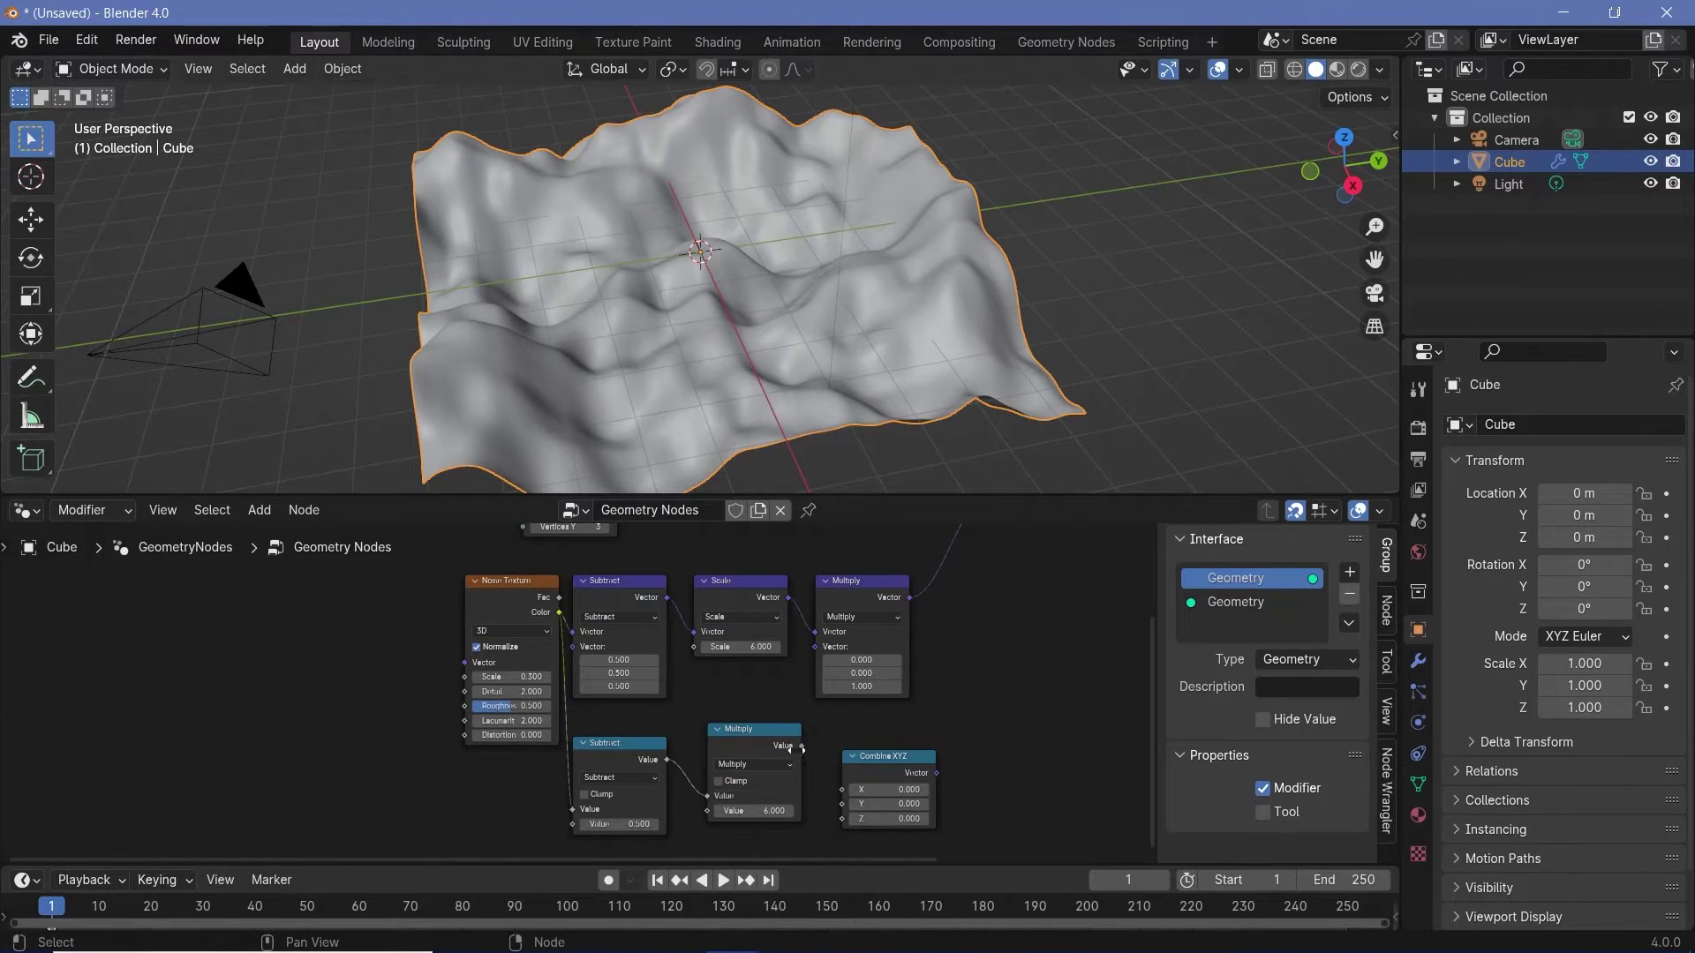
pyautogui.moveTo(802, 746); pyautogui.dragTo(844, 785)
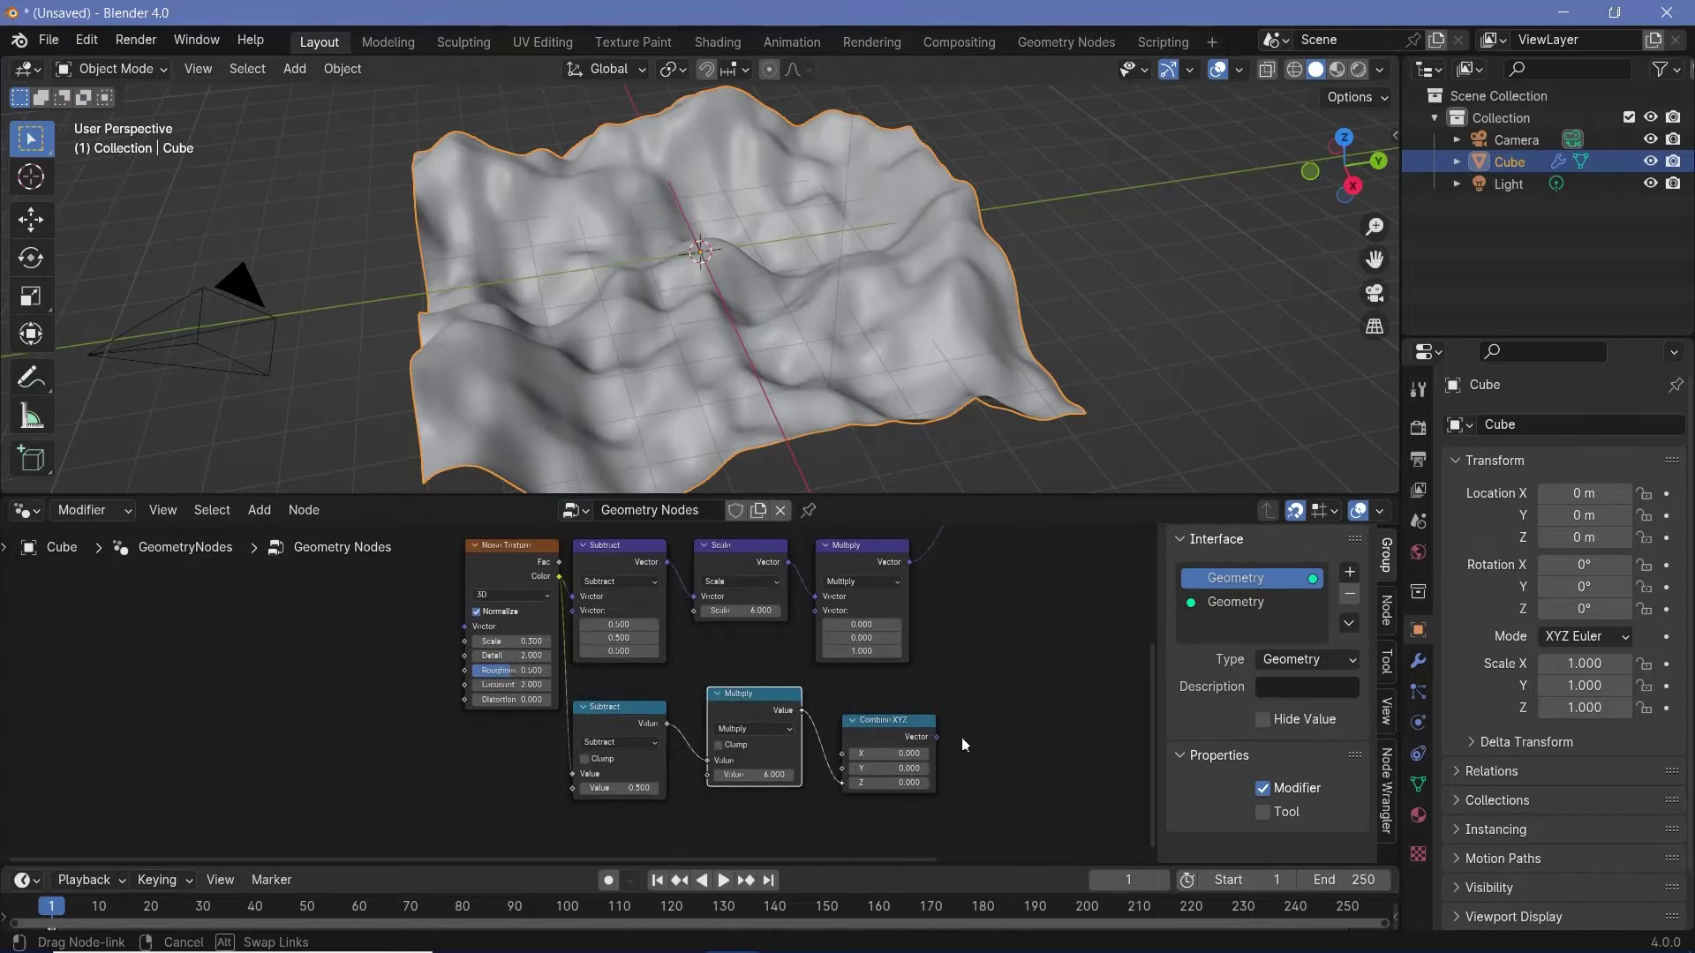
pyautogui.moveTo(961, 738); pyautogui.dragTo(888, 796, button='middle')
pyautogui.moveTo(863, 794); pyautogui.dragTo(913, 607)
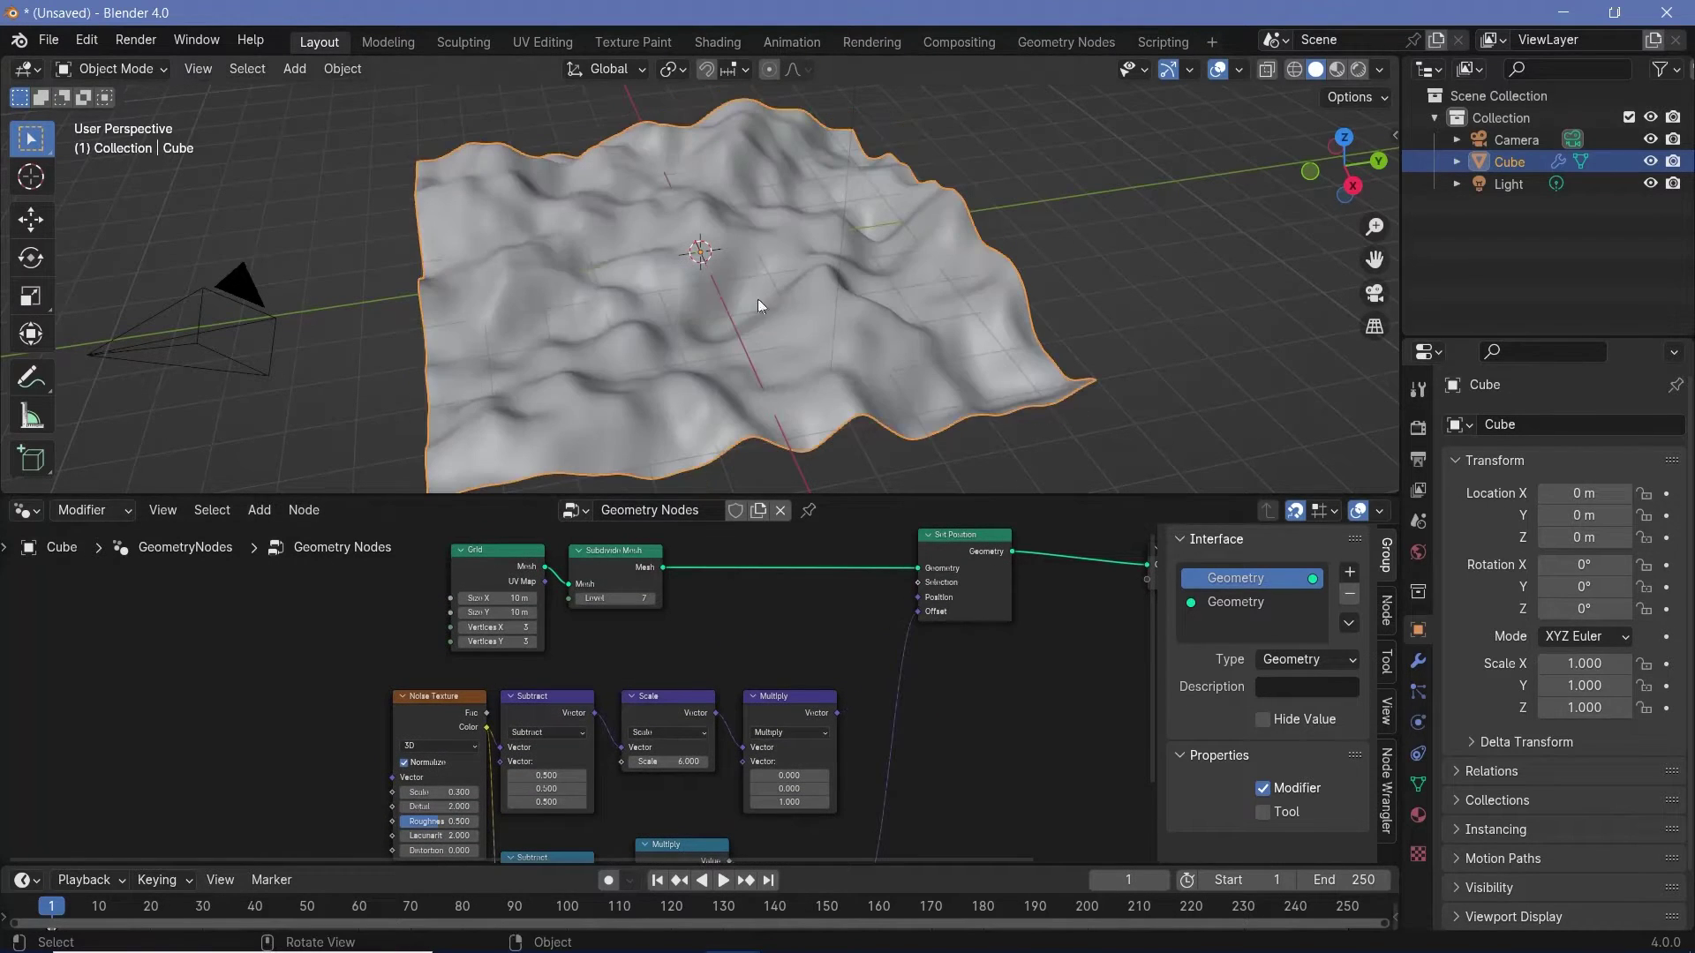
# Delete the old vector math chain of Subtract, Scale and Multiply nodes.
pyautogui.moveTo(696, 660); pyautogui.dragTo(699, 574, button='middle')
pyautogui.moveTo(856, 679); pyautogui.dragTo(546, 585)
pyautogui.press('x')
pyautogui.scroll(-2, 581, 718)
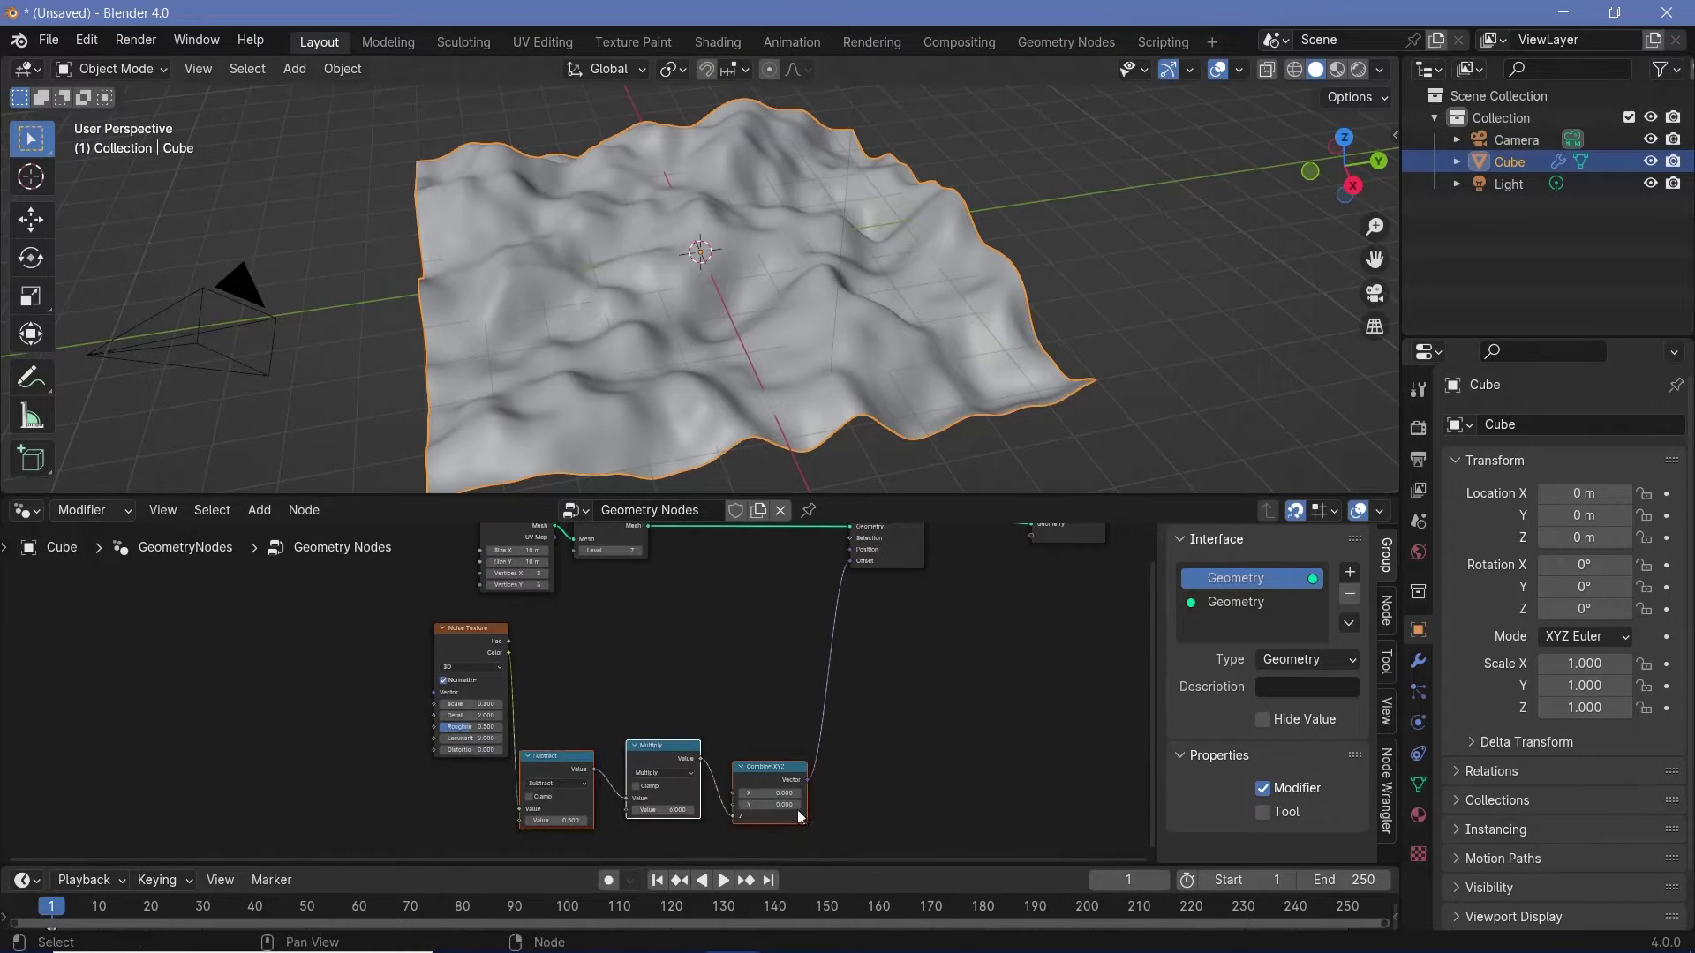
# Line up the Subtract, Multiply and Combine XYZ nodes in a compact row beside the Noise Texture.
pyautogui.moveTo(766, 773); pyautogui.dragTo(772, 651)
pyautogui.moveTo(717, 593); pyautogui.dragTo(705, 599, button='middle')
pyautogui.moveTo(651, 625)
pyautogui.mouseDown()
pyautogui.moveTo(626, 626)
pyautogui.moveTo(639, 637)
pyautogui.mouseUp()
pyautogui.moveTo(751, 646); pyautogui.dragTo(729, 636)
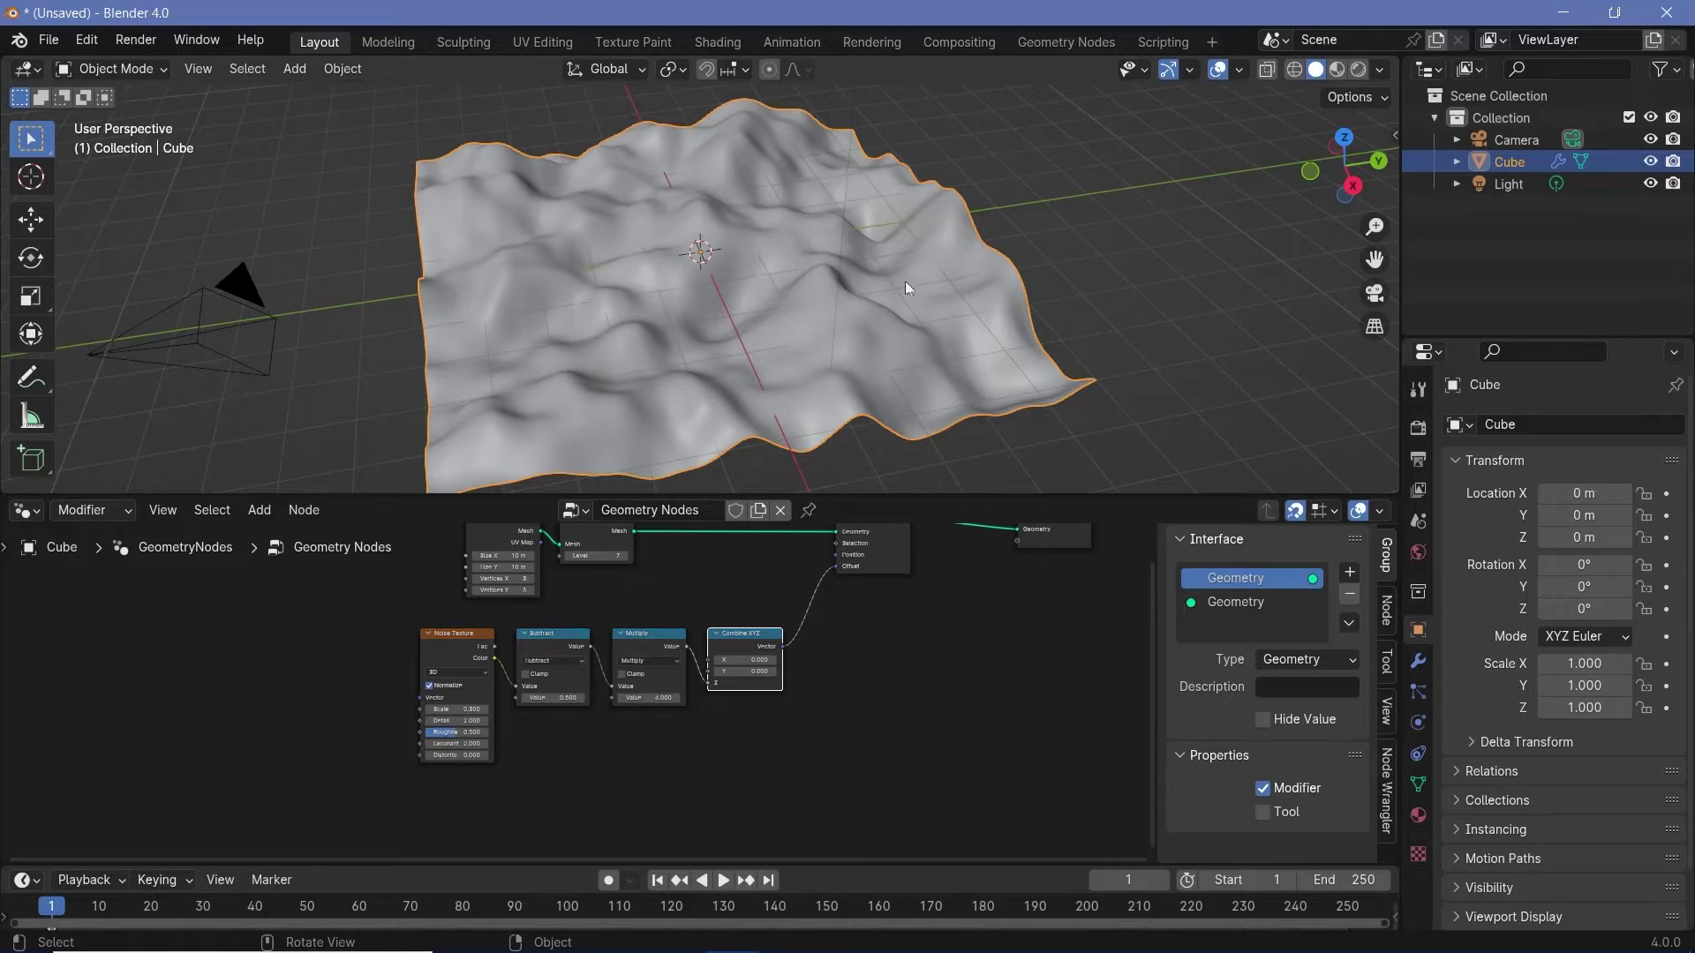
# Switch the Noise Texture to 4D and raise its W value to 2.760.
pyautogui.moveTo(764, 586); pyautogui.dragTo(952, 601, button='middle')
pyautogui.scroll(9, 812, 700)
pyautogui.moveTo(719, 614)
pyautogui.mouseDown()
pyautogui.moveTo(595, 637)
pyautogui.moveTo(683, 636)
pyautogui.moveTo(703, 615)
pyautogui.mouseUp()
pyautogui.click(680, 673)
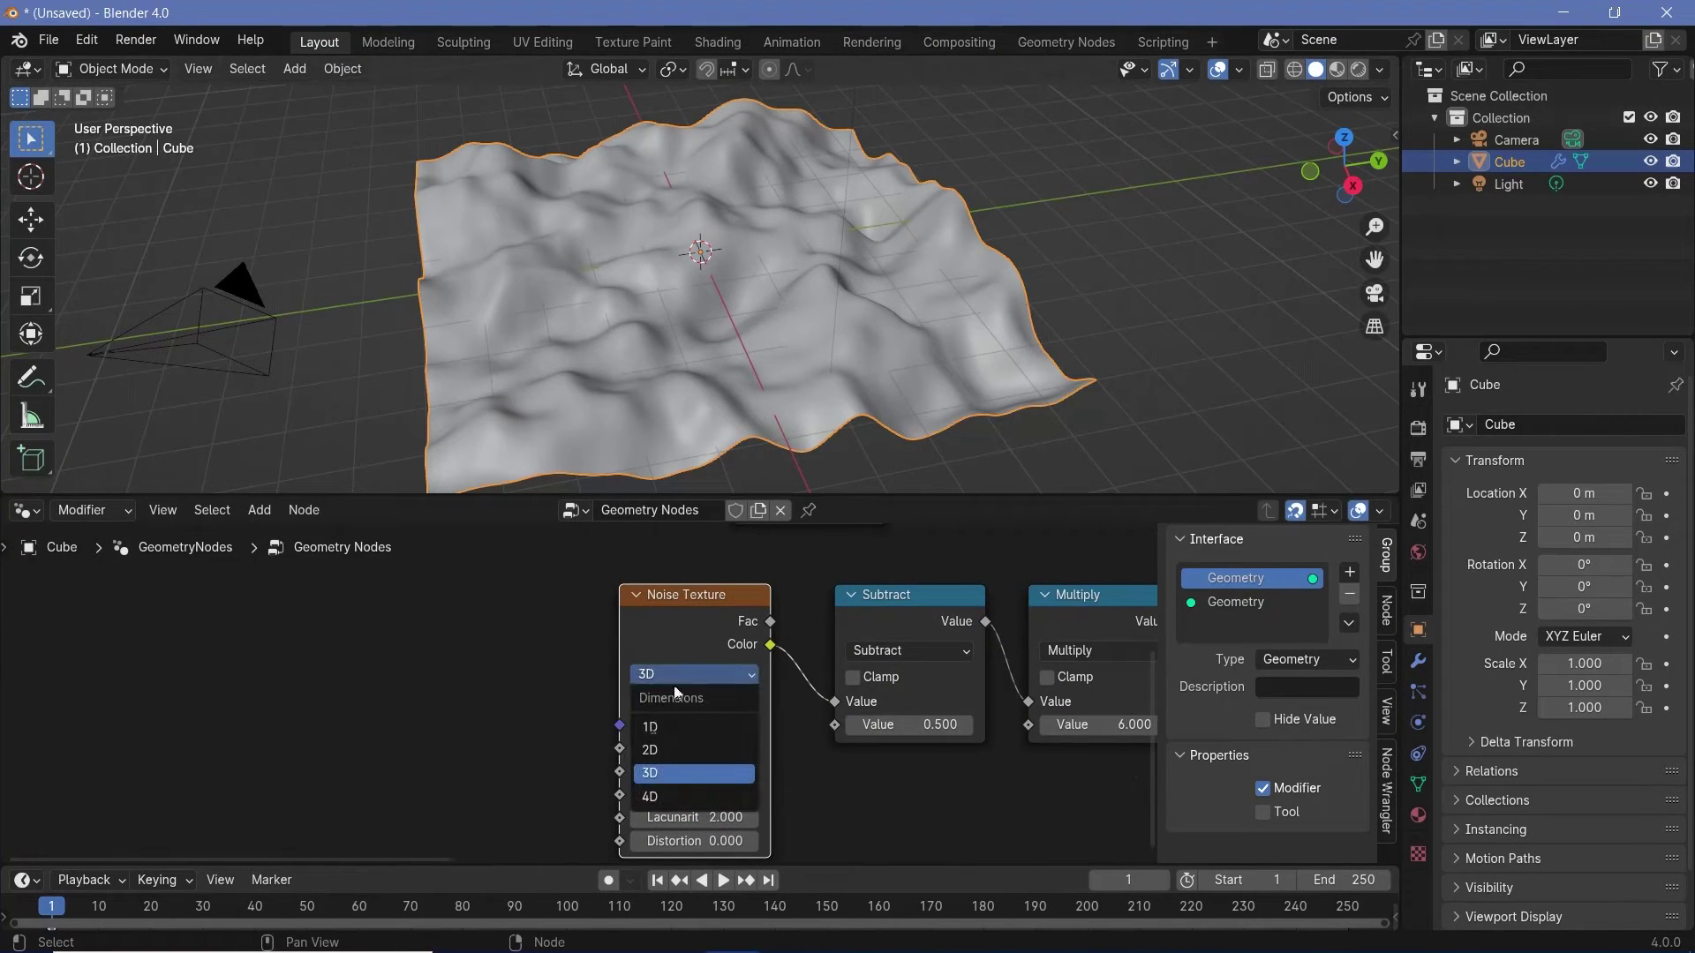
pyautogui.click(673, 801)
pyautogui.moveTo(846, 805); pyautogui.dragTo(852, 751, button='middle')
pyautogui.keyDown('shift'); pyautogui.moveTo(679, 694); pyautogui.dragTo(909, 693); pyautogui.keyUp('shift')
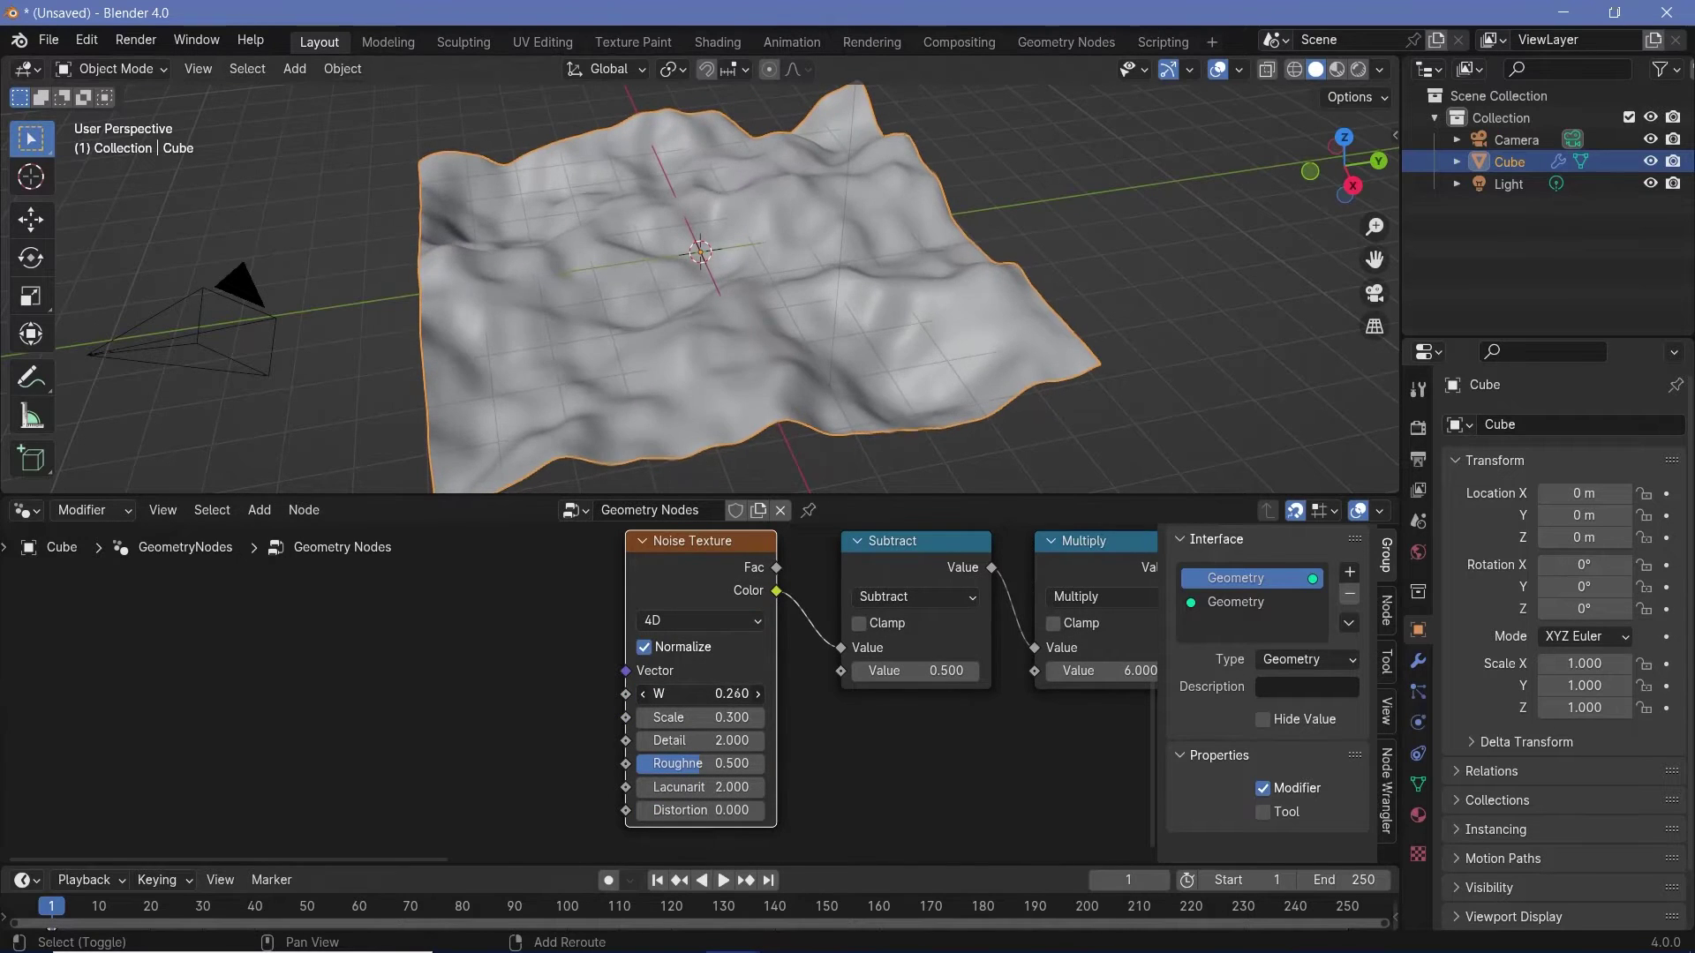
pyautogui.moveTo(741, 693); pyautogui.dragTo(1095, 692)
# Move the Noise Texture node far to the left of the Subtract node to free space between them.
pyautogui.press('g')
pyautogui.click(110, 574)
pyautogui.scroll(-3, 521, 697)
pyautogui.moveTo(546, 705); pyautogui.dragTo(605, 654, button='middle')
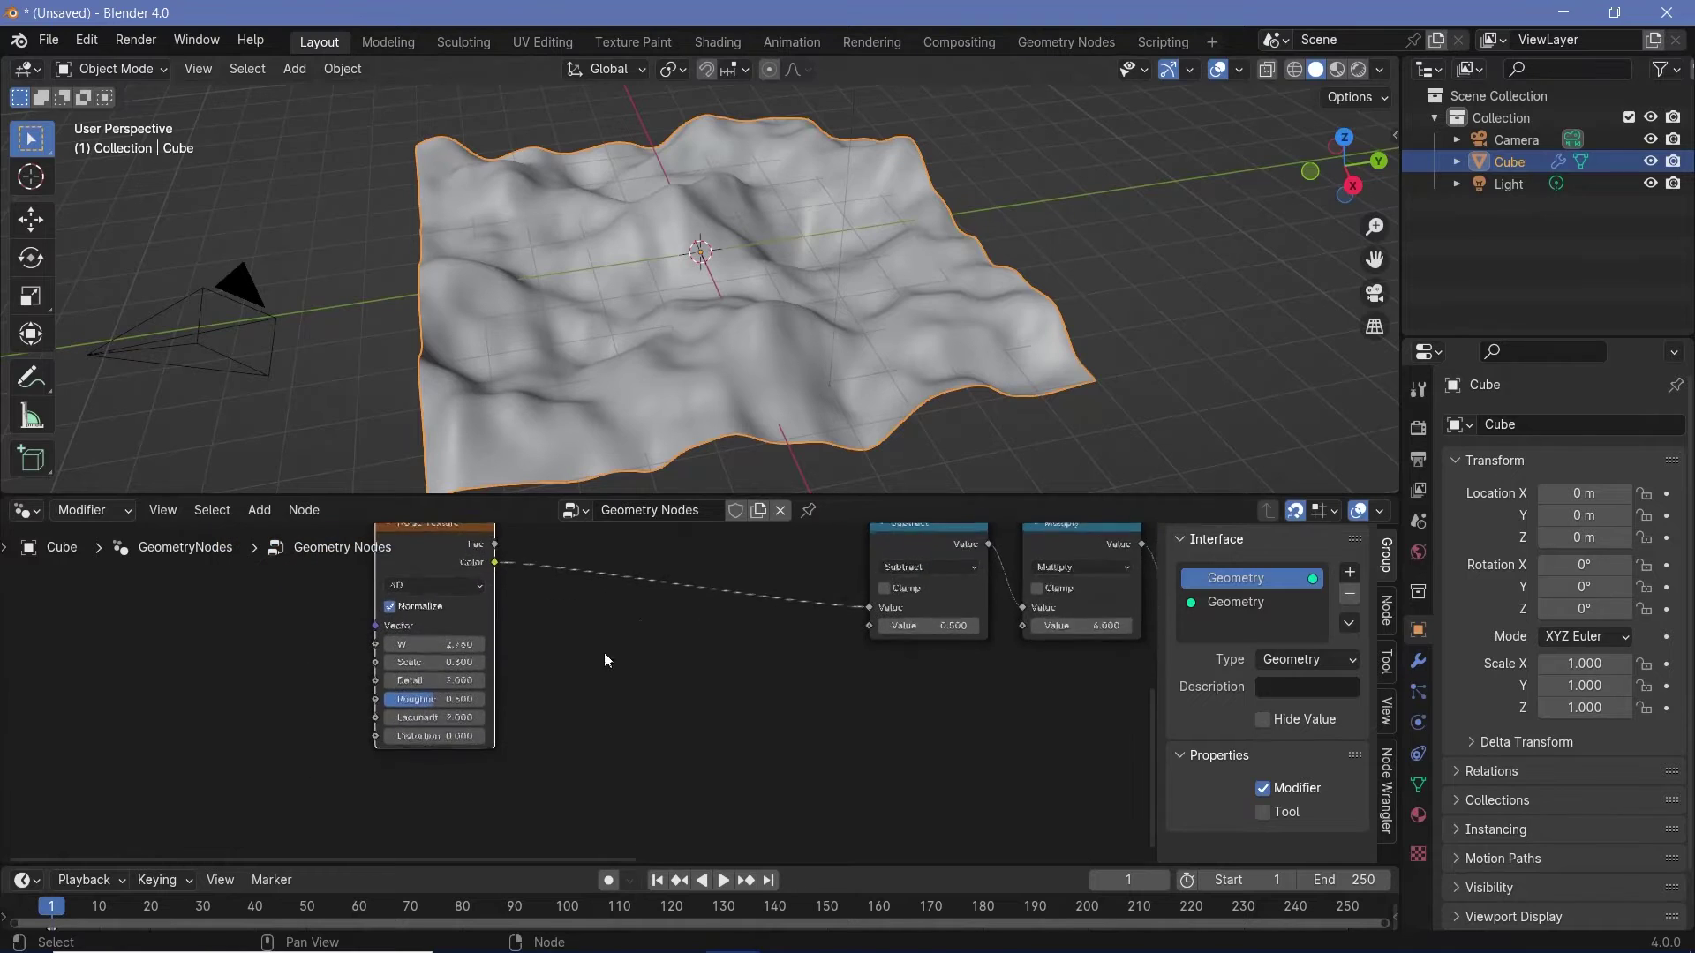
pyautogui.hotkey('shift', 'd')
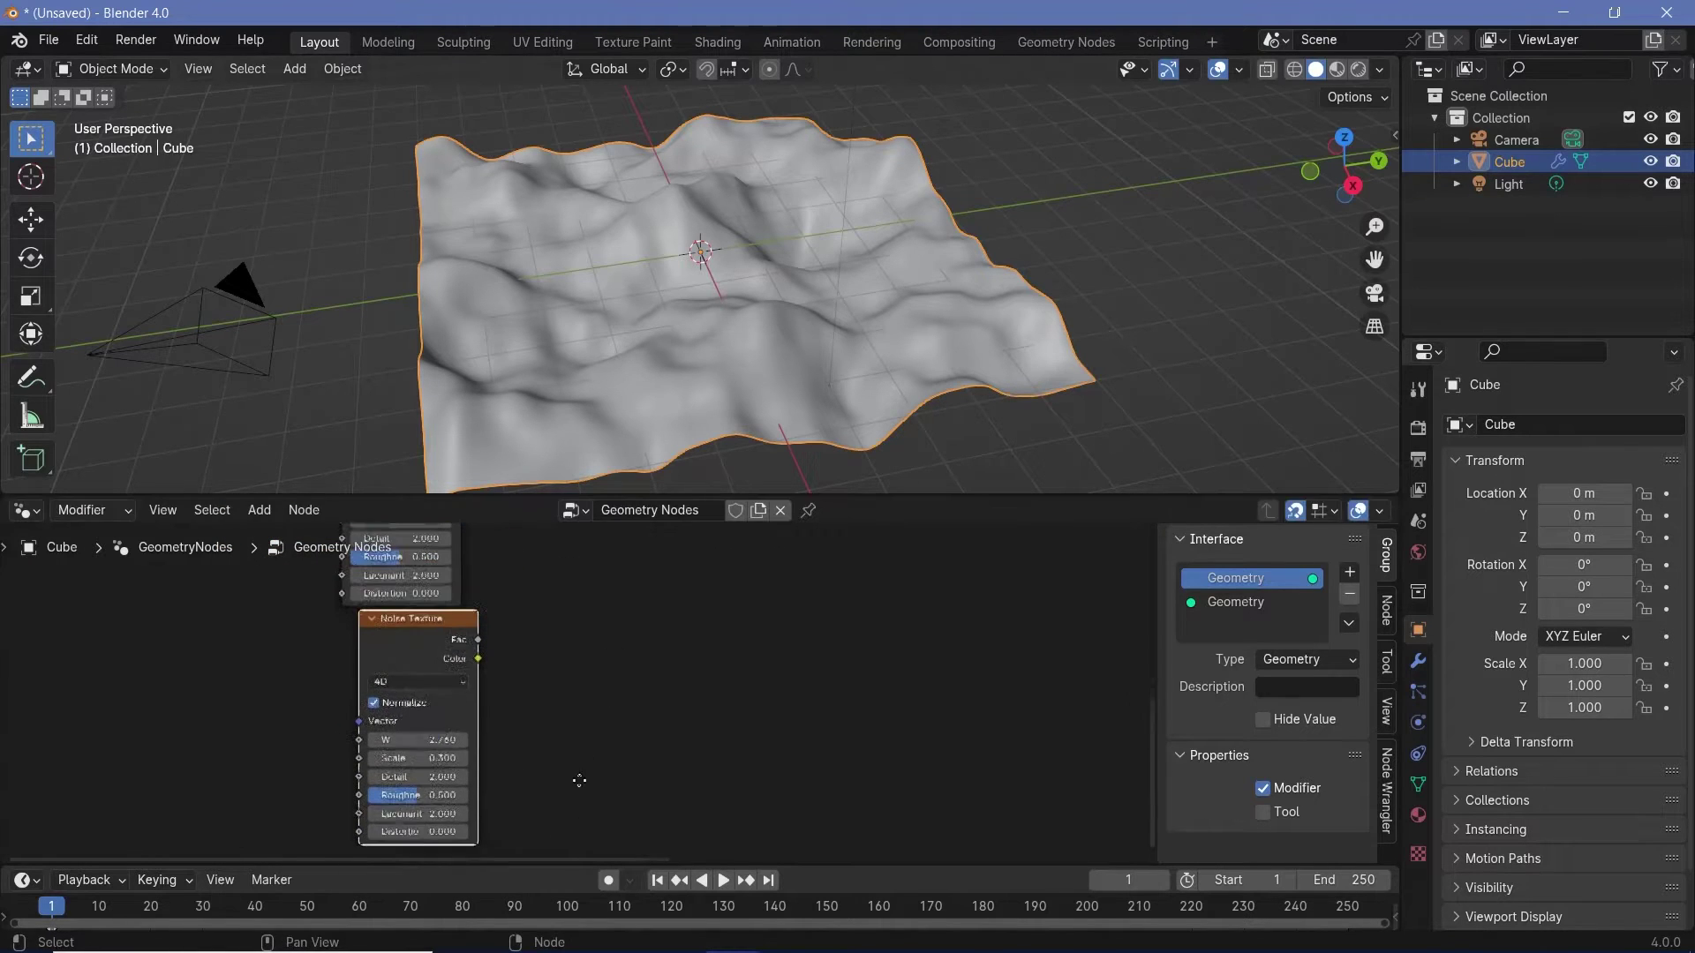
pyautogui.moveTo(579, 780); pyautogui.dragTo(572, 807, button='middle')
pyautogui.moveTo(438, 658); pyautogui.dragTo(422, 674)
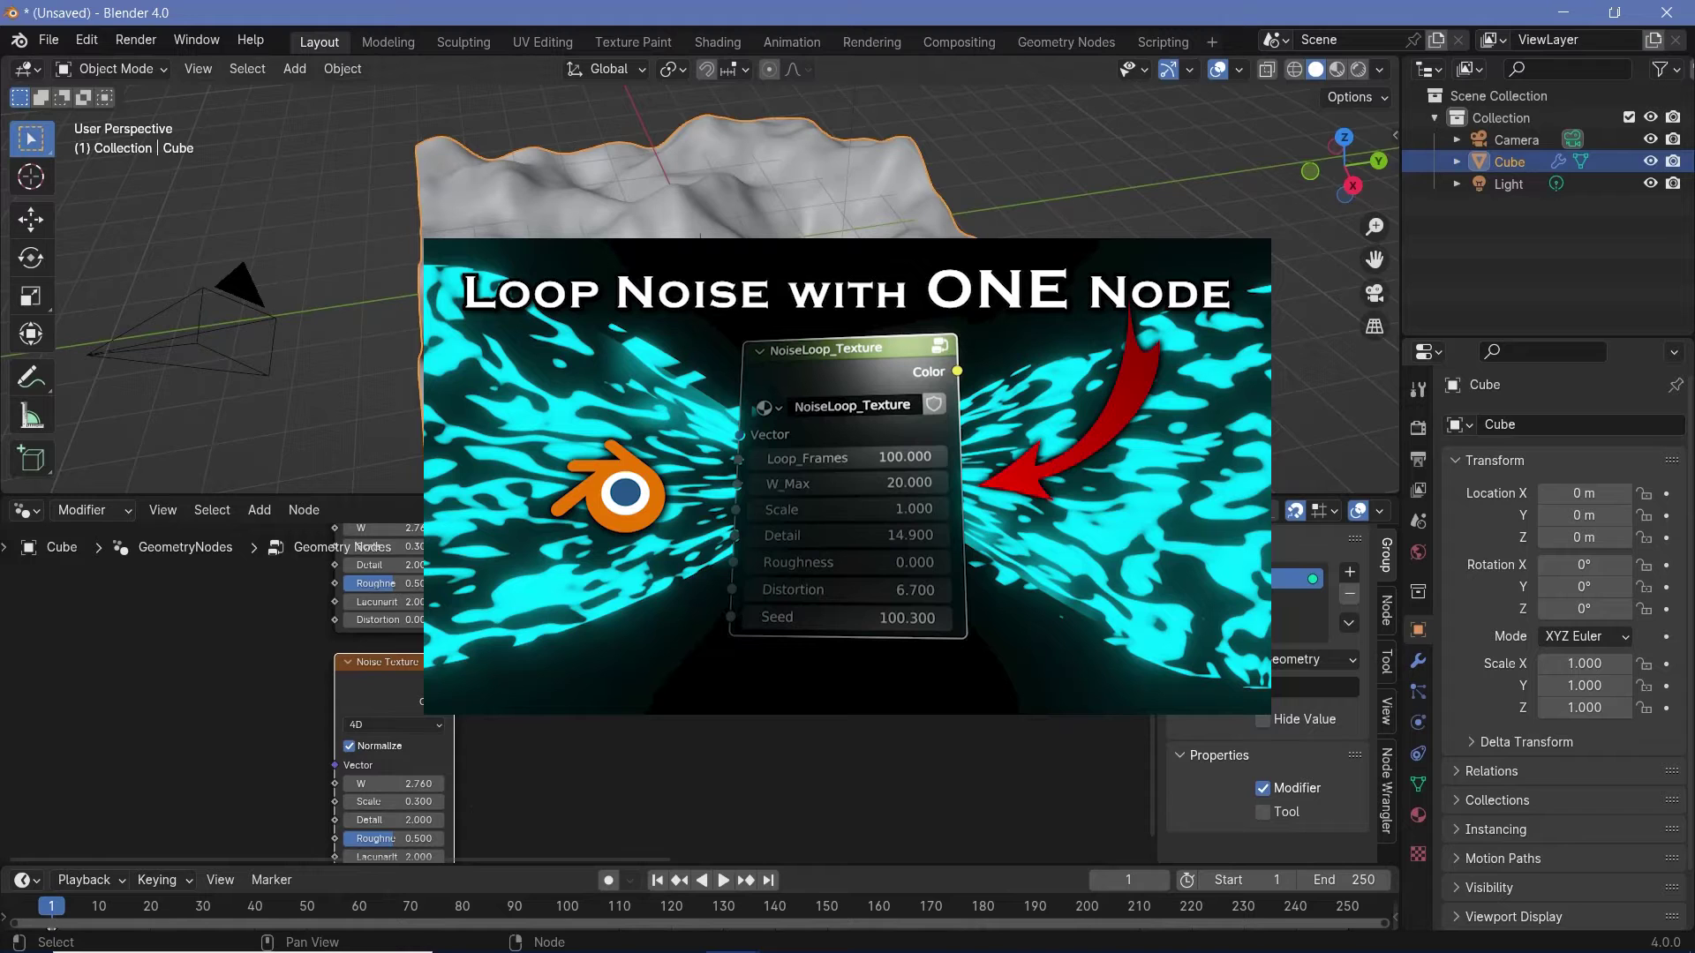
pyautogui.scroll(-3, 590, 670)
pyautogui.moveTo(589, 671); pyautogui.dragTo(688, 725, button='middle')
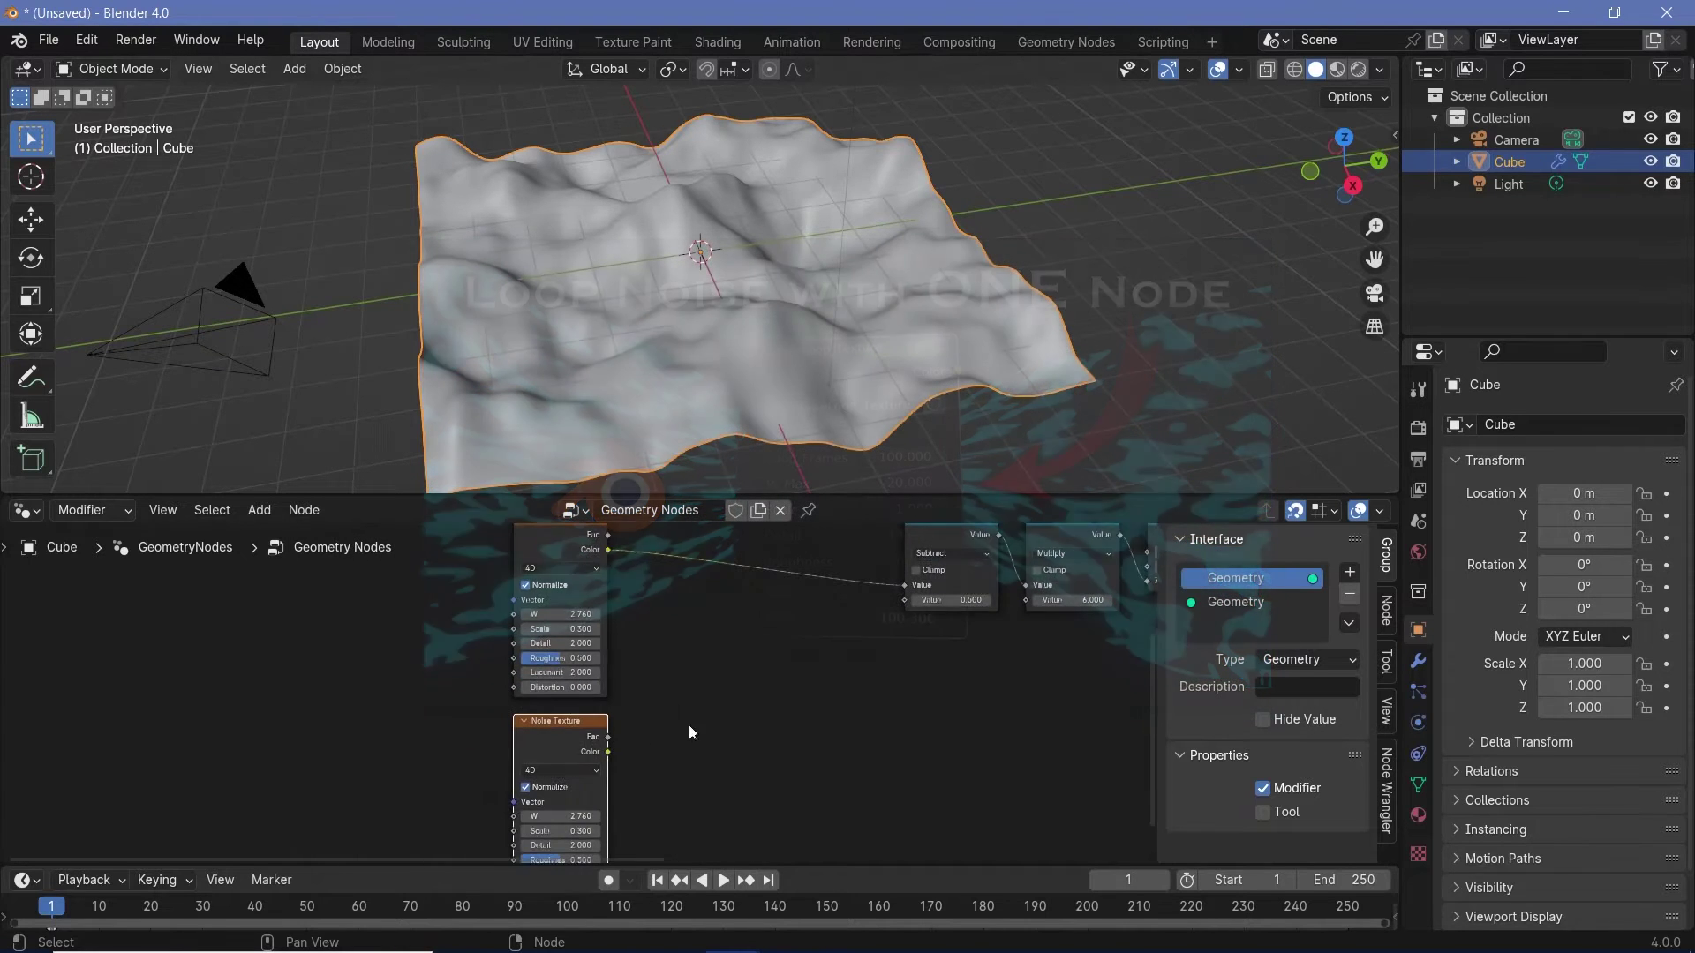
pyautogui.press('x')
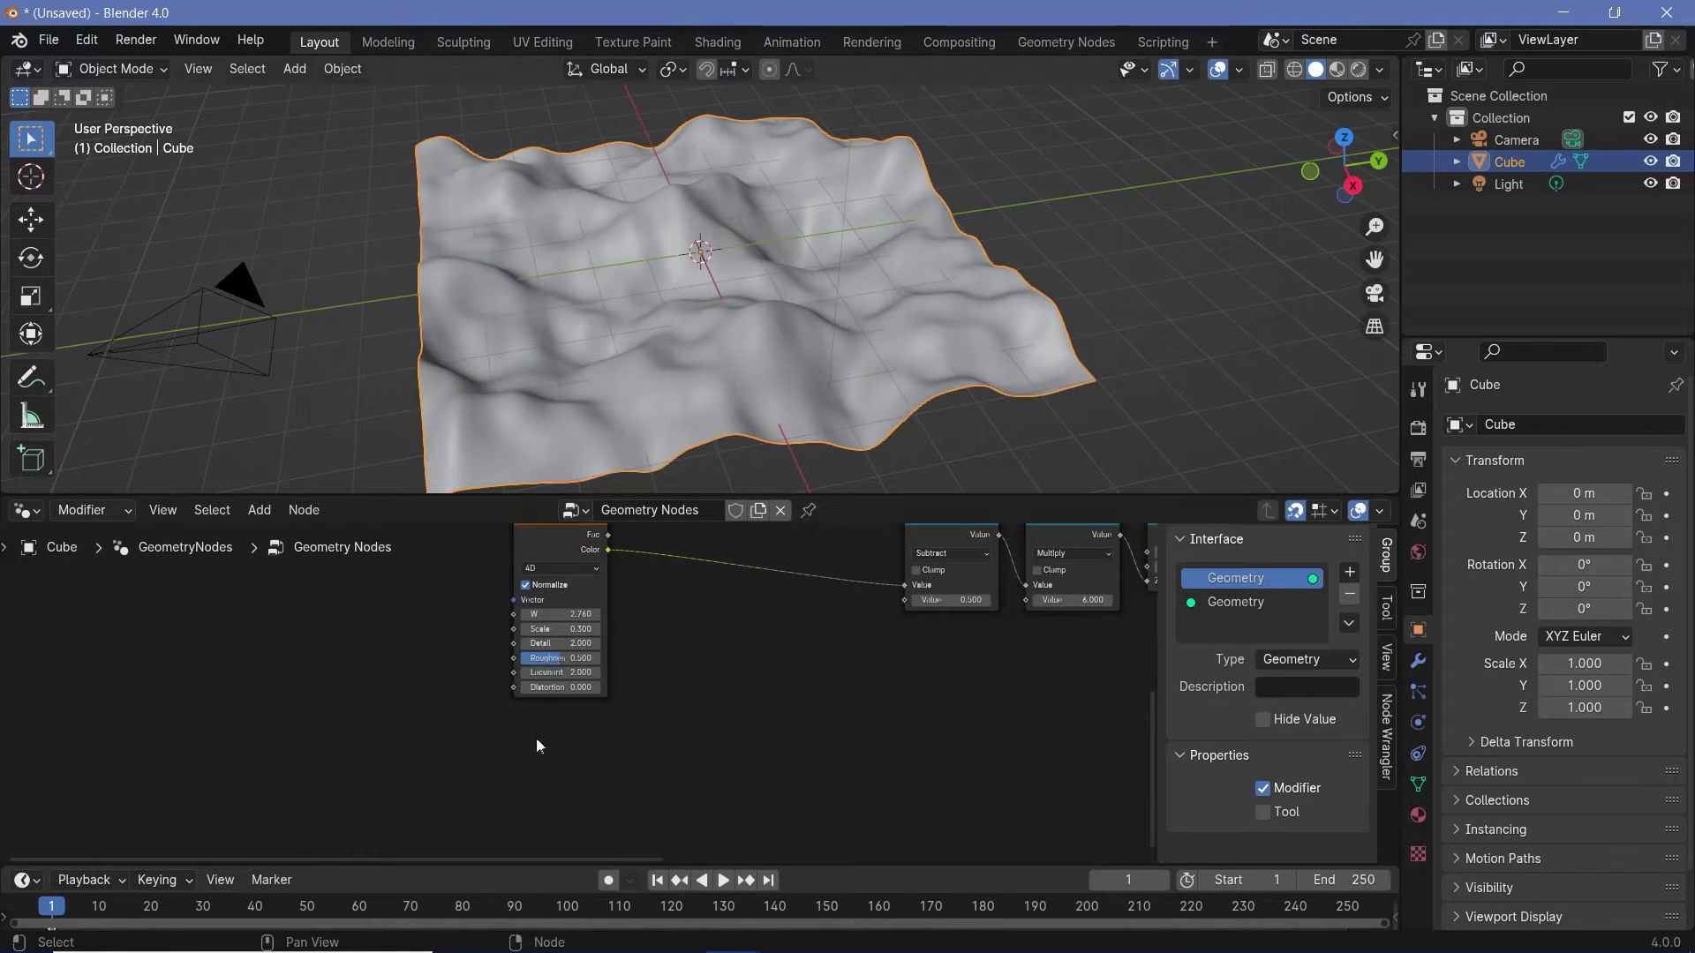
# Set the Noise Texture's W to 5.760 and inspect the terrain from another angle.
pyautogui.scroll(2, 603, 704)
pyautogui.keyDown('shift'); pyautogui.moveTo(578, 685); pyautogui.dragTo(768, 685); pyautogui.keyUp('shift')
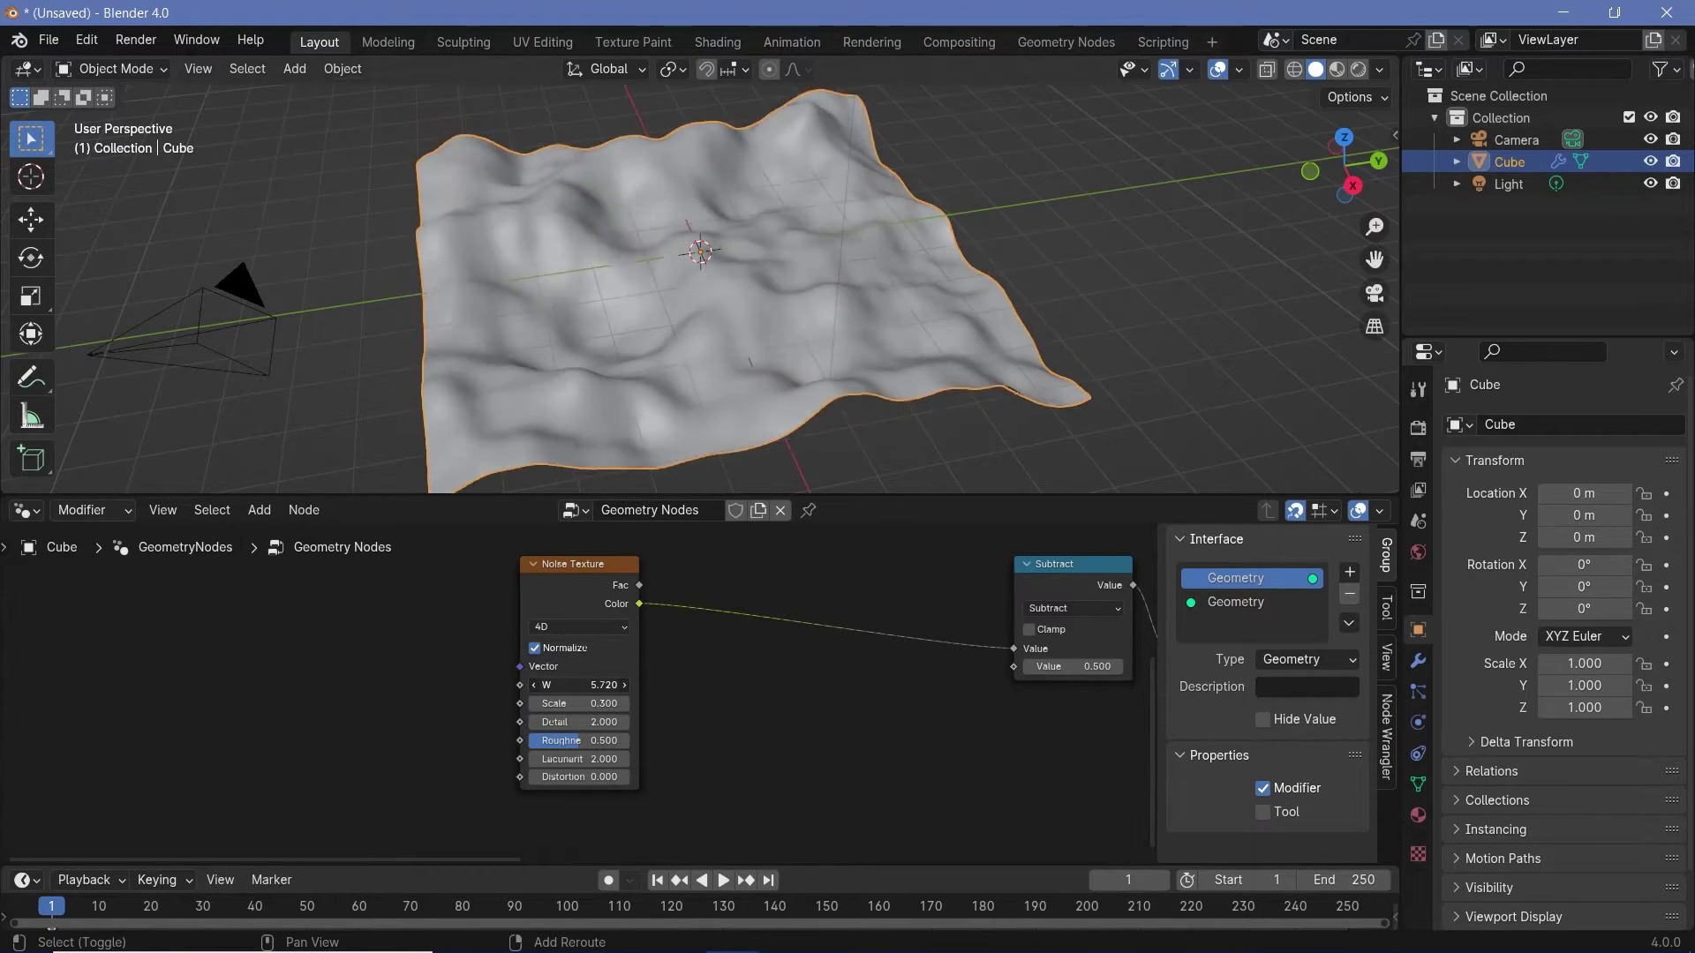
pyautogui.moveTo(585, 362); pyautogui.dragTo(413, 274, button='middle')
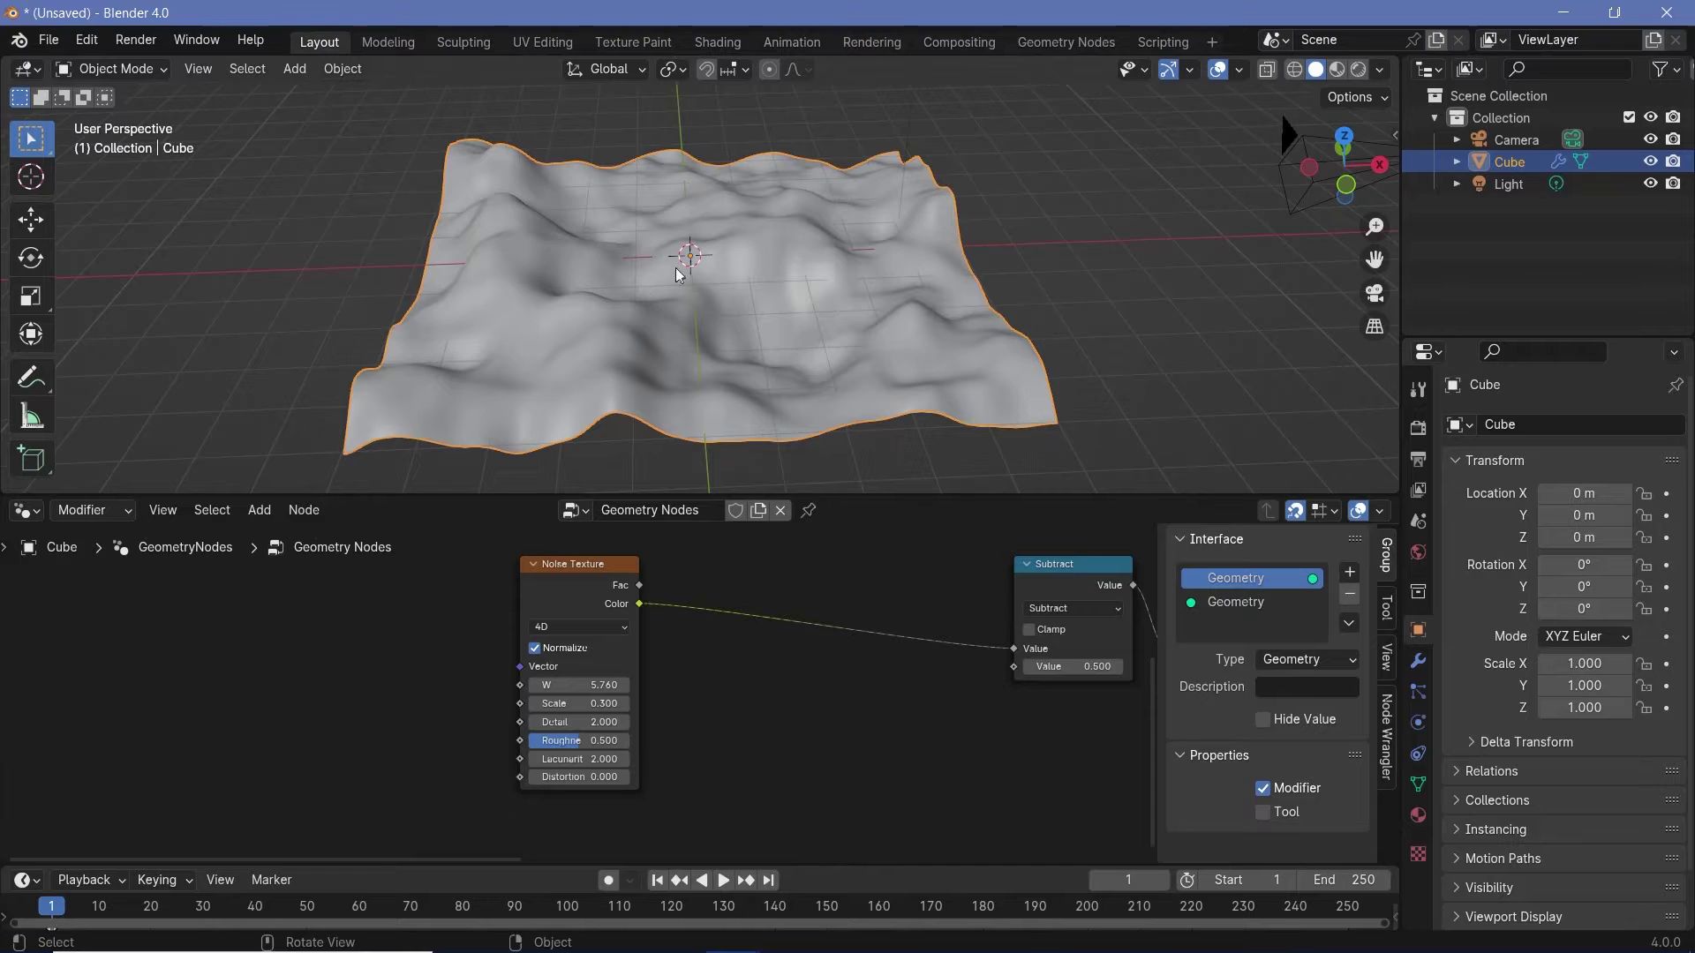
# Add a Position node, connect it to the Noise Texture's Vector input, and leave space between the two nodes.
pyautogui.moveTo(372, 655); pyautogui.dragTo(615, 632, button='middle')
pyautogui.hotkey('shift', 'a')
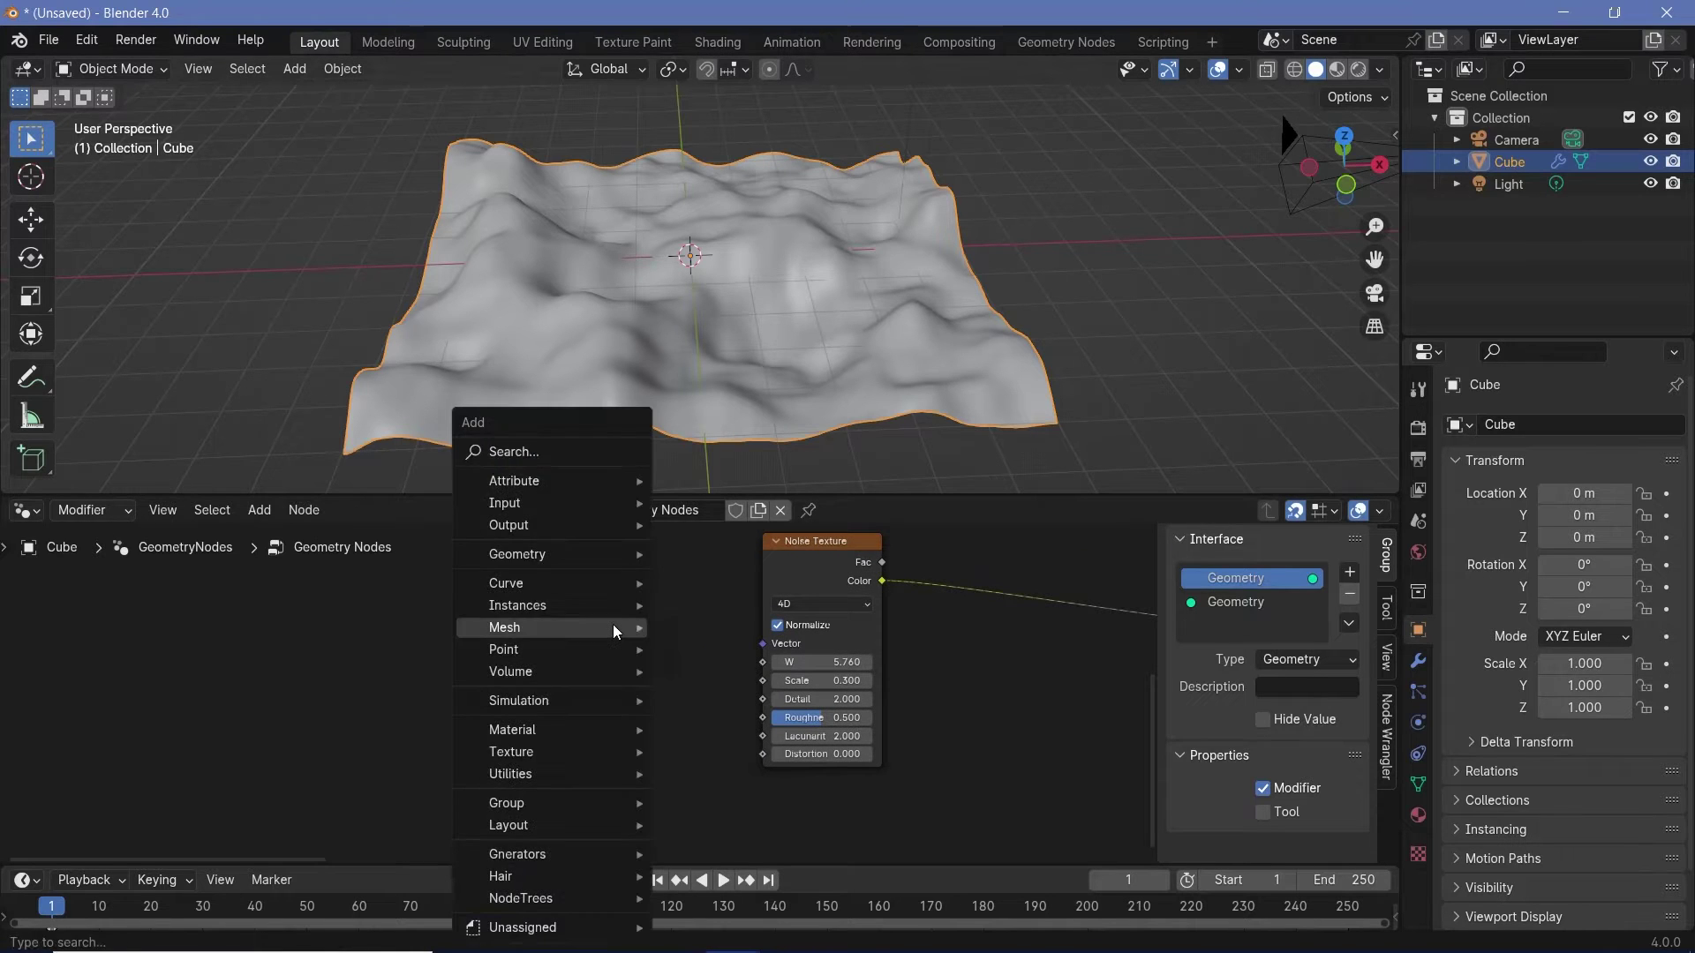
pyautogui.write('position')
pyautogui.press('Return')
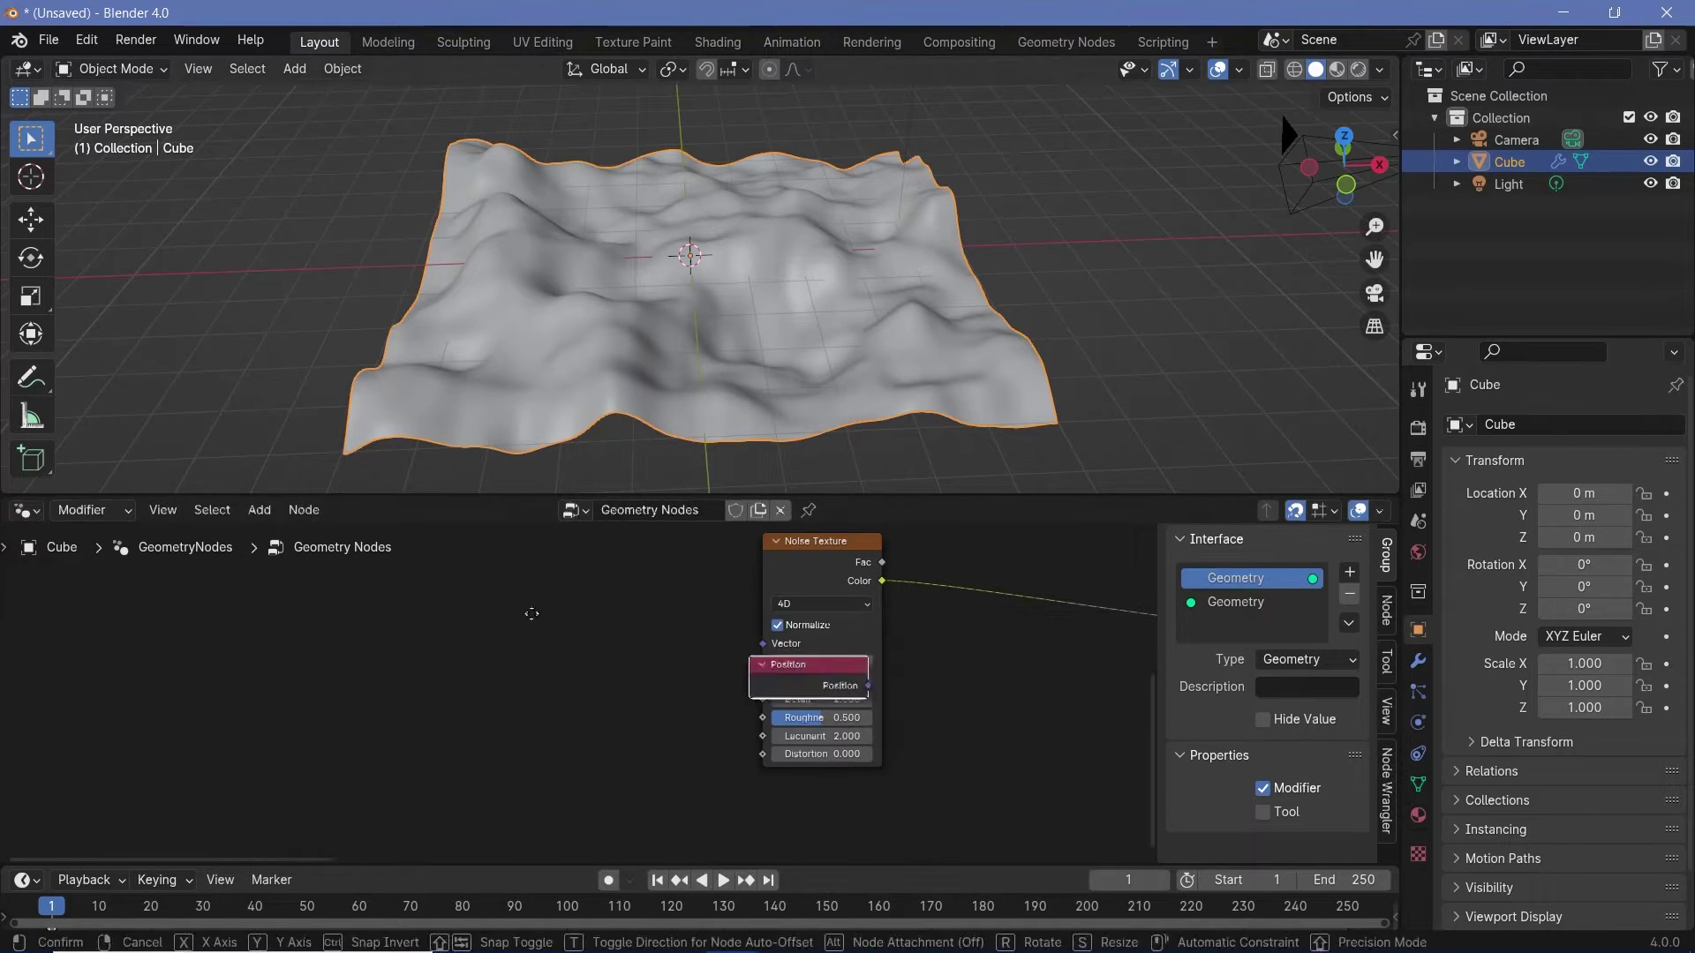
pyautogui.click(641, 640)
pyautogui.moveTo(599, 638); pyautogui.dragTo(762, 644)
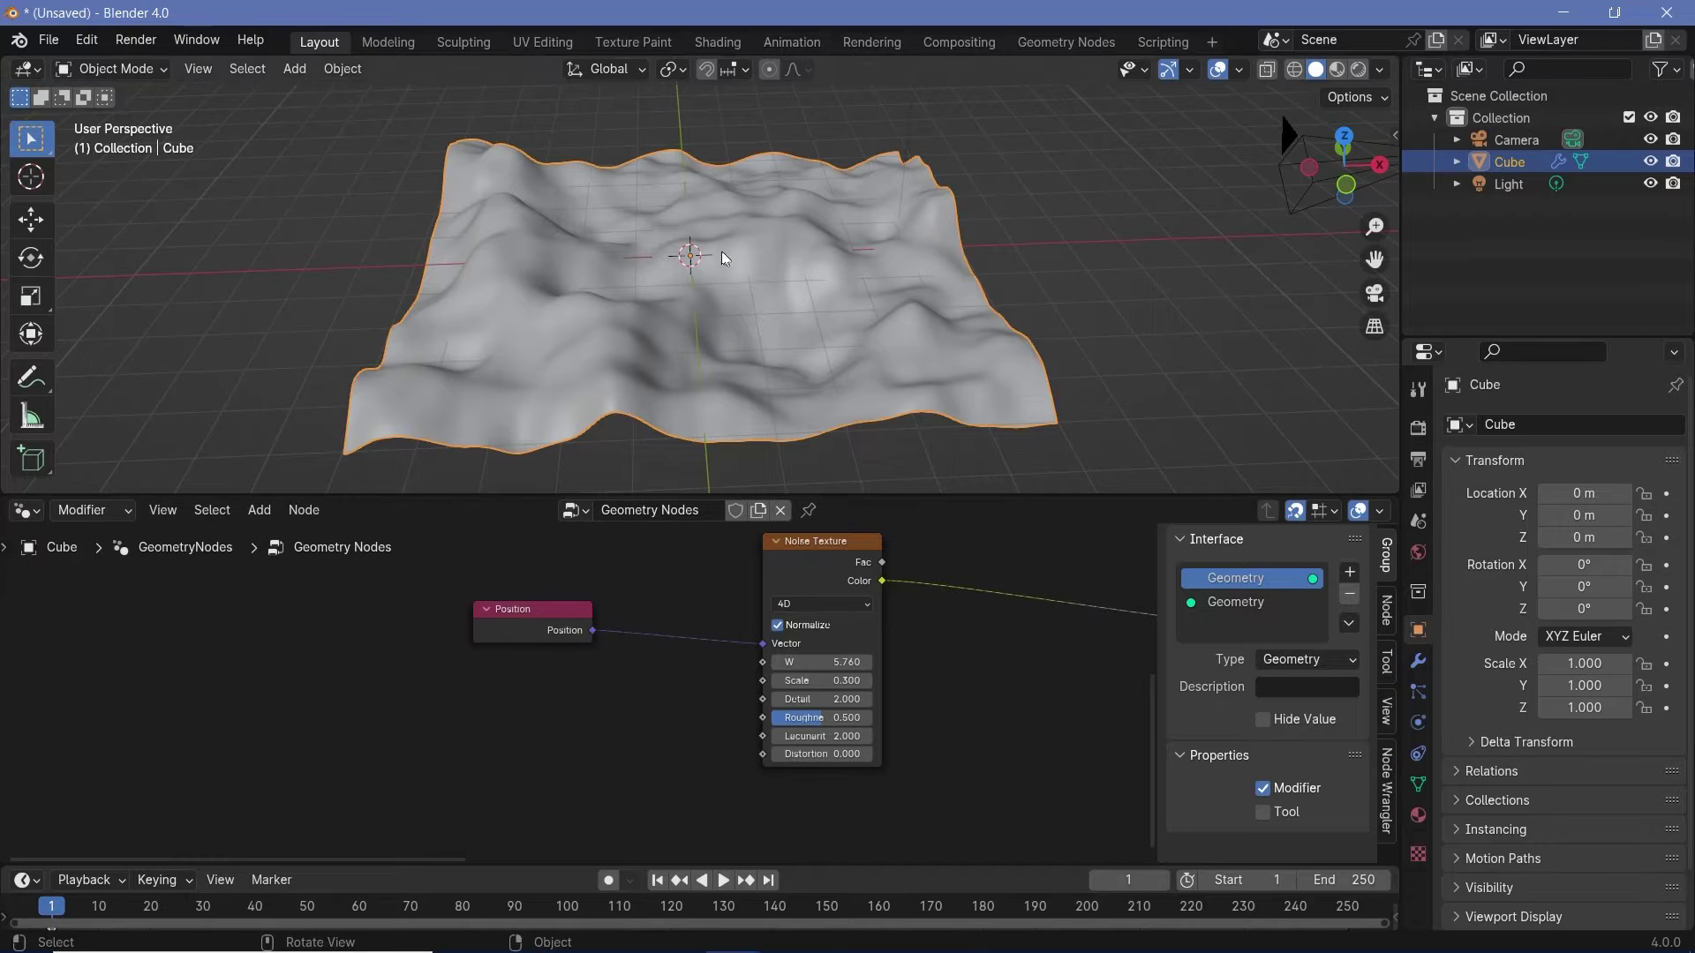
pyautogui.moveTo(530, 619); pyautogui.dragTo(375, 620)
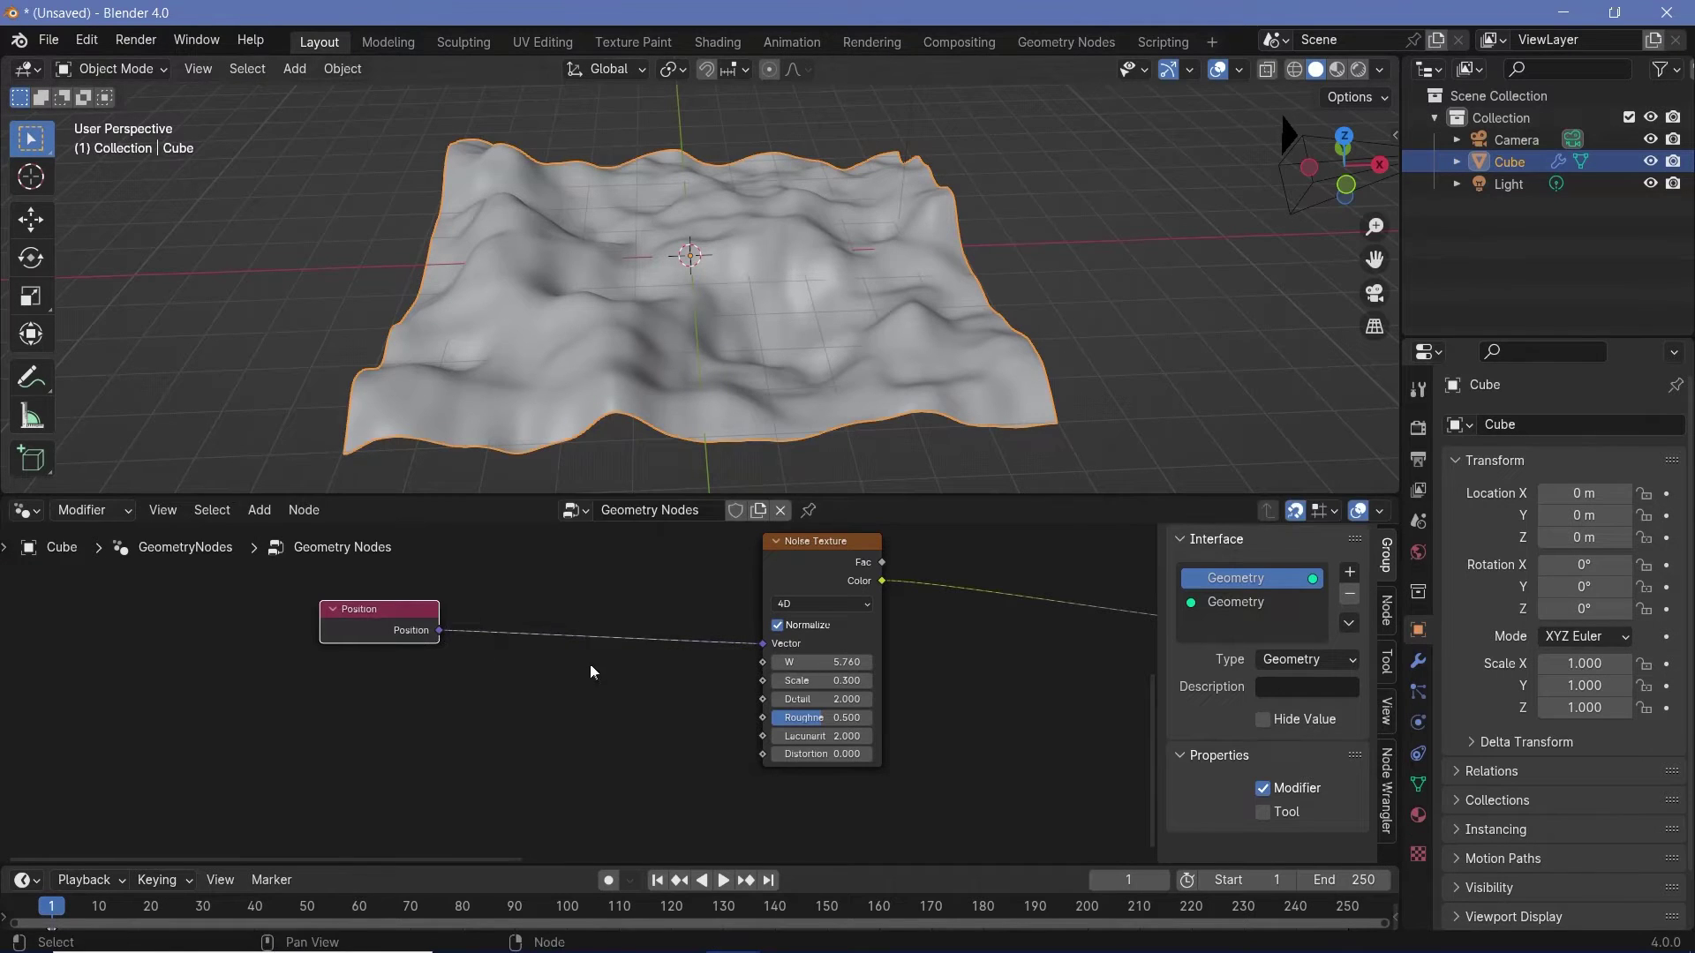
# Insert a Vector Math node set to Add on the link between Position and the Noise Texture.
pyautogui.hotkey('shift', 'a')
pyautogui.moveTo(596, 673)
pyautogui.write('vecto ma')
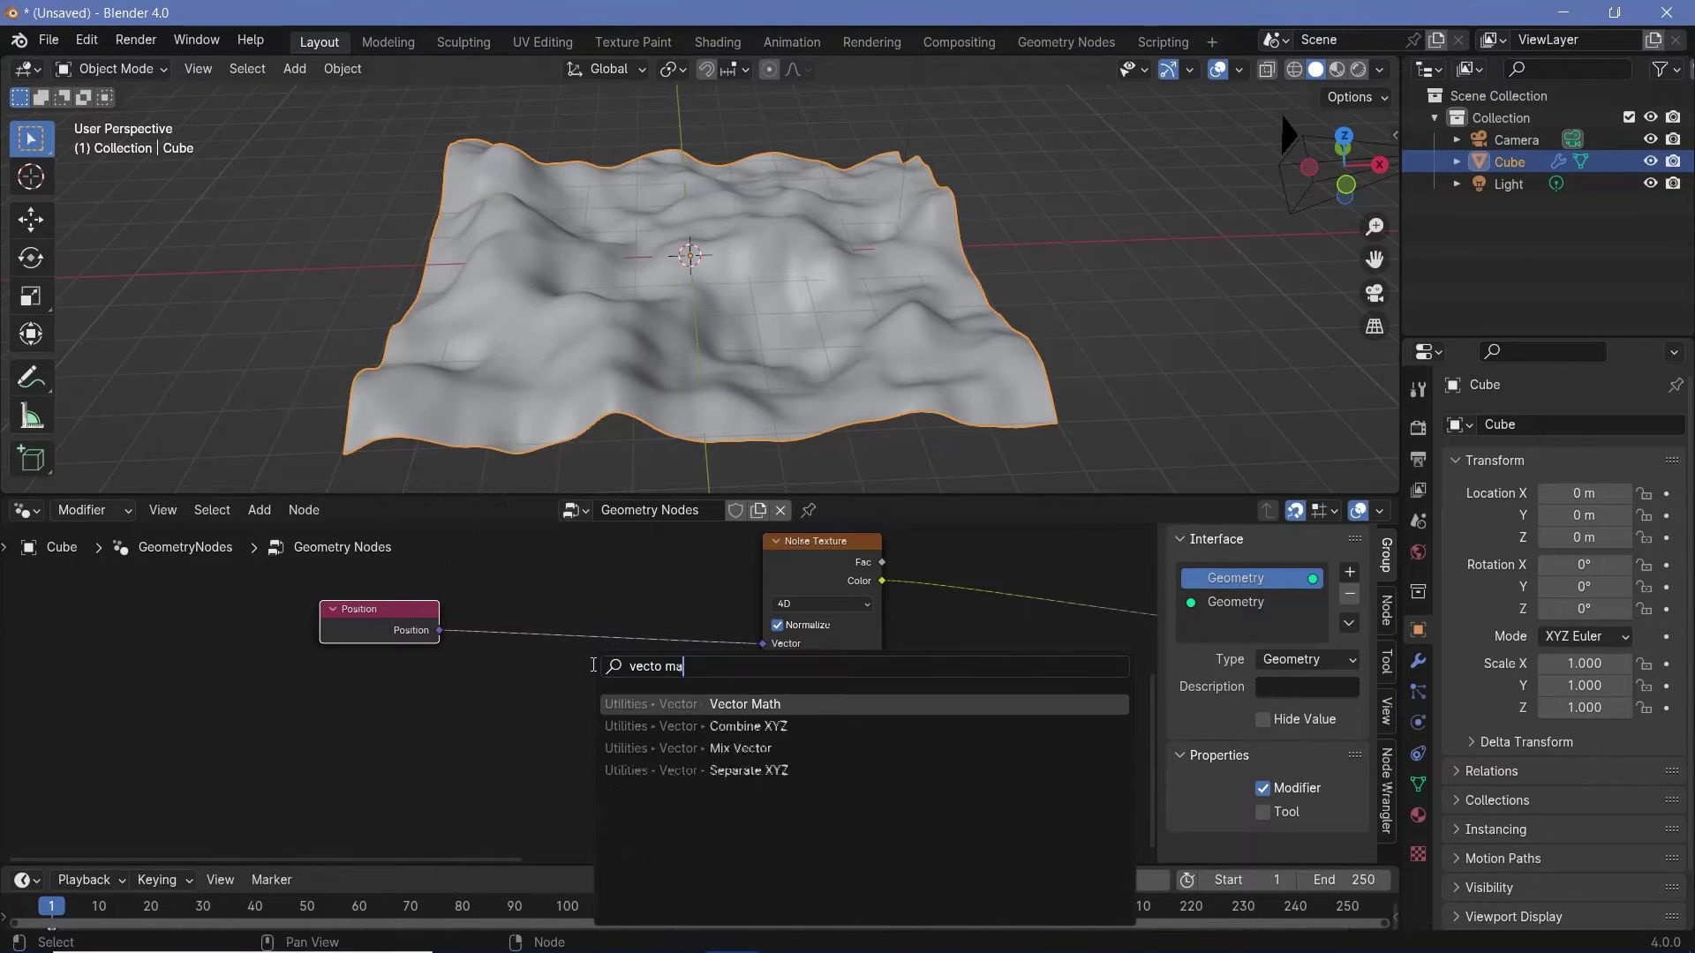
pyautogui.press('Return')
pyautogui.click(697, 673)
# Shift the noise along X by trying different offsets in the vector Add node, ending at -14.700.
pyautogui.scroll(2, 699, 676)
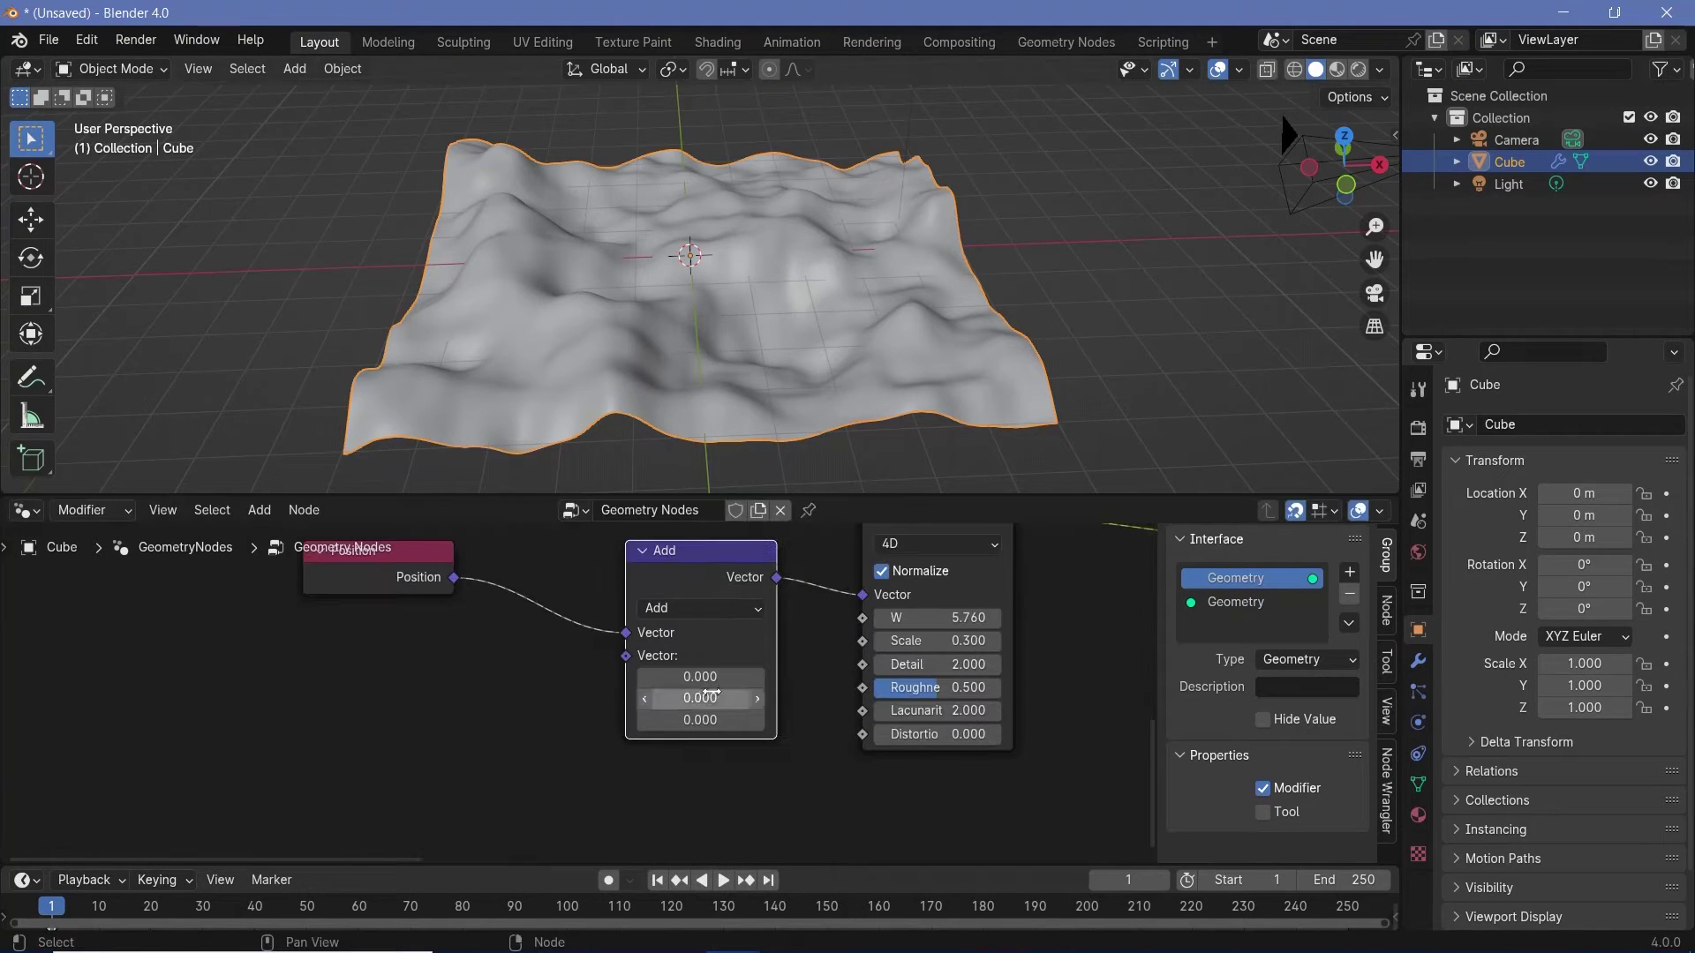
pyautogui.moveTo(700, 676); pyautogui.dragTo(815, 676)
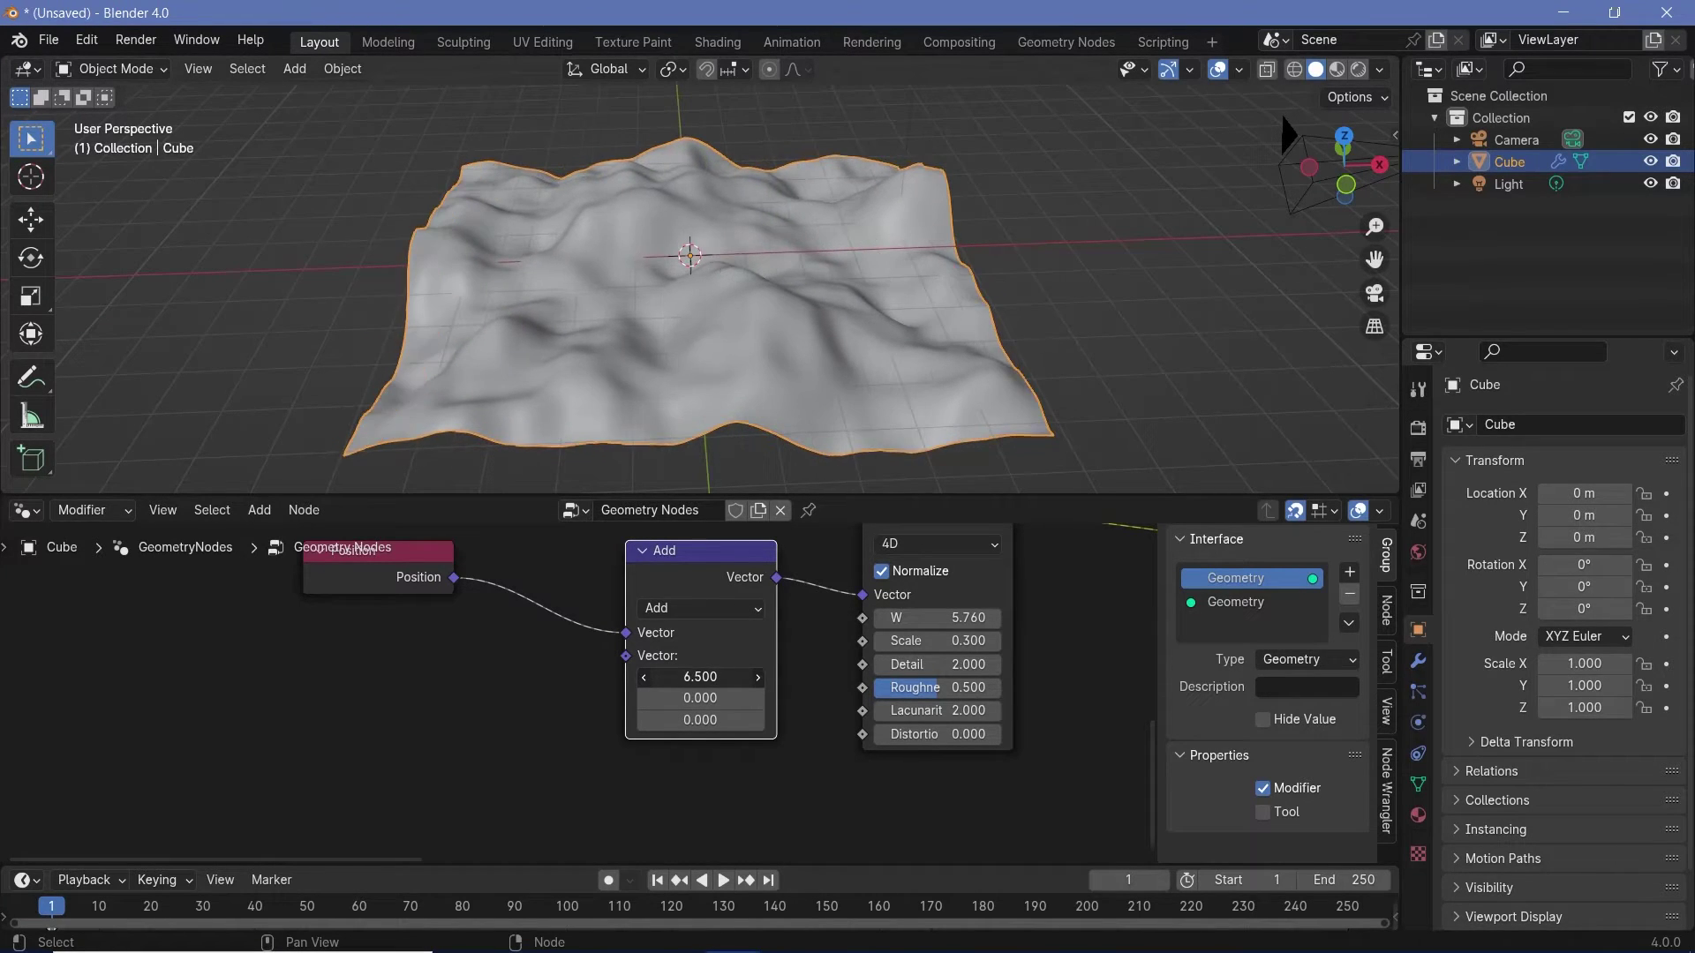
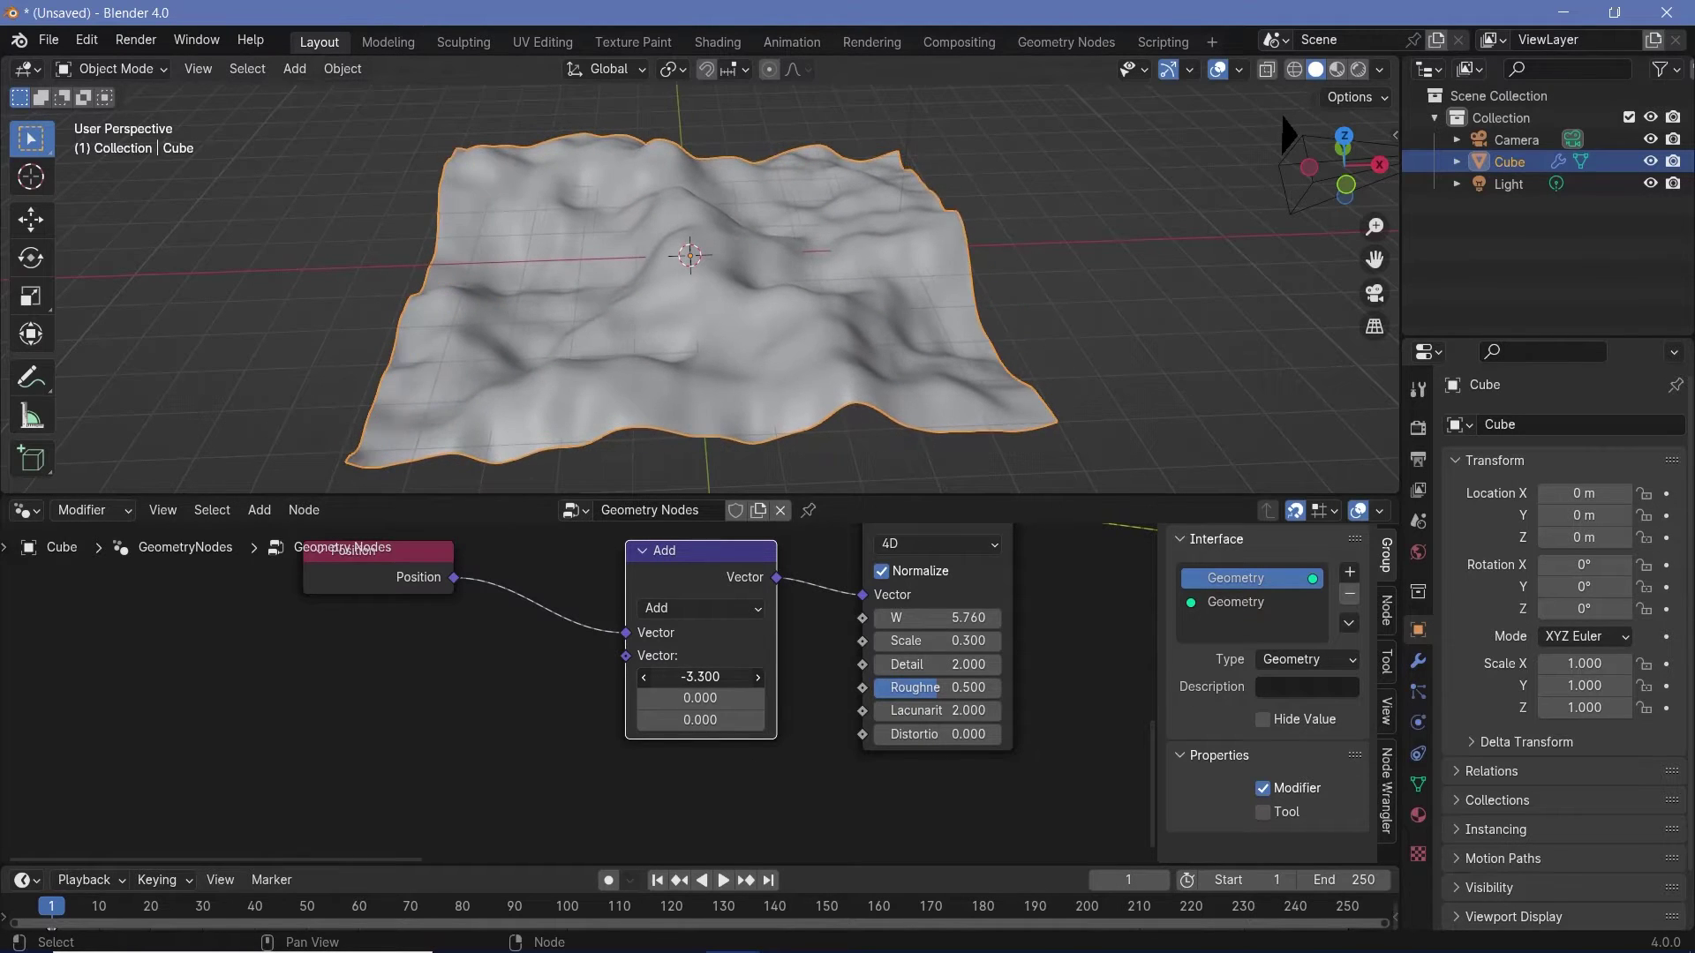
pyautogui.moveTo(700, 677); pyautogui.dragTo(213, 676)
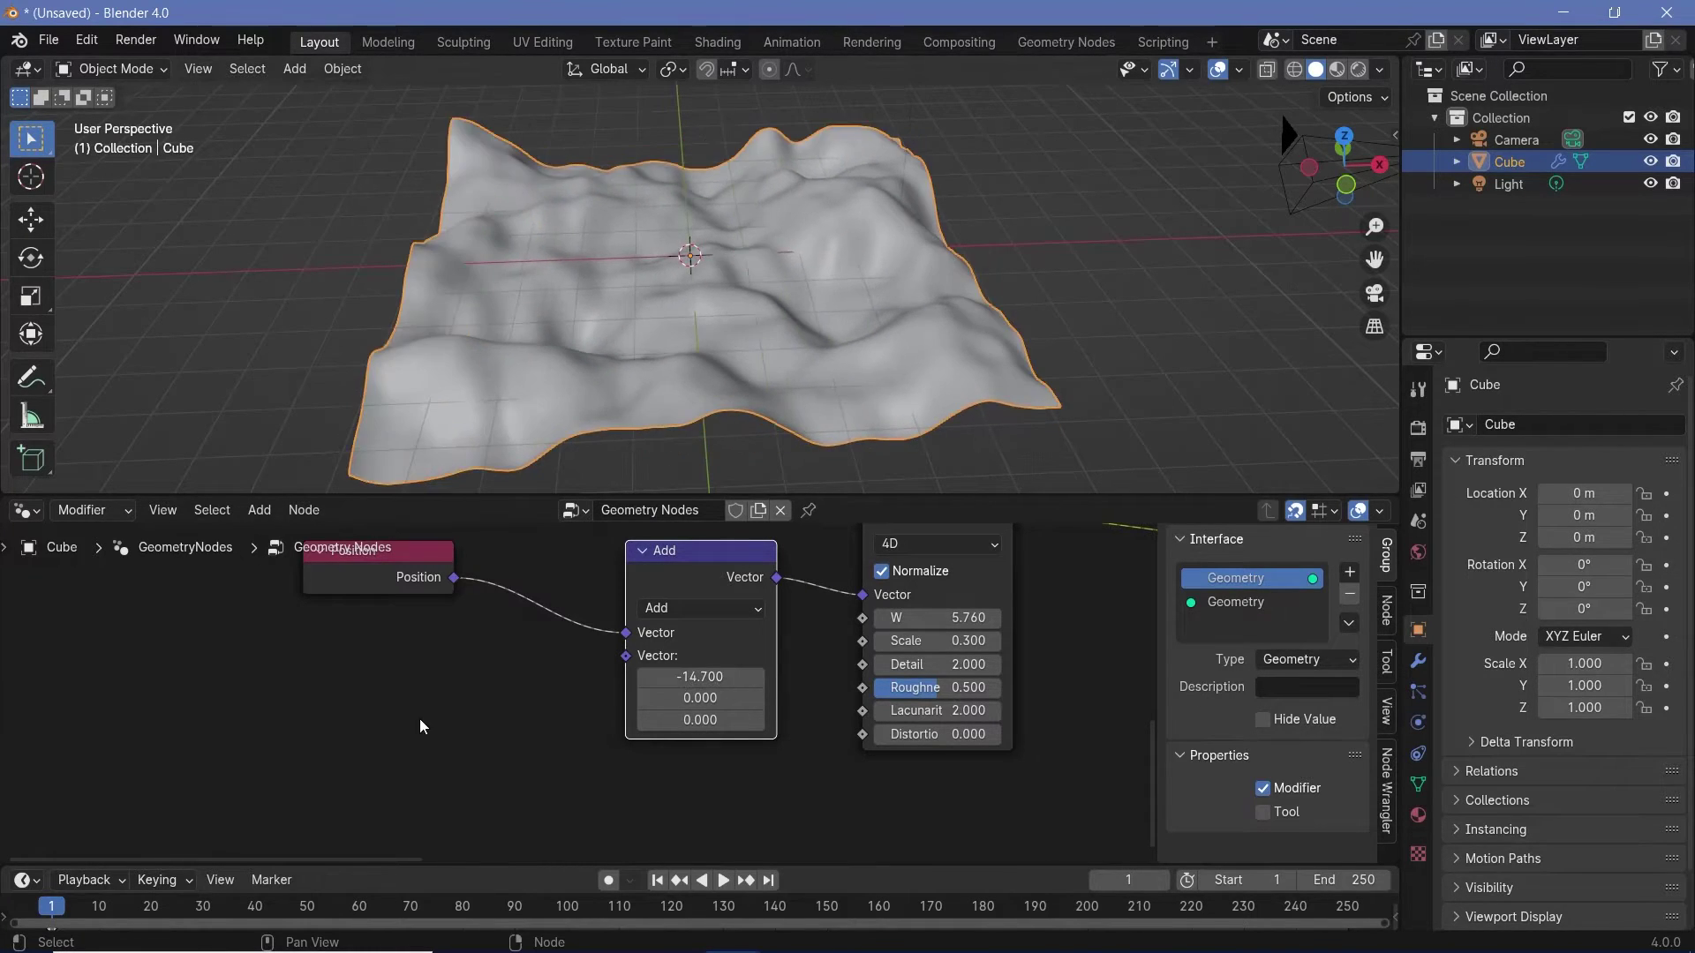
pyautogui.moveTo(566, 692); pyautogui.dragTo(663, 741, button='middle')
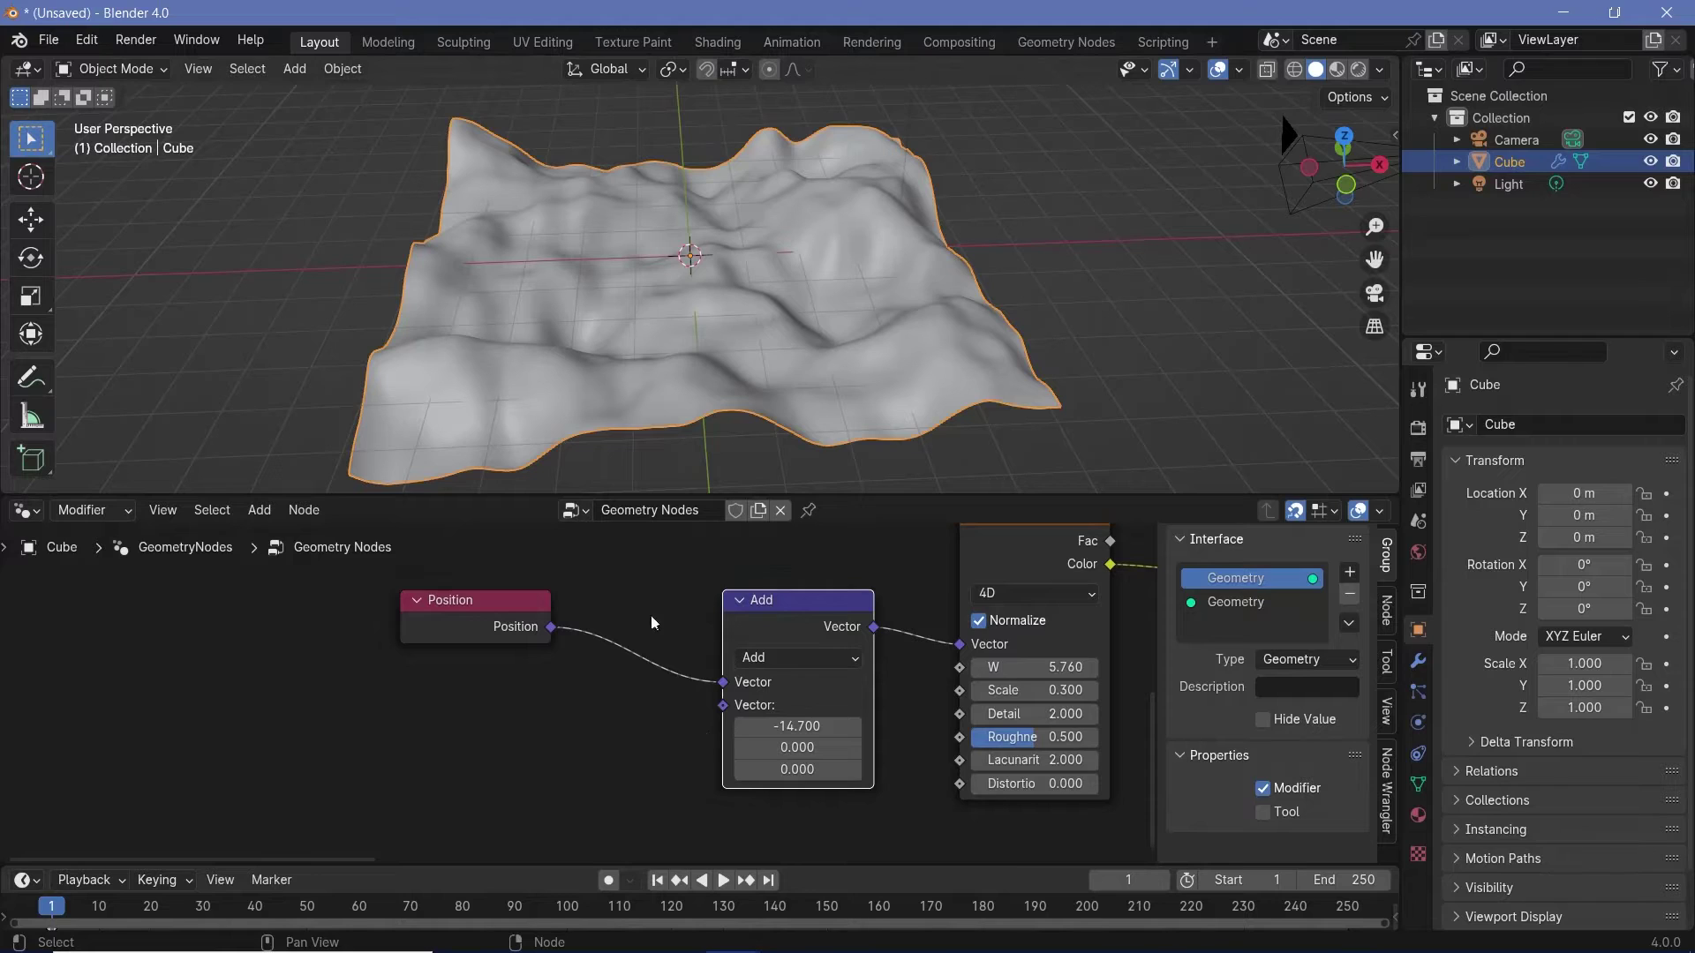
pyautogui.moveTo(885, 624); pyautogui.dragTo(784, 703, button='middle')
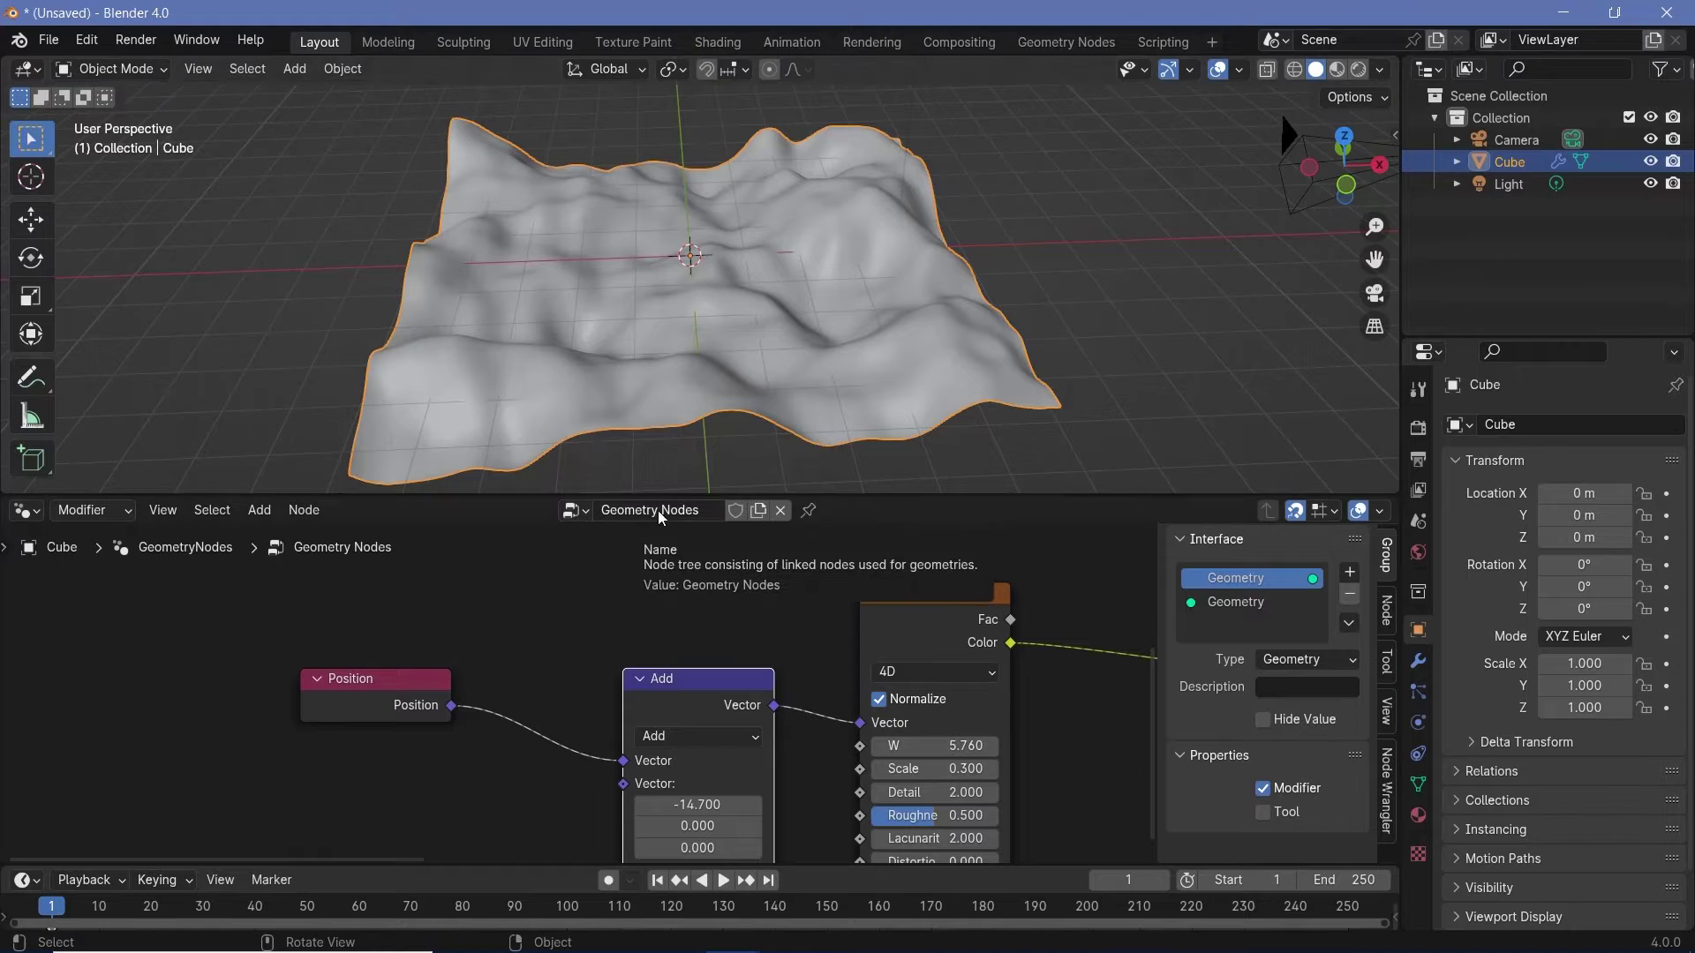
# Add a Math node below the Position node and set its operation to Sine.
pyautogui.scroll(-2, 629, 672)
pyautogui.moveTo(631, 674); pyautogui.dragTo(732, 625, button='middle')
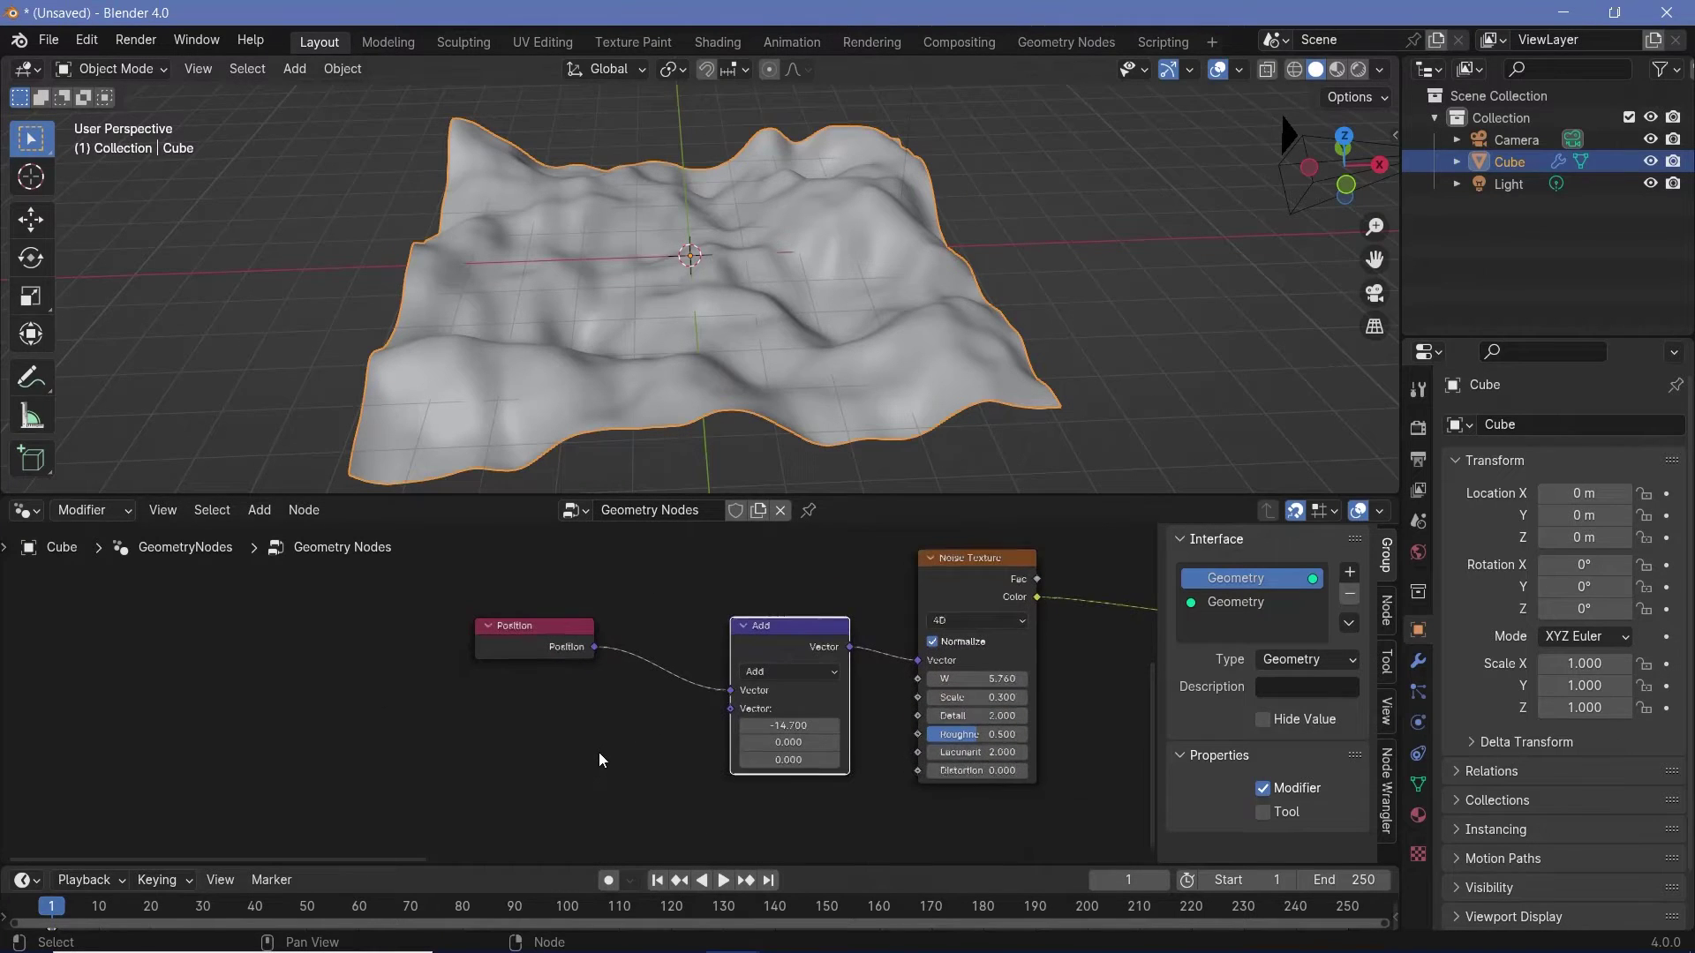
pyautogui.scroll(1, 601, 758)
pyautogui.hotkey('shift', 'a')
pyautogui.moveTo(600, 759)
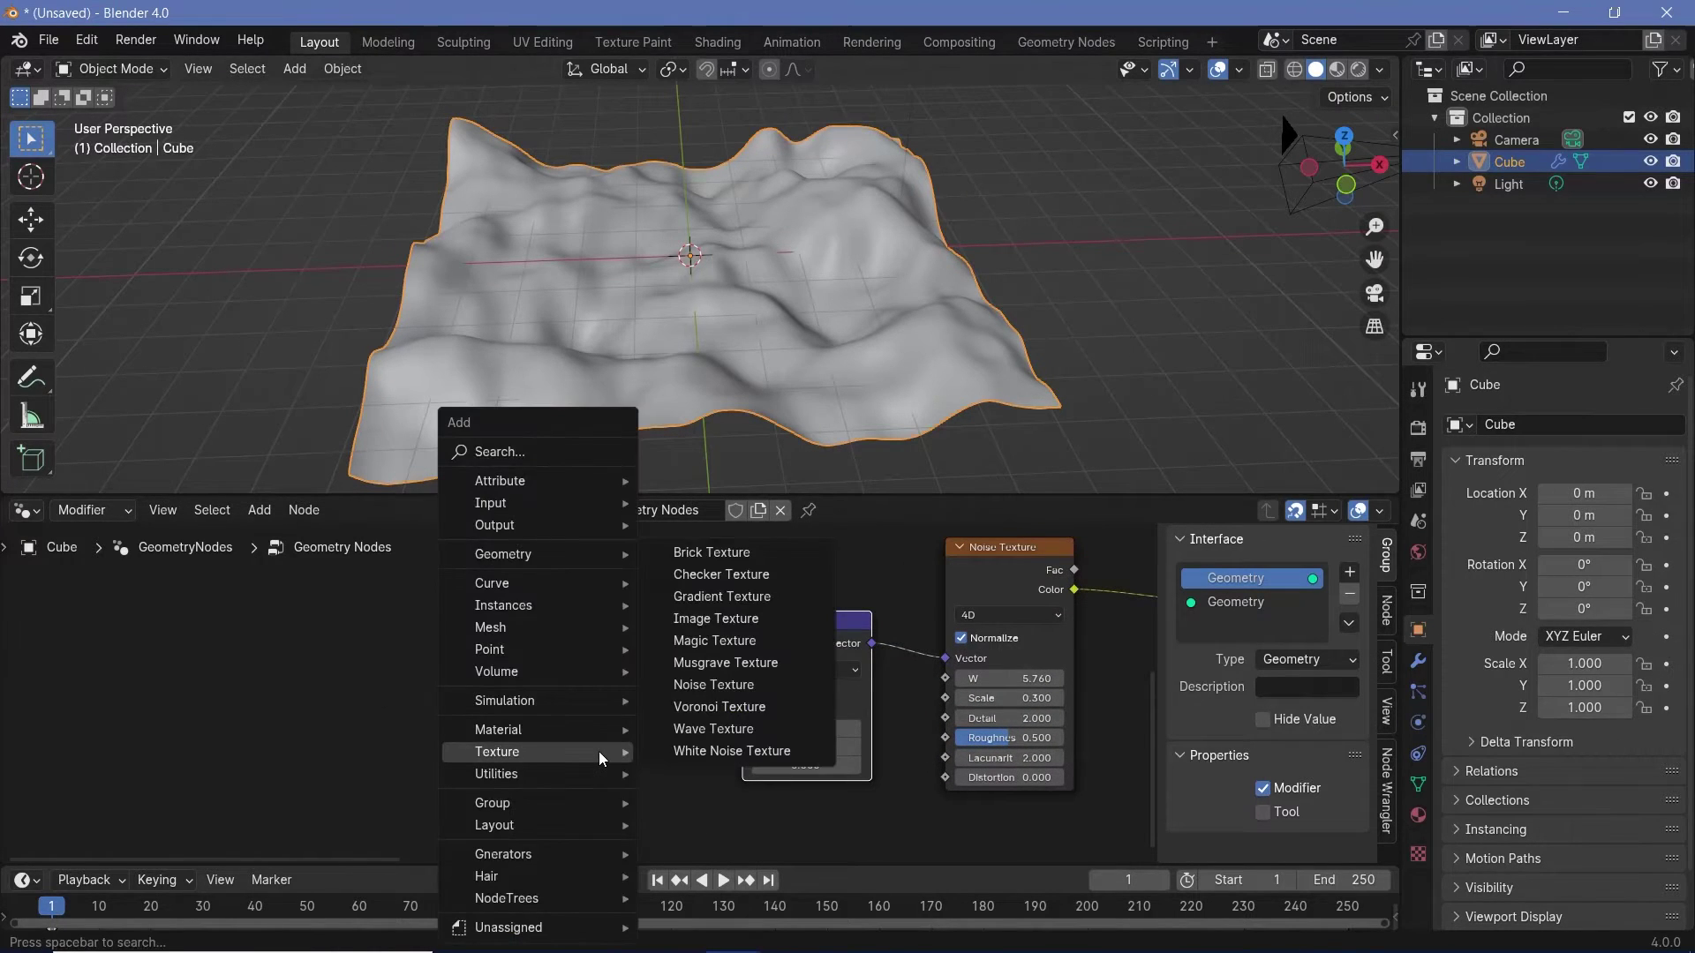
pyautogui.write('math')
pyautogui.click(707, 720)
pyautogui.click(505, 738)
pyautogui.moveTo(618, 792); pyautogui.dragTo(621, 730, button='middle')
pyautogui.click(584, 736)
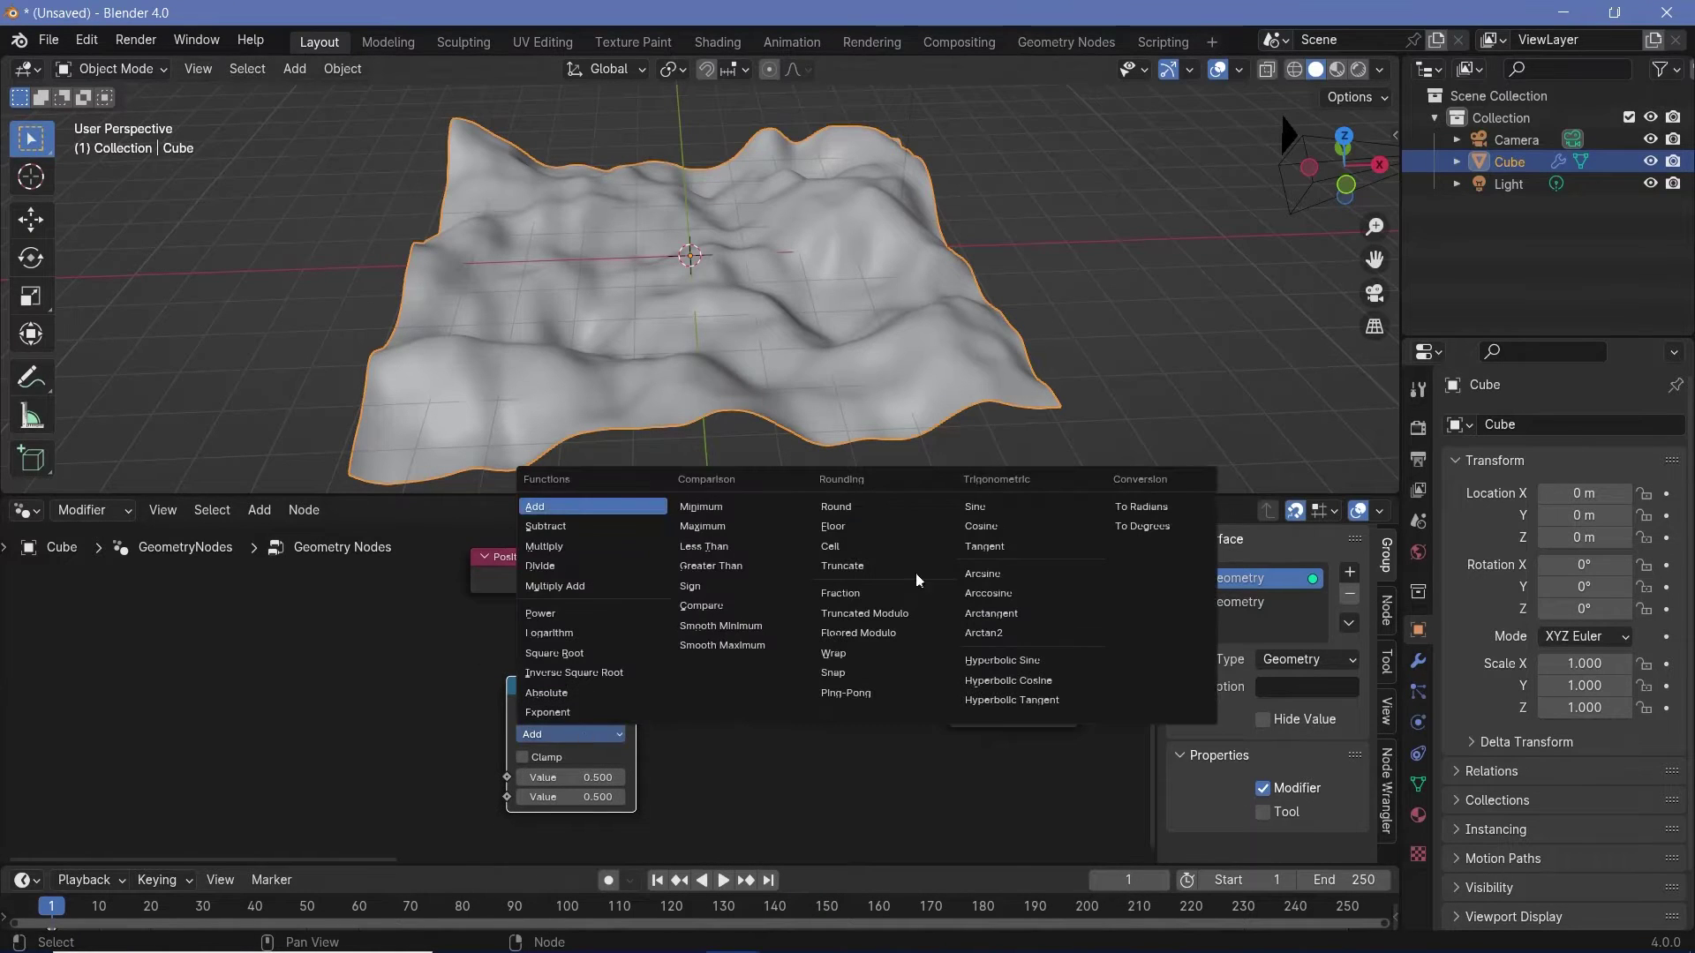
pyautogui.click(967, 508)
# Duplicate the Sine node directly below the original and change the copy's operation to Cosine.
pyautogui.hotkey('shift', 'd')
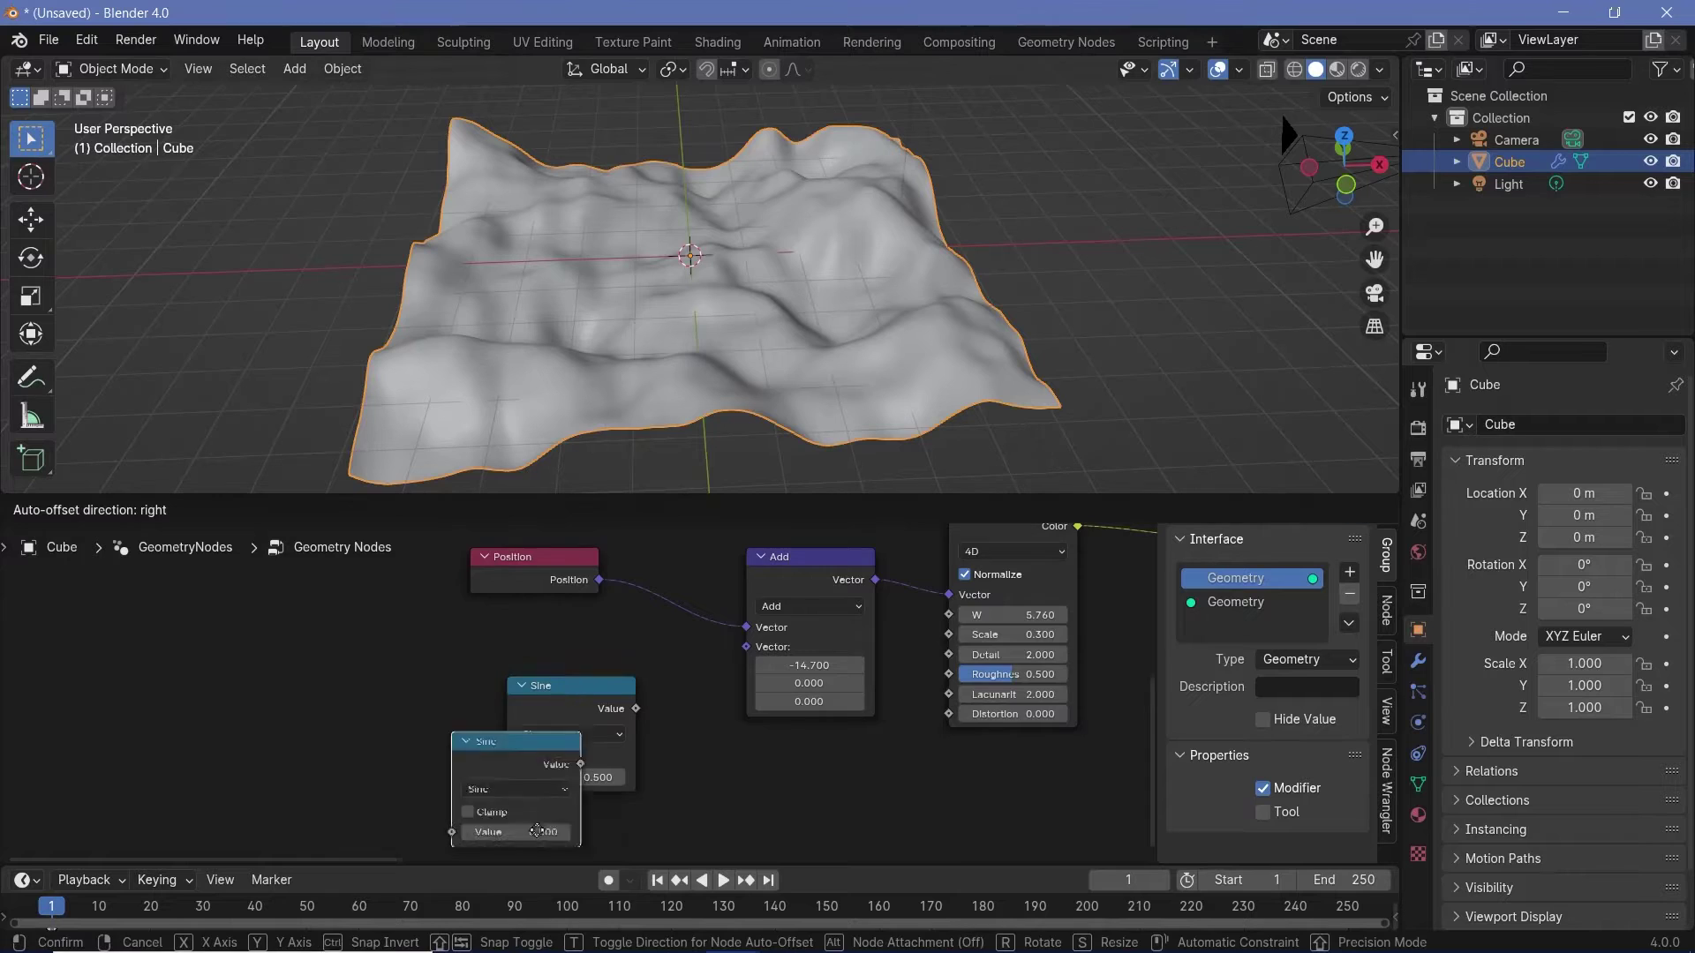
pyautogui.click(565, 737)
pyautogui.click(571, 773)
pyautogui.click(971, 570)
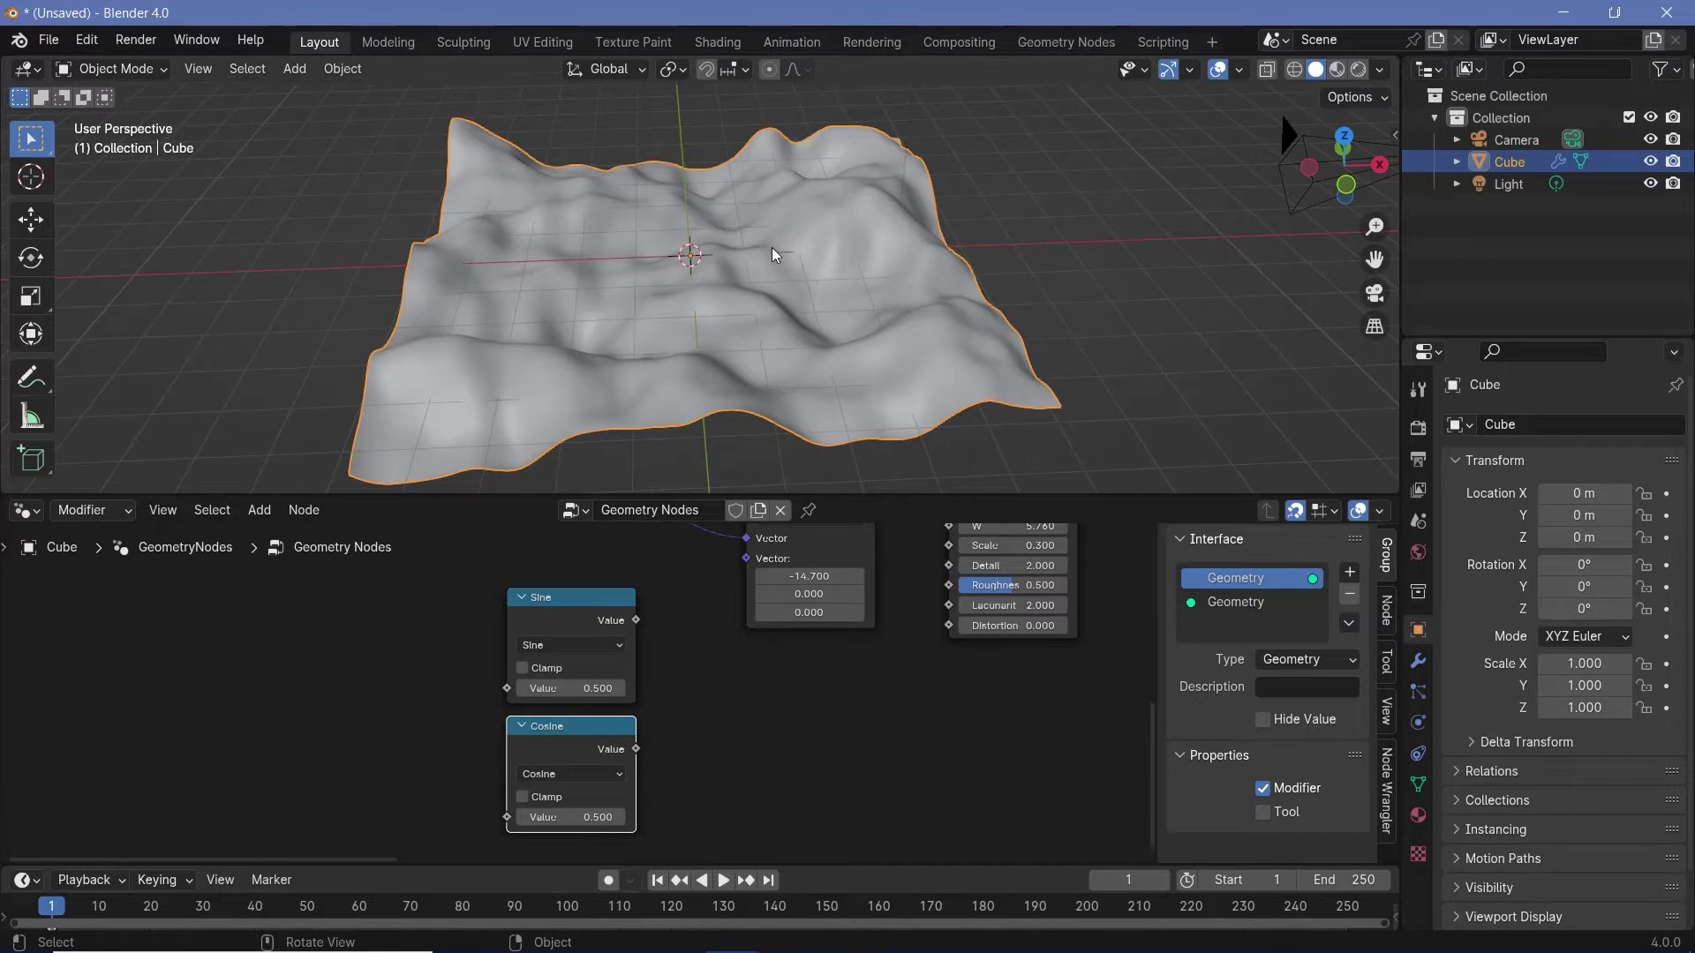
# Select the Sine and Cosine nodes together.
pyautogui.scroll(-2, 618, 723)
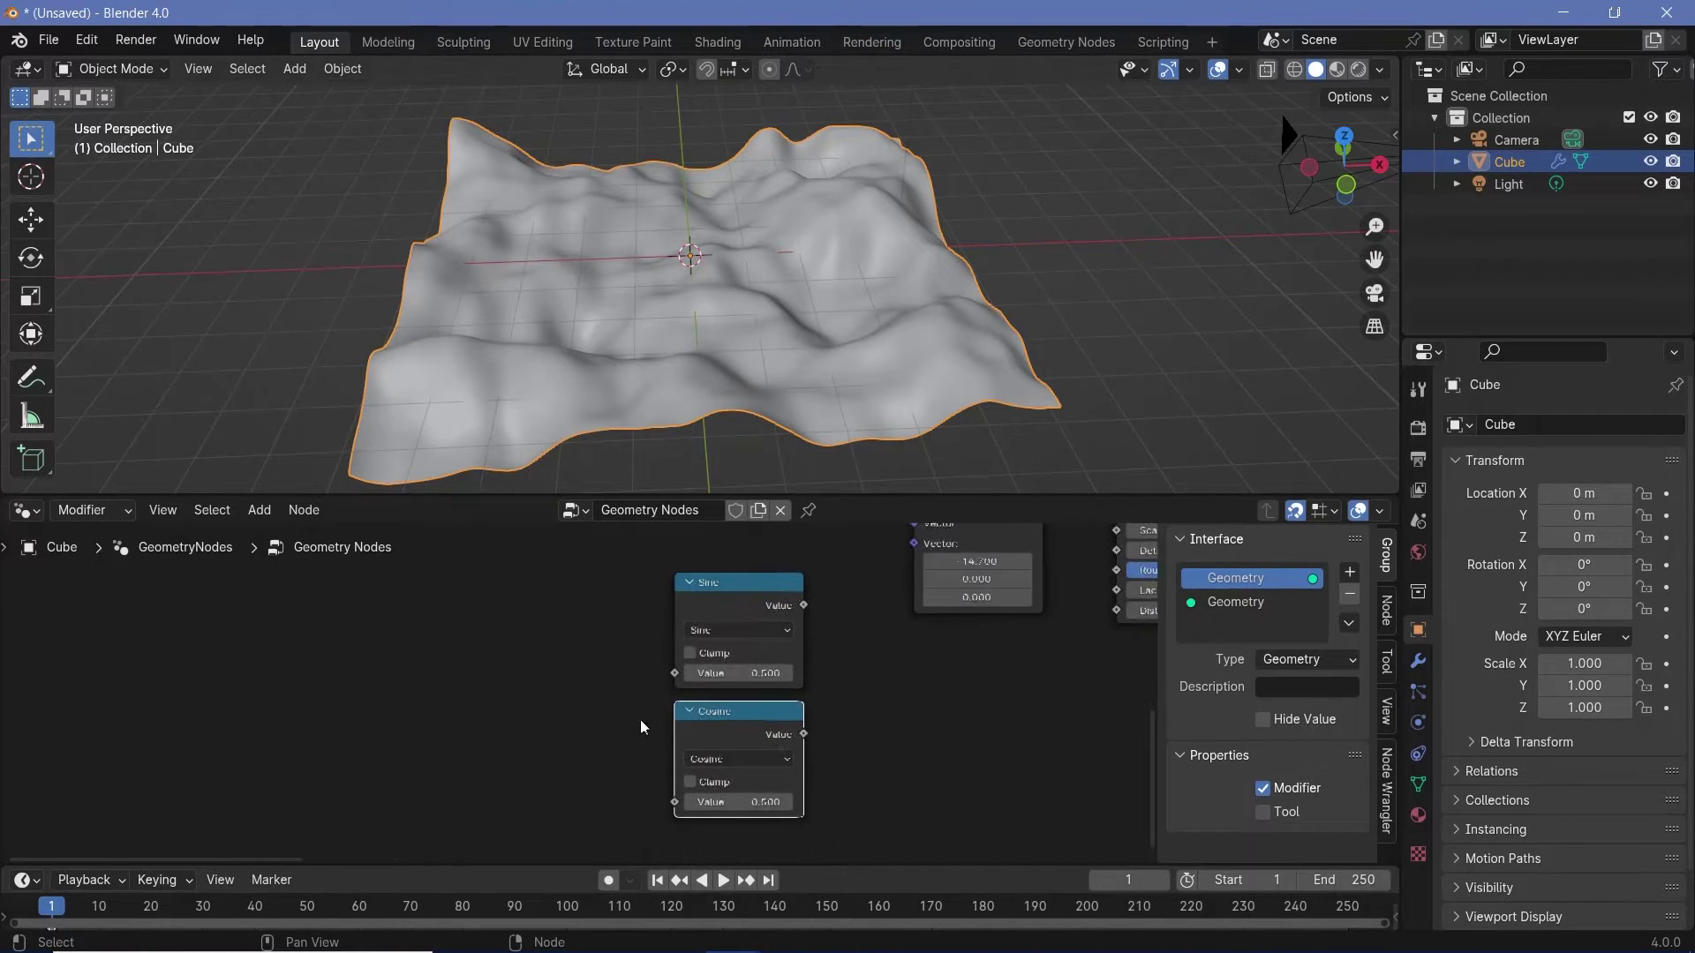
pyautogui.moveTo(784, 764); pyautogui.dragTo(642, 625)
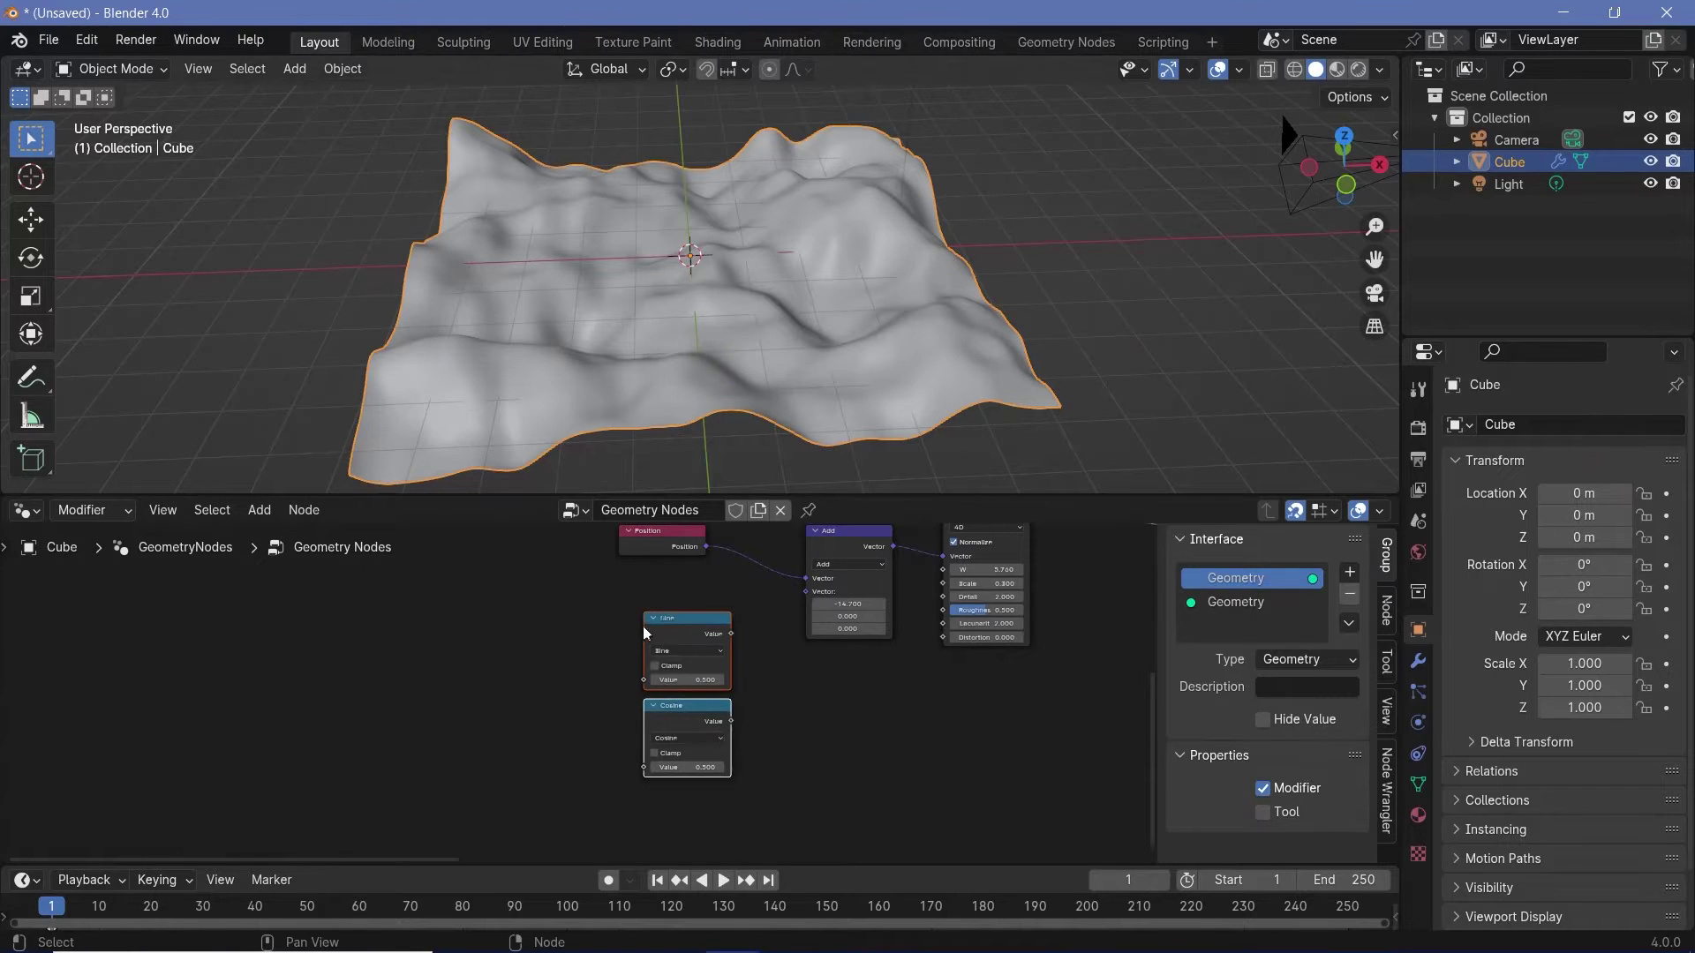
pyautogui.scroll(2, 759, 684)
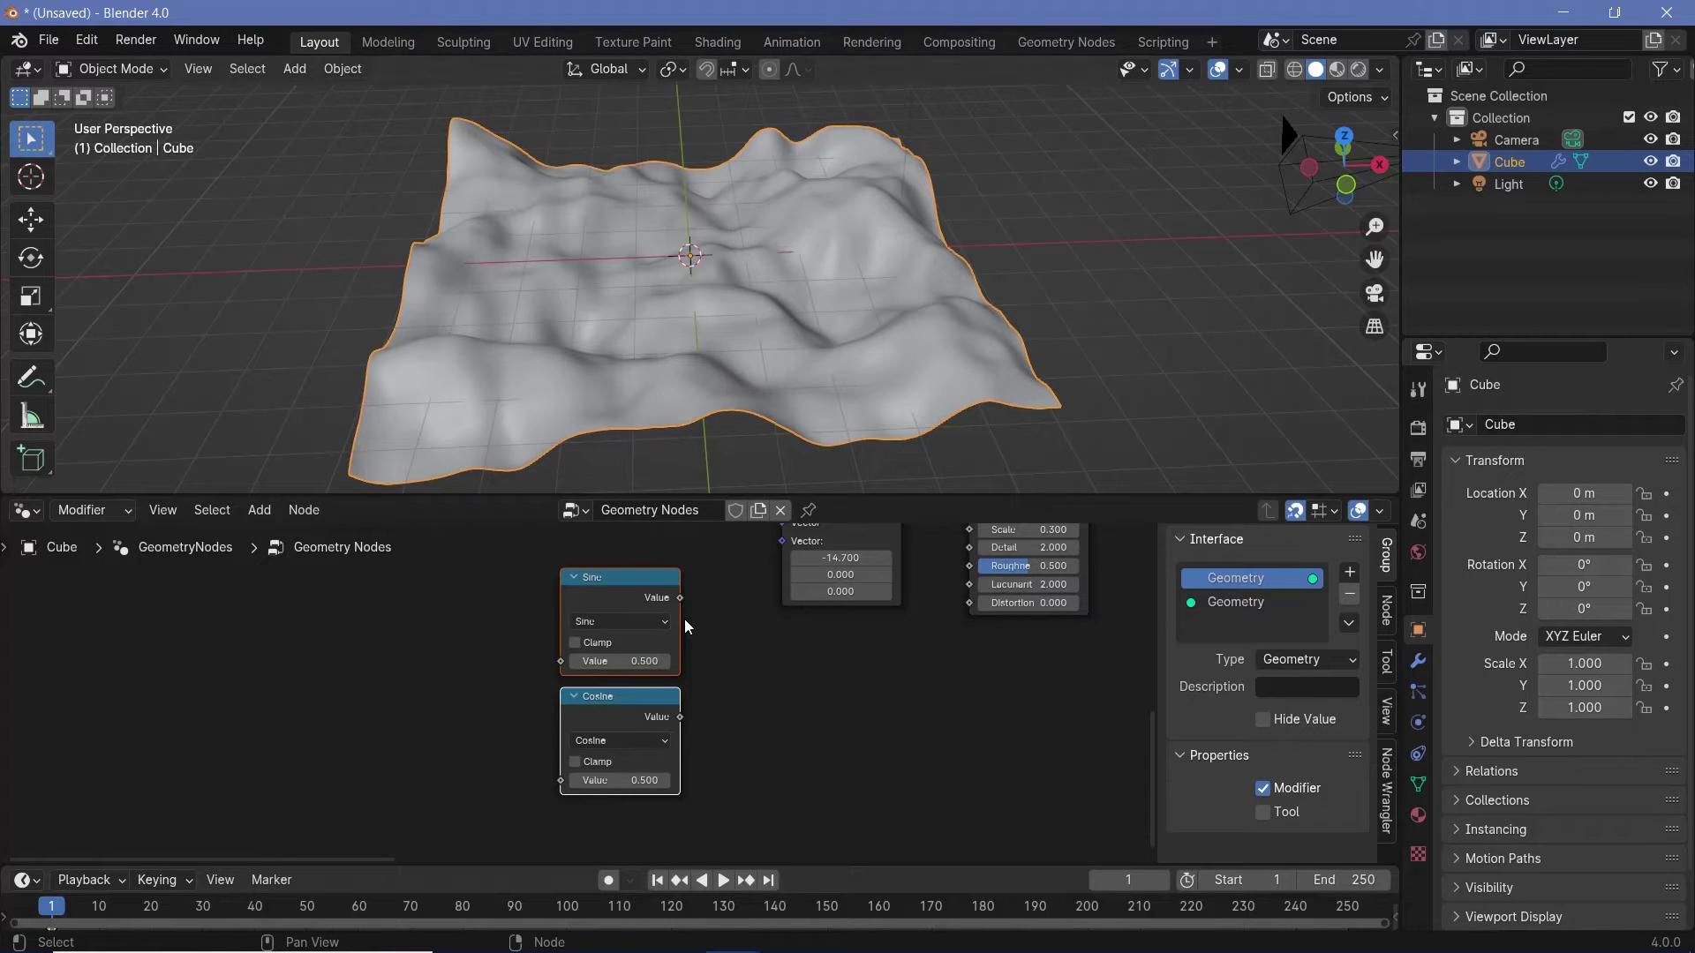
pyautogui.scroll(-5, 685, 620)
pyautogui.moveTo(756, 667); pyautogui.dragTo(707, 726, button='middle')
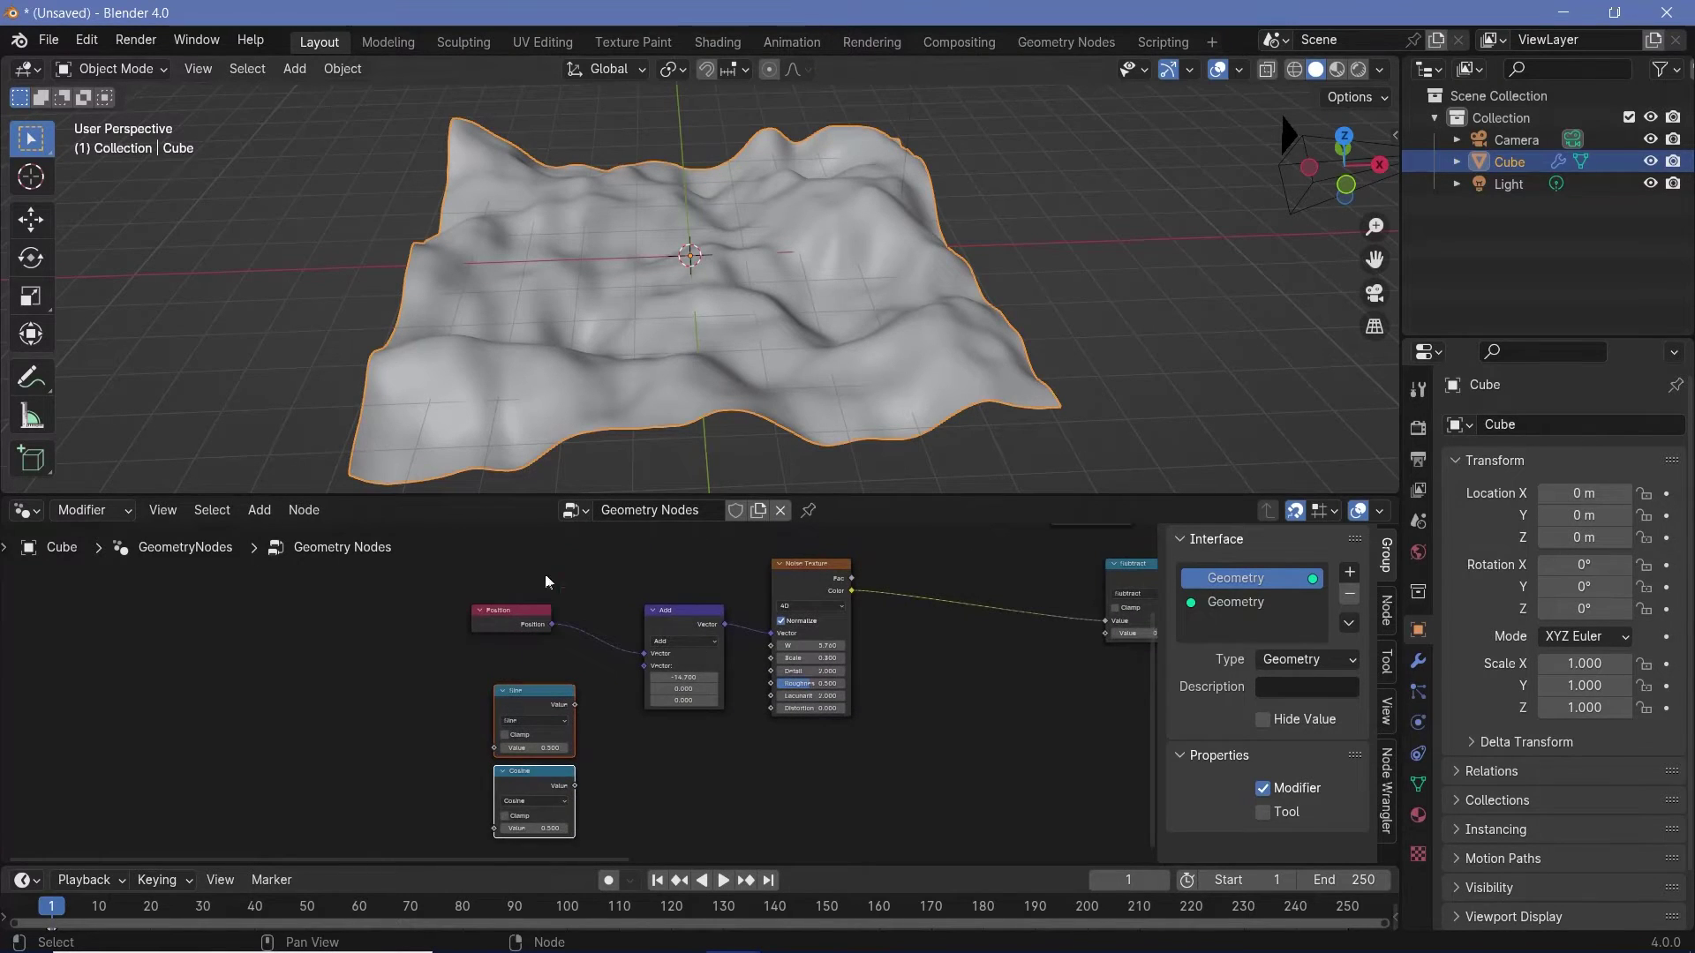
pyautogui.scroll(2, 592, 750)
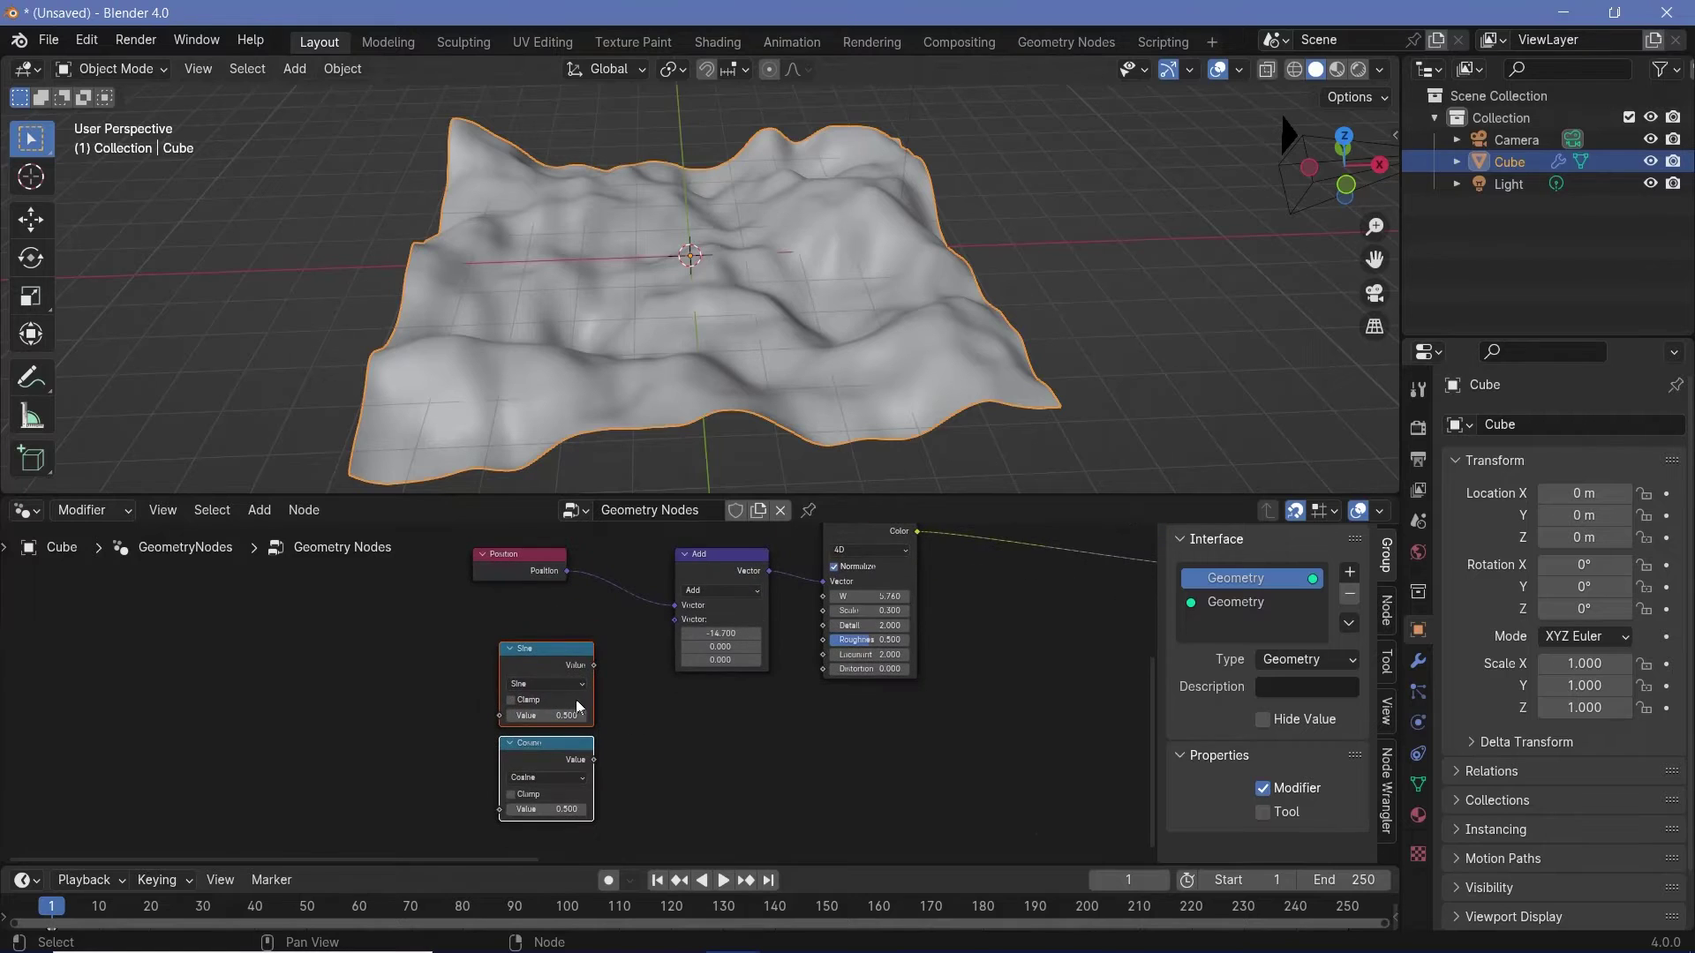
# Disconnect the vector Add node from the Noise Texture and move the Sine and Cosine nodes between them.
pyautogui.moveTo(565, 675); pyautogui.dragTo(484, 688)
pyautogui.moveTo(452, 545); pyautogui.dragTo(451, 603)
pyautogui.moveTo(822, 595); pyautogui.dragTo(713, 645, button='middle')
pyautogui.keyDown('ctrl'); pyautogui.moveTo(620, 605); pyautogui.dragTo(637, 662, button='right'); pyautogui.keyUp('ctrl')
pyautogui.moveTo(246, 754); pyautogui.dragTo(497, 752)
# Add a Combine XYZ node feeding the Noise Texture's Vector, with Sine linked to X and Cosine to Y.
pyautogui.hotkey('shift', 'a')
pyautogui.write('combin')
pyautogui.press('Return')
pyautogui.click(601, 652)
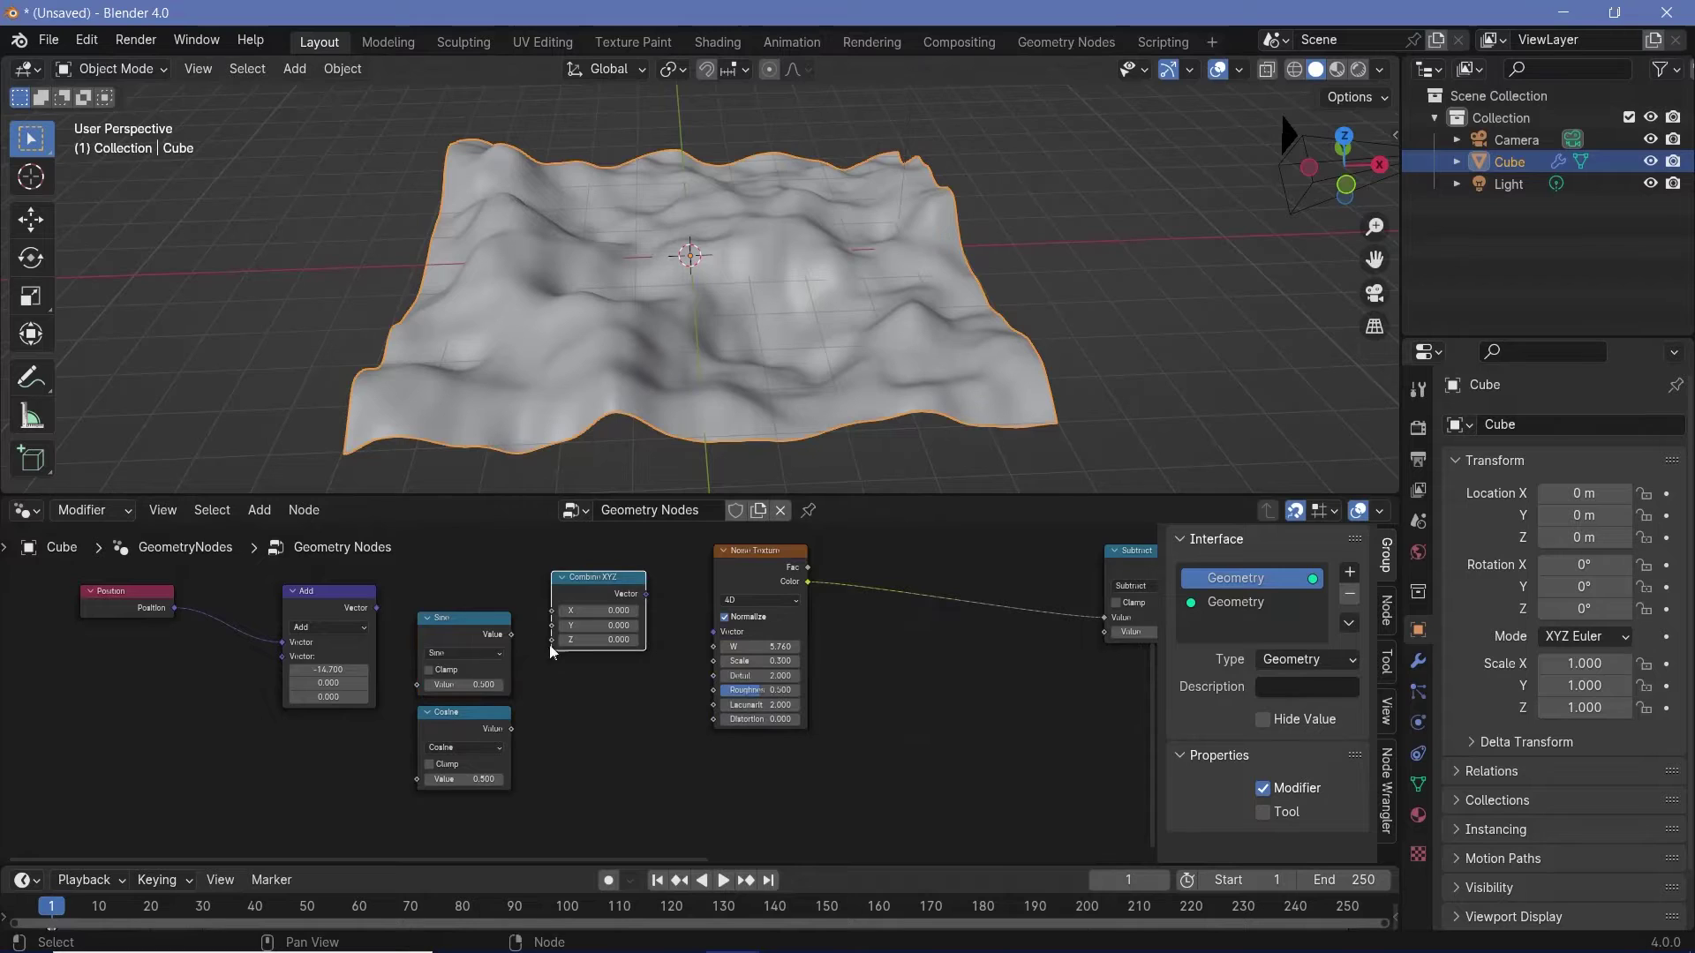
pyautogui.scroll(2, 580, 689)
pyautogui.moveTo(671, 559); pyautogui.dragTo(763, 610)
pyautogui.moveTo(545, 672); pyautogui.dragTo(618, 694, button='middle')
pyautogui.moveTo(559, 636); pyautogui.dragTo(615, 603)
pyautogui.moveTo(559, 764); pyautogui.dragTo(614, 623)
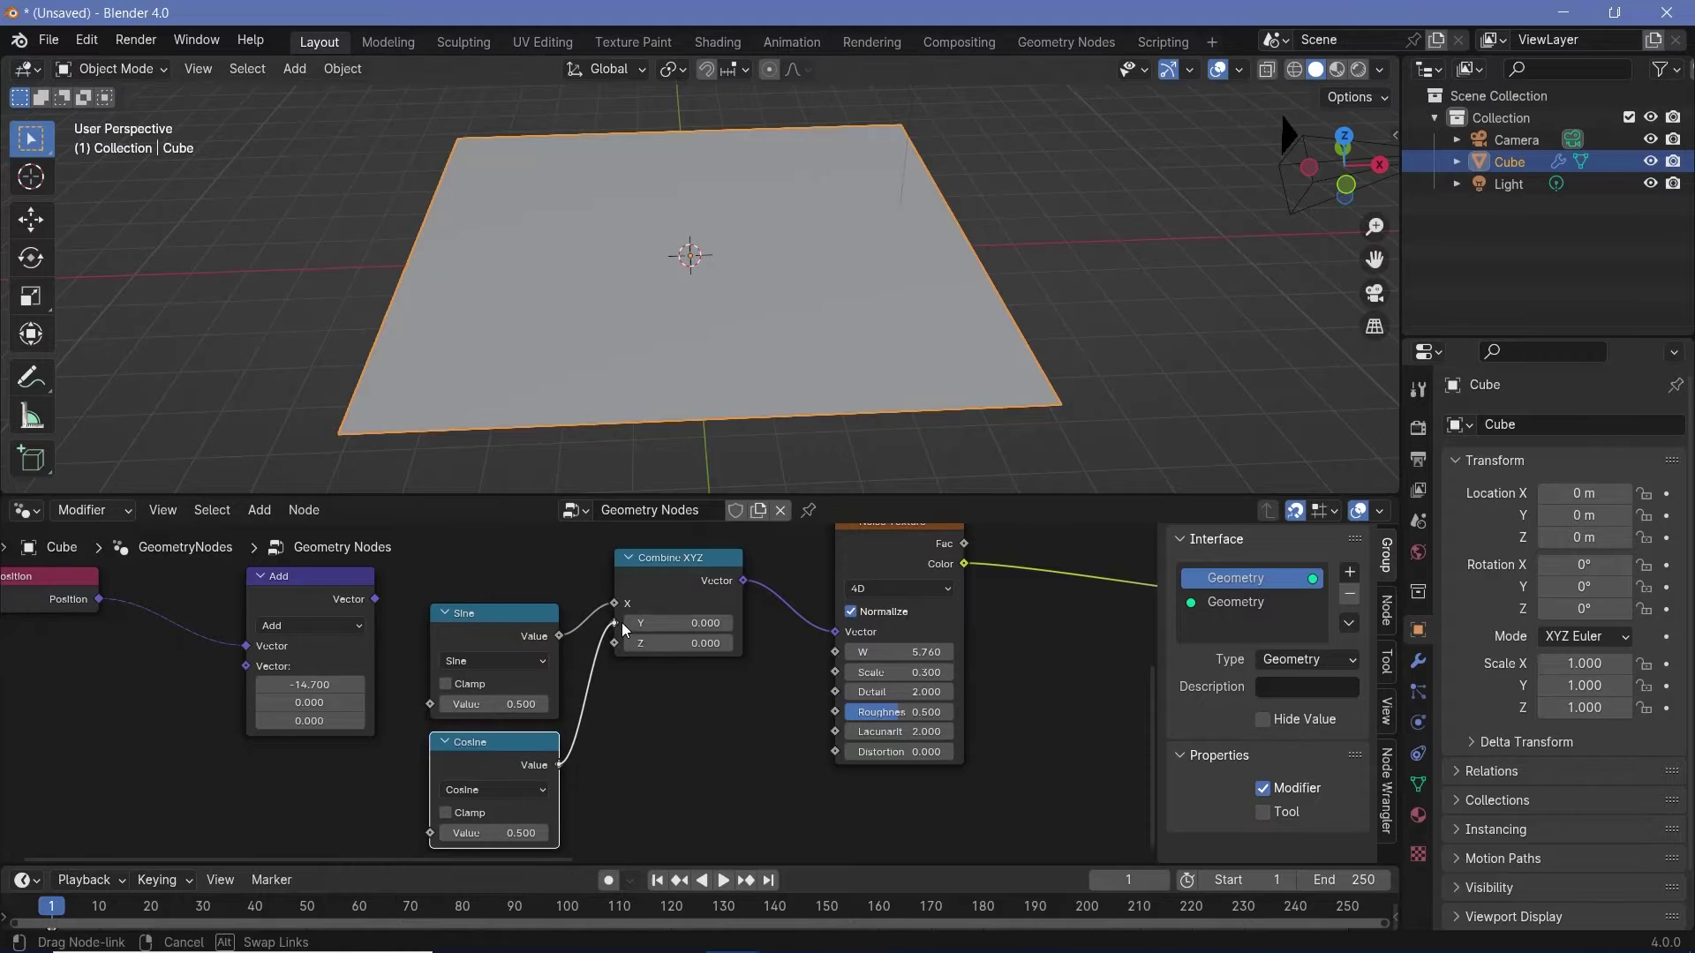
# Move the Position node away from the Add node and insert a Separate XYZ node on its output link.
pyautogui.moveTo(199, 718); pyautogui.dragTo(446, 717, button='middle')
pyautogui.click(281, 596)
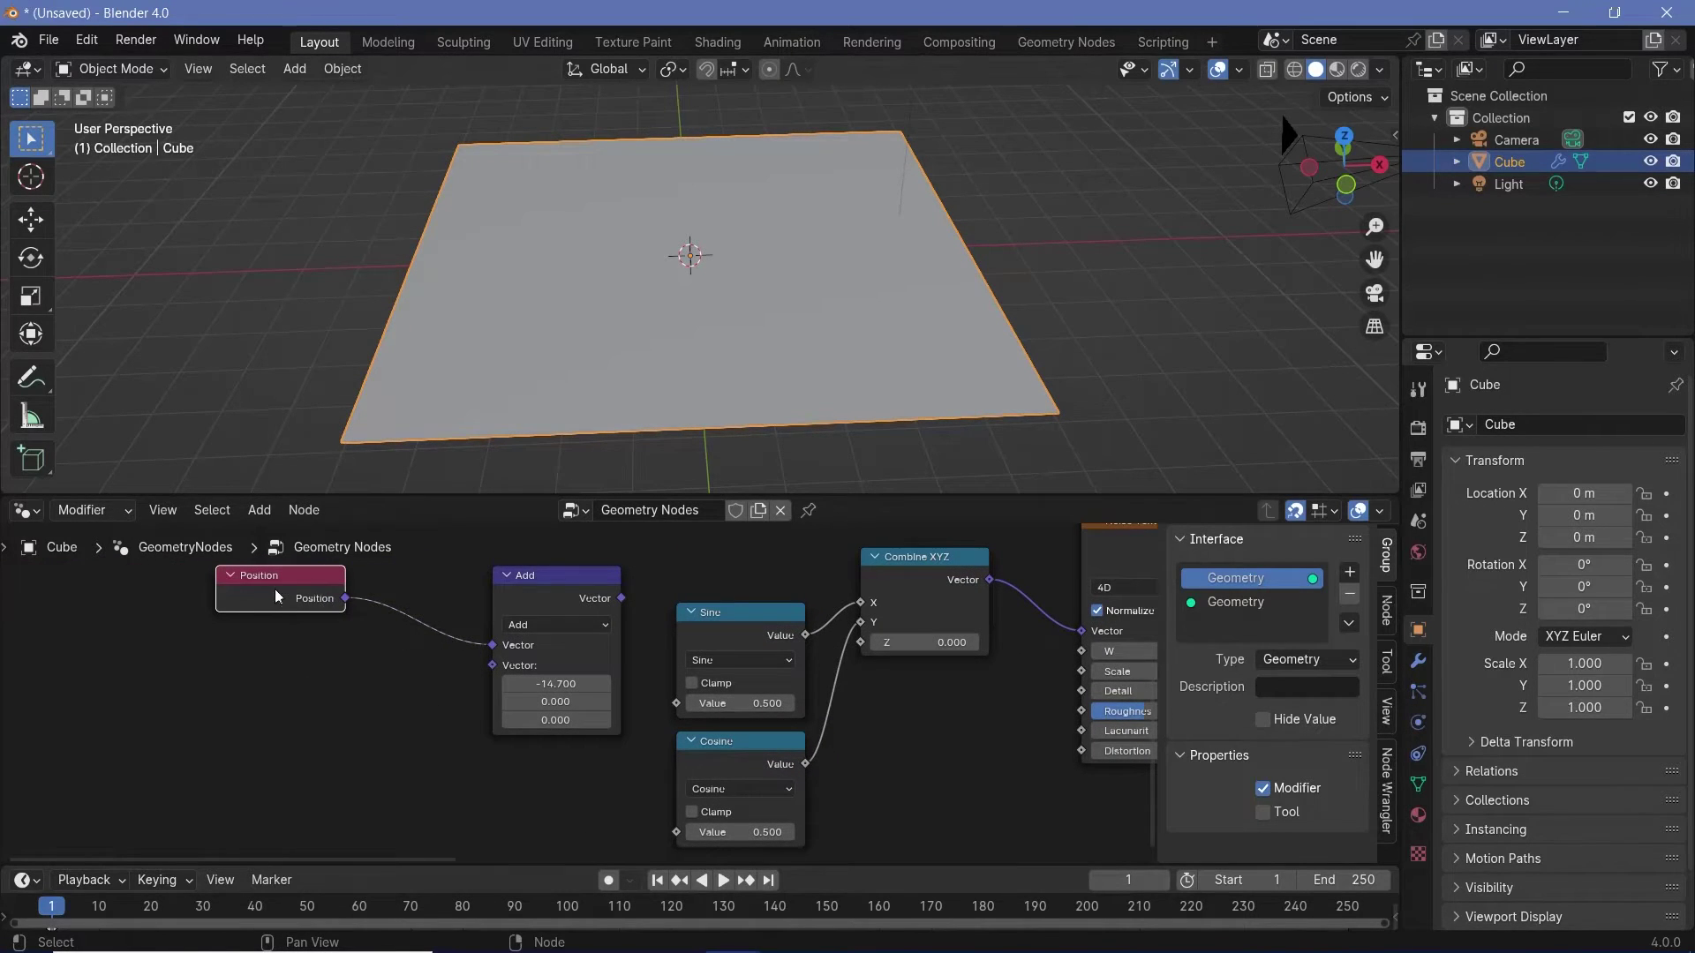
pyautogui.moveTo(268, 589); pyautogui.dragTo(156, 704)
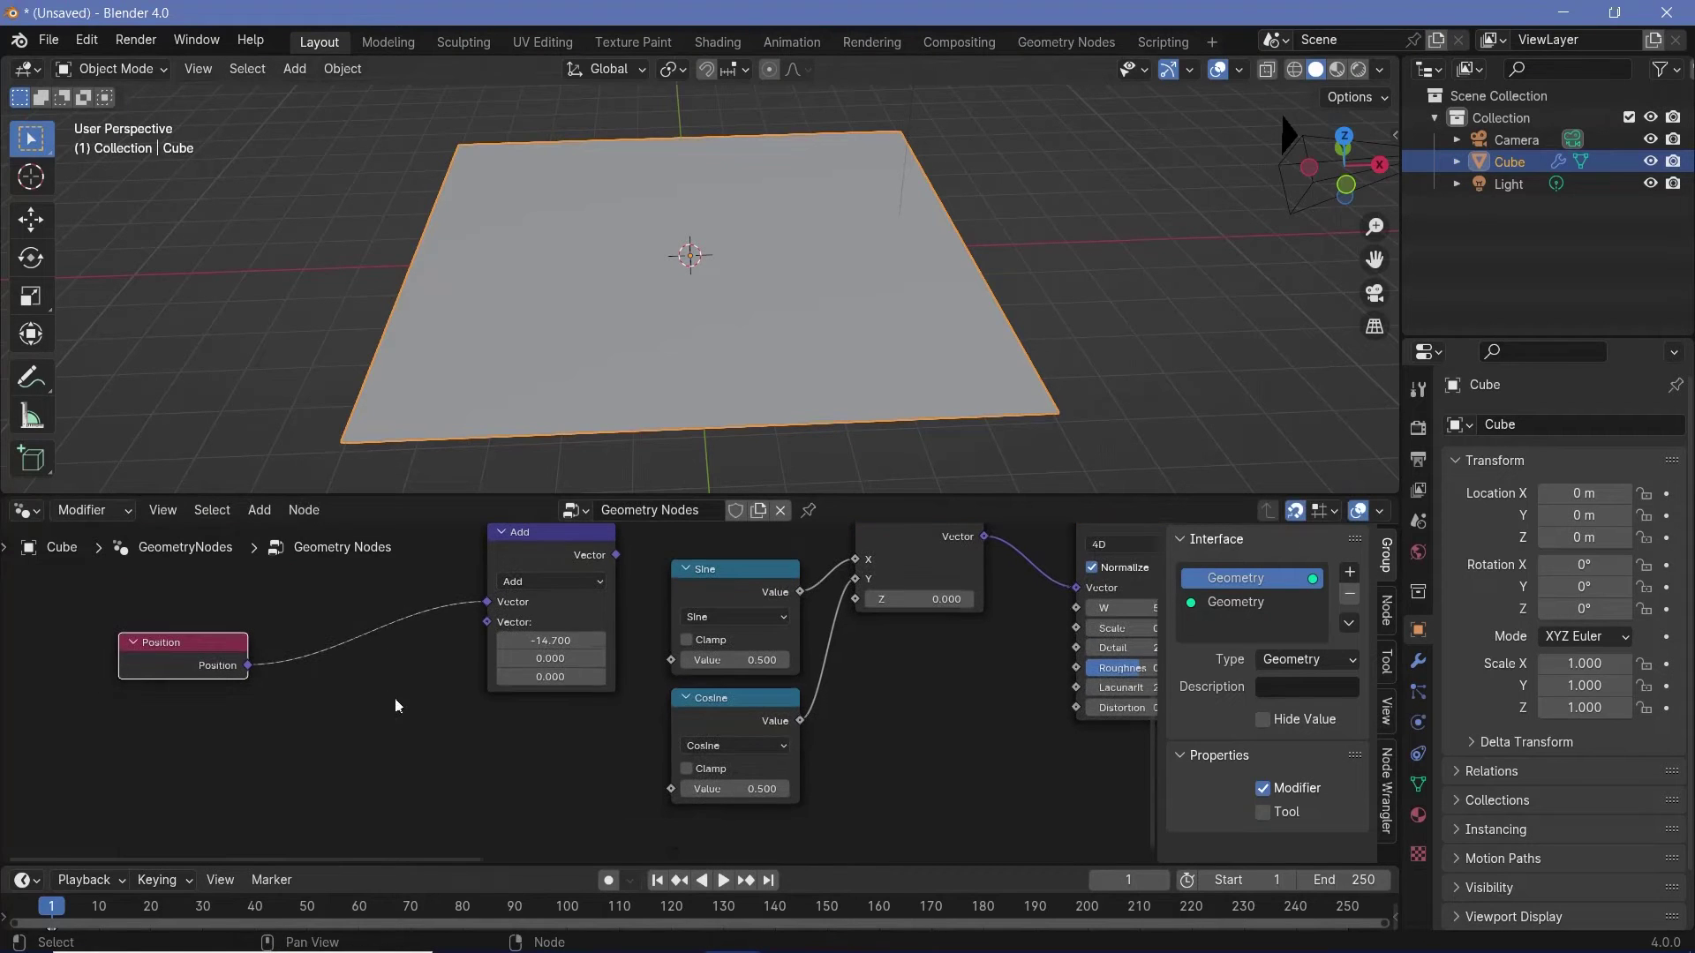
pyautogui.hotkey('shift', 'a')
pyautogui.write('sepa')
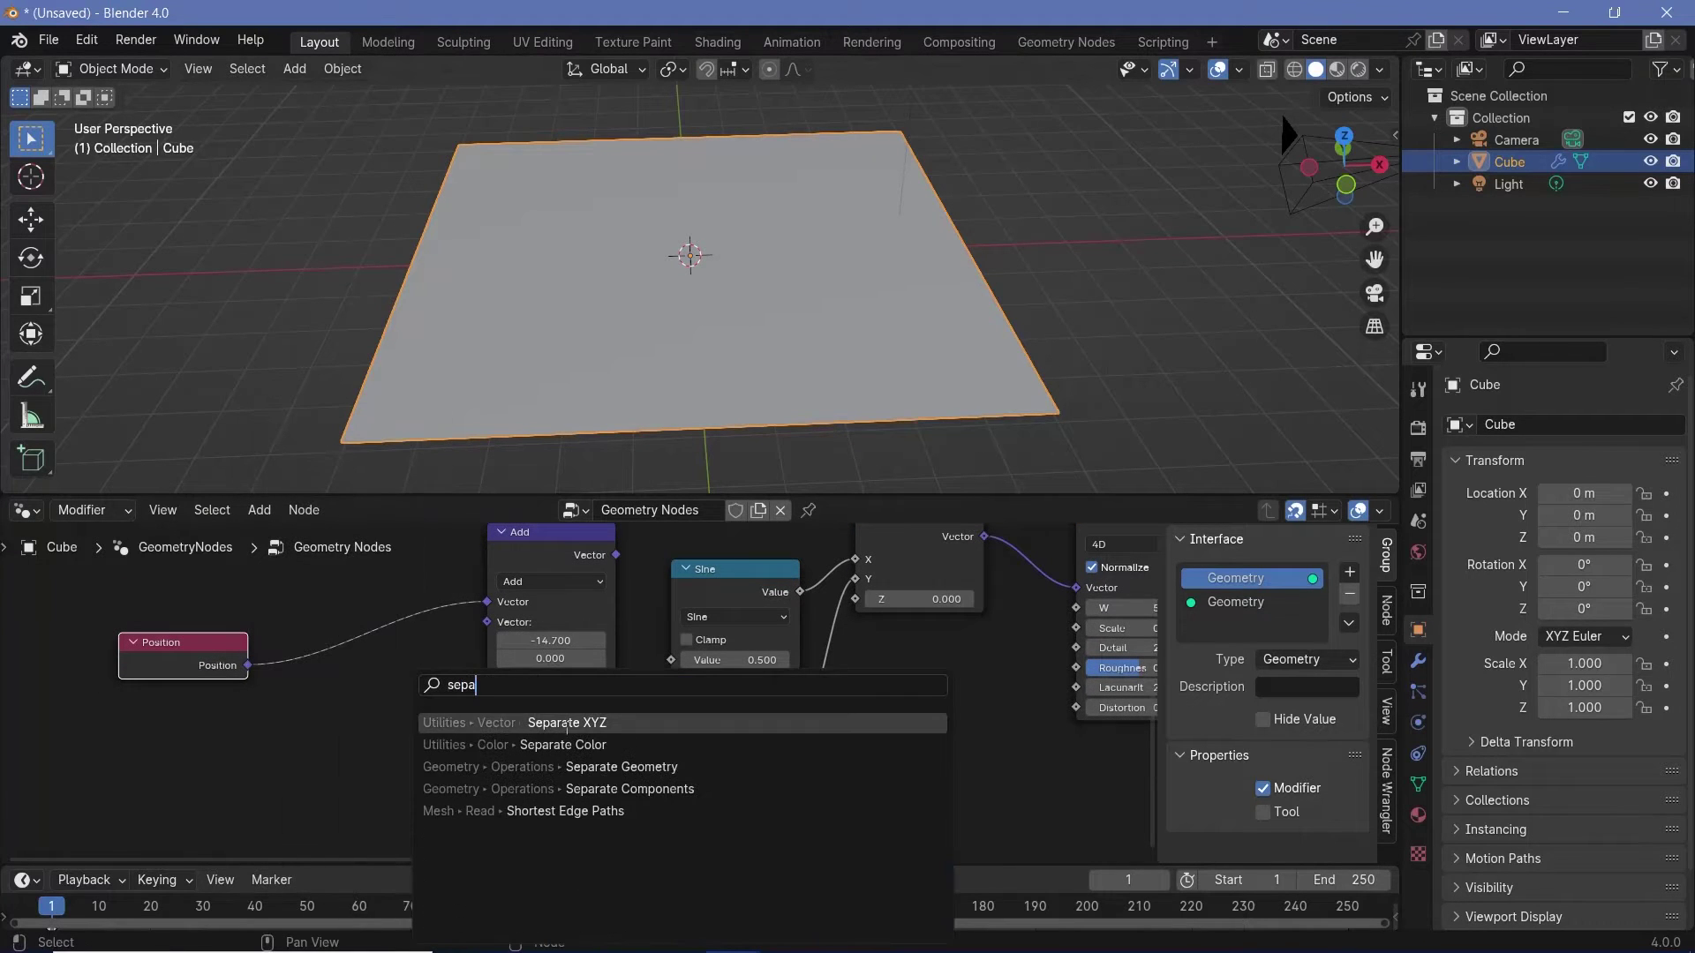
pyautogui.press('Return')
pyautogui.click(372, 678)
# Delete the vector Add node and connect the Separate XYZ node's X output to both Sine and Cosine.
pyautogui.click(594, 553)
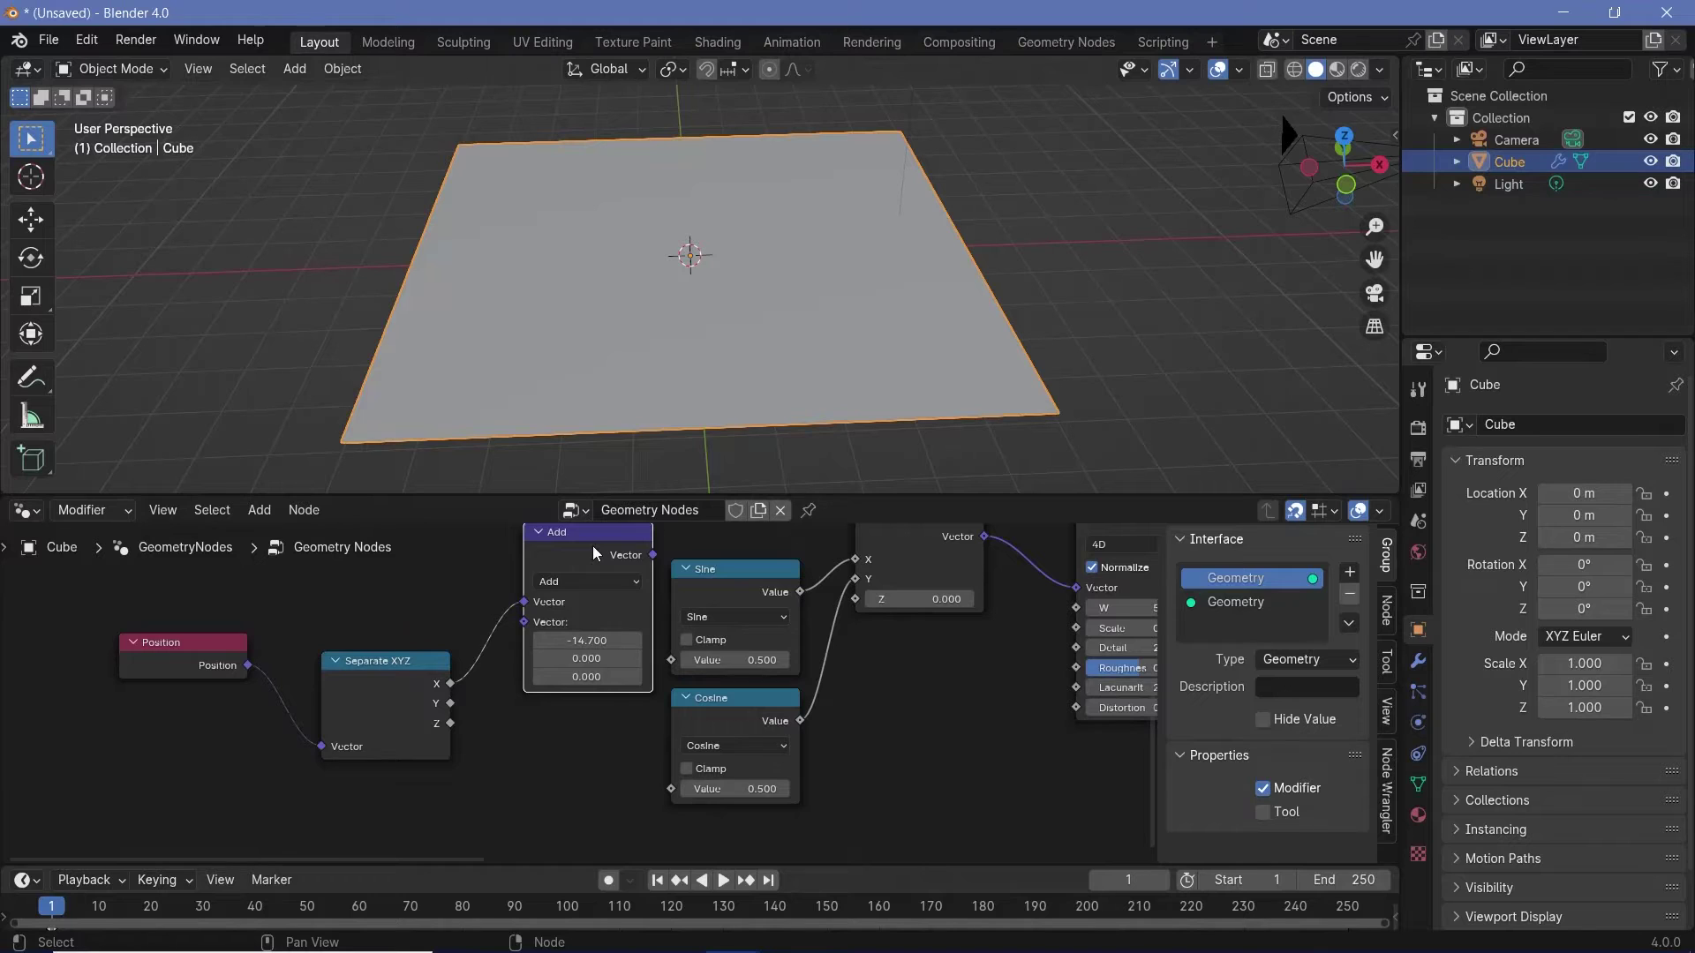
pyautogui.press('x')
pyautogui.moveTo(449, 684); pyautogui.dragTo(711, 660)
pyautogui.press('Escape')
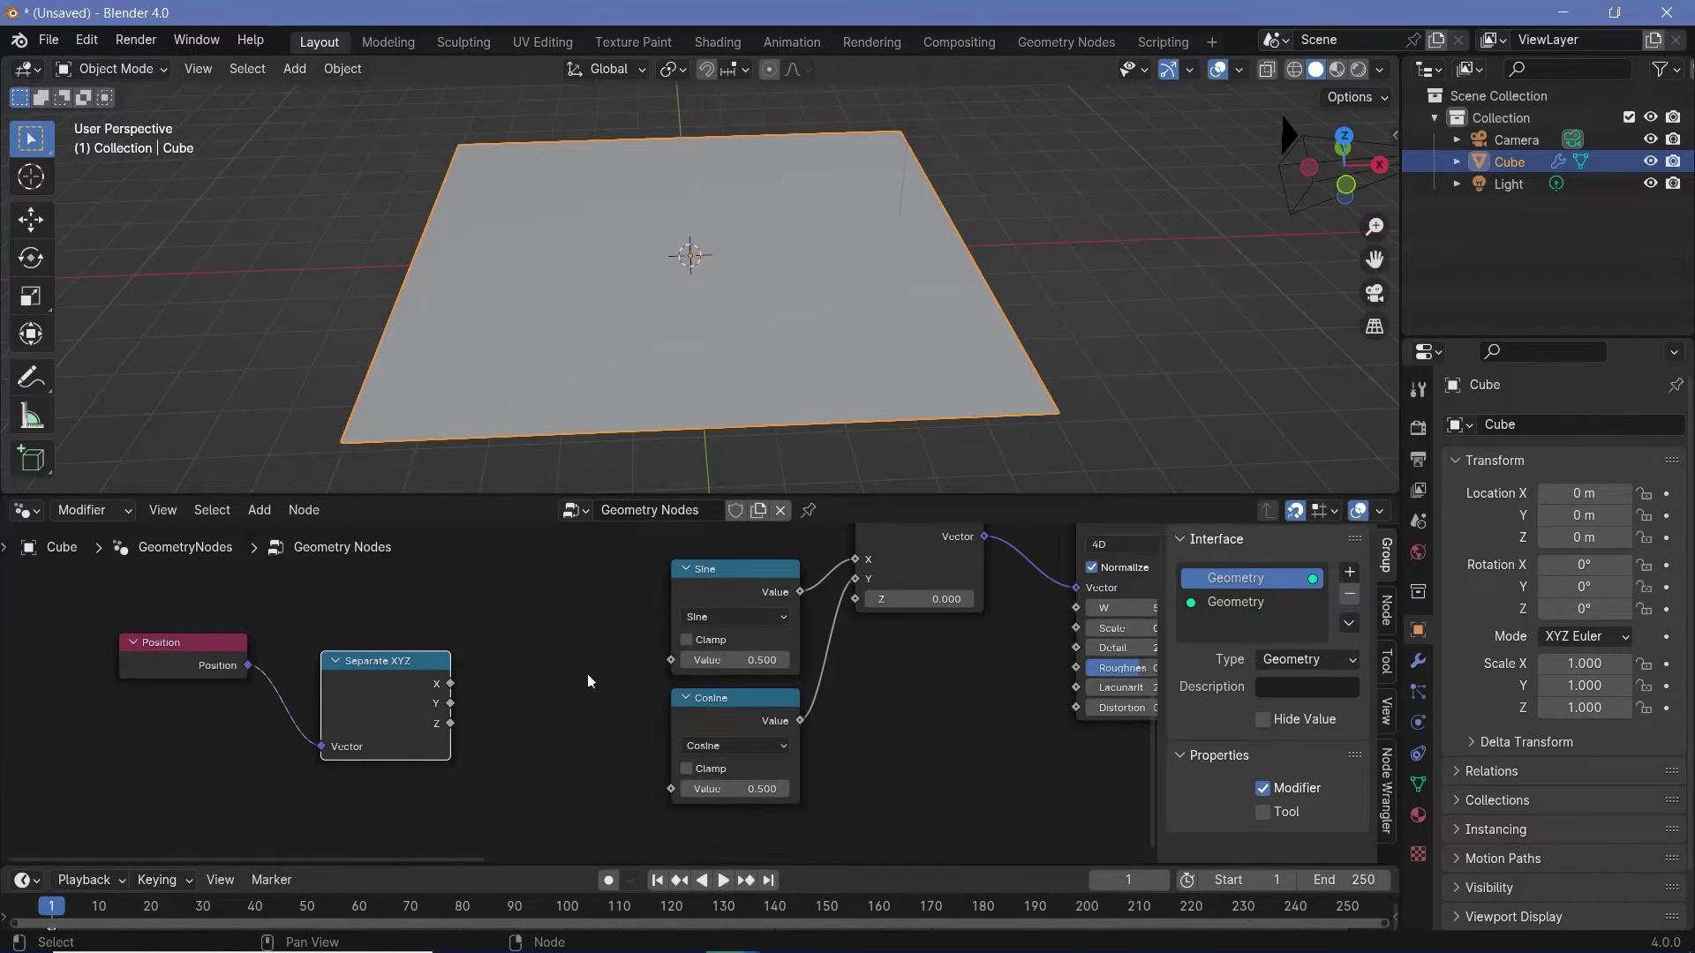
pyautogui.moveTo(450, 683); pyautogui.dragTo(700, 665)
pyautogui.moveTo(450, 683); pyautogui.dragTo(687, 792)
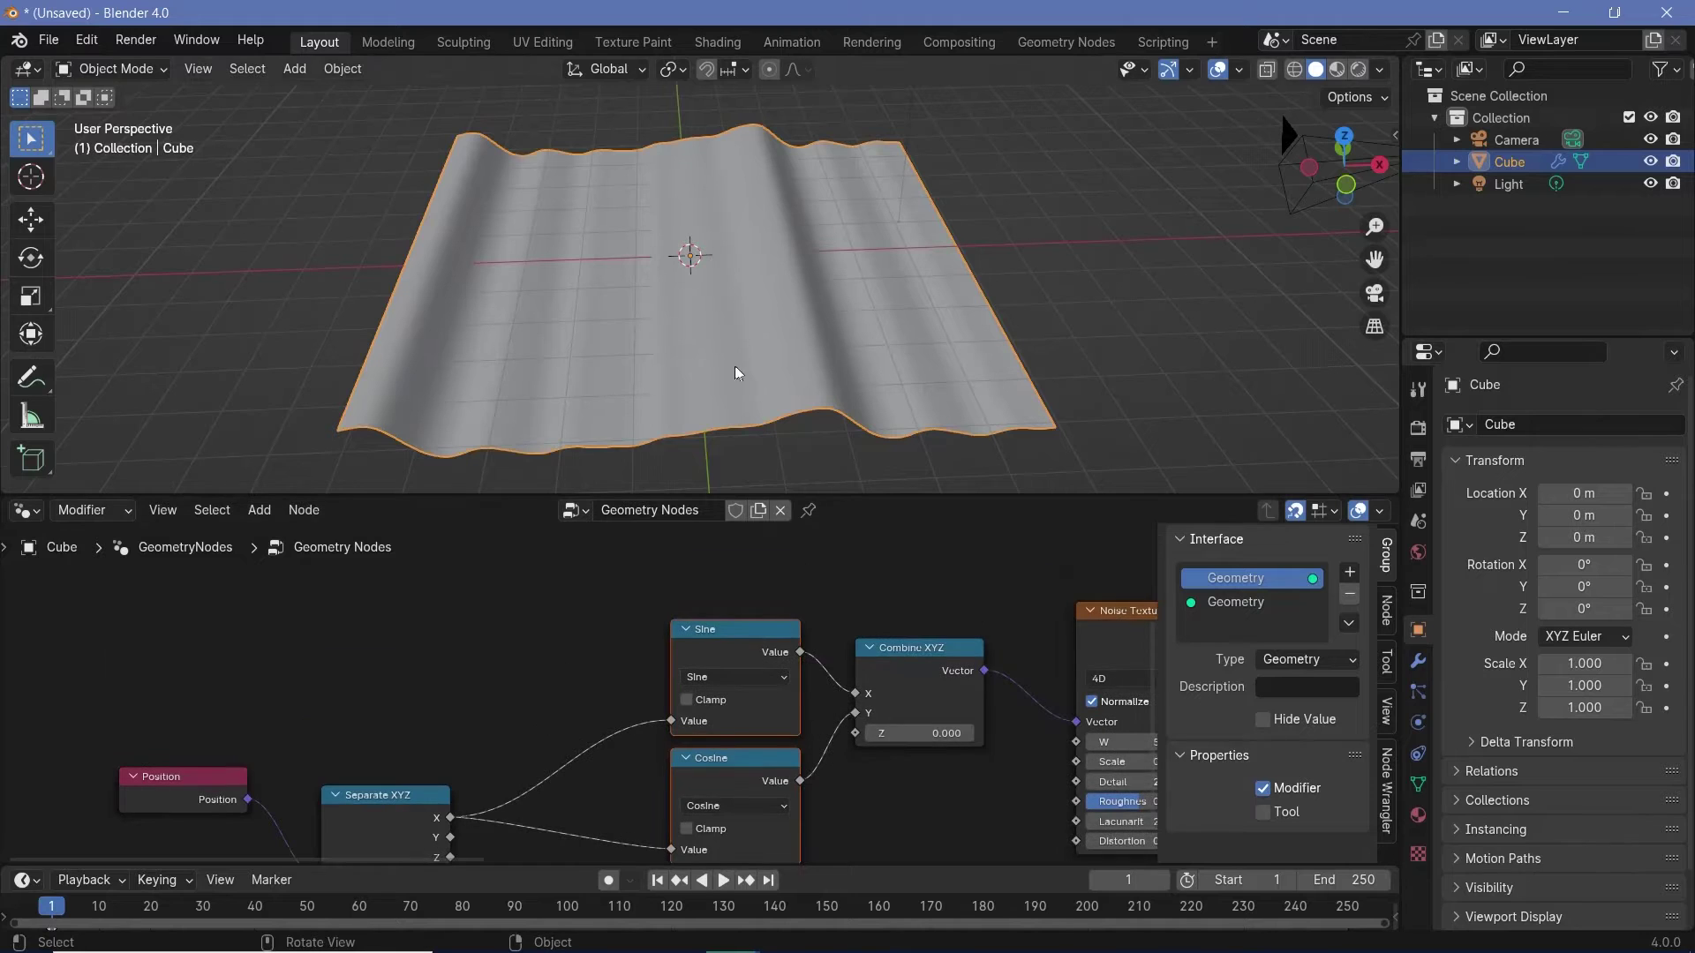
pyautogui.moveTo(919, 374); pyautogui.dragTo(961, 293, button='middle')
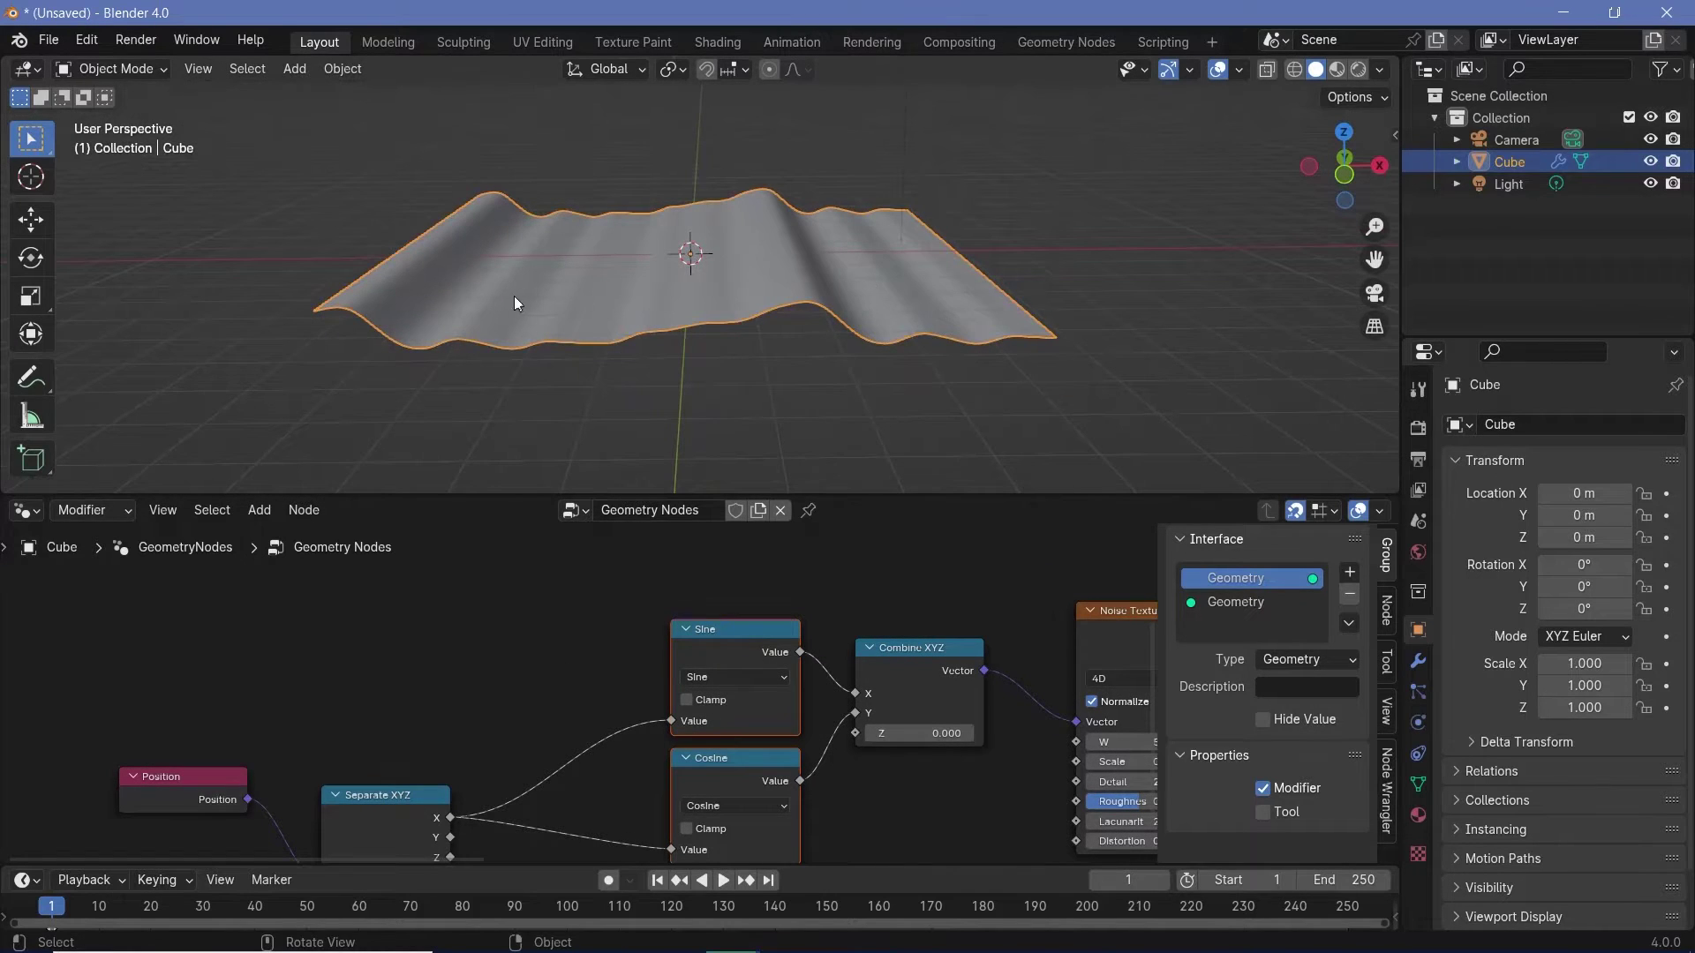
pyautogui.press('Home')
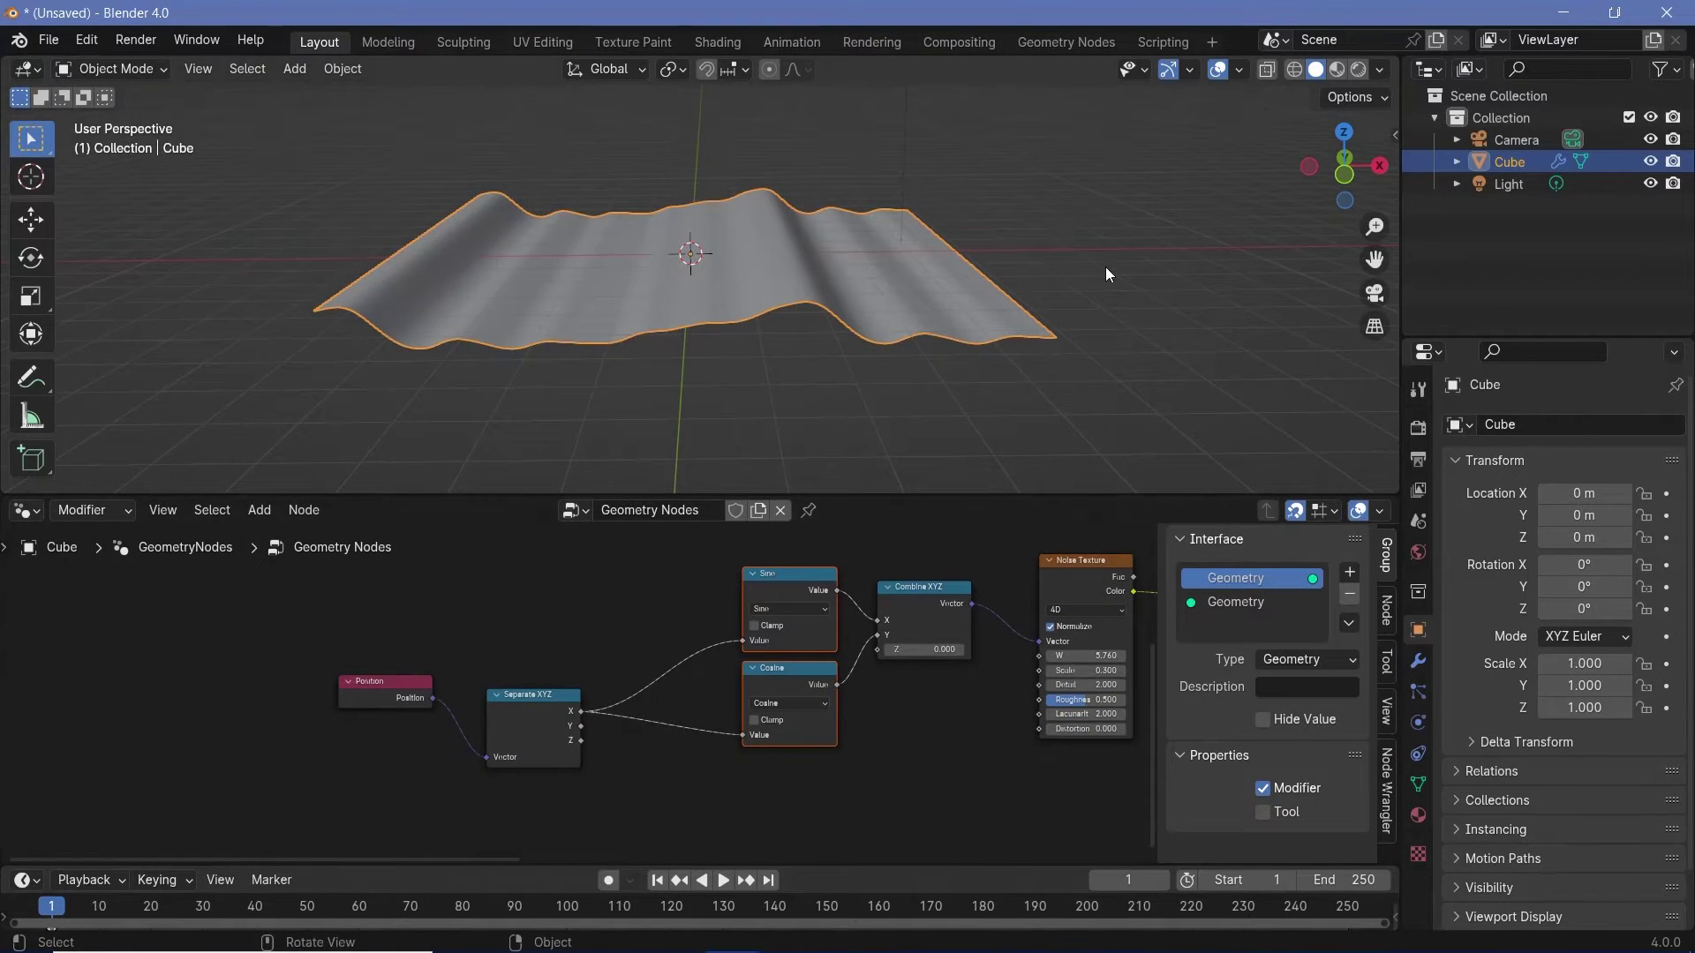
pyautogui.moveTo(915, 378); pyautogui.dragTo(904, 351, button='middle')
pyautogui.press('KP_1')
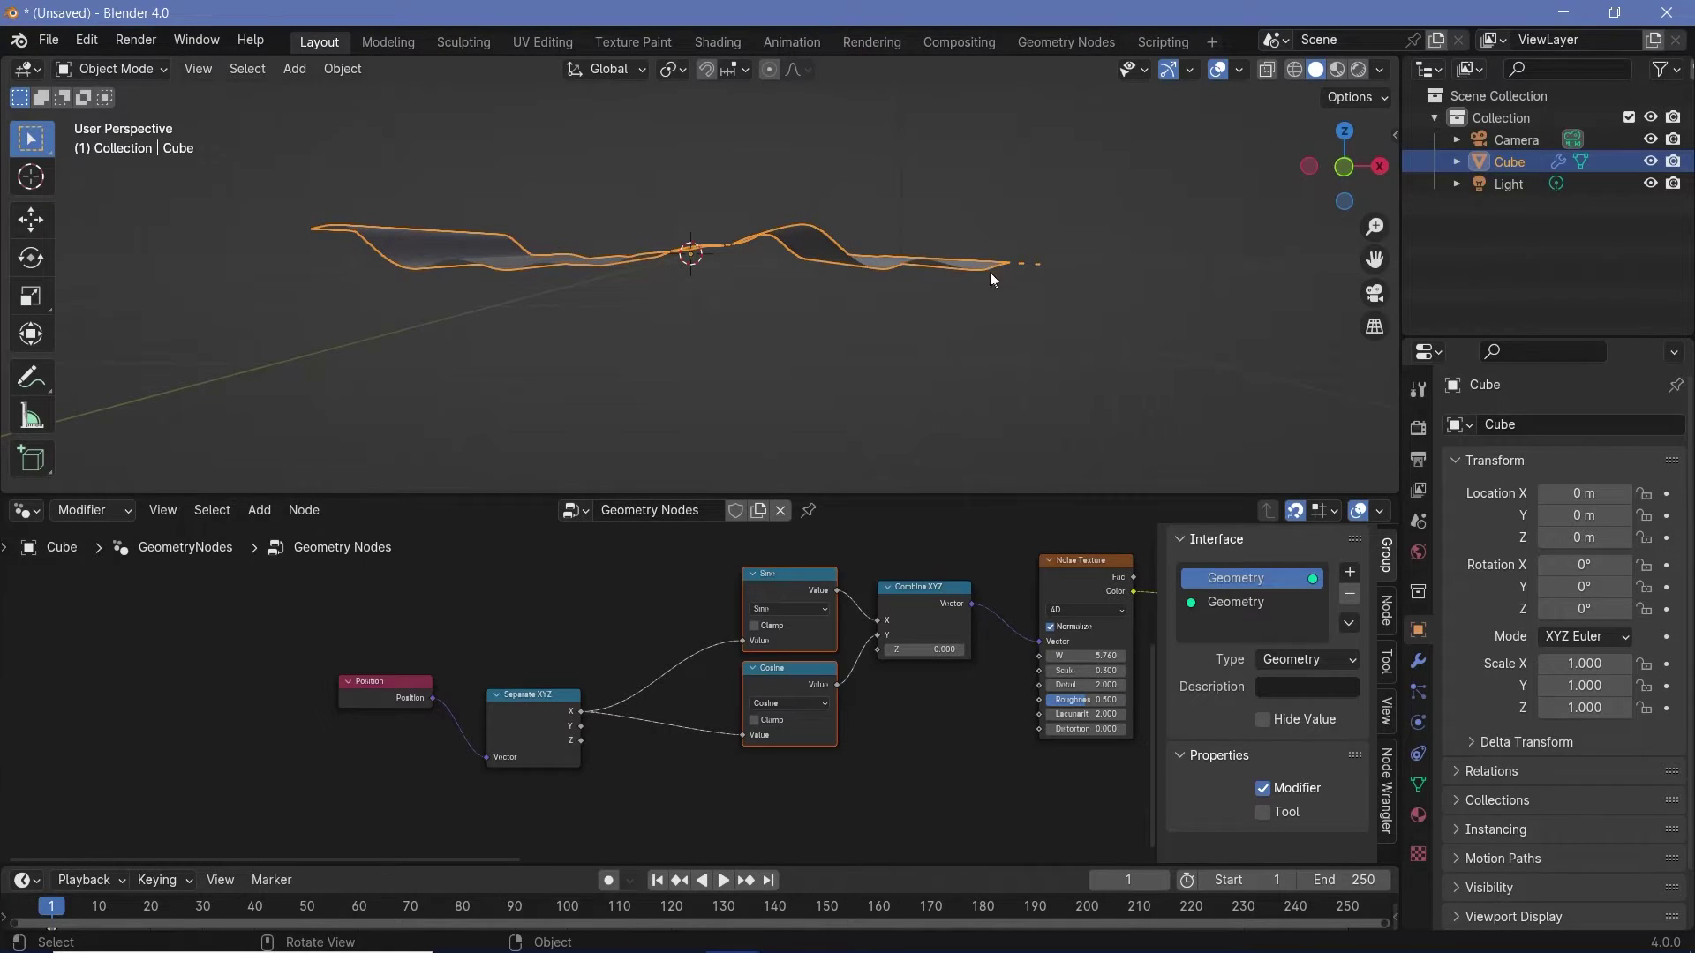
pyautogui.moveTo(591, 291); pyautogui.dragTo(595, 367, button='middle')
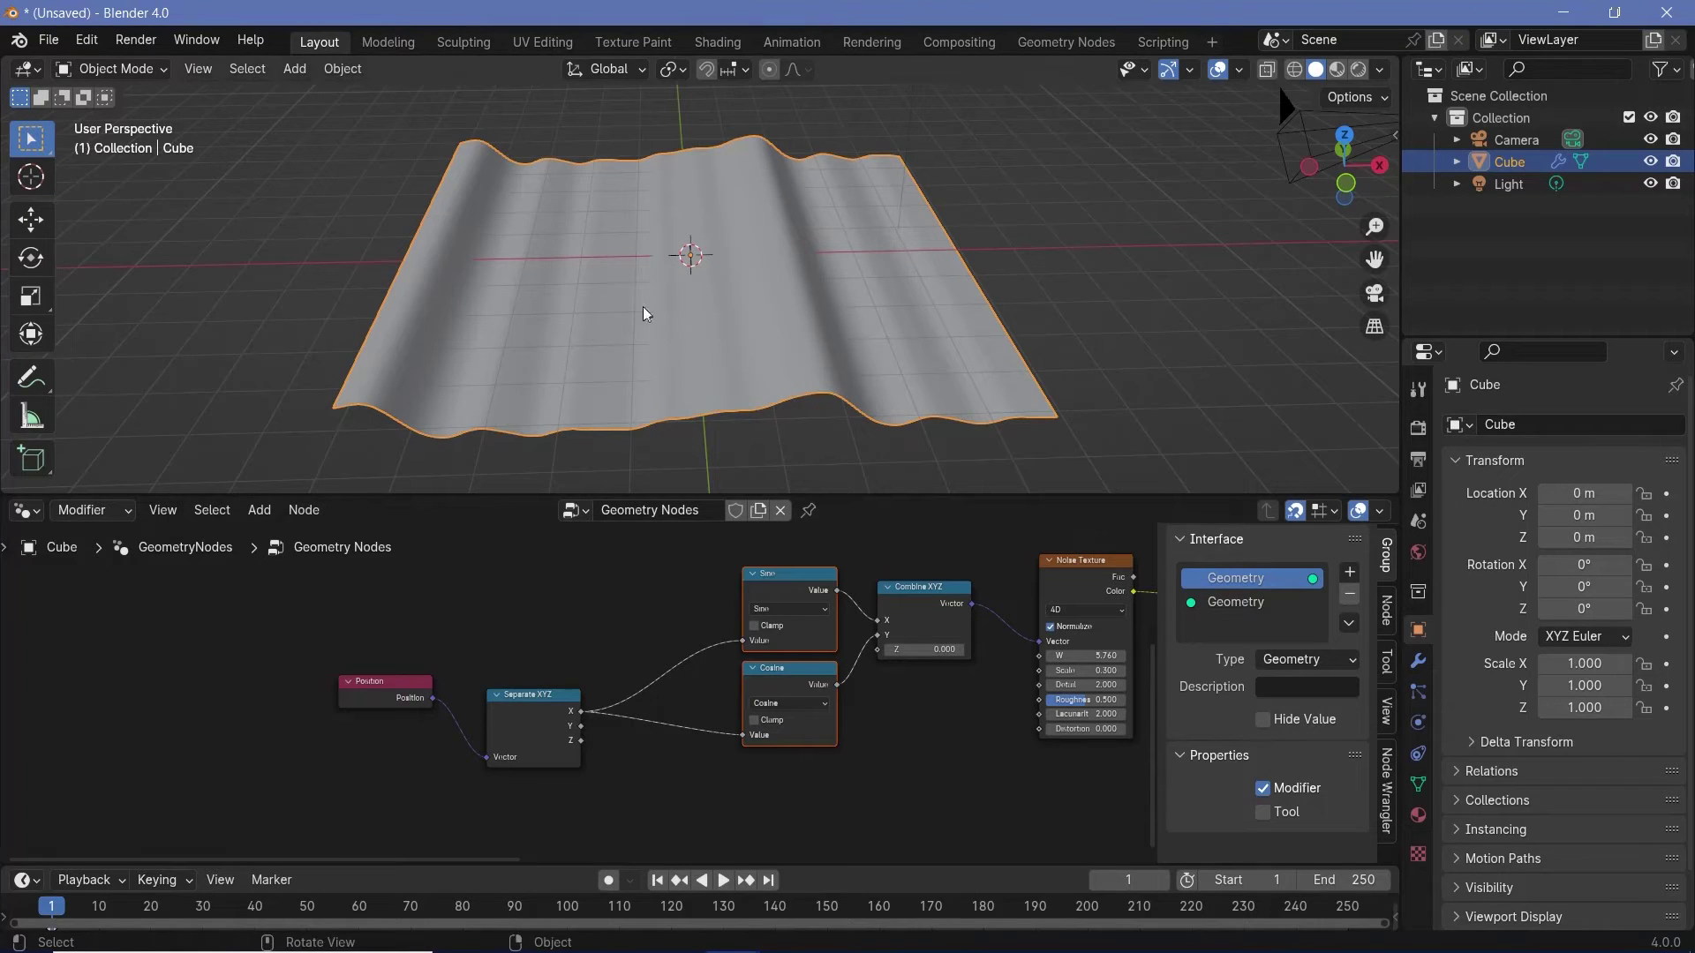
# Duplicate the Sine and Cosine nodes below the originals and connect the Separate XYZ node's Y output to both copies.
pyautogui.moveTo(844, 710); pyautogui.dragTo(780, 662, button='middle')
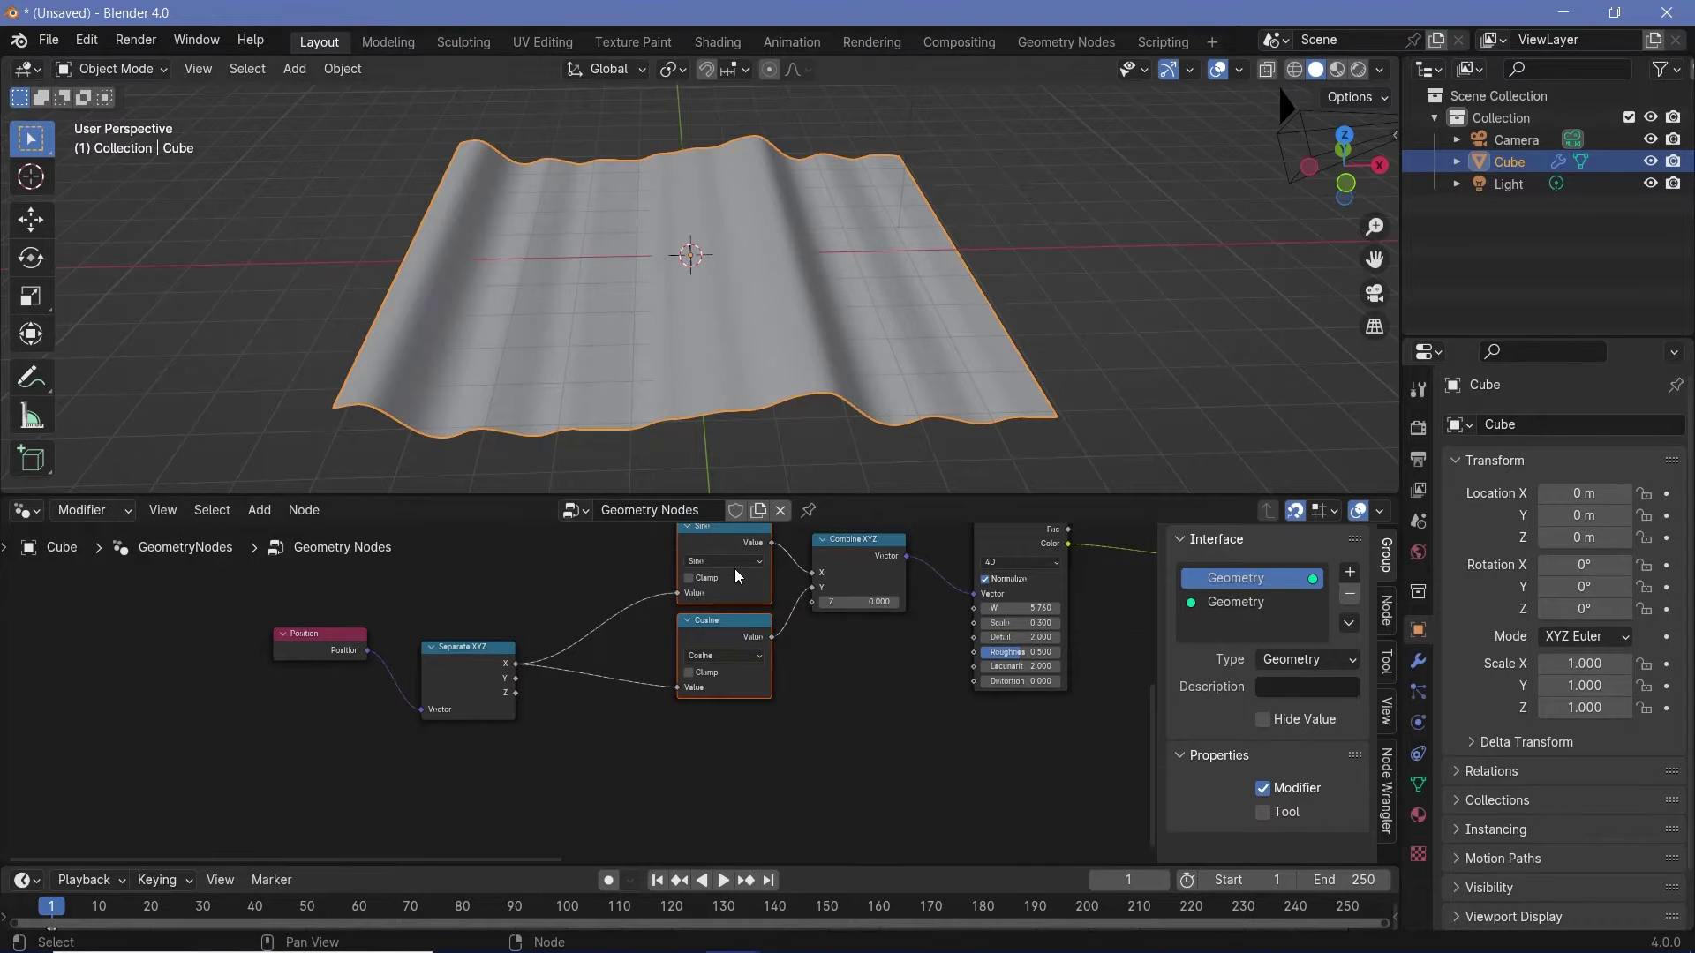
pyautogui.hotkey('shift', 'd')
pyautogui.click(727, 751)
pyautogui.moveTo(726, 751); pyautogui.dragTo(732, 698, button='middle')
pyautogui.moveTo(522, 624); pyautogui.dragTo(687, 730)
pyautogui.moveTo(521, 625); pyautogui.dragTo(683, 821)
# Connect the second Sine to Combine XYZ's Z input and the second Cosine to the Noise Texture's W input.
pyautogui.moveTo(823, 726); pyautogui.dragTo(710, 829, button='middle')
pyautogui.moveTo(662, 784); pyautogui.dragTo(702, 655)
pyautogui.moveTo(724, 794); pyautogui.dragTo(701, 699, button='middle')
pyautogui.moveTo(639, 782); pyautogui.dragTo(843, 566)
pyautogui.moveTo(777, 345); pyautogui.dragTo(784, 427, button='middle')
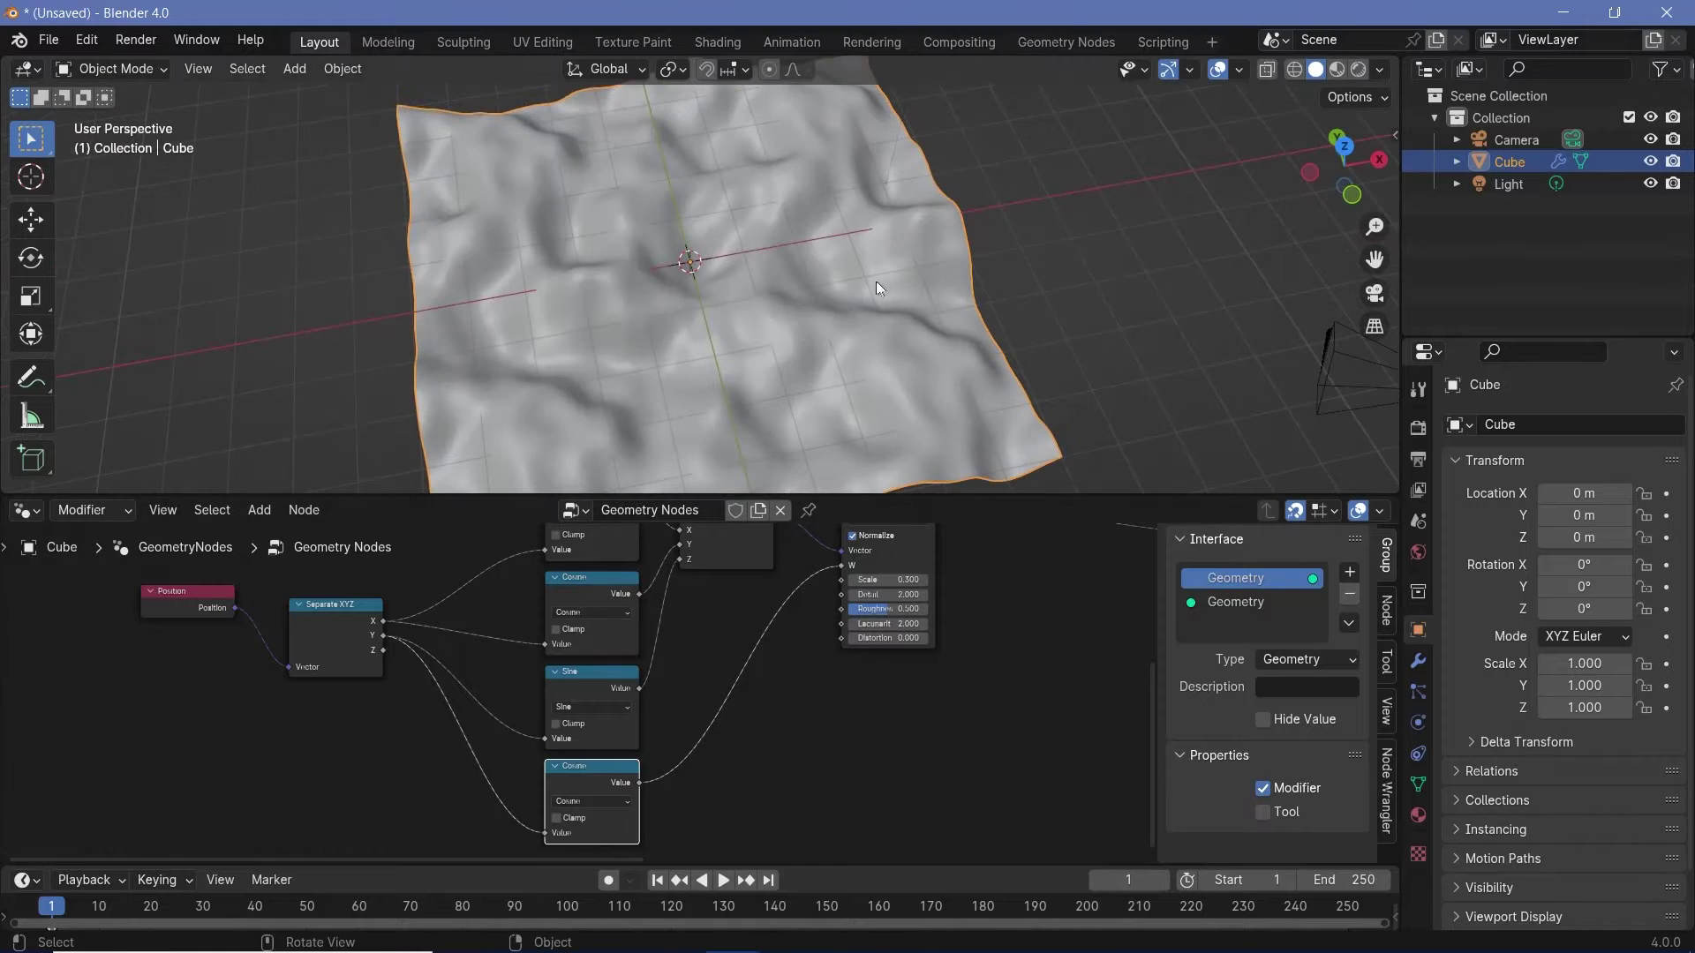
pyautogui.moveTo(678, 321); pyautogui.dragTo(897, 341, button='middle')
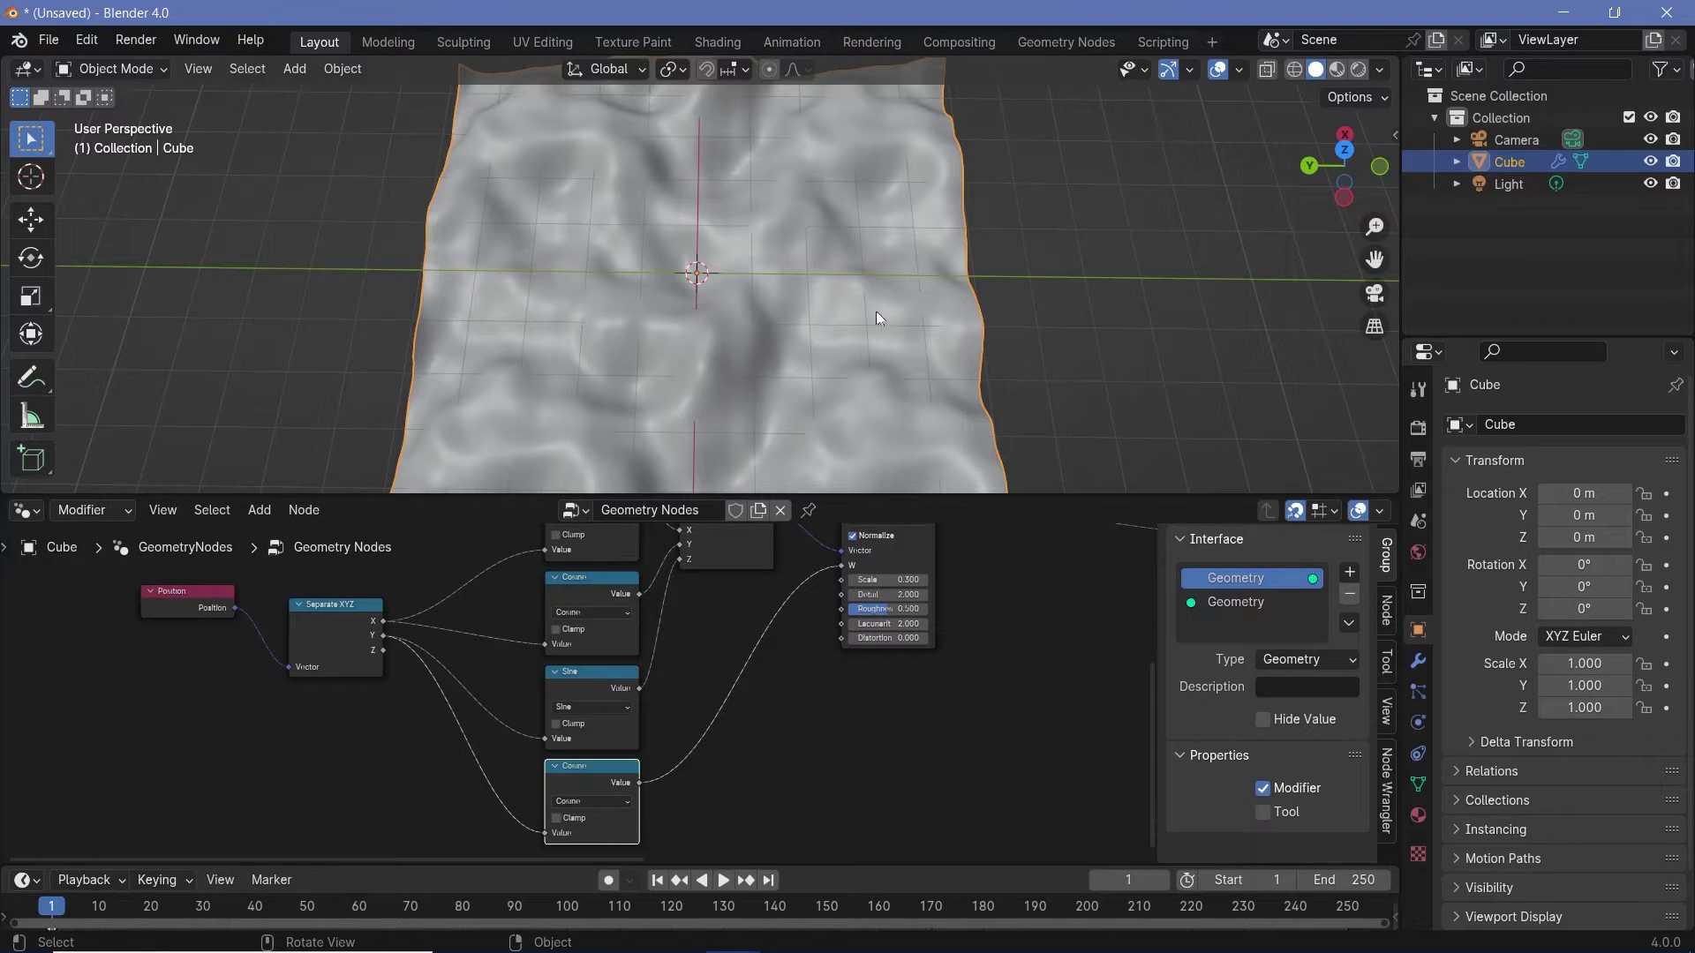
pyautogui.moveTo(638, 288); pyautogui.dragTo(448, 289, button='middle')
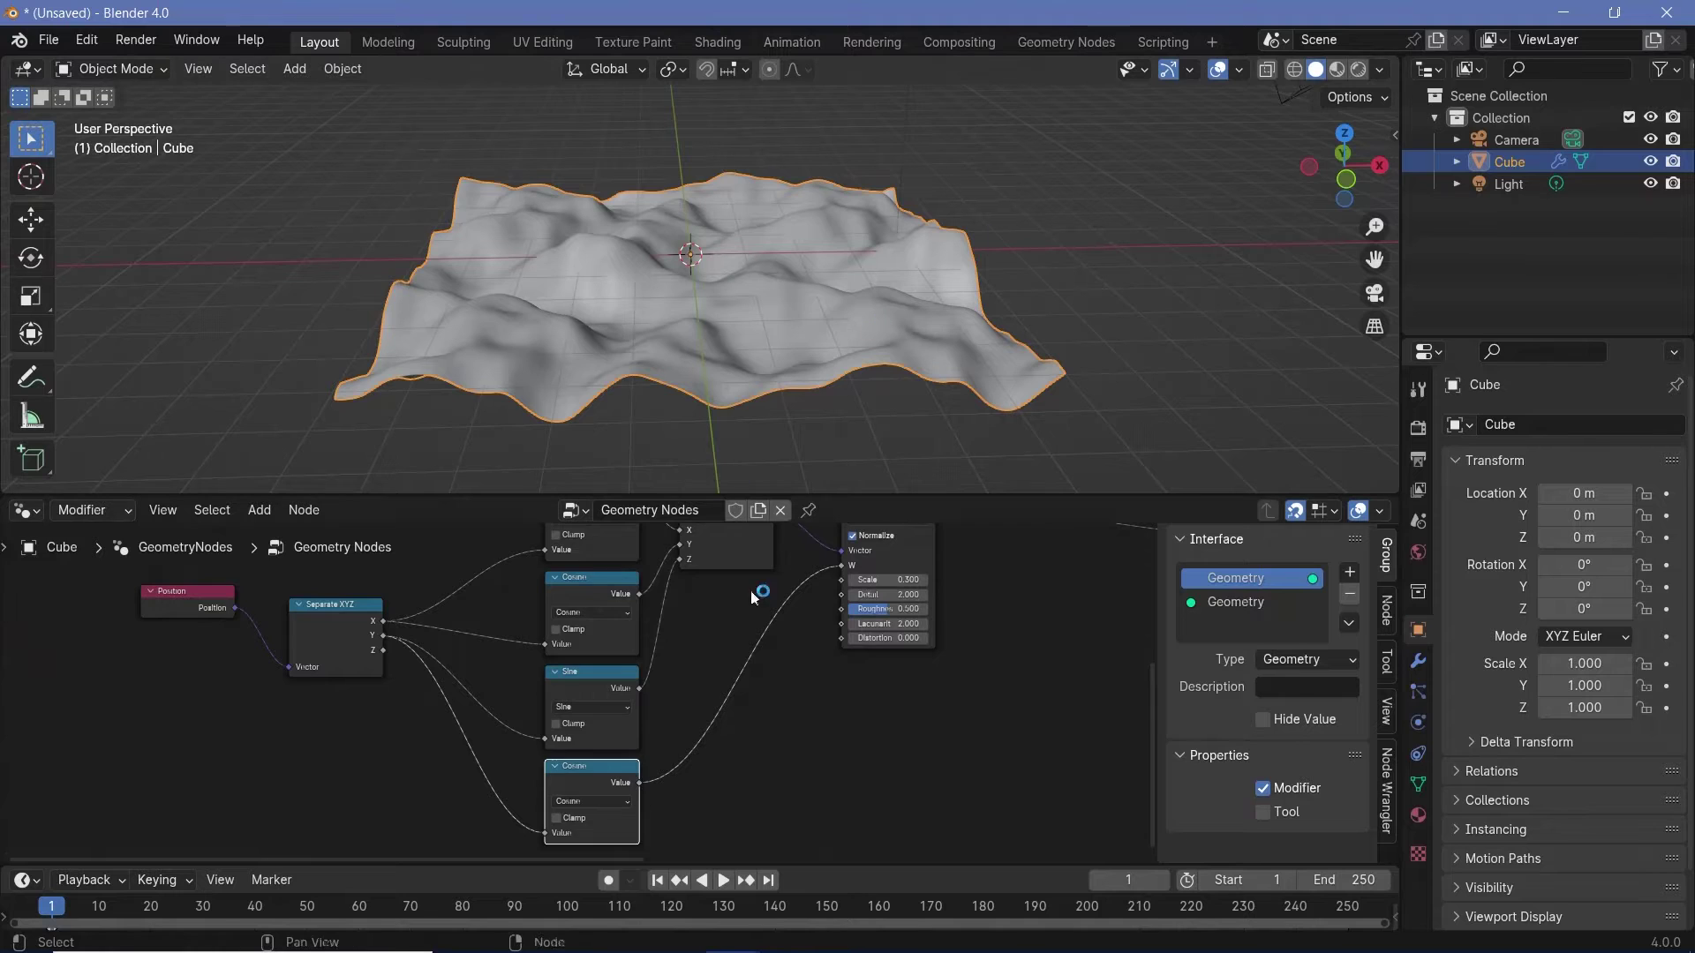
# Make room beside the Position node and insert a Vector Math Add node between Position and Separate XYZ.
pyautogui.moveTo(627, 656); pyautogui.dragTo(814, 646, button='middle')
pyautogui.scroll(-4, 815, 646)
pyautogui.moveTo(496, 608); pyautogui.dragTo(379, 637)
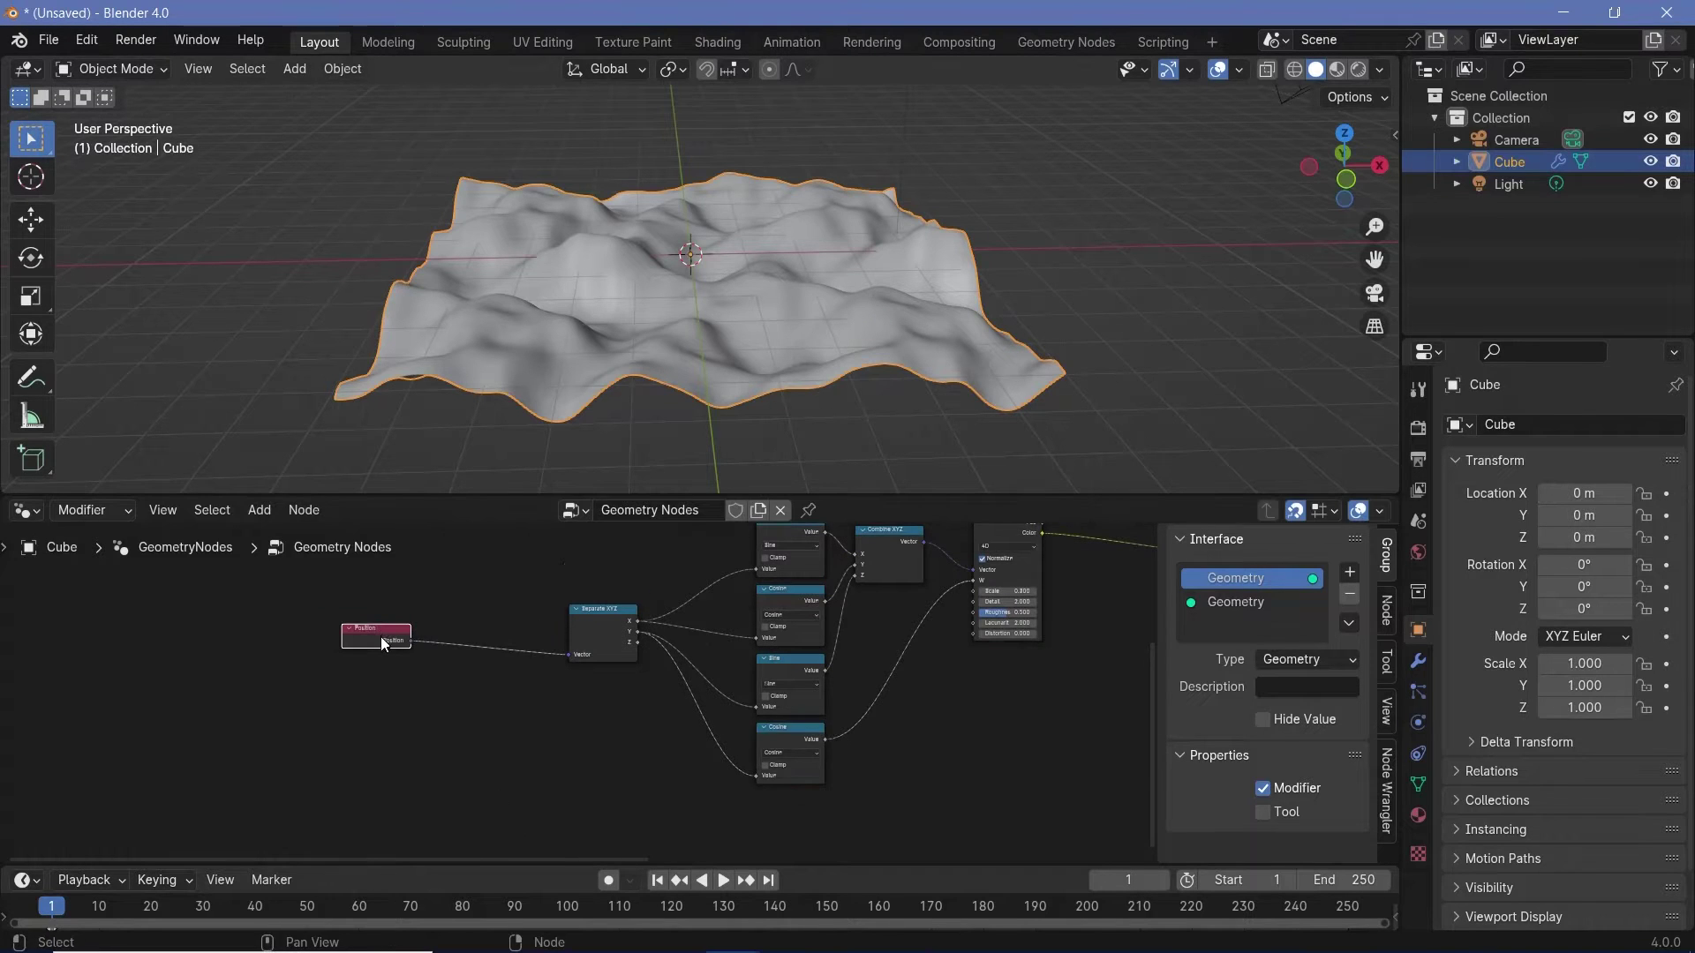
pyautogui.scroll(2, 380, 637)
pyautogui.scroll(2, 448, 639)
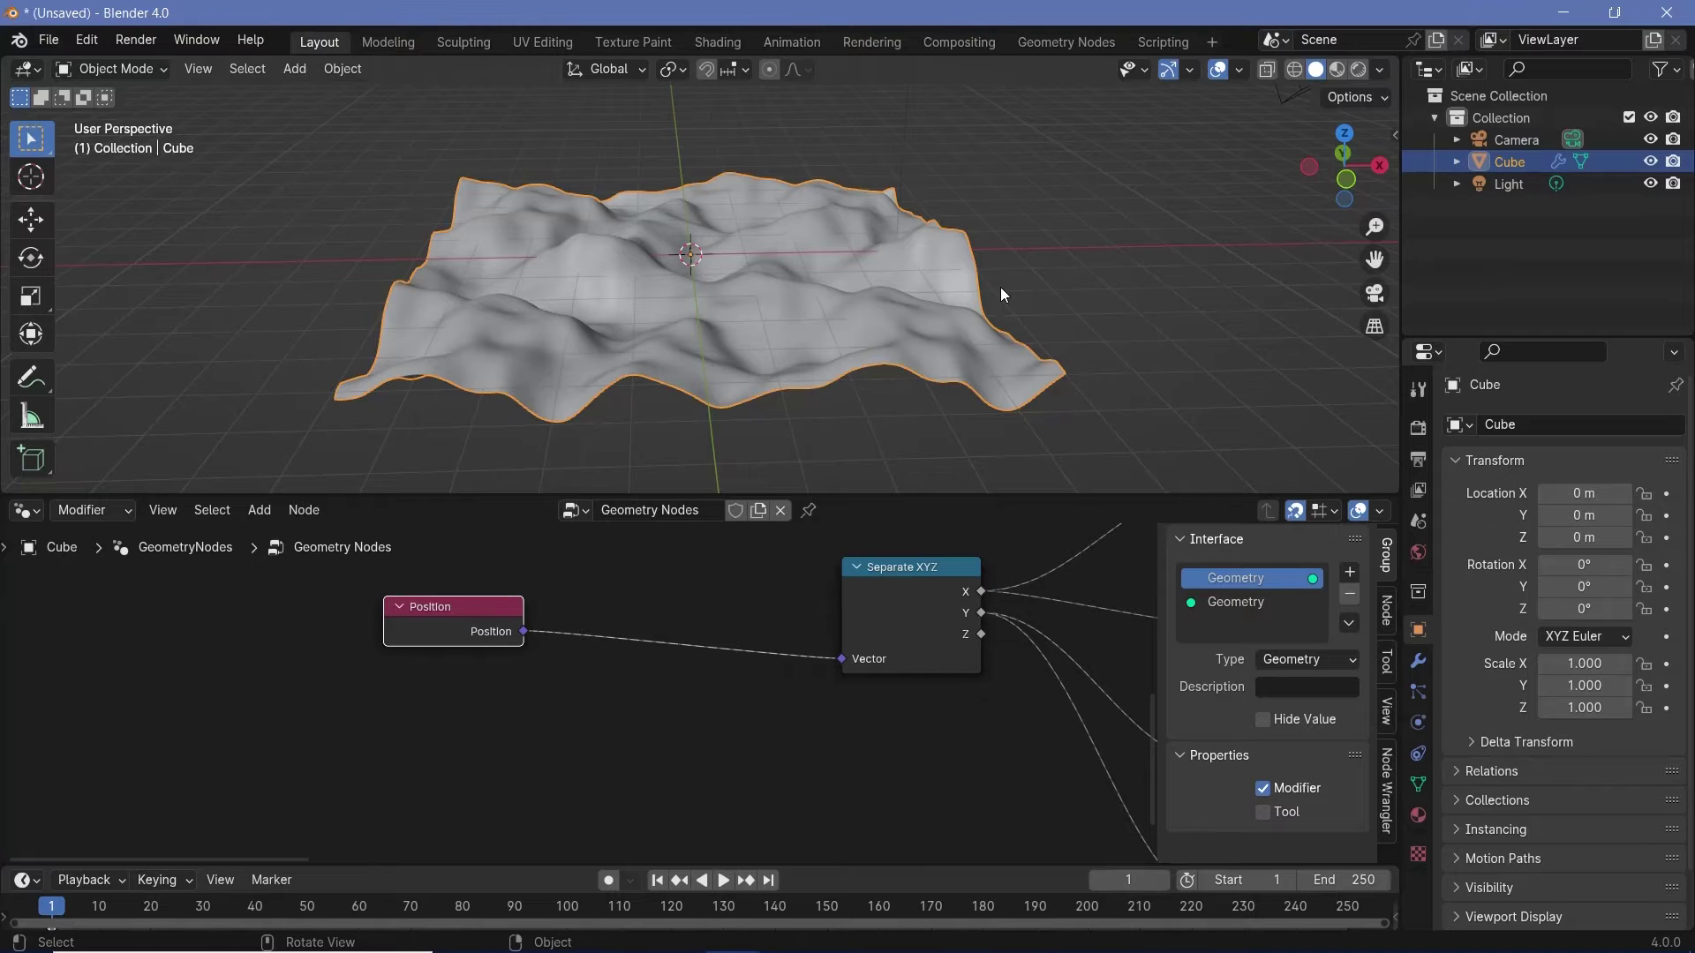
pyautogui.hotkey('shift', 'a')
pyautogui.moveTo(700, 611)
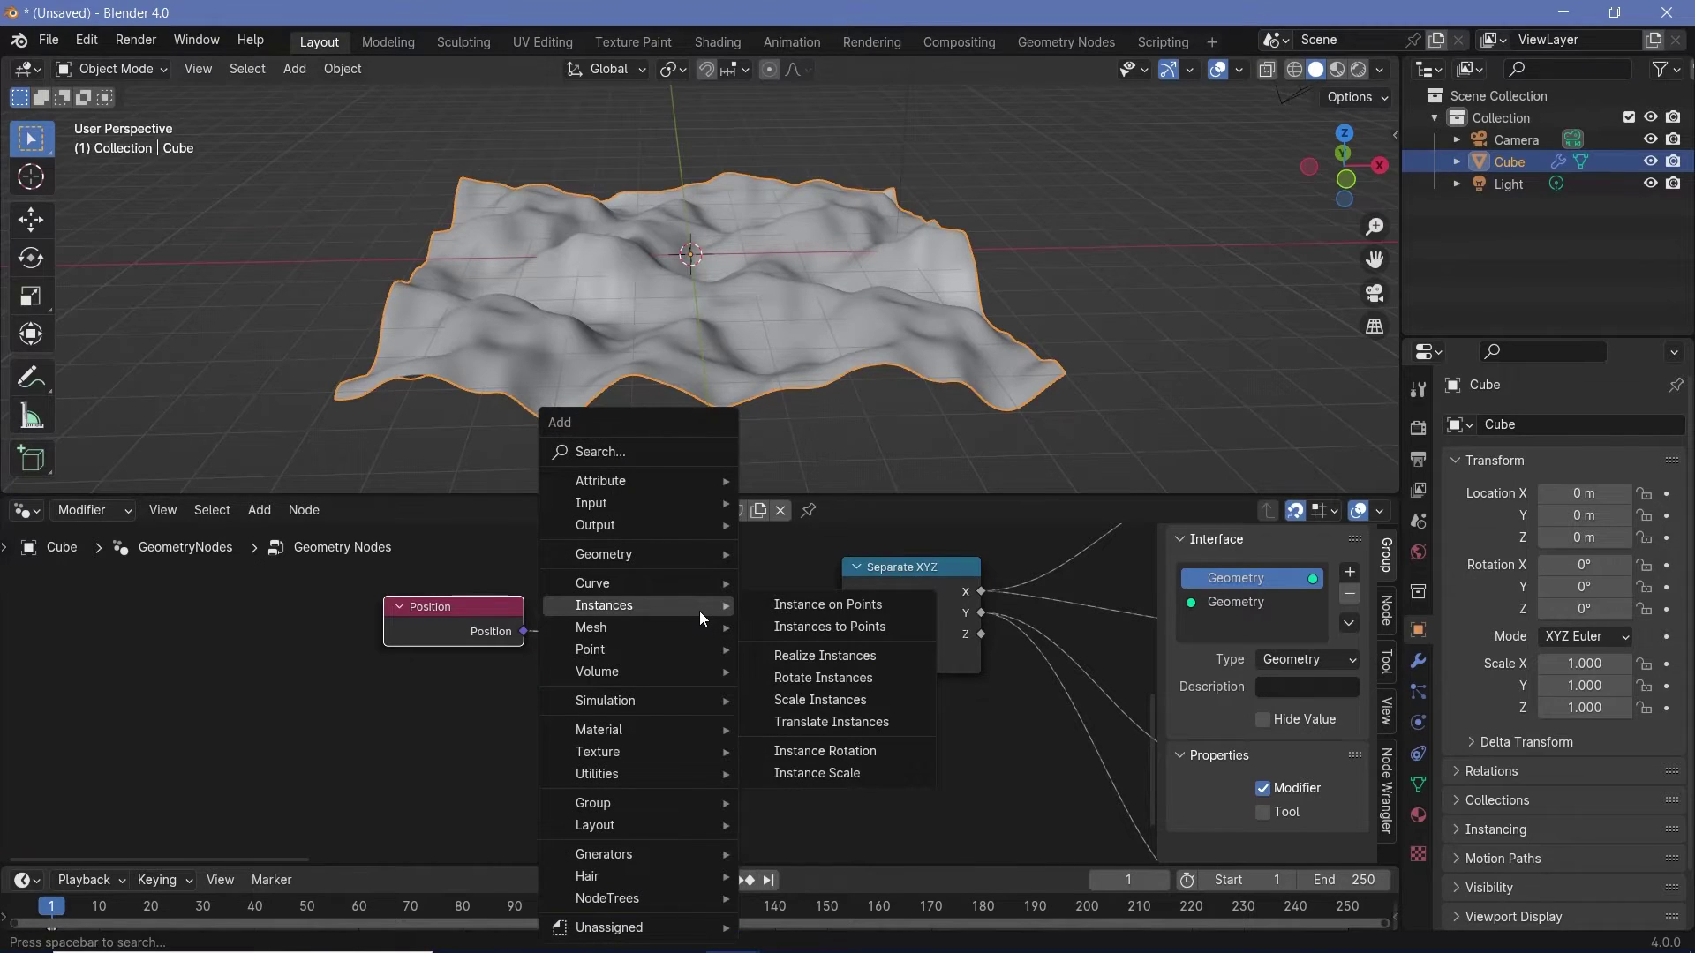
pyautogui.write('vector ma')
pyautogui.press('Return')
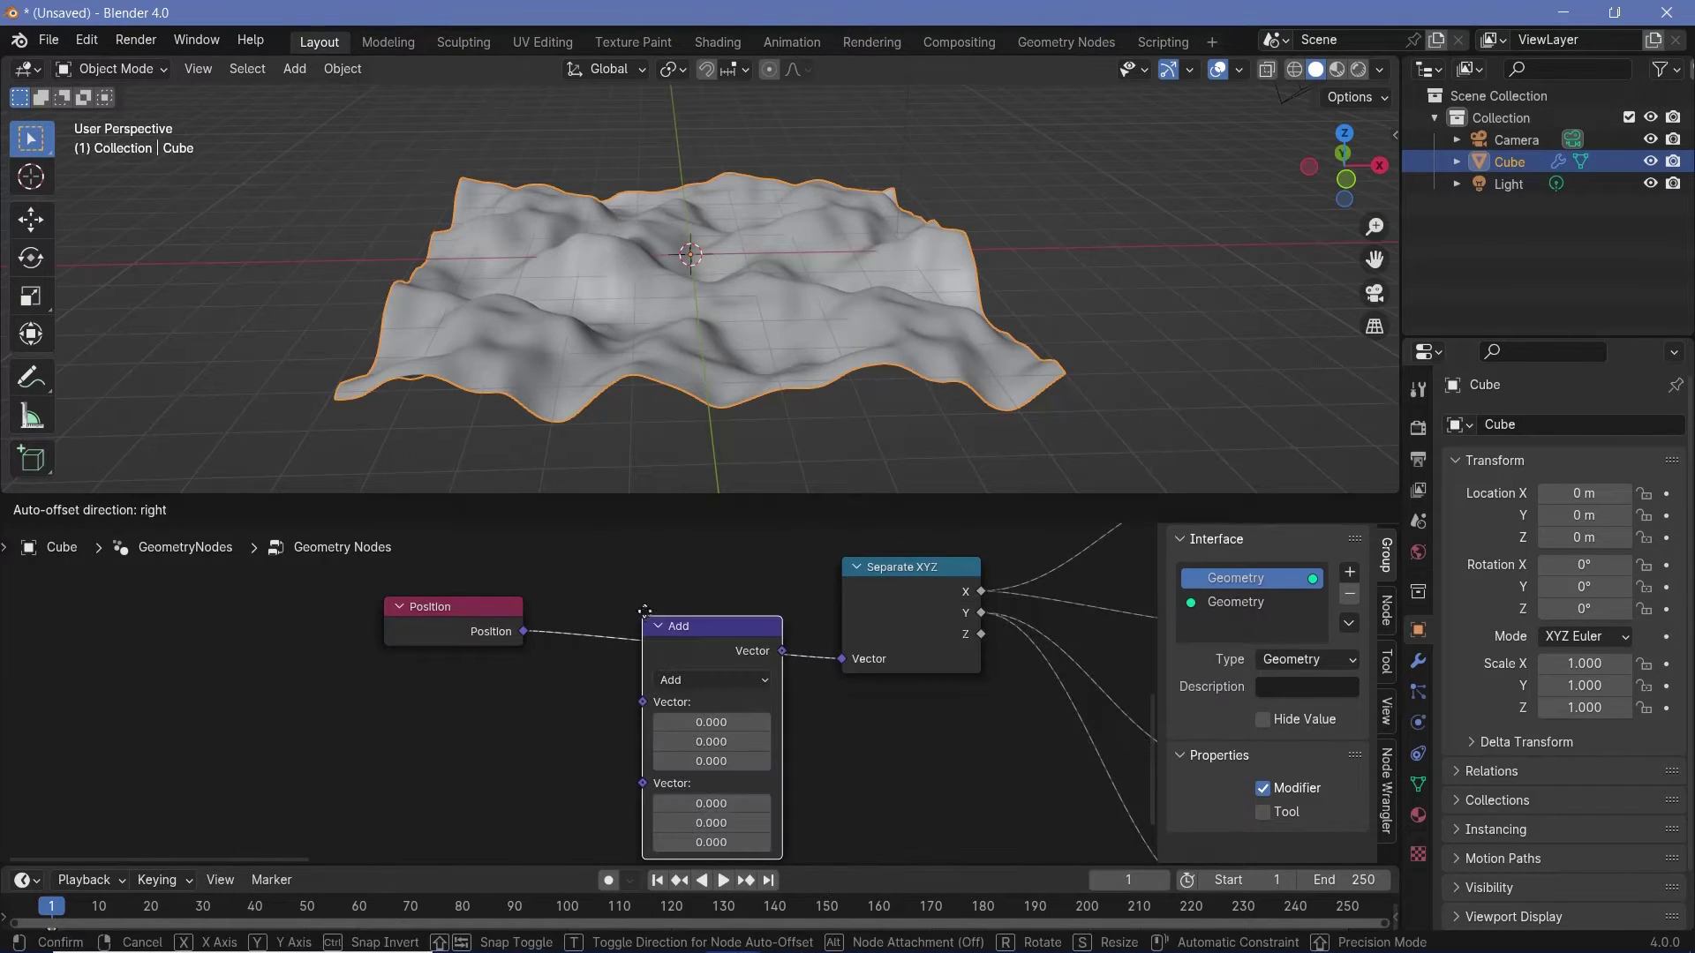
pyautogui.click(714, 566)
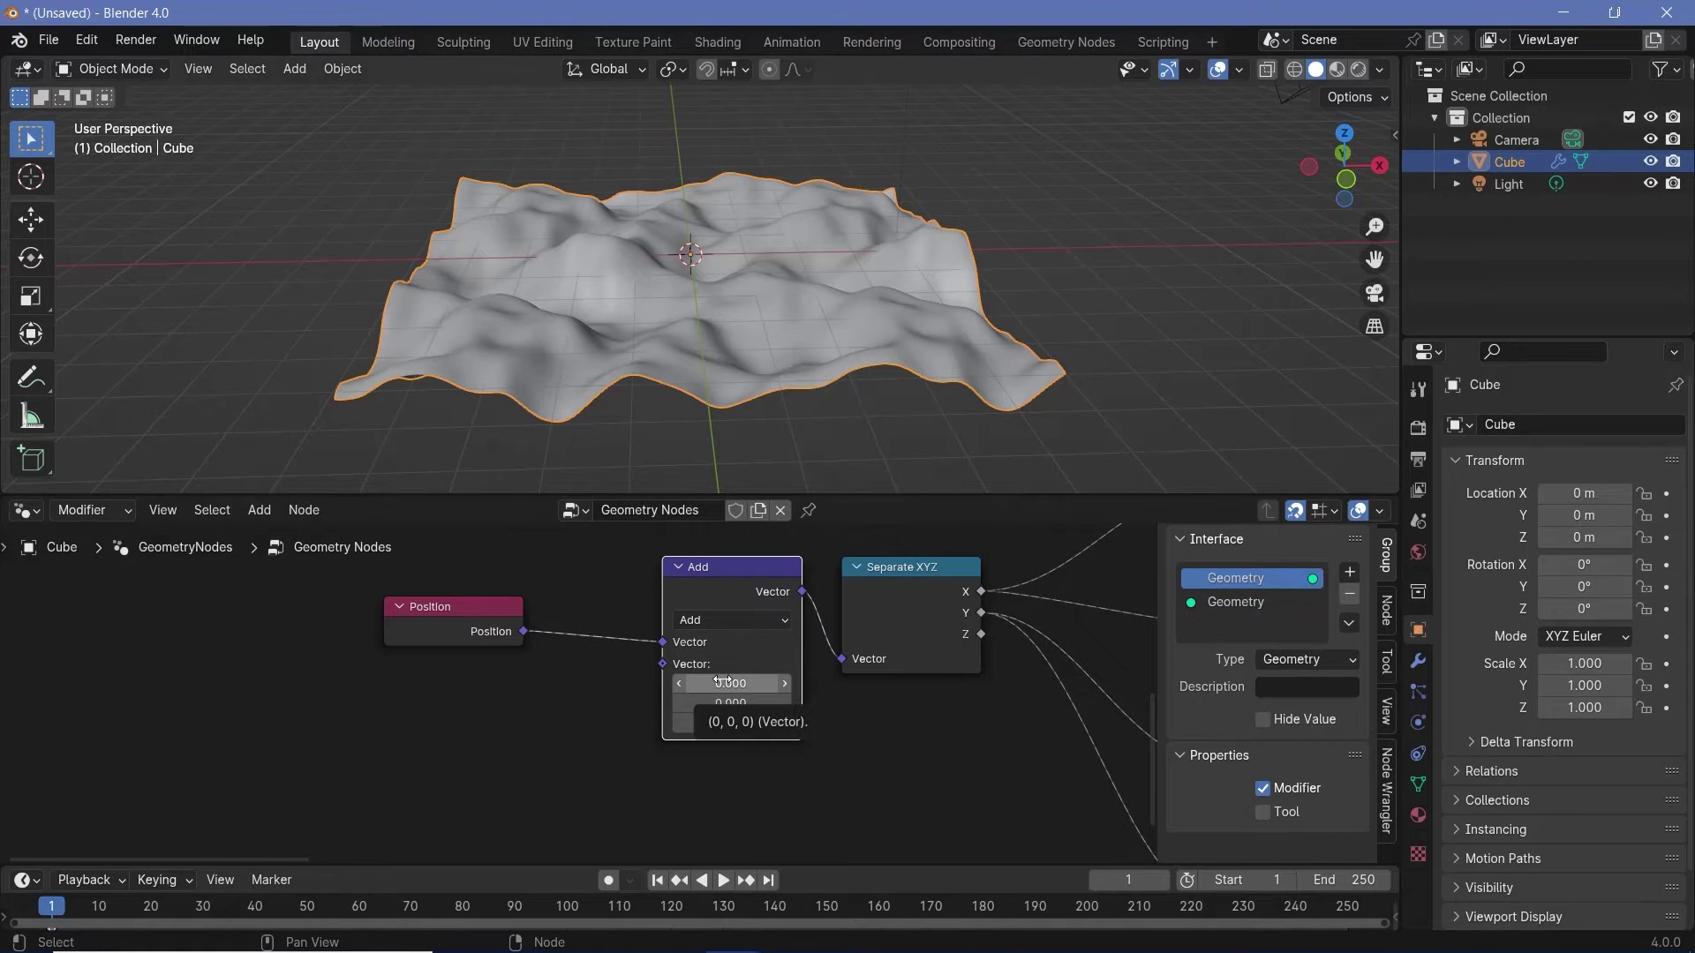
# Pin the node tree in the node editor and add a Plain Axes empty to the scene.
pyautogui.click(807, 510)
pyautogui.hotkey('shift', 'a')
pyautogui.moveTo(637, 517)
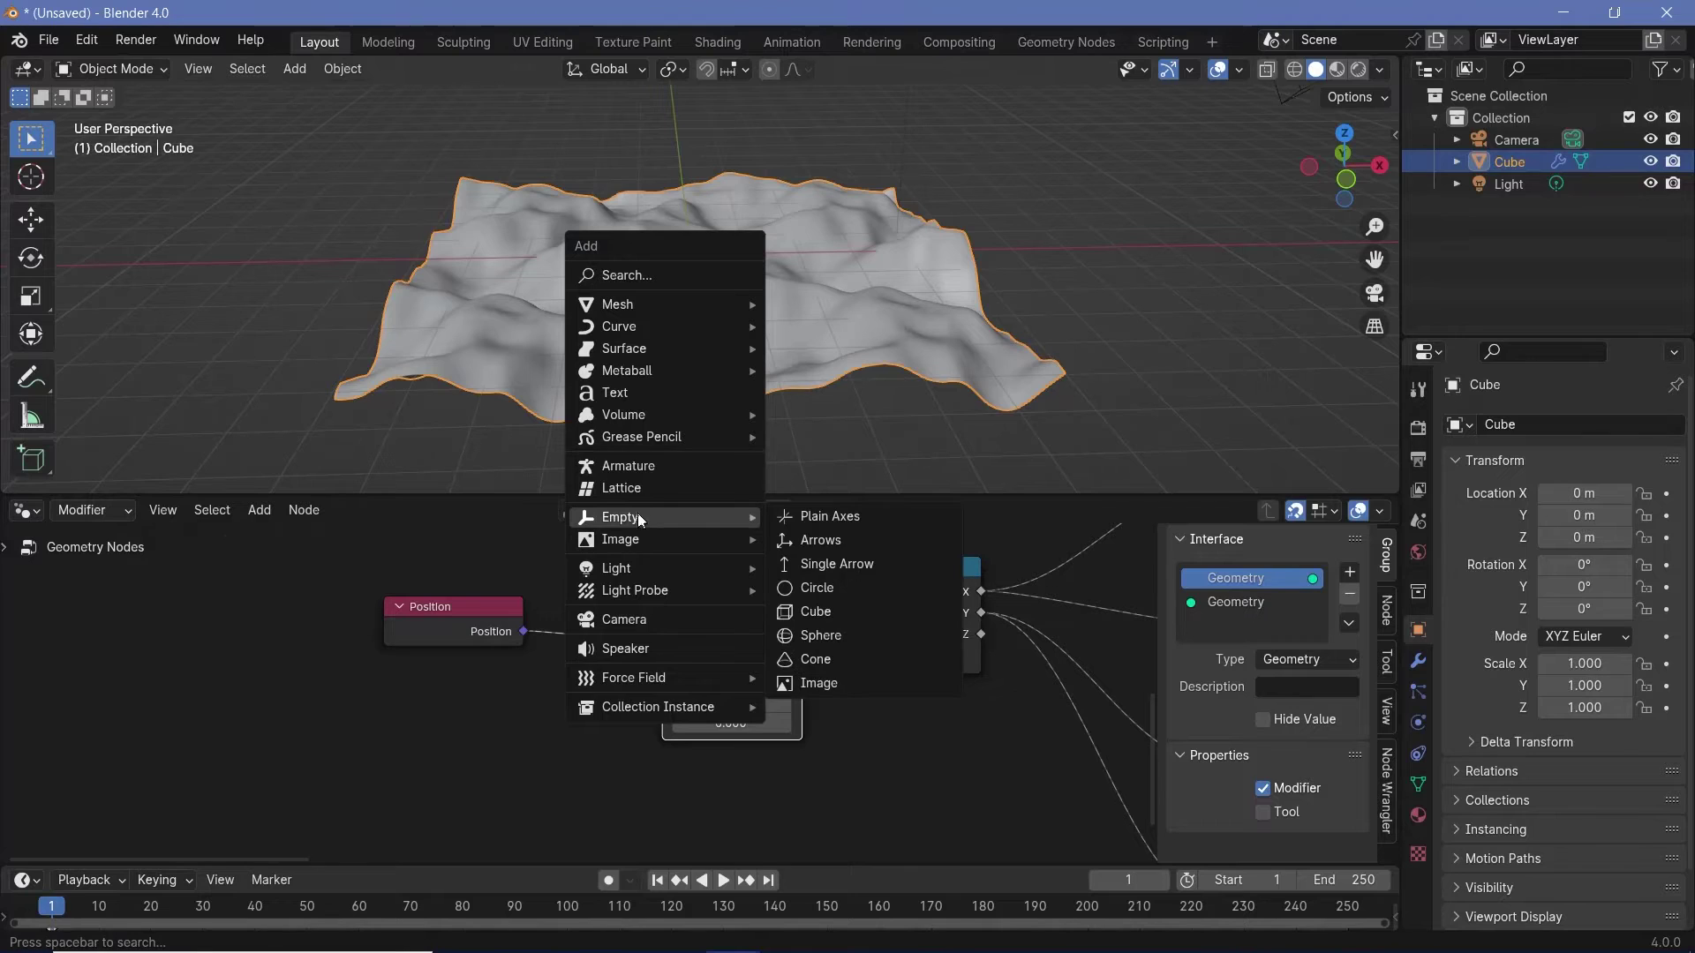
pyautogui.click(787, 518)
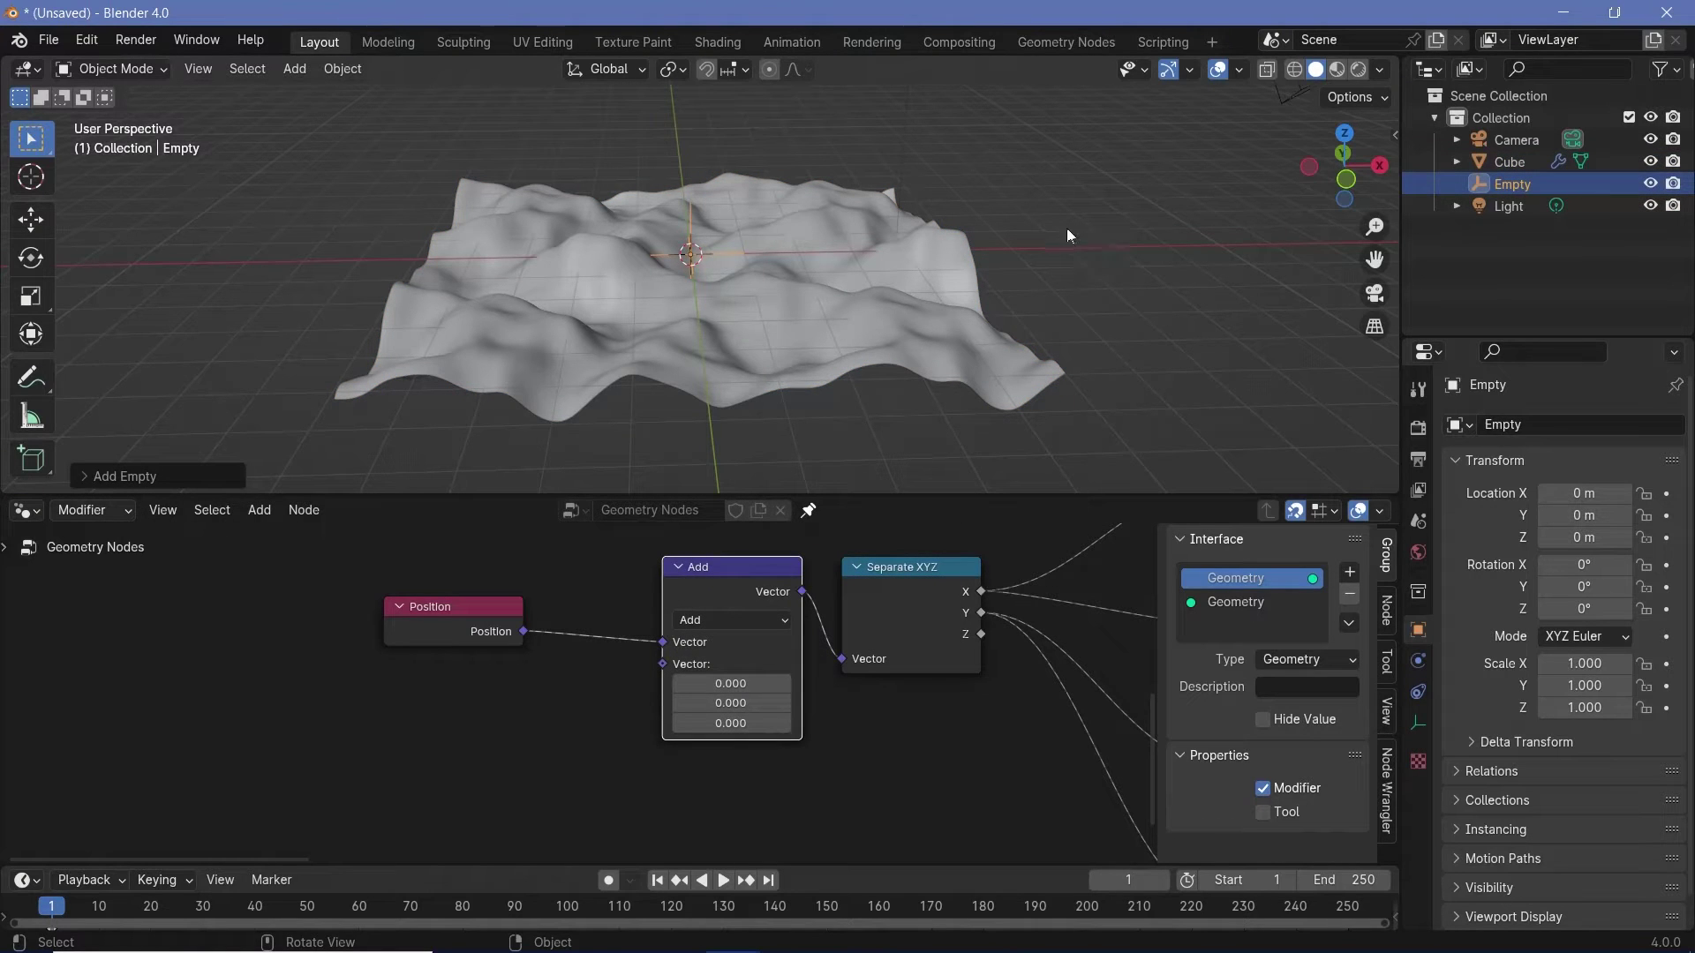
# Bring the empty into the node tree as an Object Info node set to Relative, placed below the Position node.
pyautogui.moveTo(1511, 184); pyautogui.dragTo(355, 703)
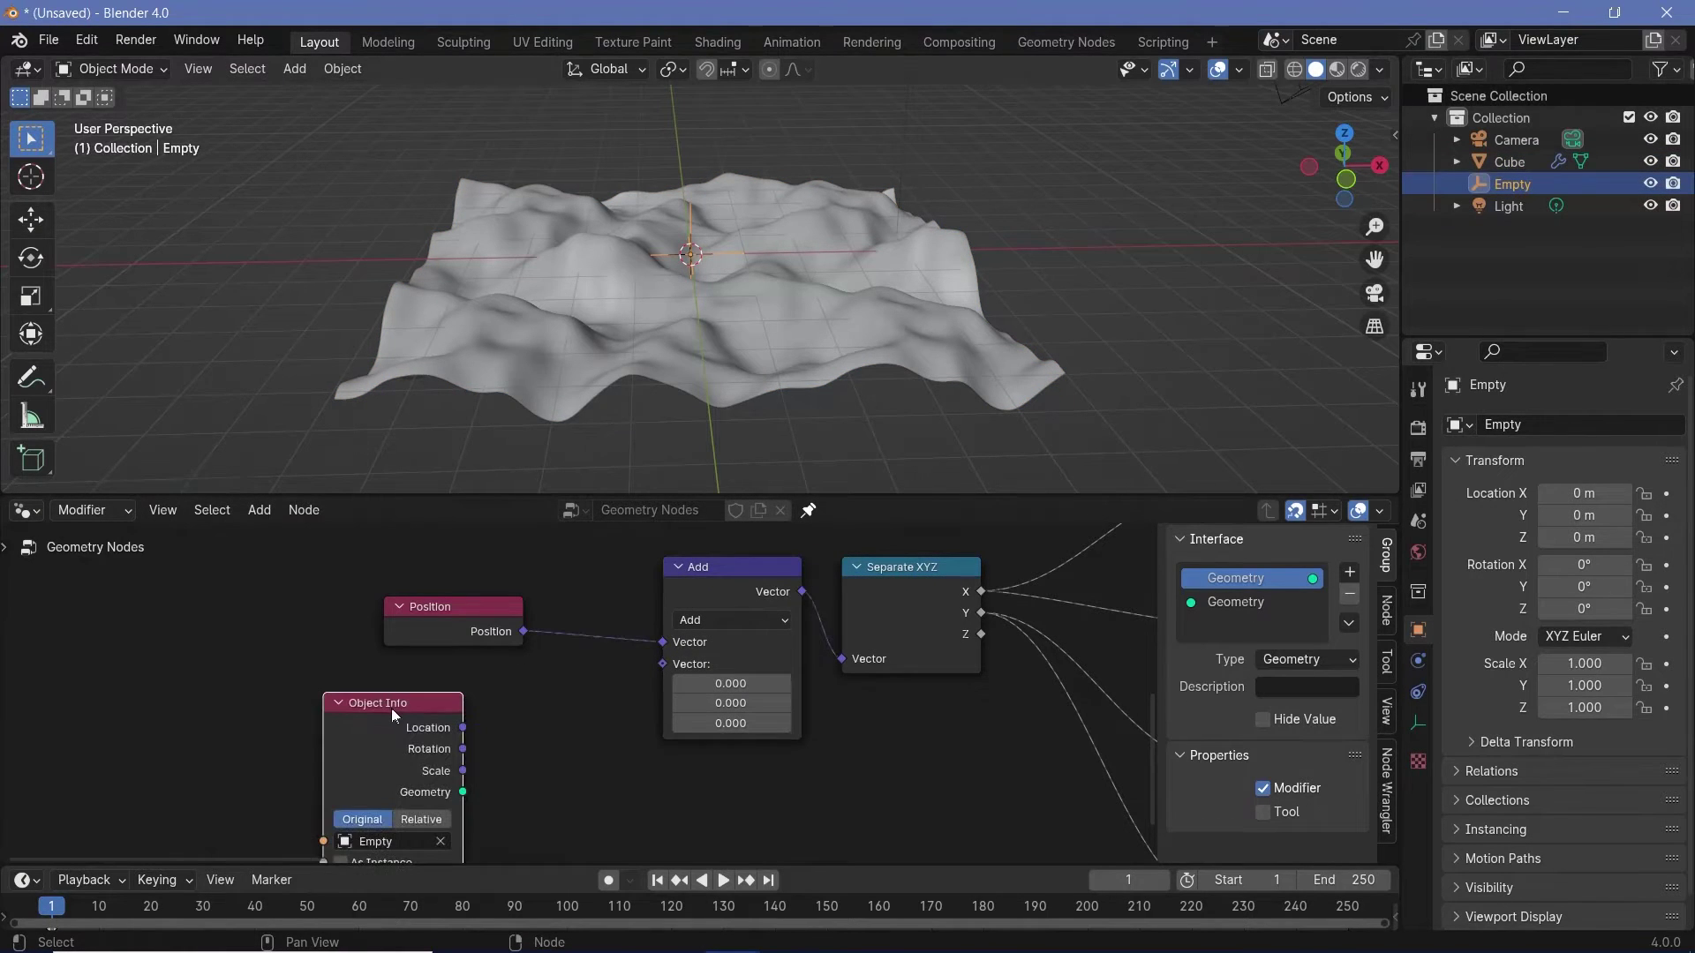
pyautogui.click(462, 704)
pyautogui.moveTo(617, 763); pyautogui.dragTo(614, 670, button='middle')
pyautogui.scroll(3, 578, 689)
pyautogui.click(468, 719)
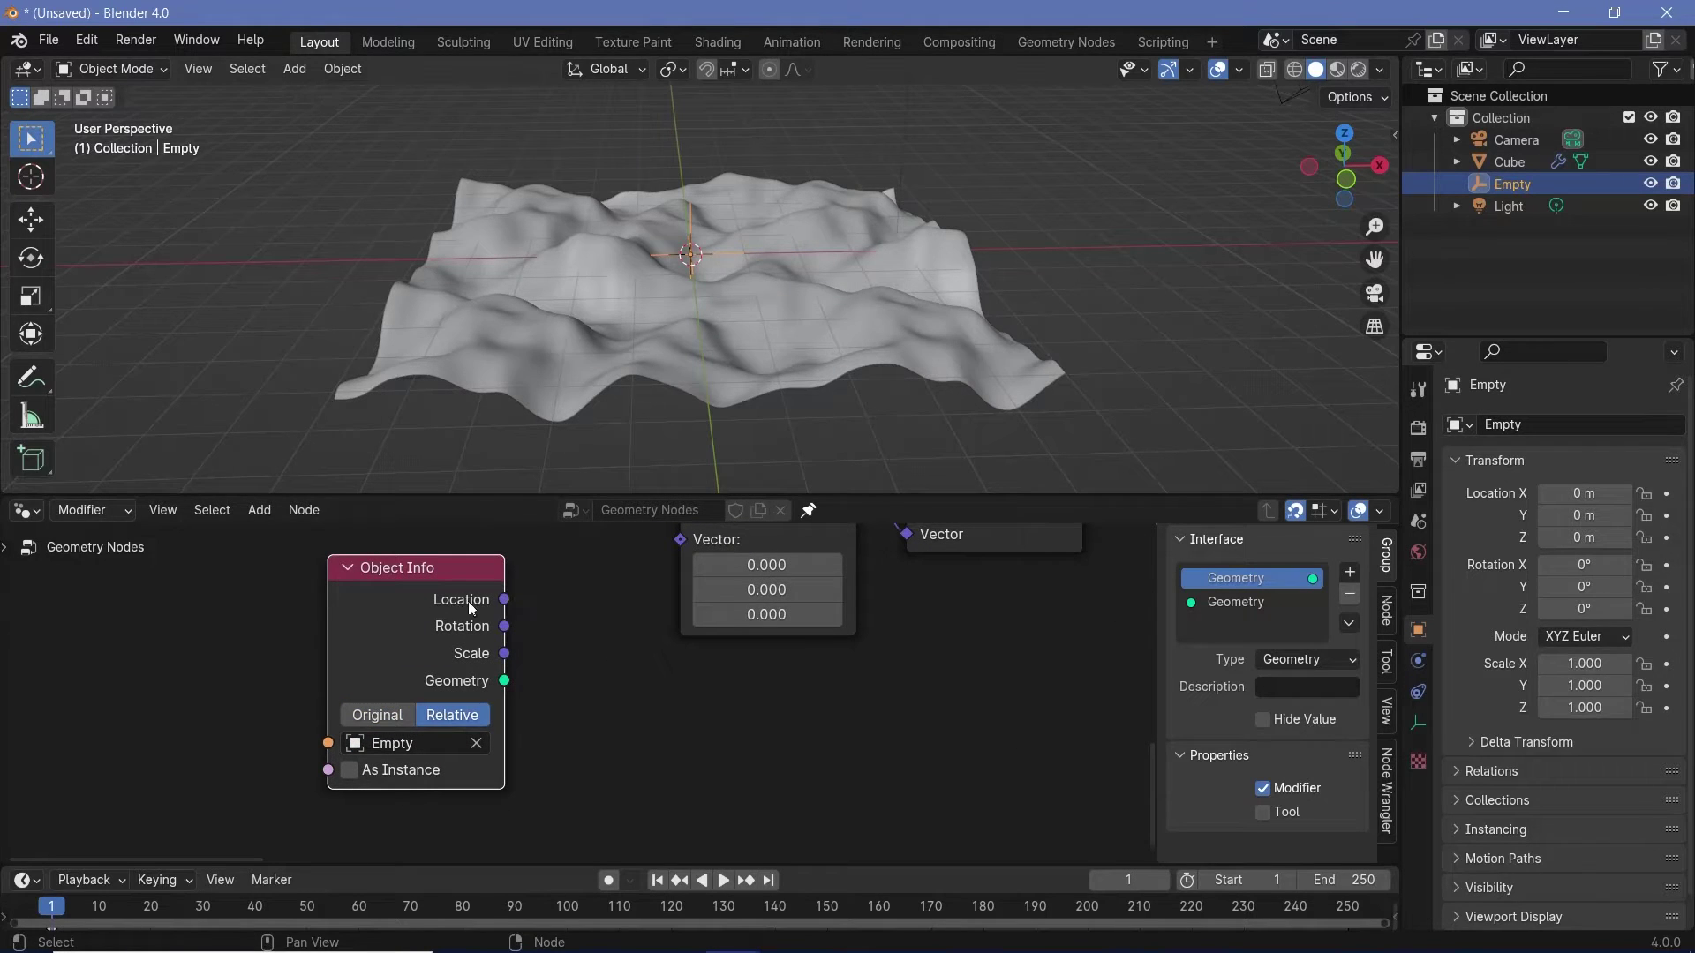
pyautogui.scroll(-3, 574, 590)
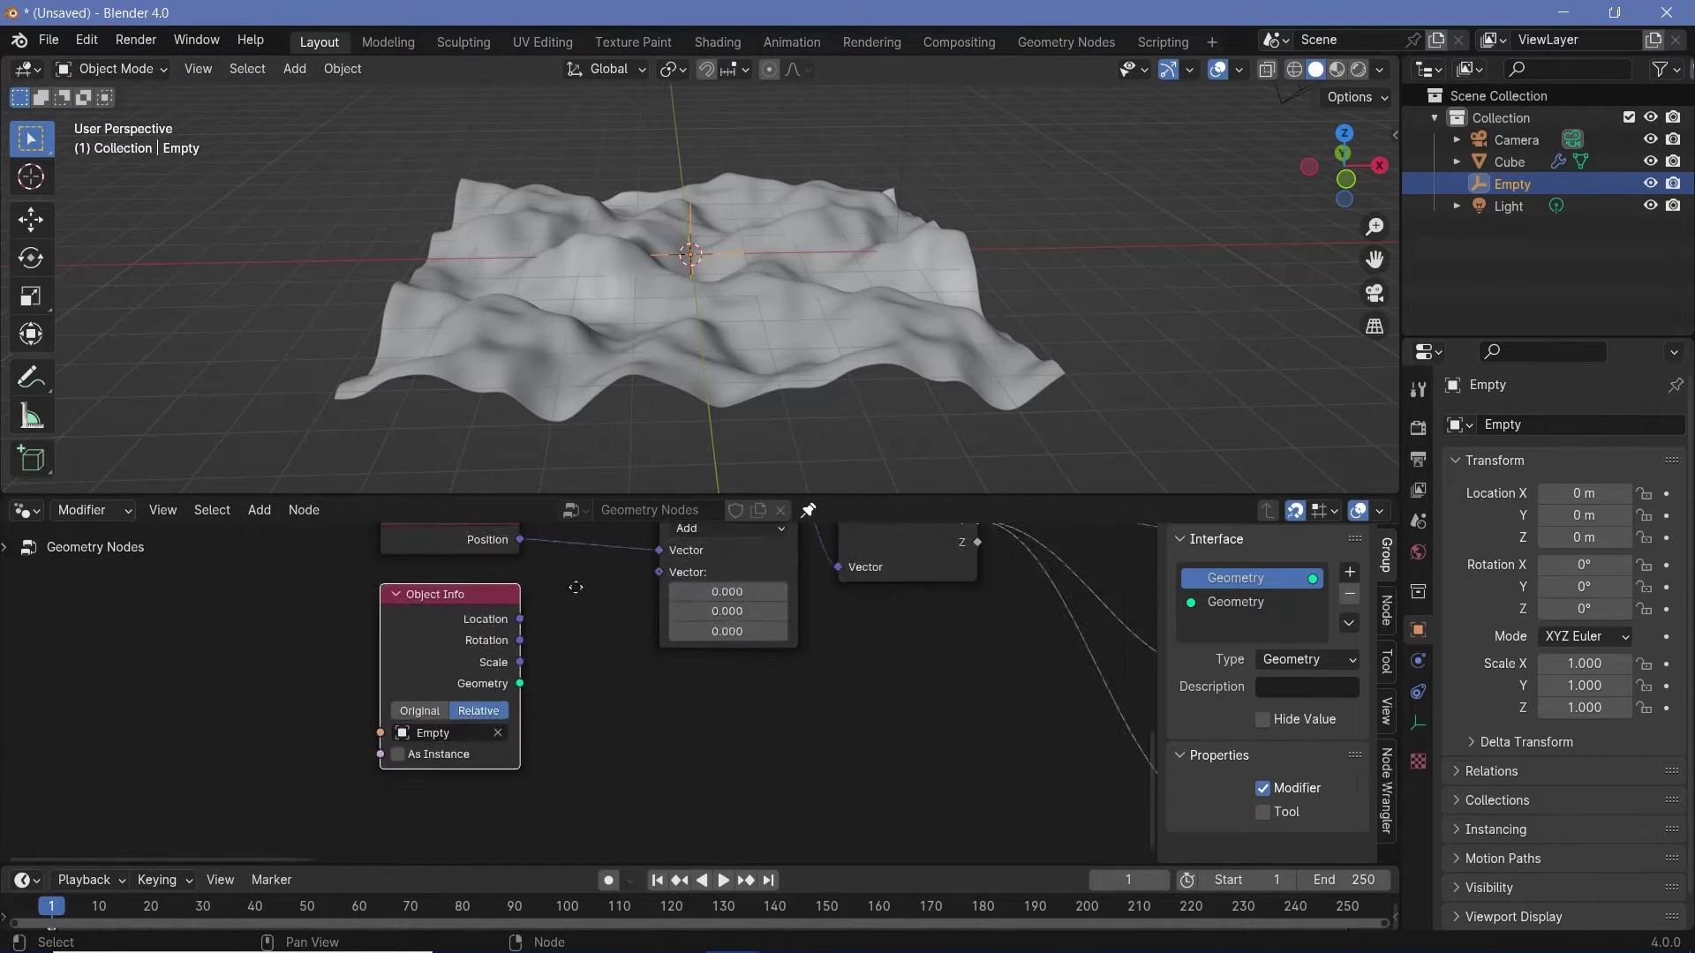
pyautogui.moveTo(575, 590); pyautogui.dragTo(639, 603, button='middle')
pyautogui.moveTo(496, 639); pyautogui.dragTo(279, 699)
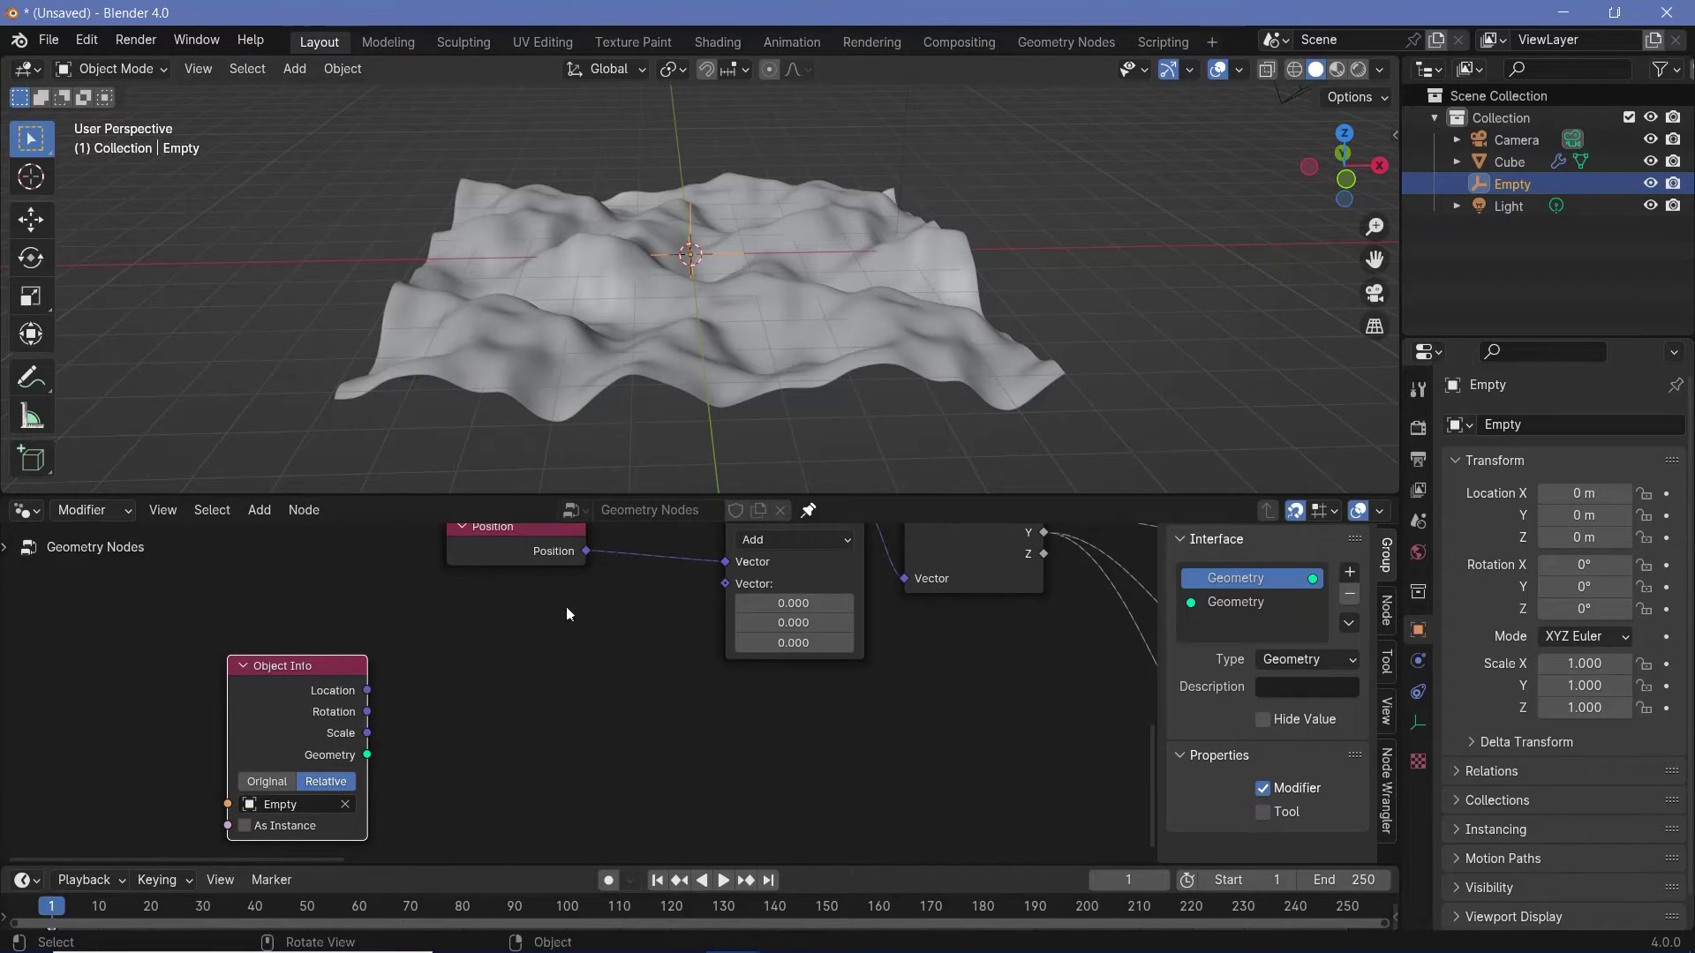
# Add a Separate XYZ node fed by Object Info's Location and shift both nodes away from the Add node.
pyautogui.moveTo(648, 538); pyautogui.dragTo(748, 491, button='middle')
pyautogui.hotkey('shift', 'a')
pyautogui.write('sepa')
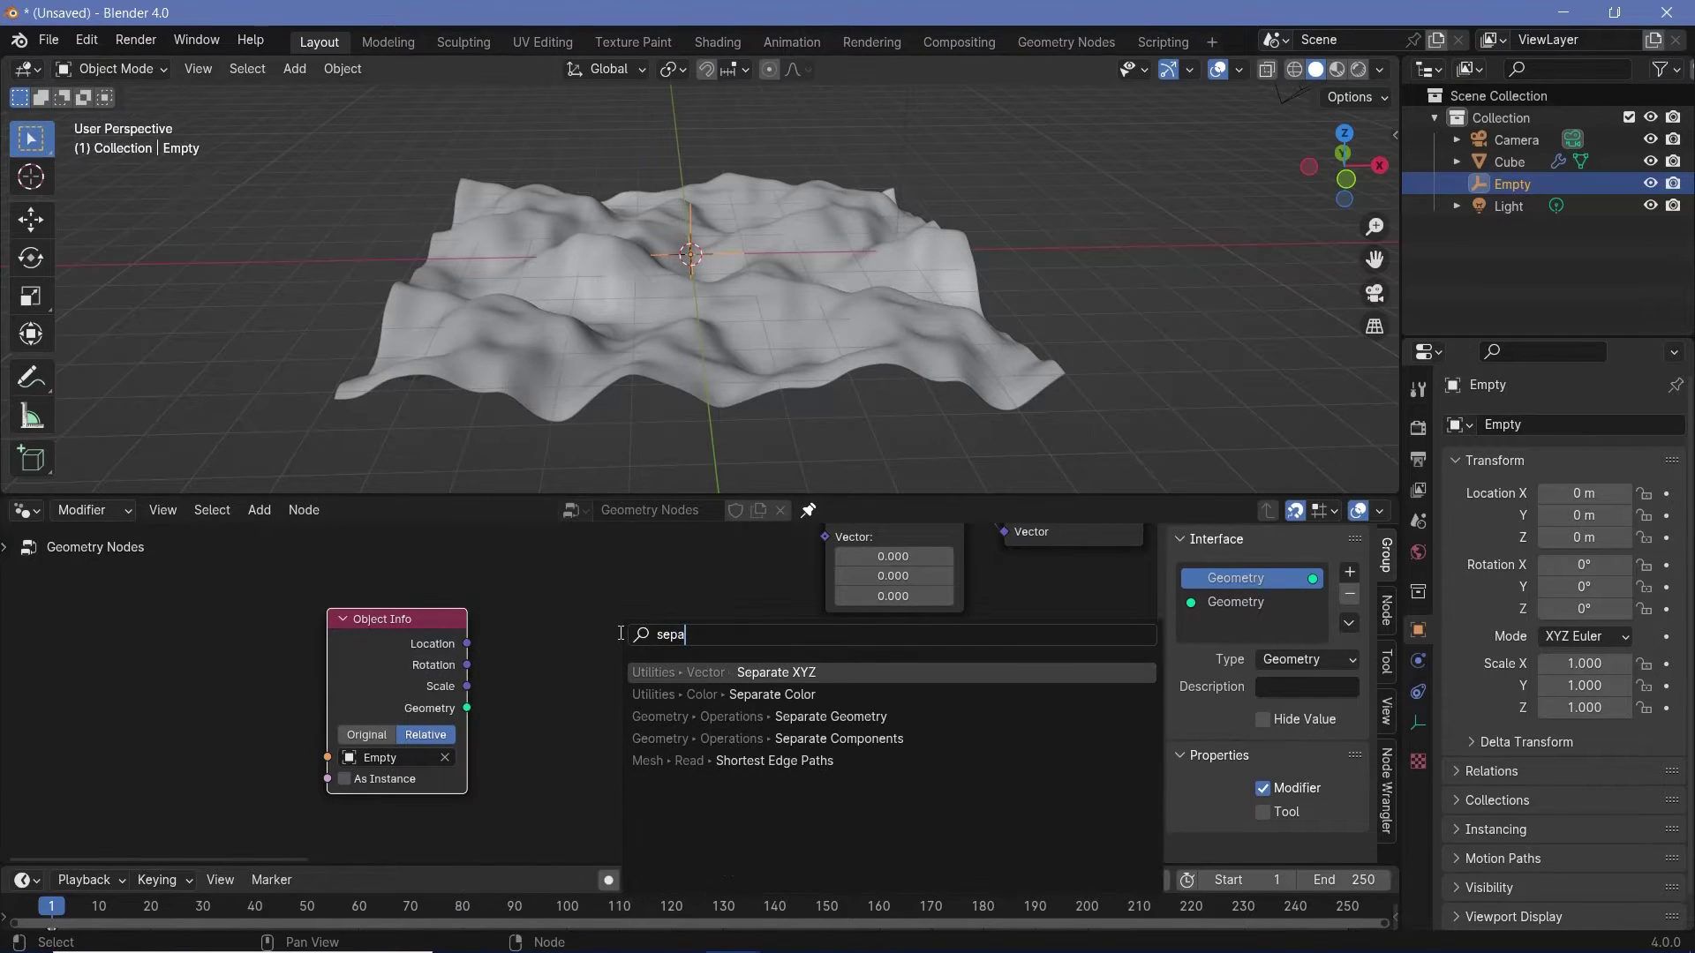
pyautogui.press('Return')
pyautogui.click(620, 637)
pyautogui.moveTo(462, 642); pyautogui.dragTo(600, 649)
pyautogui.moveTo(706, 590); pyautogui.dragTo(450, 688)
pyautogui.moveTo(654, 662); pyautogui.dragTo(395, 662)
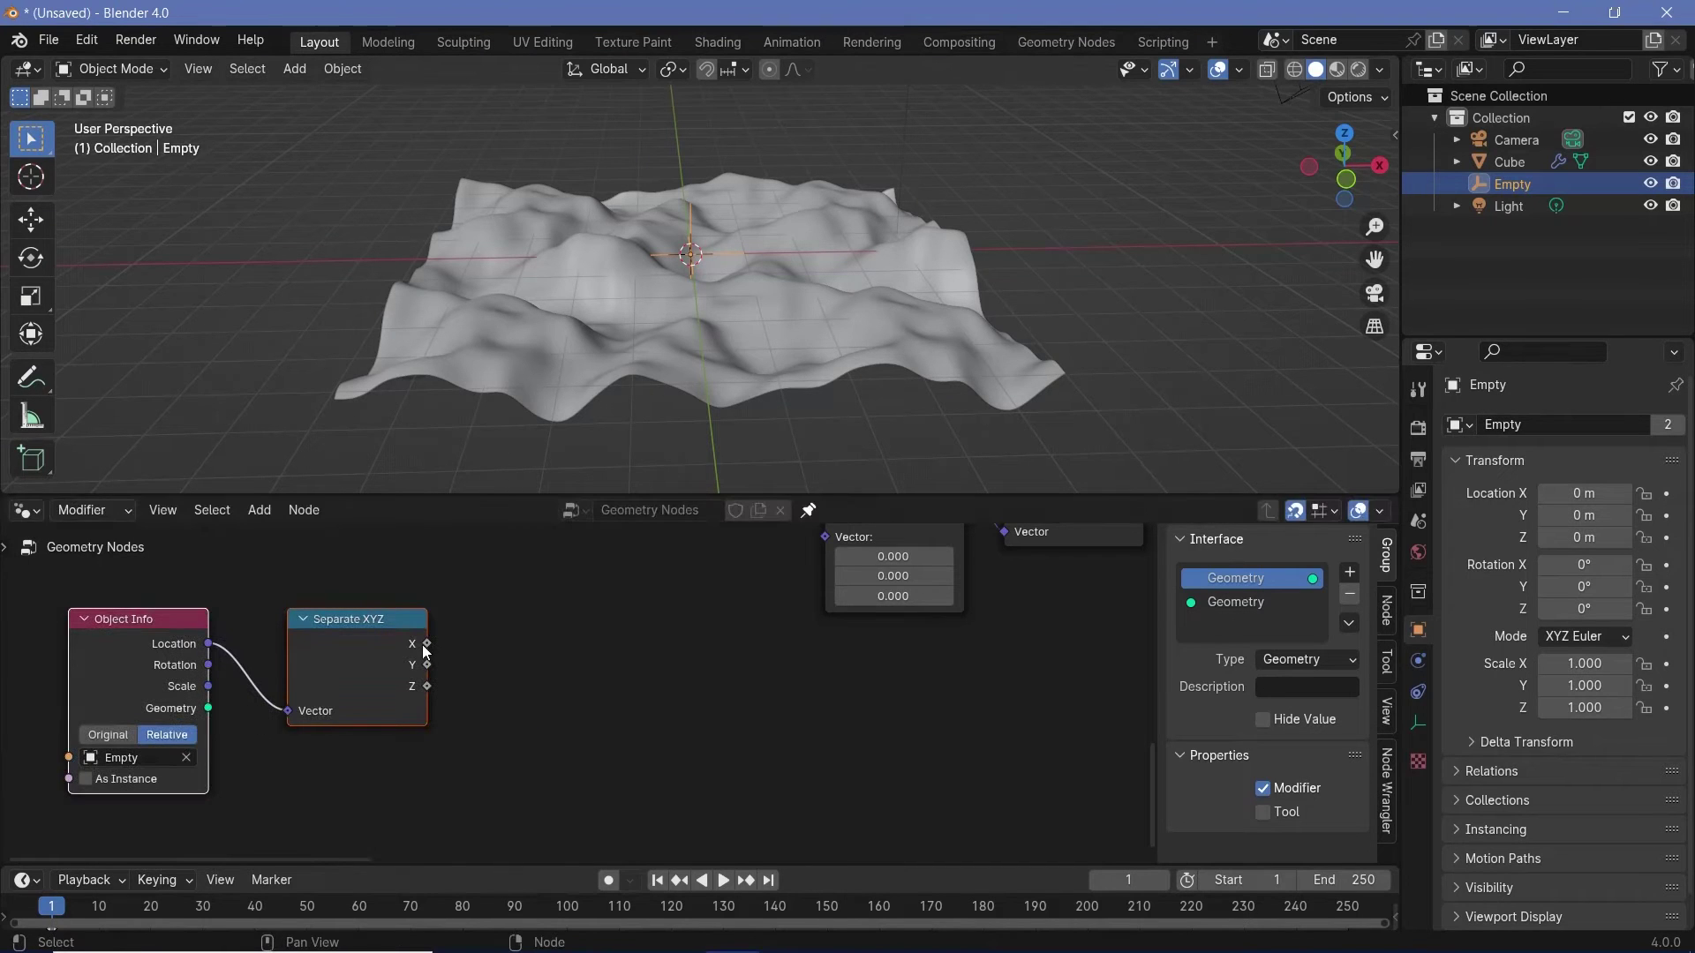
# Add a Map Range node and connect the empty's separated X coordinate to its Value input.
pyautogui.moveTo(820, 542)
pyautogui.mouseDown(button='middle')
pyautogui.moveTo(674, 644)
pyautogui.moveTo(836, 535)
pyautogui.mouseUp(button='middle')
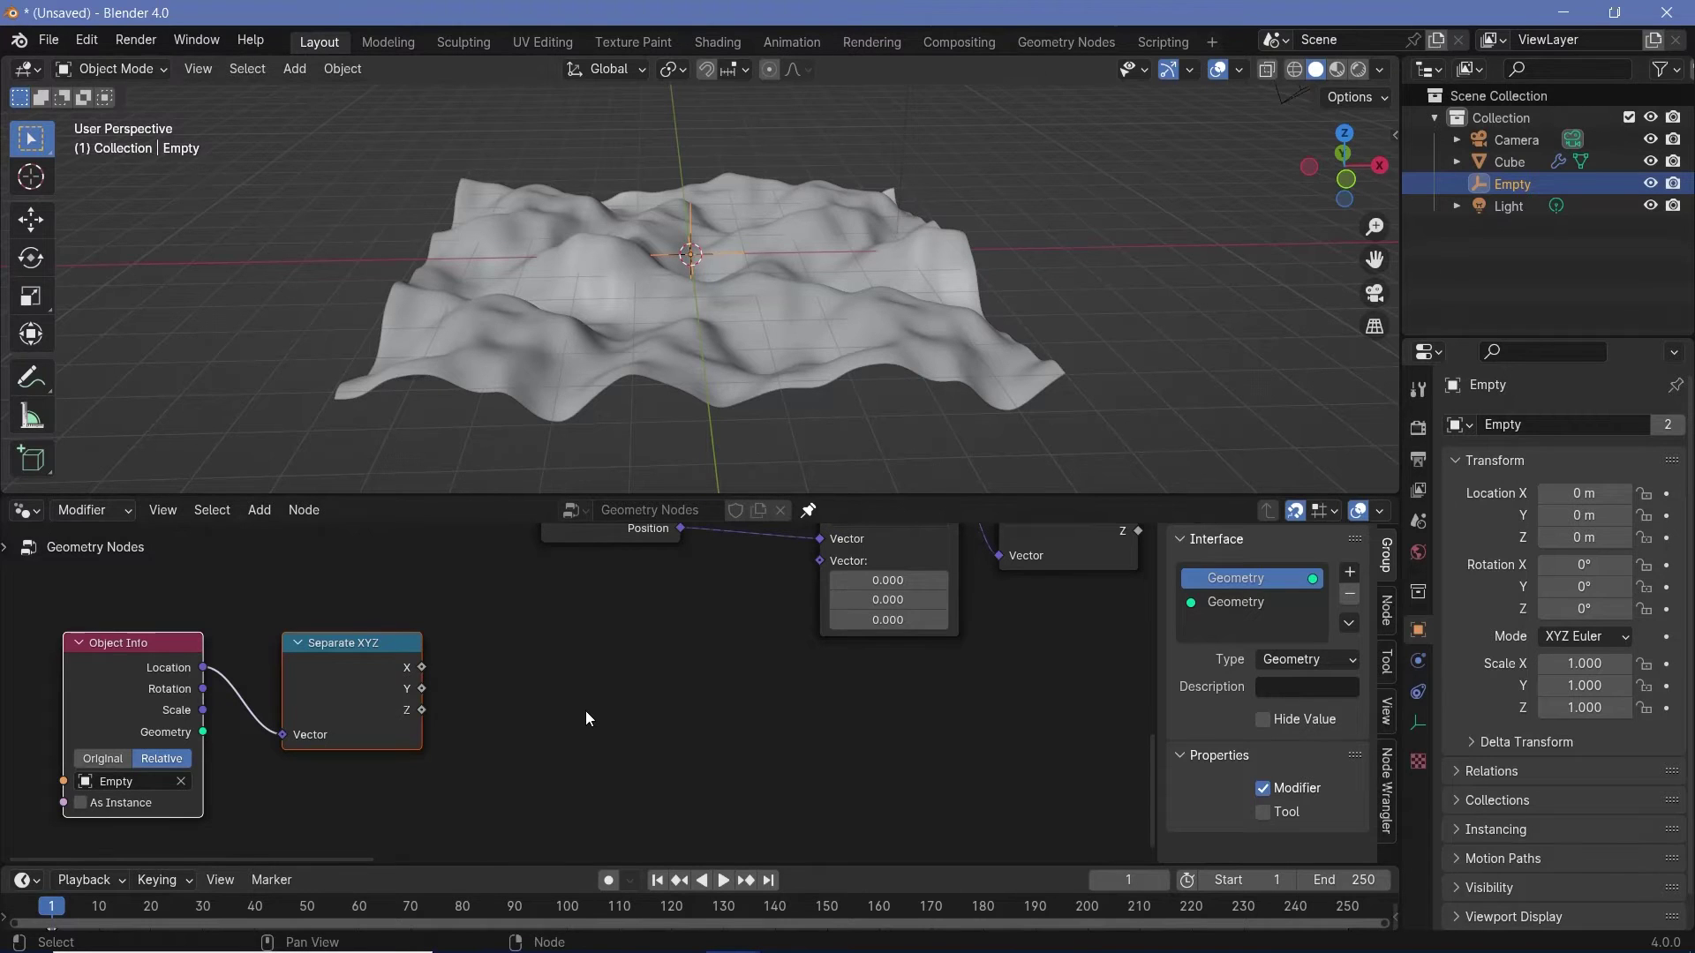
pyautogui.hotkey('shift', 'a')
pyautogui.moveTo(586, 706)
pyautogui.write('map')
pyautogui.press('Return')
pyautogui.moveTo(421, 667); pyautogui.dragTo(461, 747)
pyautogui.scroll(2, 621, 774)
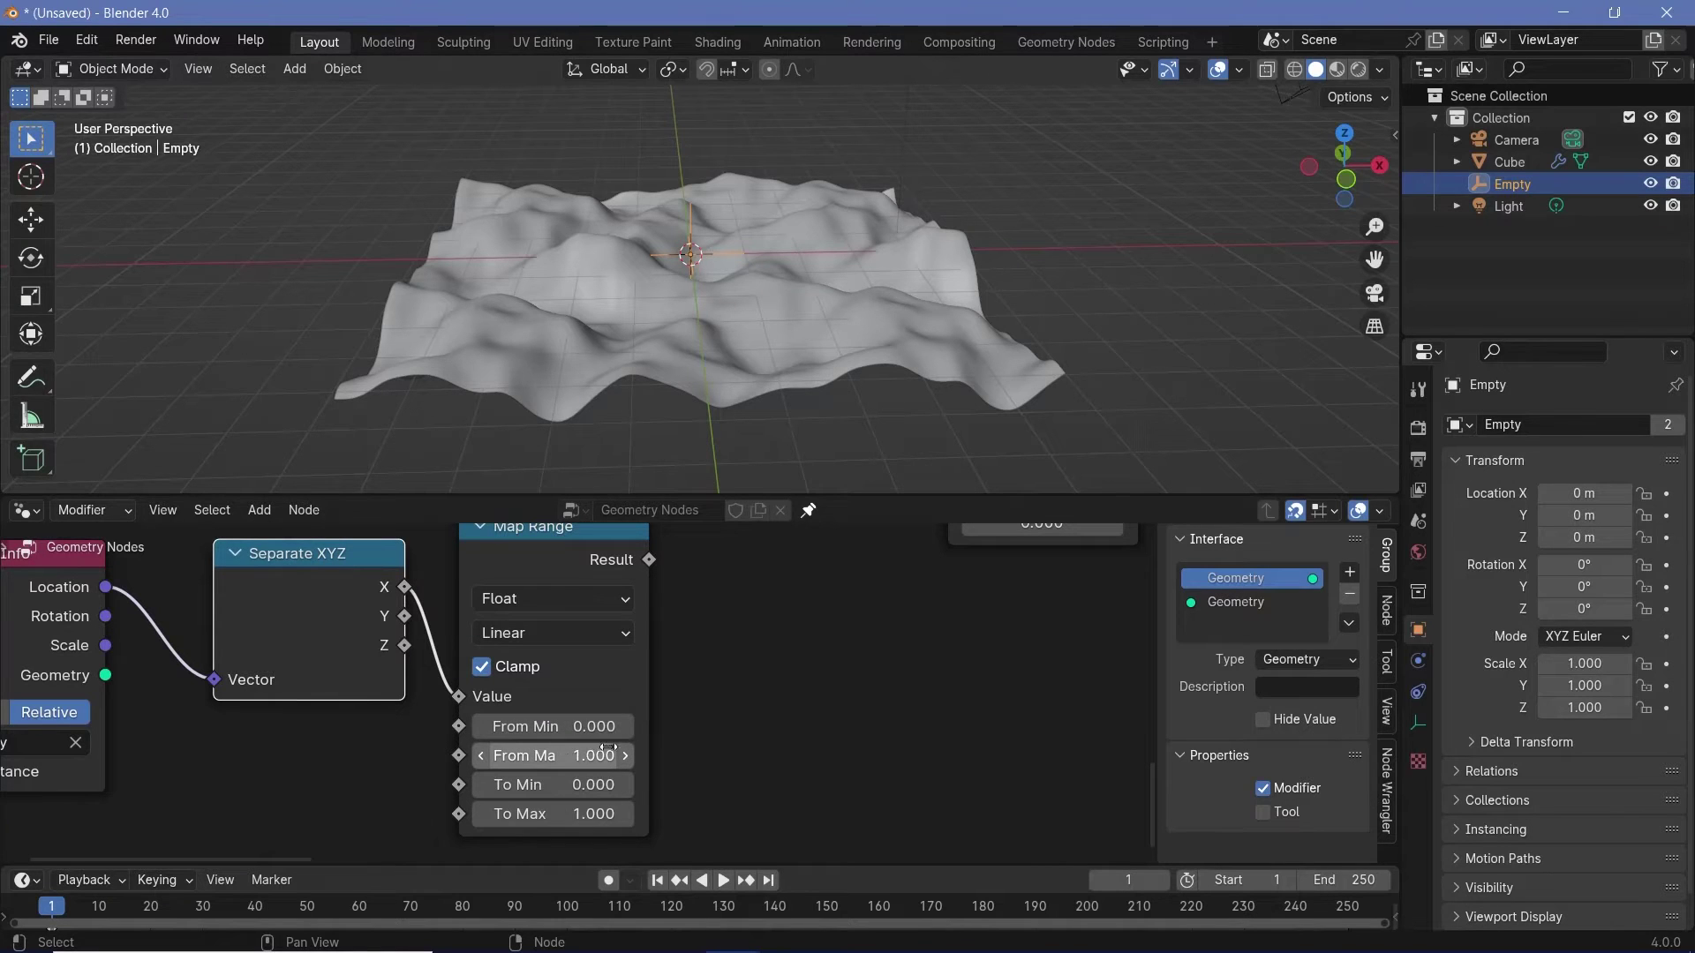
# Set the Map Range node's To Max to 2*pi.
pyautogui.click(575, 812)
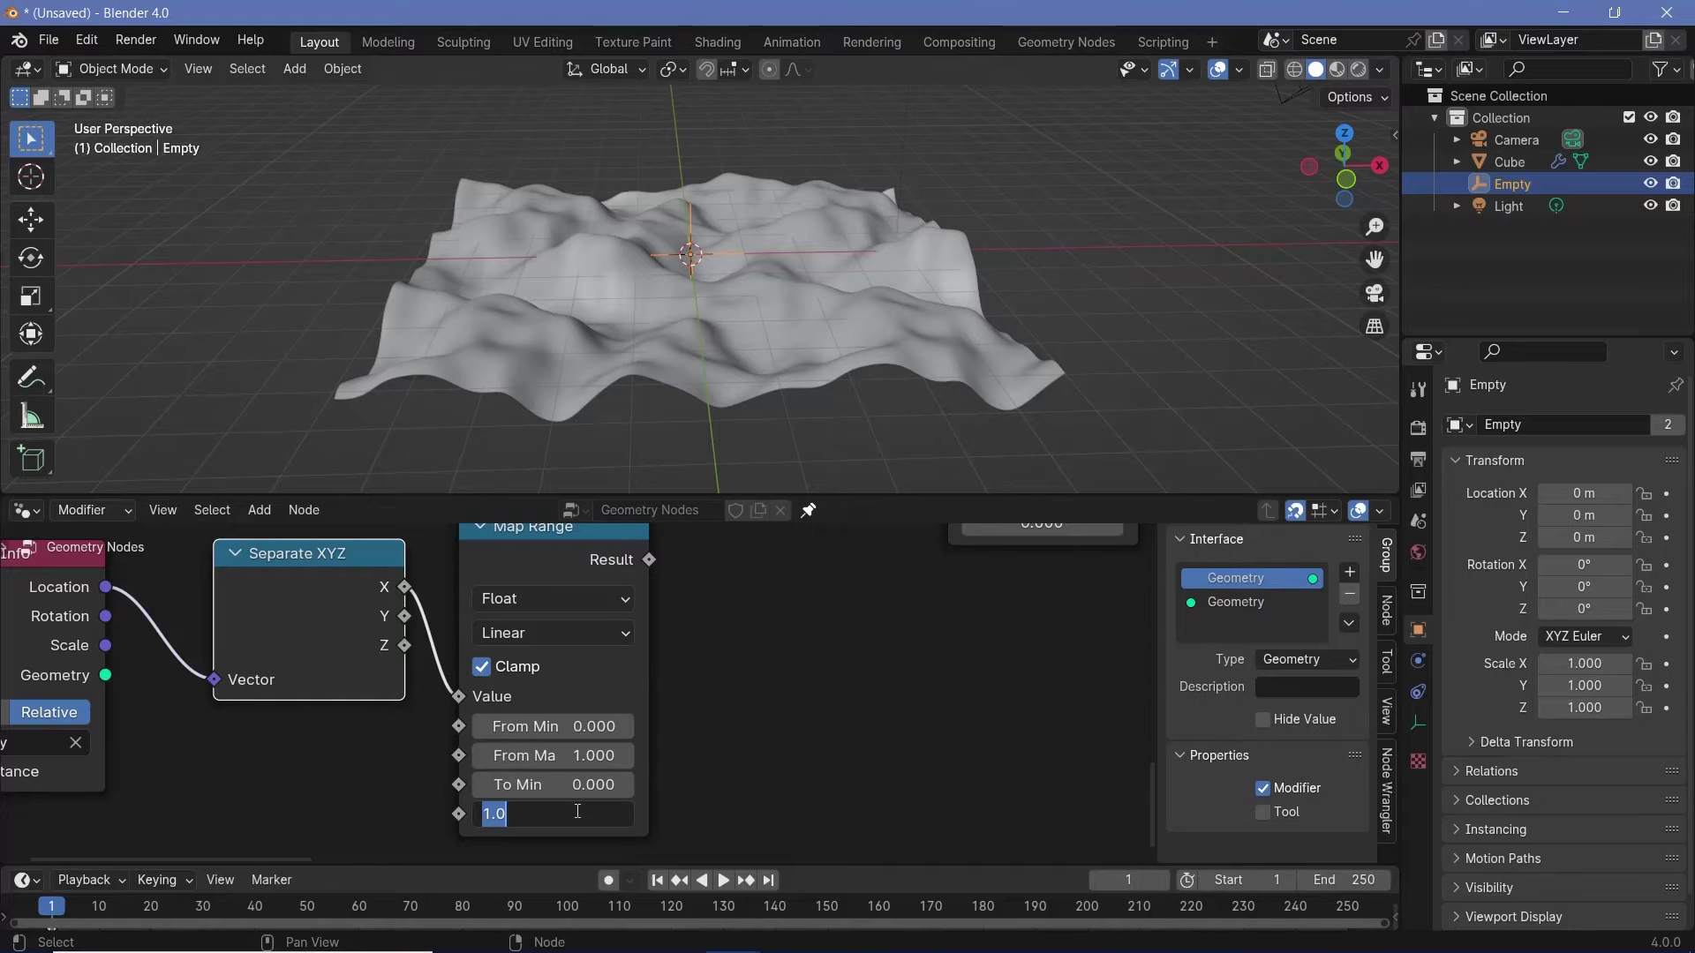
pyautogui.write('2')
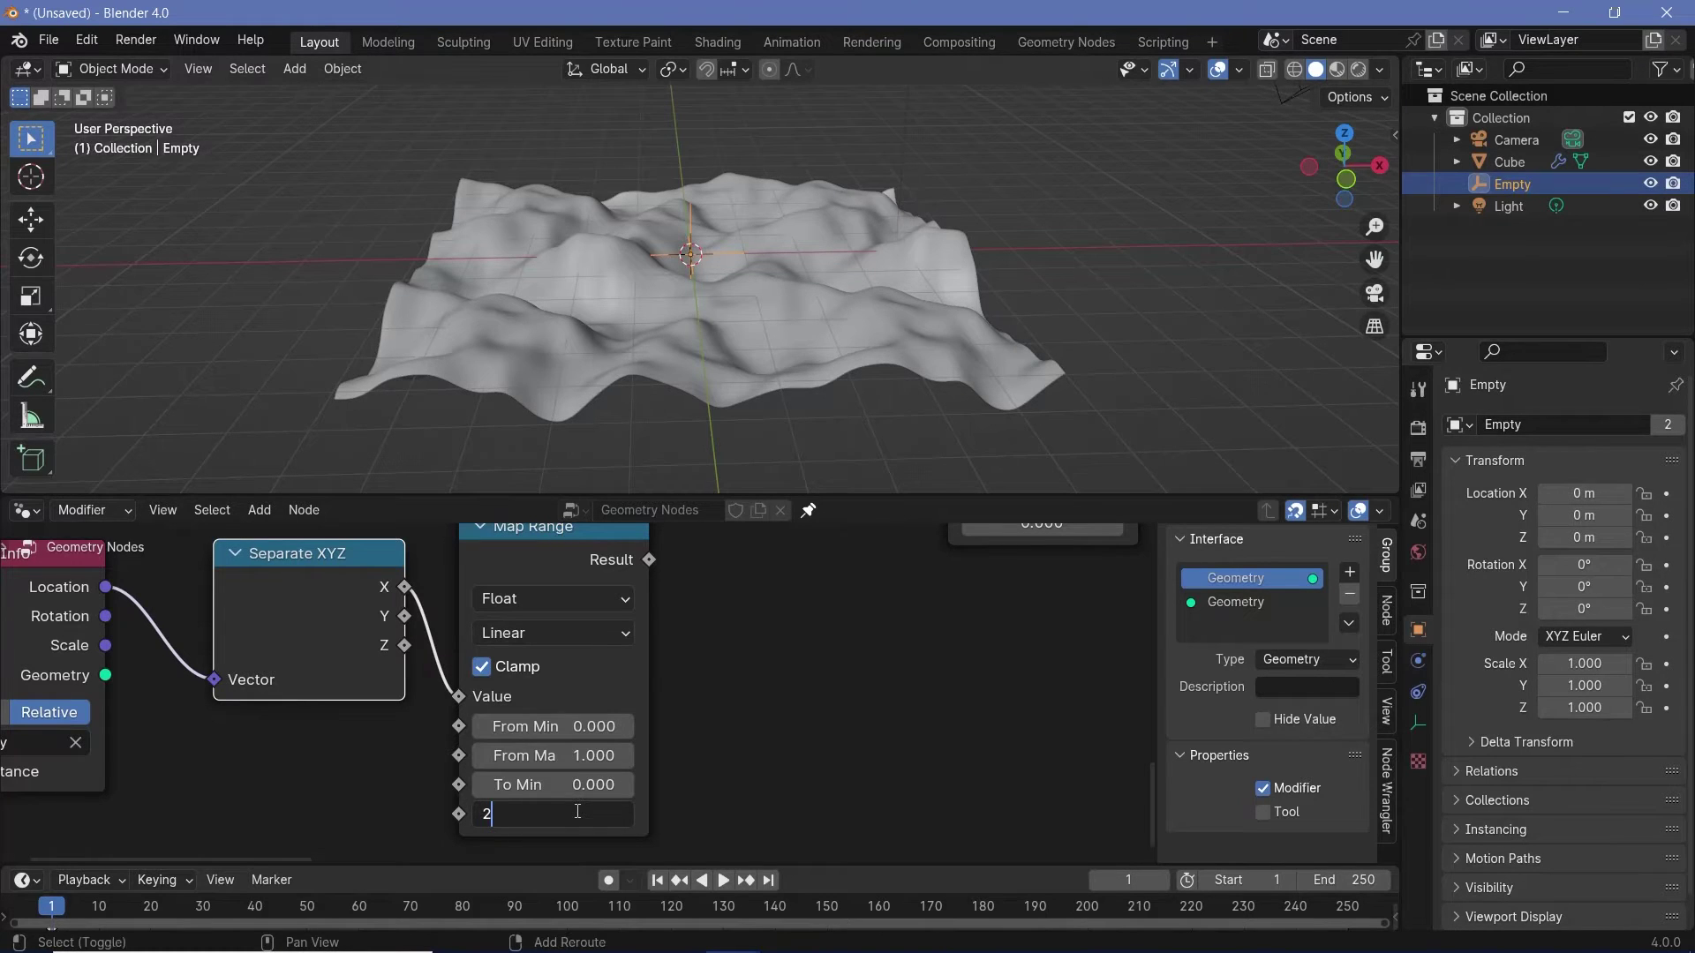
pyautogui.write('*pi')
pyautogui.press('Return')
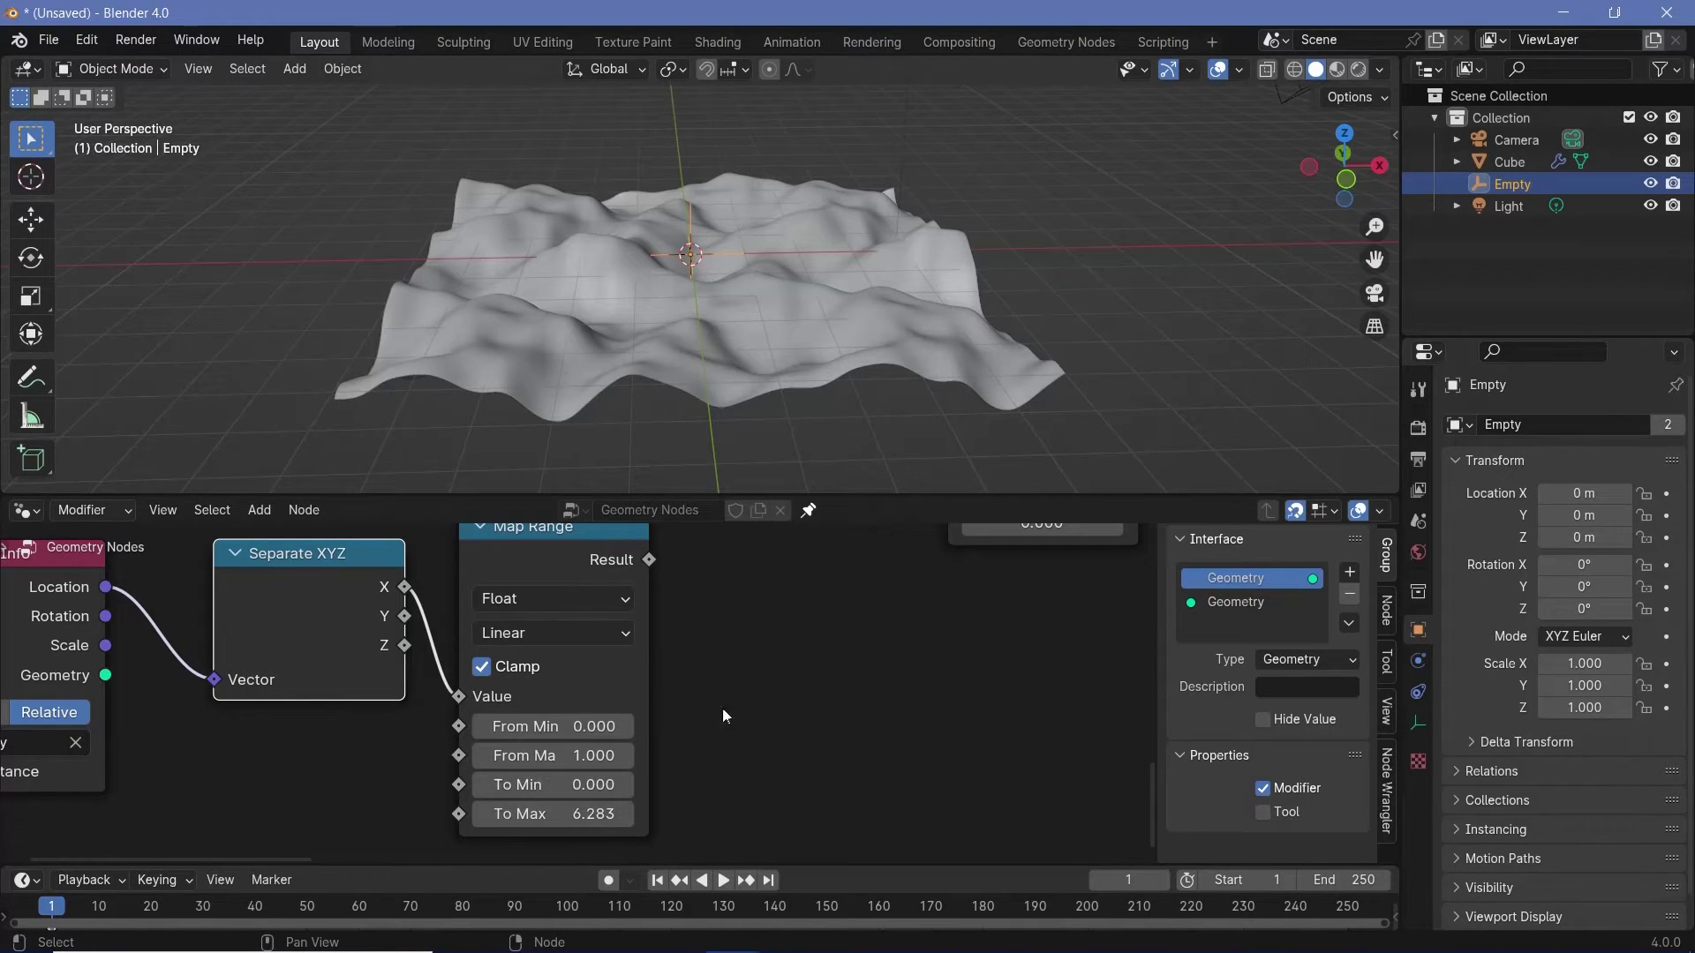
pyautogui.scroll(-2, 689, 740)
pyautogui.moveTo(630, 574); pyautogui.dragTo(538, 709, button='middle')
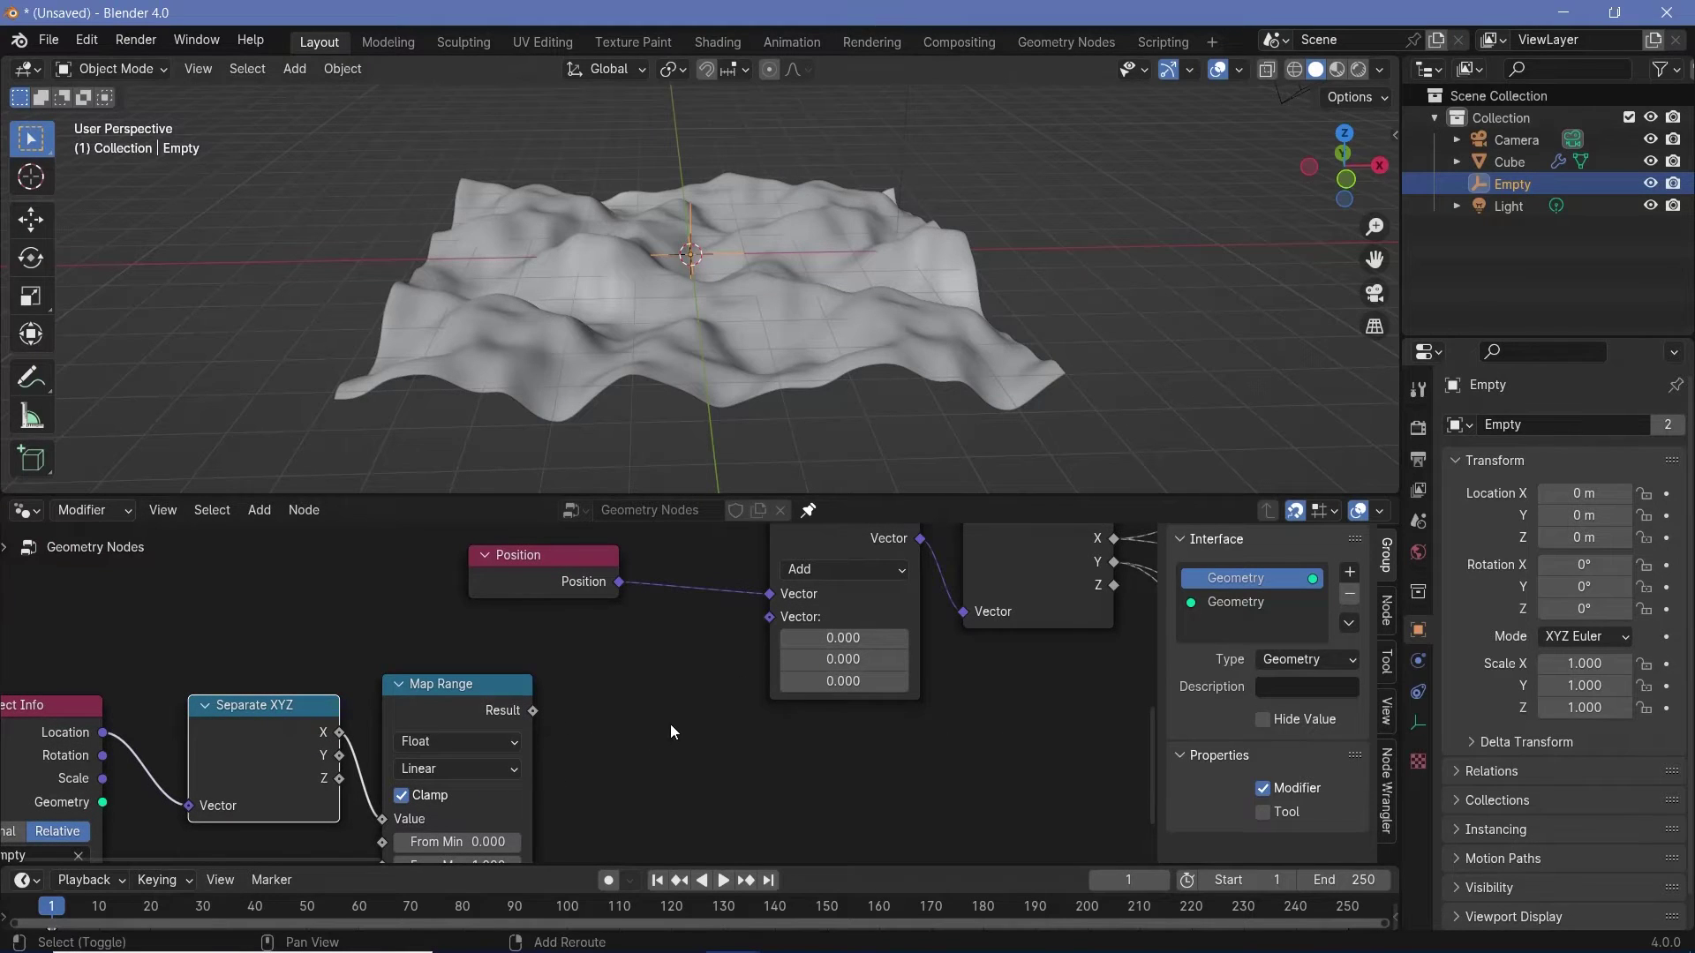
# Add a Combine XYZ node, feed Map Range's Result into its X, and connect its Vector to the Add node's second input.
pyautogui.hotkey('shift', 'a')
pyautogui.write('xo')
pyautogui.press('BackSpace')
pyautogui.press('BackSpace')
pyautogui.write('combine')
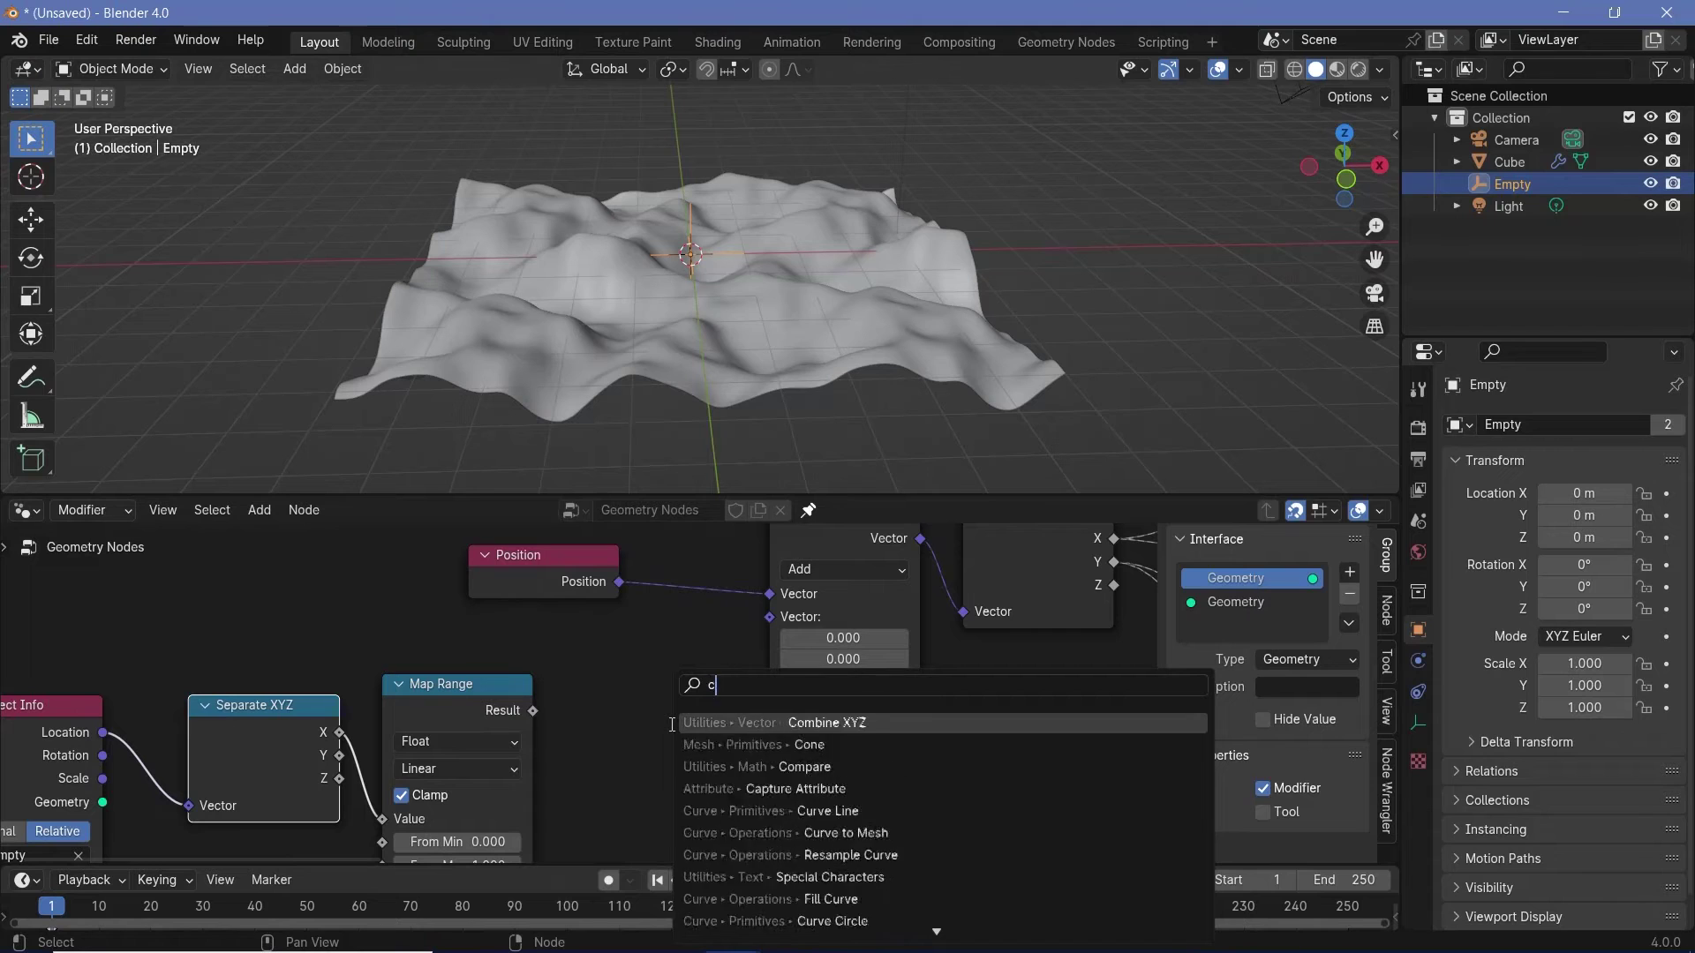
pyautogui.press('Return')
pyautogui.click(672, 723)
pyautogui.moveTo(532, 709); pyautogui.dragTo(584, 732)
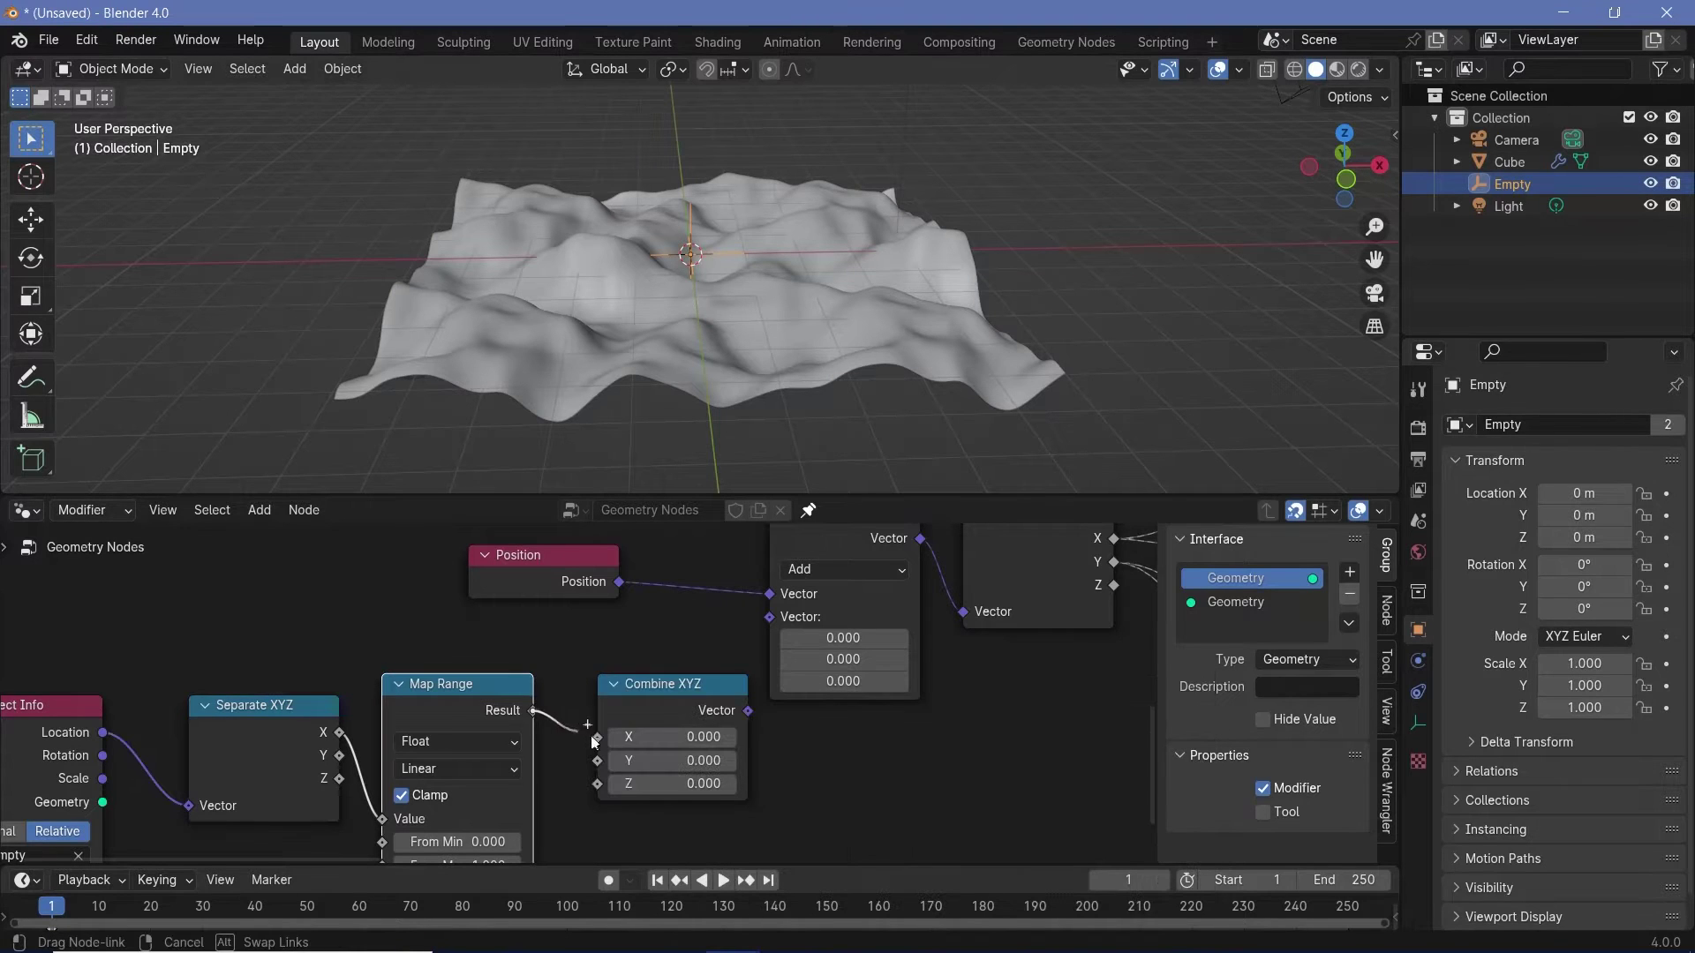
pyautogui.moveTo(735, 727); pyautogui.dragTo(770, 617)
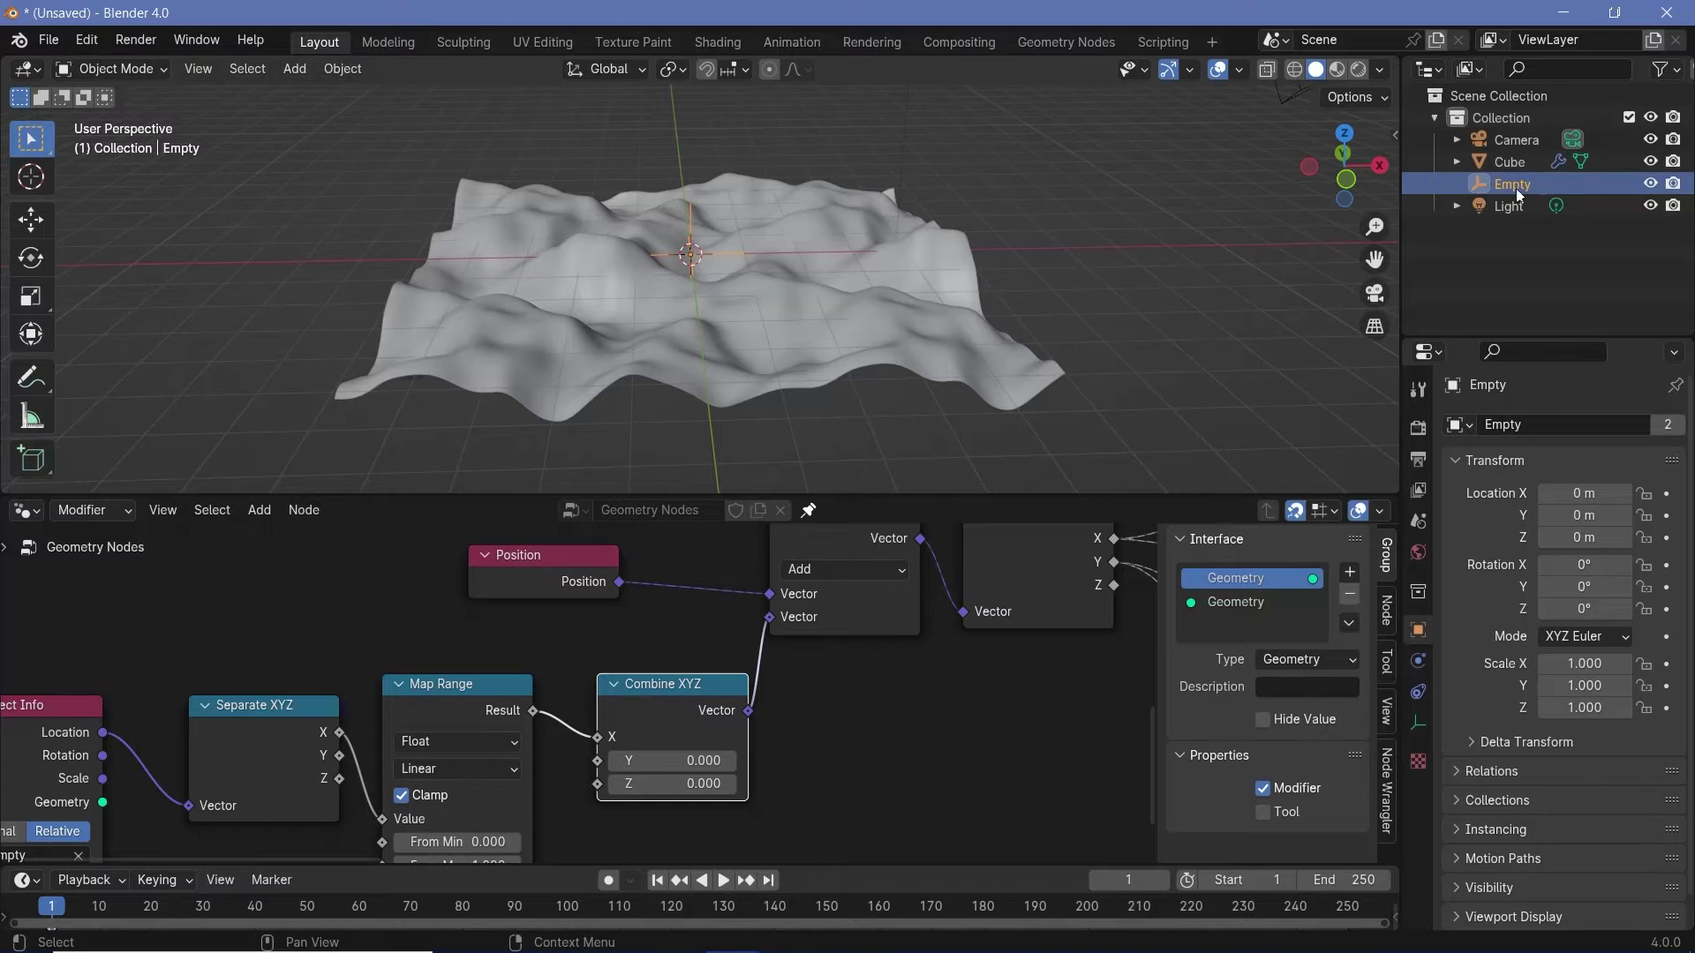
# Test the terrain offset by sliding the empty along the X axis, and cancel the move.
pyautogui.press('g')
pyautogui.press('x')
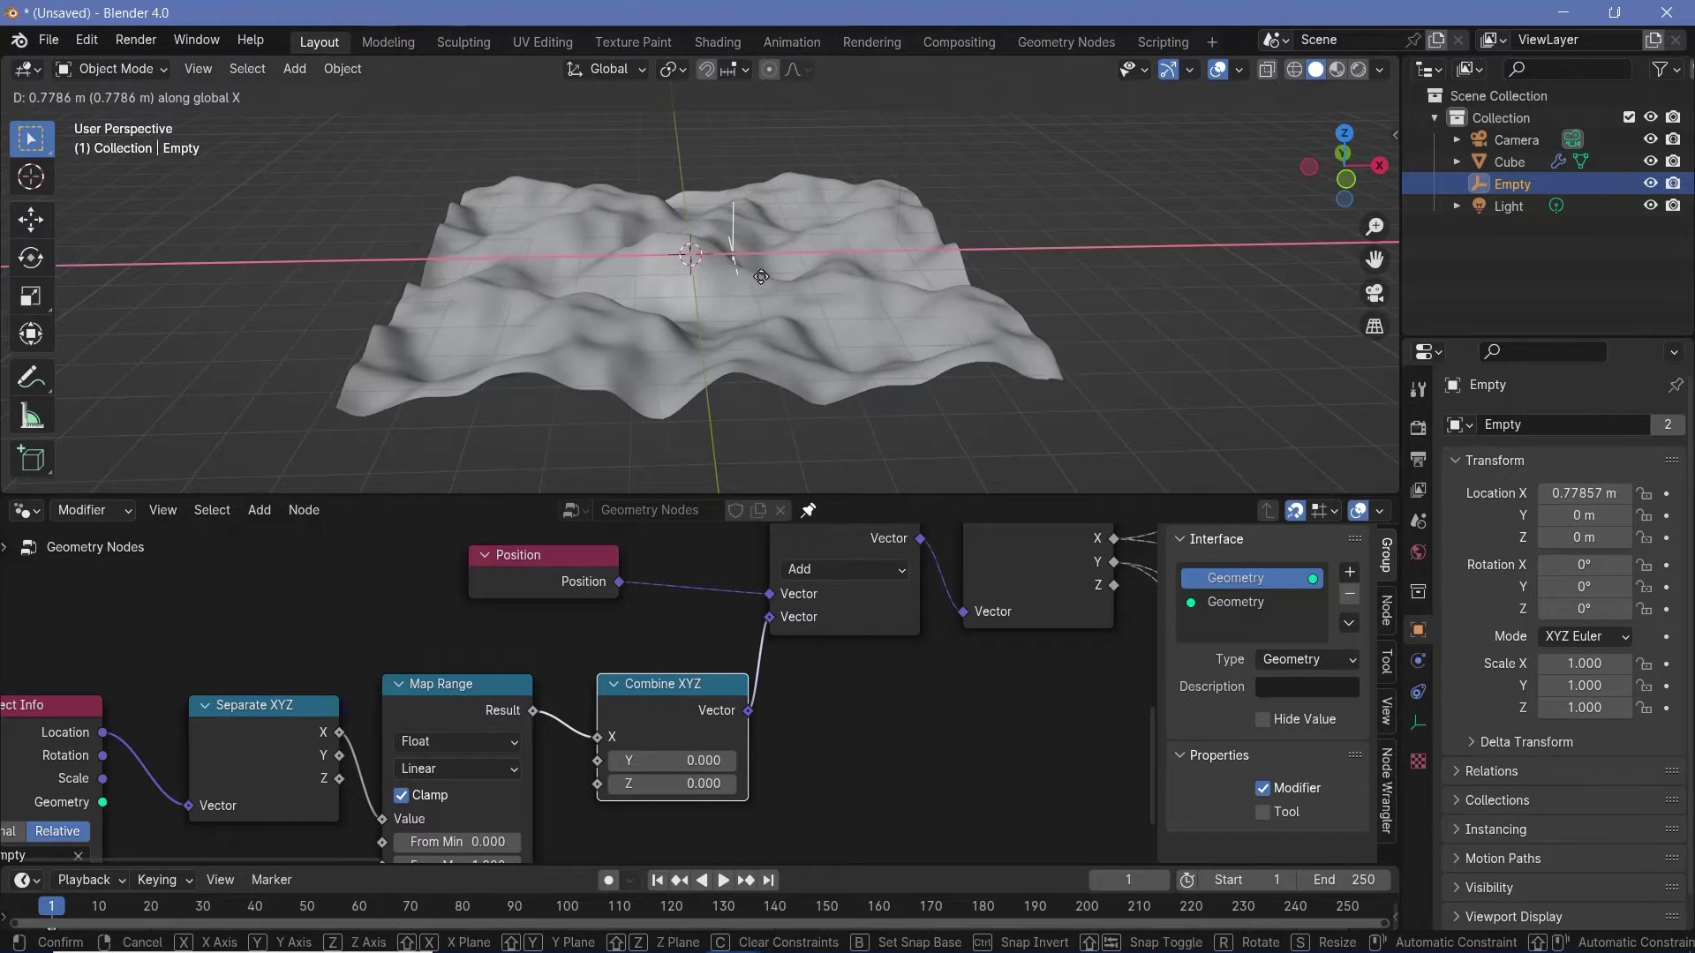
pyautogui.rightClick(869, 299)
# Try a Map Range From Max of 10 and test it by sliding the empty along X, cancelling the move.
pyautogui.moveTo(628, 616); pyautogui.dragTo(756, 512, button='middle')
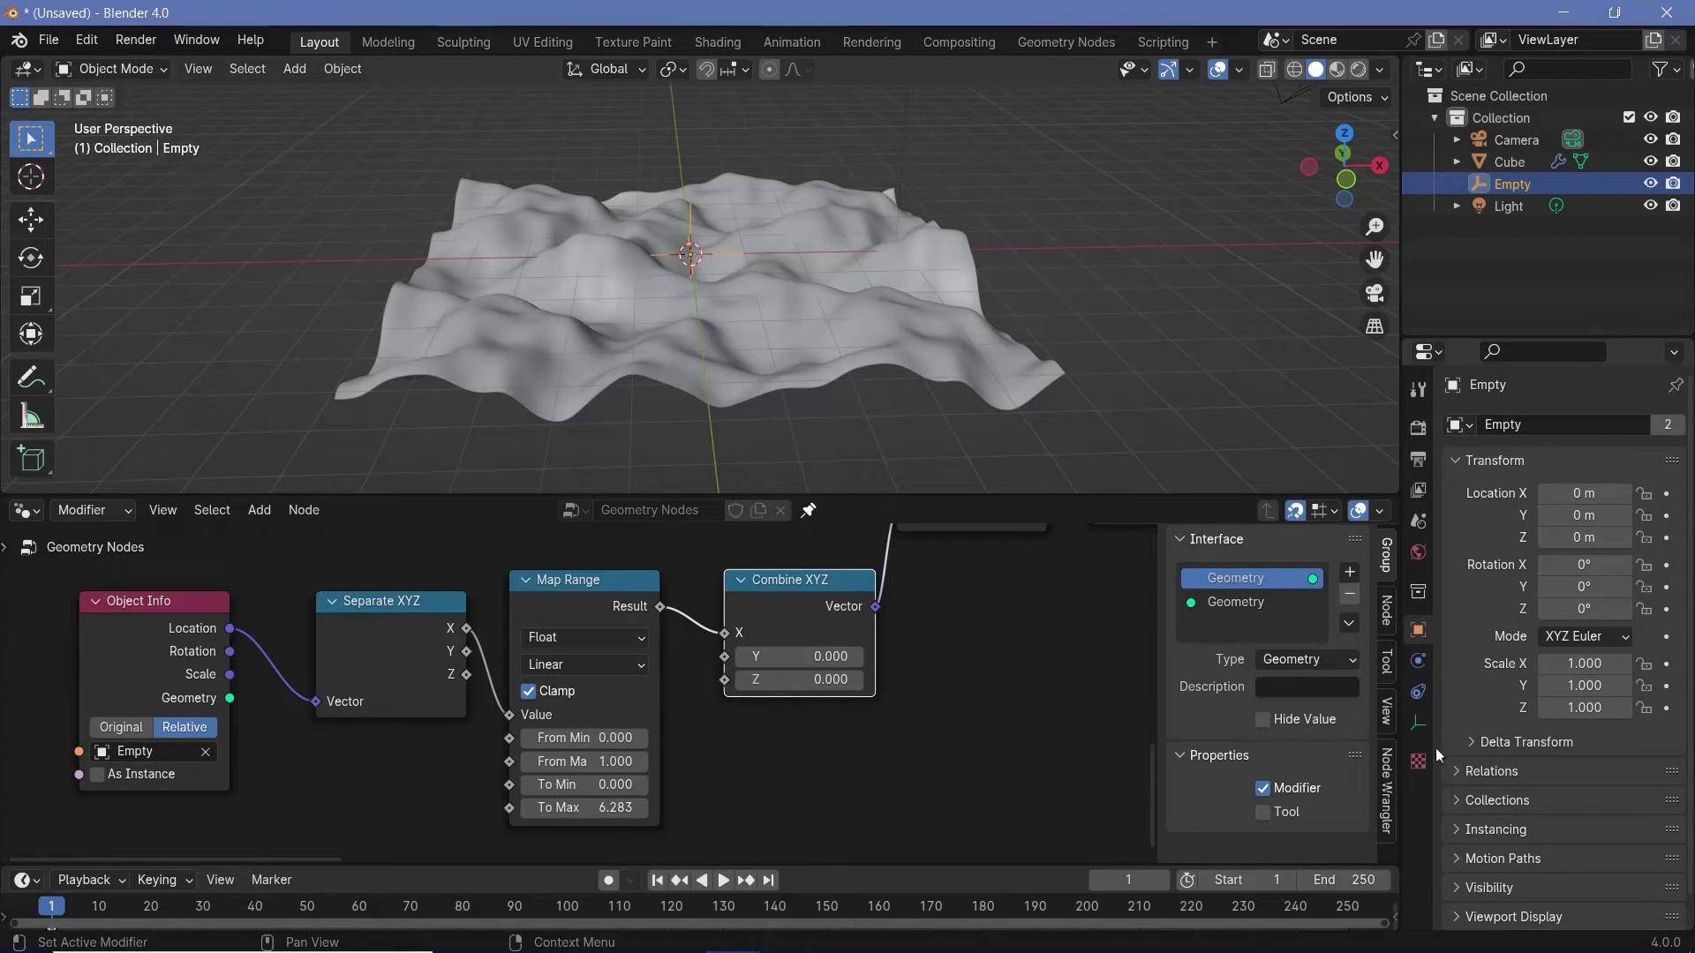
pyautogui.doubleClick(627, 760)
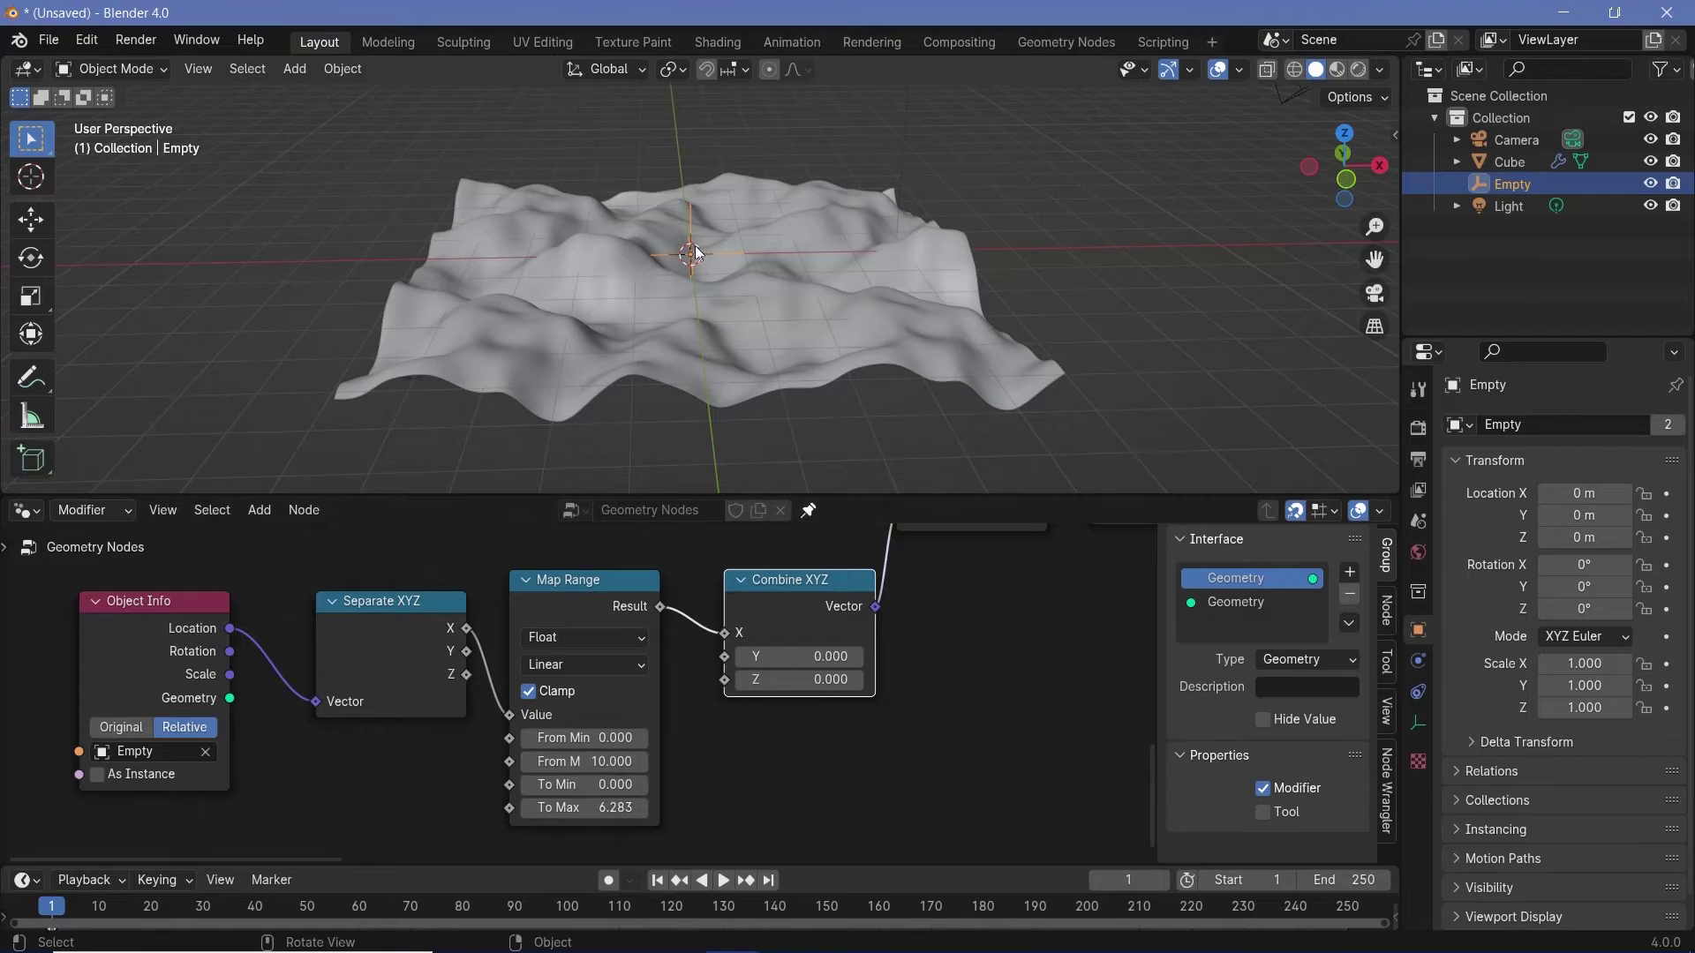
pyautogui.press('g')
pyautogui.press('x')
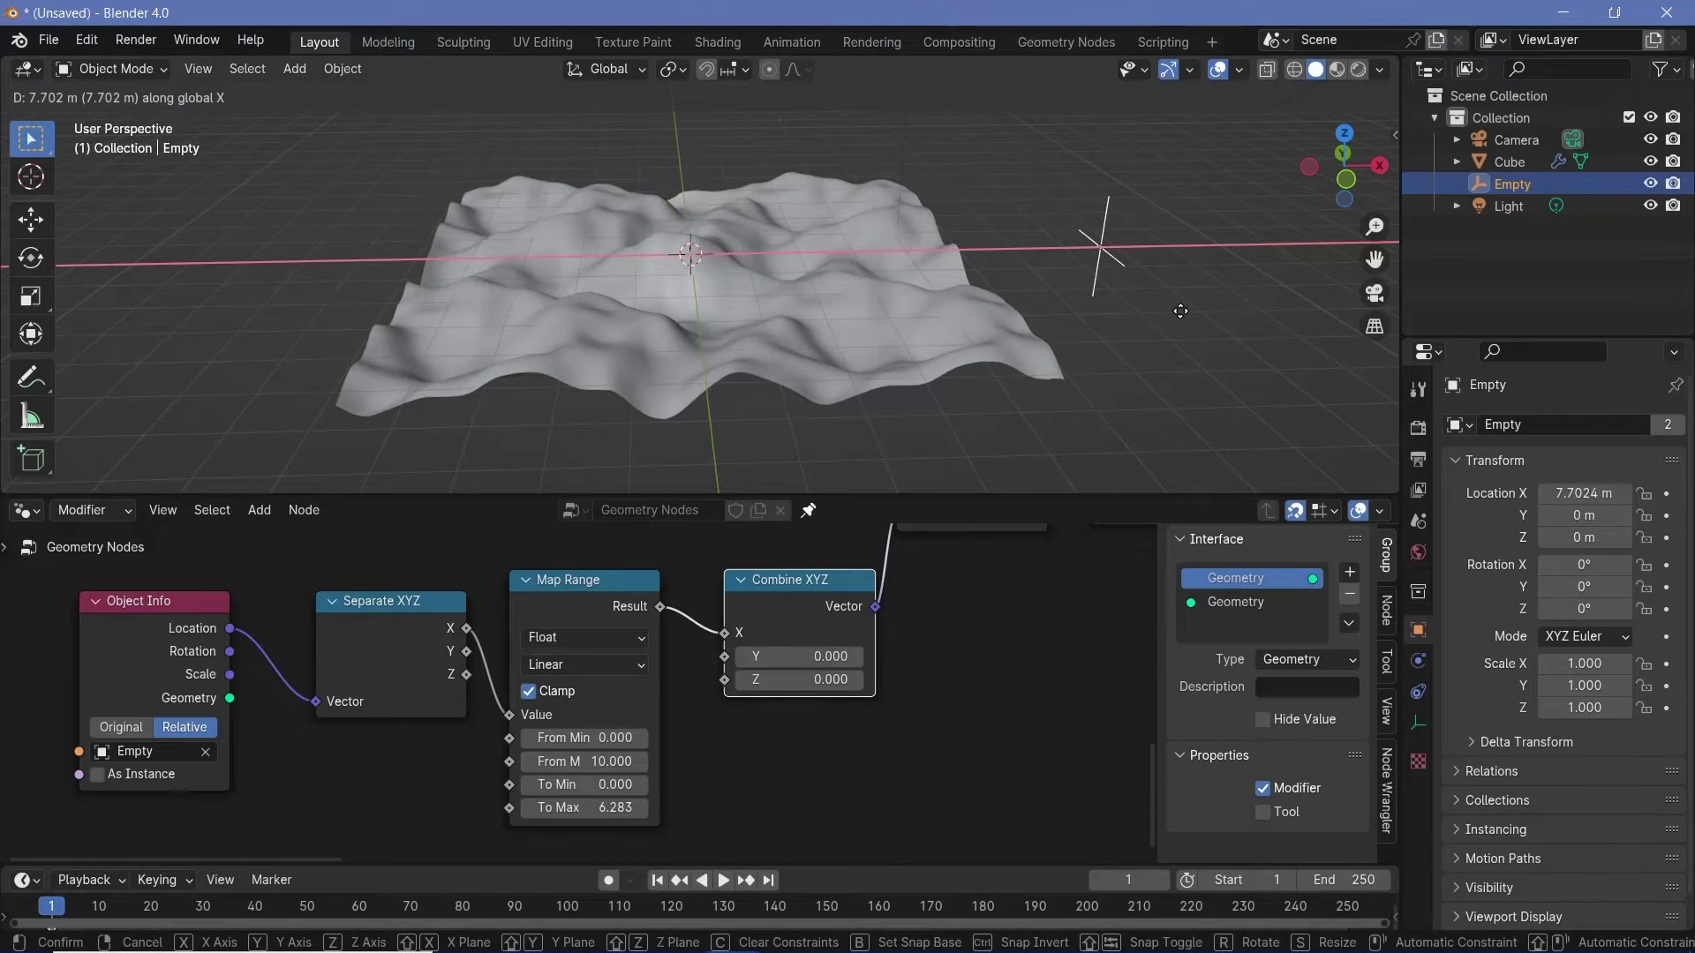
pyautogui.rightClick(750, 303)
# Set the Map Range node's From Min to -10 and From Max to 0.
pyautogui.click(610, 742)
pyautogui.write('-10')
pyautogui.press('Return')
pyautogui.click(612, 762)
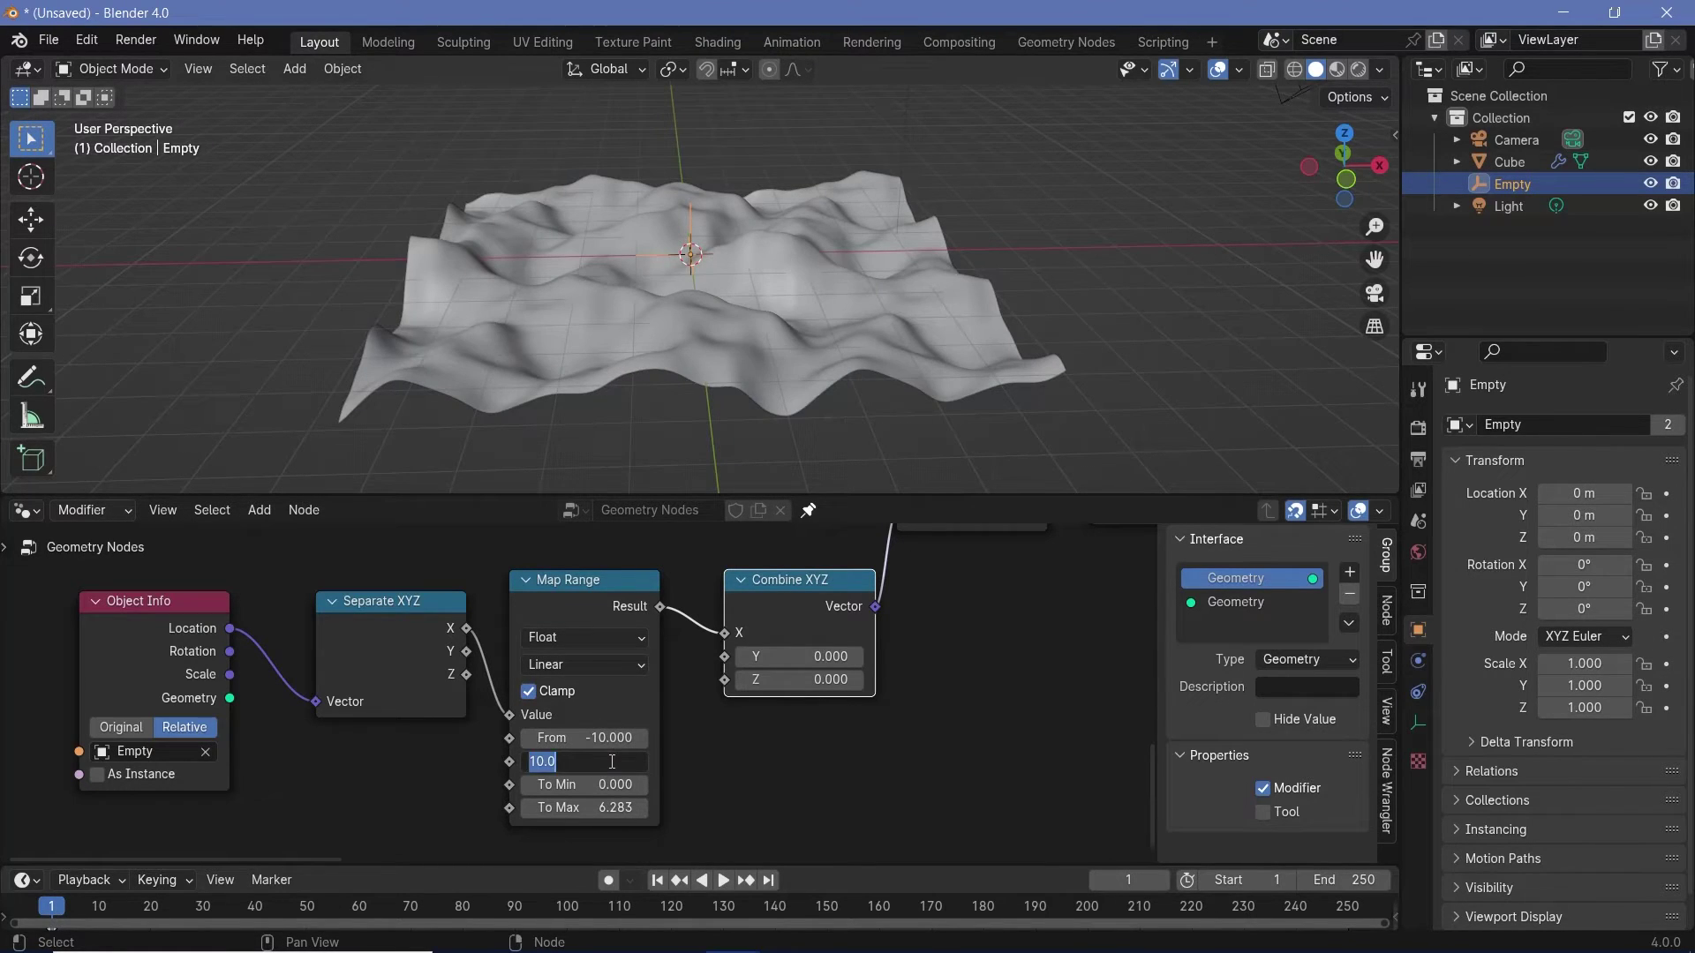
pyautogui.write('0')
pyautogui.press('Return')
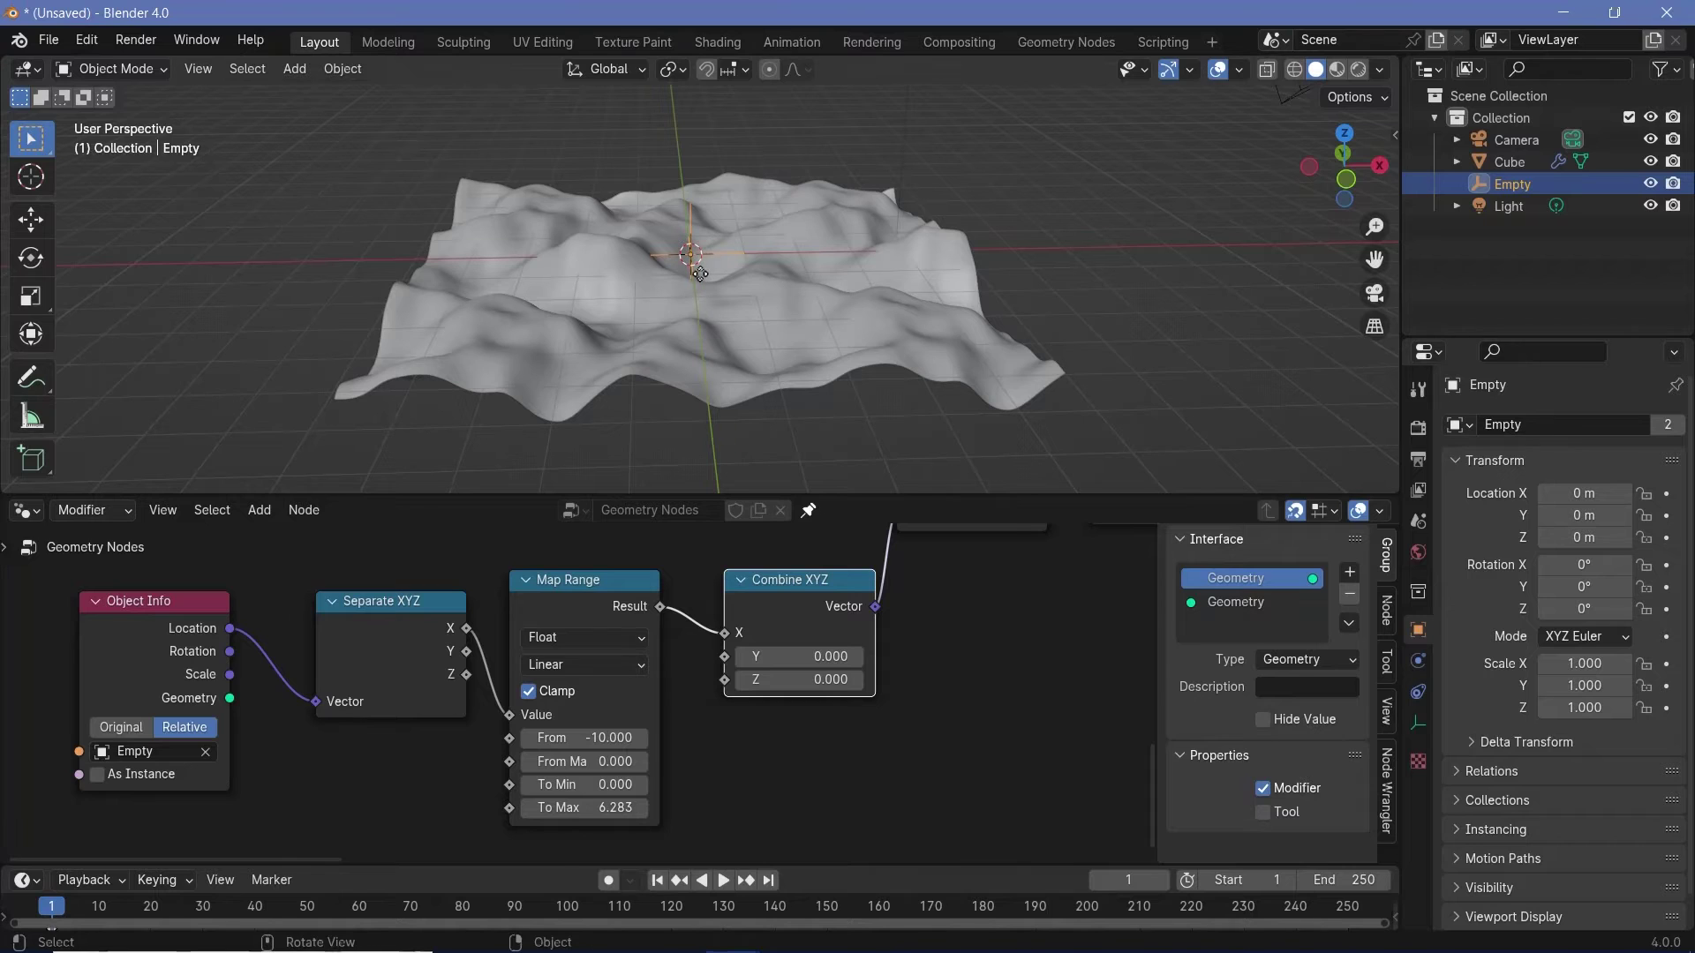
# Test the new input range by sliding the empty in the negative X direction, and cancel the move.
pyautogui.press('g')
pyautogui.press('x')
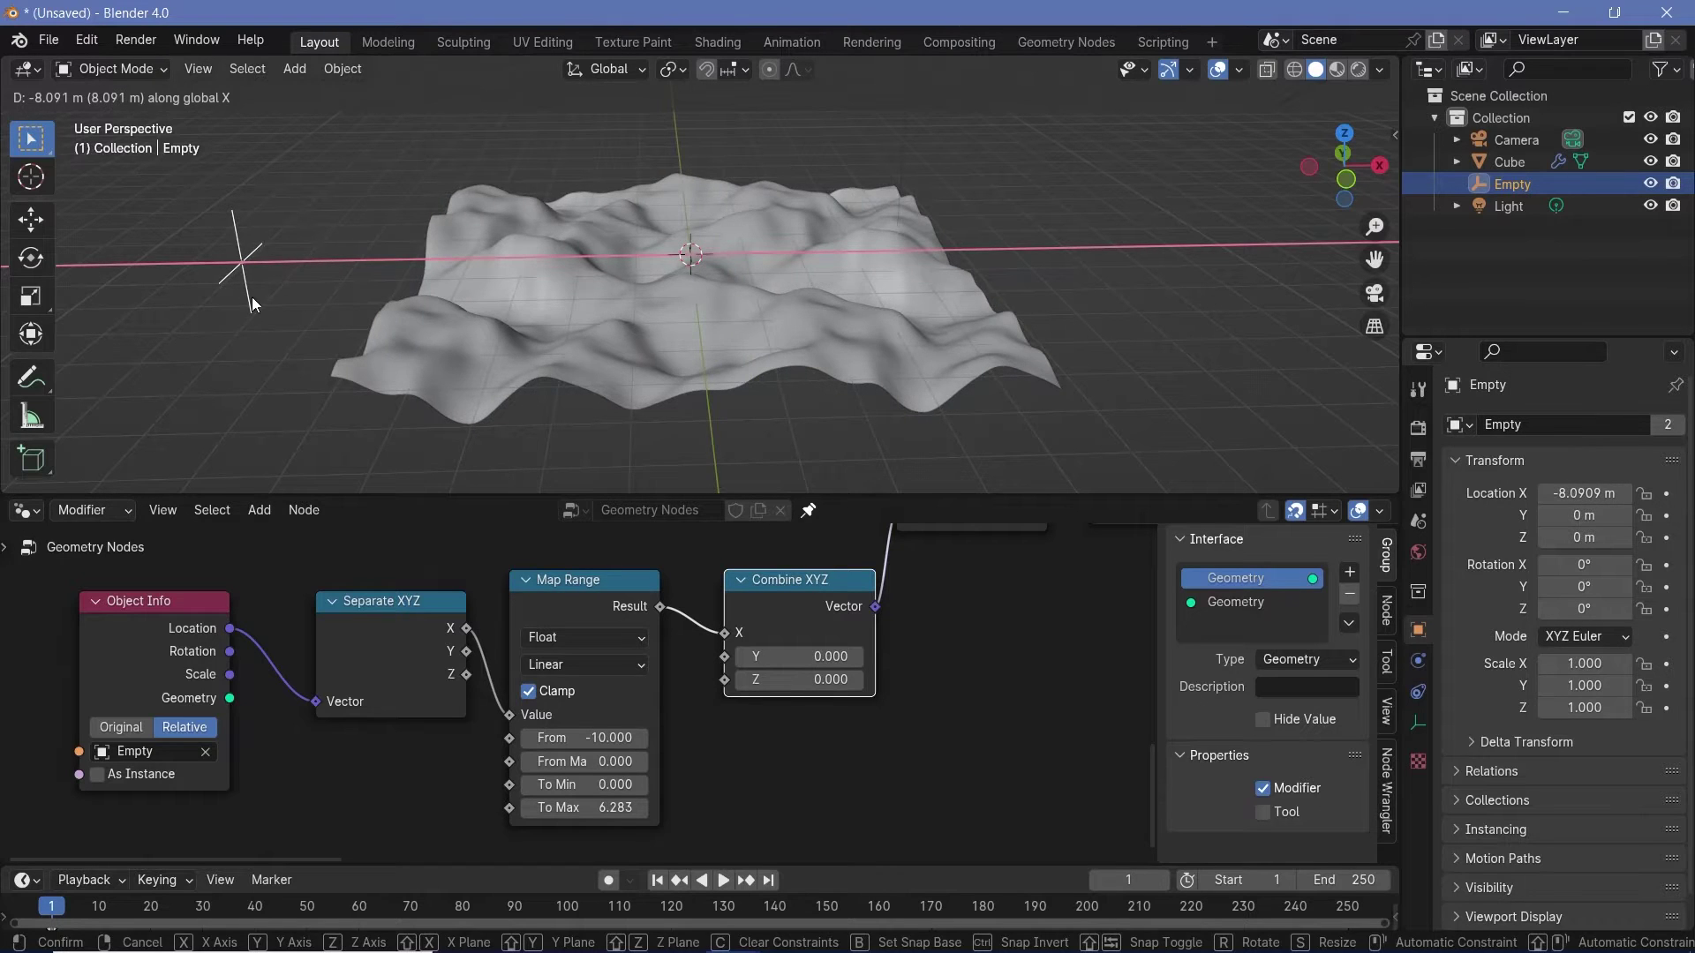
pyautogui.press('Escape')
# Insert a Set Shade Smooth node between the Set Position and Group Output nodes and inspect the terrain surface up close.
pyautogui.press('Home')
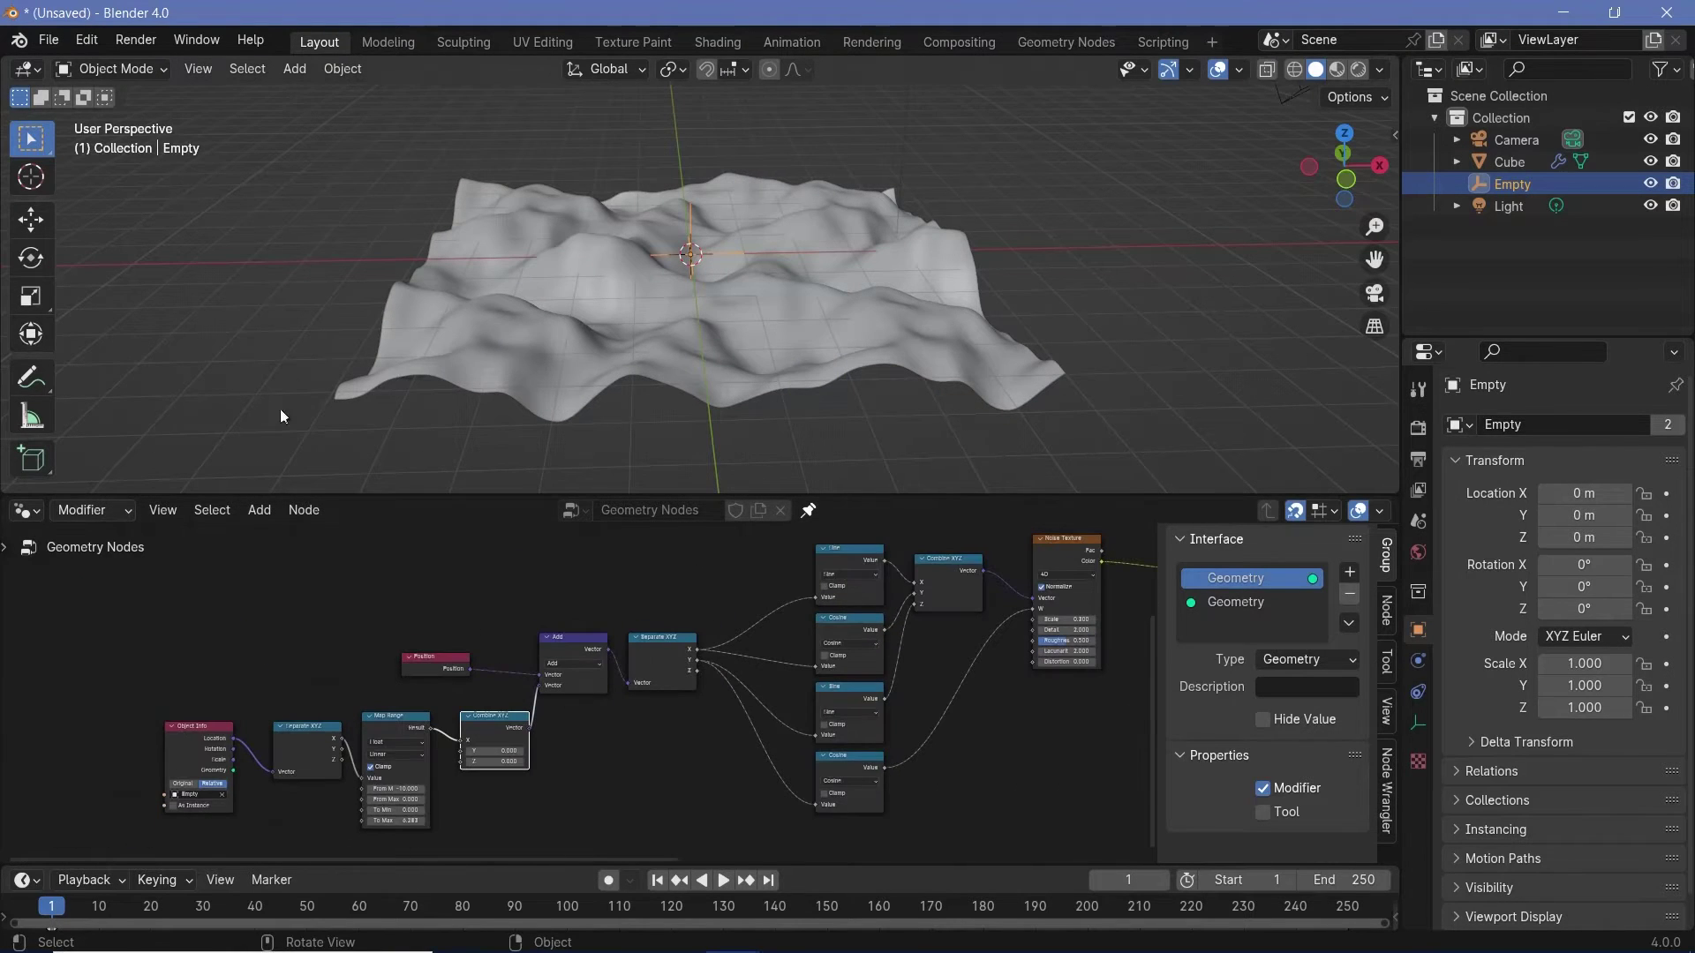
pyautogui.moveTo(922, 679); pyautogui.dragTo(2, 777, button='middle')
pyautogui.scroll(5, 734, 590)
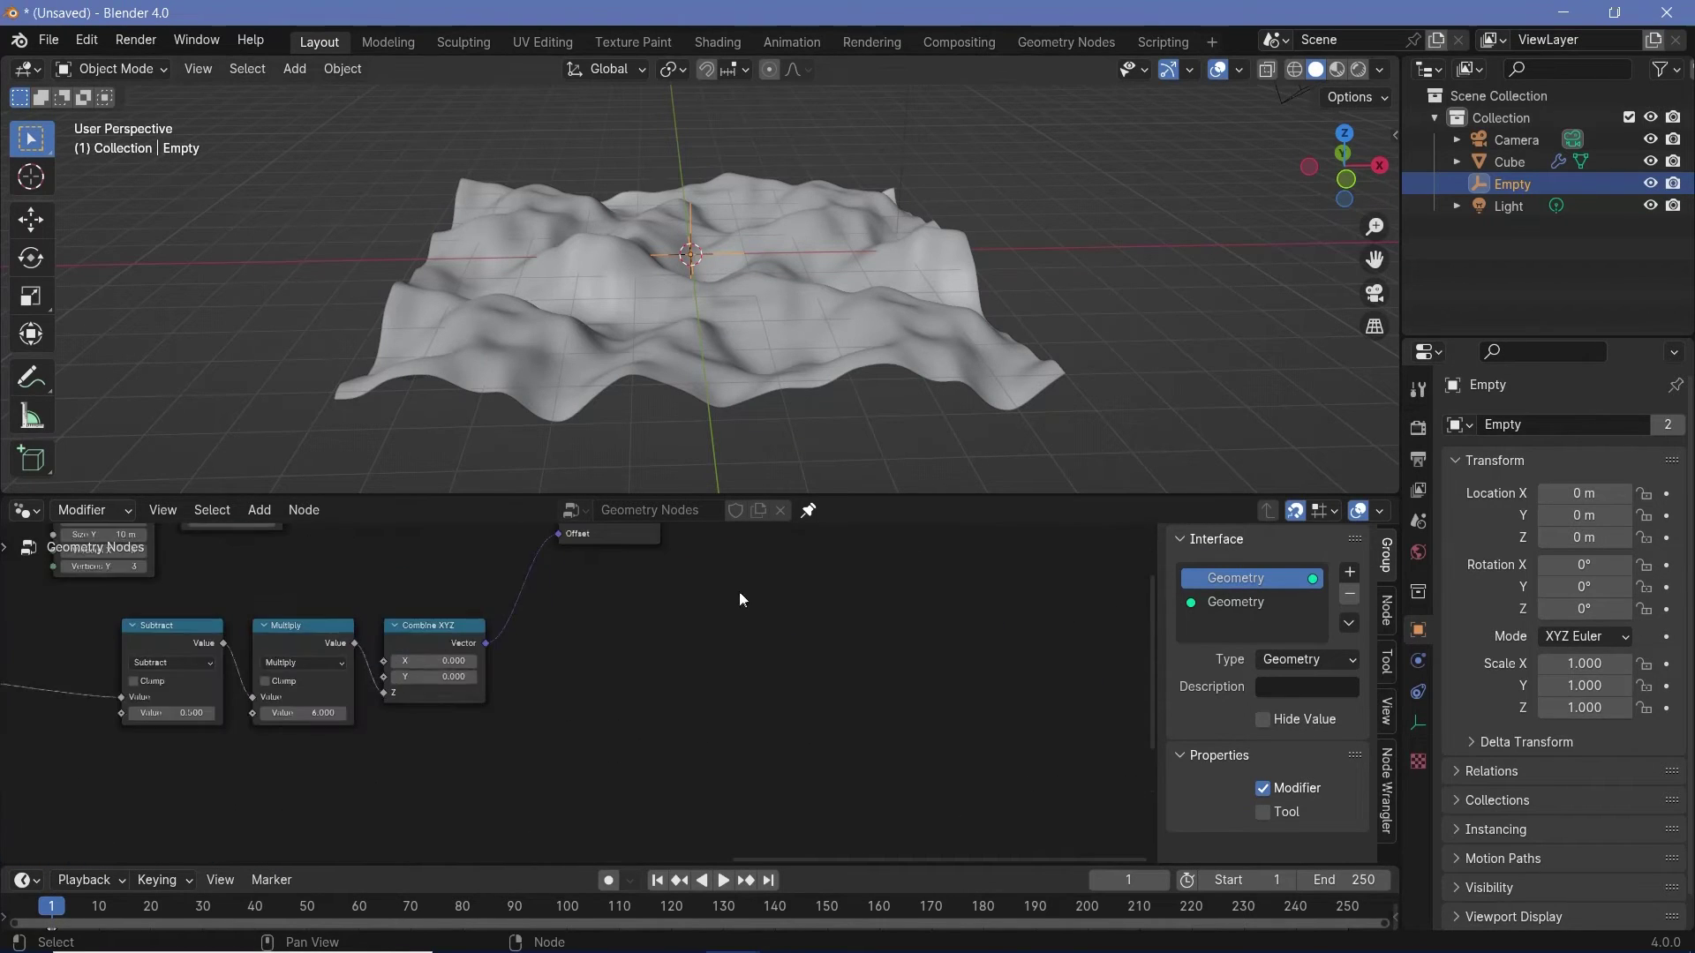
pyautogui.moveTo(734, 591); pyautogui.dragTo(570, 746, button='middle')
pyautogui.hotkey('shift', 'a')
pyautogui.moveTo(664, 726)
pyautogui.write('set shade')
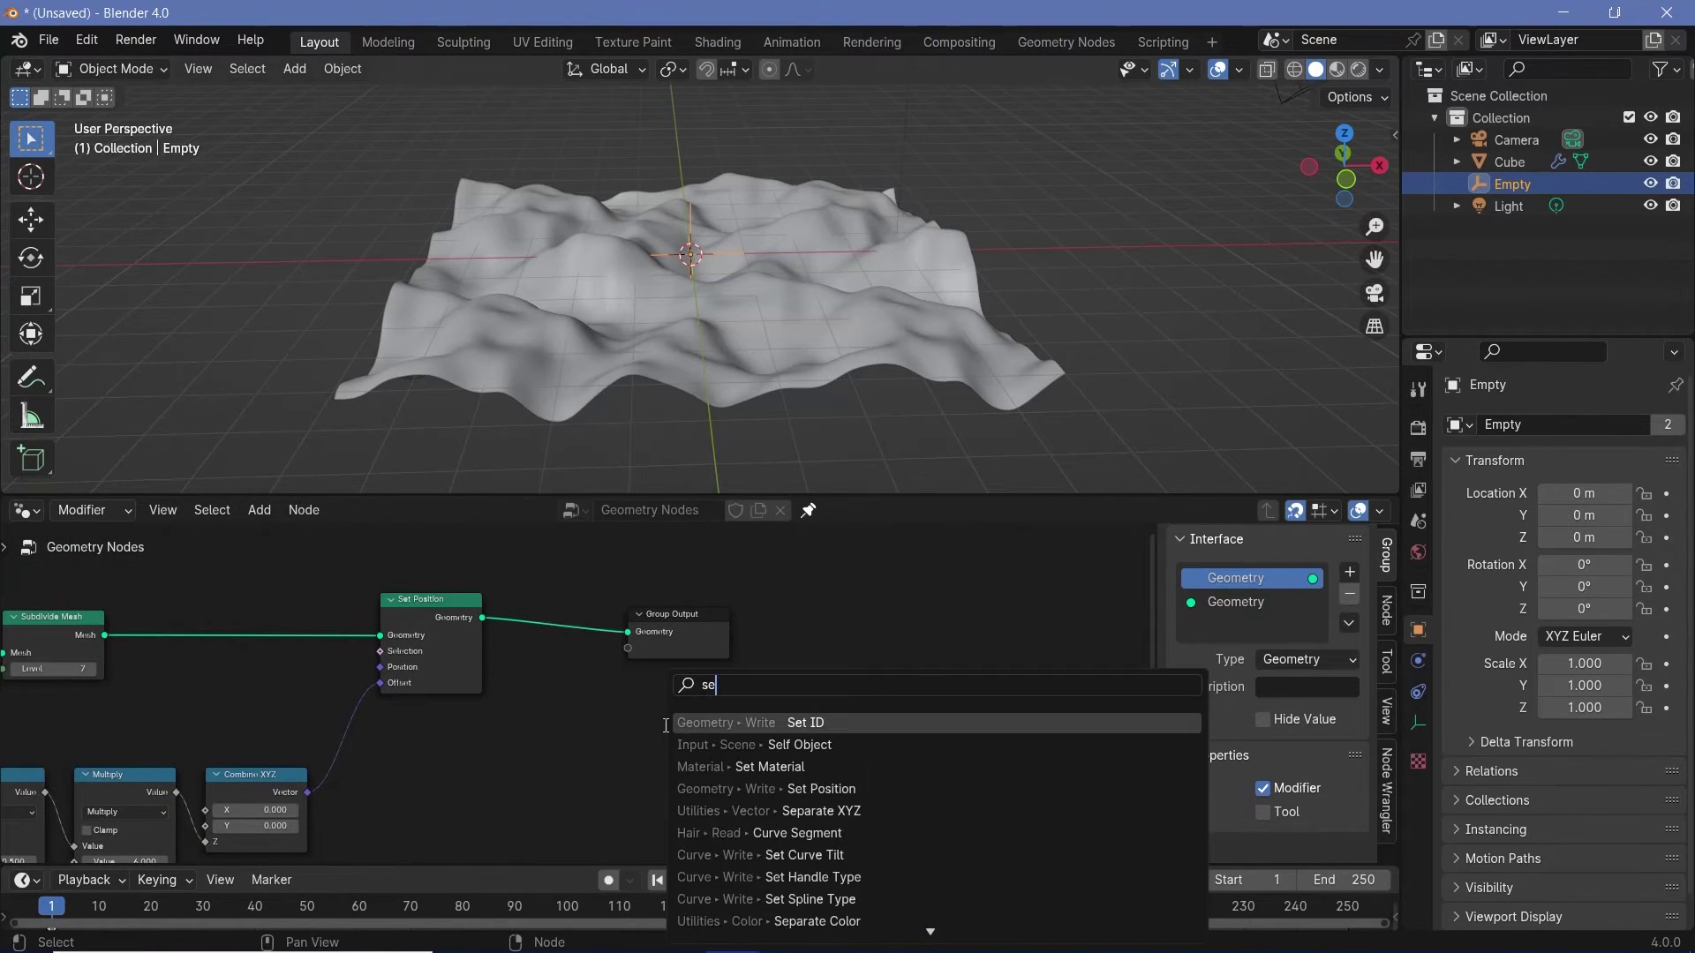
pyautogui.click(744, 720)
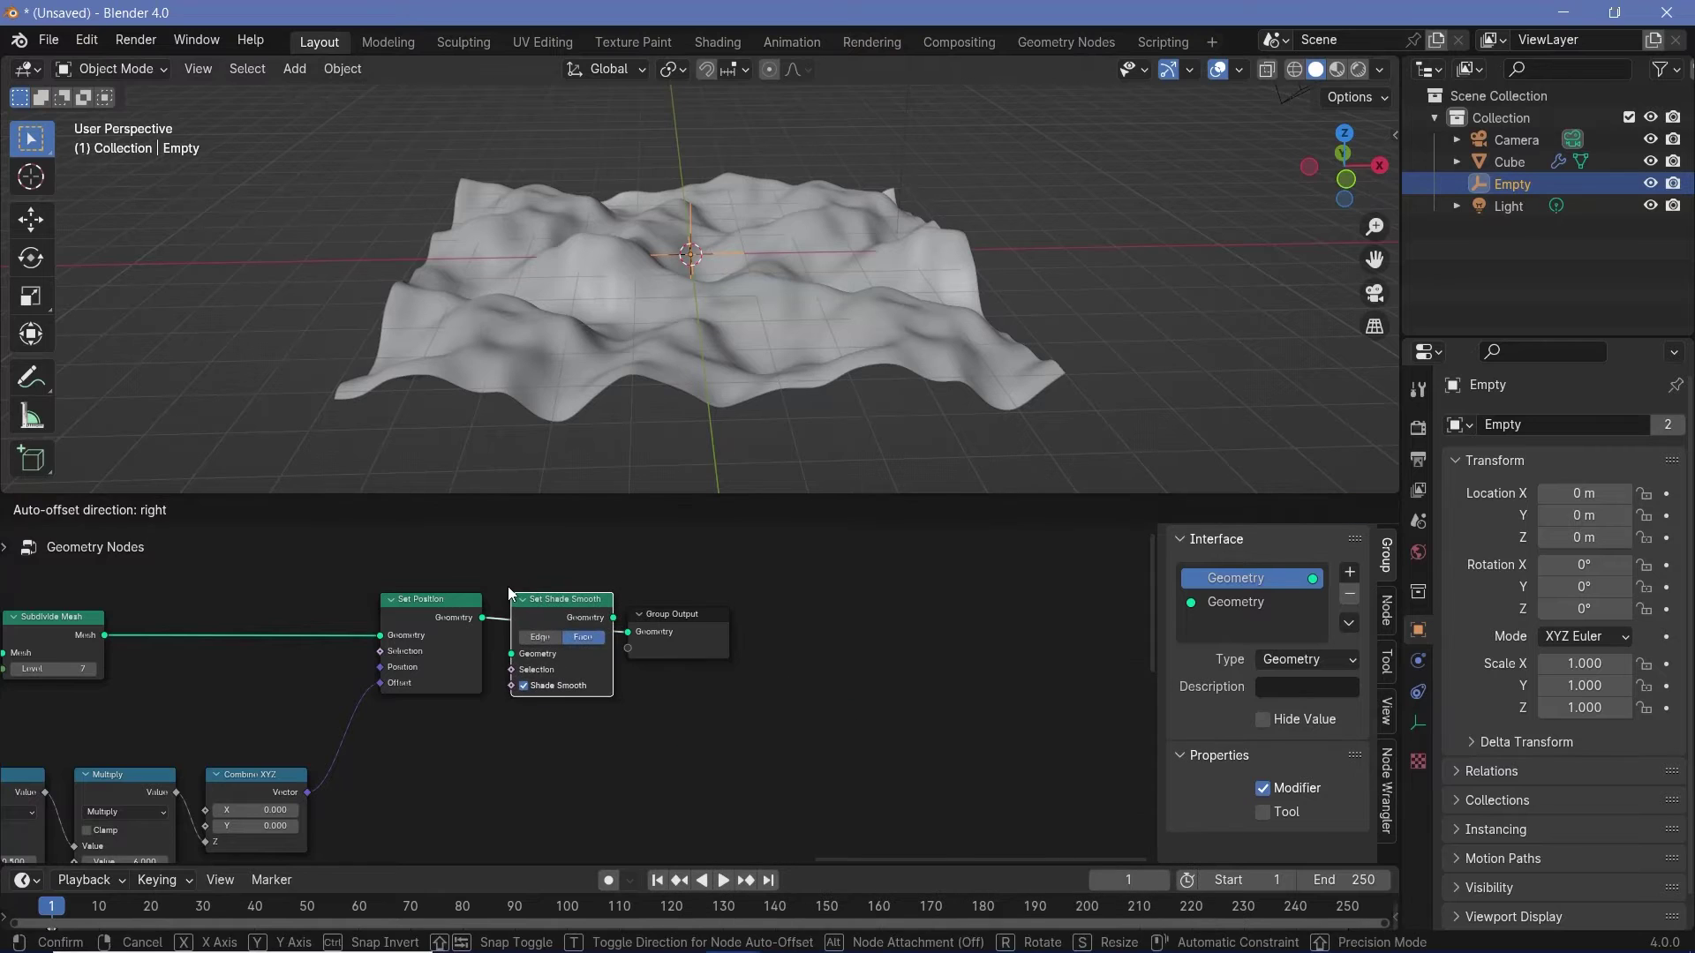
pyautogui.click(507, 586)
pyautogui.scroll(8, 697, 341)
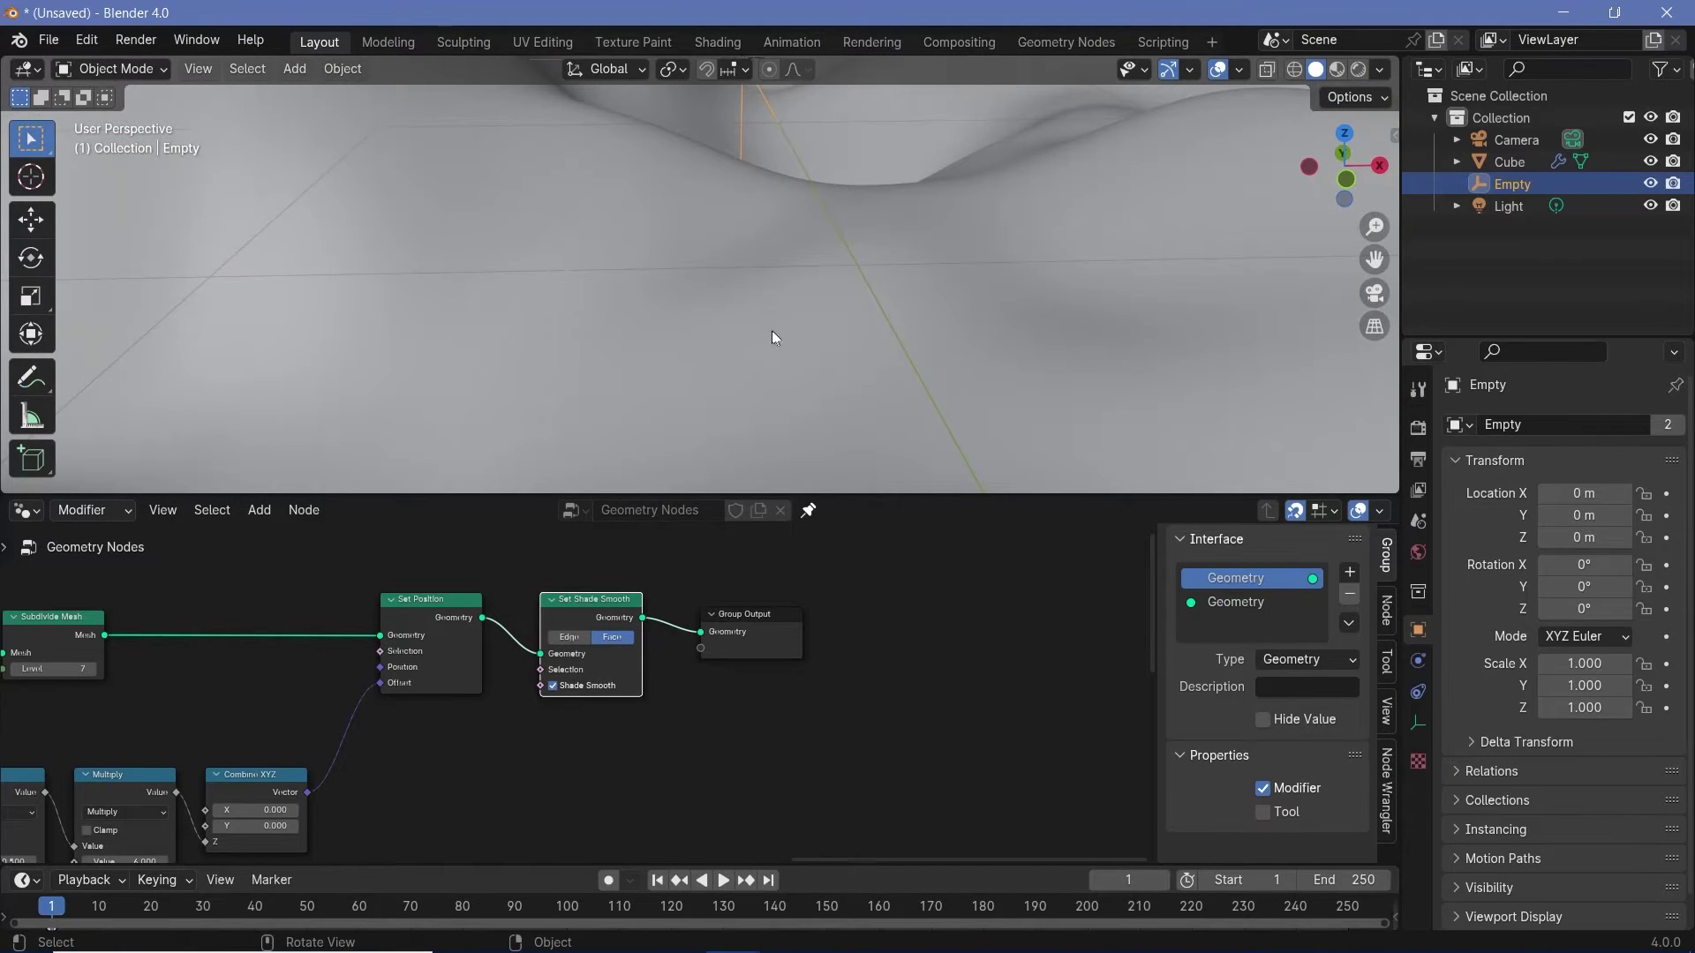
# Move Group Output further along, insert a Set Material node after Set Shade Smooth, and assign Material to it.
pyautogui.moveTo(760, 612); pyautogui.dragTo(612, 682, button='middle')
pyautogui.moveTo(613, 682); pyautogui.dragTo(807, 686)
pyautogui.scroll(-6, 748, 254)
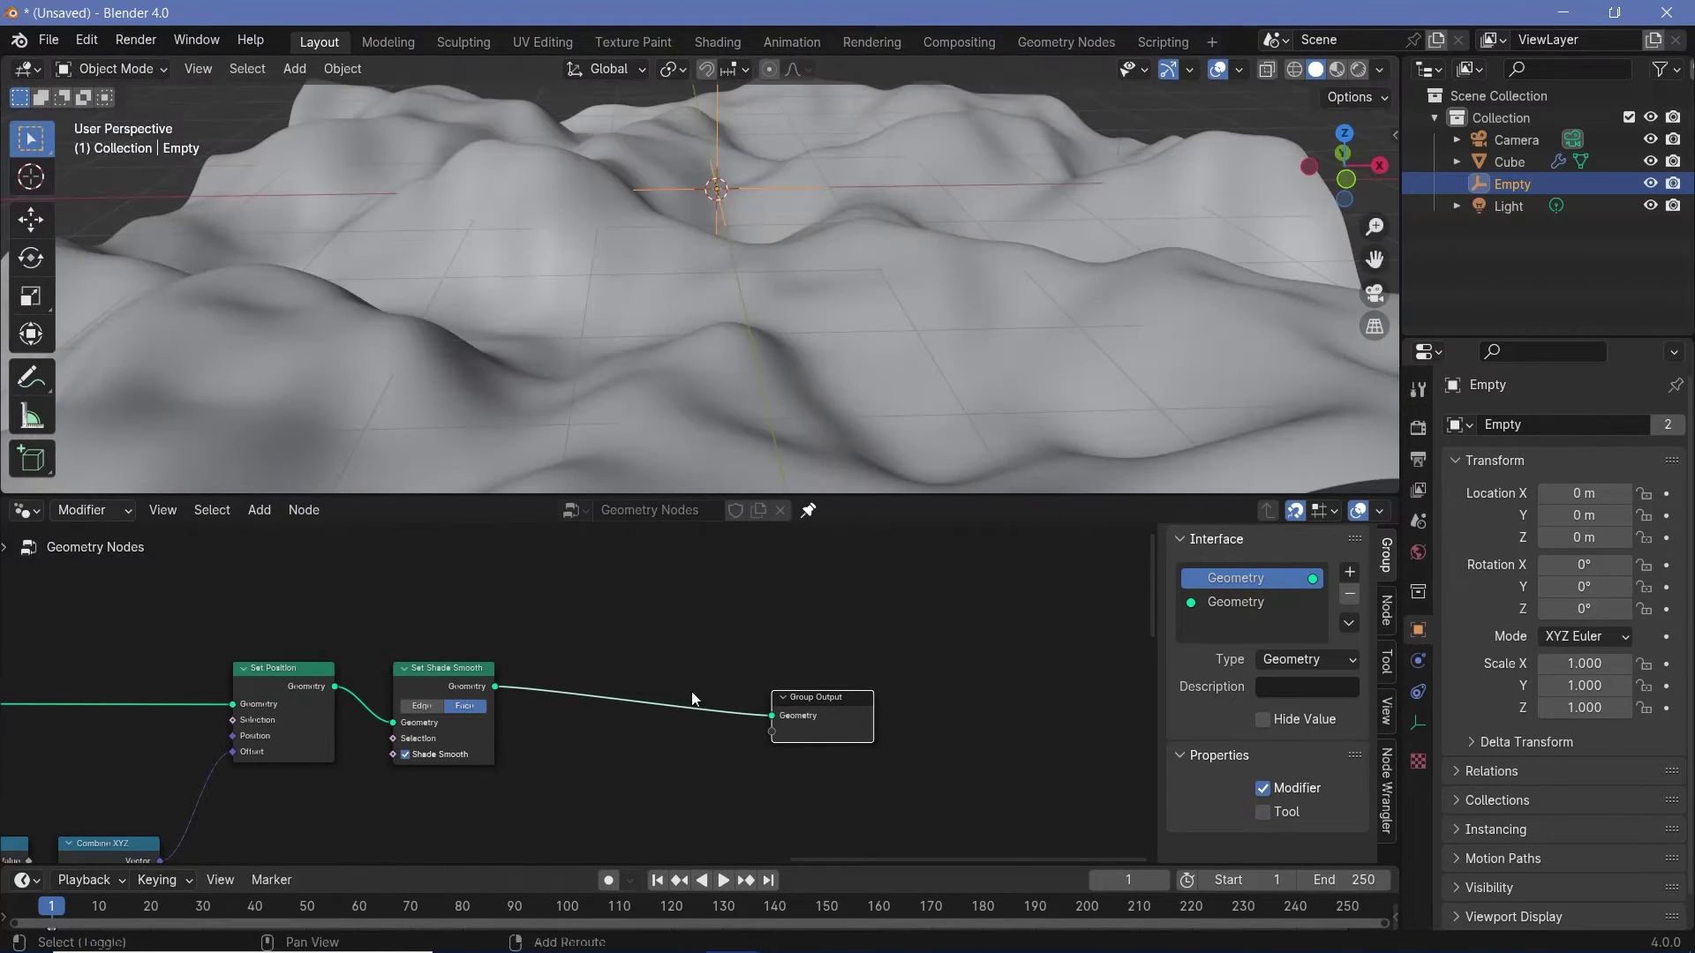
pyautogui.hotkey('shift', 'a')
pyautogui.write('set ma')
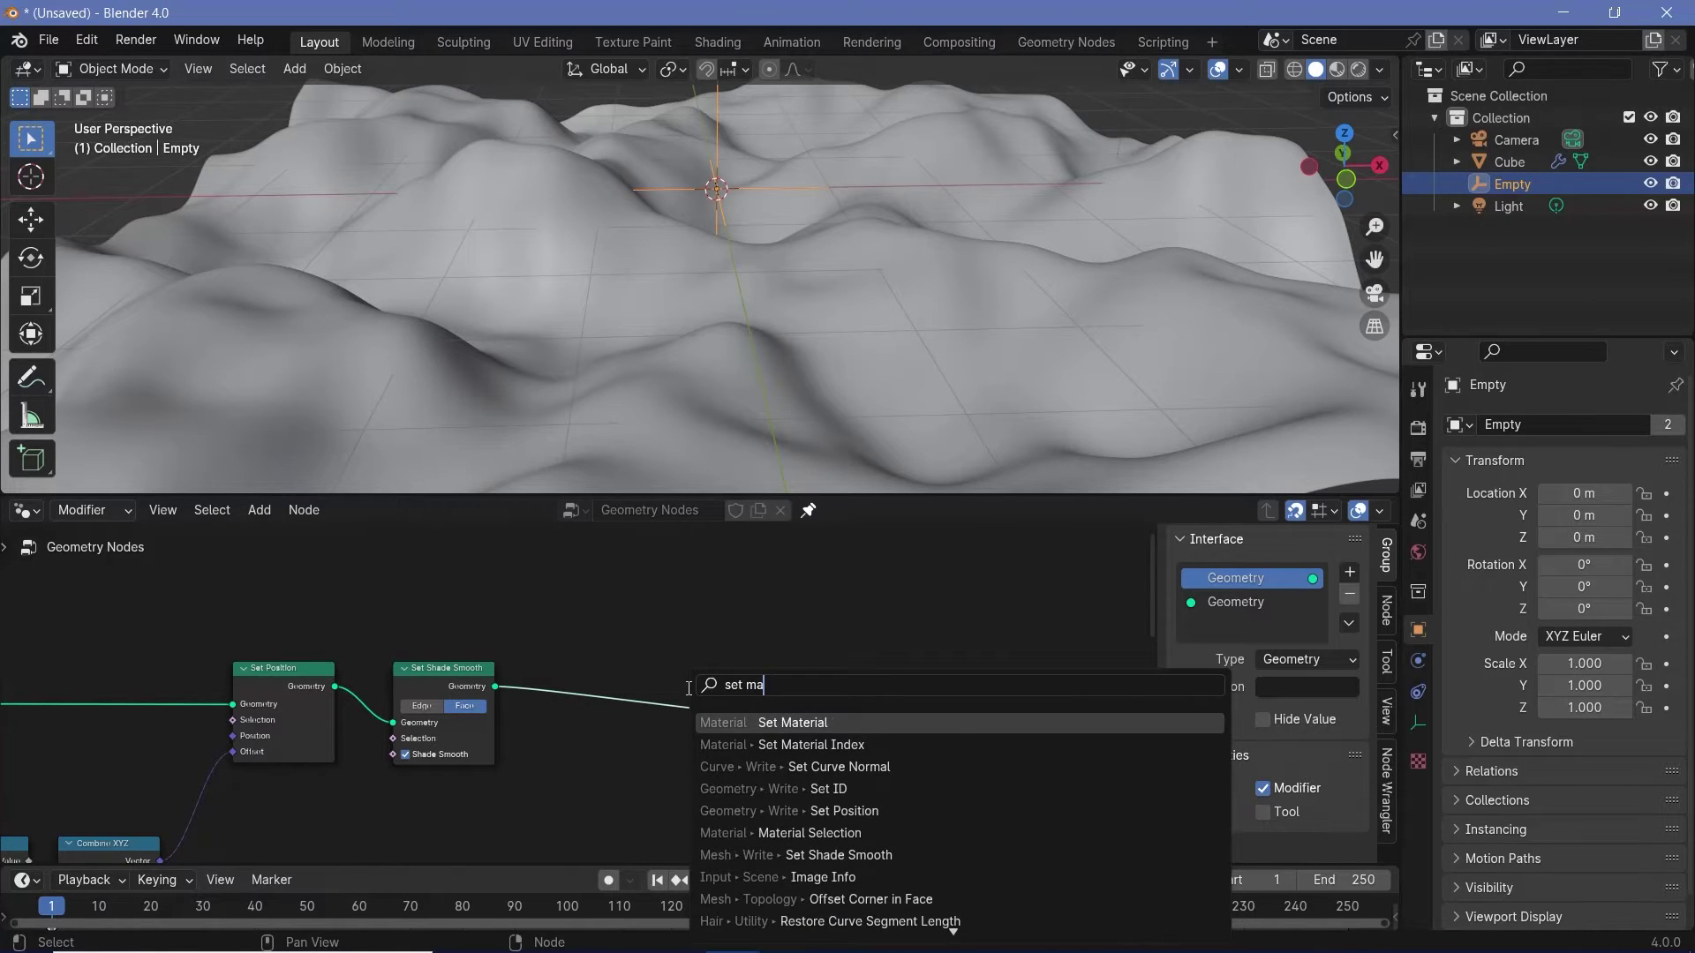
pyautogui.press('Return')
pyautogui.click(618, 706)
pyautogui.click(629, 736)
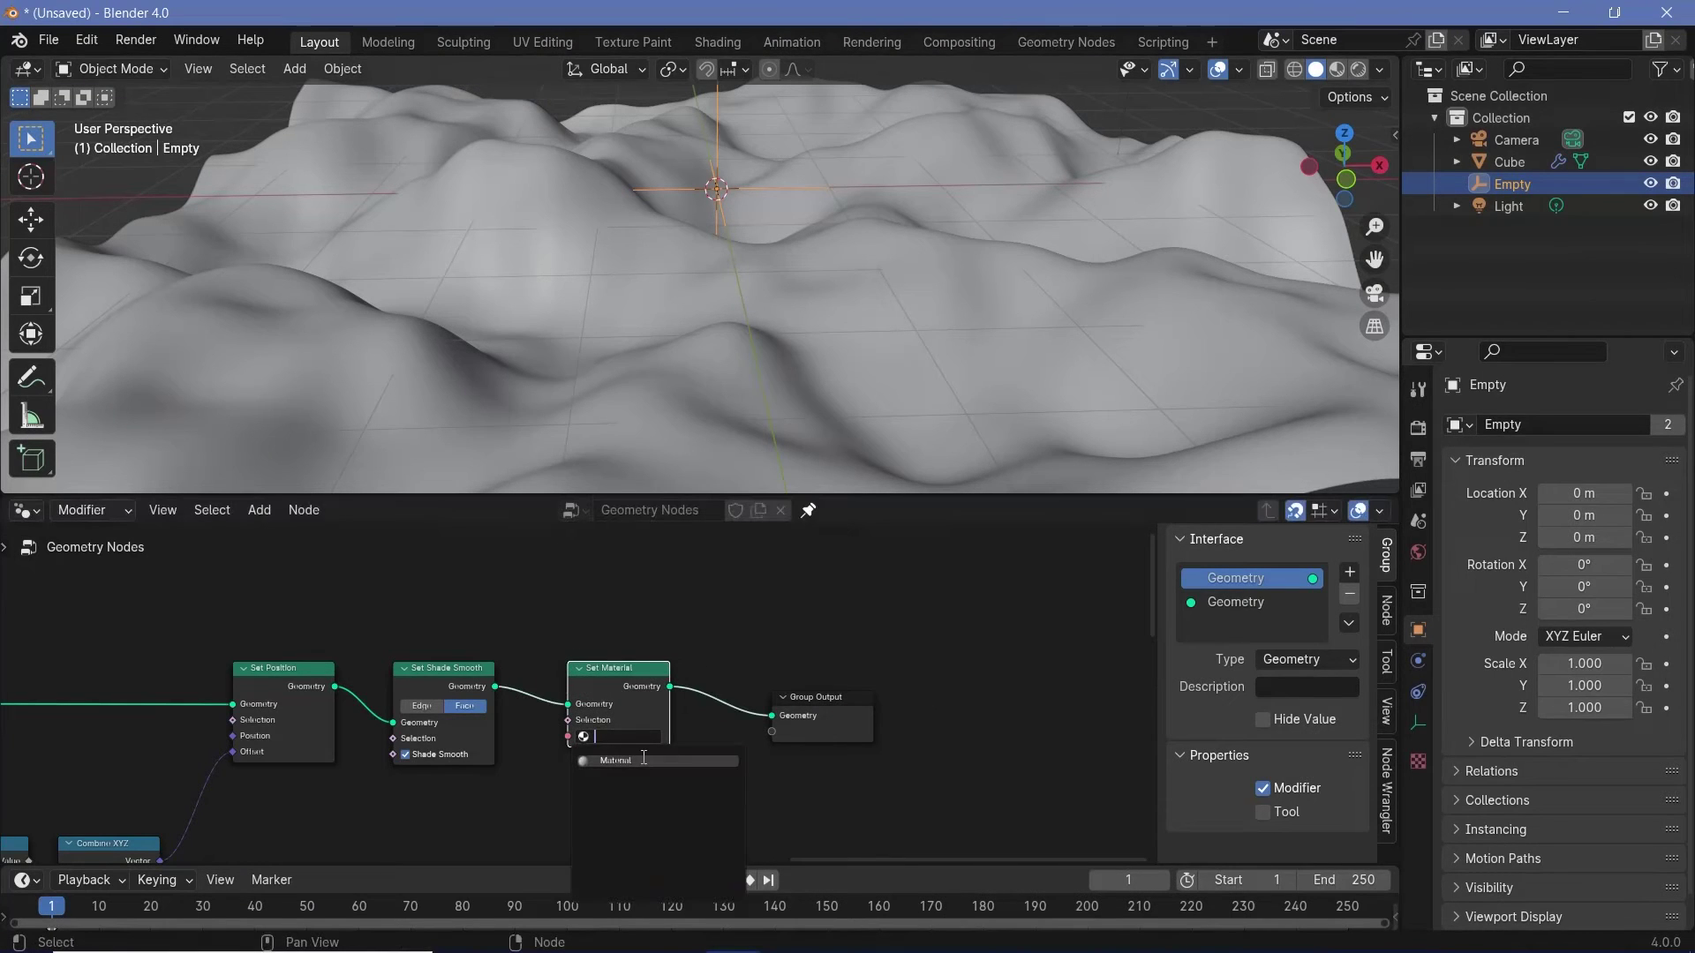
pyautogui.click(587, 764)
pyautogui.scroll(2, 624, 664)
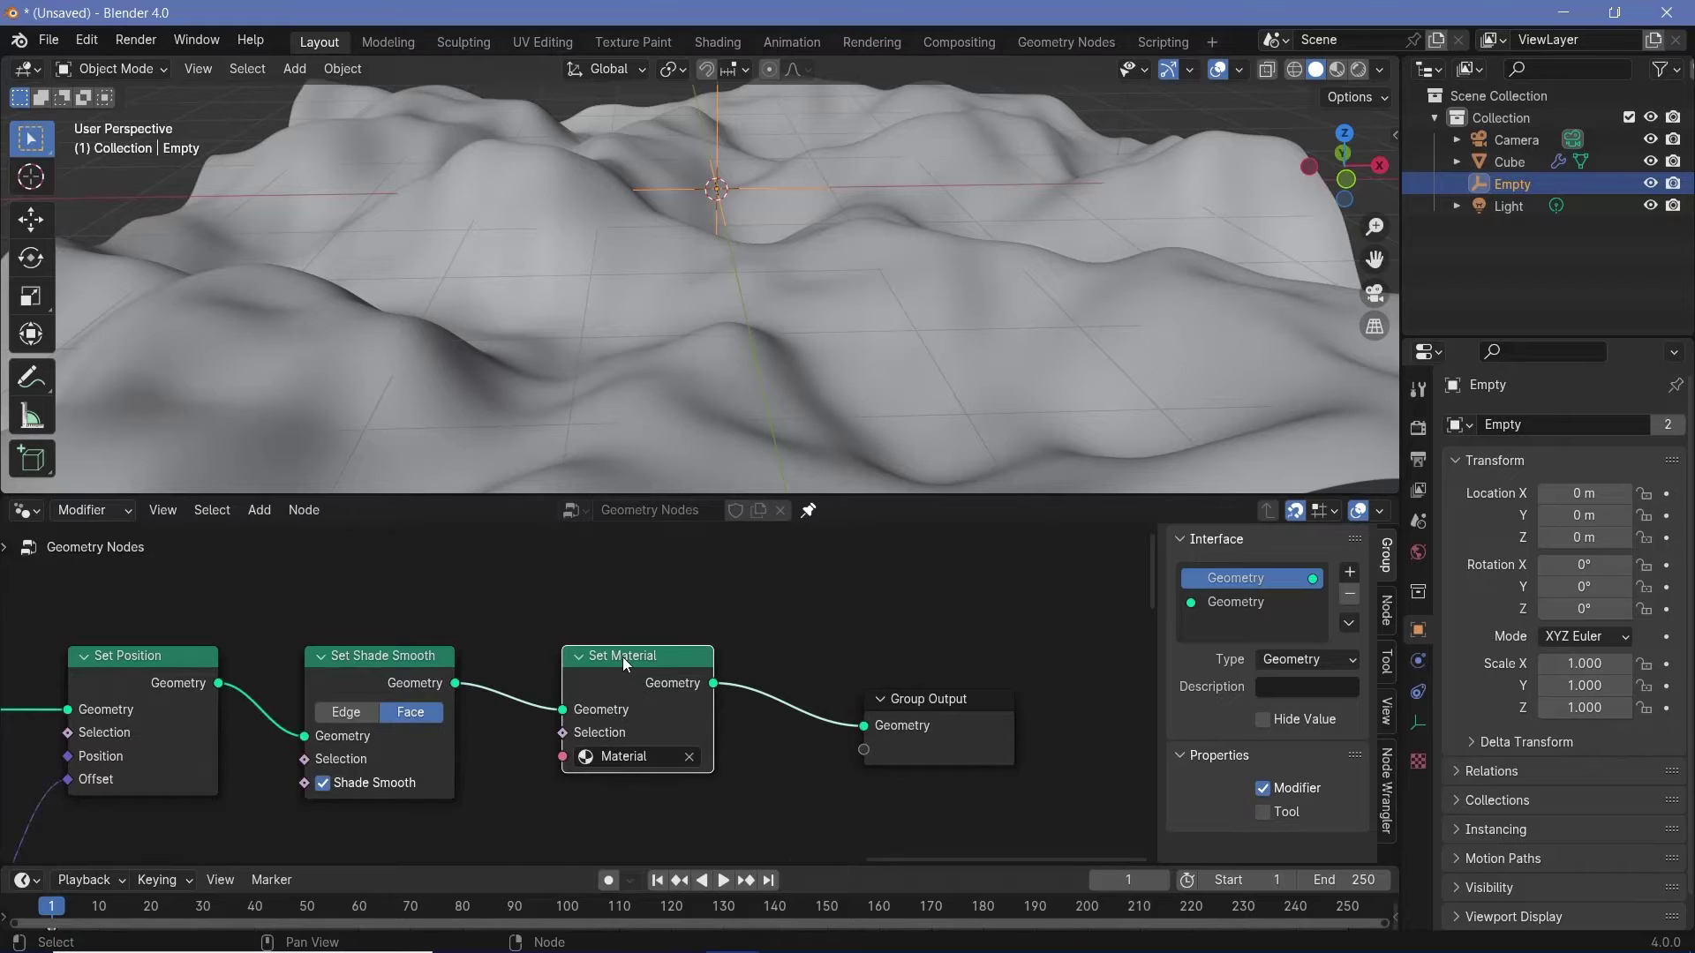
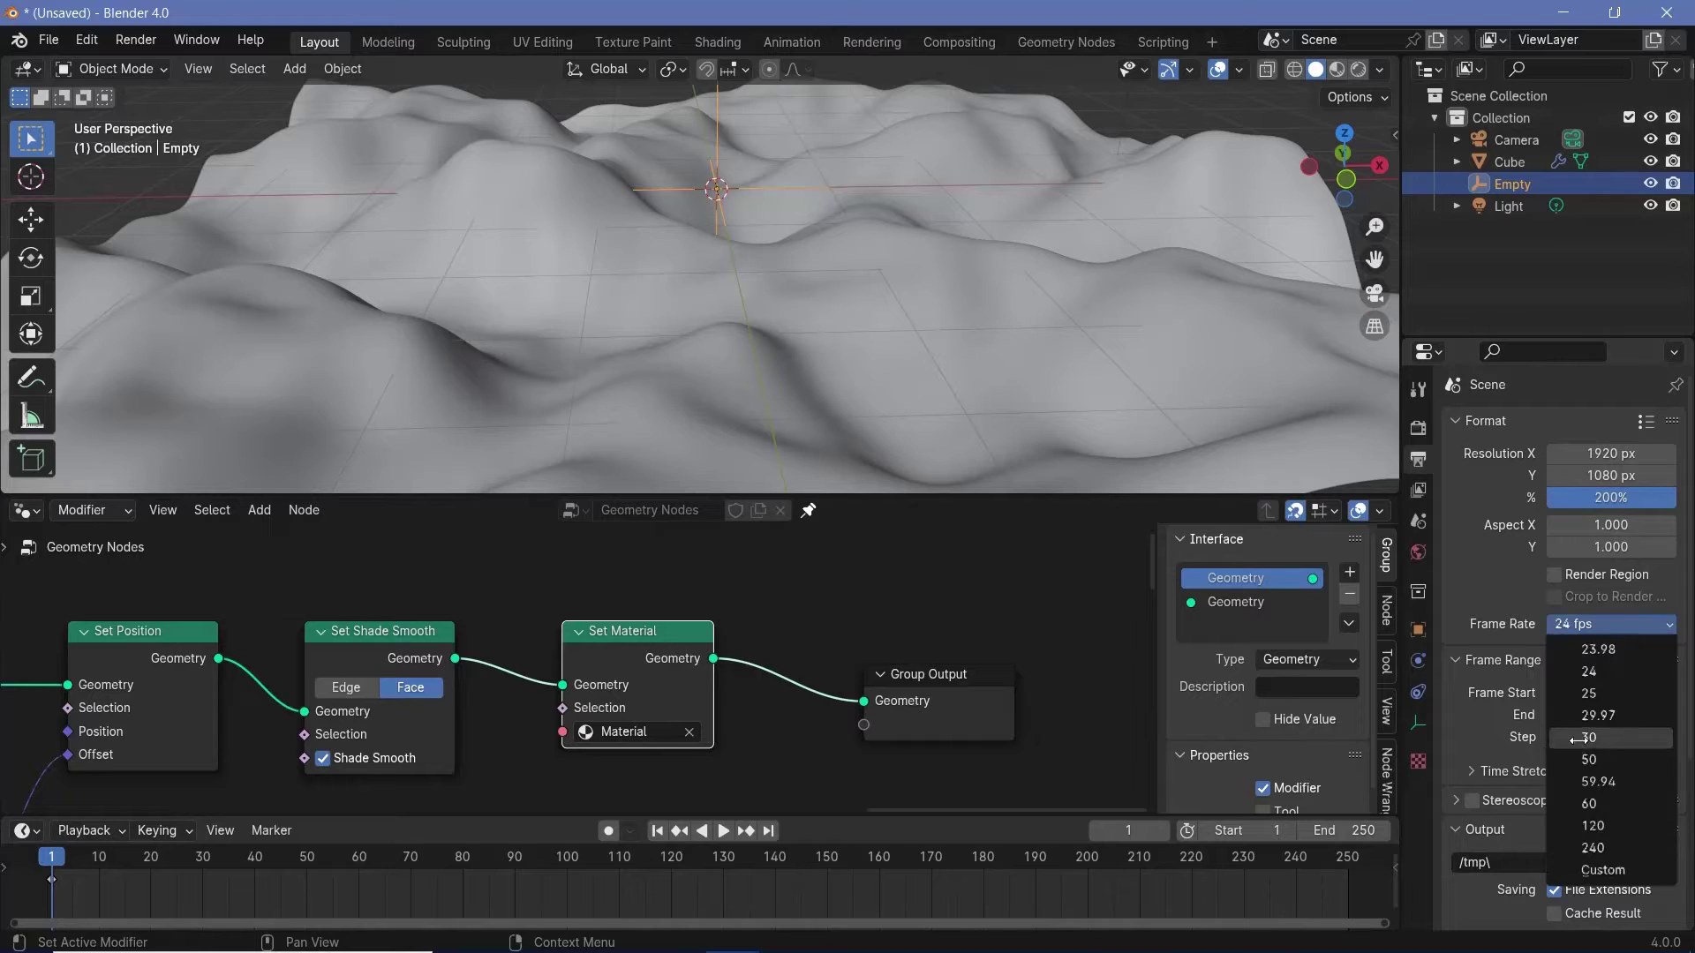
# Set the scene's frame rate to 60 fps and the end frame to 300.
pyautogui.scroll(-1, 1642, 456)
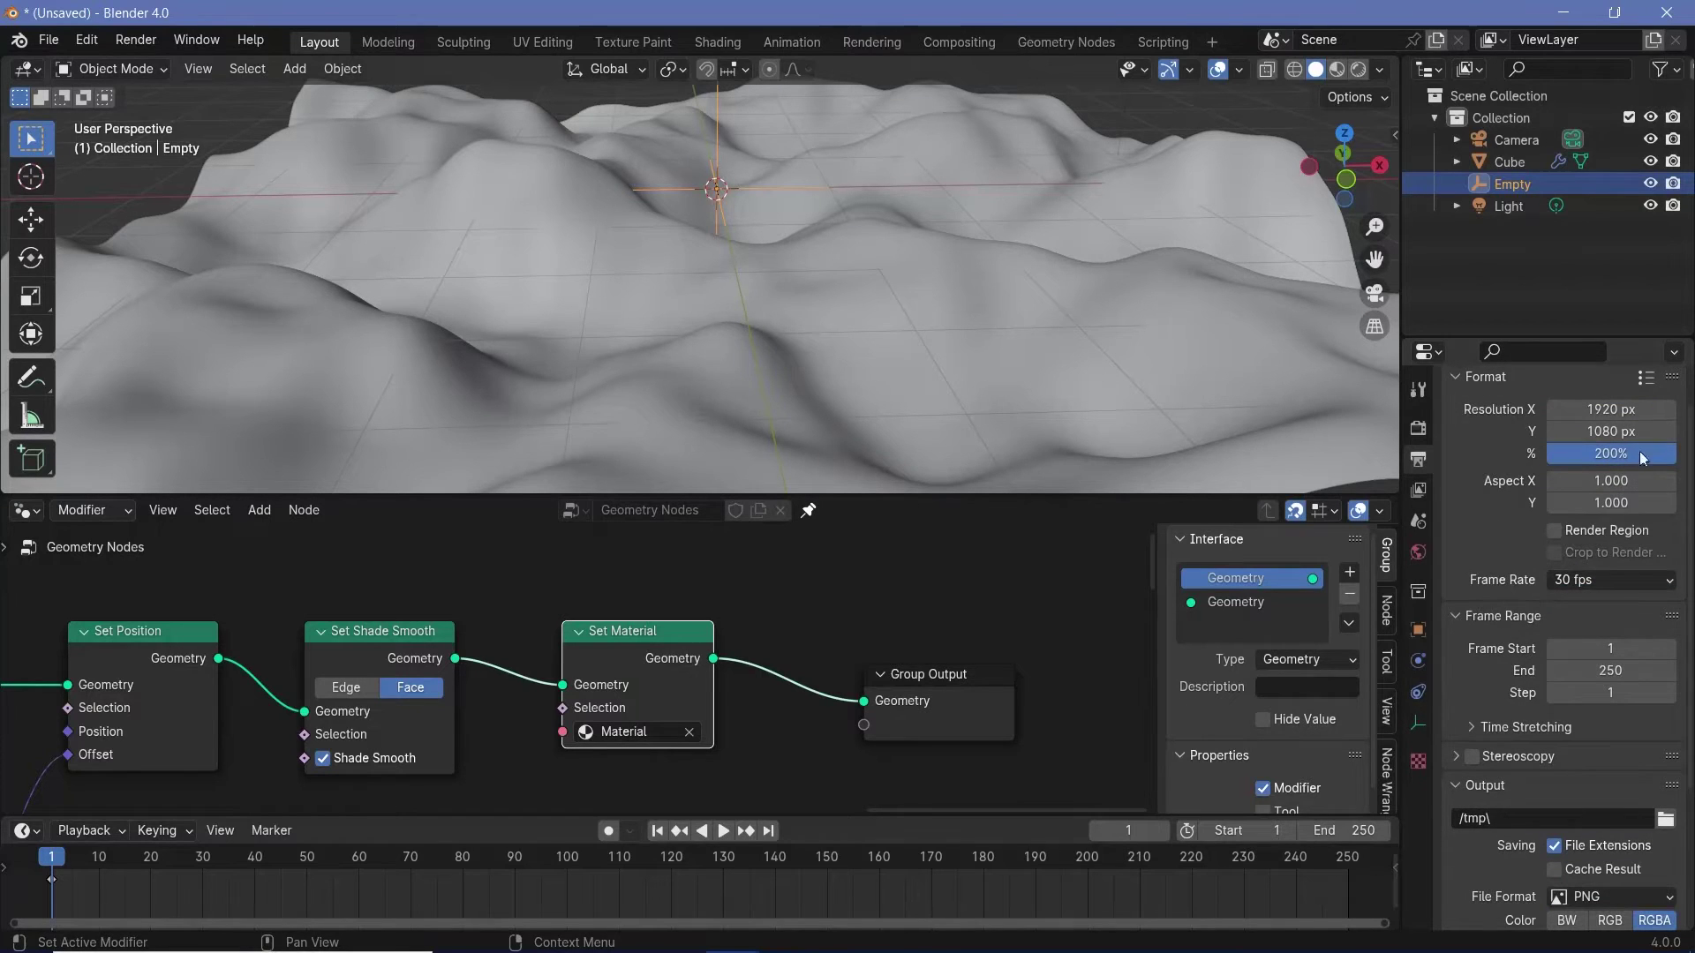
pyautogui.click(1613, 581)
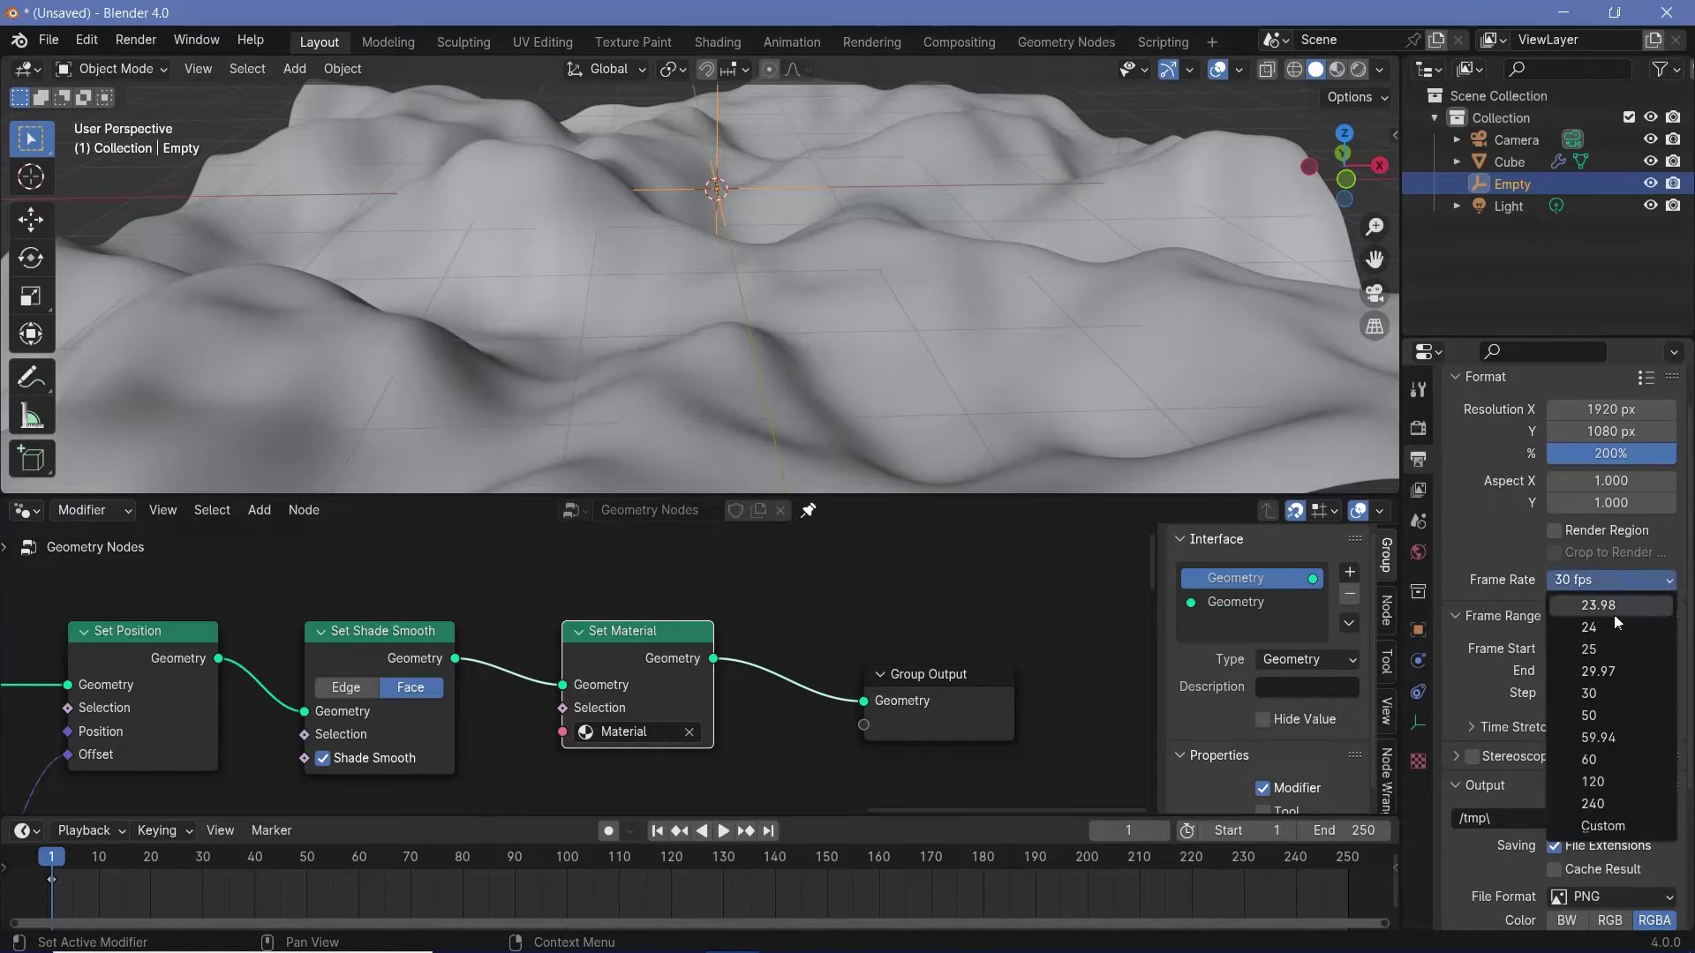
pyautogui.click(1604, 760)
pyautogui.click(1597, 673)
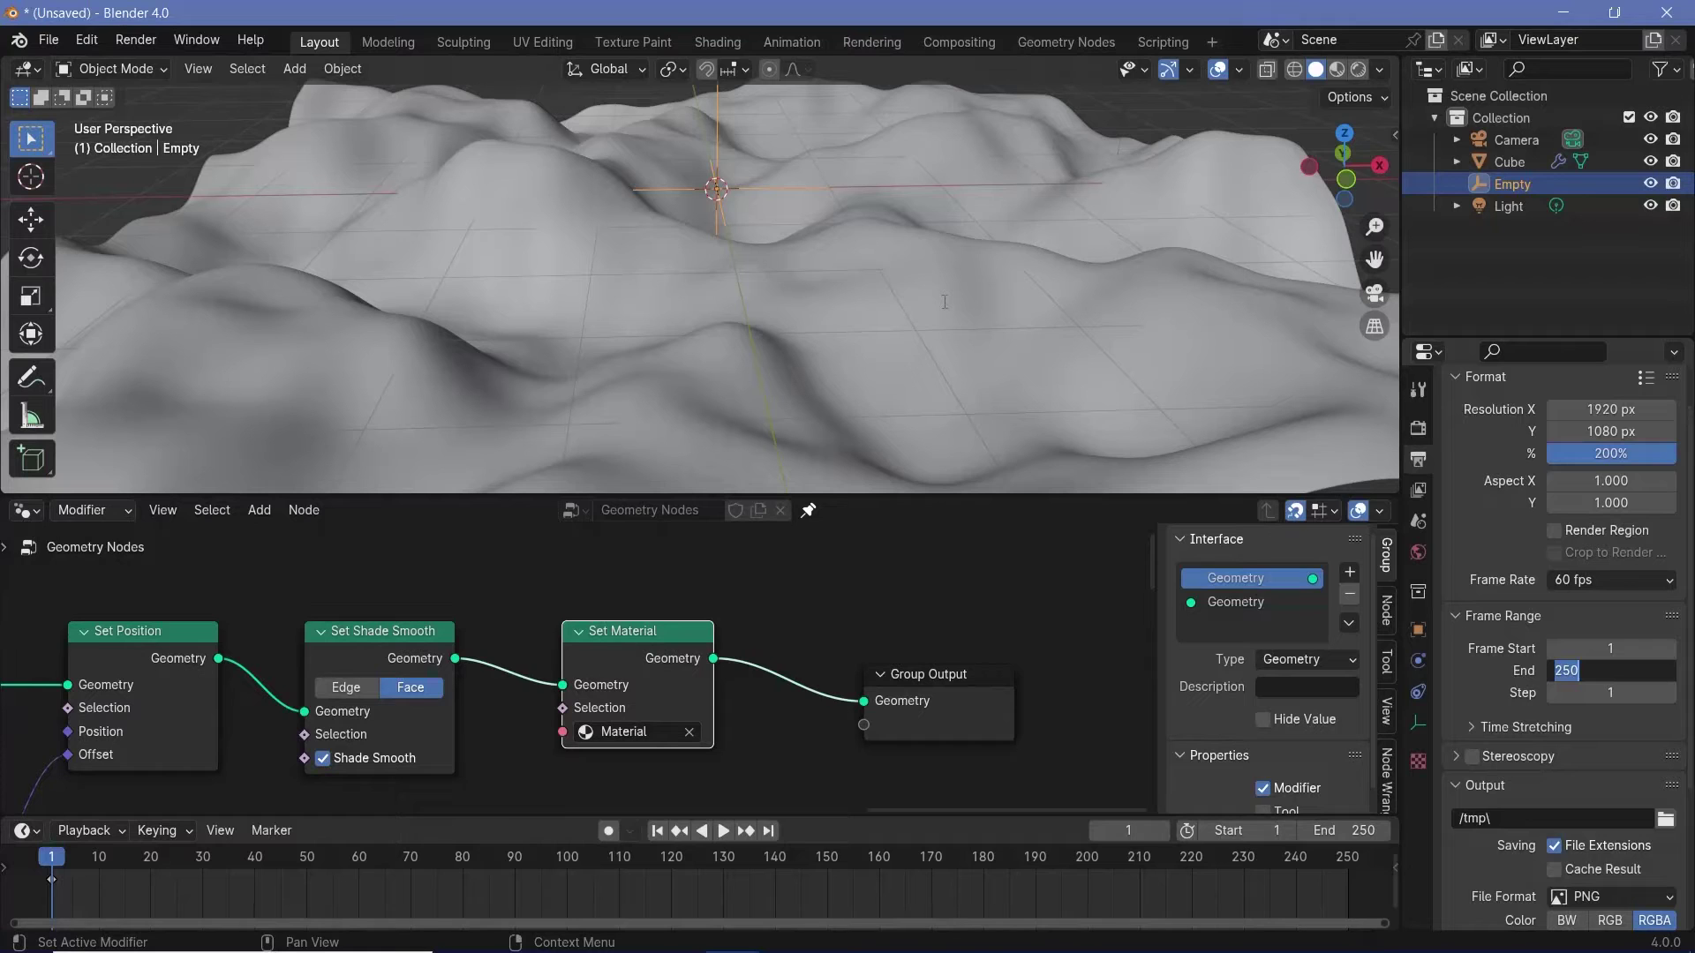
pyautogui.write('300')
pyautogui.press('Return')
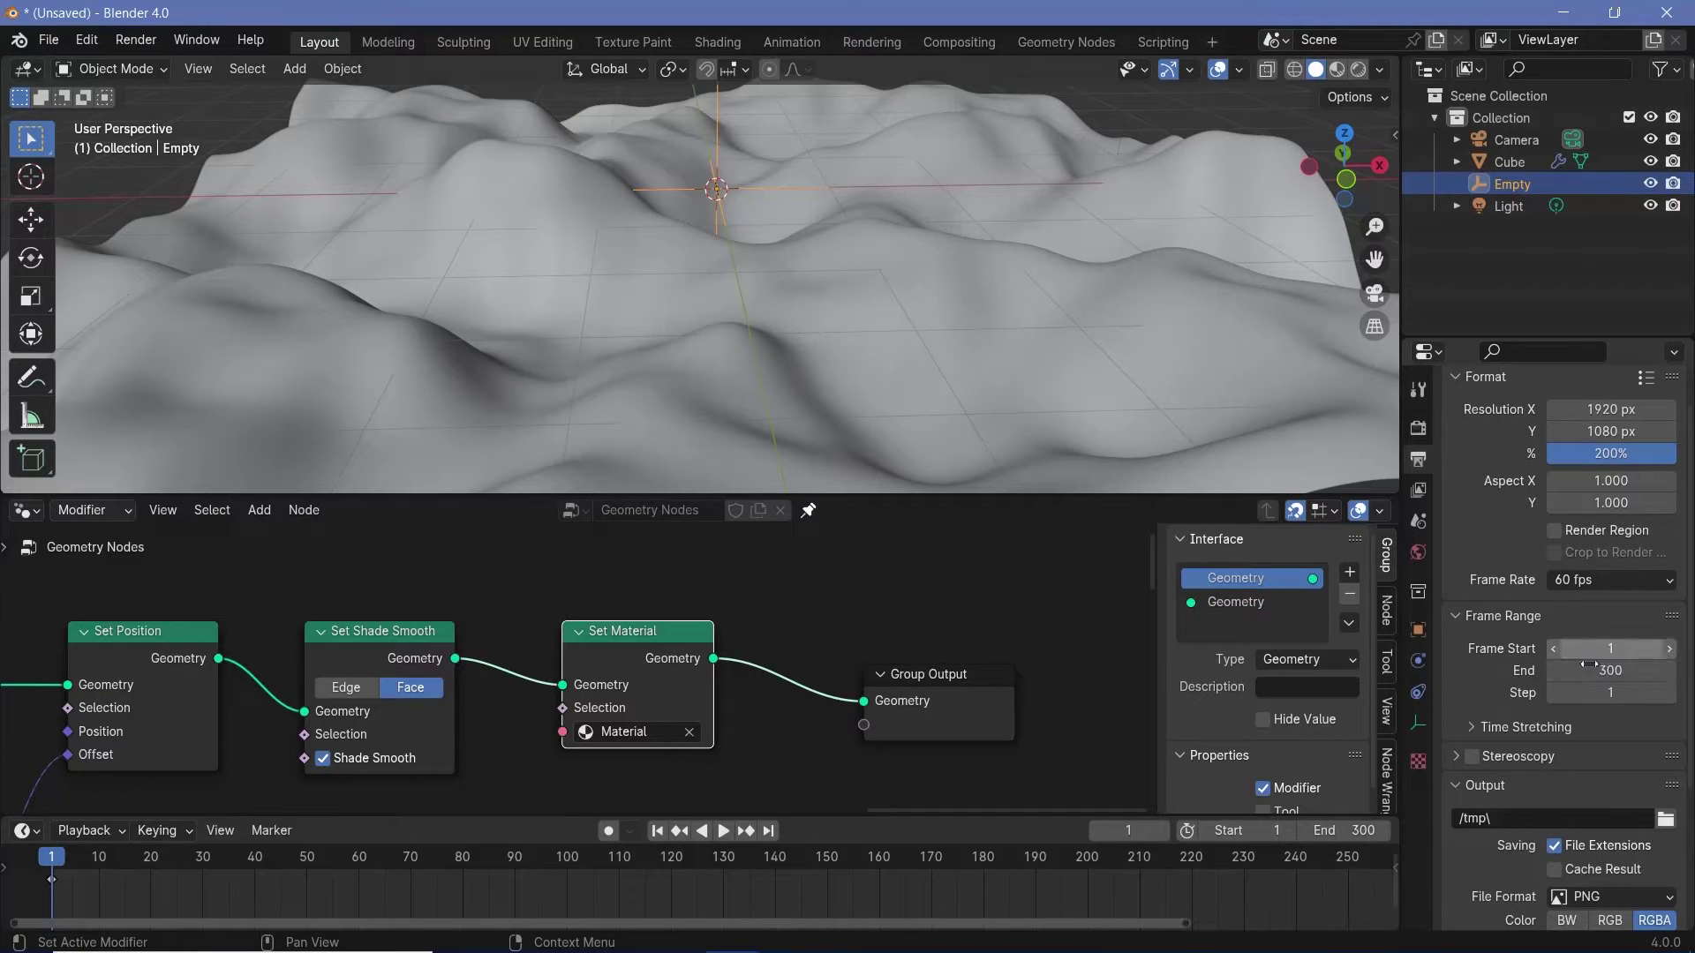
# Set the render output path to // and the file format to FFmpeg Video.
pyautogui.scroll(-1, 1606, 676)
pyautogui.scroll(-3, 1603, 676)
pyautogui.click(1489, 622)
pyautogui.write('//')
pyautogui.press('Return')
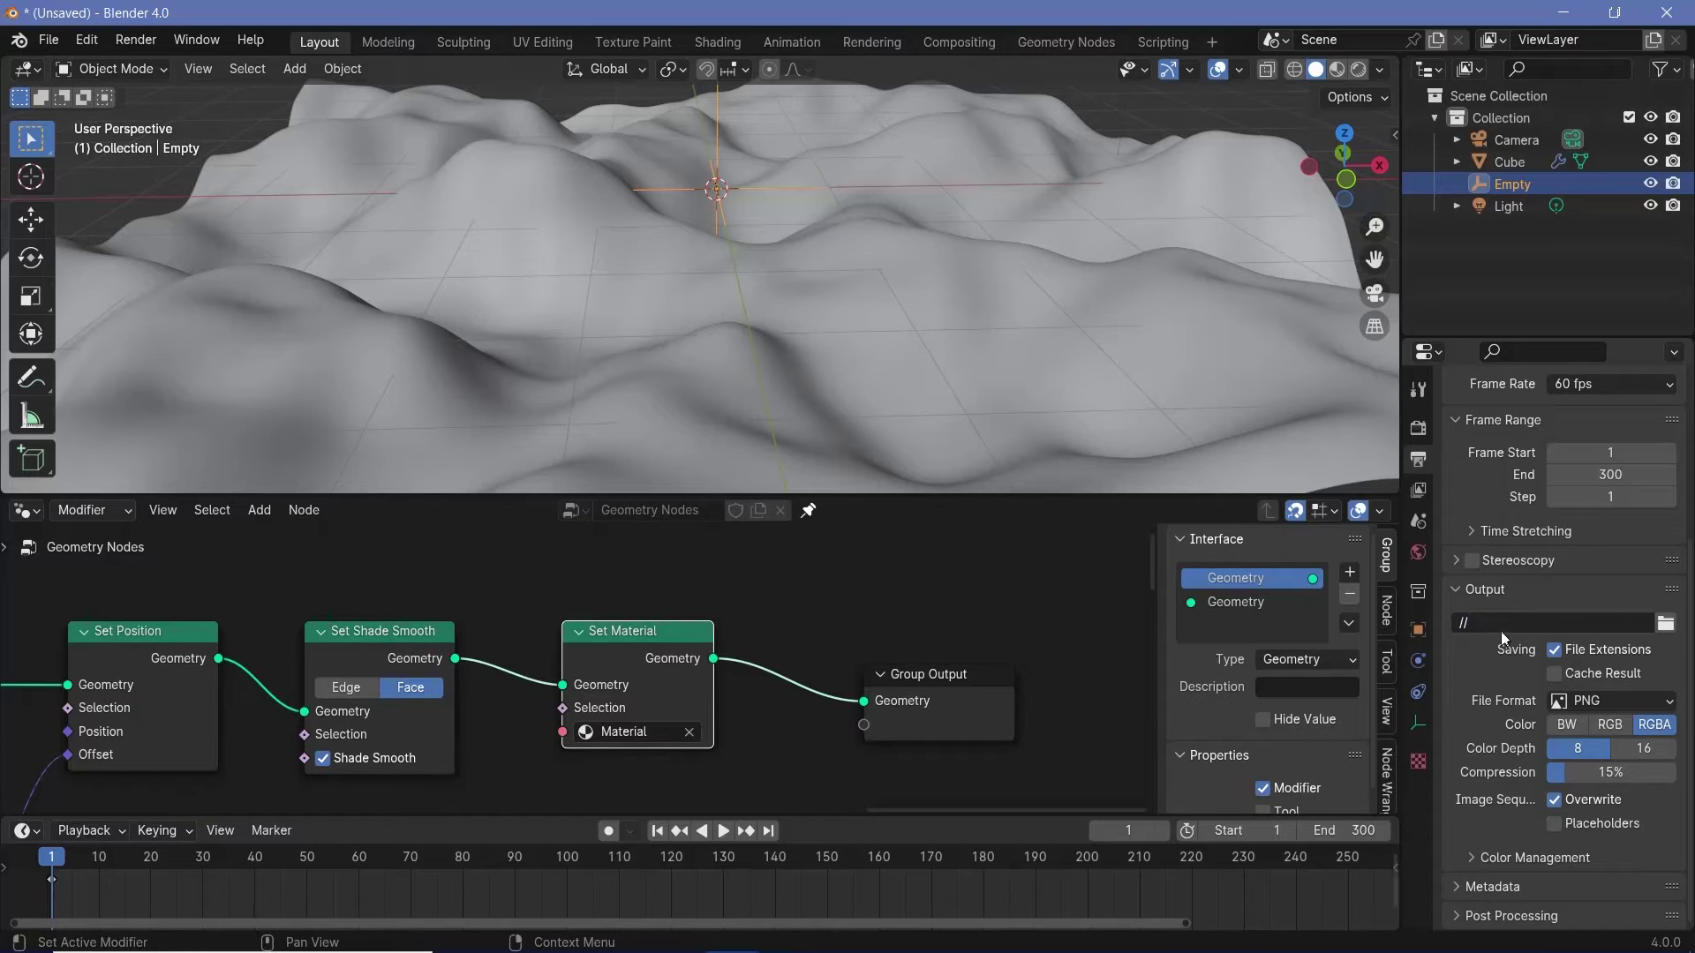
pyautogui.click(1601, 702)
pyautogui.click(1602, 808)
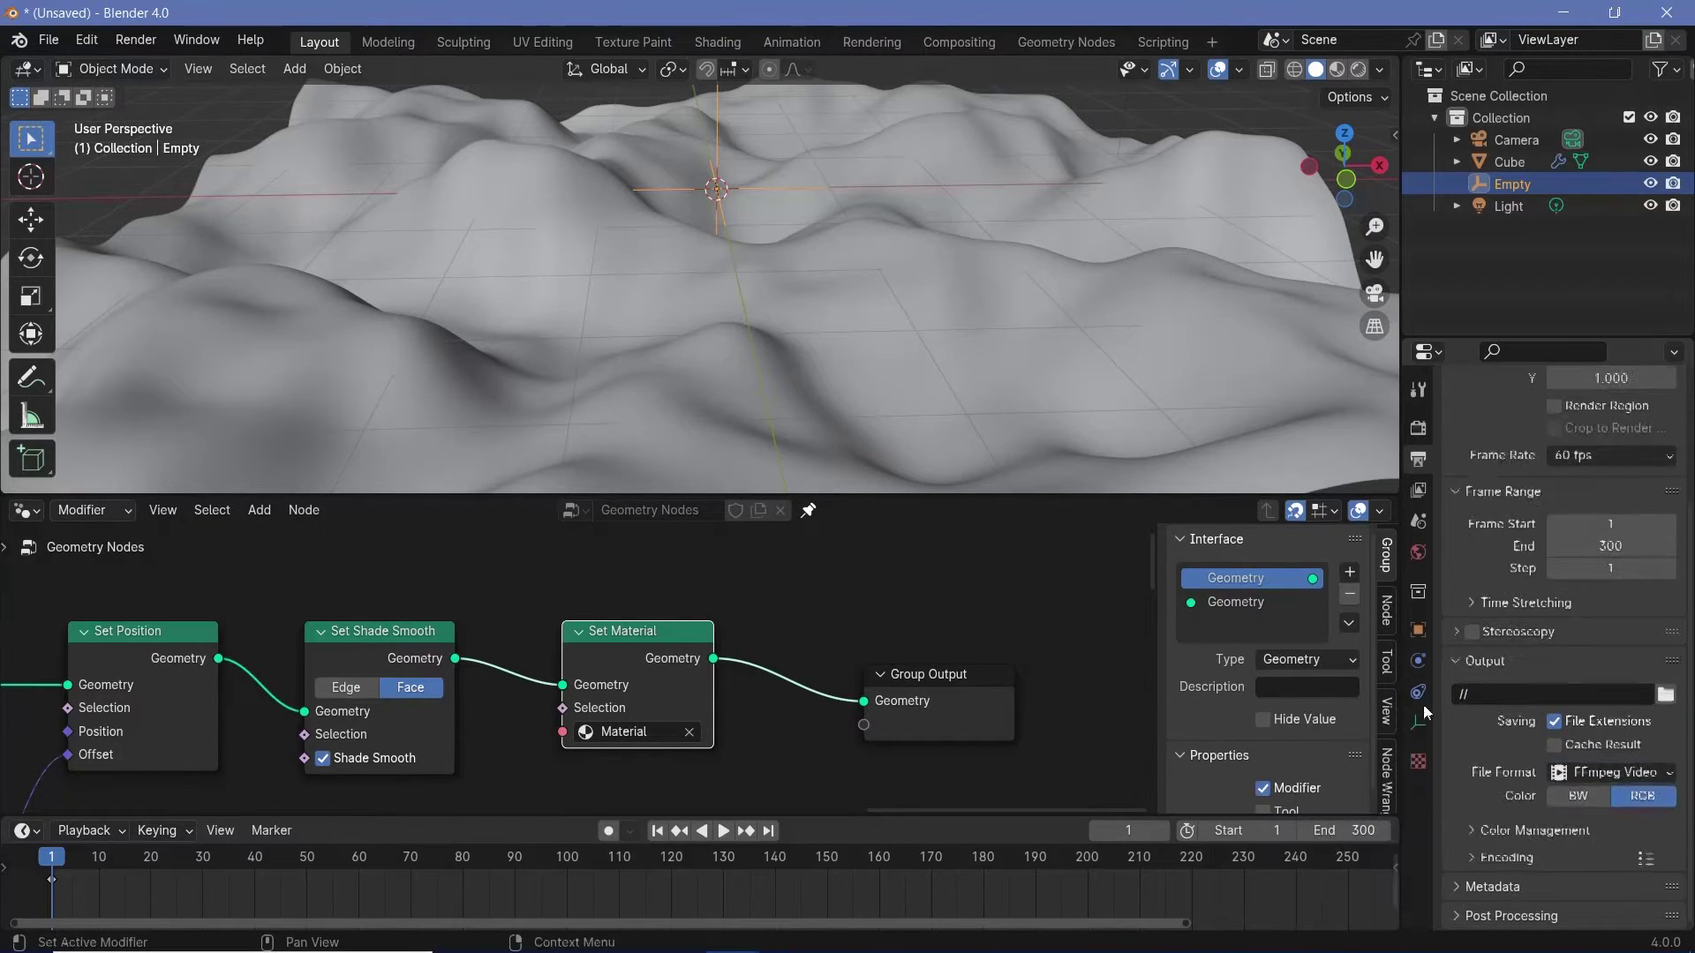
# Set the video encoding container to MPEG-4 and the output quality to Perceptually Lossless.
pyautogui.click(1547, 858)
pyautogui.scroll(-4, 1571, 781)
pyautogui.click(1590, 717)
pyautogui.click(1580, 527)
pyautogui.click(1598, 834)
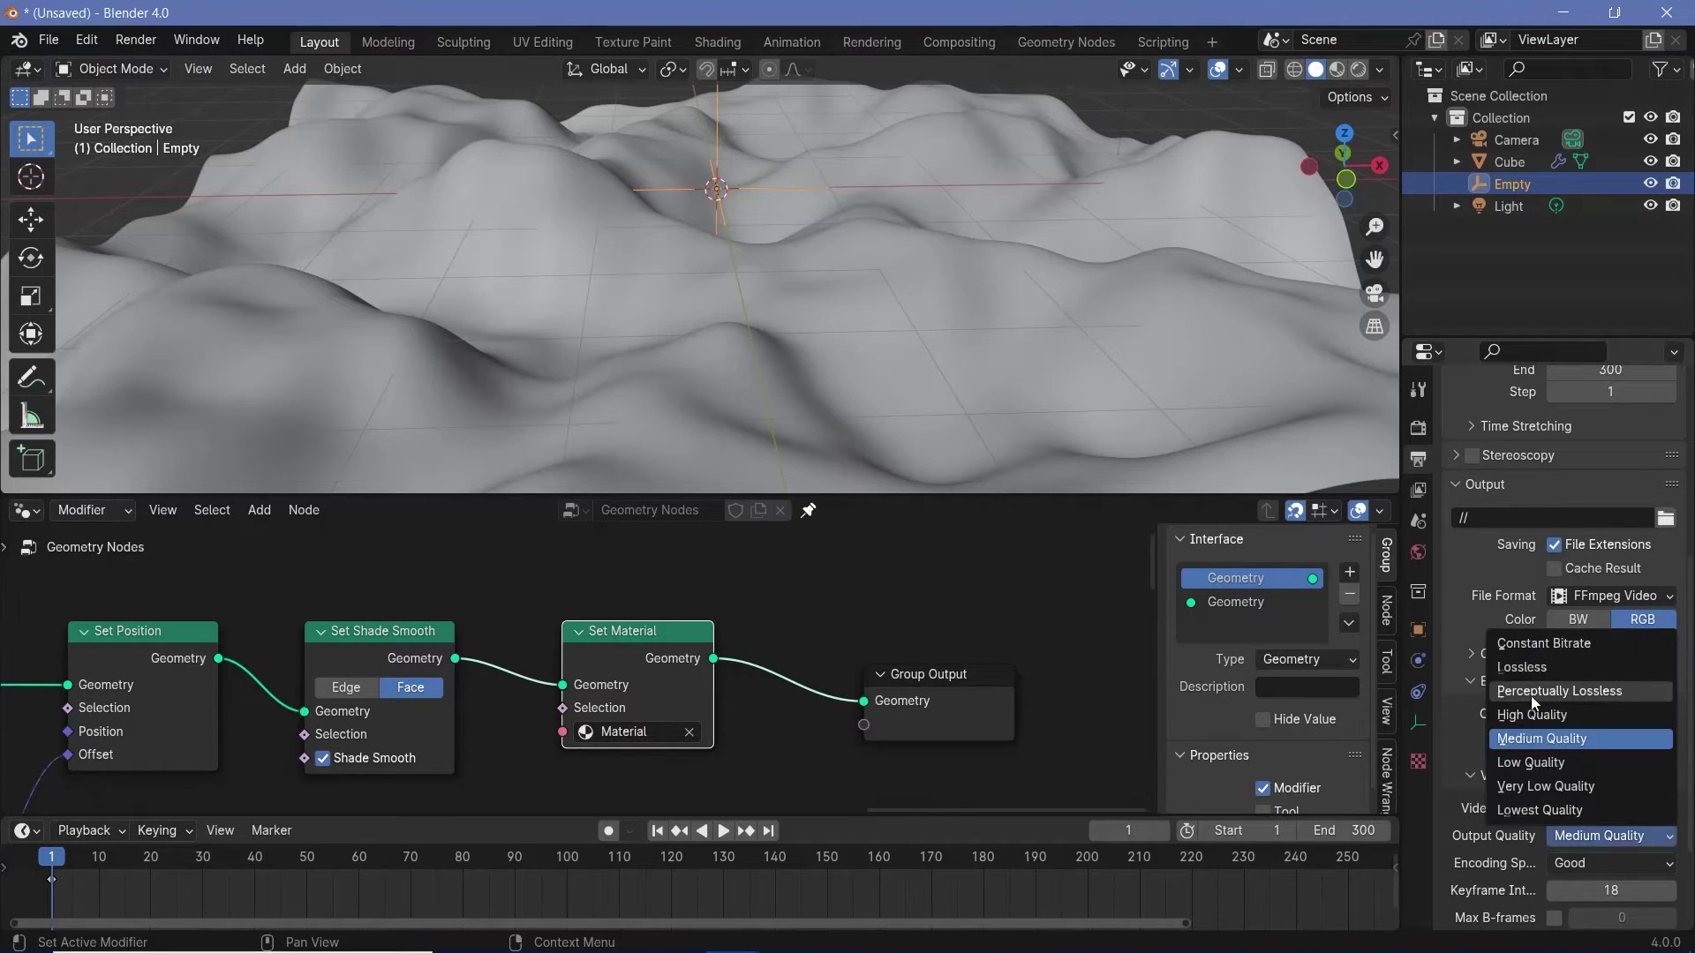
pyautogui.click(1530, 695)
# Go to frame 0 and keyframe the empty at its starting position.
pyautogui.press('Left')
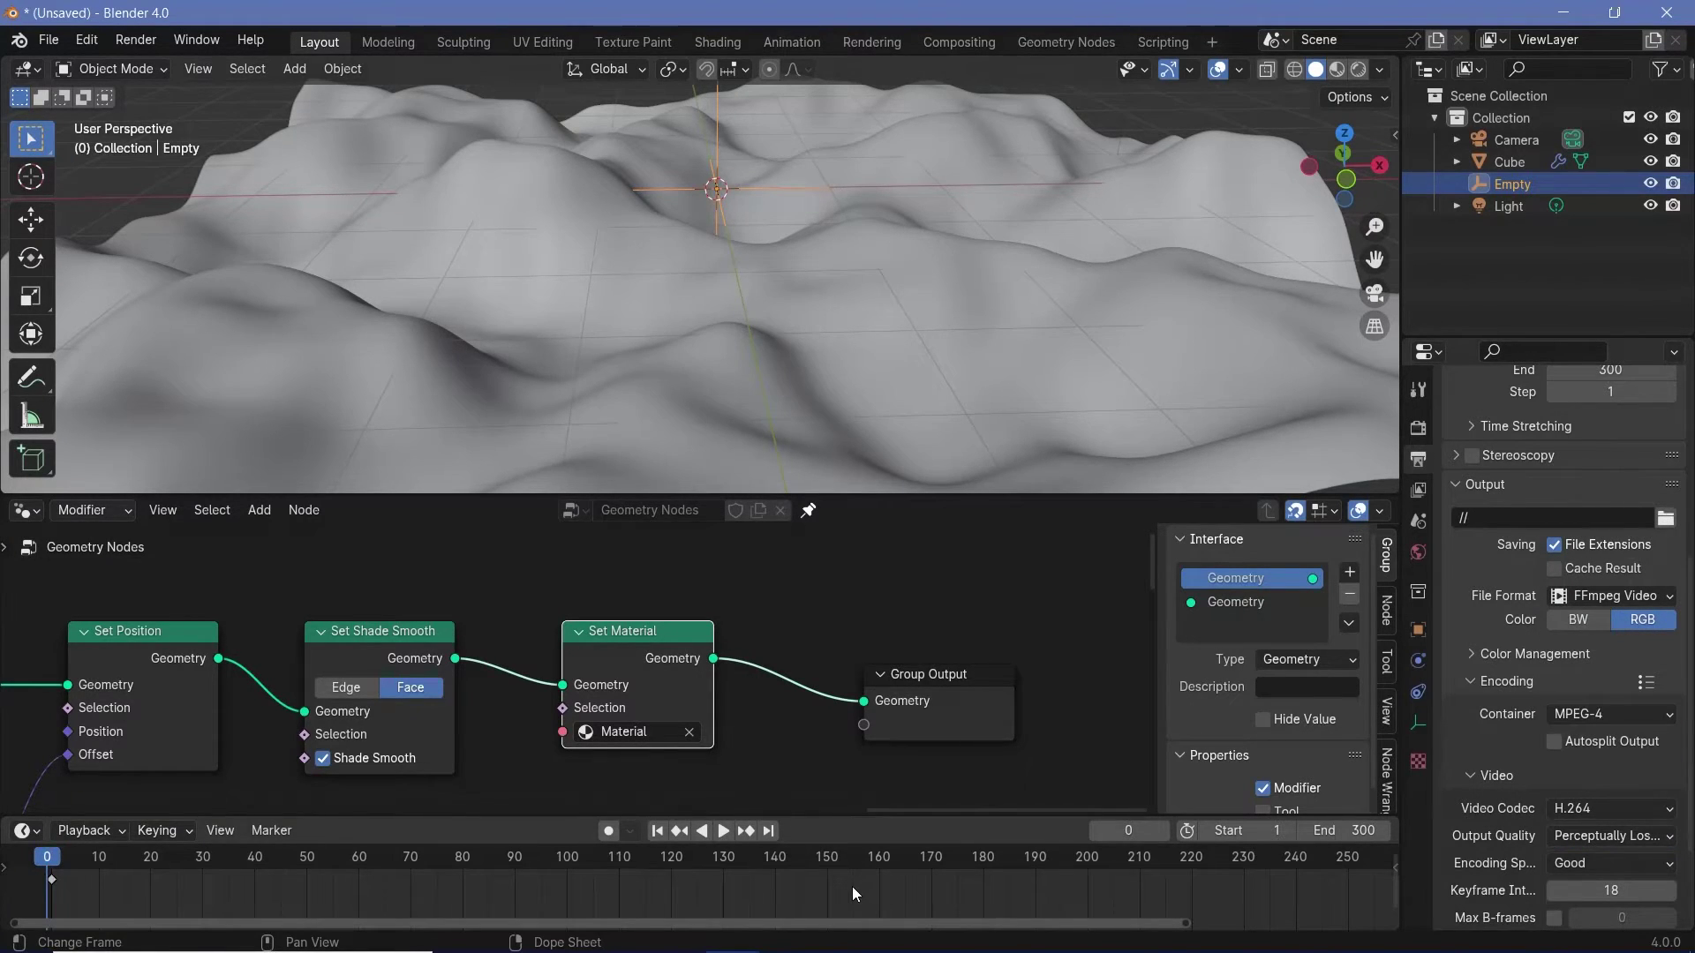
pyautogui.scroll(-3, 717, 173)
pyautogui.press('i')
pyautogui.click(782, 226)
# At frame 300, move the empty -10 m along X and keyframe its new position.
pyautogui.press('Home')
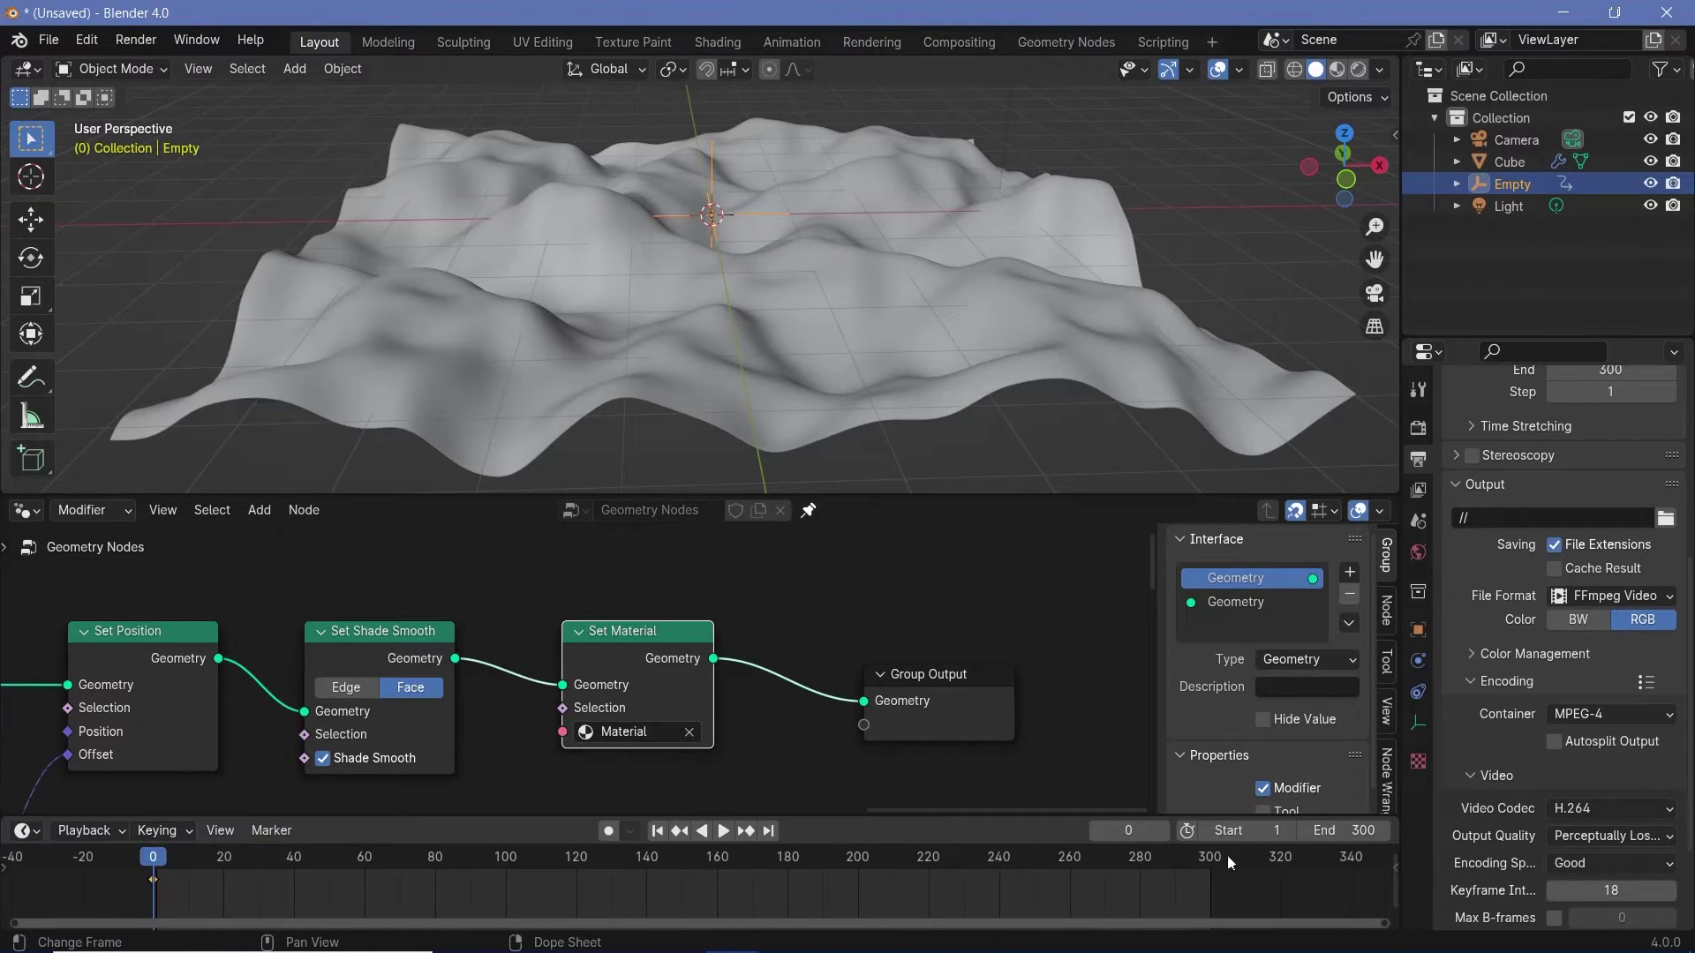
pyautogui.click(1209, 857)
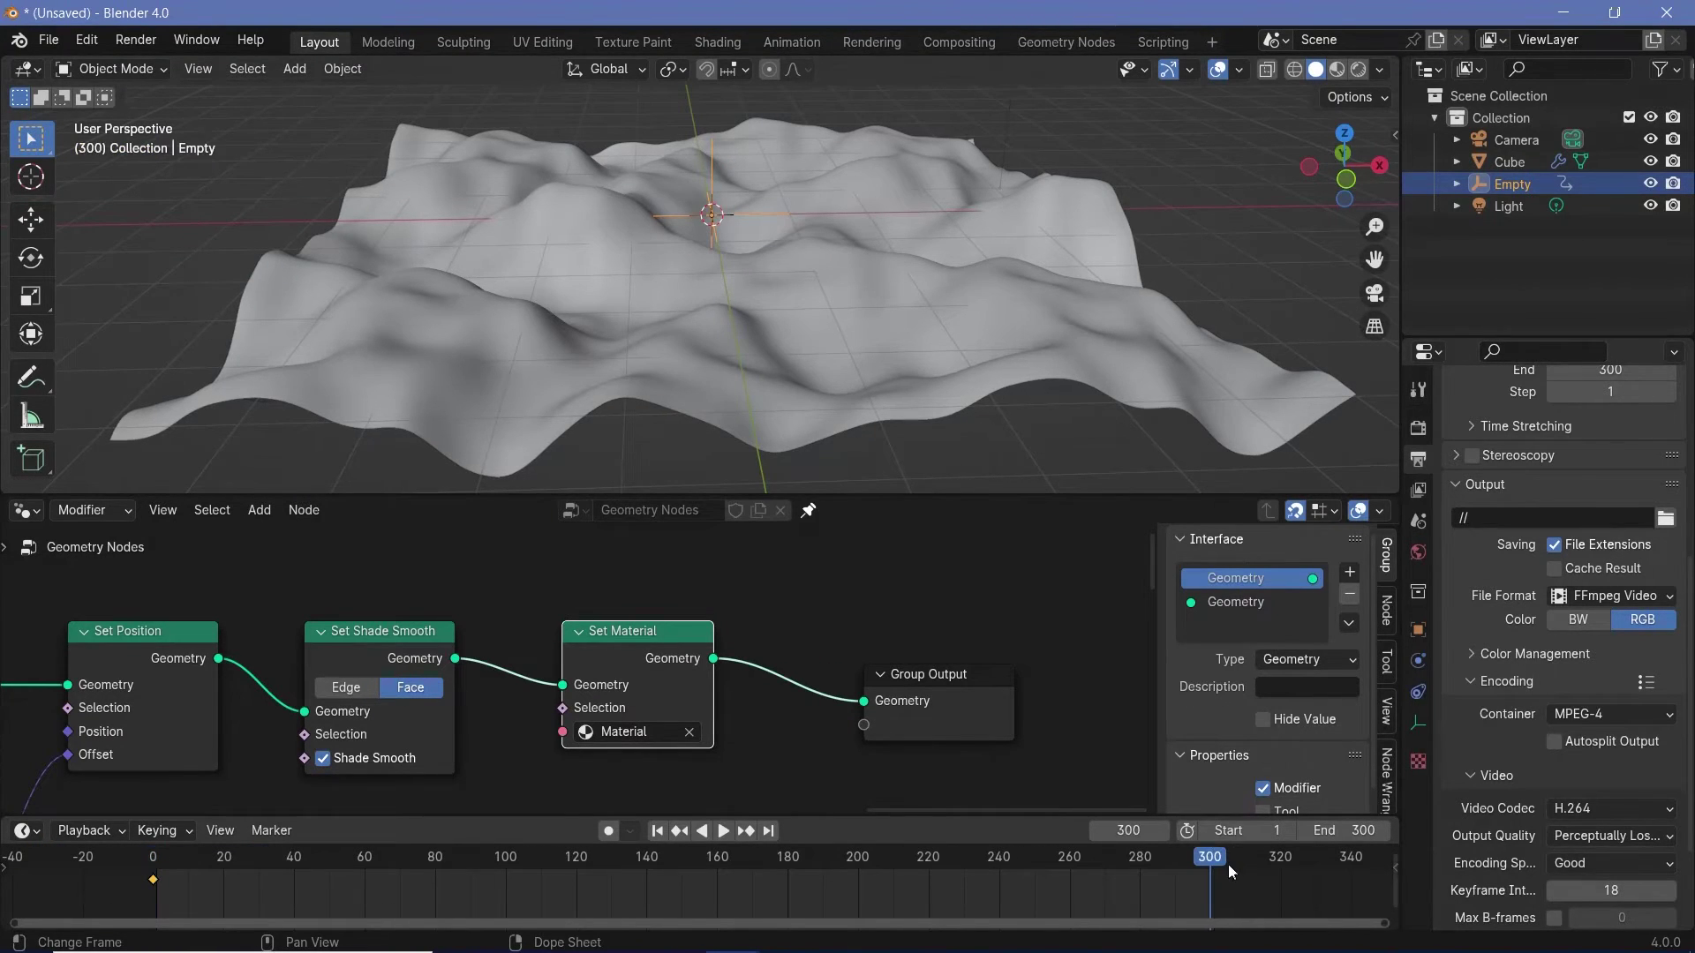
pyautogui.write('gx-10')
pyautogui.press('Return')
pyautogui.press('i')
pyautogui.click(803, 279)
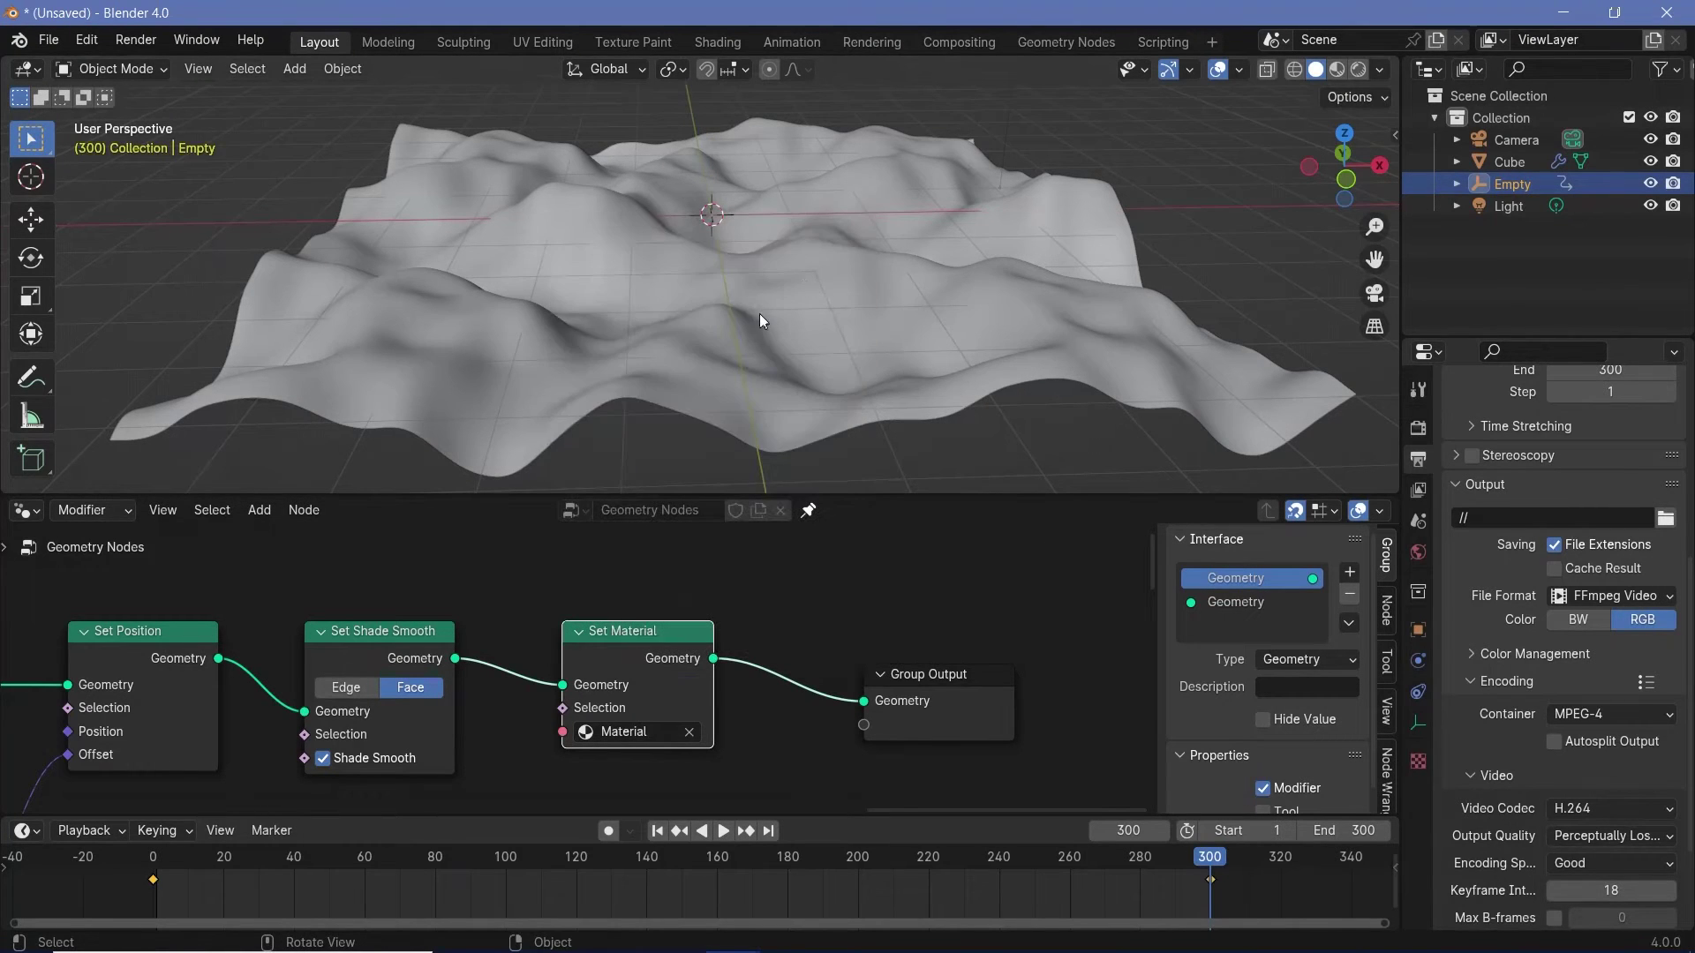
# Play the animation briefly with the whole terrain in view and stop it.
pyautogui.scroll(-4, 759, 315)
pyautogui.press('space')
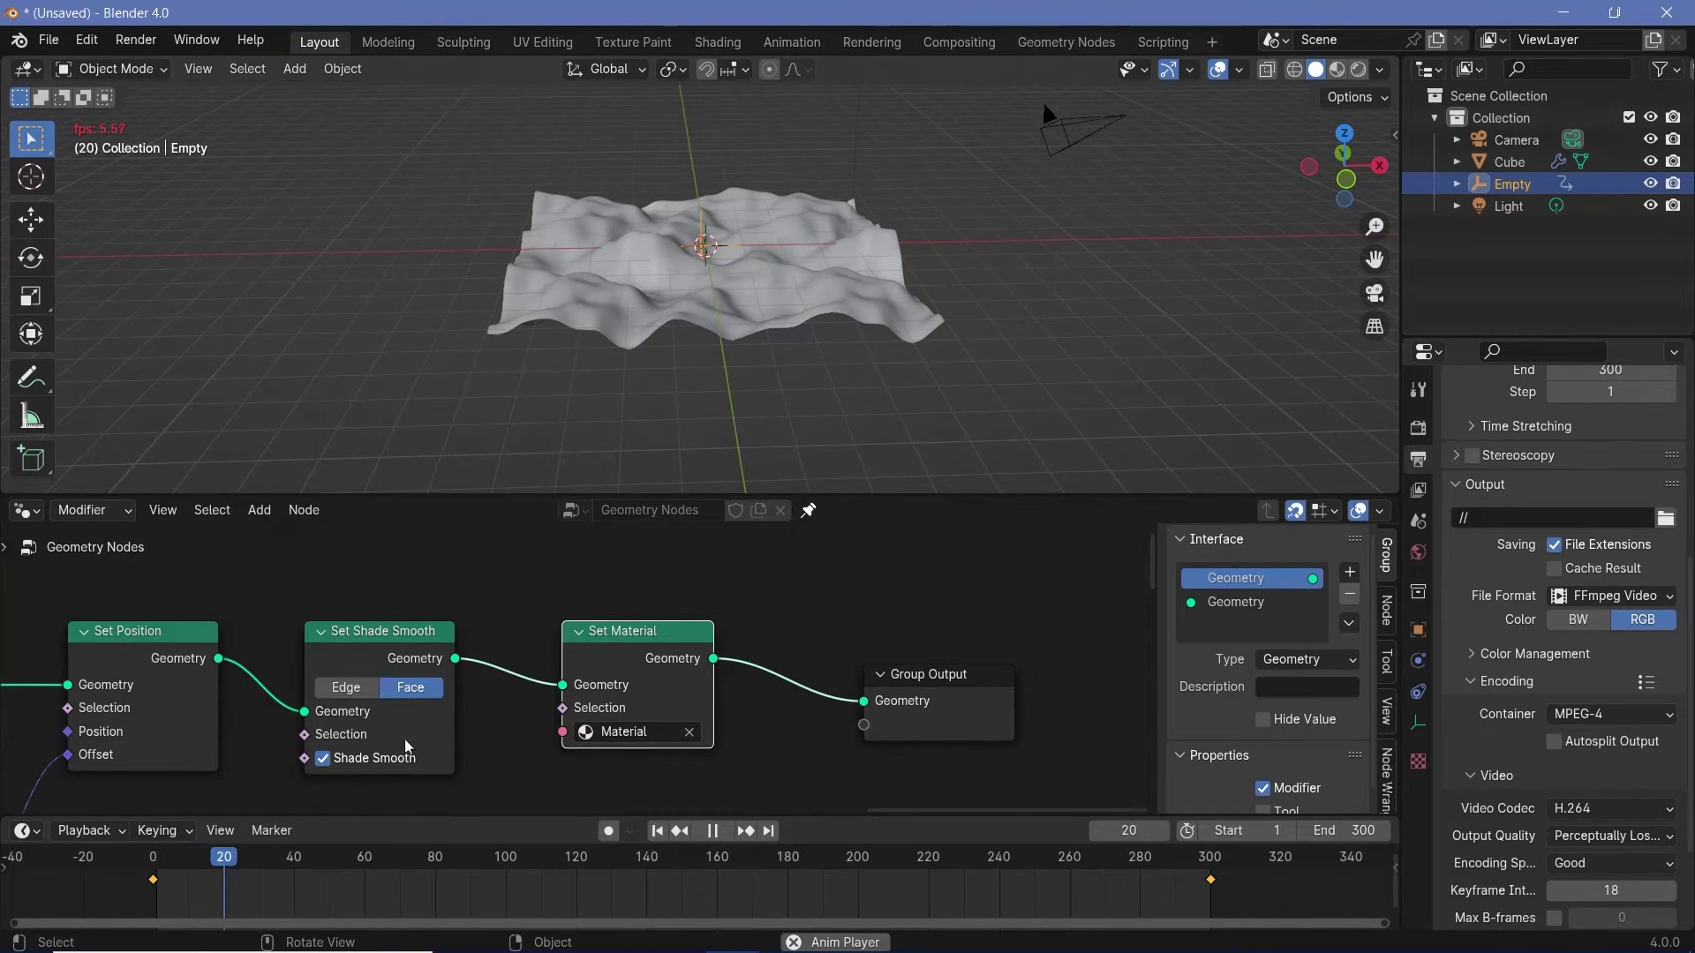
pyautogui.press('space')
# Set the playback sync mode to Frame Dropping and play the animation.
pyautogui.click(88, 830)
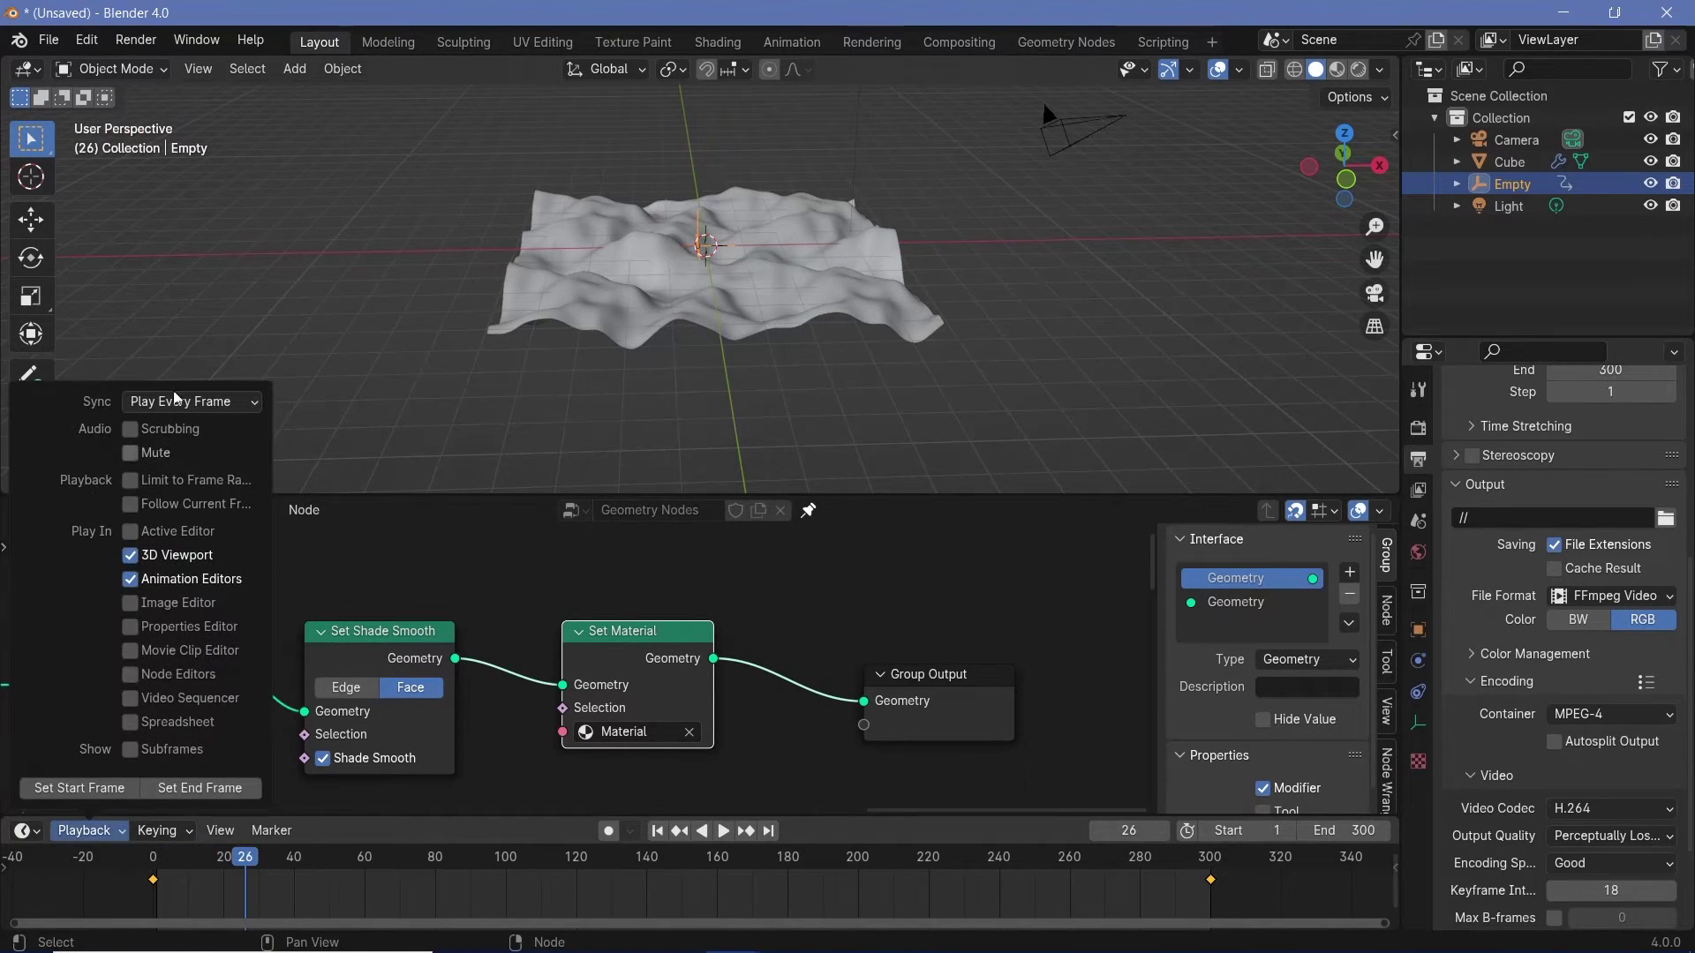
pyautogui.click(201, 403)
pyautogui.click(176, 452)
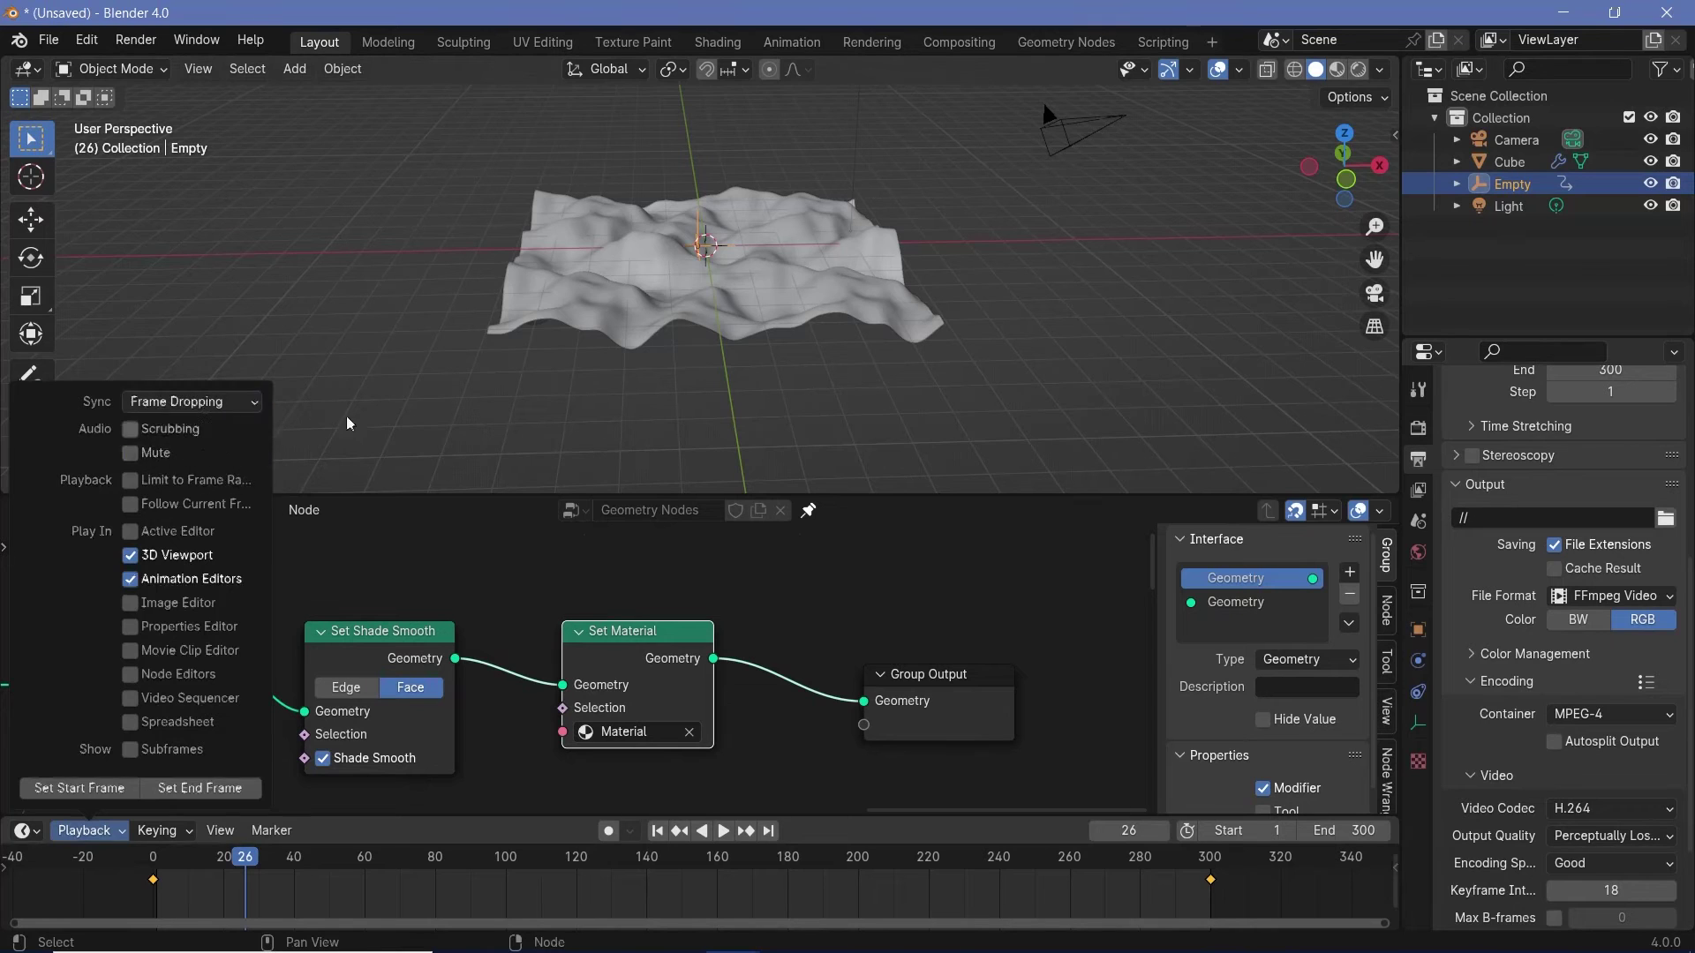
pyautogui.press('space')
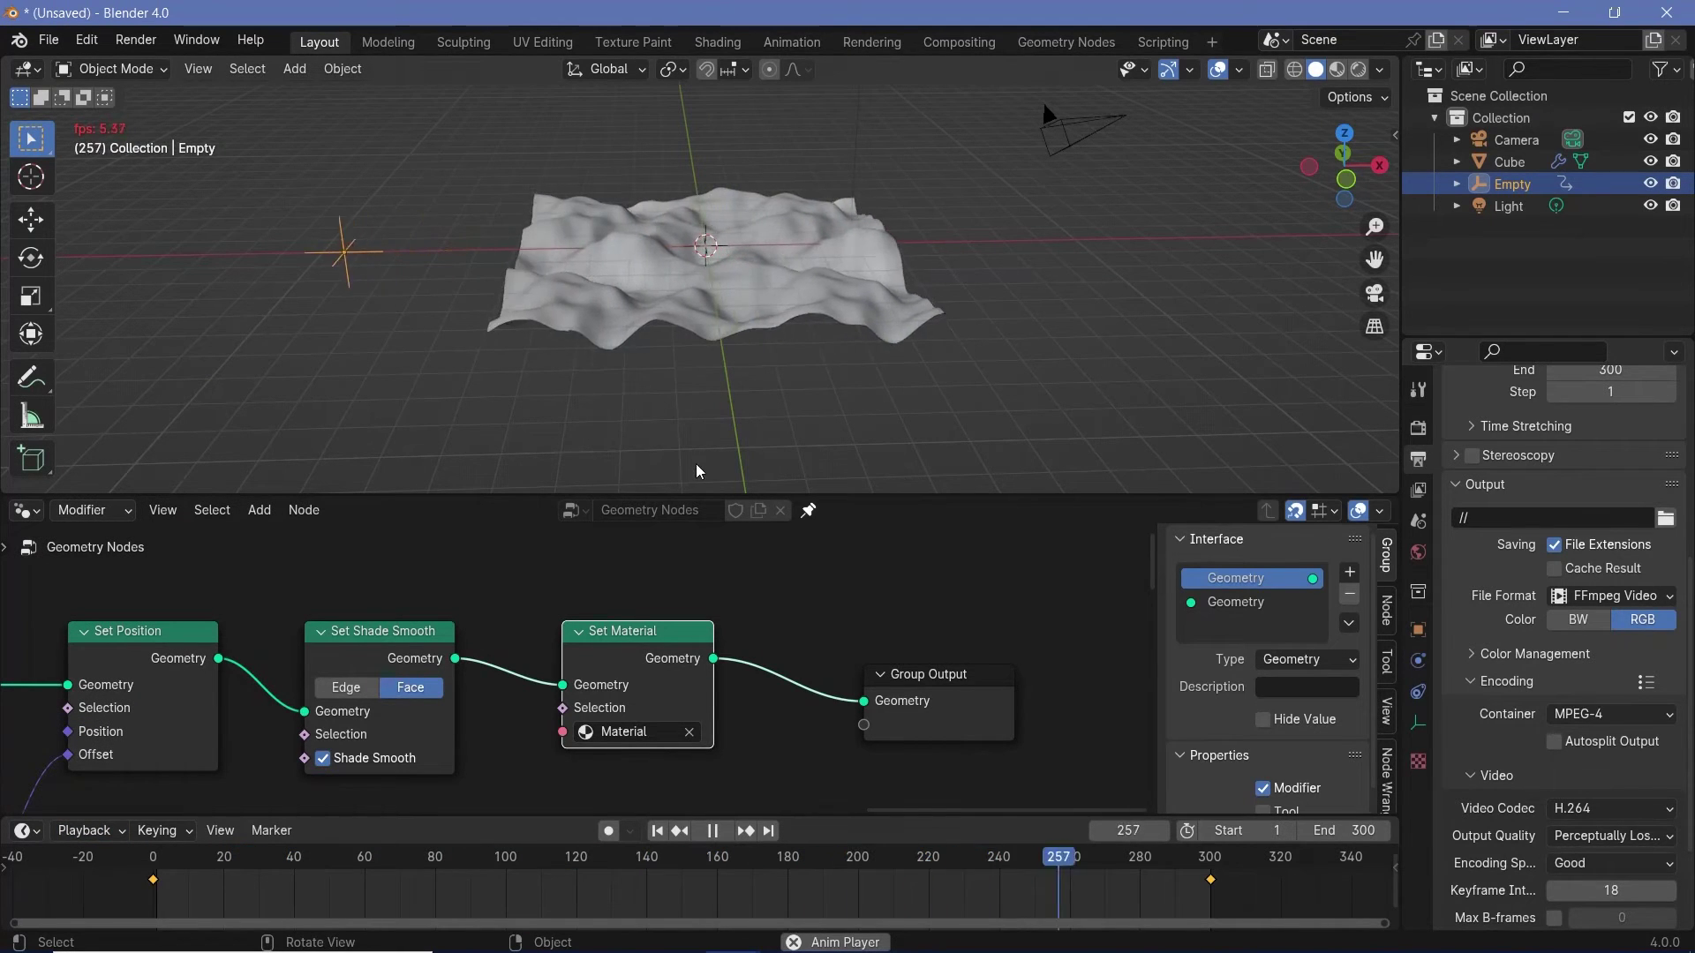
# Stop playback and set the interpolation of the empty's keyframes to Linear.
pyautogui.press('space')
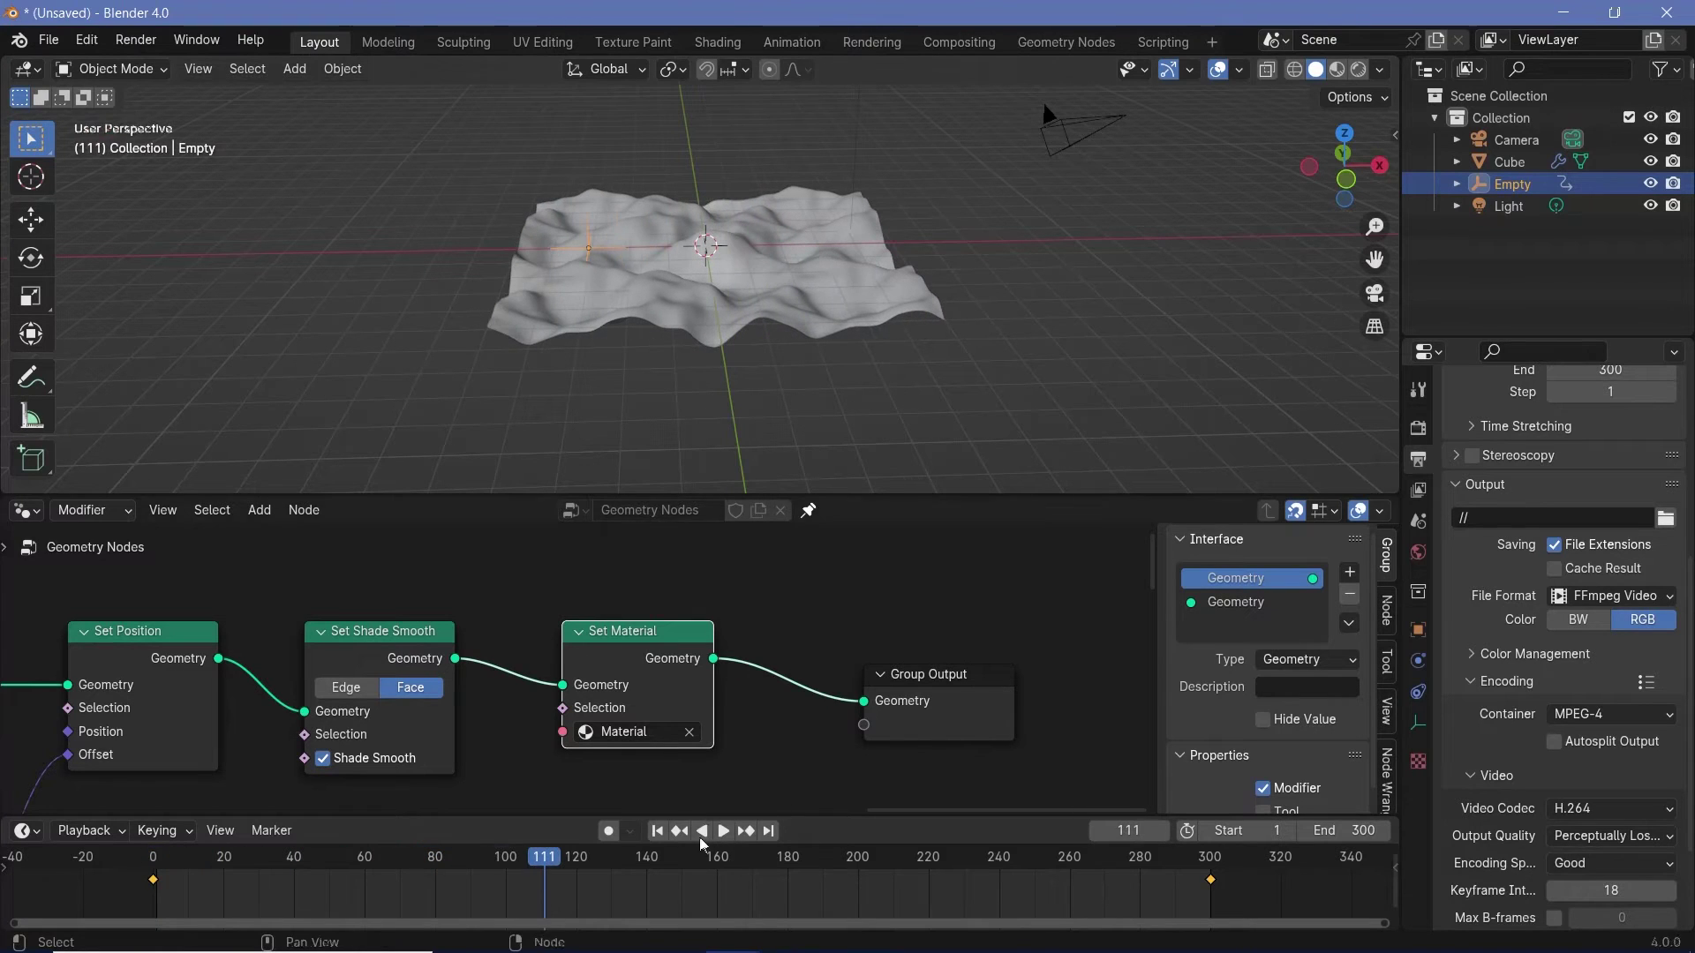
pyautogui.press('t')
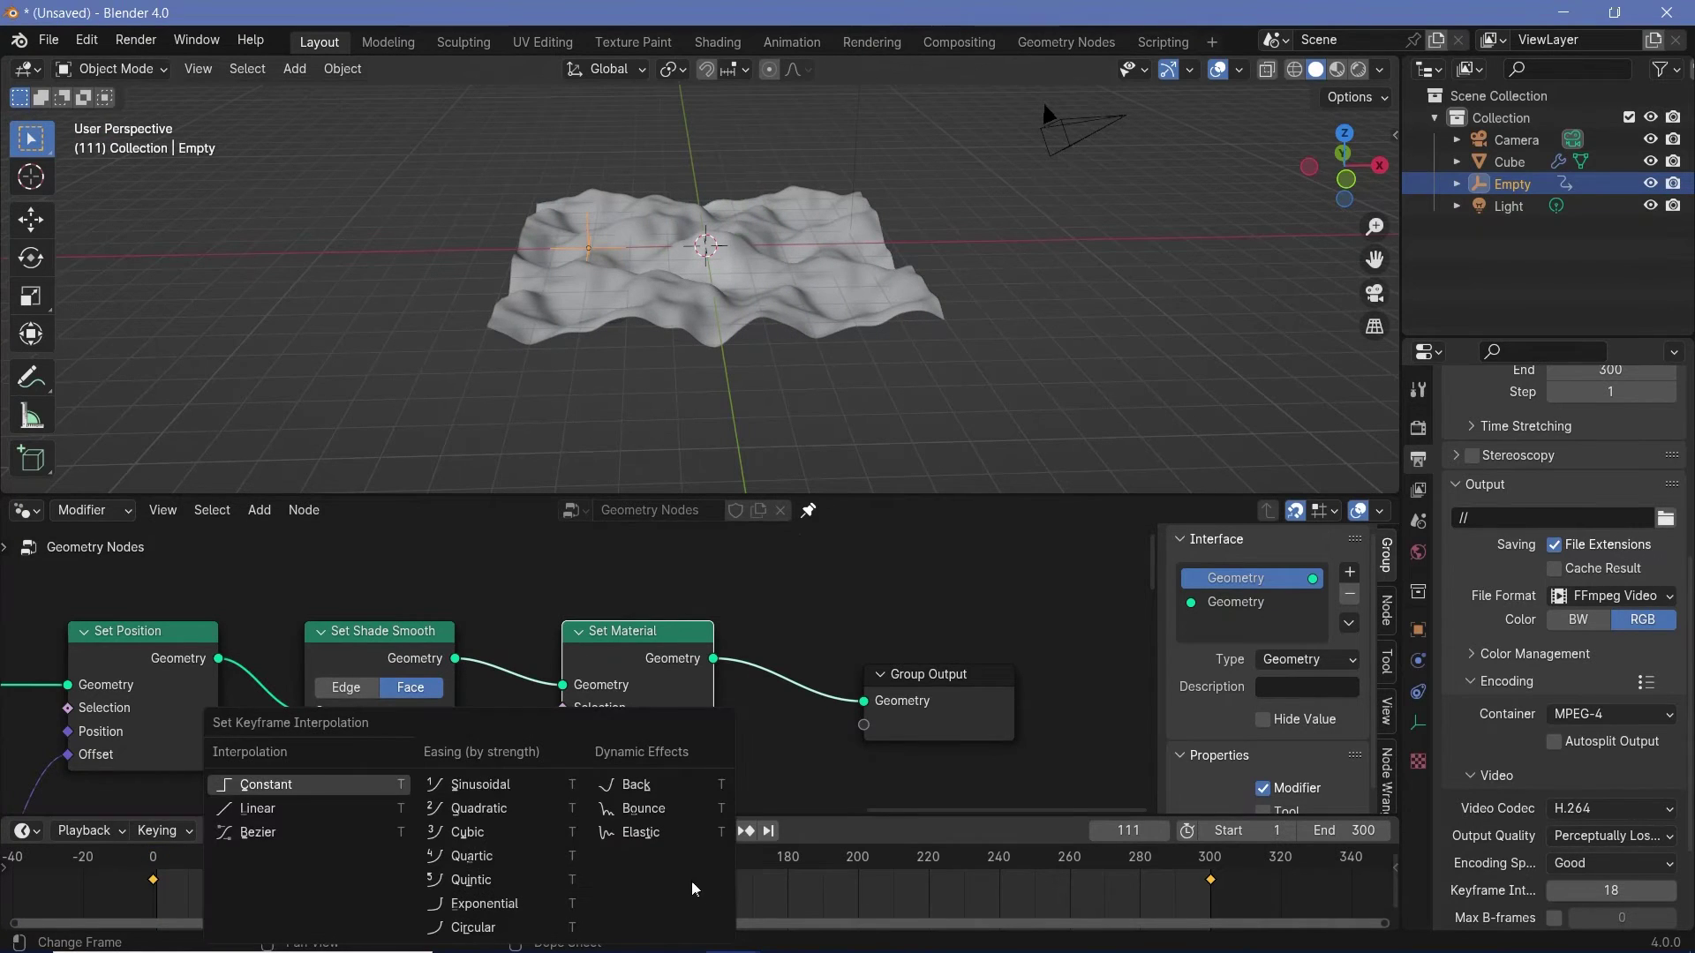
pyautogui.click(235, 810)
# Play the animation, examine the terrain's motion up close and stop playback.
pyautogui.press('space')
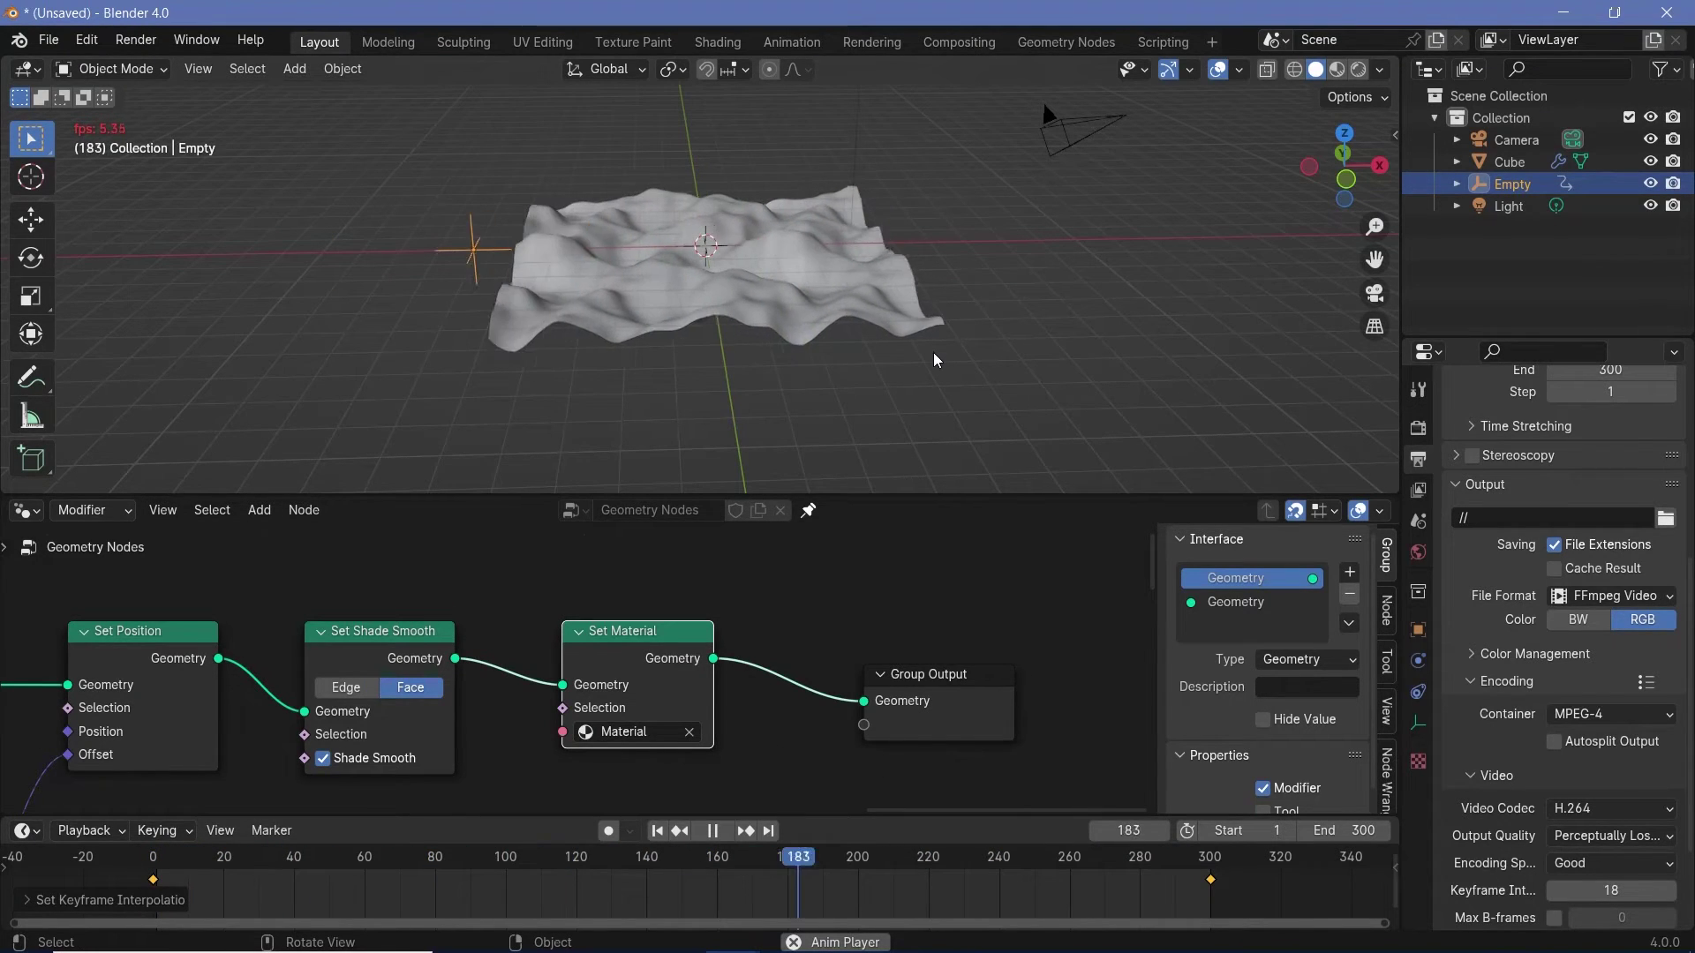
pyautogui.scroll(5, 775, 364)
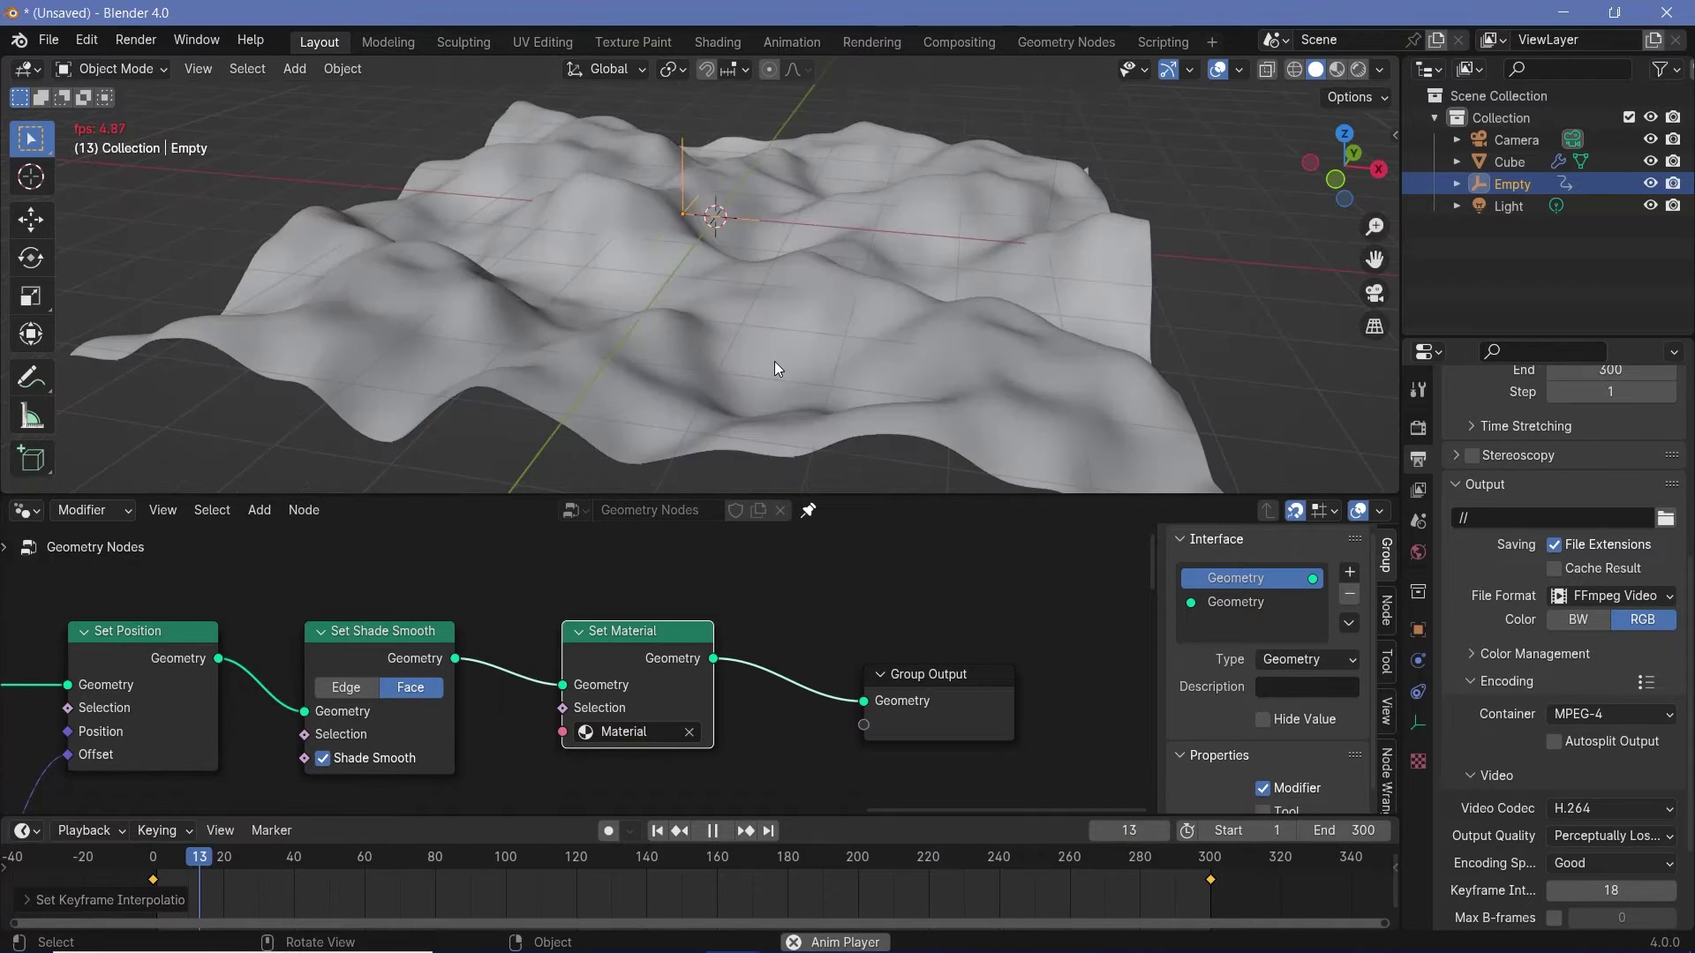
pyautogui.scroll(2, 775, 362)
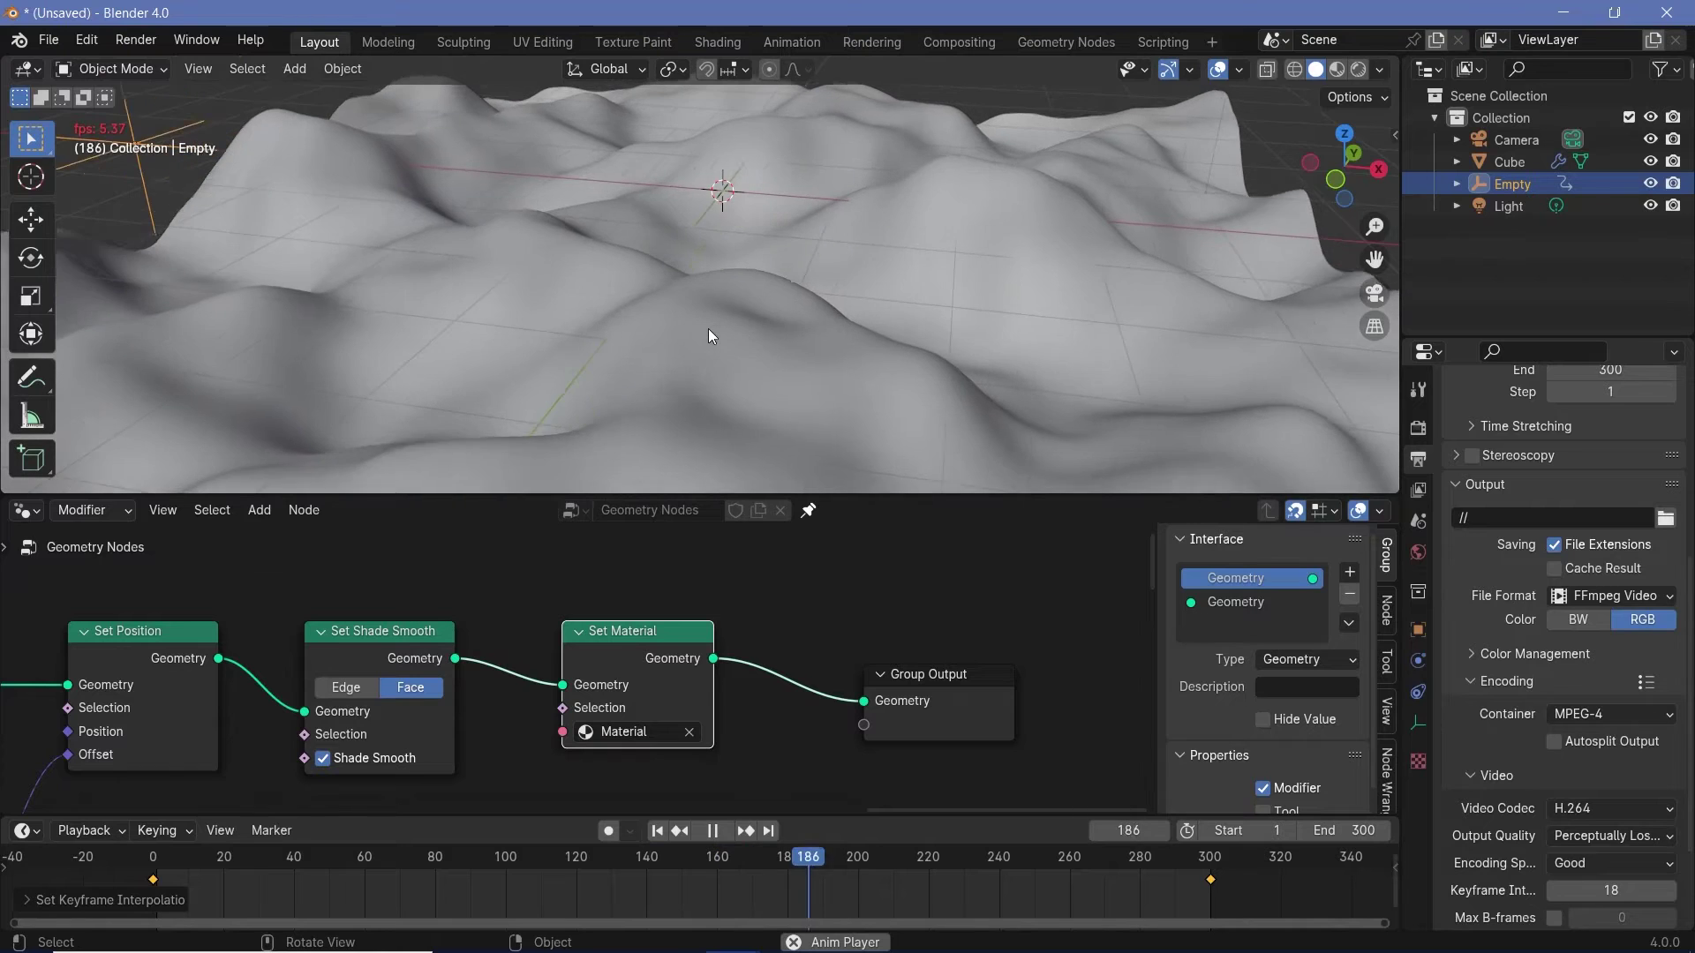
pyautogui.press('space')
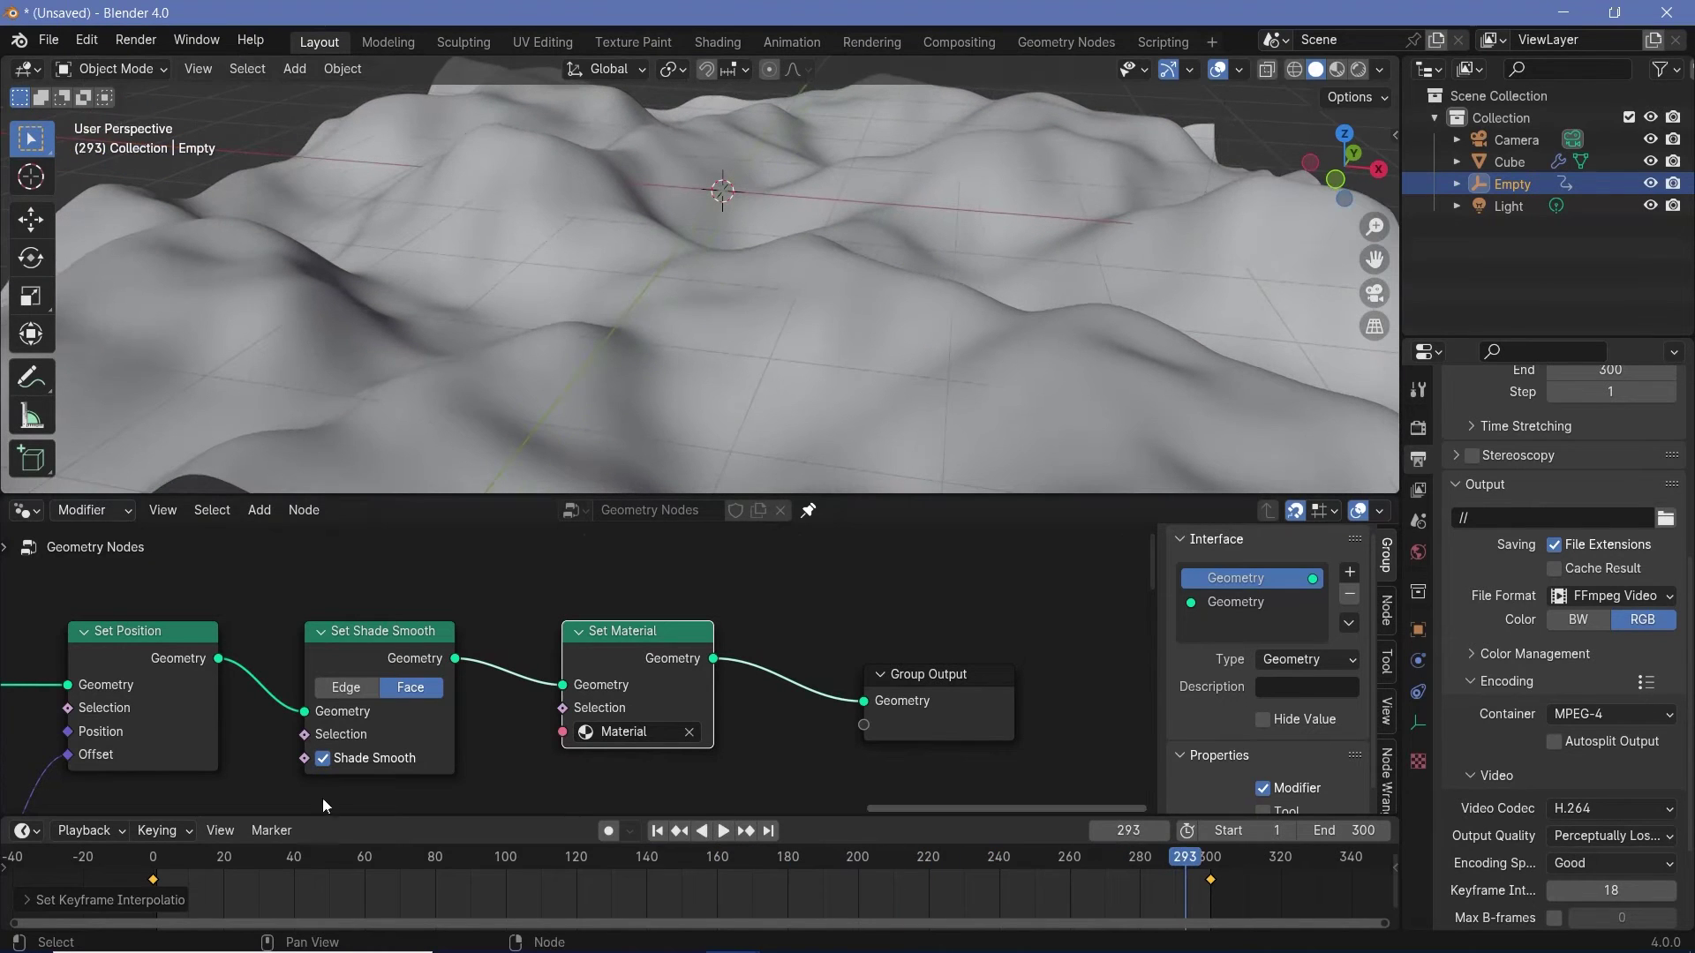
# Select the 4D Noise Texture node in the geometry node tree.
pyautogui.scroll(-2, 329, 766)
pyautogui.moveTo(328, 761); pyautogui.dragTo(146, 542, button='middle')
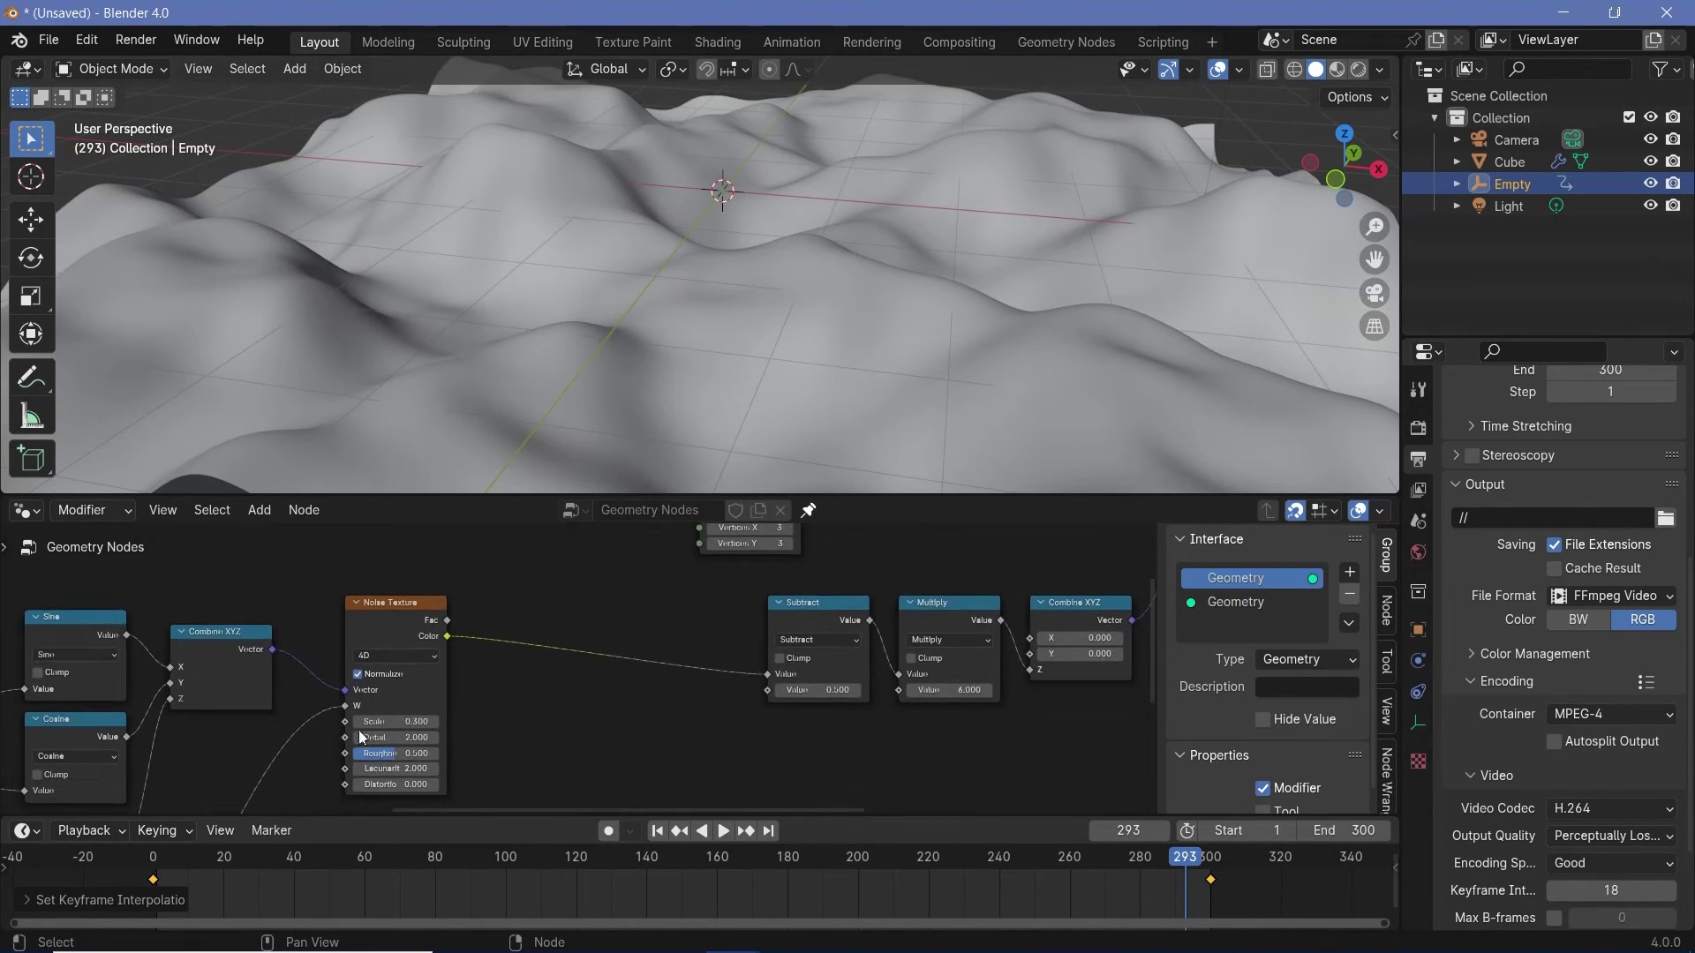
pyautogui.scroll(6, 358, 729)
pyautogui.click(284, 618)
pyautogui.scroll(-3, 286, 659)
pyautogui.moveTo(266, 701); pyautogui.dragTo(512, 616, button='middle')
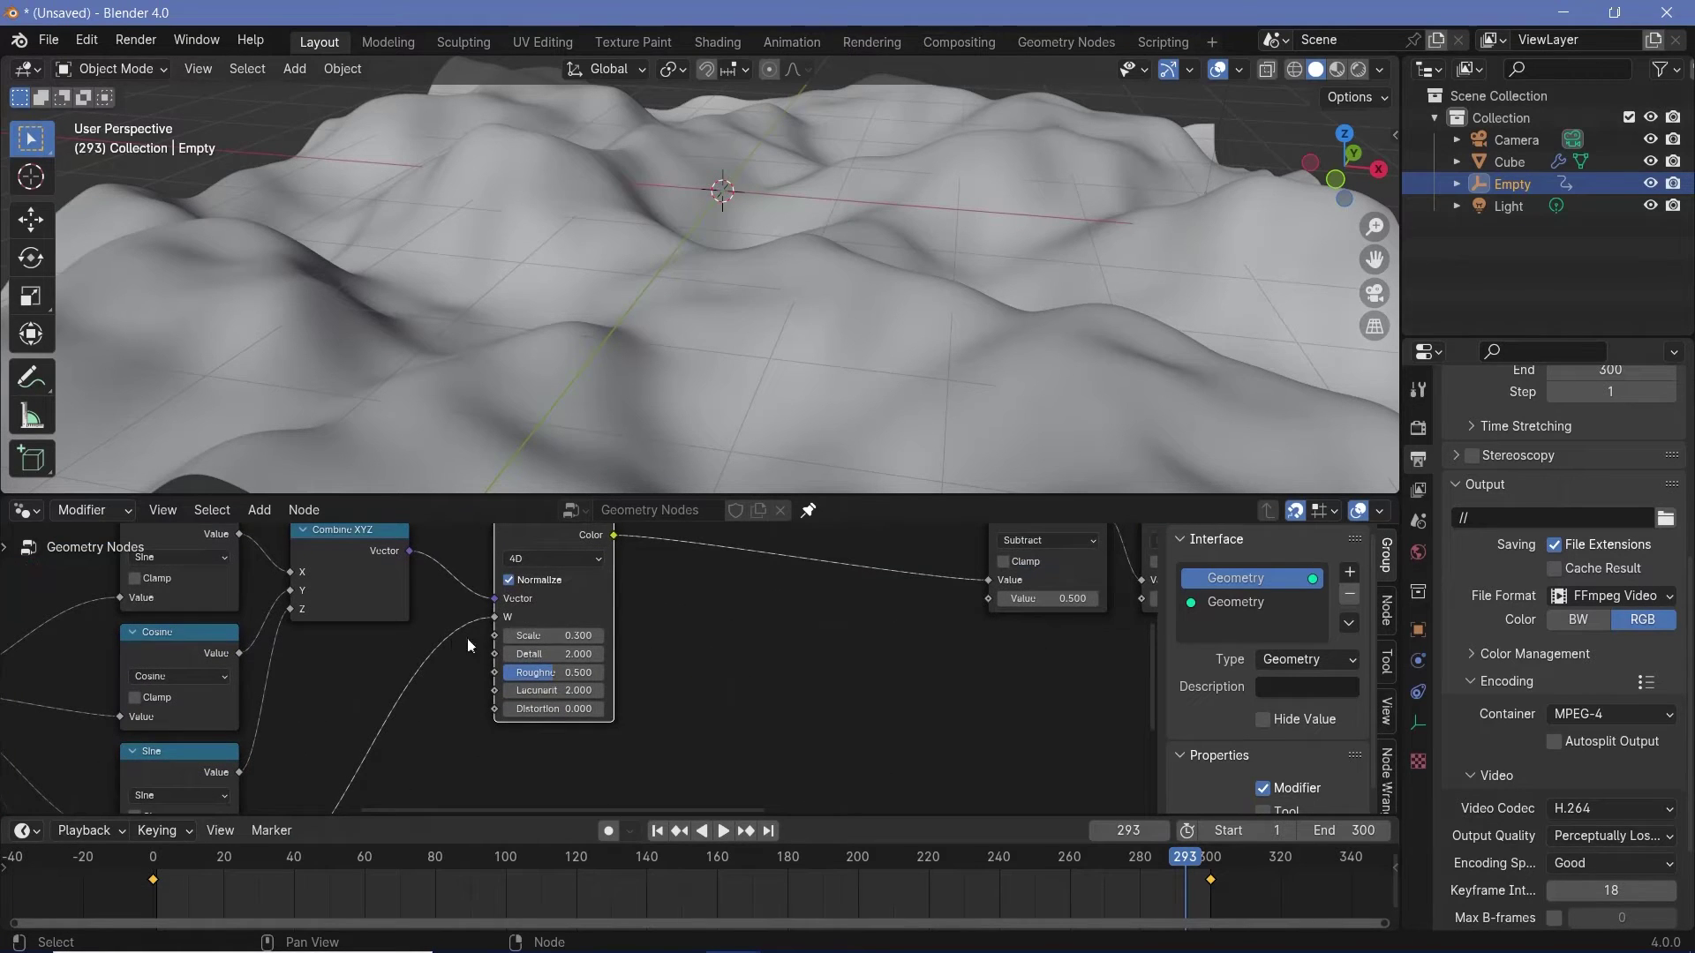
# Test the Noise Texture's W value with its link cut, and reconnect the Cosine output to W.
pyautogui.scroll(-4, 697, 272)
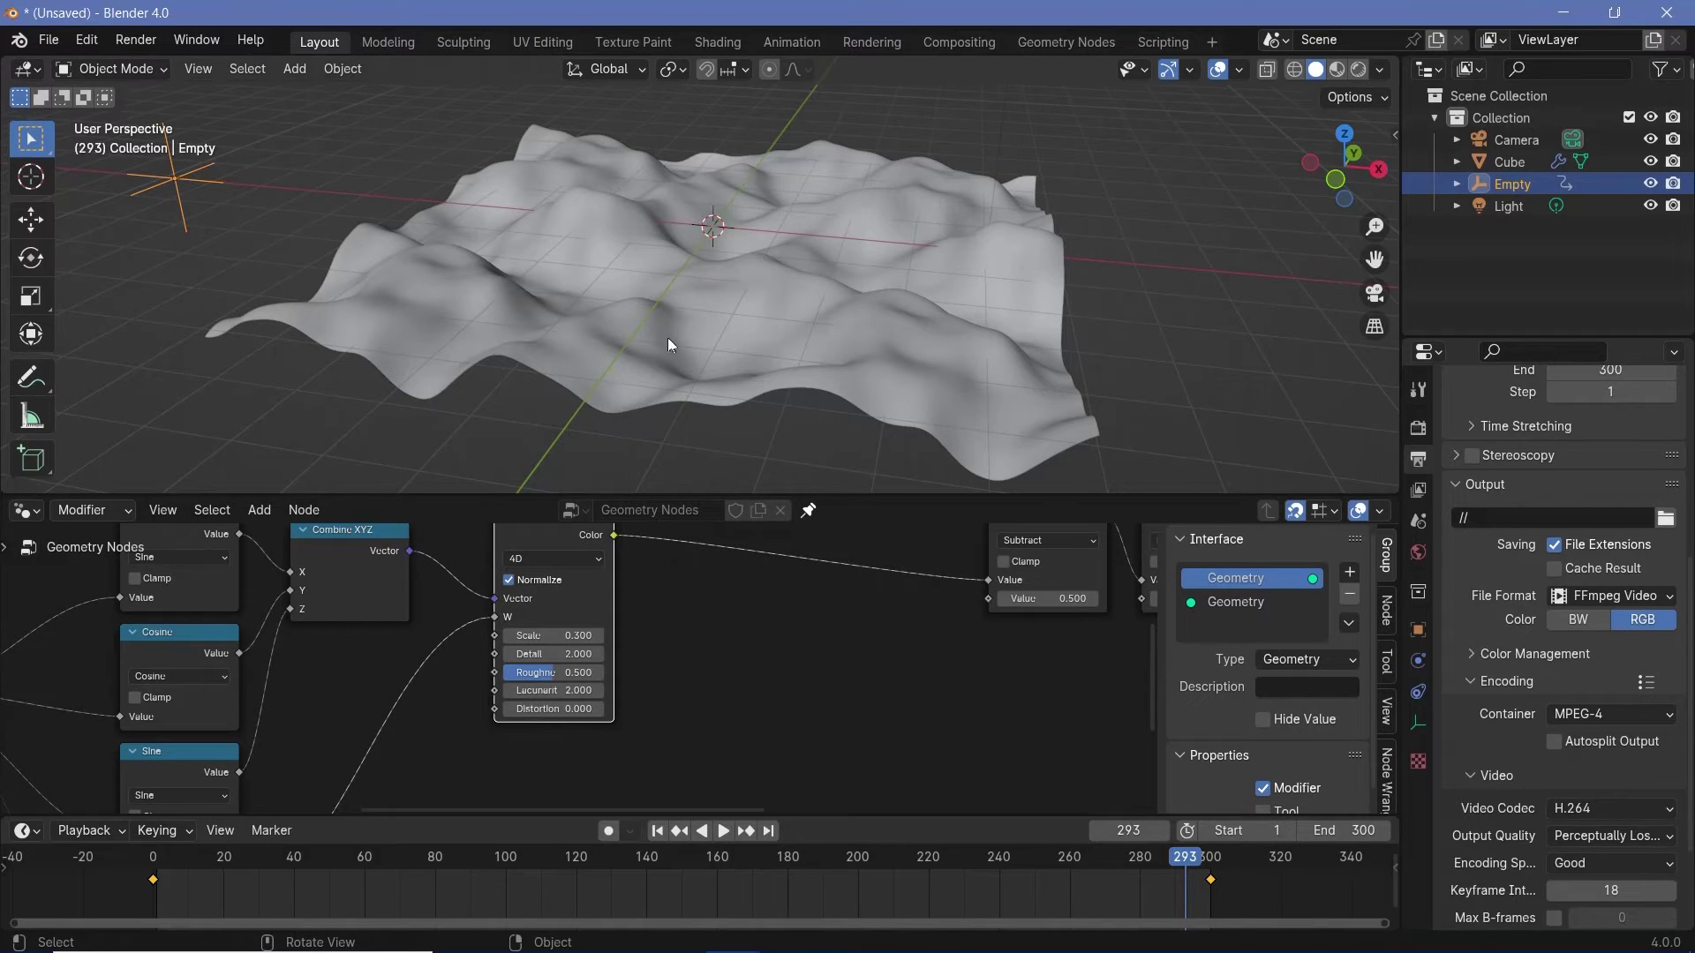
pyautogui.keyDown('ctrl'); pyautogui.moveTo(446, 651); pyautogui.dragTo(411, 649, button='right'); pyautogui.keyUp('ctrl')
pyautogui.moveTo(573, 617); pyautogui.dragTo(699, 617)
pyautogui.scroll(-3, 444, 690)
pyautogui.moveTo(433, 683); pyautogui.dragTo(473, 615, button='middle')
pyautogui.moveTo(407, 746); pyautogui.dragTo(576, 578)
pyautogui.moveTo(760, 595); pyautogui.dragTo(689, 657, button='middle')
pyautogui.scroll(4, 688, 657)
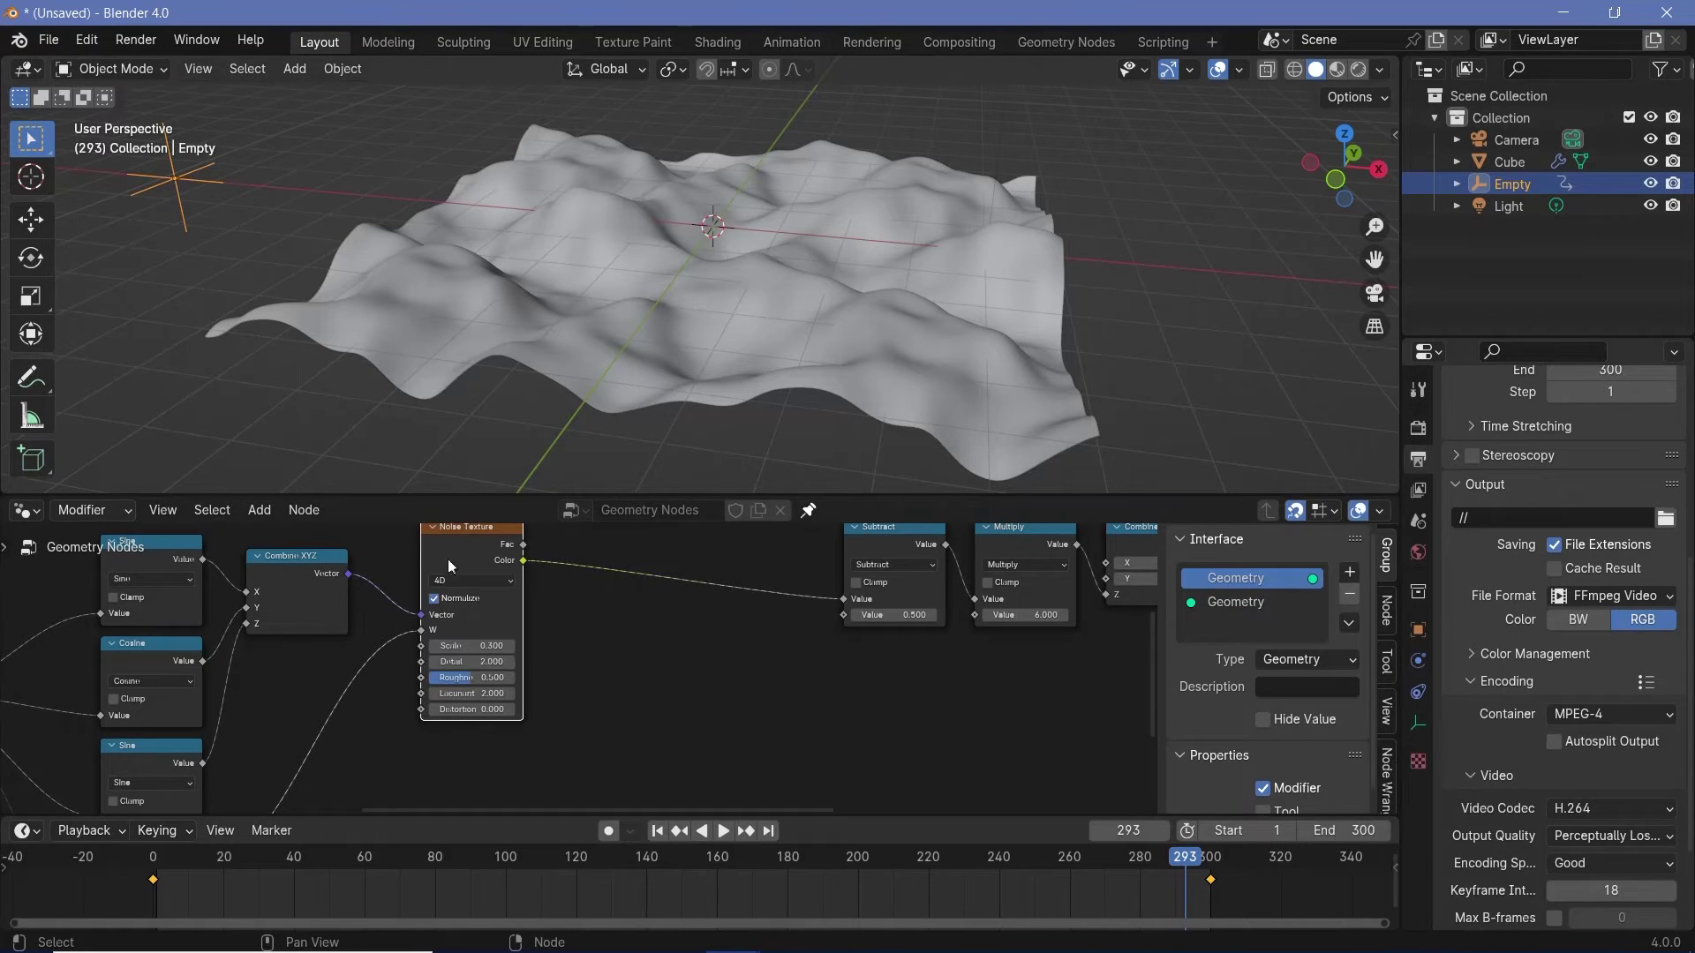
# Duplicate the Noise Texture node, place the copy below the original and set its dimensions to 3D.
pyautogui.hotkey('shift', 'd')
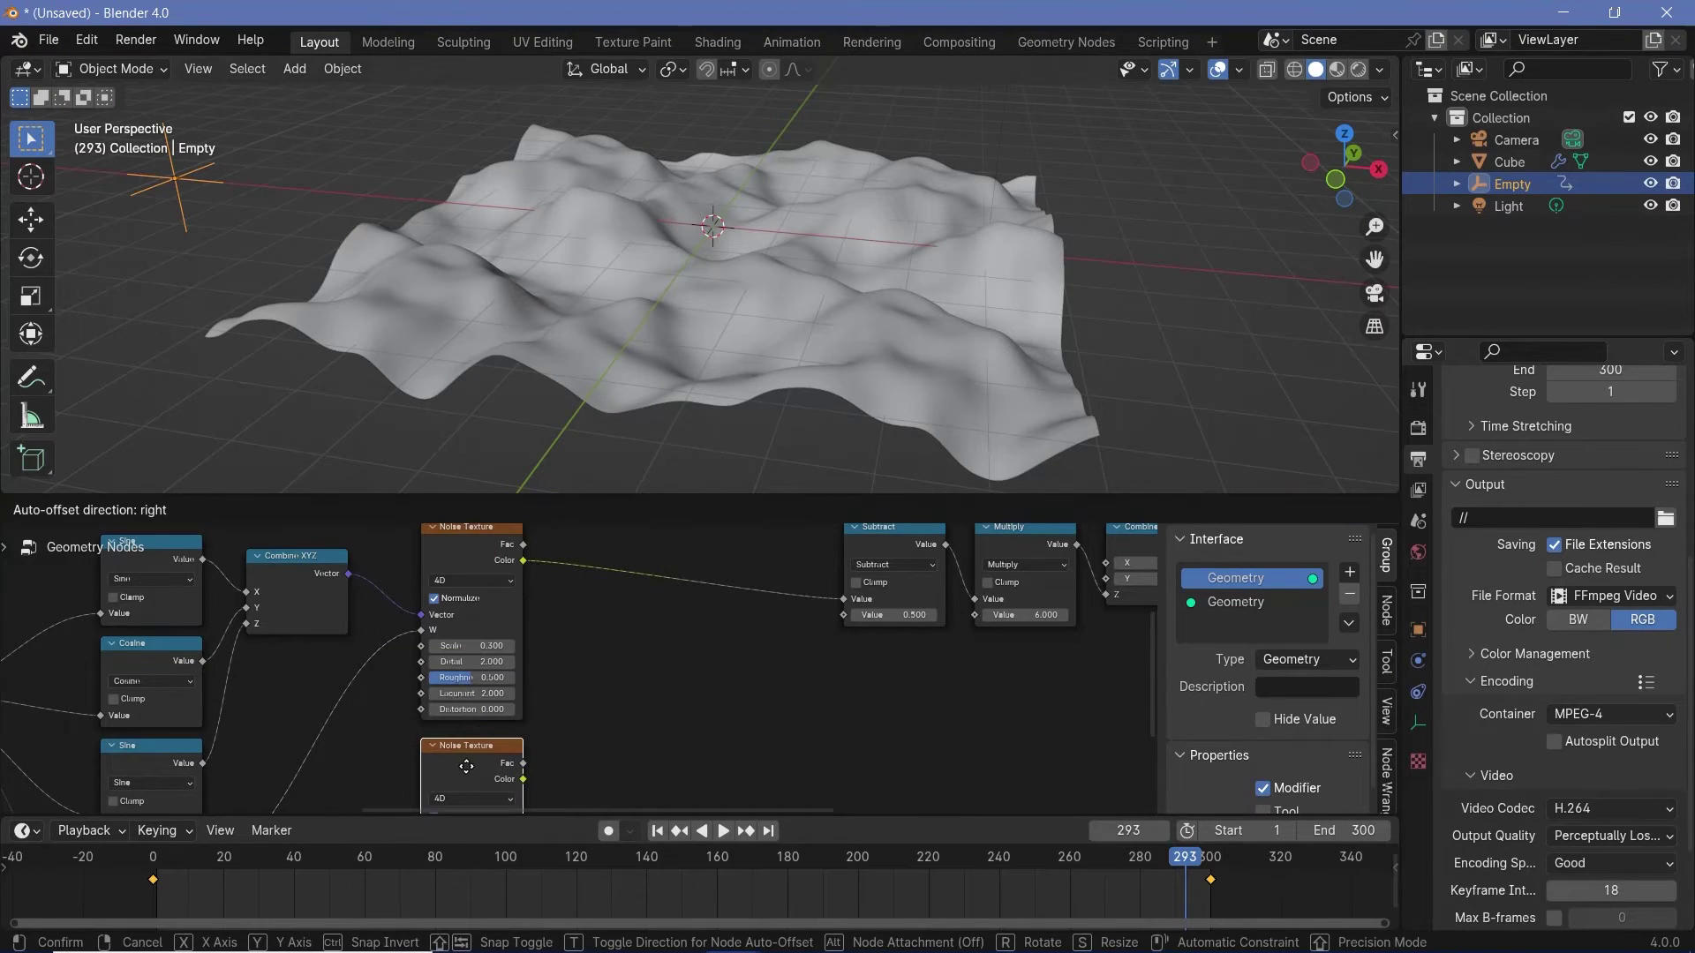
pyautogui.click(471, 775)
pyautogui.scroll(2, 559, 744)
pyautogui.click(492, 695)
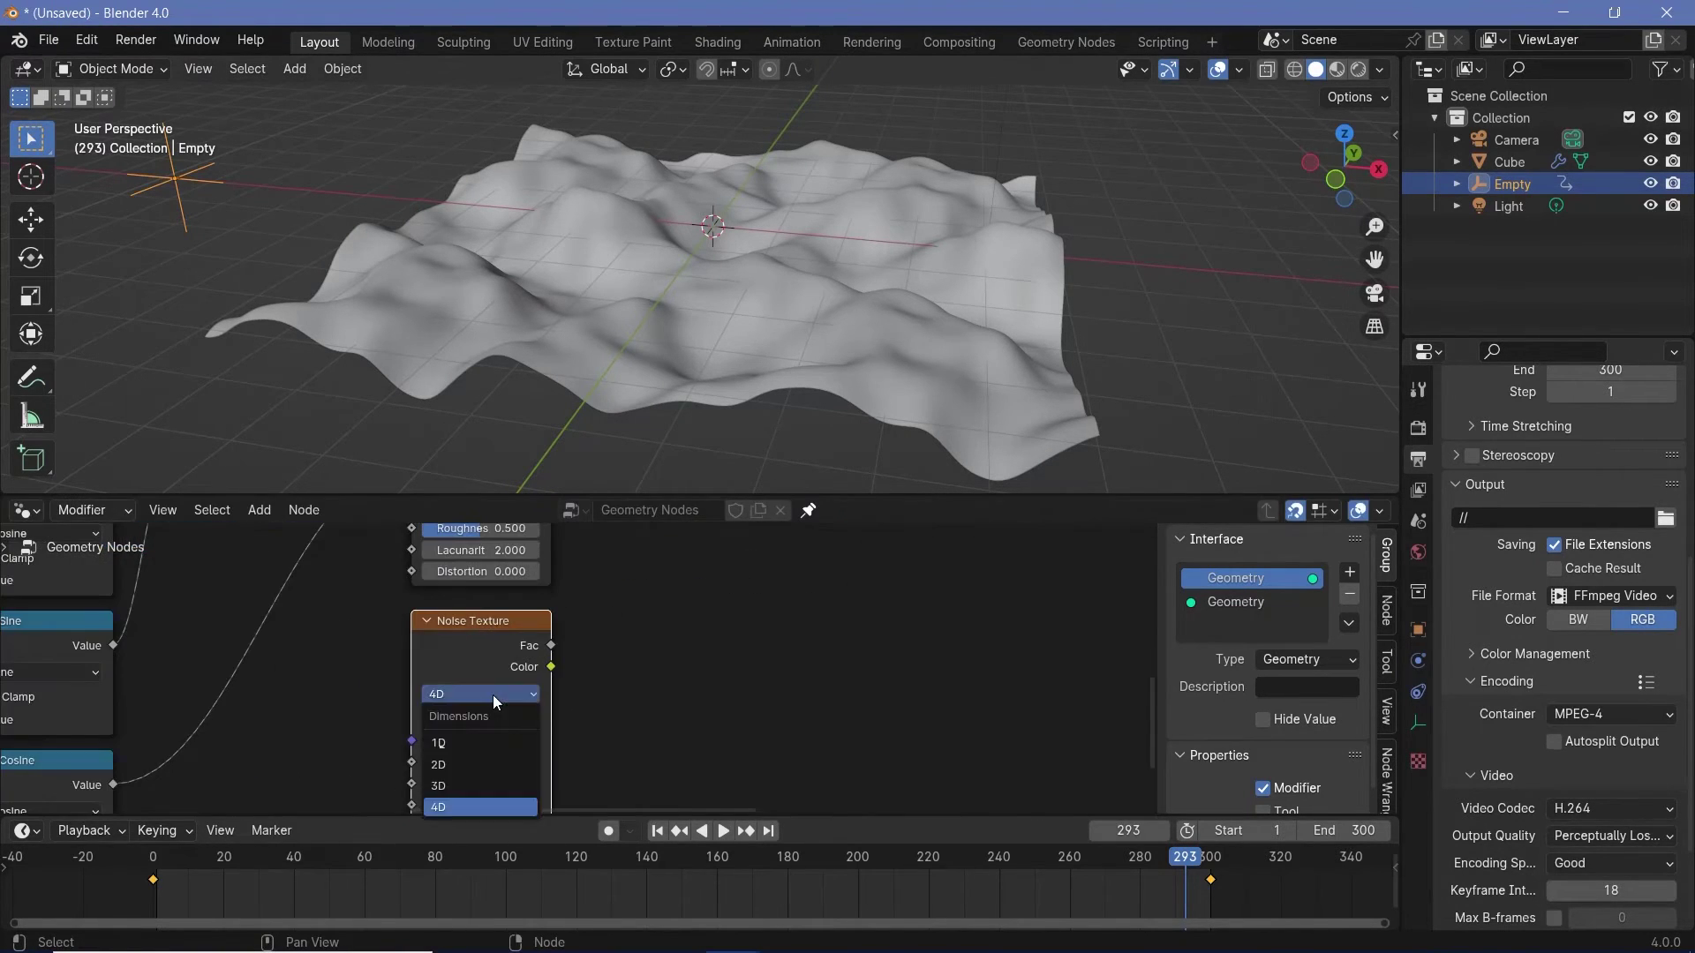
pyautogui.click(467, 785)
pyautogui.scroll(-3, 556, 640)
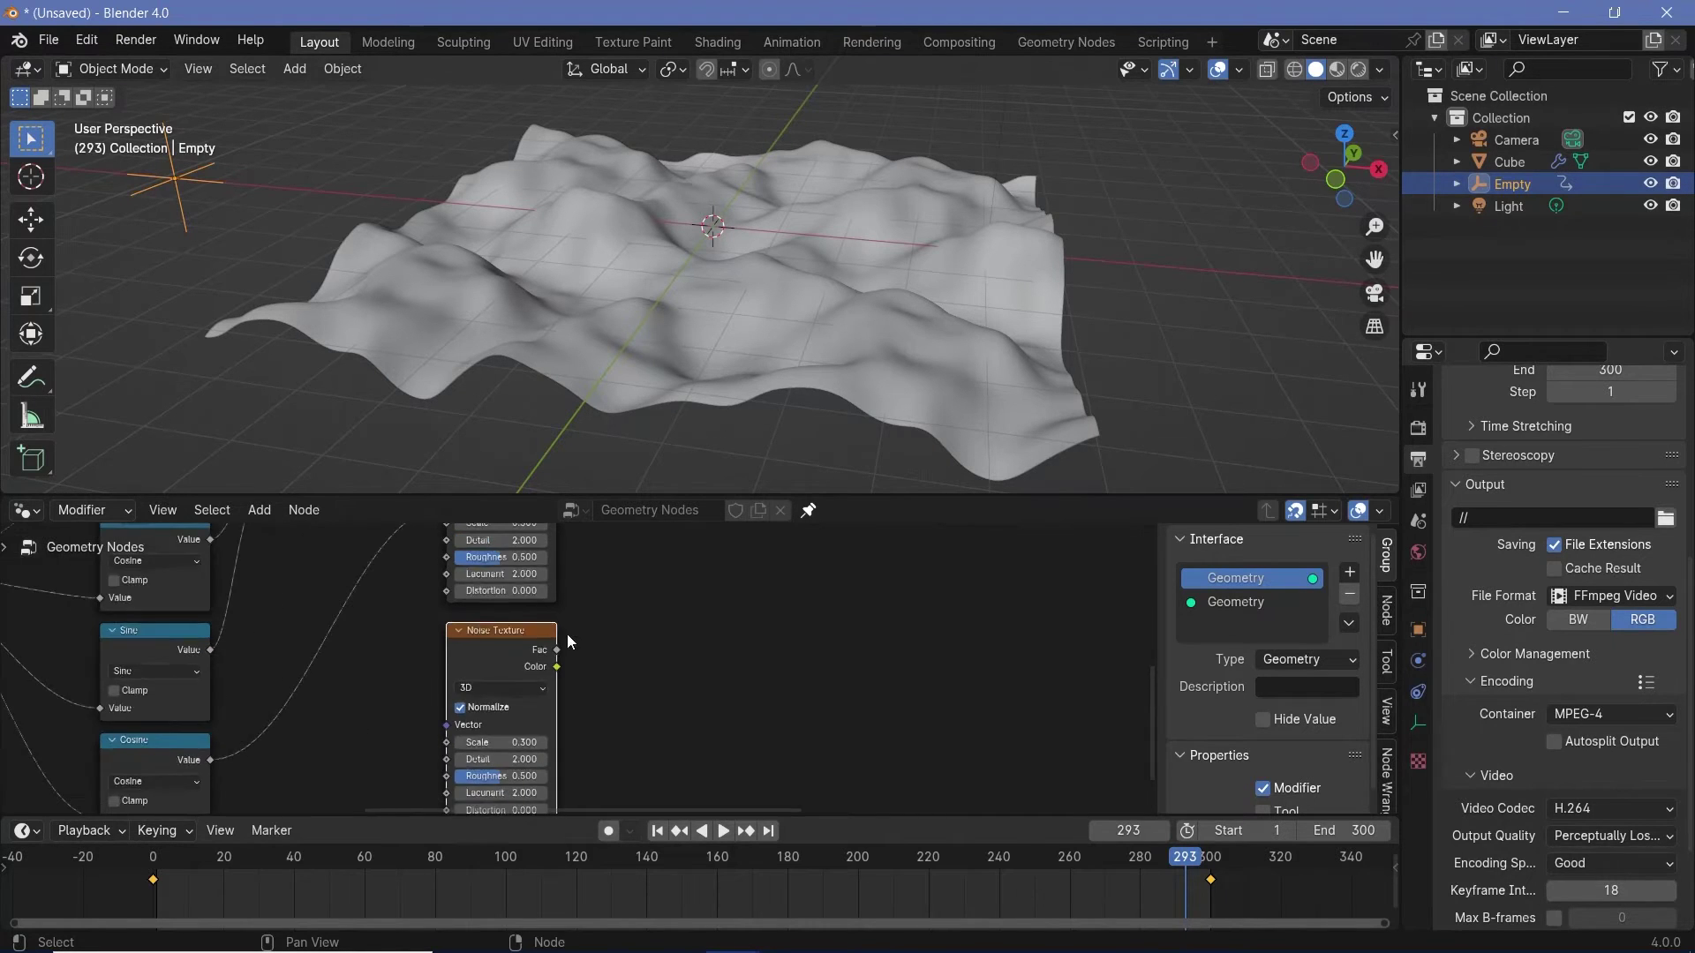
# Insert a Vector Math Add node after the 4D noise and connect the 3D noise's Color to its second input.
pyautogui.moveTo(567, 634); pyautogui.dragTo(515, 697, button='middle')
pyautogui.moveTo(632, 624); pyautogui.dragTo(586, 692, button='middle')
pyautogui.hotkey('shift', 'a')
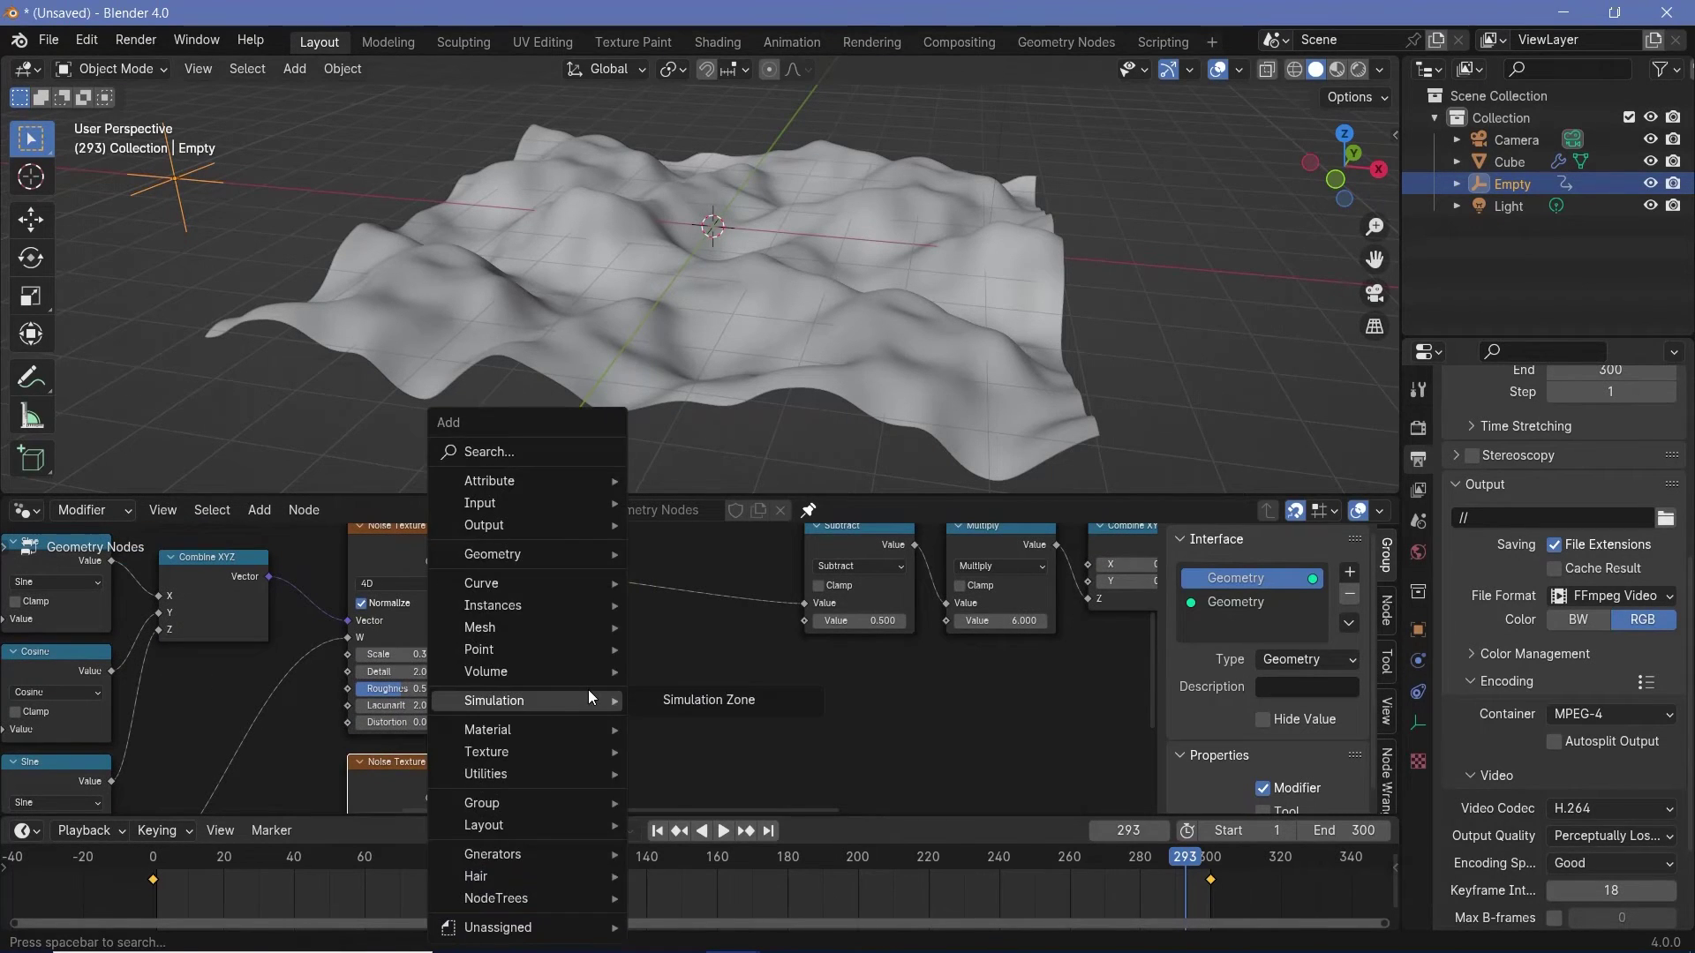
pyautogui.write('vecto ma')
pyautogui.press('Return')
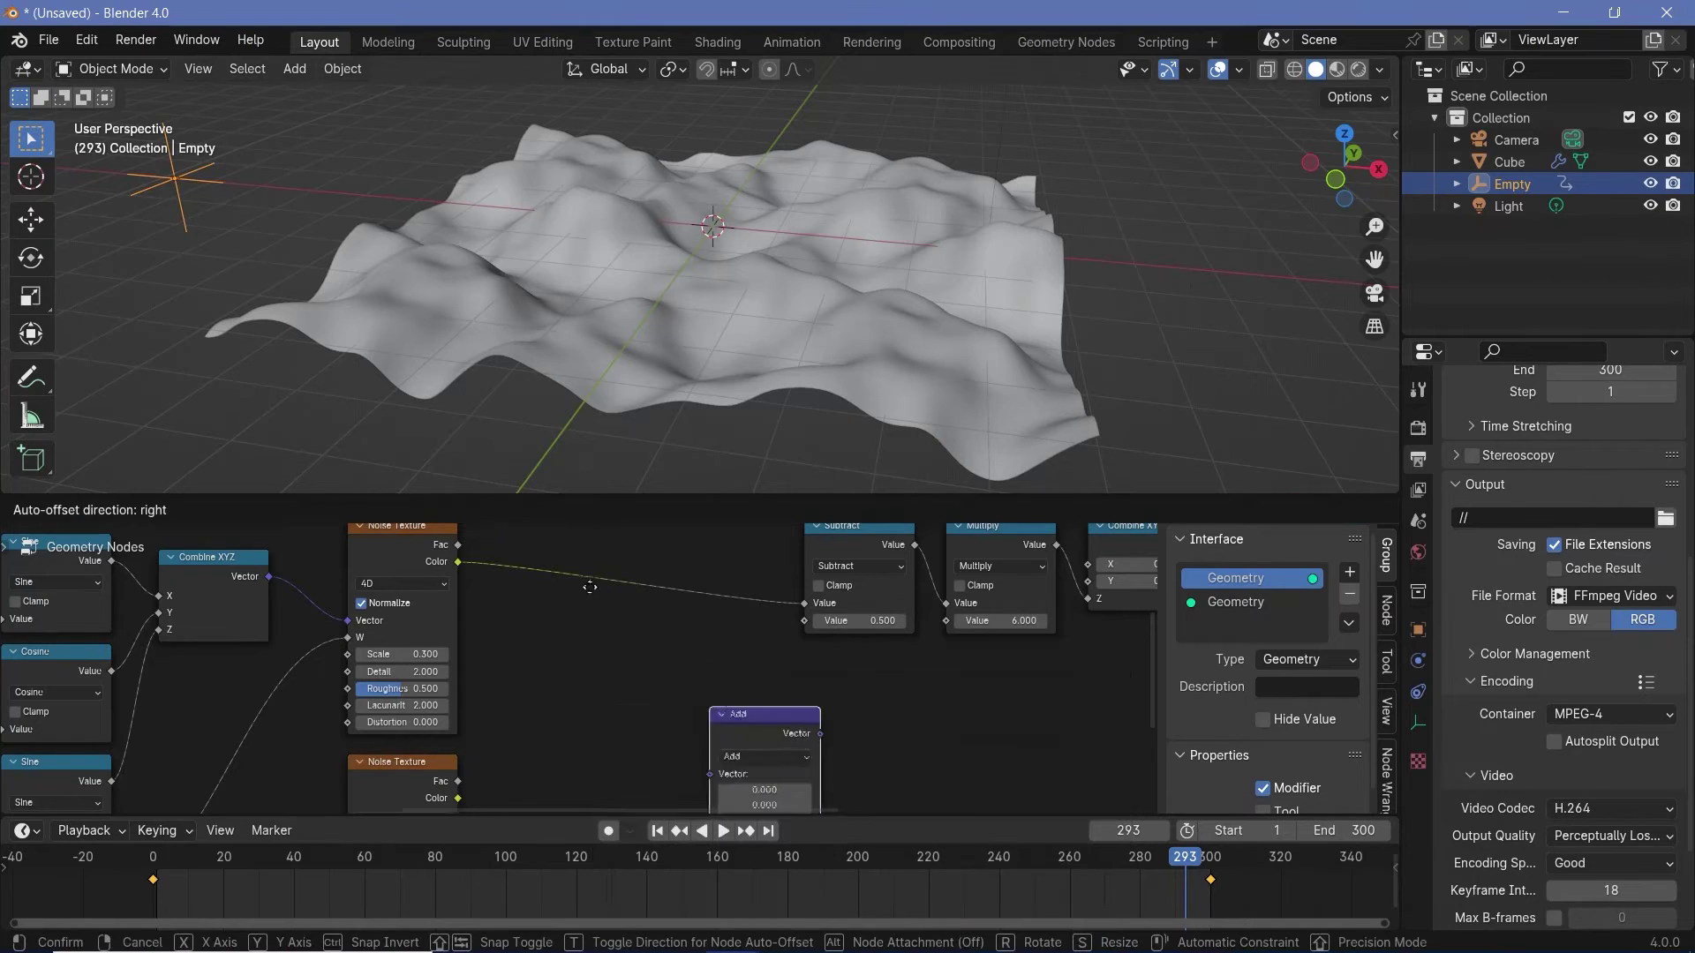
pyautogui.click(605, 599)
pyautogui.moveTo(457, 778); pyautogui.dragTo(568, 595)
pyautogui.scroll(-3, 777, 296)
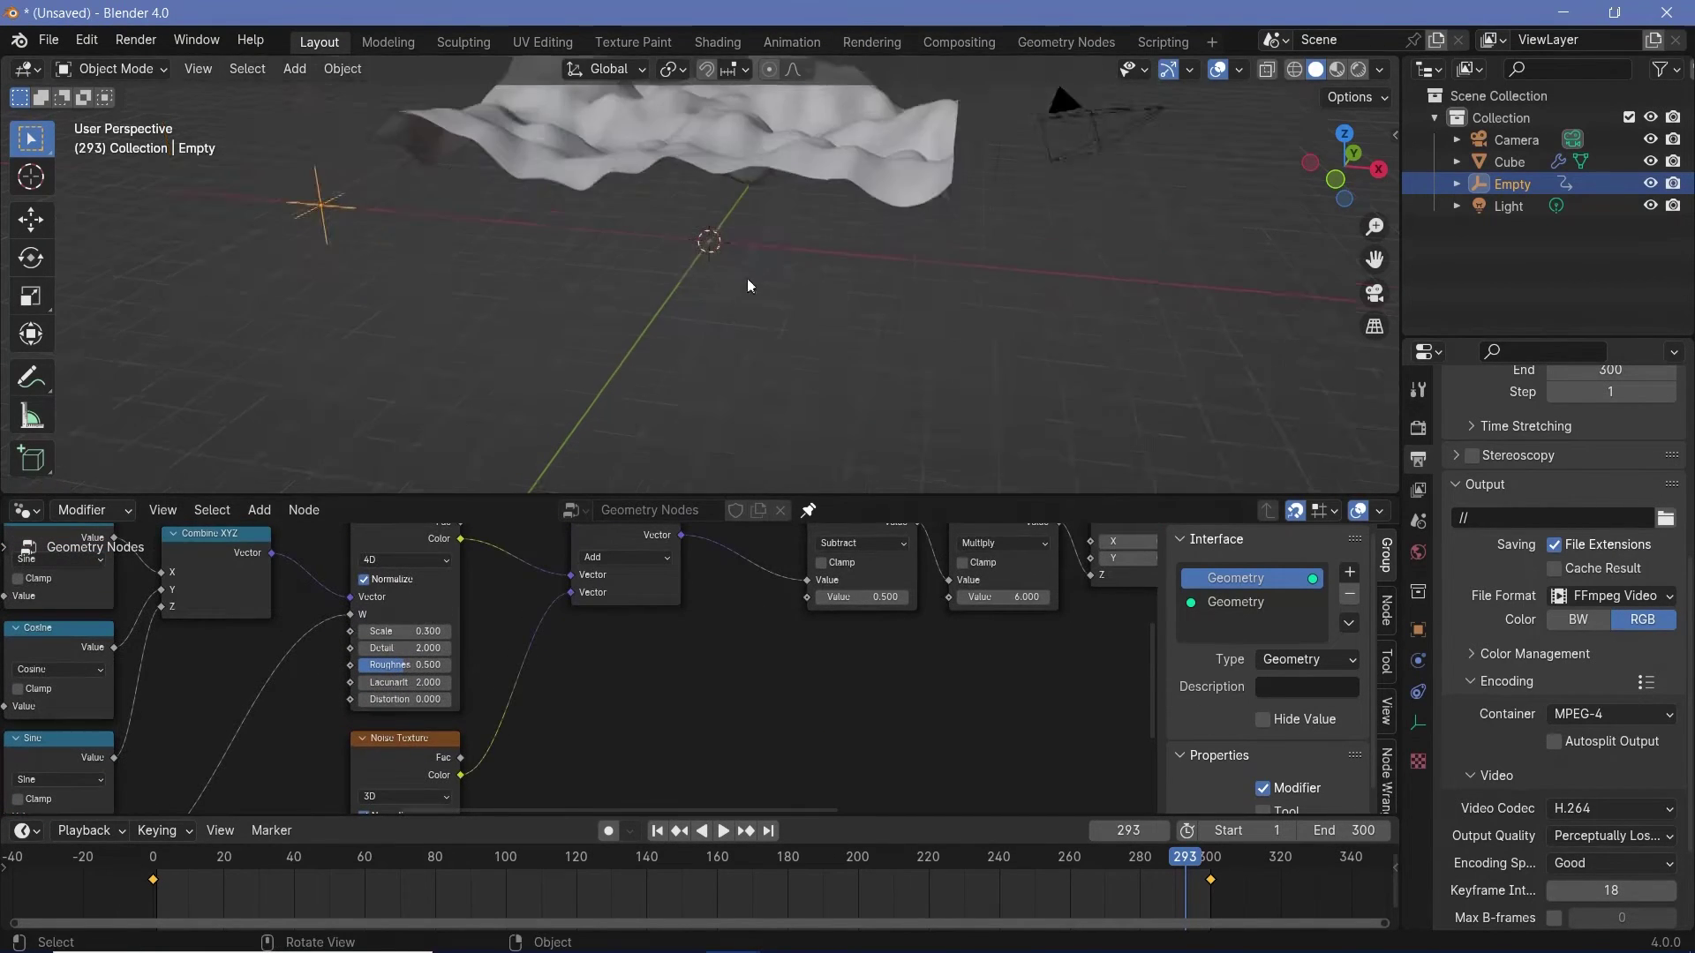
pyautogui.moveTo(723, 275); pyautogui.dragTo(699, 203, button='middle')
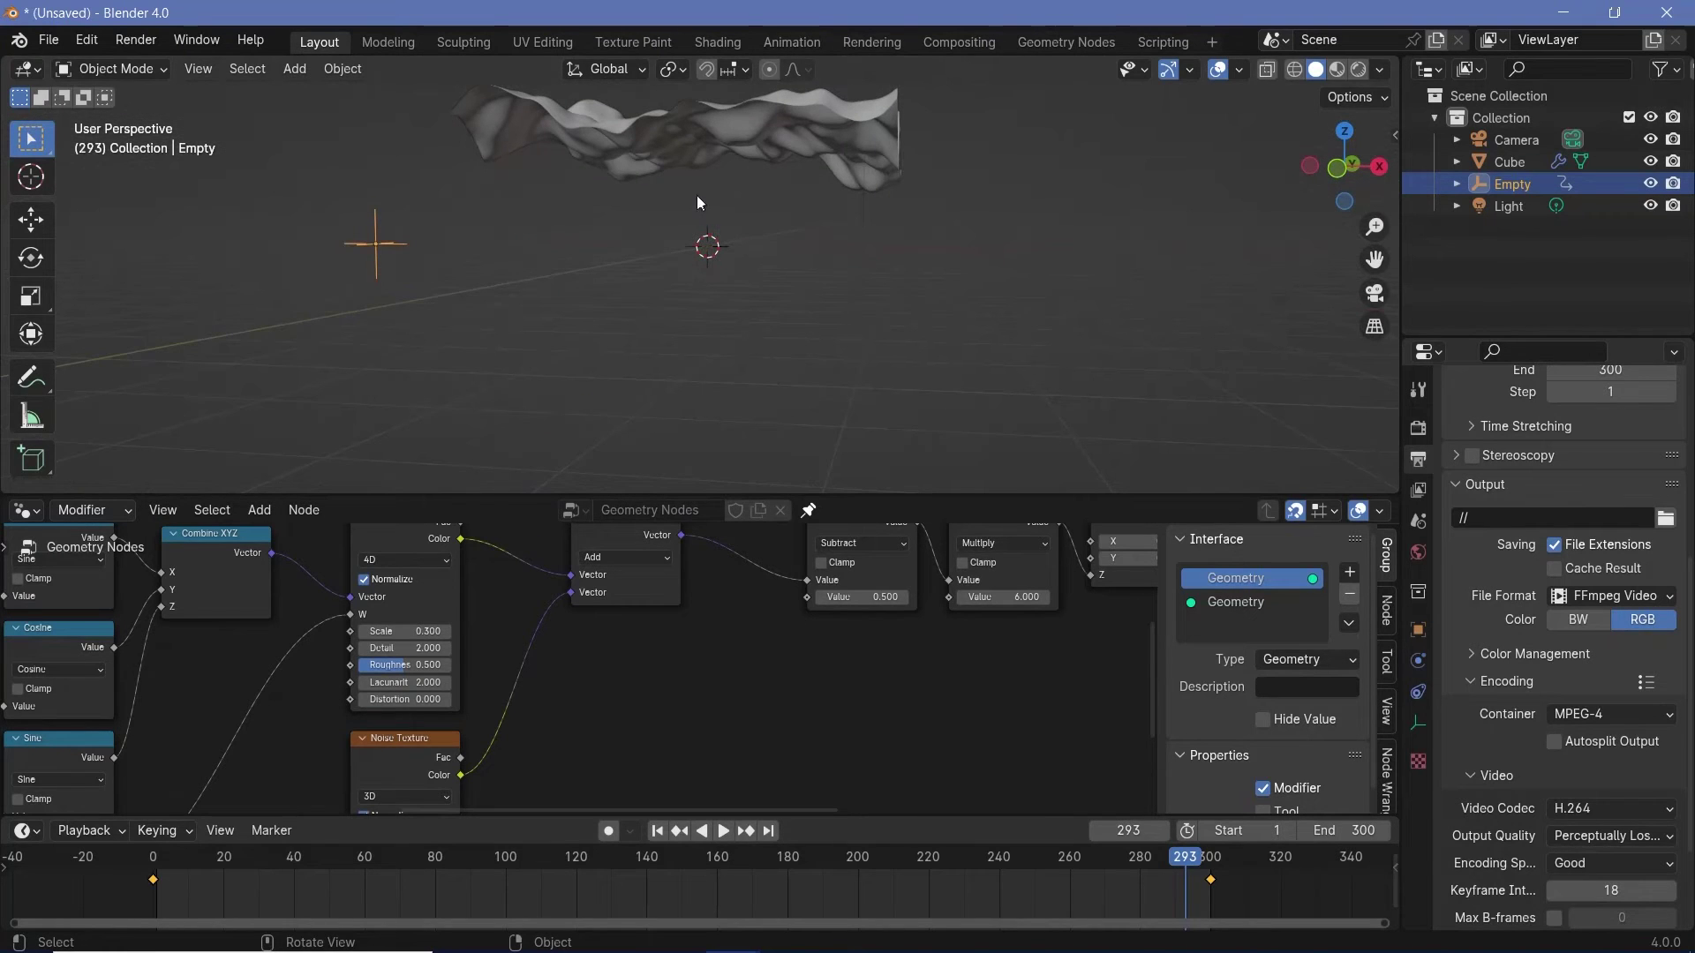
# Insert a Vector Math node between the 3D noise and the Add node, set to Subtract with 0.5 on all axes.
pyautogui.moveTo(618, 696); pyautogui.dragTo(732, 598, button='middle')
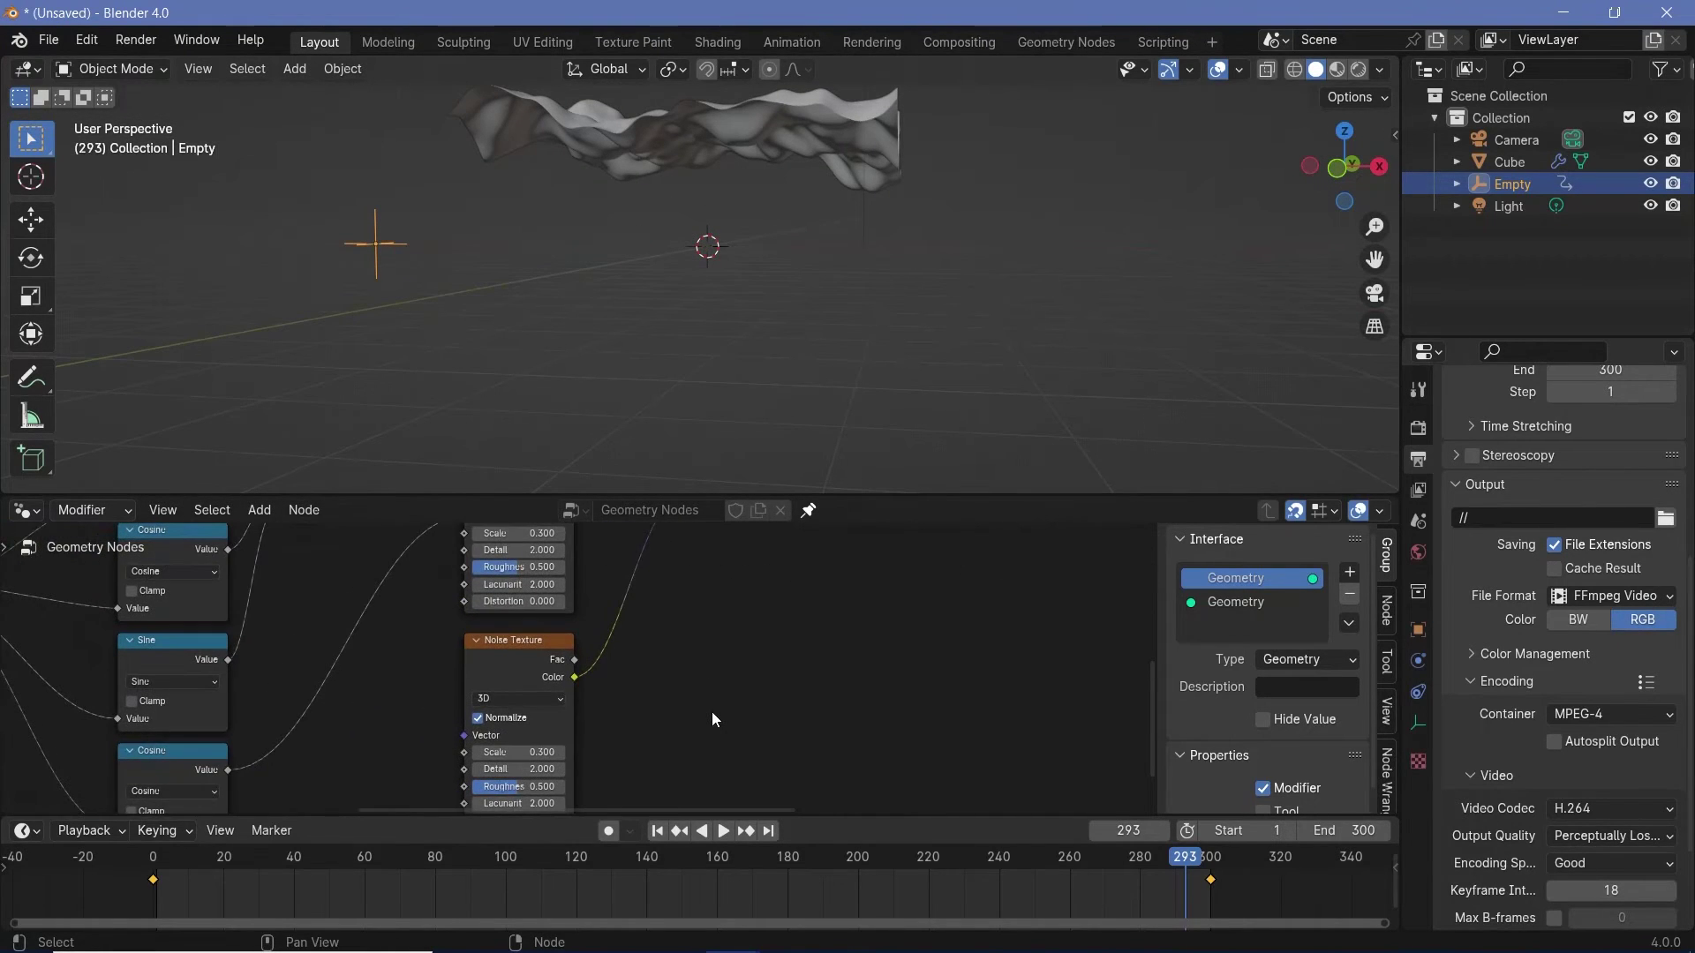
pyautogui.hotkey('shift', 'a')
pyautogui.write('vecto ma')
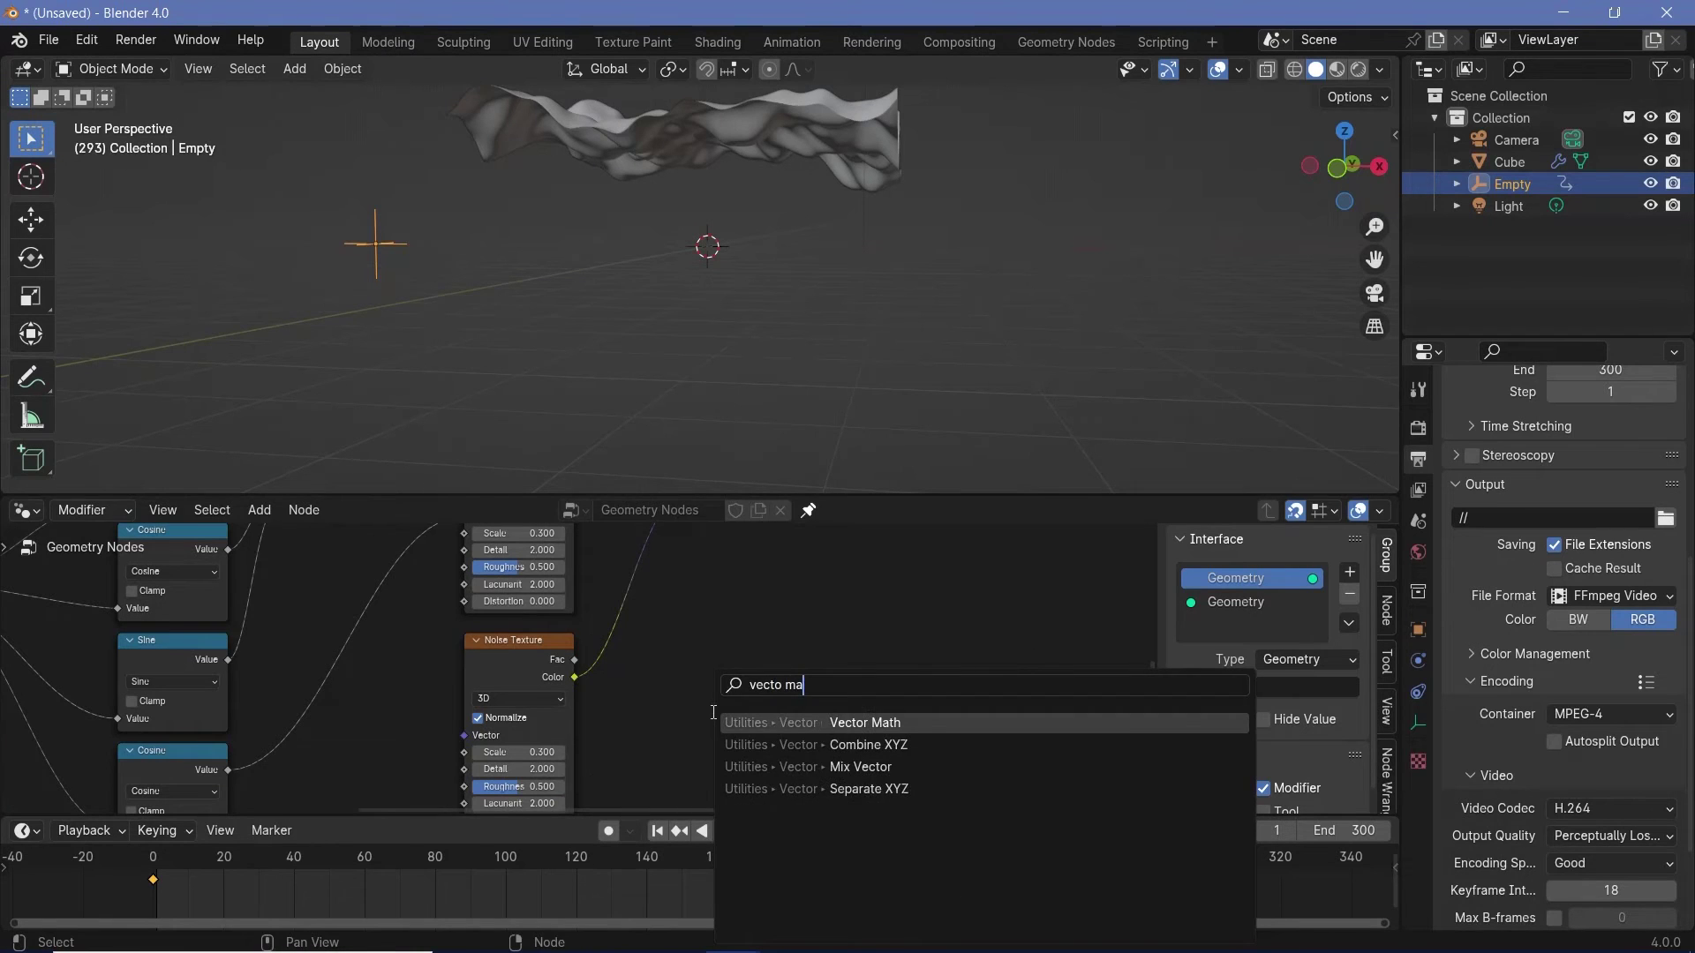
pyautogui.press('Return')
pyautogui.click(689, 668)
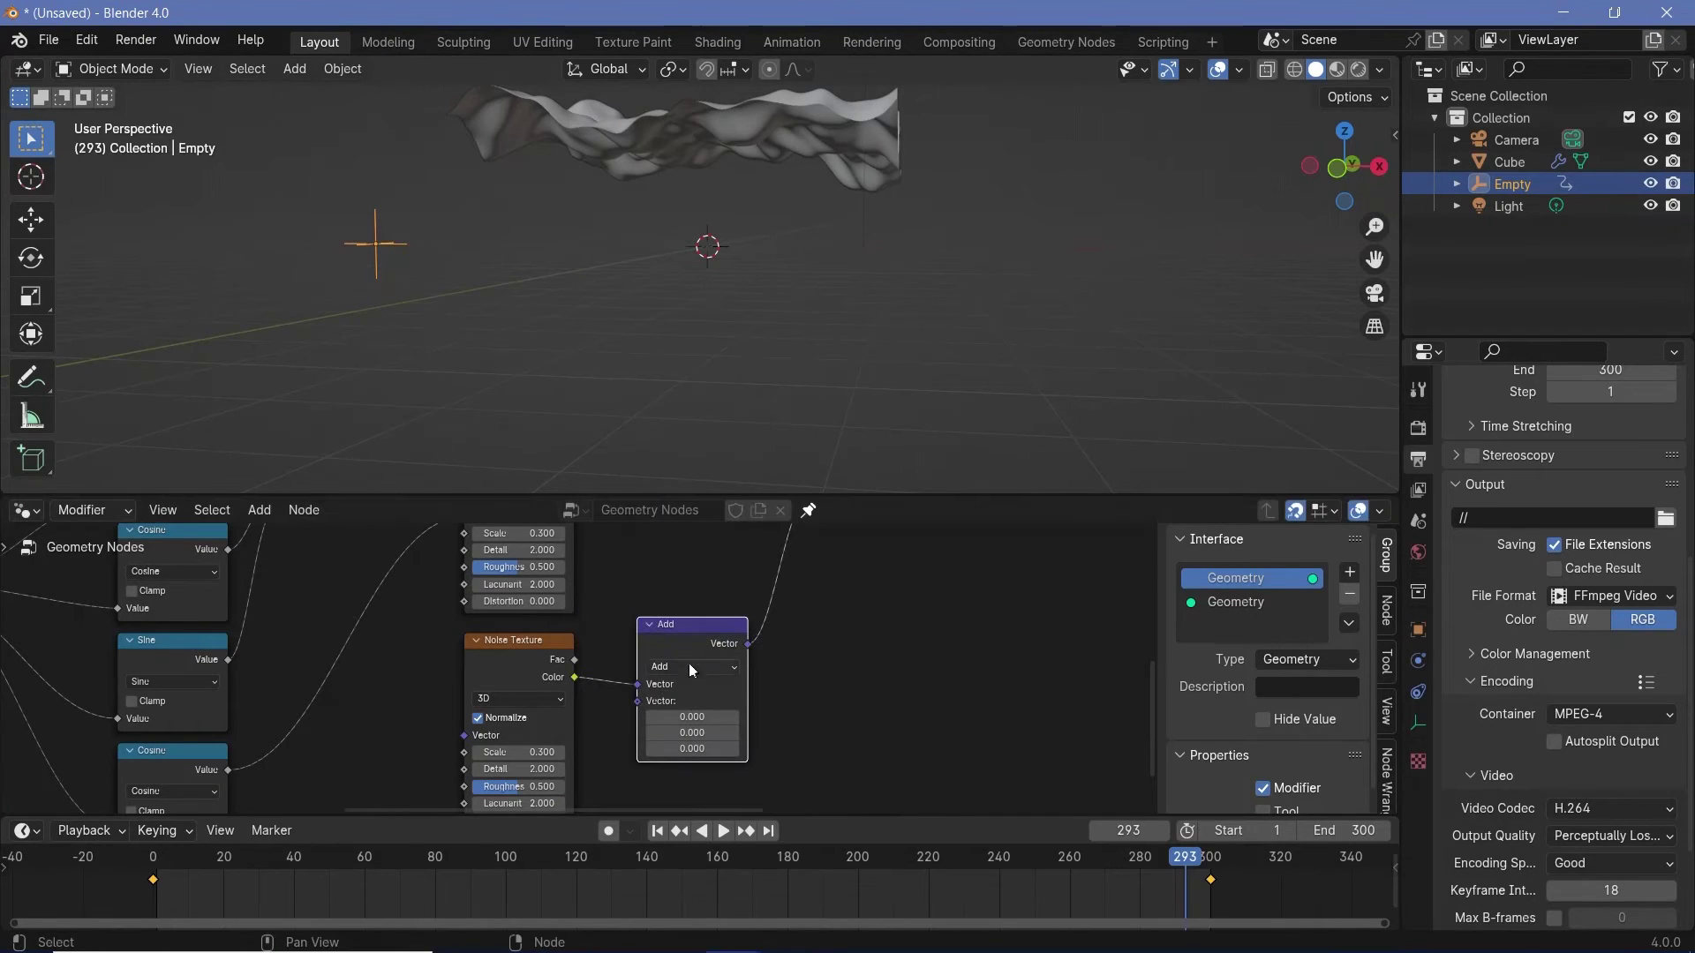
pyautogui.click(681, 666)
pyautogui.click(678, 602)
pyautogui.moveTo(677, 716); pyautogui.dragTo(677, 748)
pyautogui.write('0.5')
pyautogui.press('Return')
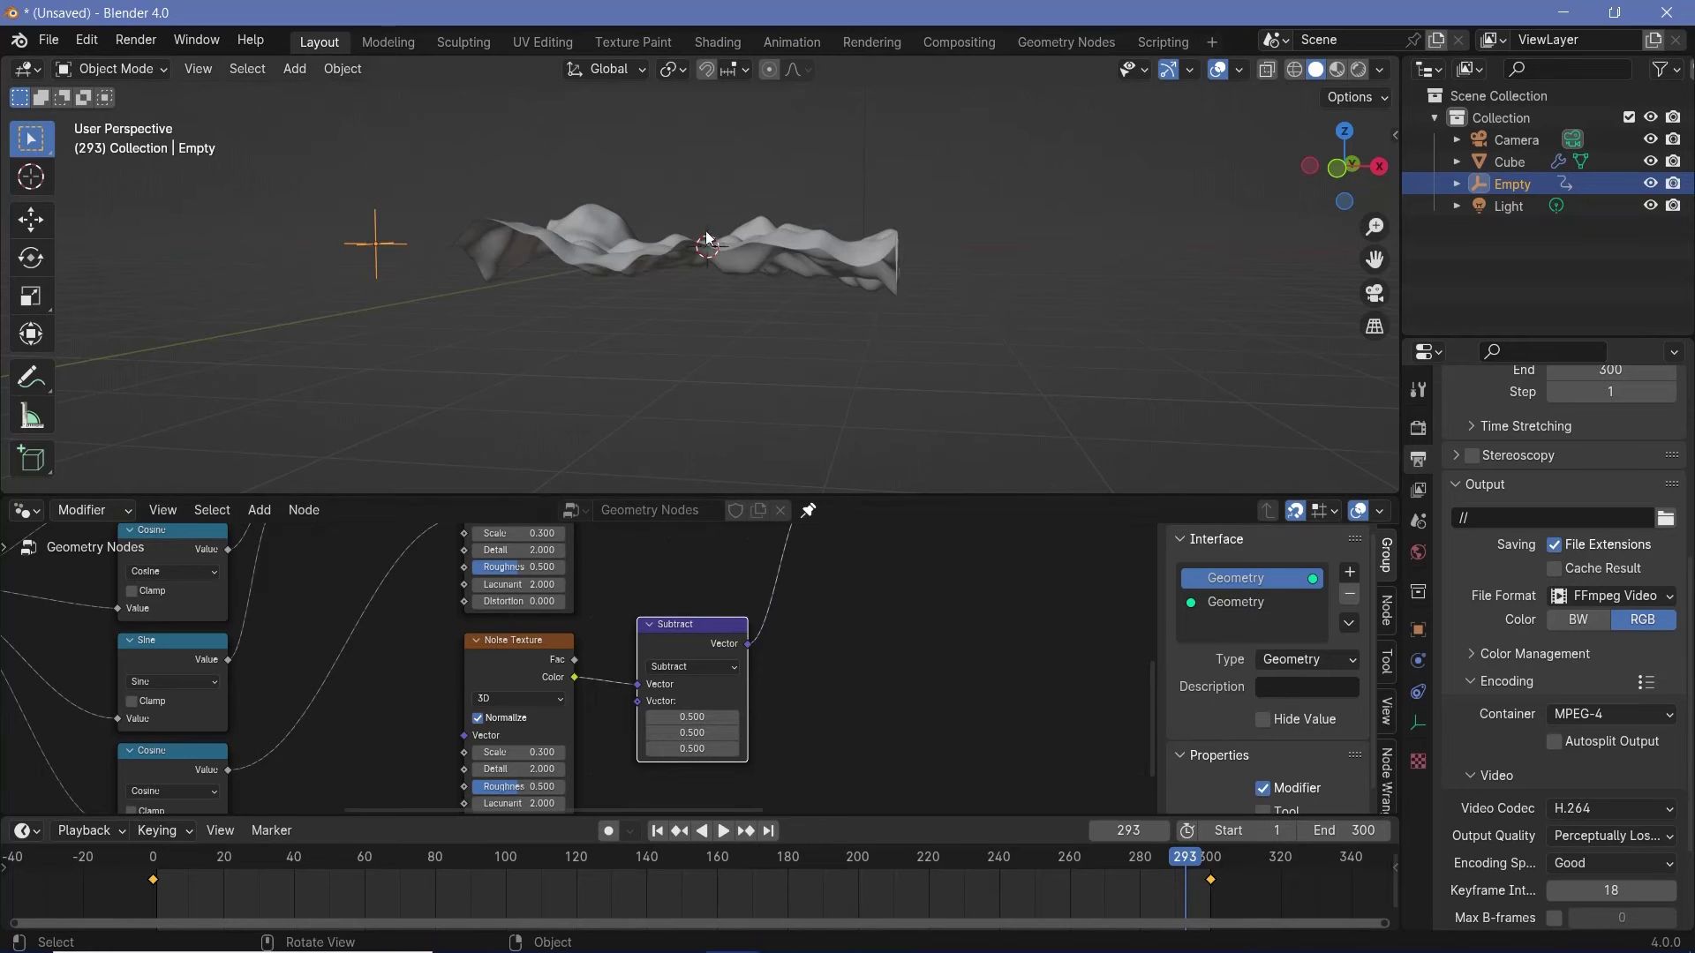
# Play the animation, look over the layered-noise terrain from several angles and stop playback.
pyautogui.press('space')
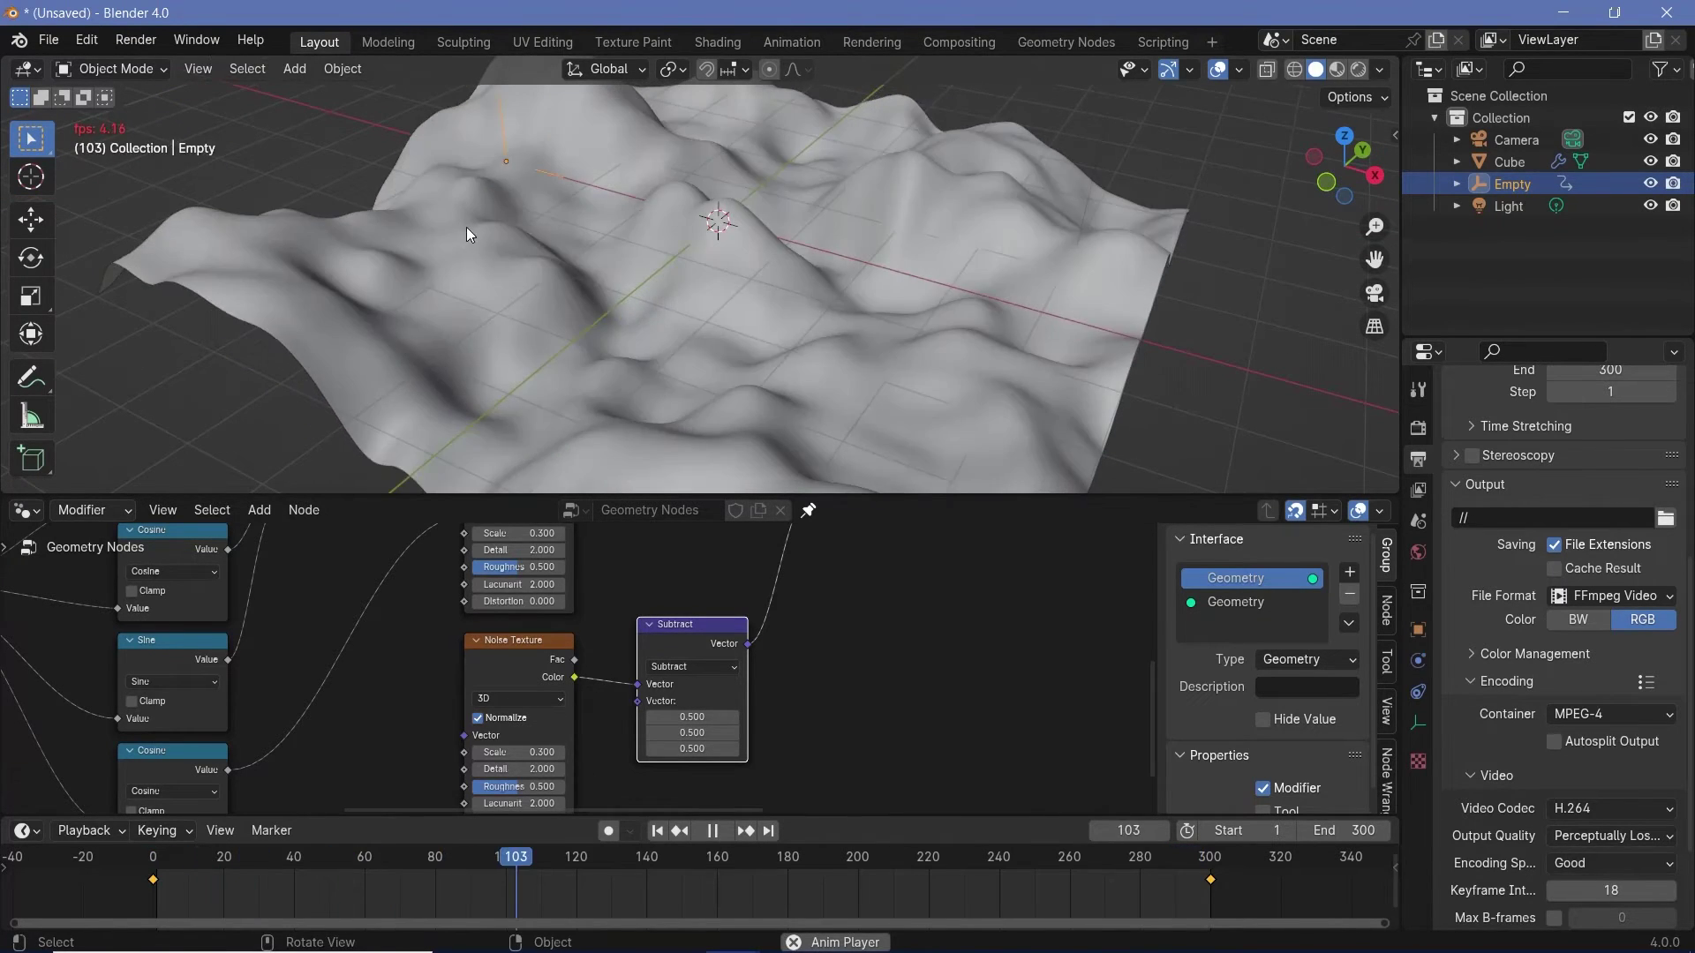
pyautogui.moveTo(433, 196); pyautogui.dragTo(441, 194, button='middle')
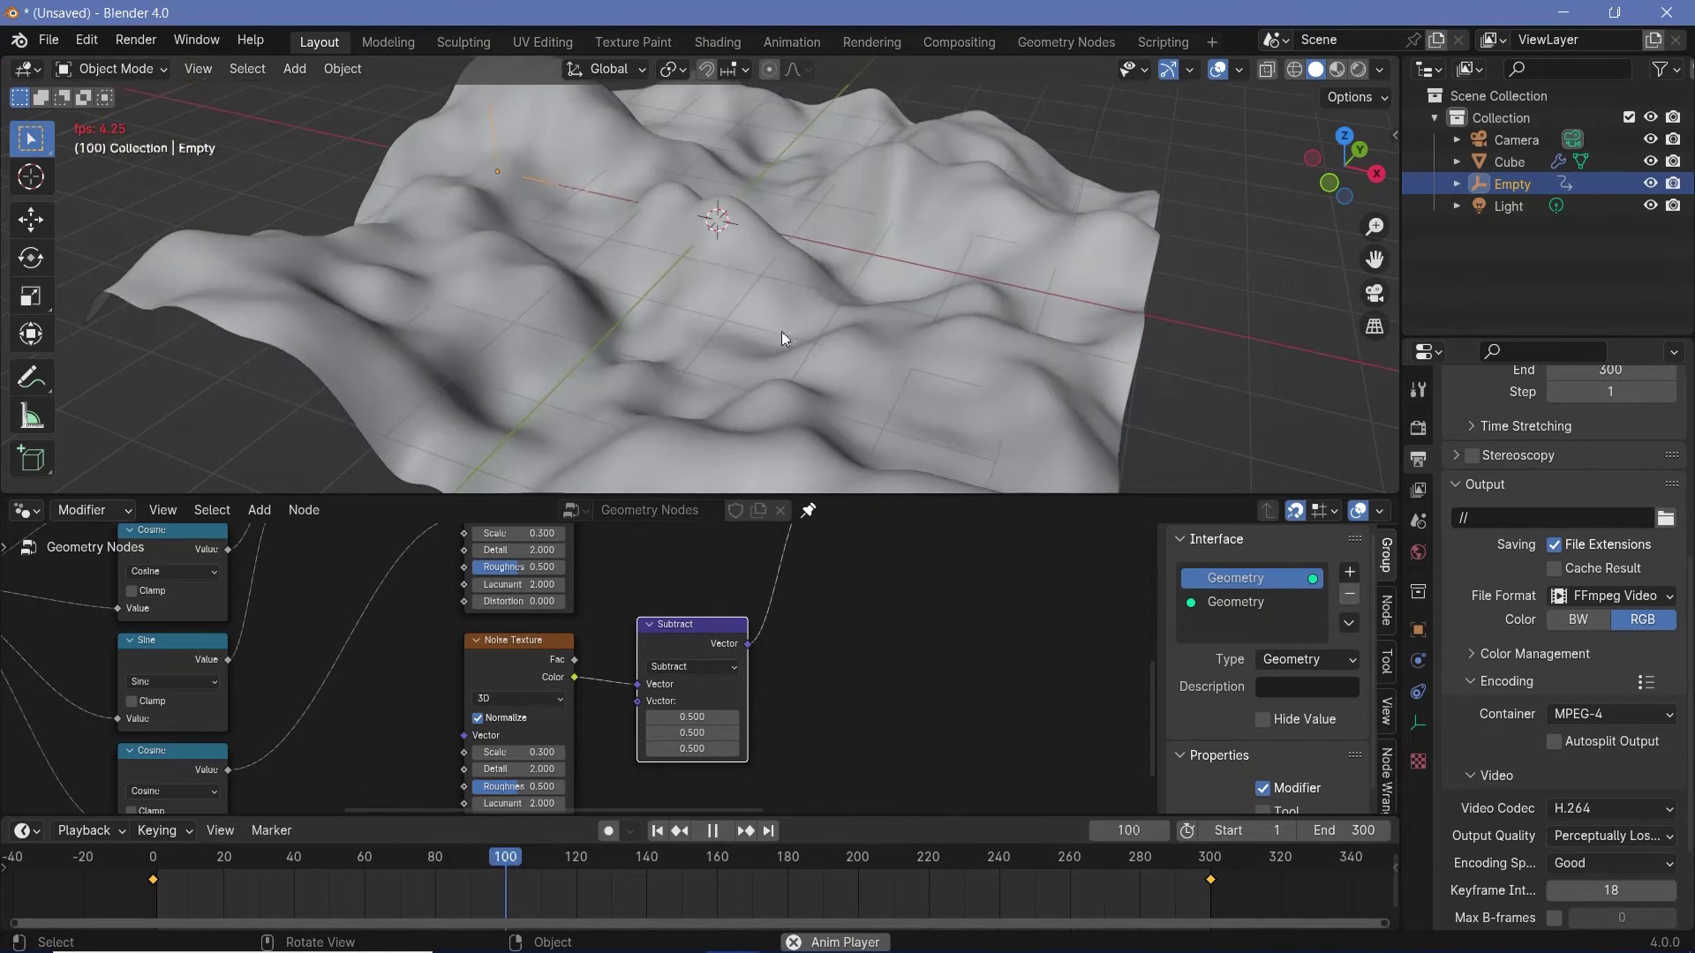
pyautogui.scroll(-3, 877, 634)
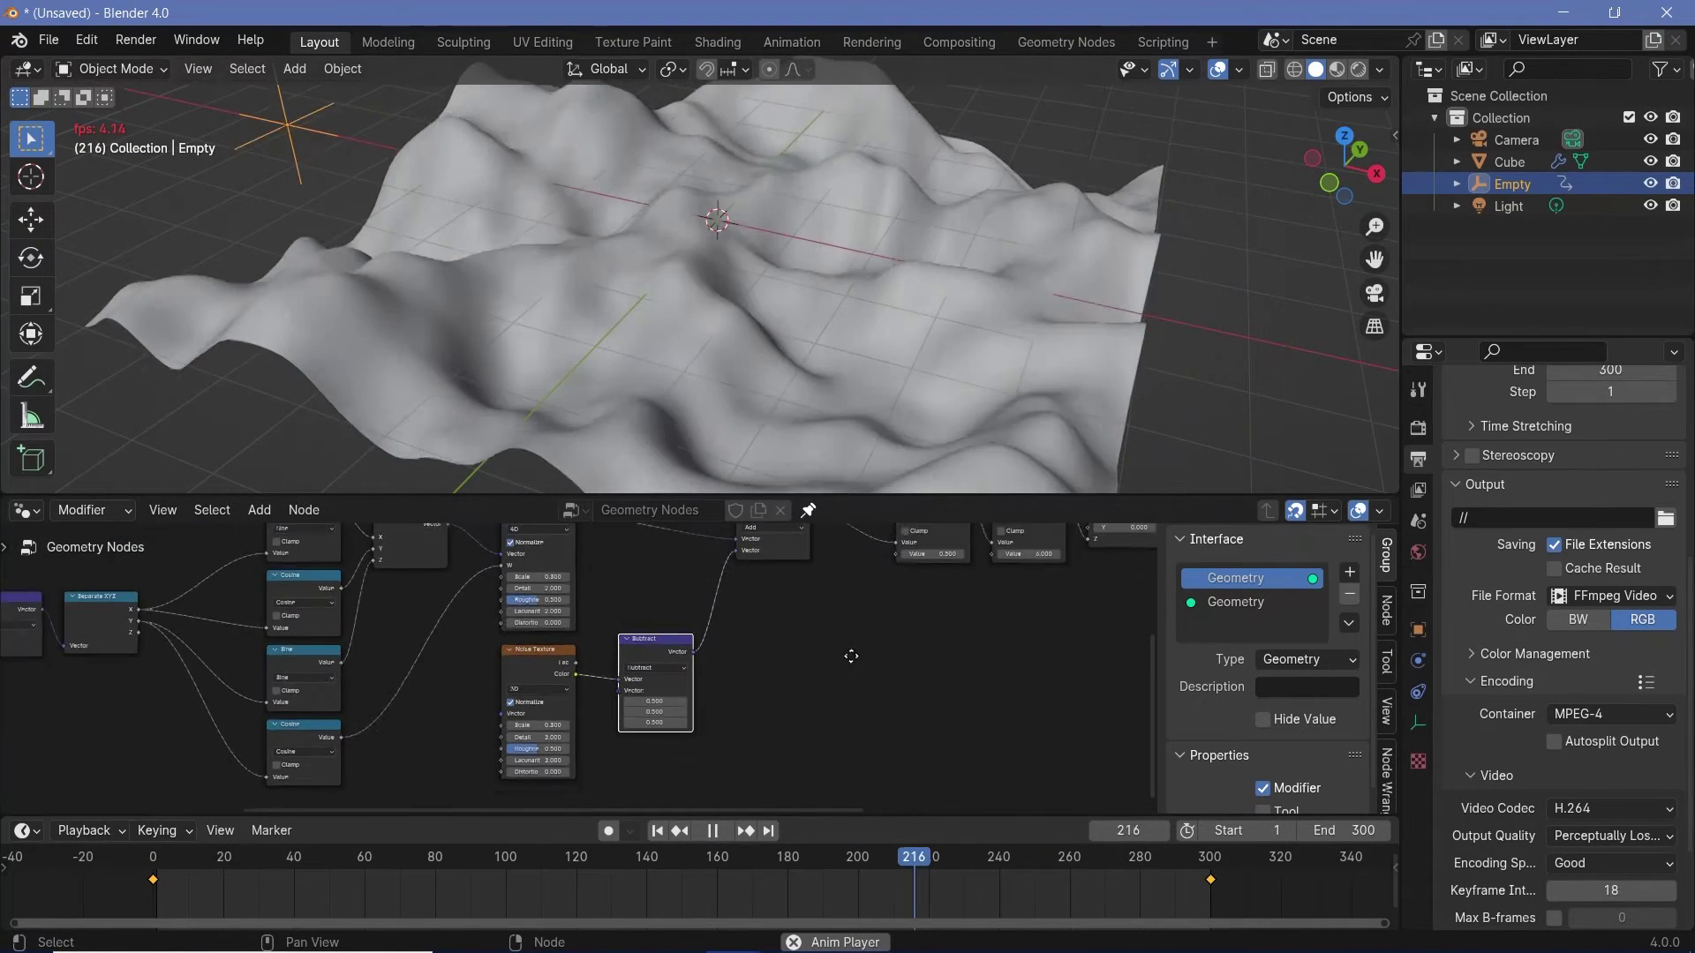
pyautogui.moveTo(840, 379); pyautogui.dragTo(766, 331, button='middle')
pyautogui.press('Escape')
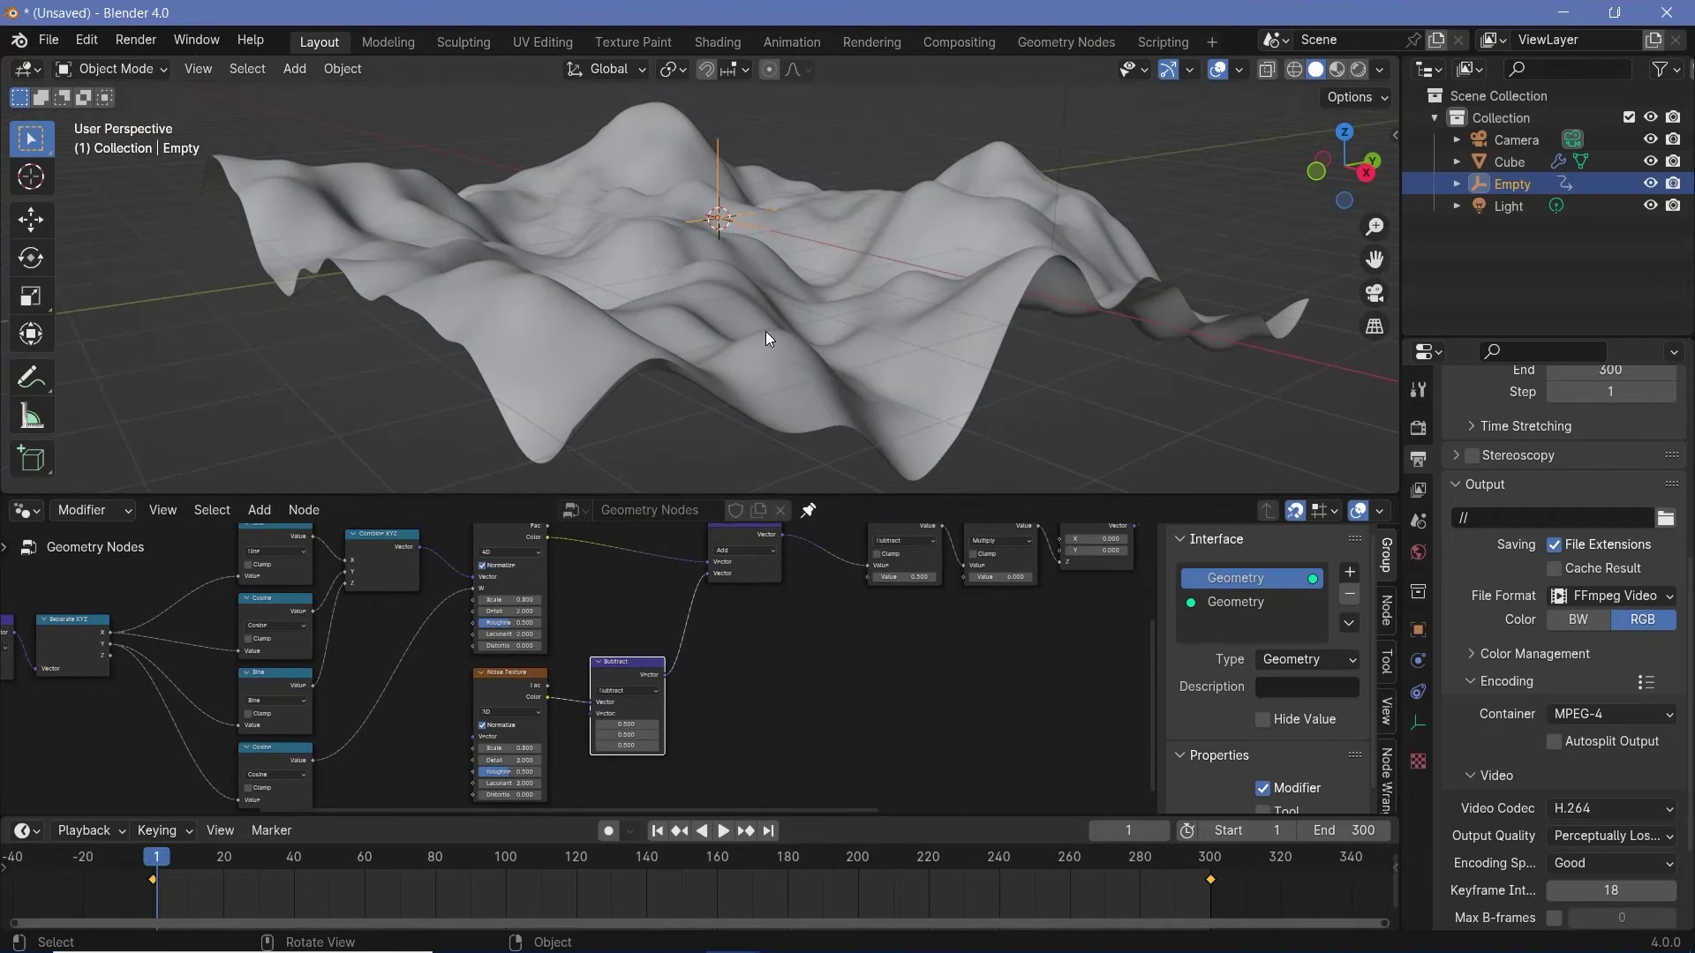
# Switch the viewport to rendered shading and change the geometry node editor to the Shader Editor.
pyautogui.click(26, 512)
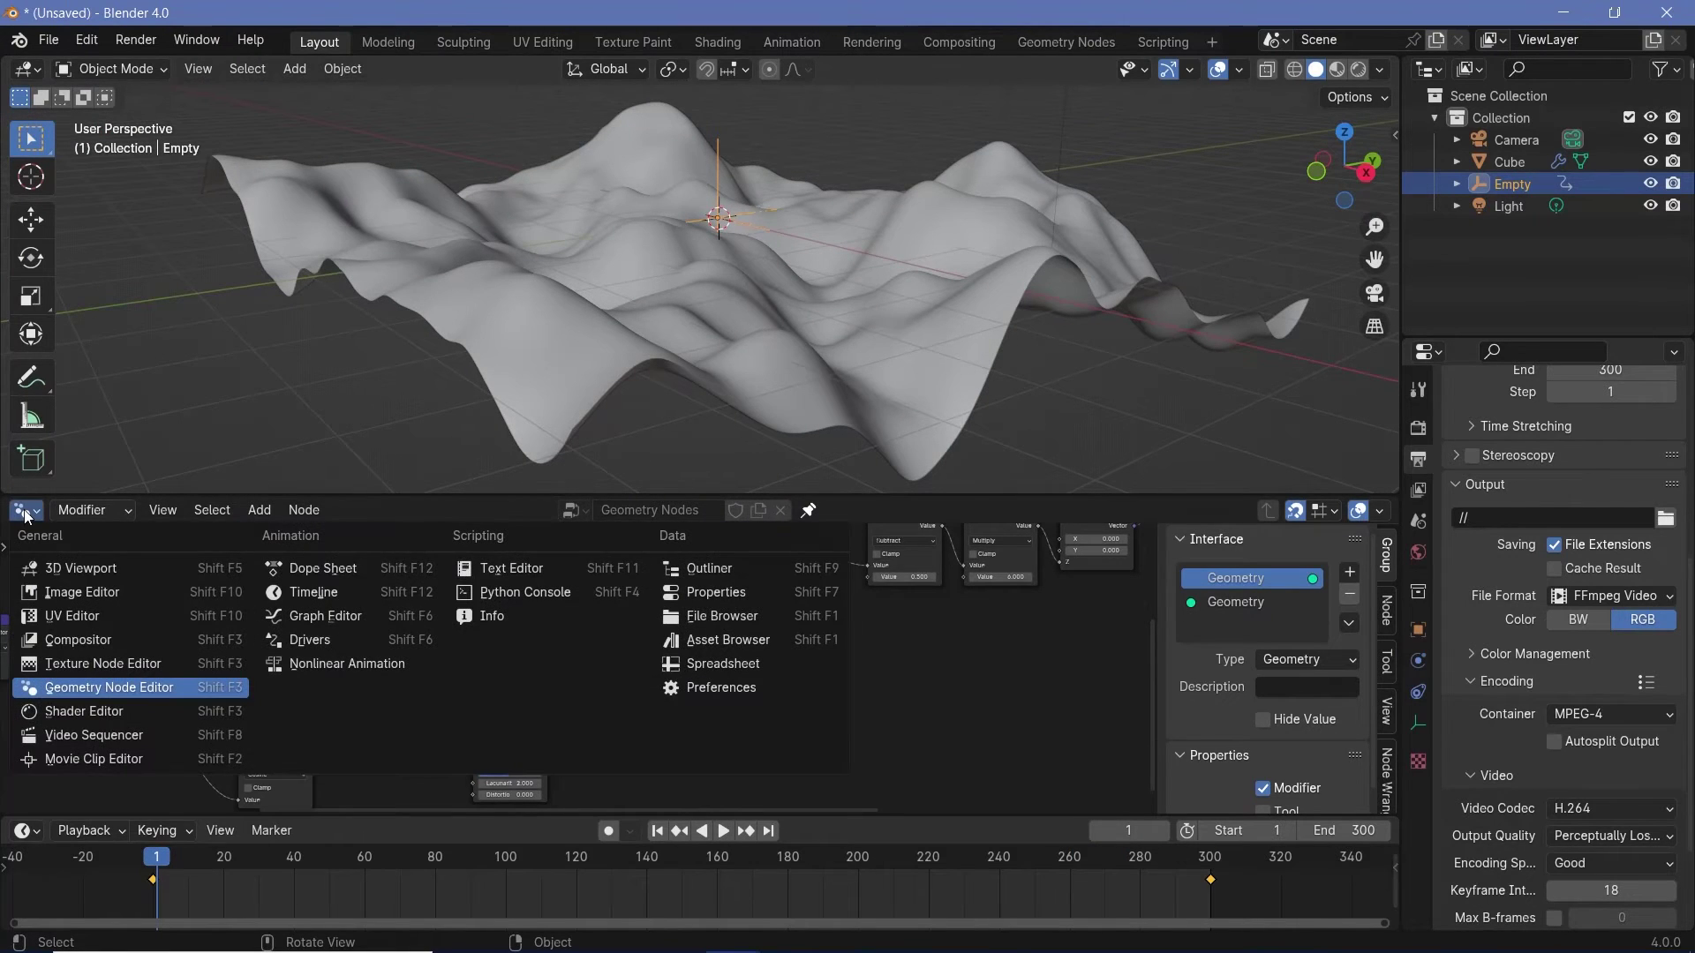
pyautogui.click(24, 511)
pyautogui.click(25, 512)
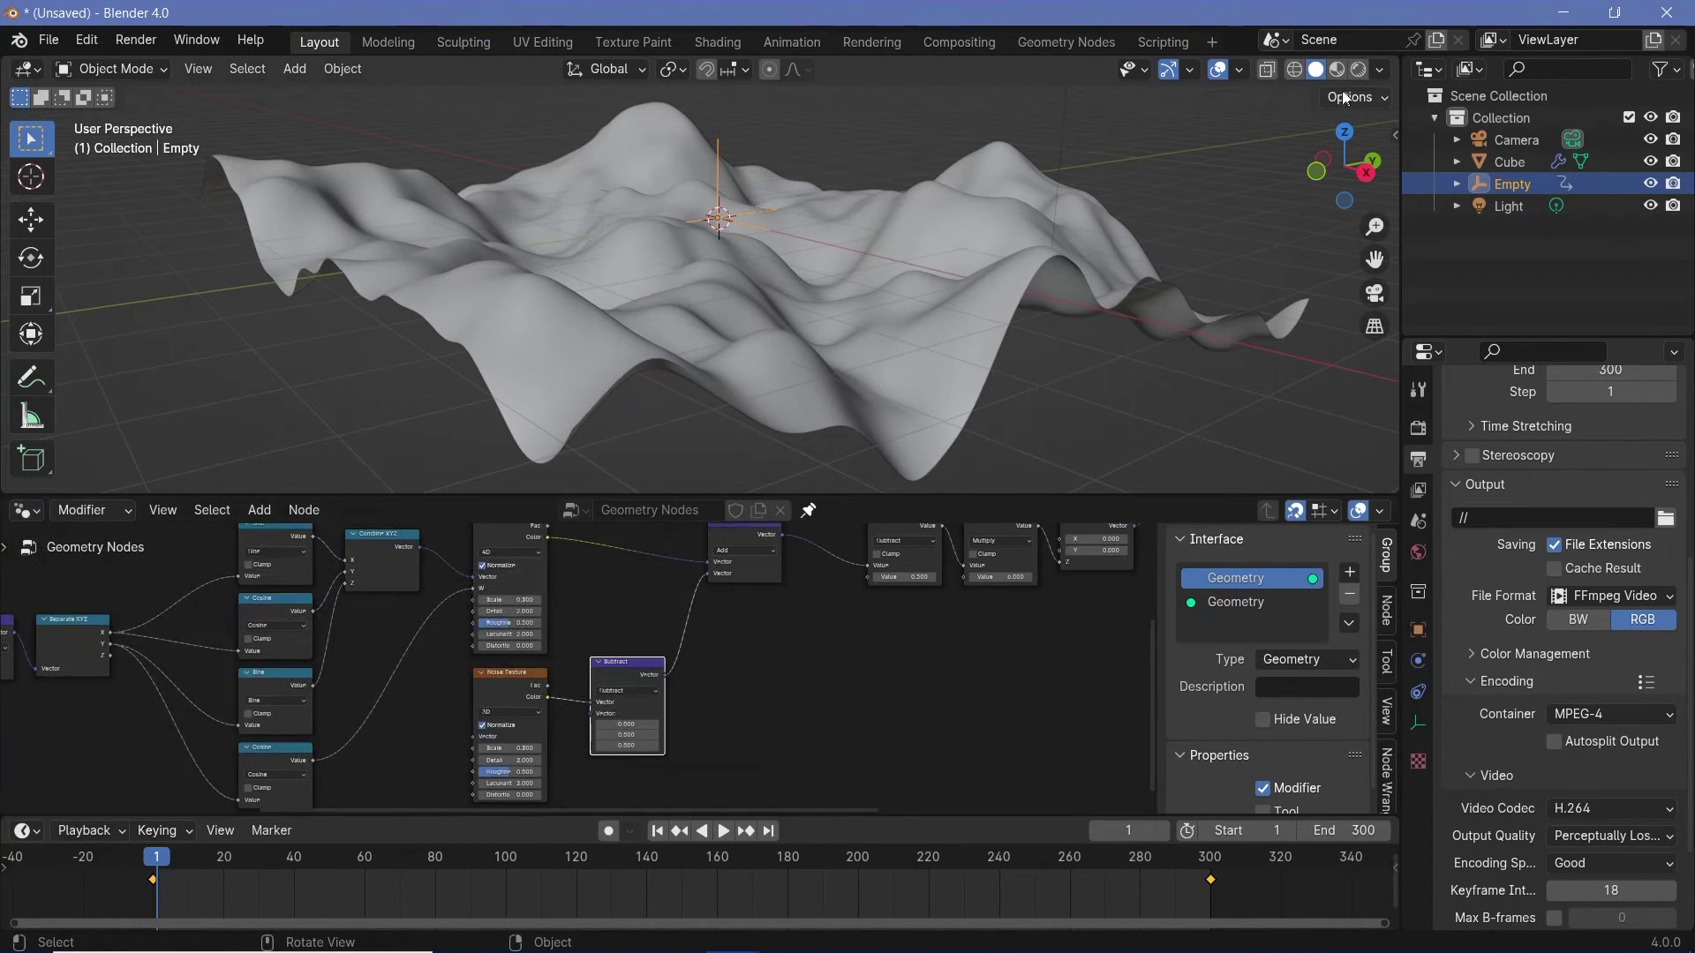
pyautogui.click(1357, 71)
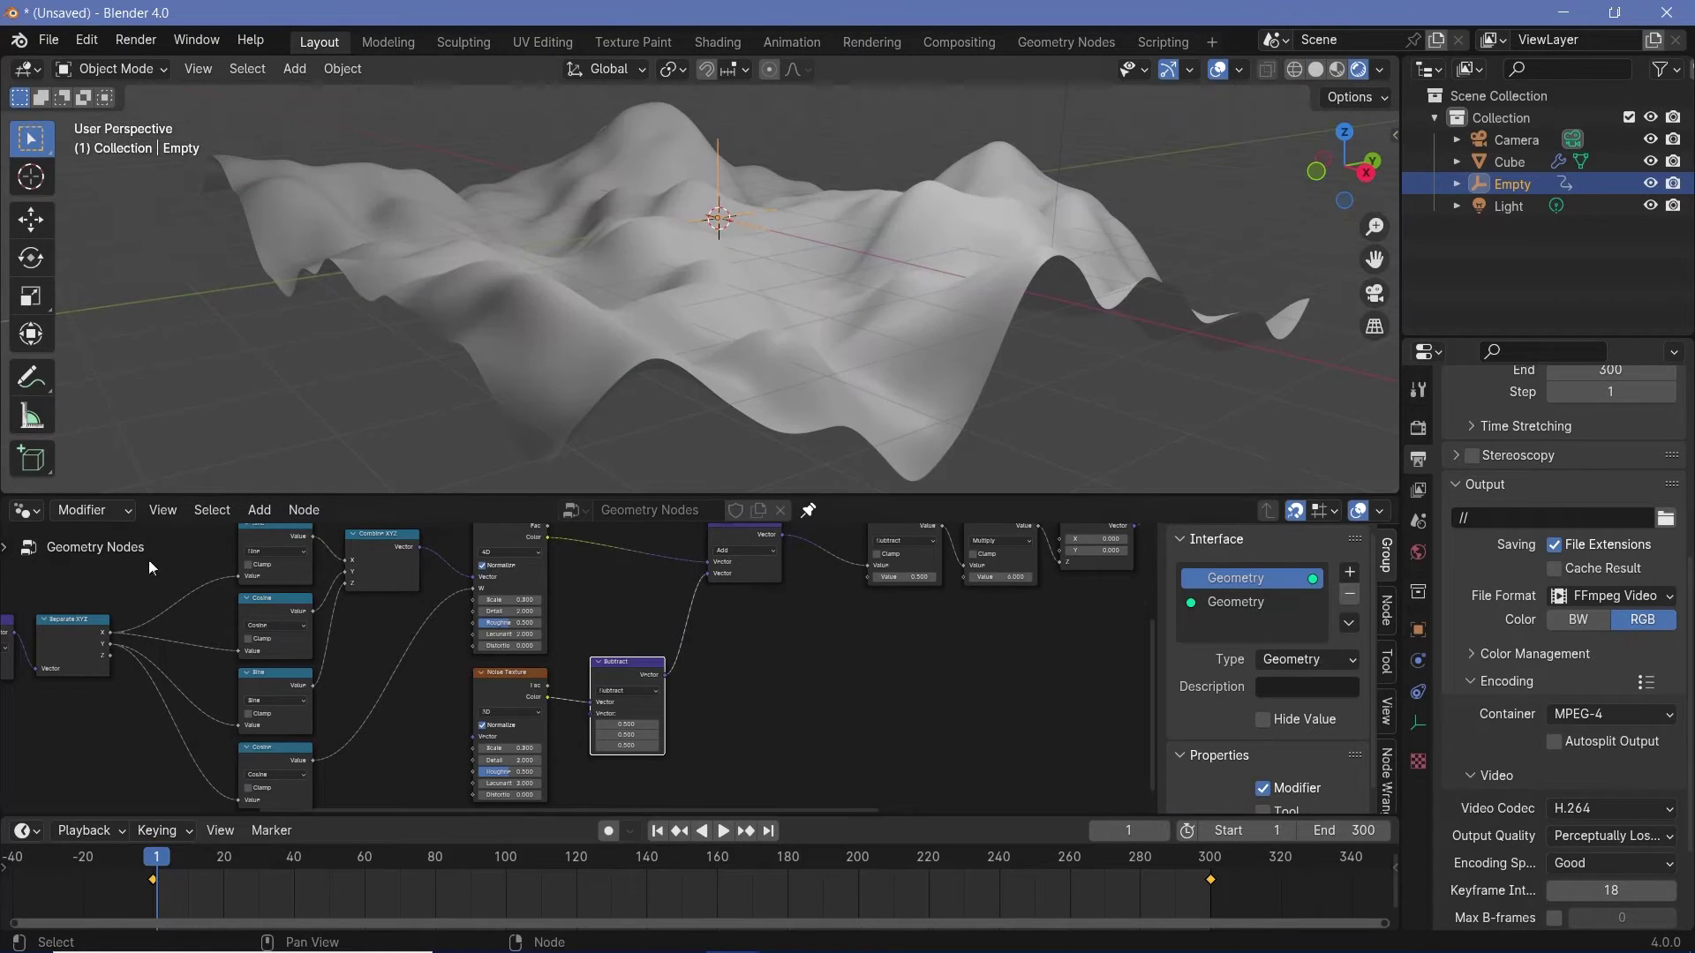
pyautogui.click(26, 512)
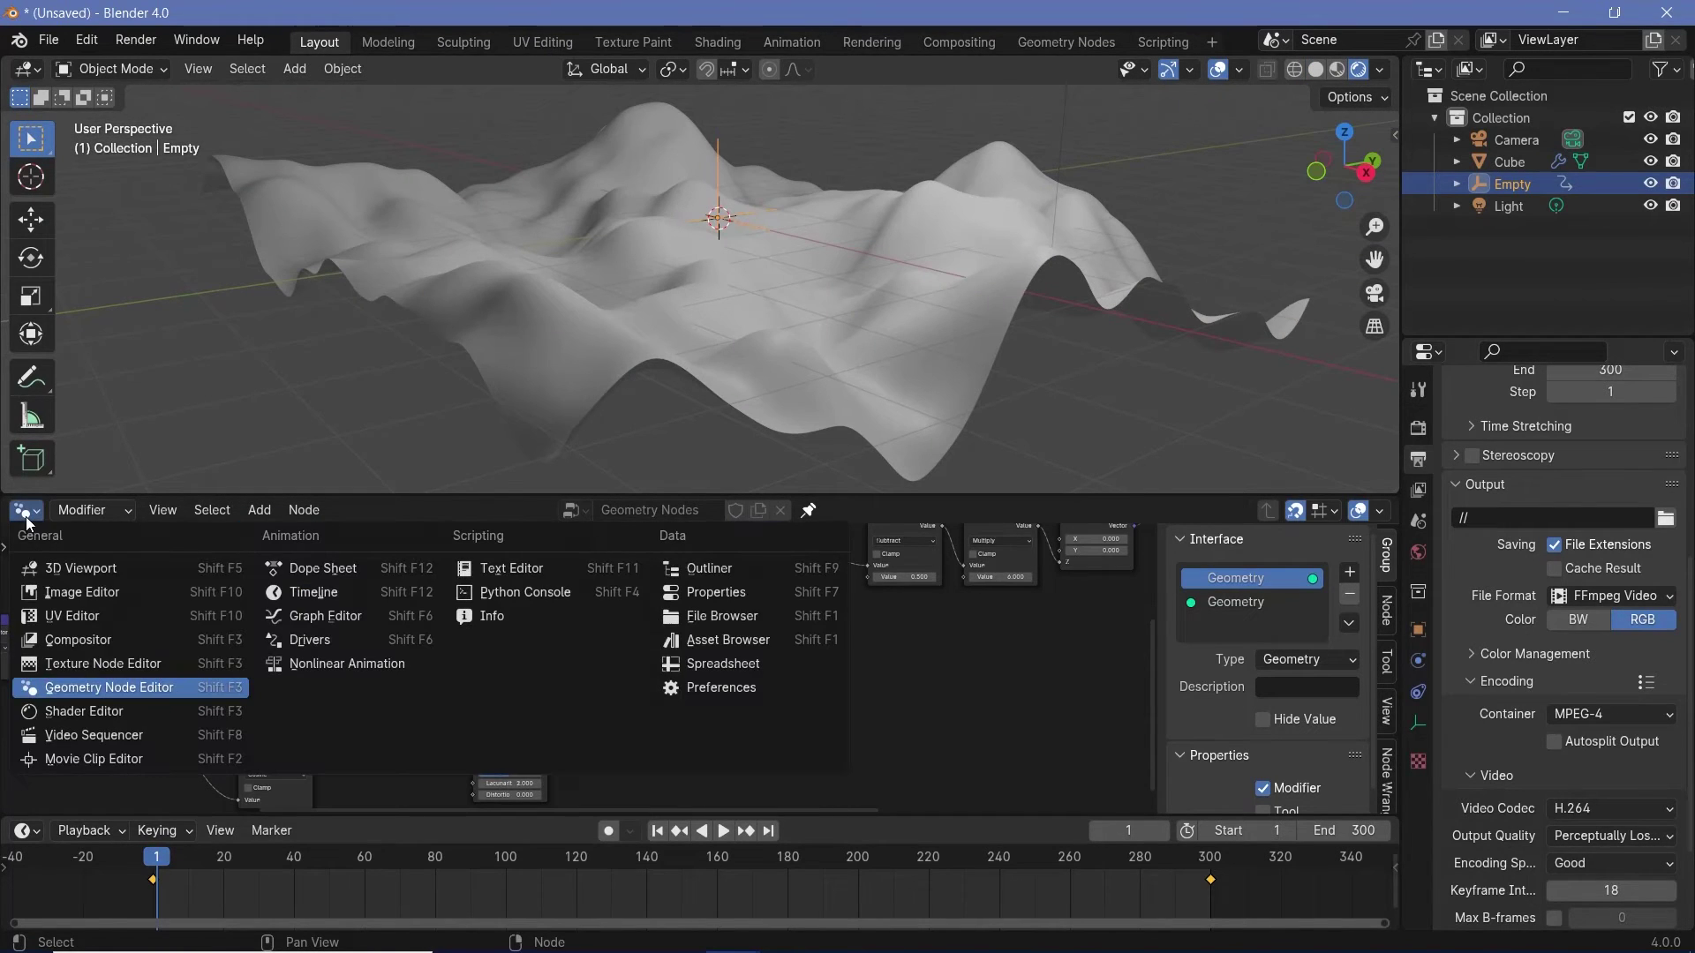
pyautogui.click(61, 708)
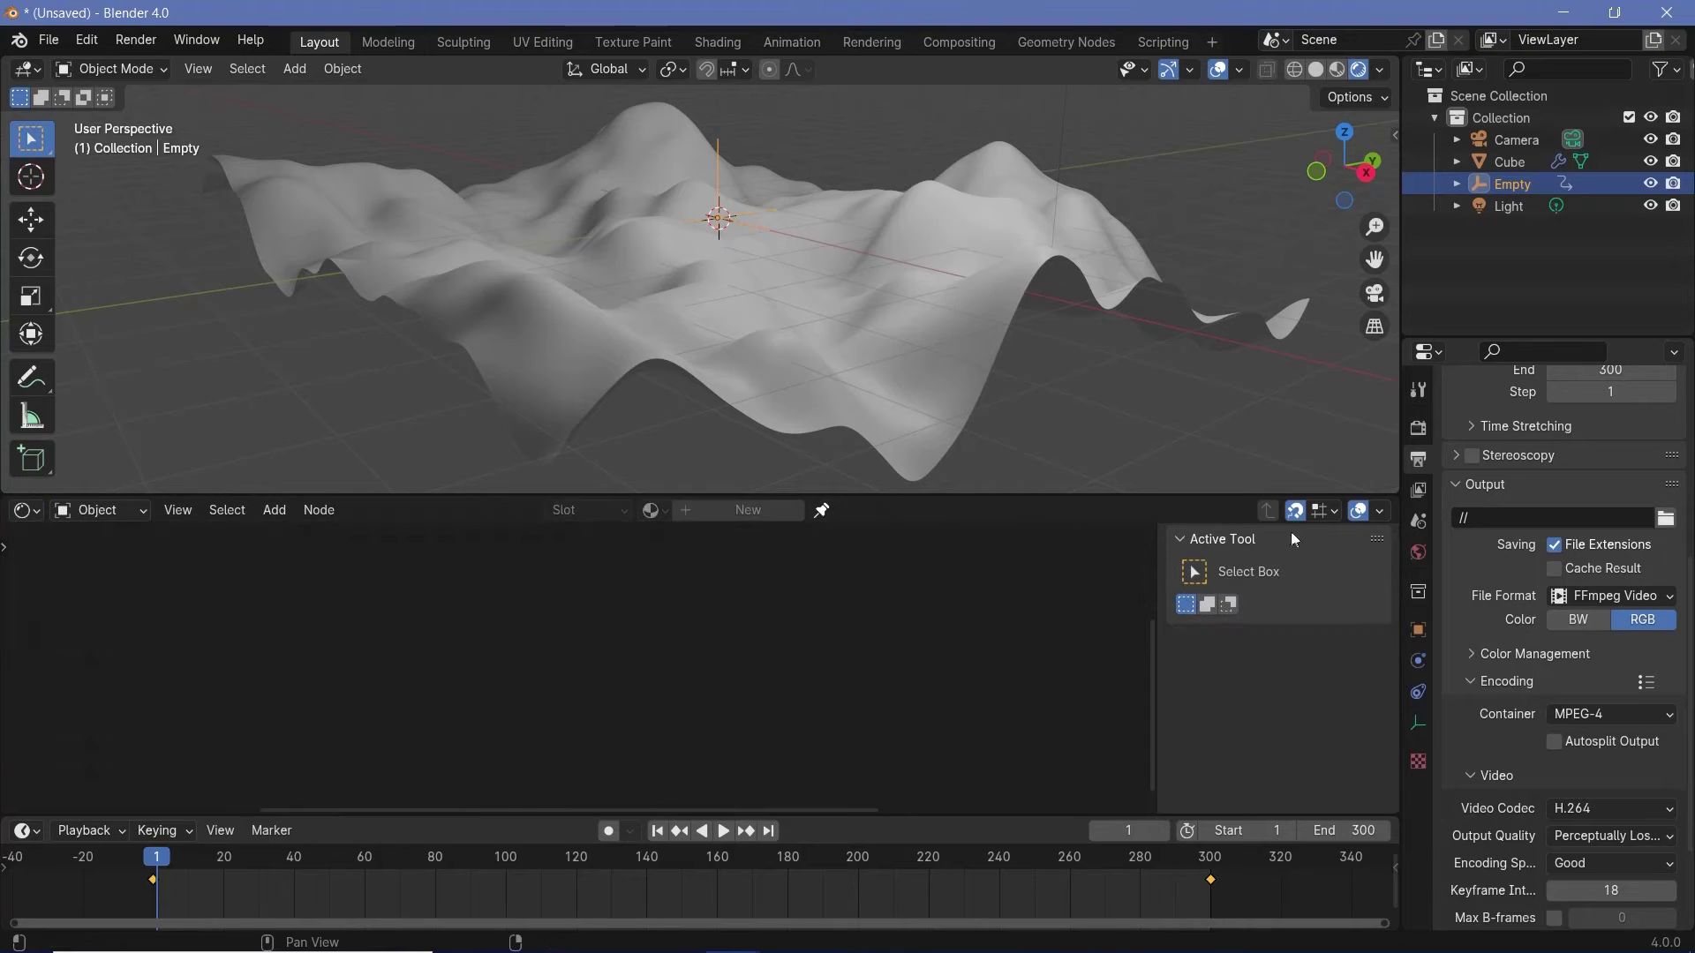
# Enable Bloom and Screen Space Reflections in the render settings.
pyautogui.click(1415, 427)
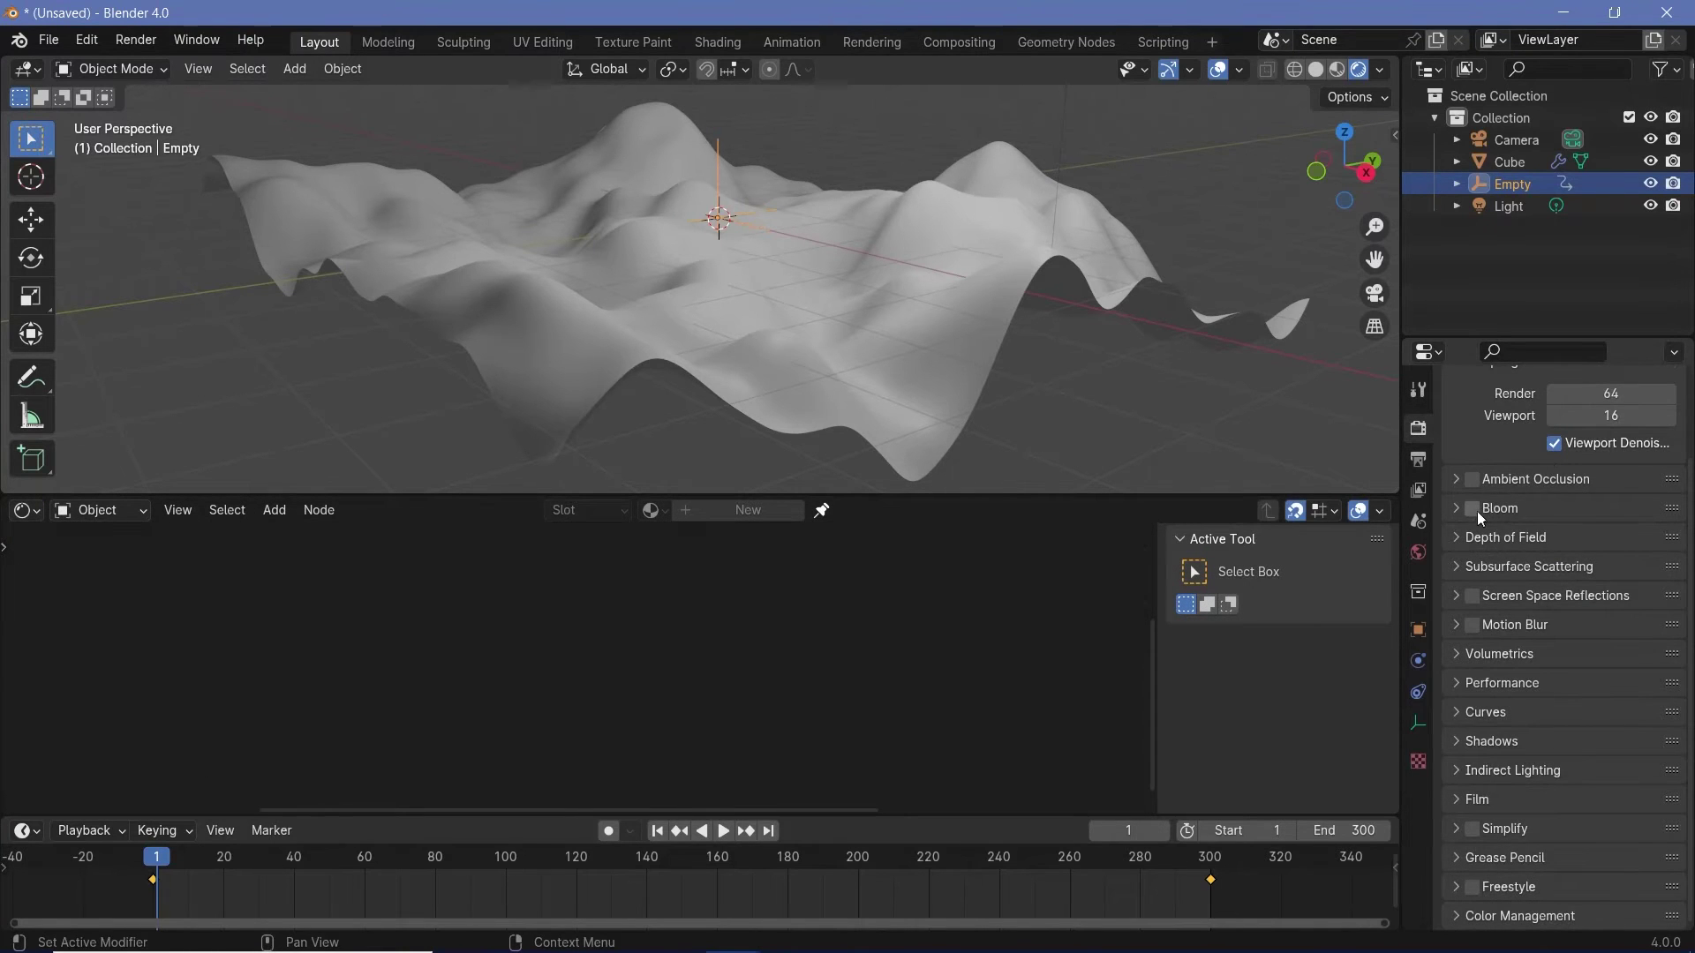
# Select the terrain object and assign the existing material named Material to its material slot.
pyautogui.click(942, 362)
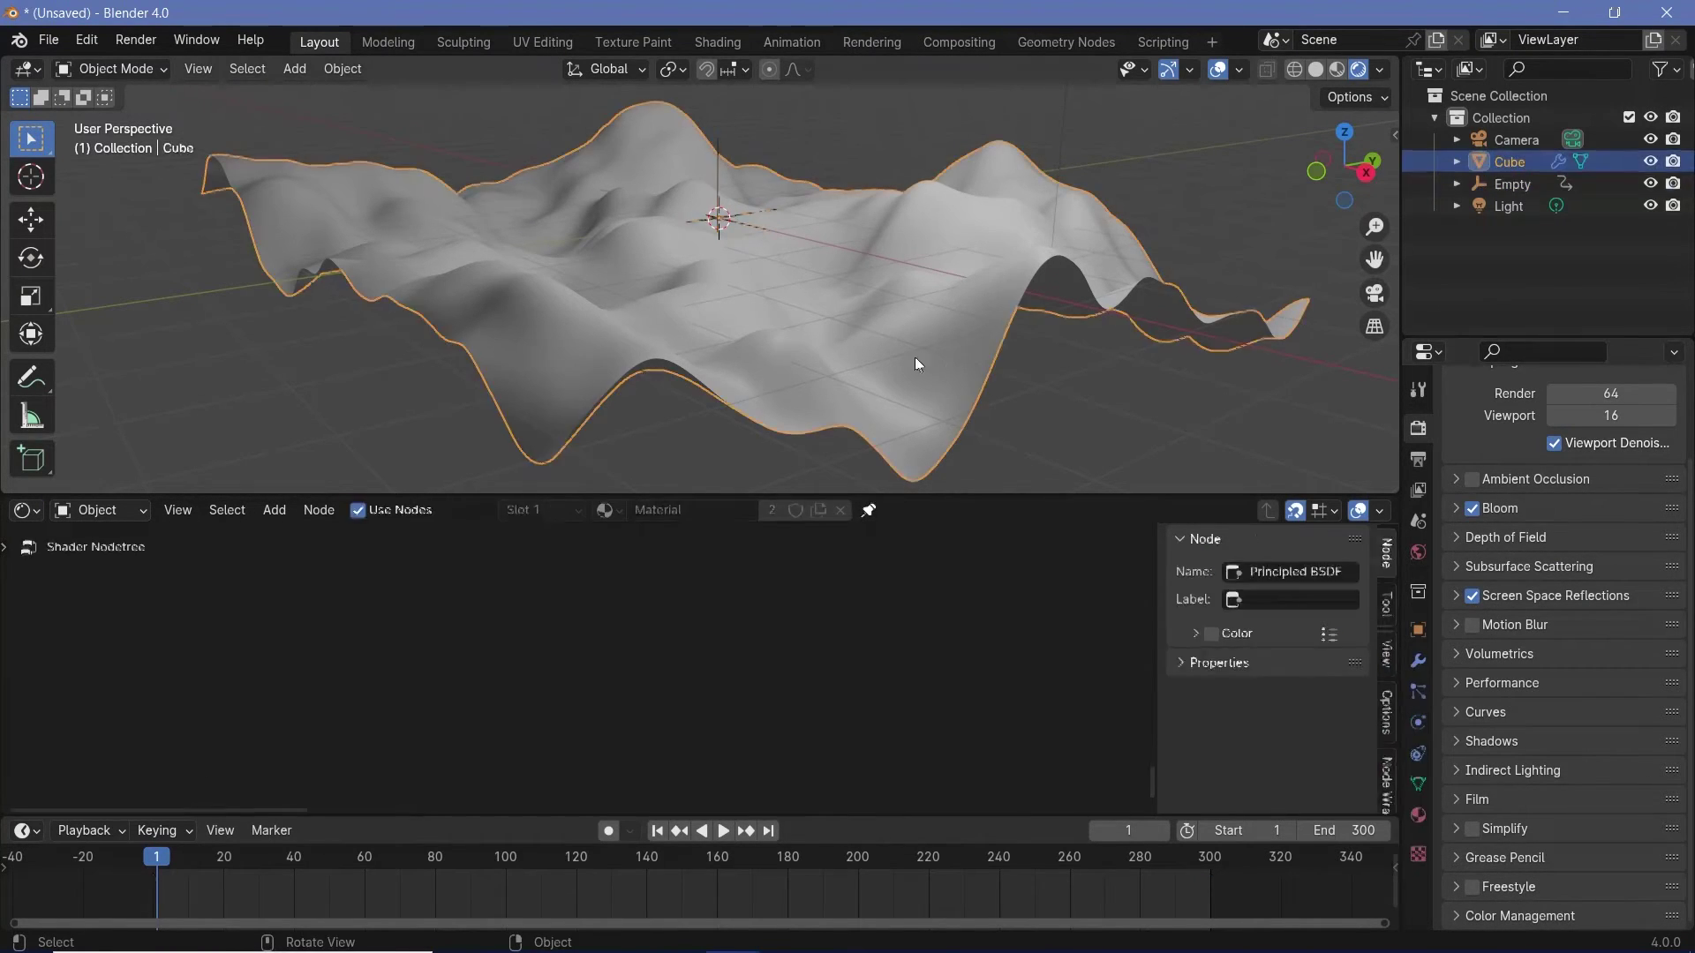
pyautogui.click(1418, 815)
pyautogui.scroll(3, 1517, 496)
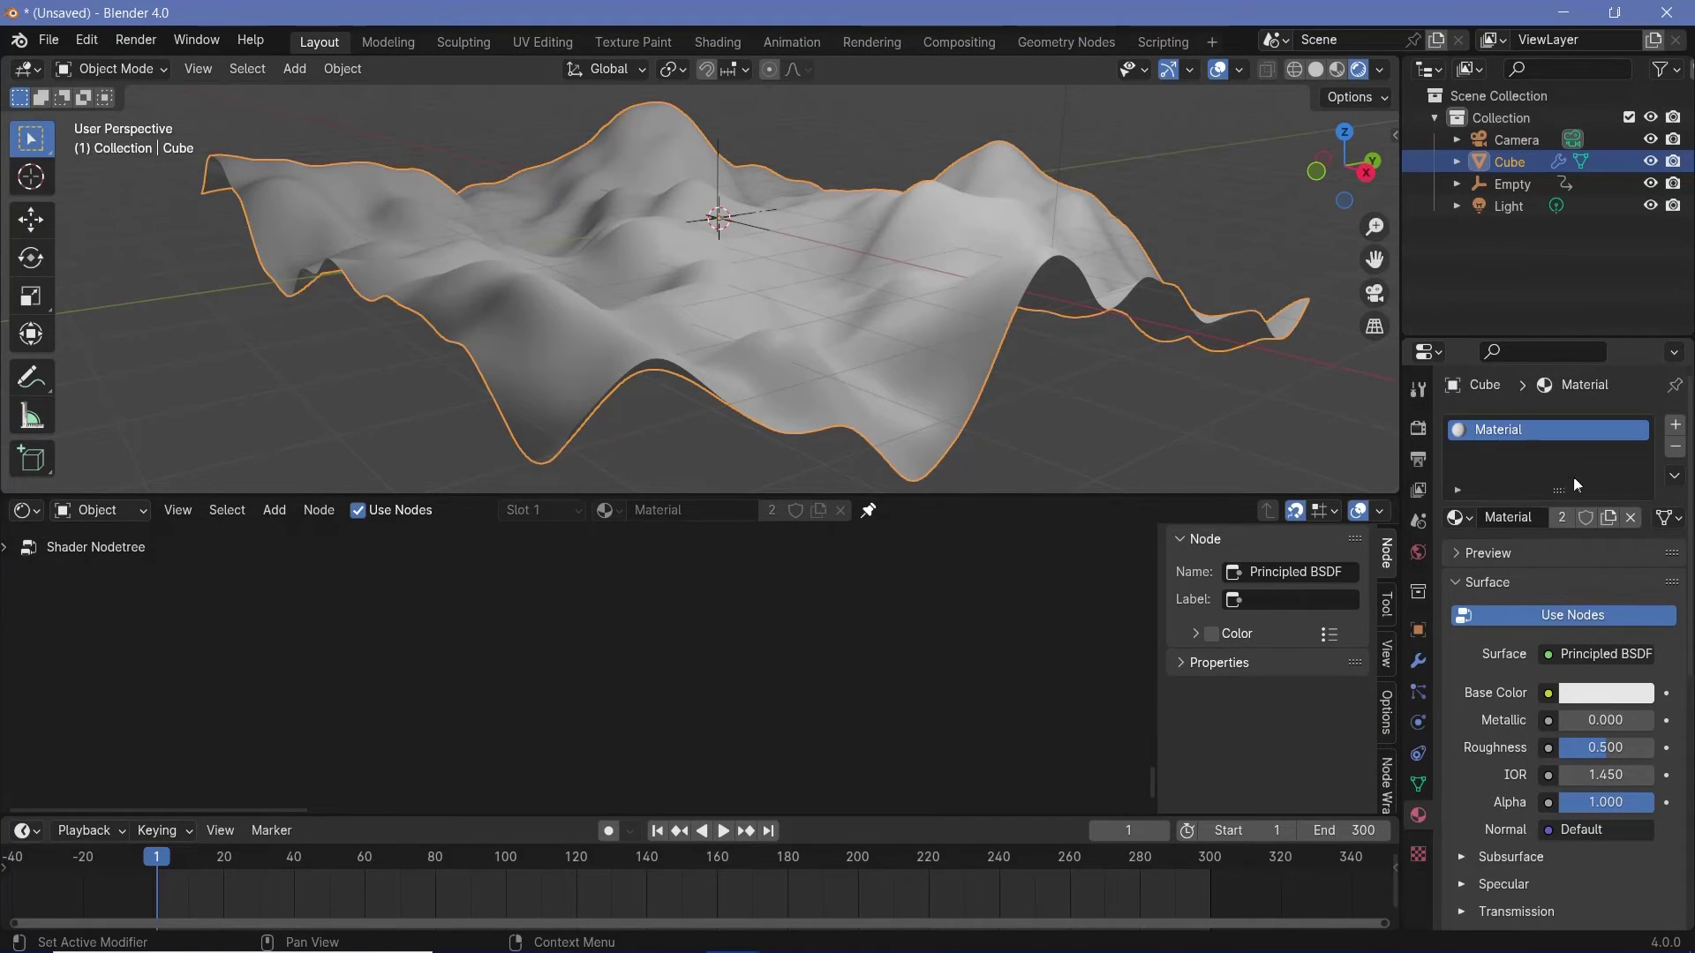
pyautogui.click(1462, 519)
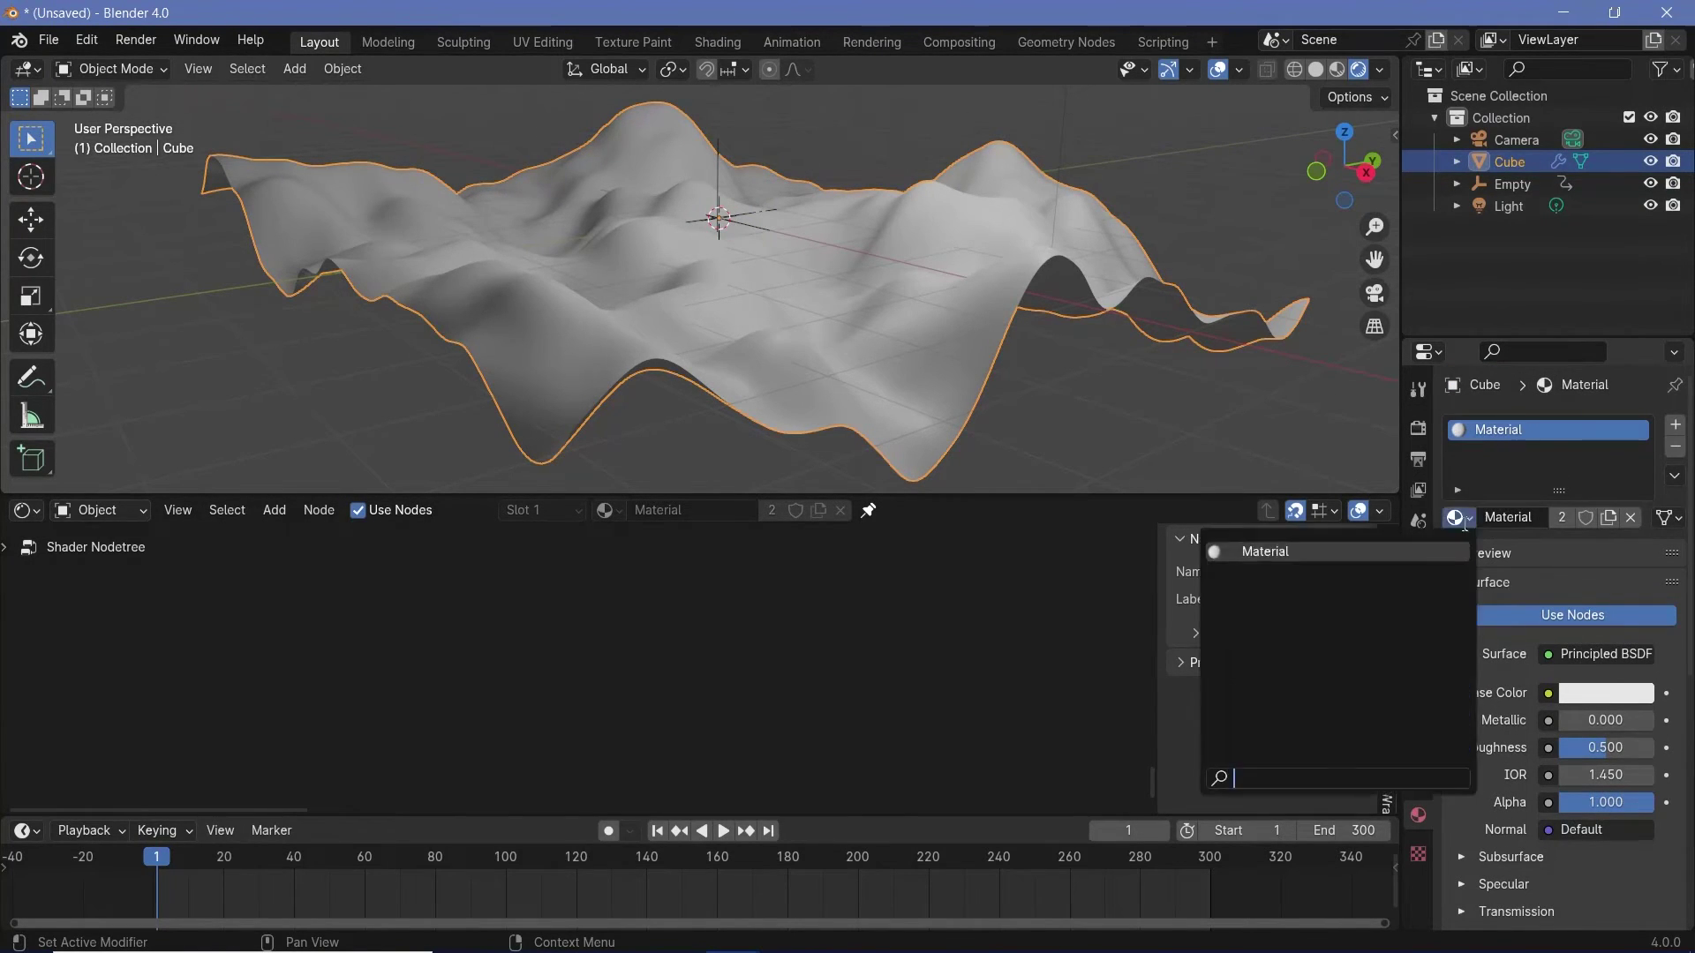
pyautogui.click(1268, 552)
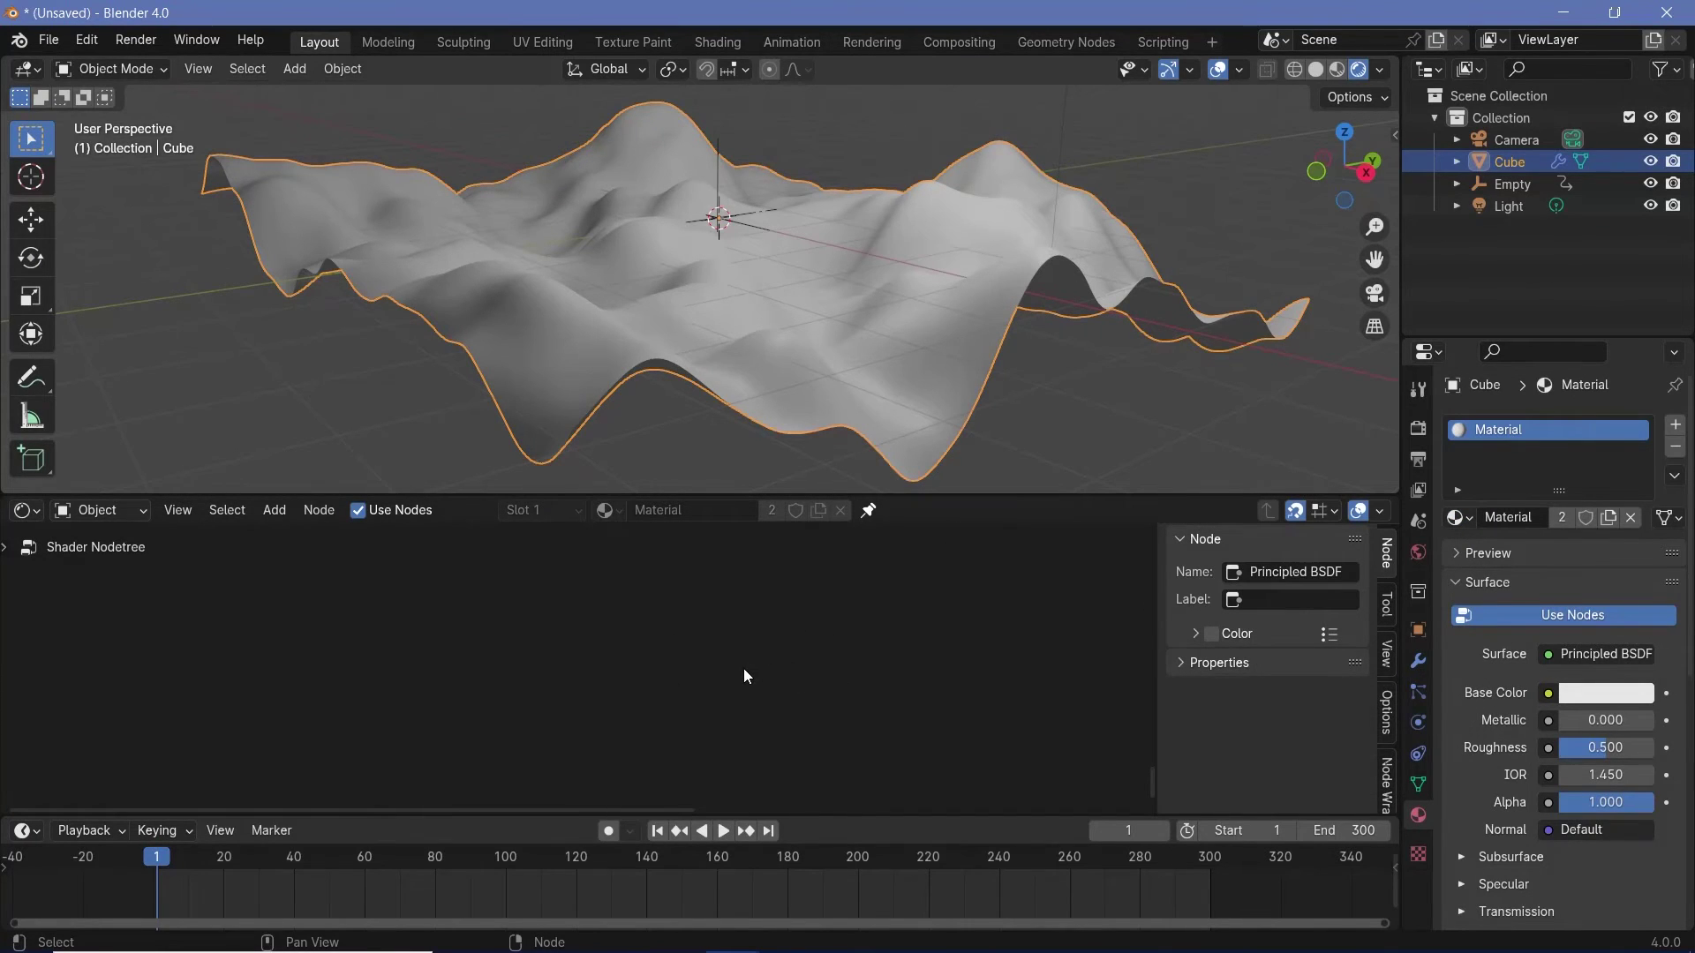
# Set the Principled BSDF's Metallic value to 1.000.
pyautogui.press('Home')
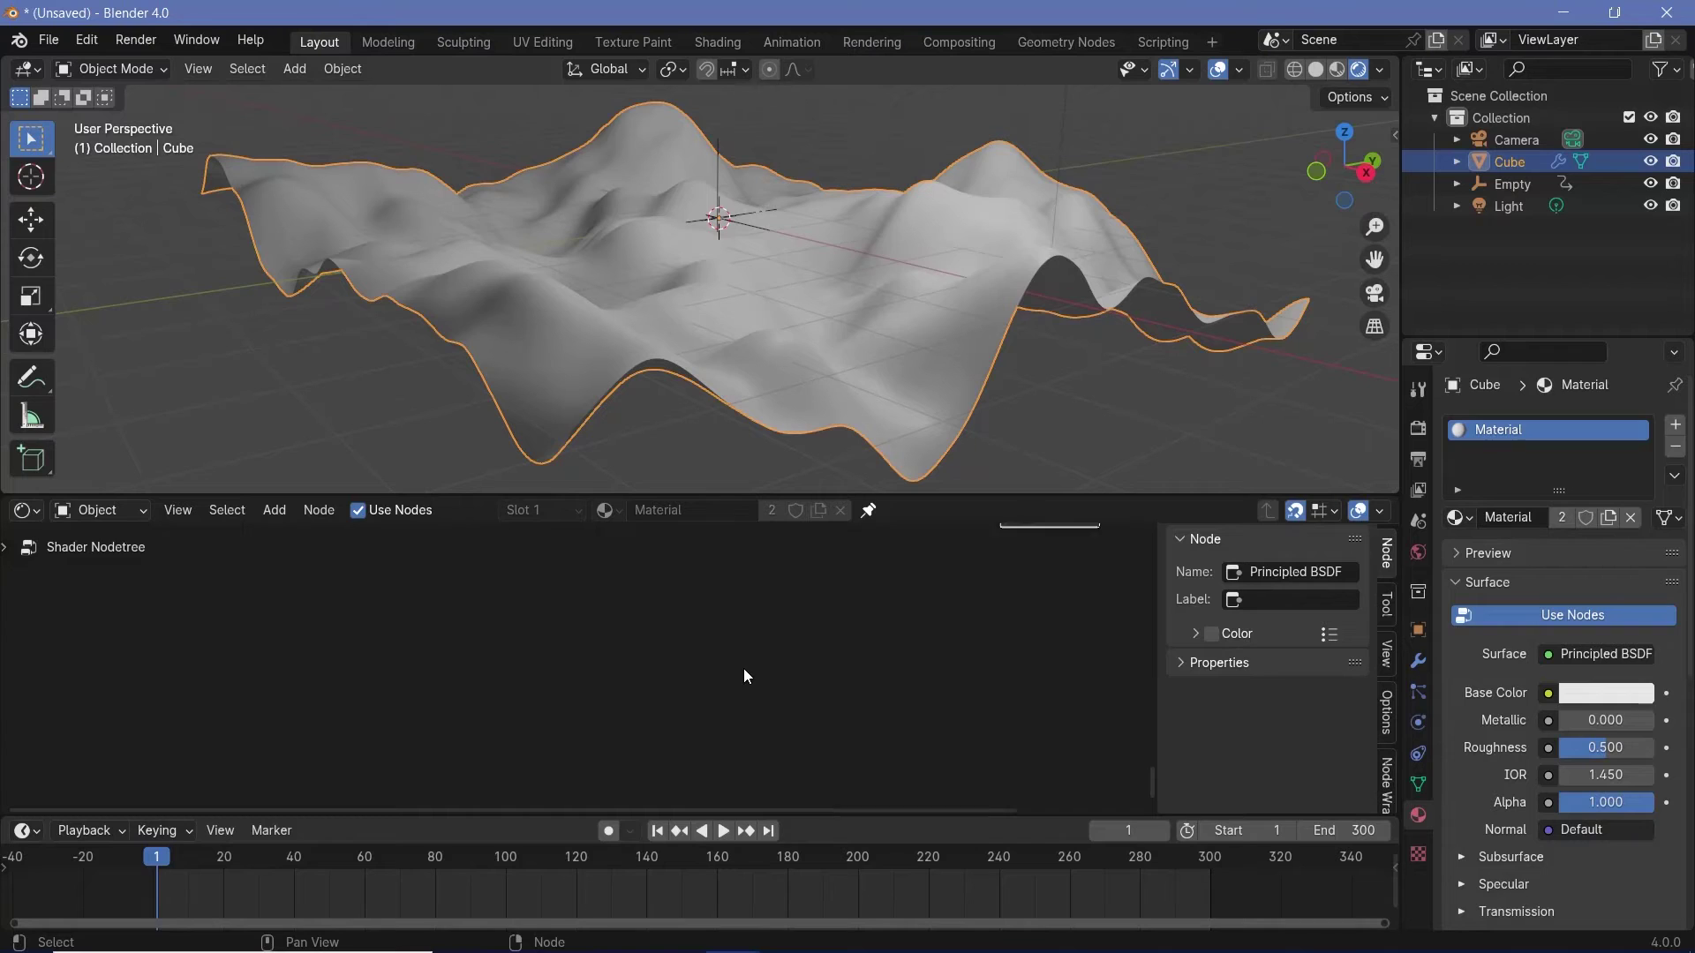
pyautogui.moveTo(825, 256); pyautogui.dragTo(808, 305, button='middle')
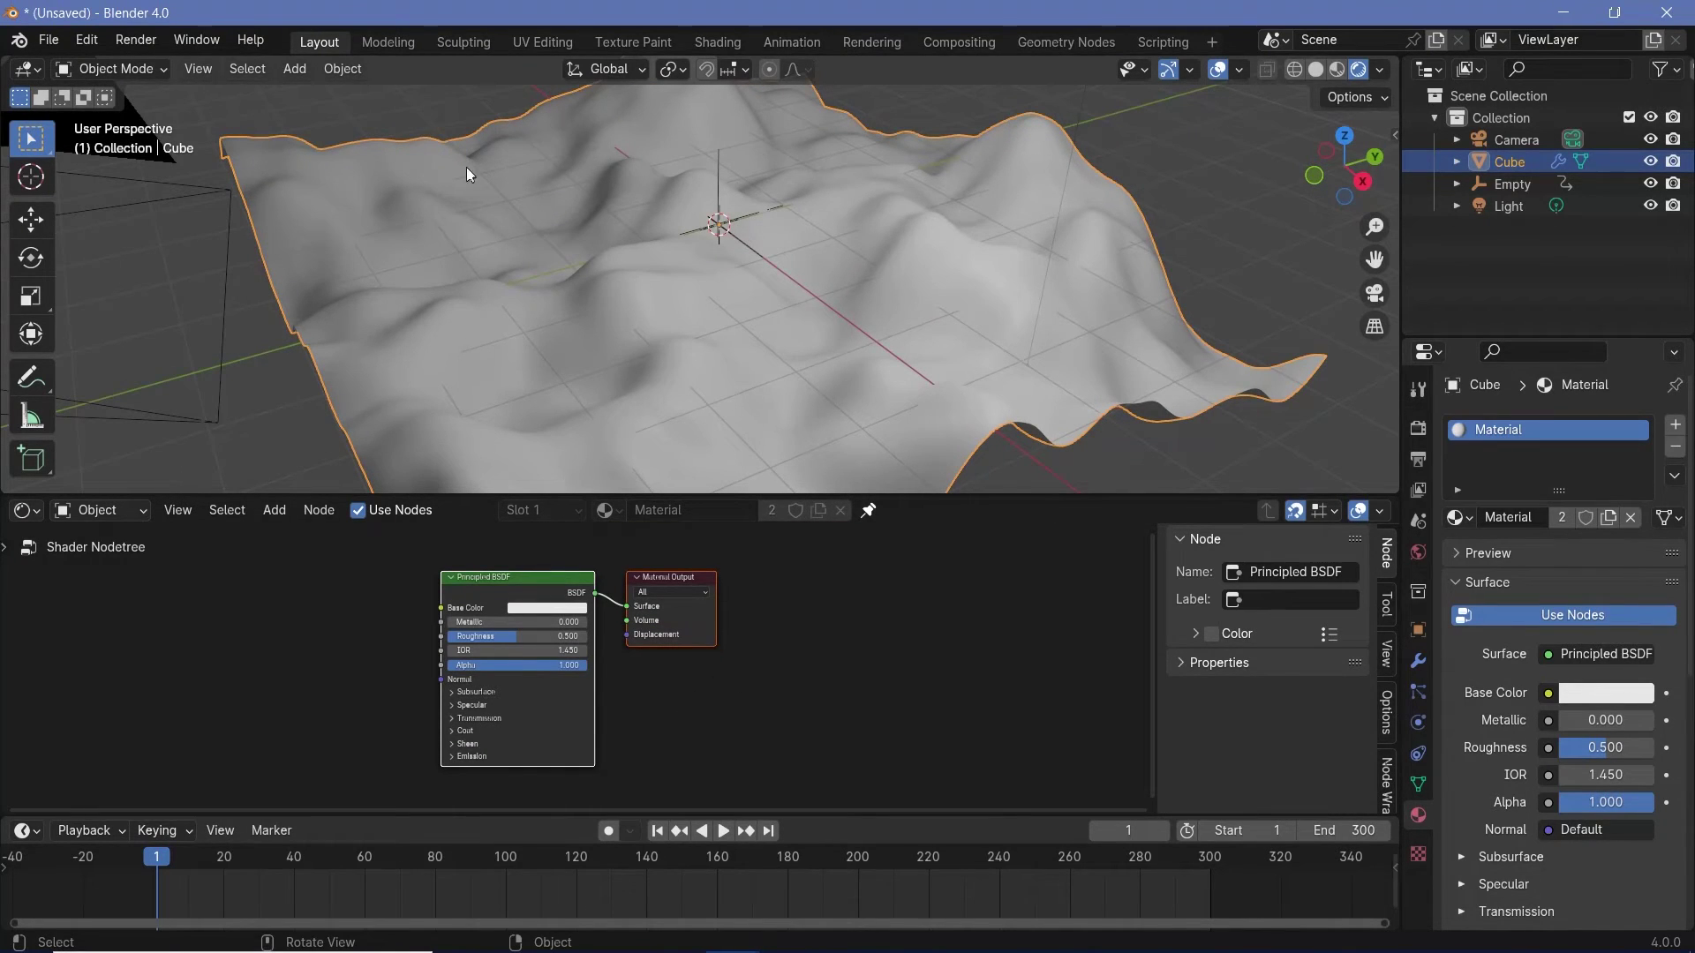
pyautogui.scroll(8, 609, 658)
pyautogui.moveTo(609, 658); pyautogui.dragTo(863, 722, button='middle')
pyautogui.moveTo(639, 647); pyautogui.dragTo(857, 645)
pyautogui.moveTo(604, 743)
pyautogui.mouseDown(button='middle')
pyautogui.moveTo(777, 652)
pyautogui.moveTo(772, 691)
pyautogui.mouseUp(button='middle')
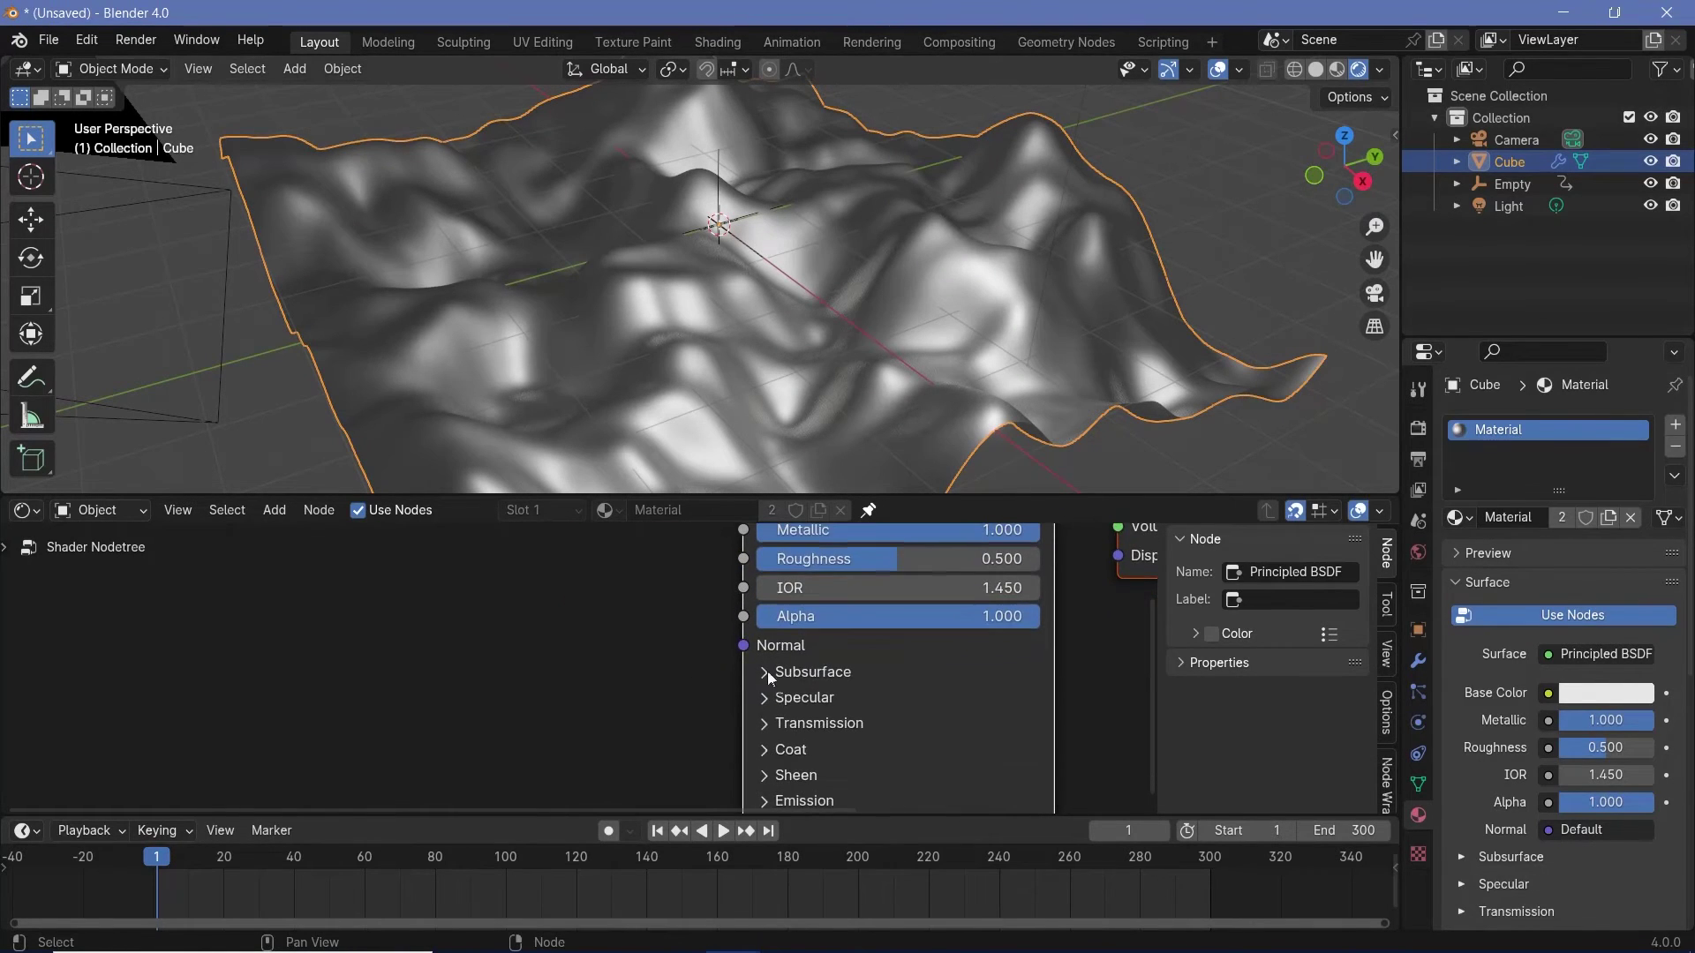
# Add a Bump node and connect its Normal output to the Principled BSDF's Normal input.
pyautogui.moveTo(596, 679); pyautogui.dragTo(751, 670, button='middle')
pyautogui.hotkey('shift', 'a')
pyautogui.write('bump')
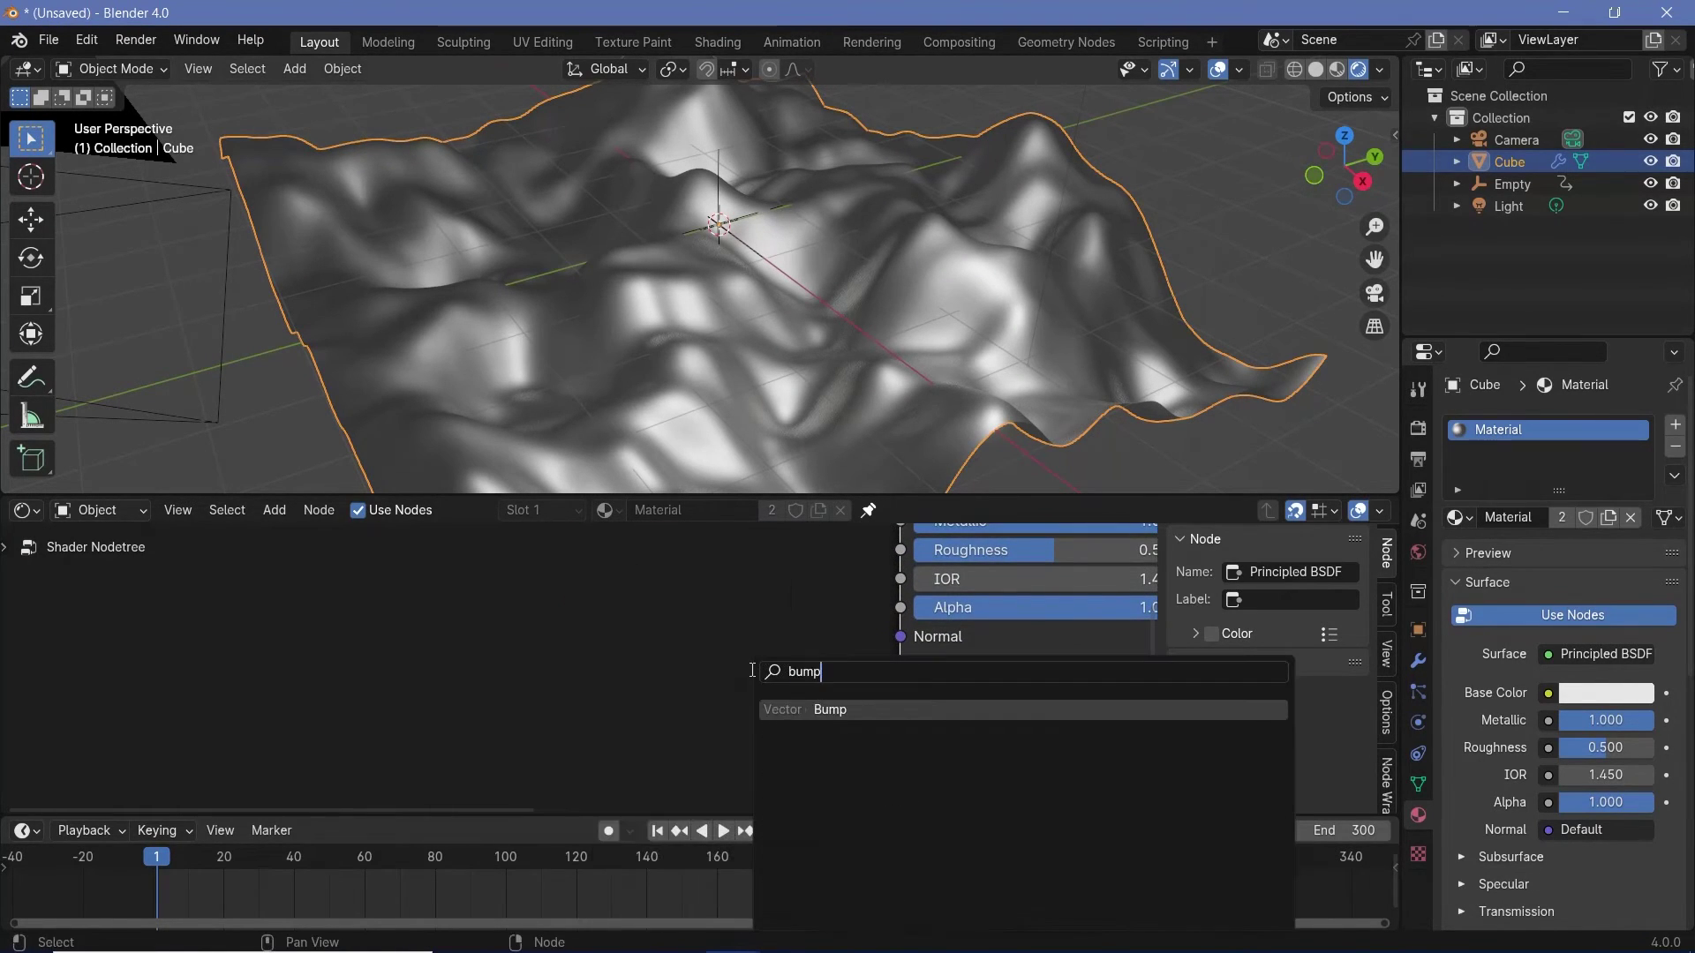
pyautogui.press('Escape')
pyautogui.hotkey('shift', 'a')
pyautogui.moveTo(643, 648)
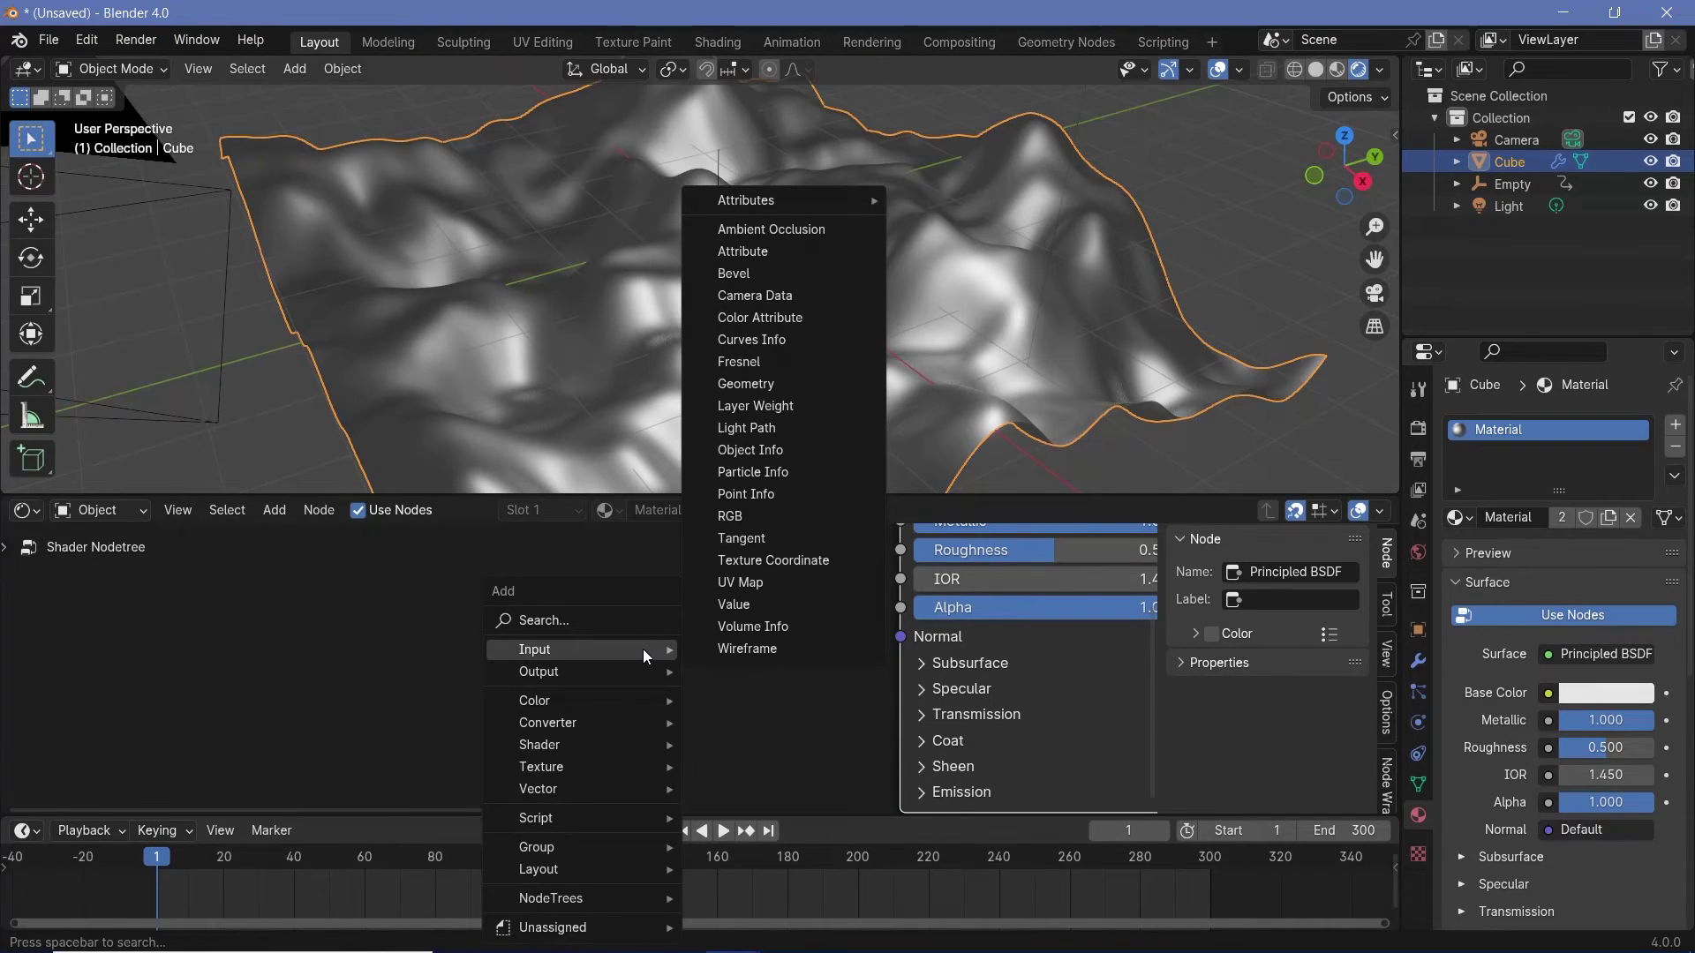
pyautogui.write('bump')
pyautogui.click(722, 681)
pyautogui.click(526, 625)
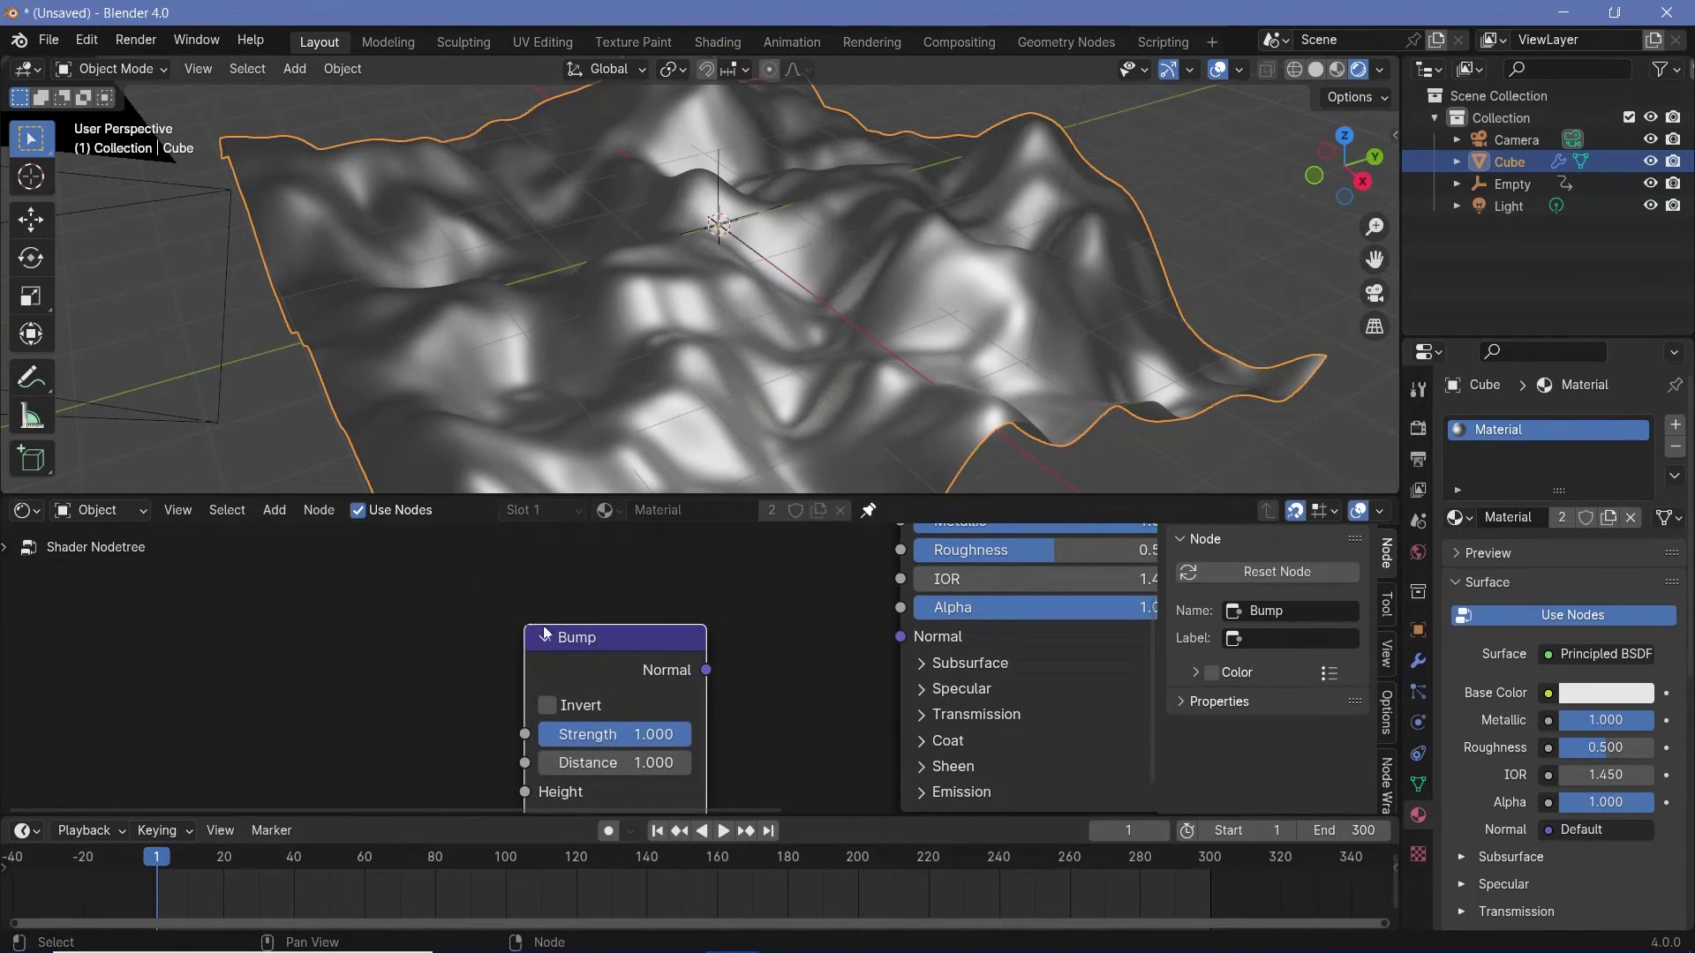
pyautogui.moveTo(705, 670); pyautogui.dragTo(900, 636)
pyautogui.moveTo(498, 680); pyautogui.dragTo(604, 671, button='middle')
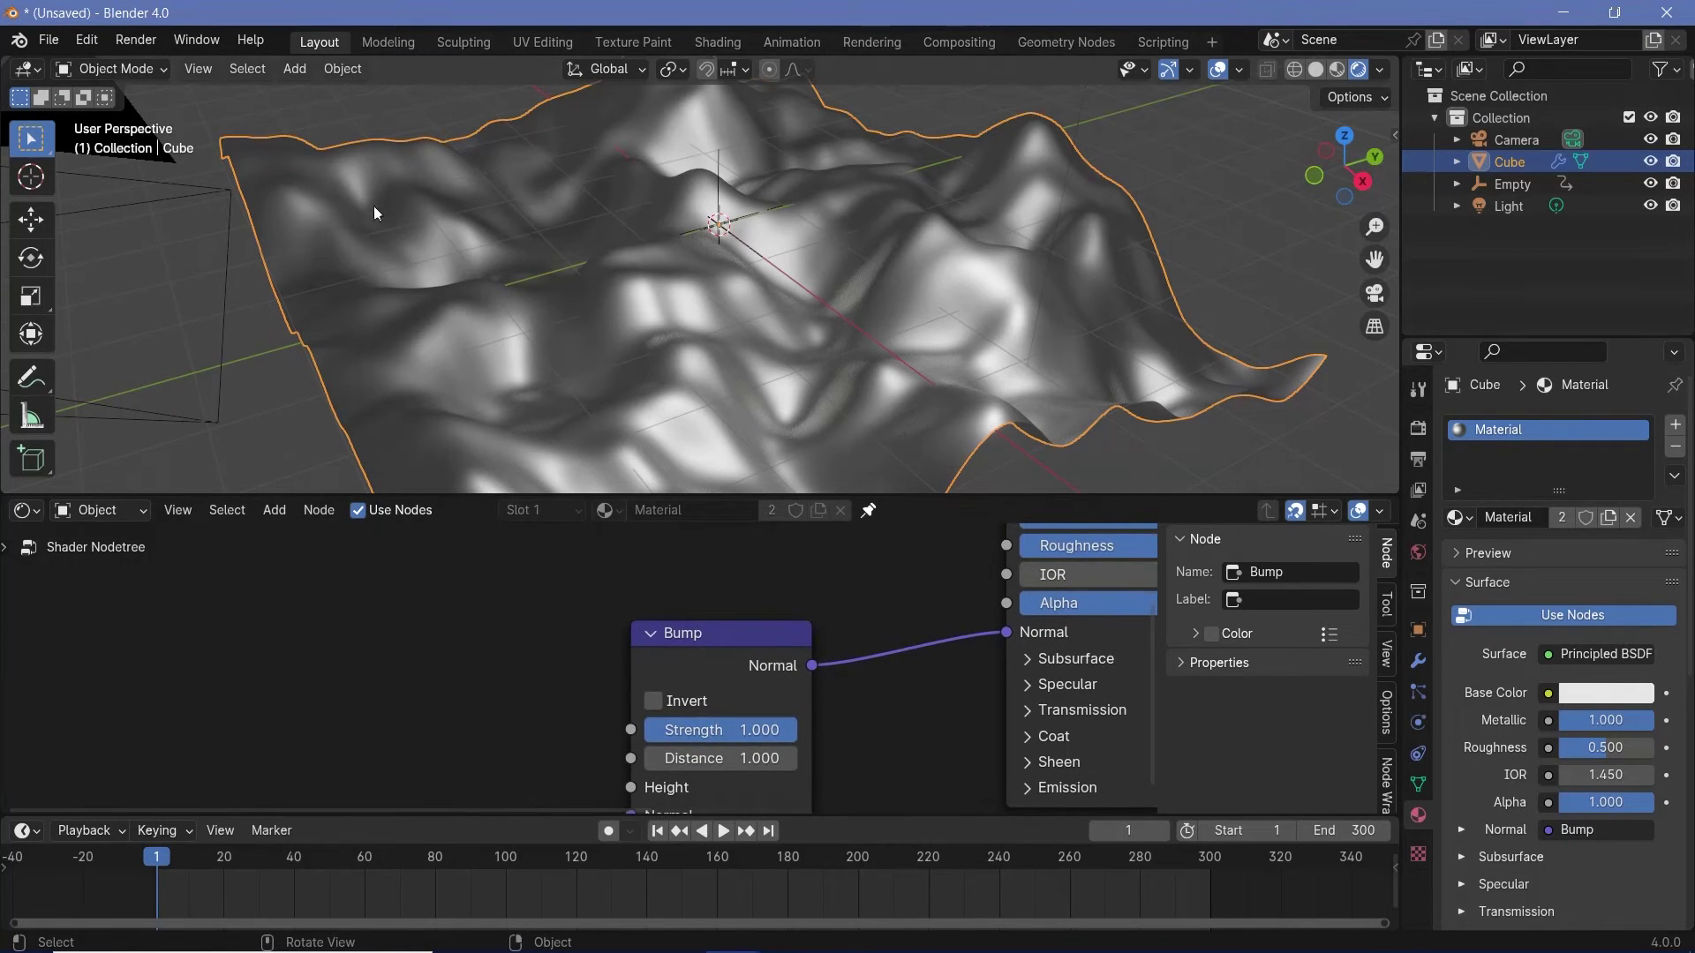
# Add a Wave Texture node at a distance before the Bump node.
pyautogui.scroll(-3, 618, 662)
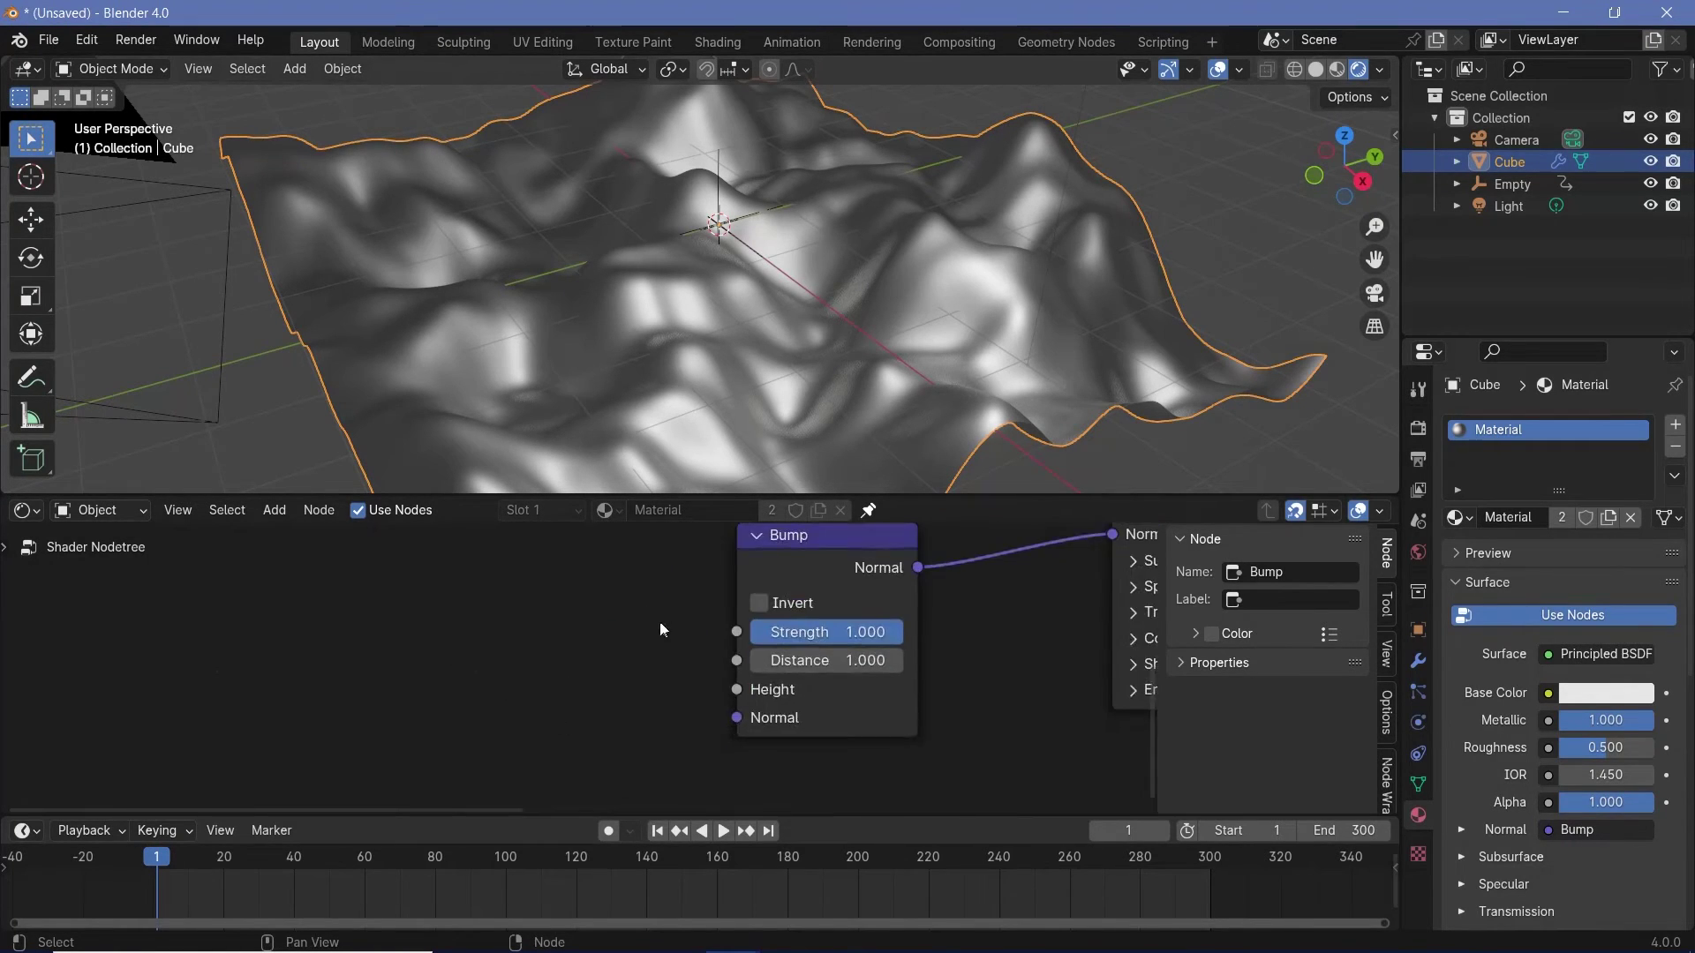
pyautogui.hotkey('shift', 'a')
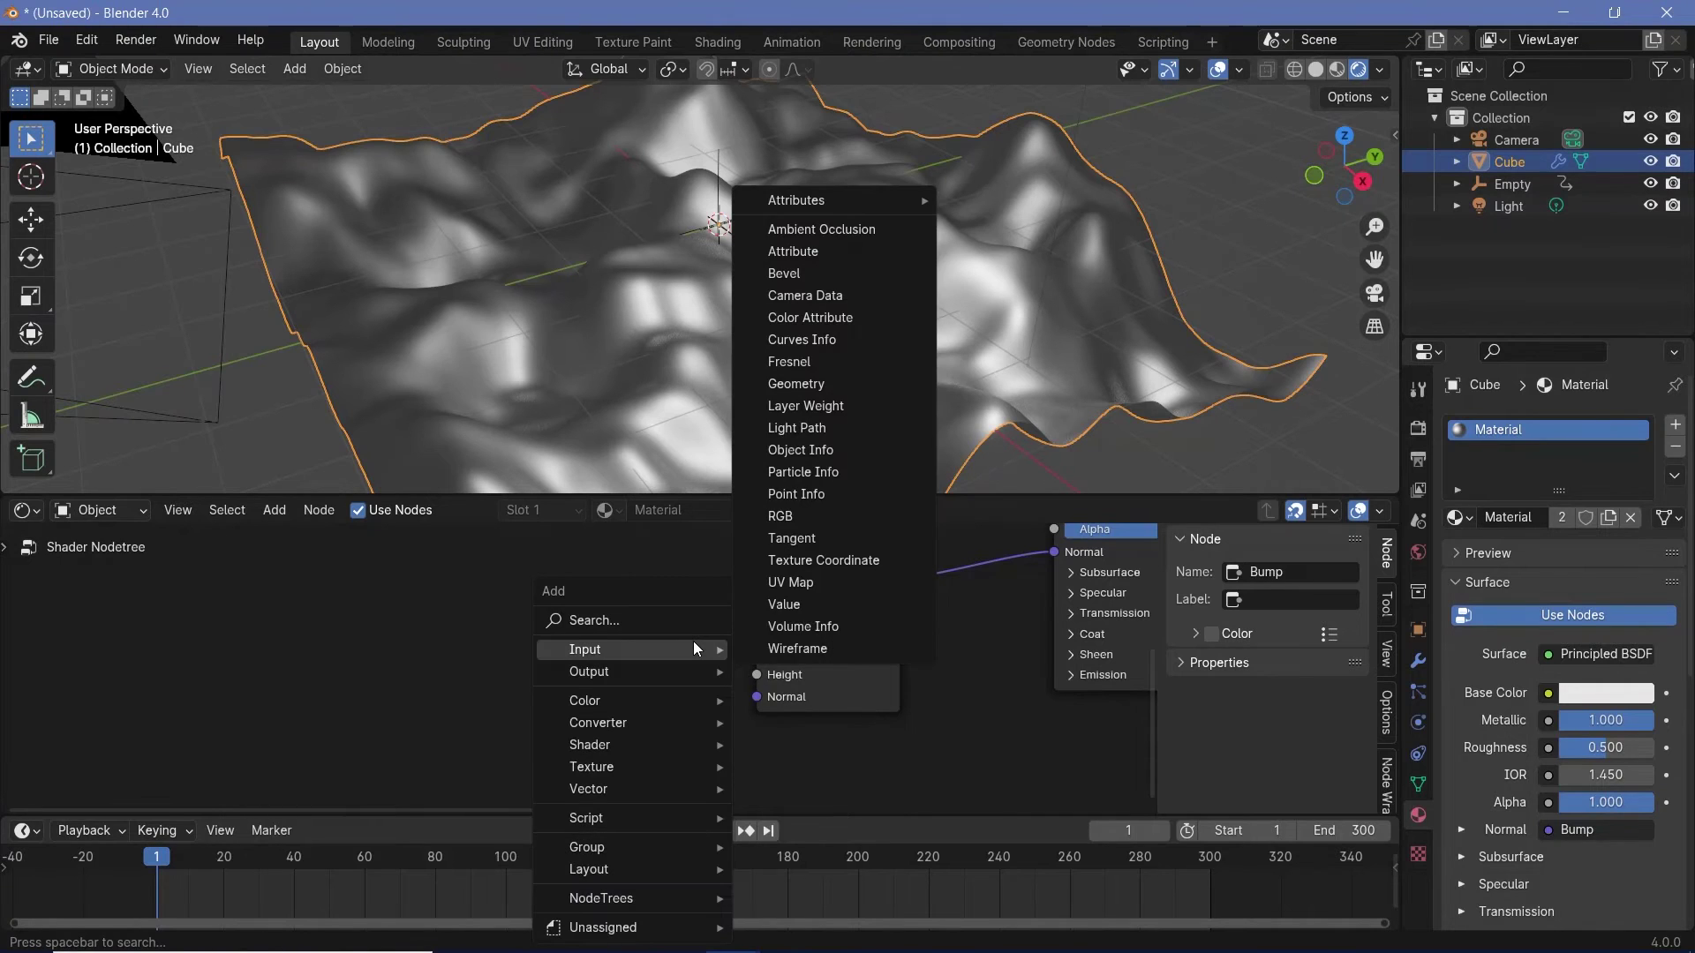
pyautogui.write('wave')
pyautogui.click(219, 557)
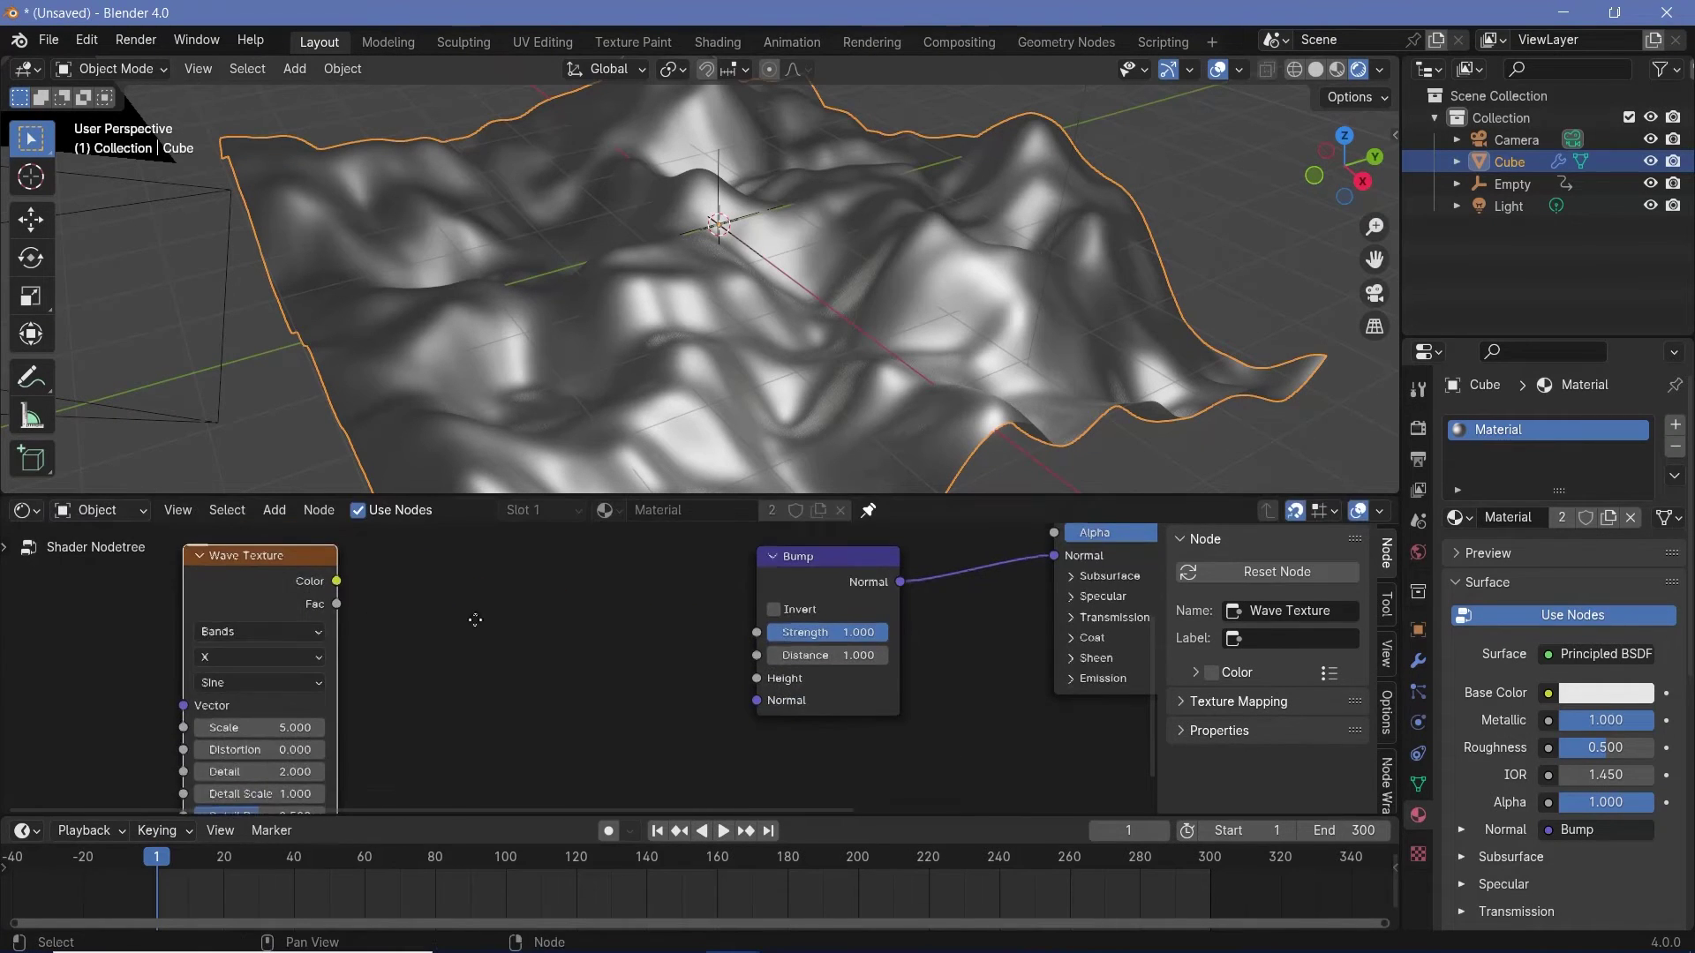
# Add a Noise Texture beside the Wave Texture and connect the wave's Color to the noise's Vector.
pyautogui.moveTo(443, 620); pyautogui.dragTo(556, 628, button='middle')
pyautogui.hotkey('shift', 'a')
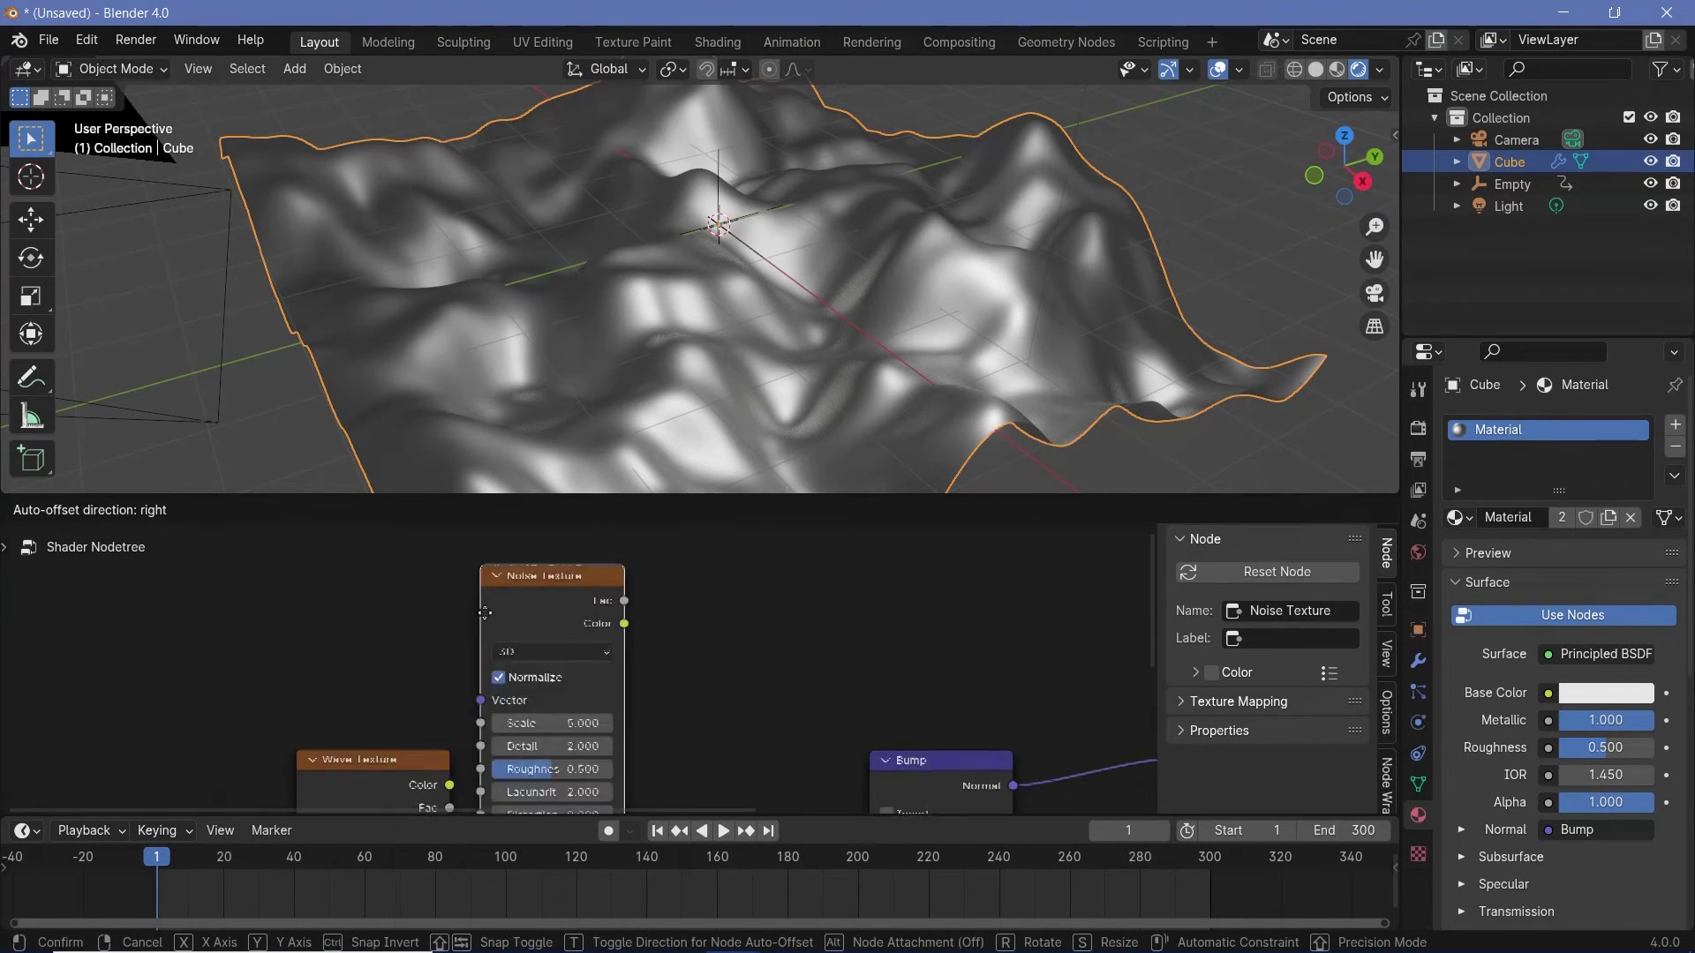
pyautogui.click(489, 701)
pyautogui.moveTo(489, 702); pyautogui.dragTo(492, 620, button='middle')
pyautogui.moveTo(453, 703); pyautogui.dragTo(486, 740)
pyautogui.moveTo(497, 625); pyautogui.dragTo(386, 670)
pyautogui.press('l')
# Add a Color Ramp after the Noise Texture and feed its Fac from the noise's Color output.
pyautogui.hotkey('shift', 'a')
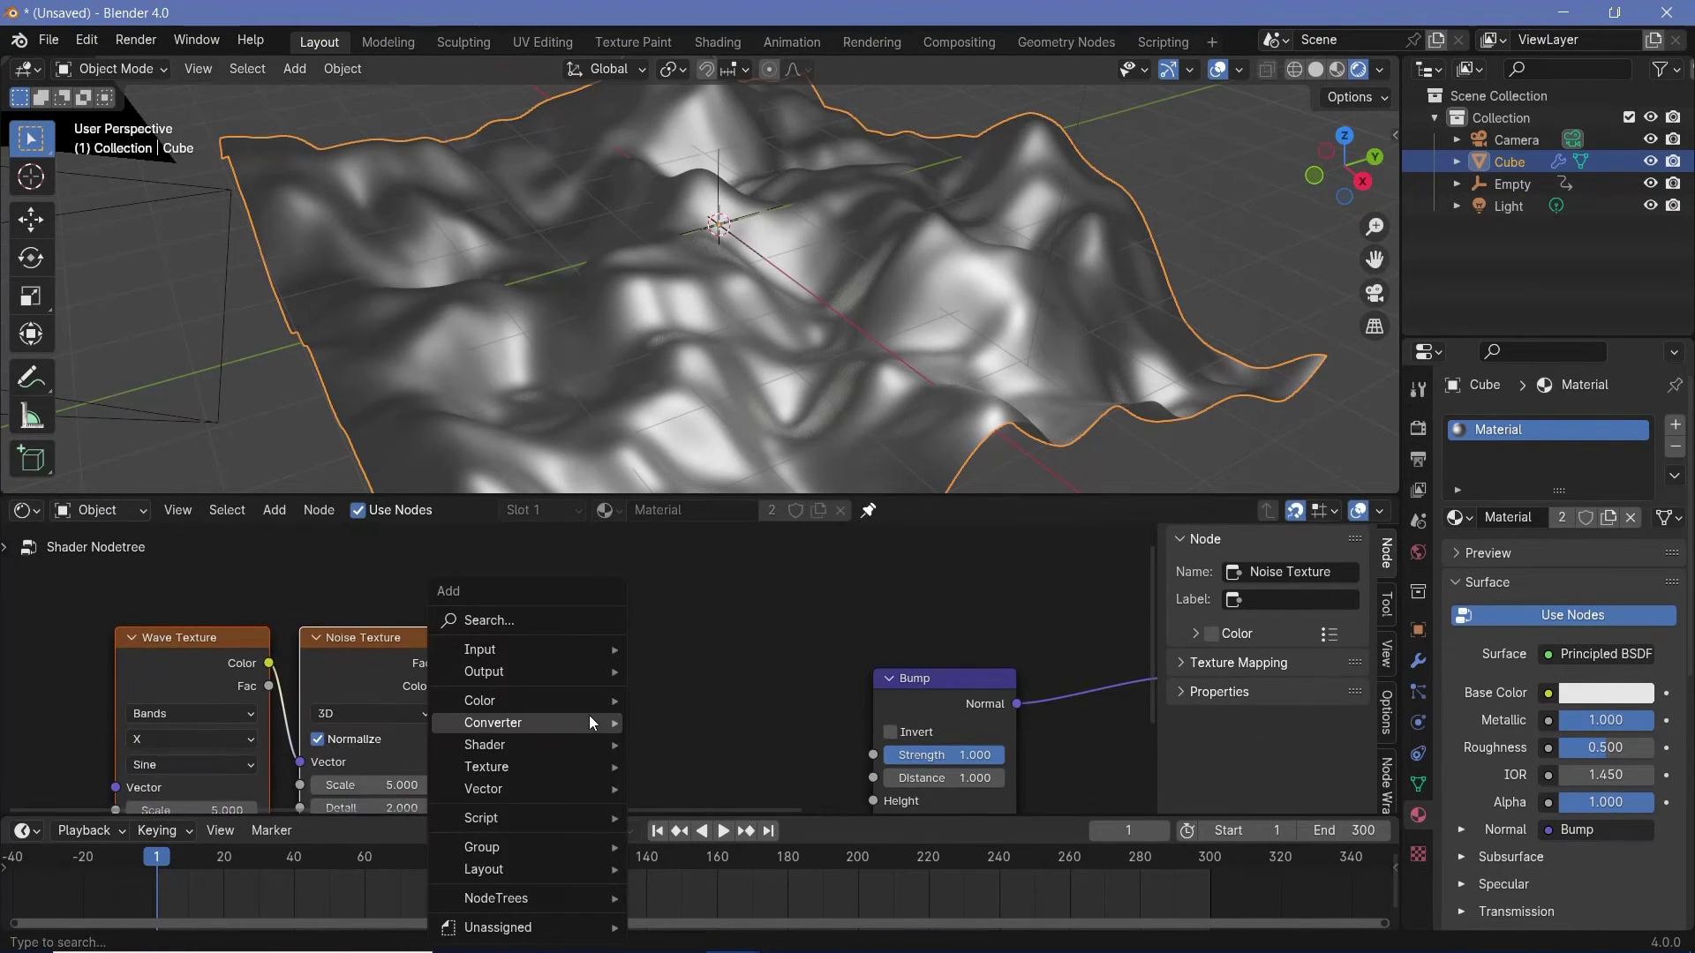
pyautogui.write('colo')
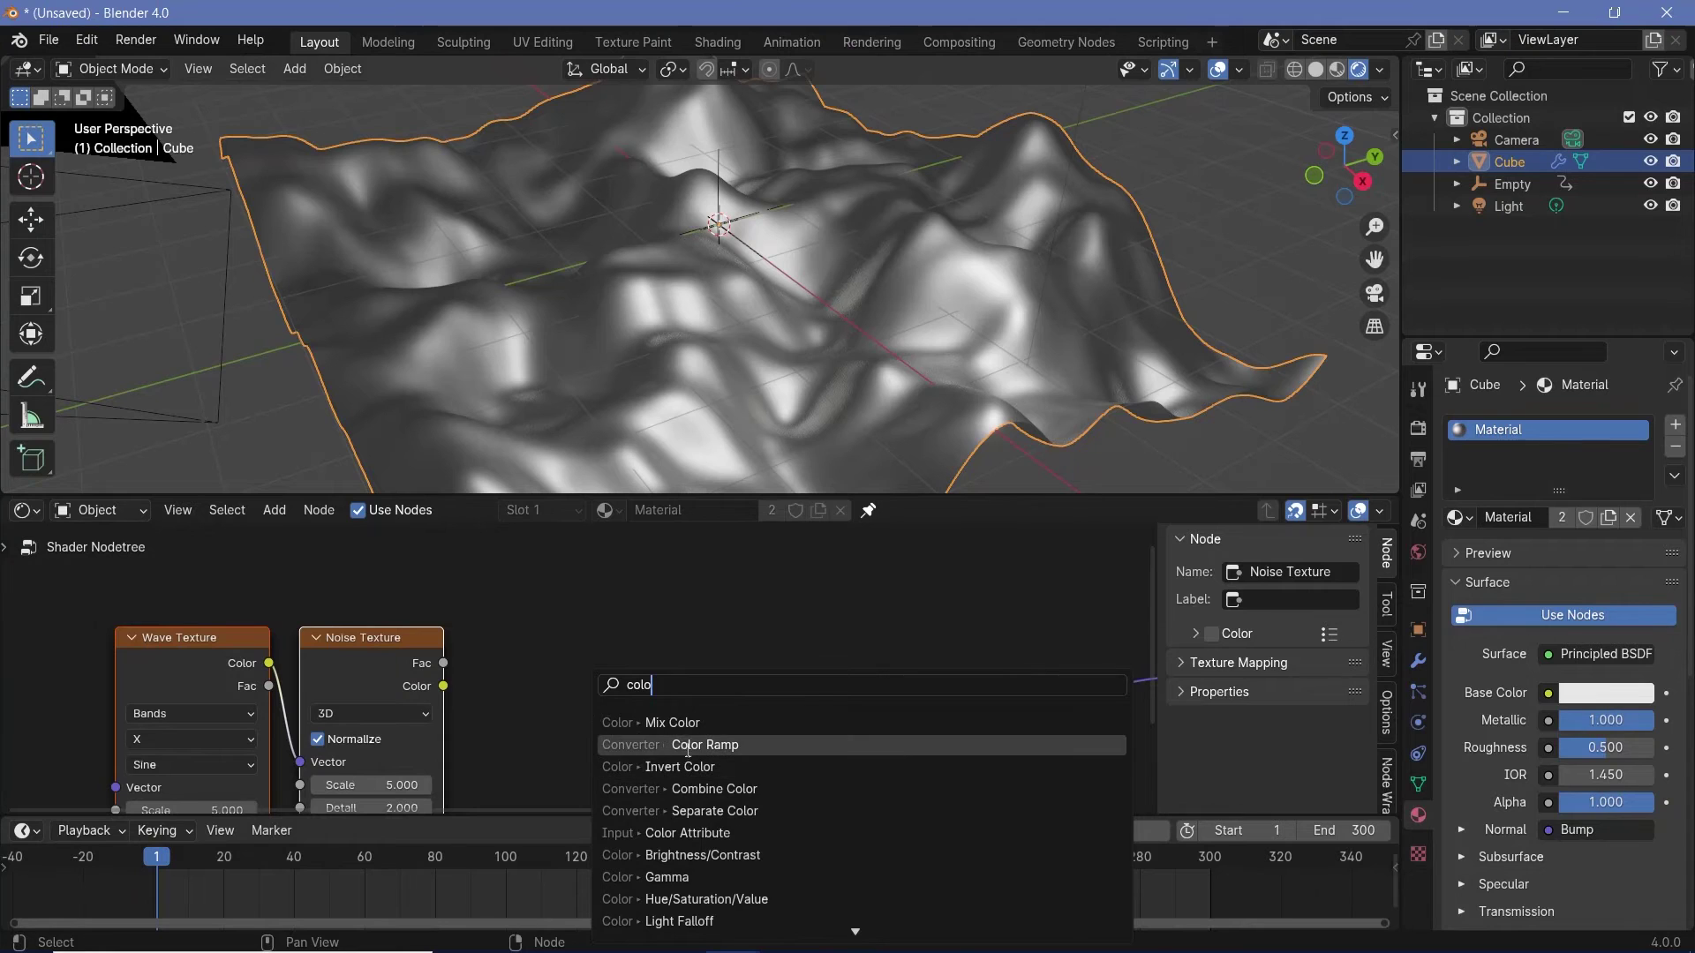
pyautogui.click(618, 745)
pyautogui.click(565, 689)
pyautogui.moveTo(443, 685); pyautogui.dragTo(509, 671)
pyautogui.moveTo(660, 639); pyautogui.dragTo(623, 697, button='middle')
pyautogui.click(627, 564)
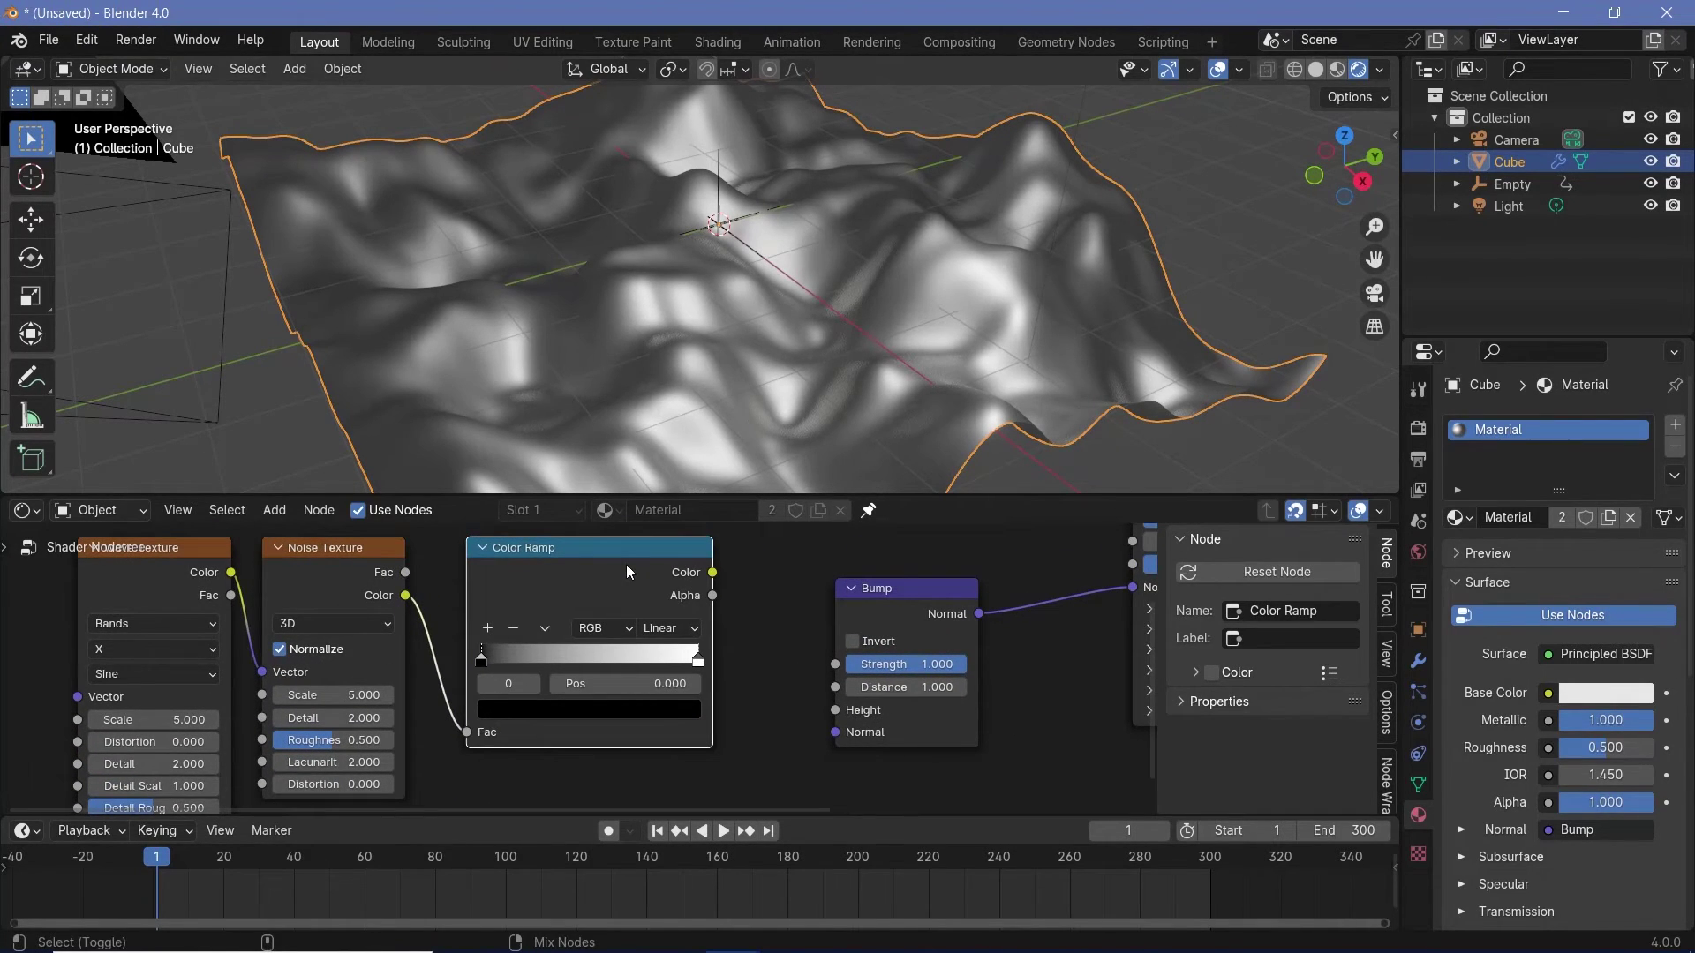
# Preview the Color Ramp on the terrain and set the Wave Texture's bands direction to Y.
pyautogui.keyDown('ctrl'); pyautogui.keyDown('shift'); pyautogui.click(626, 564); pyautogui.keyUp('shift'); pyautogui.keyUp('ctrl')
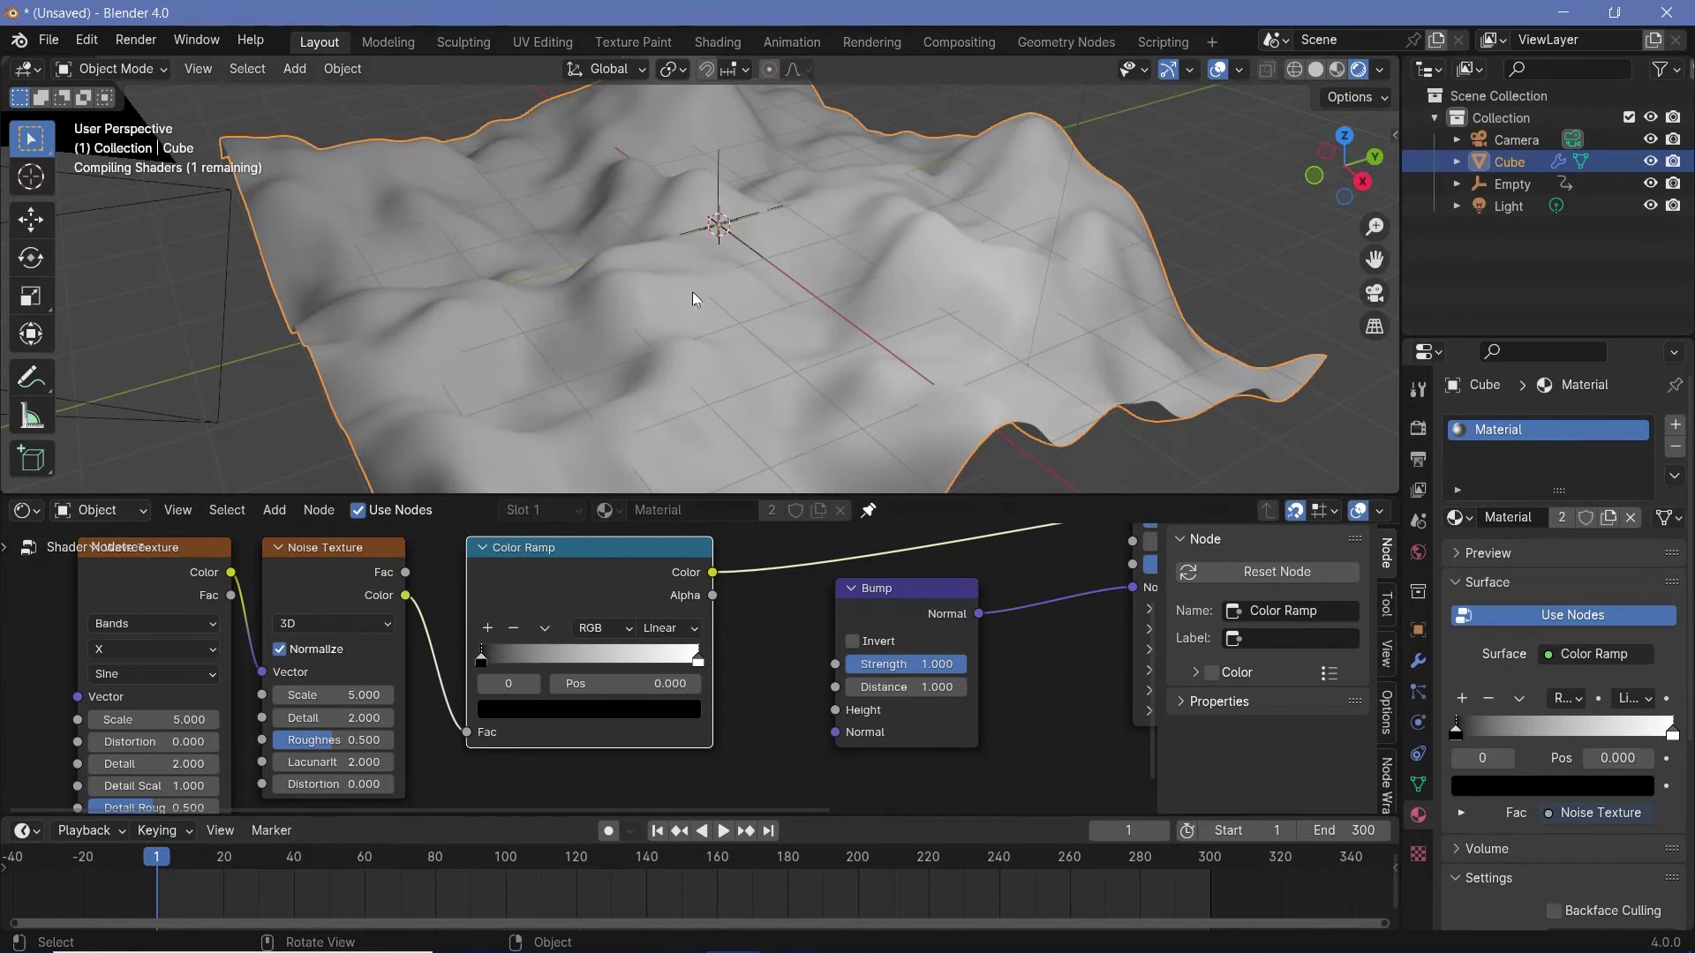
pyautogui.moveTo(623, 369); pyautogui.dragTo(542, 433, button='middle')
pyautogui.moveTo(344, 691); pyautogui.dragTo(522, 707, button='middle')
pyautogui.click(330, 666)
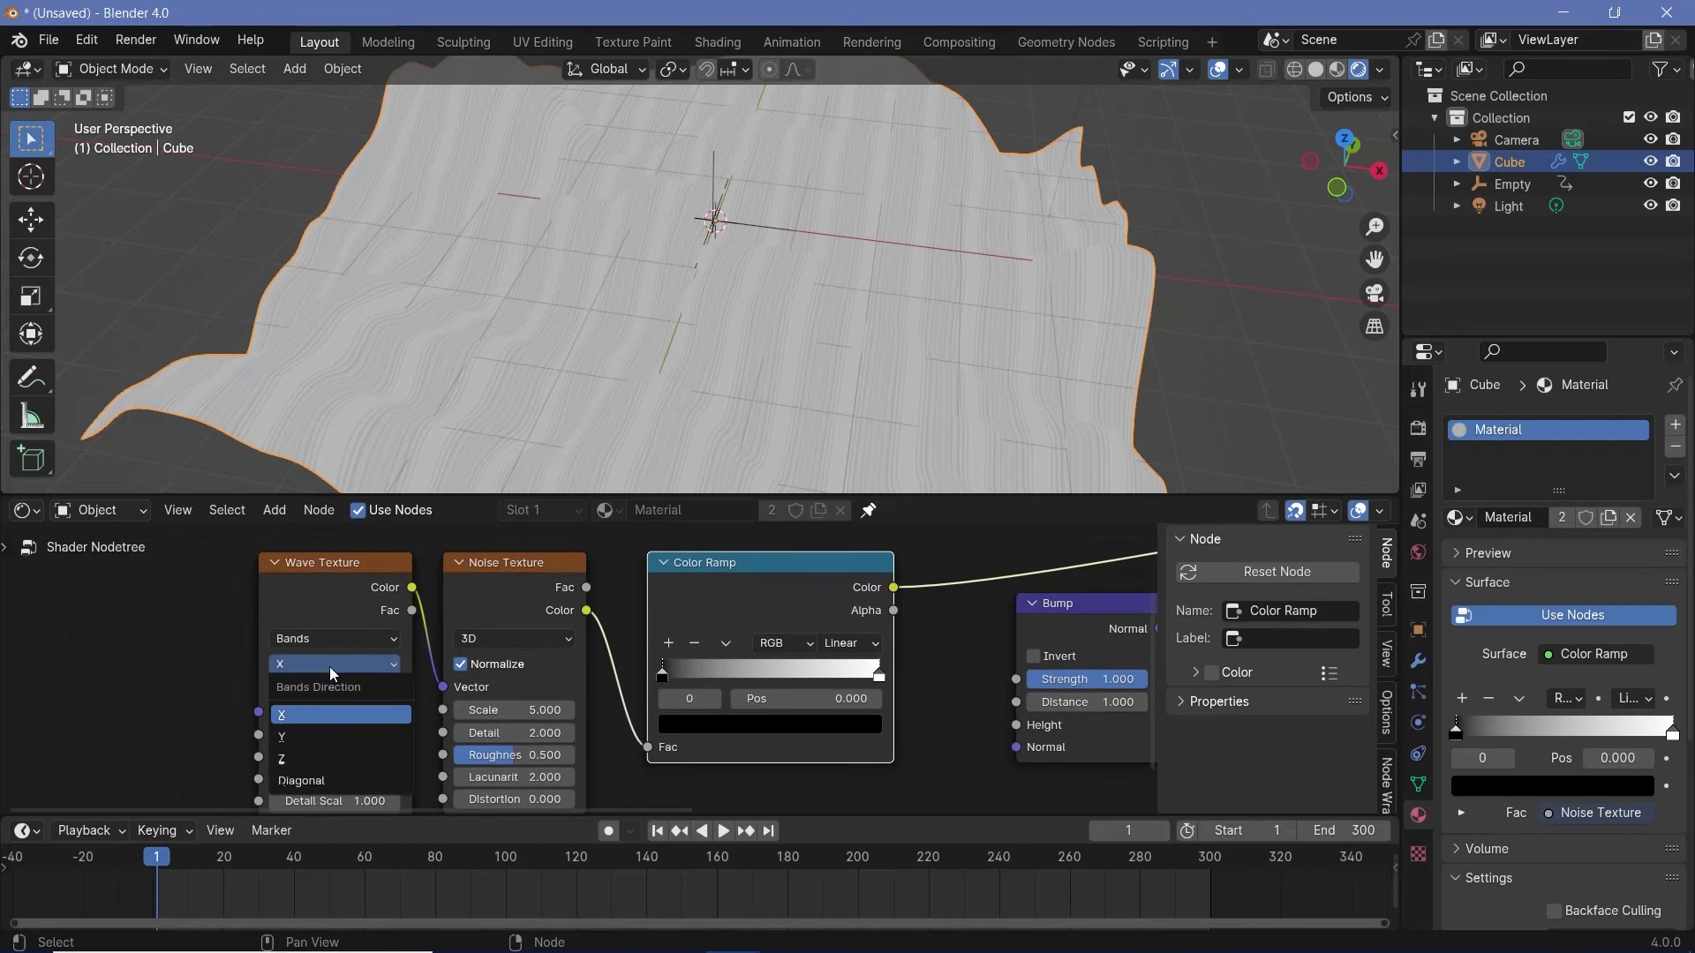
pyautogui.click(306, 736)
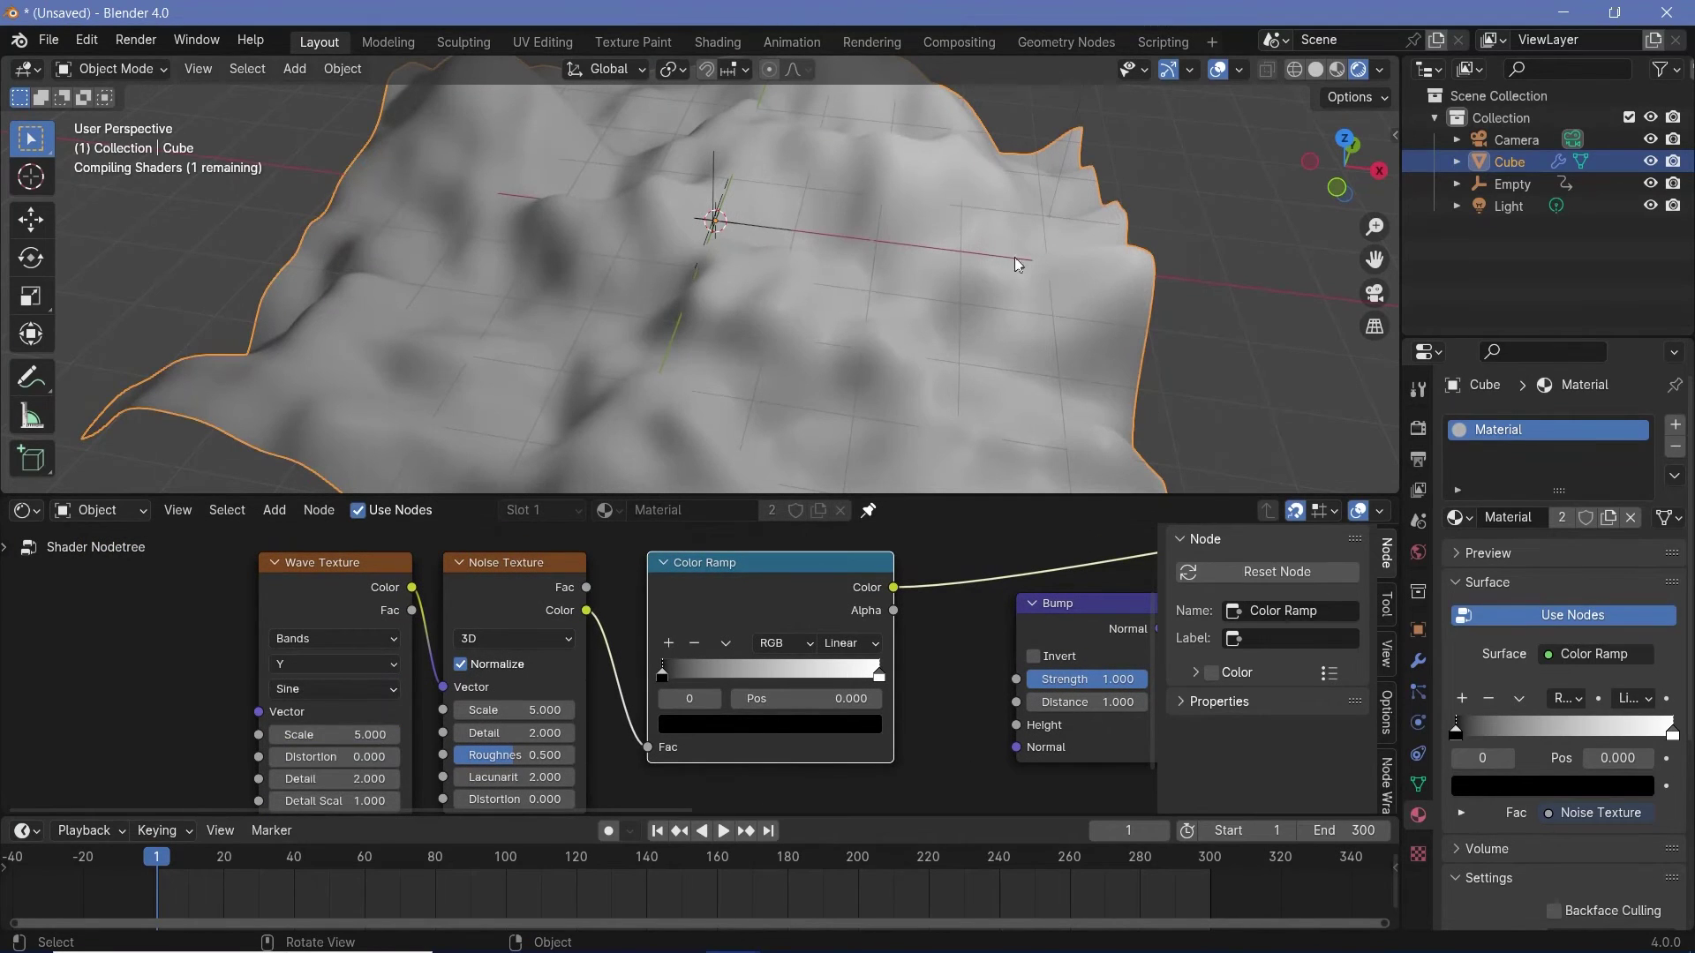
pyautogui.scroll(4, 992, 272)
pyautogui.moveTo(866, 346); pyautogui.dragTo(548, 348, button='middle')
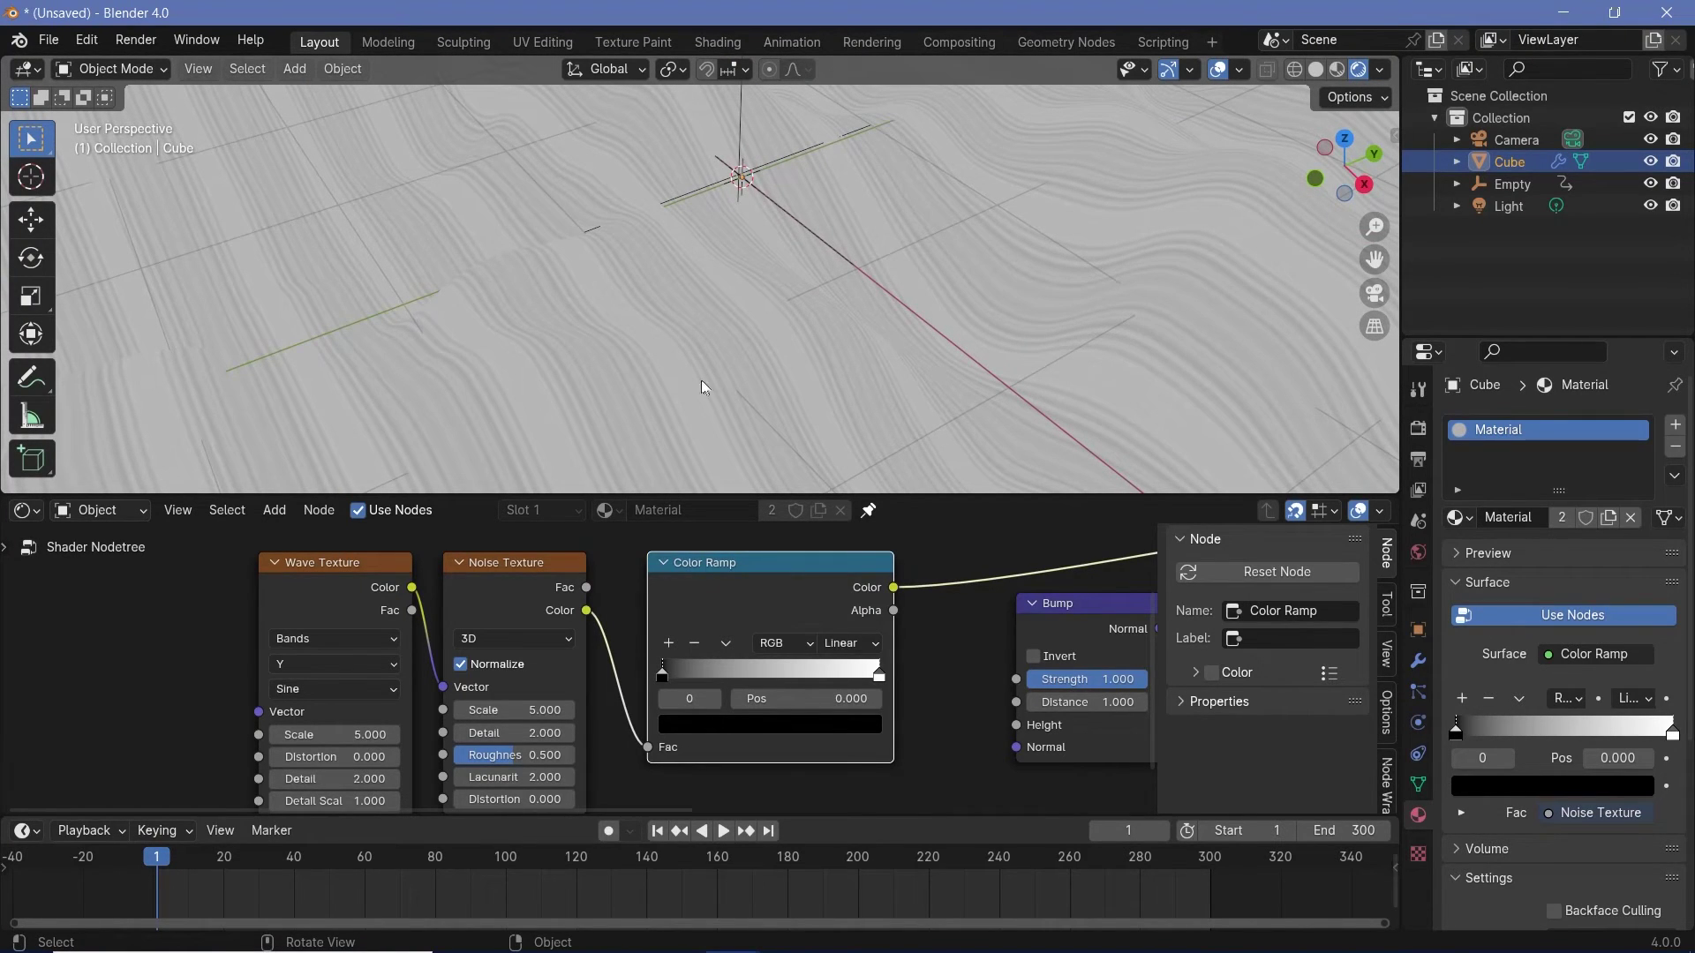
# Reduce the Wave Texture's Scale to 0.4.
pyautogui.moveTo(367, 733); pyautogui.dragTo(265, 732)
pyautogui.scroll(-4, 755, 334)
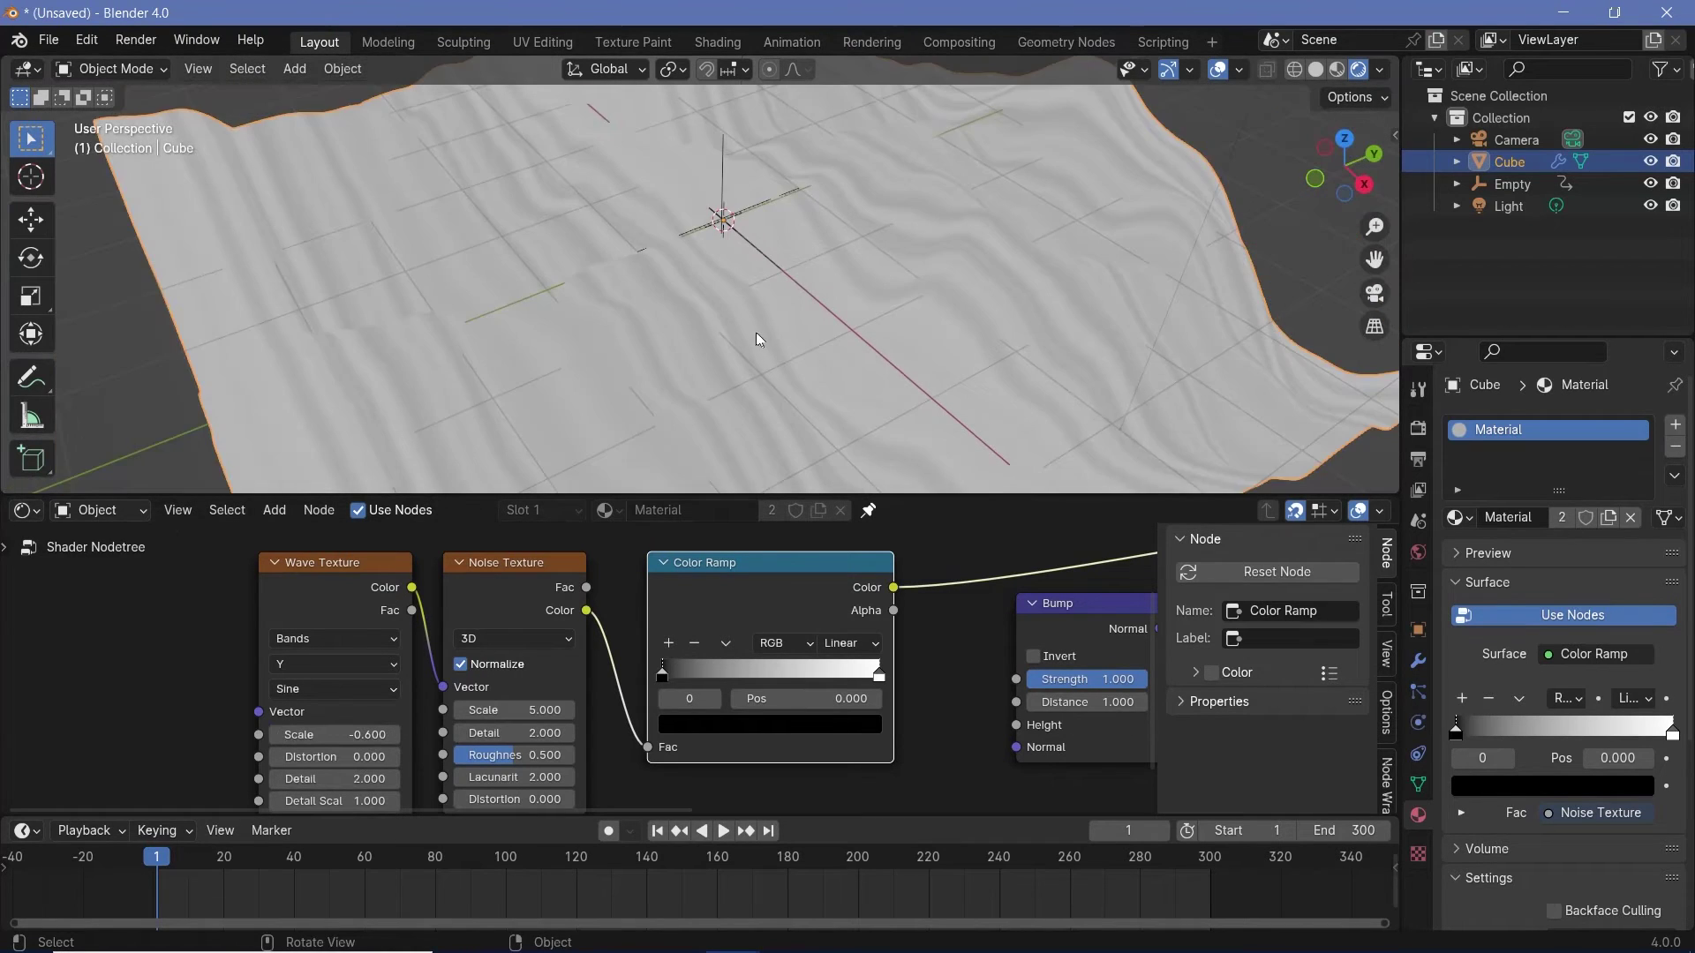
pyautogui.keyDown('shift'); pyautogui.moveTo(367, 734); pyautogui.dragTo(432, 734); pyautogui.keyUp('shift')
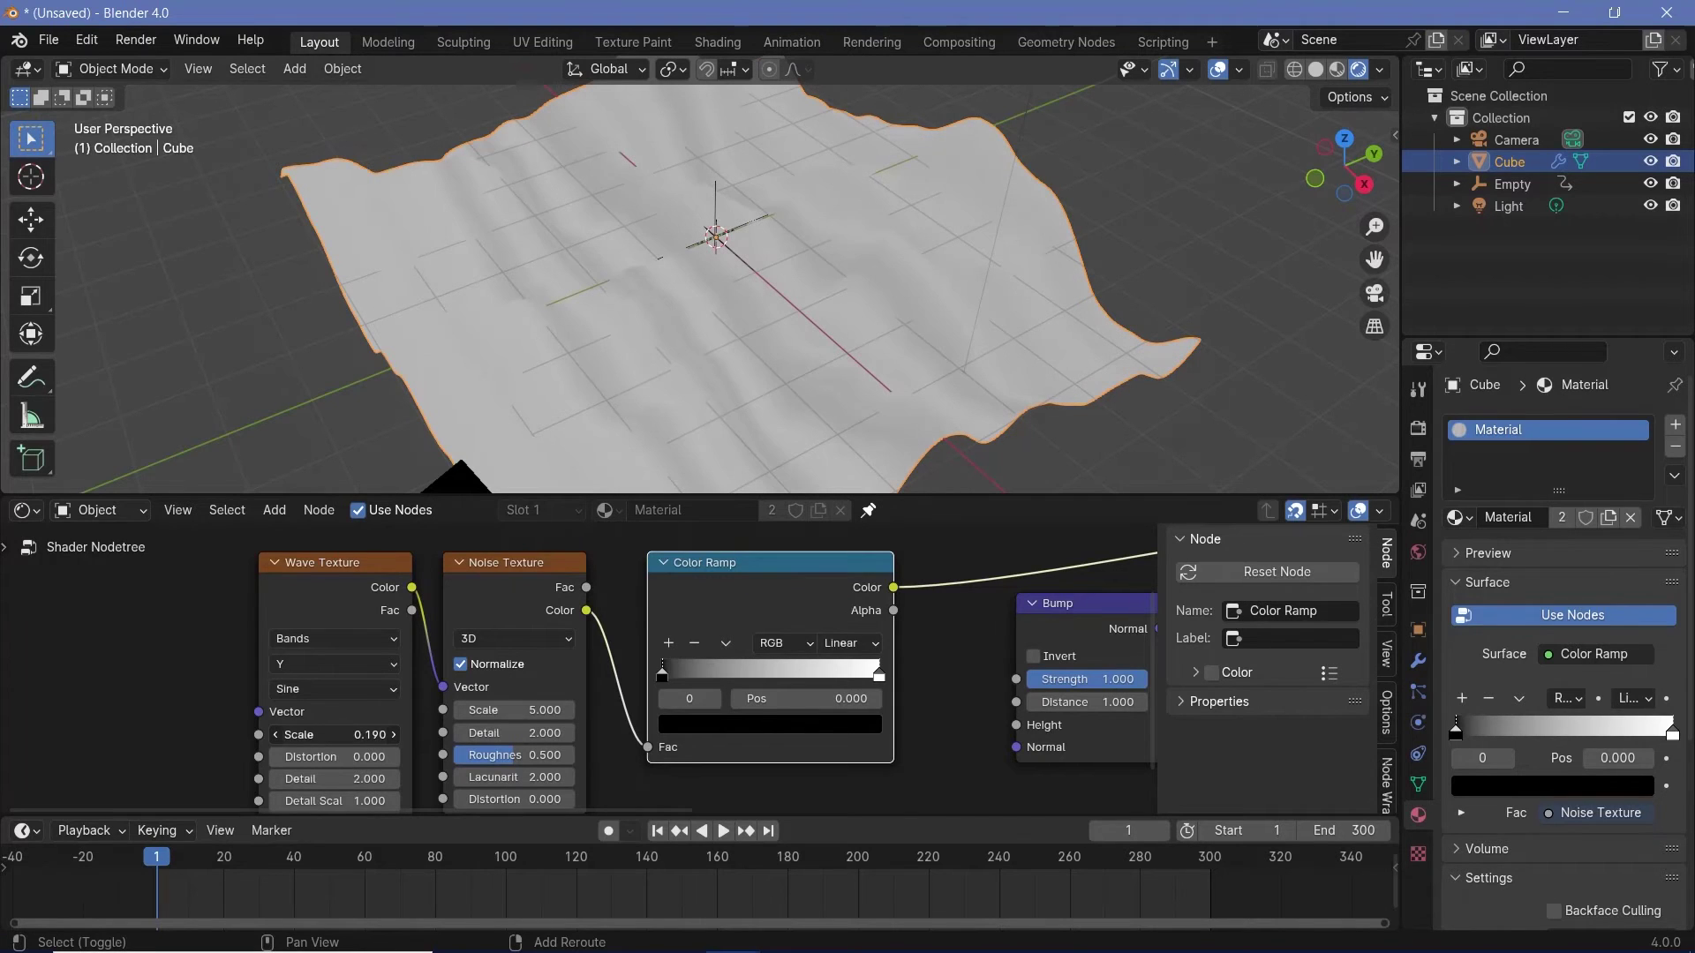
pyautogui.click(359, 735)
pyautogui.write('0.4')
pyautogui.press('Return')
pyautogui.scroll(2, 568, 563)
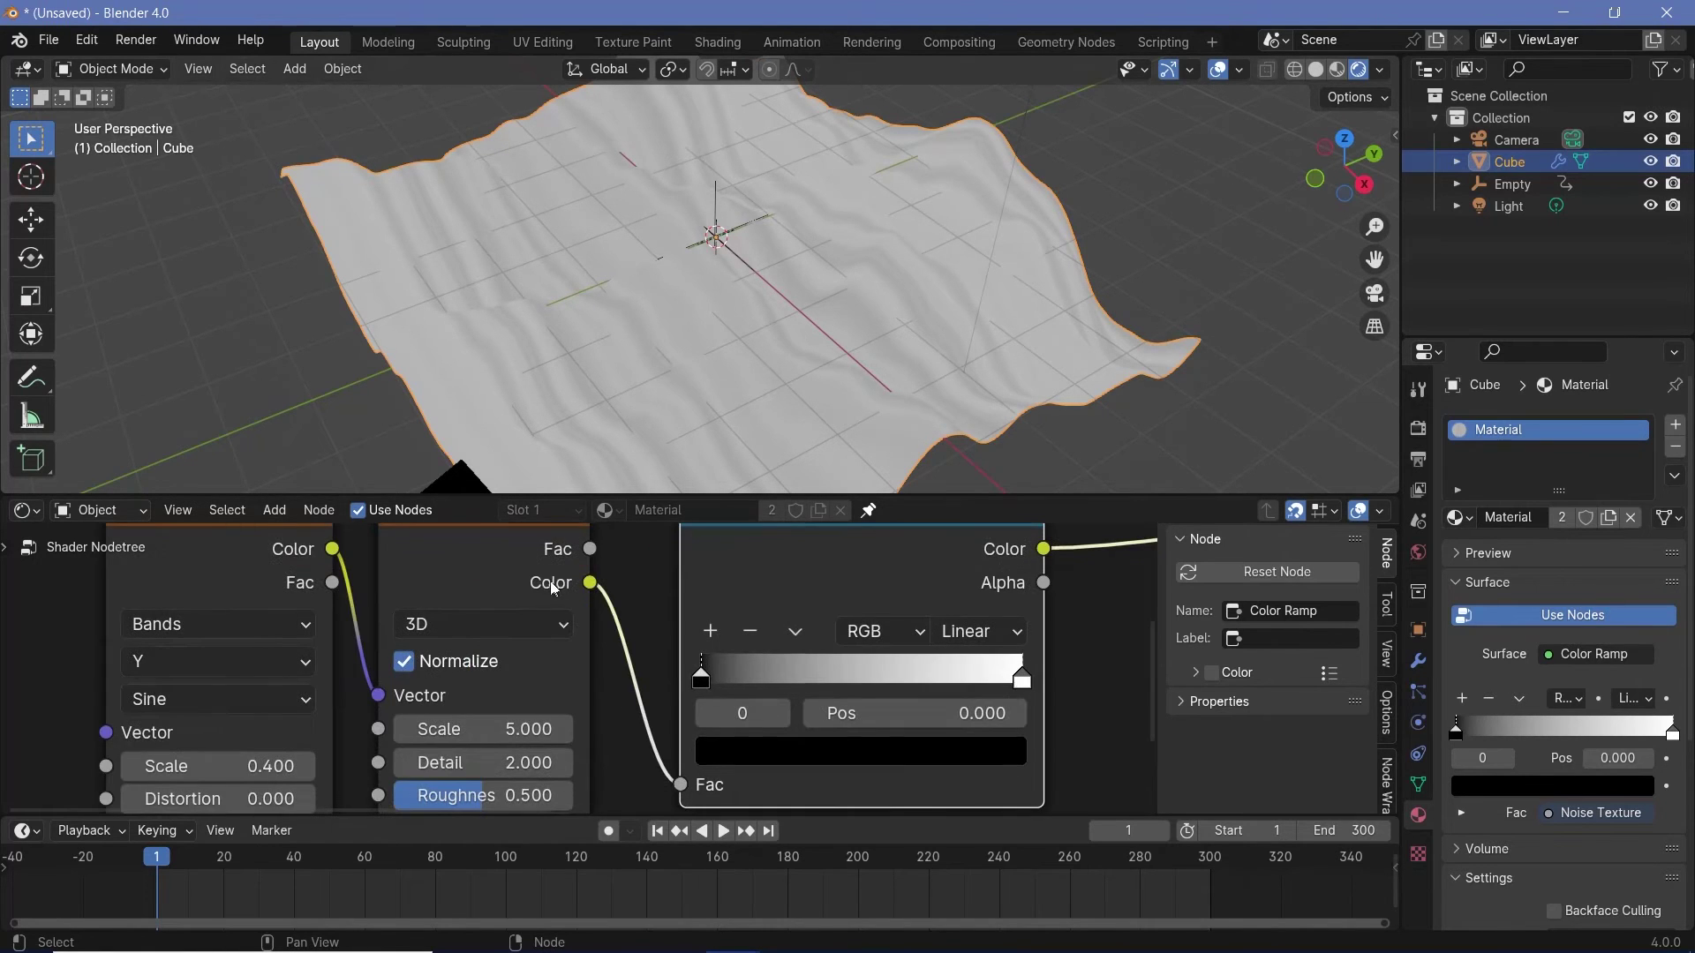
# Raise the Noise Texture's Scale to 23.6 and check the finer stripes on the terrain.
pyautogui.click(490, 579)
pyautogui.scroll(1, 565, 717)
pyautogui.moveTo(547, 679); pyautogui.dragTo(634, 679)
pyautogui.scroll(4, 505, 425)
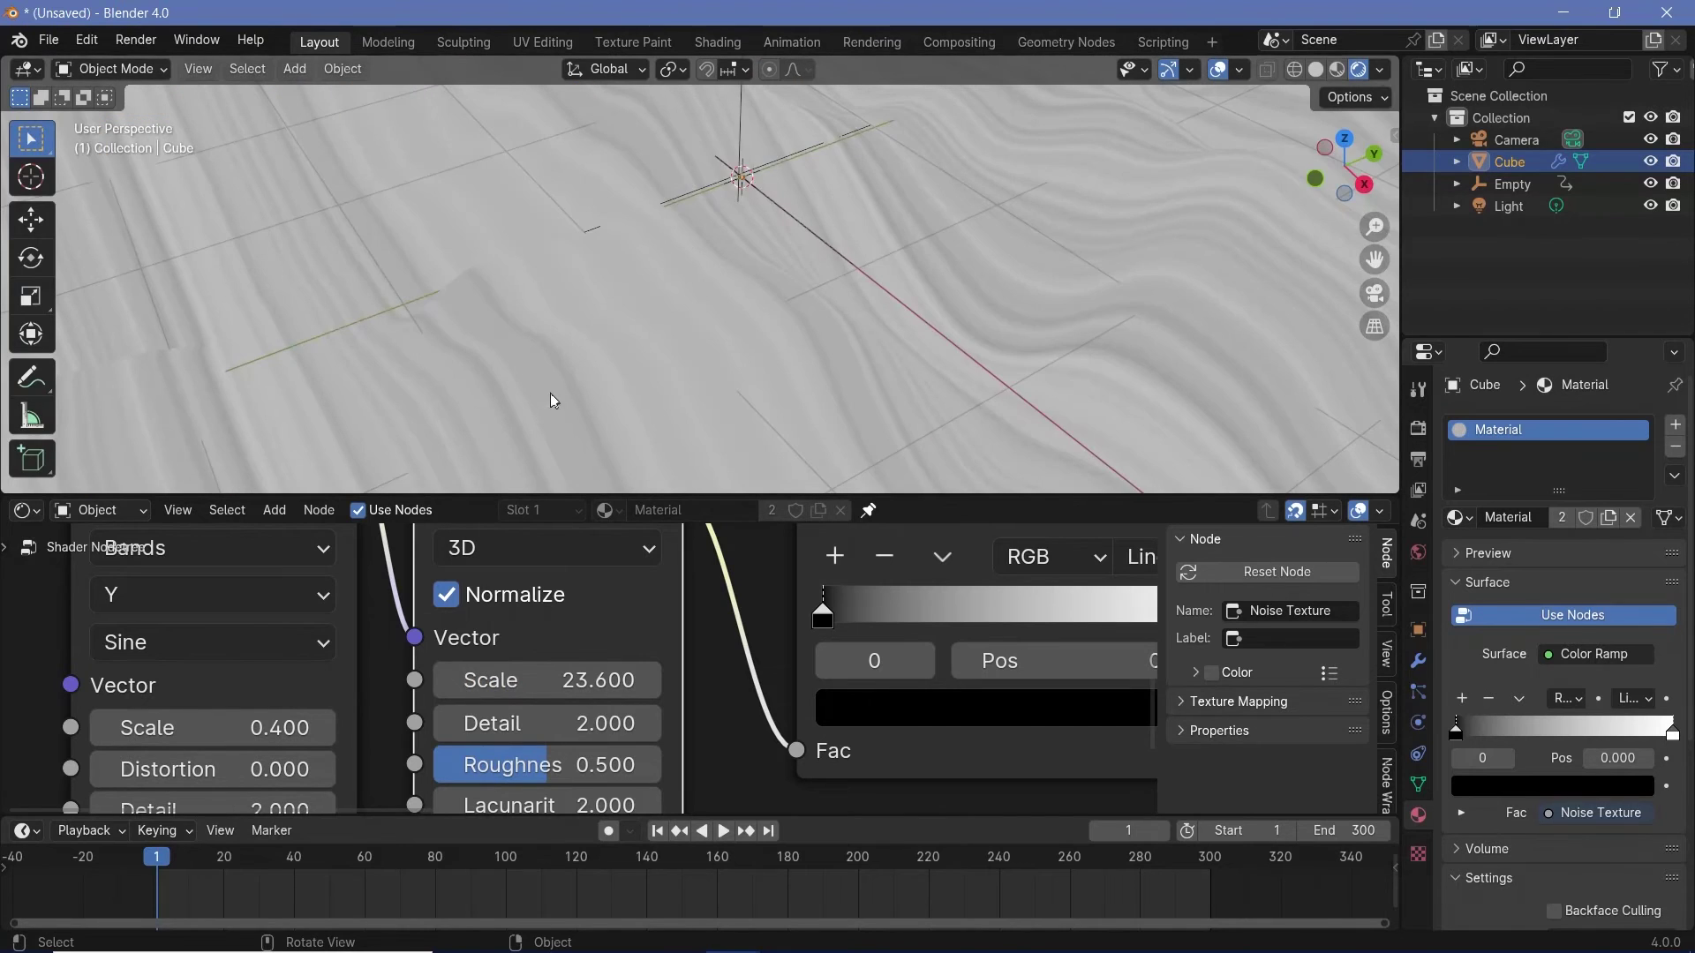
pyautogui.scroll(-4, 552, 401)
# Increase the Color Ramp's contrast by moving the black stop to 0.287 and the white stop inward to about three quarters.
pyautogui.moveTo(784, 542); pyautogui.dragTo(541, 577, button='middle')
pyautogui.moveTo(579, 649); pyautogui.dragTo(655, 660)
pyautogui.moveTo(968, 664); pyautogui.dragTo(863, 664)
pyautogui.moveTo(644, 658); pyautogui.dragTo(697, 664)
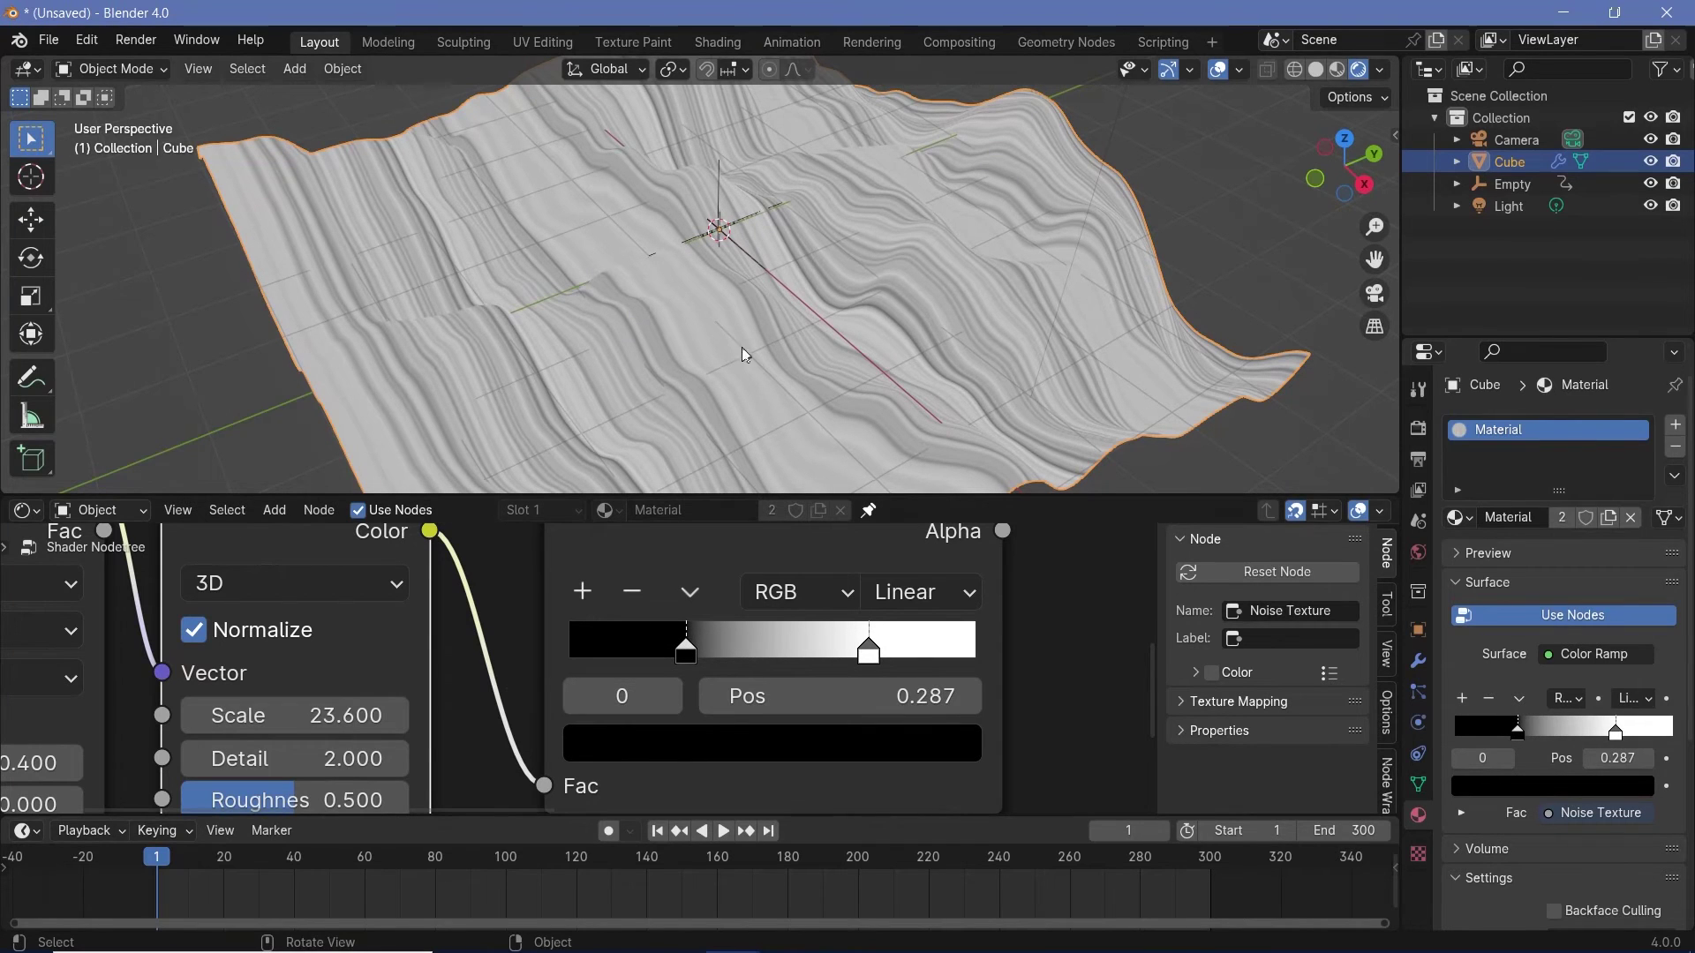
# Connect the Color Ramp's Color to the Bump node's Height and restore the Principled BSDF as the surface shader.
pyautogui.scroll(-3, 888, 628)
pyautogui.moveTo(563, 607); pyautogui.dragTo(732, 652)
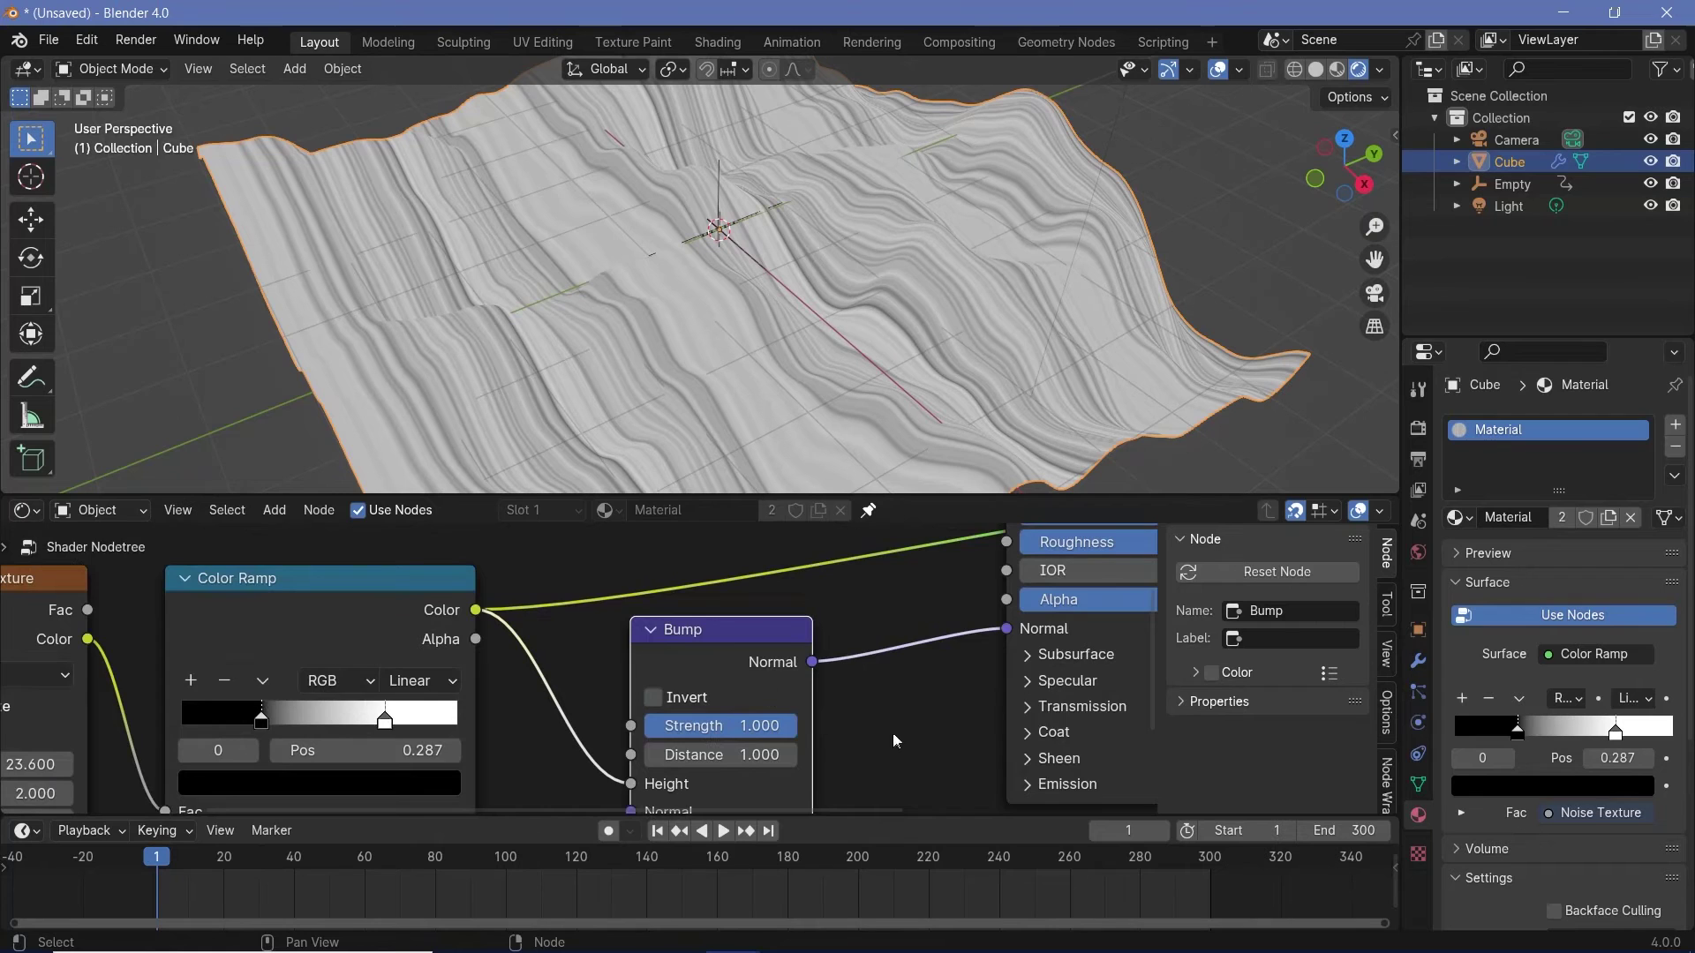
pyautogui.moveTo(1101, 711); pyautogui.dragTo(914, 711, button='middle')
pyautogui.click(988, 709)
pyautogui.click(1059, 707)
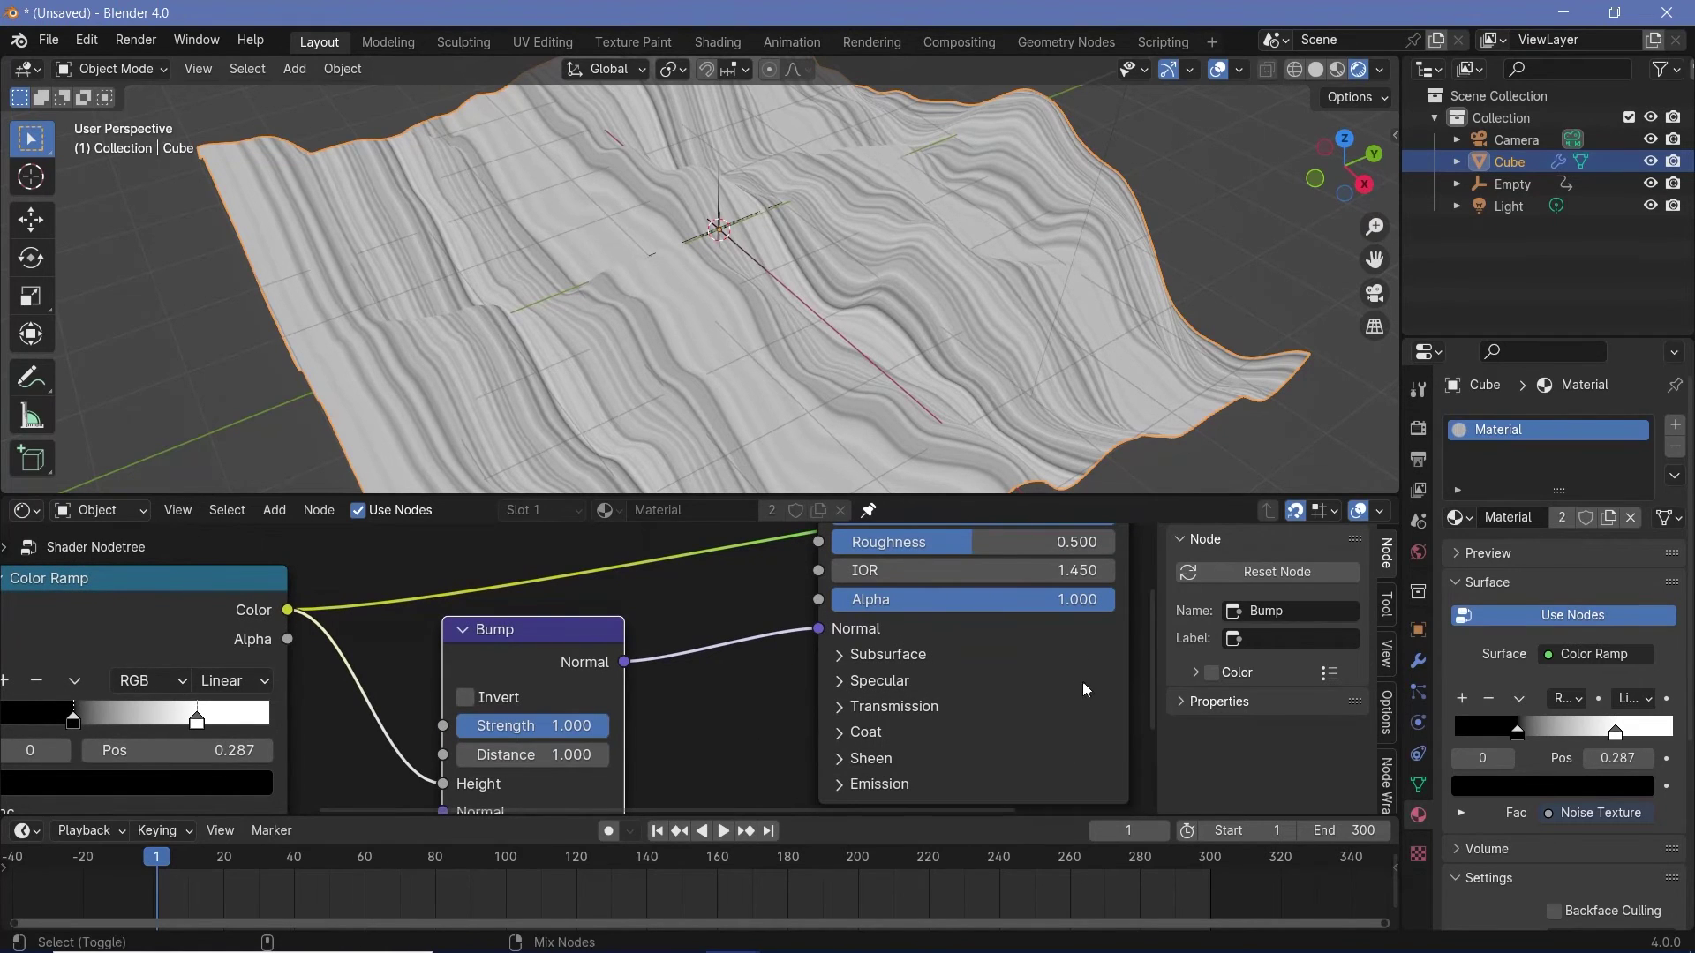
pyautogui.click(1079, 681)
pyautogui.click(866, 683)
pyautogui.scroll(-4, 866, 683)
pyautogui.moveTo(866, 683); pyautogui.dragTo(816, 696, button='middle')
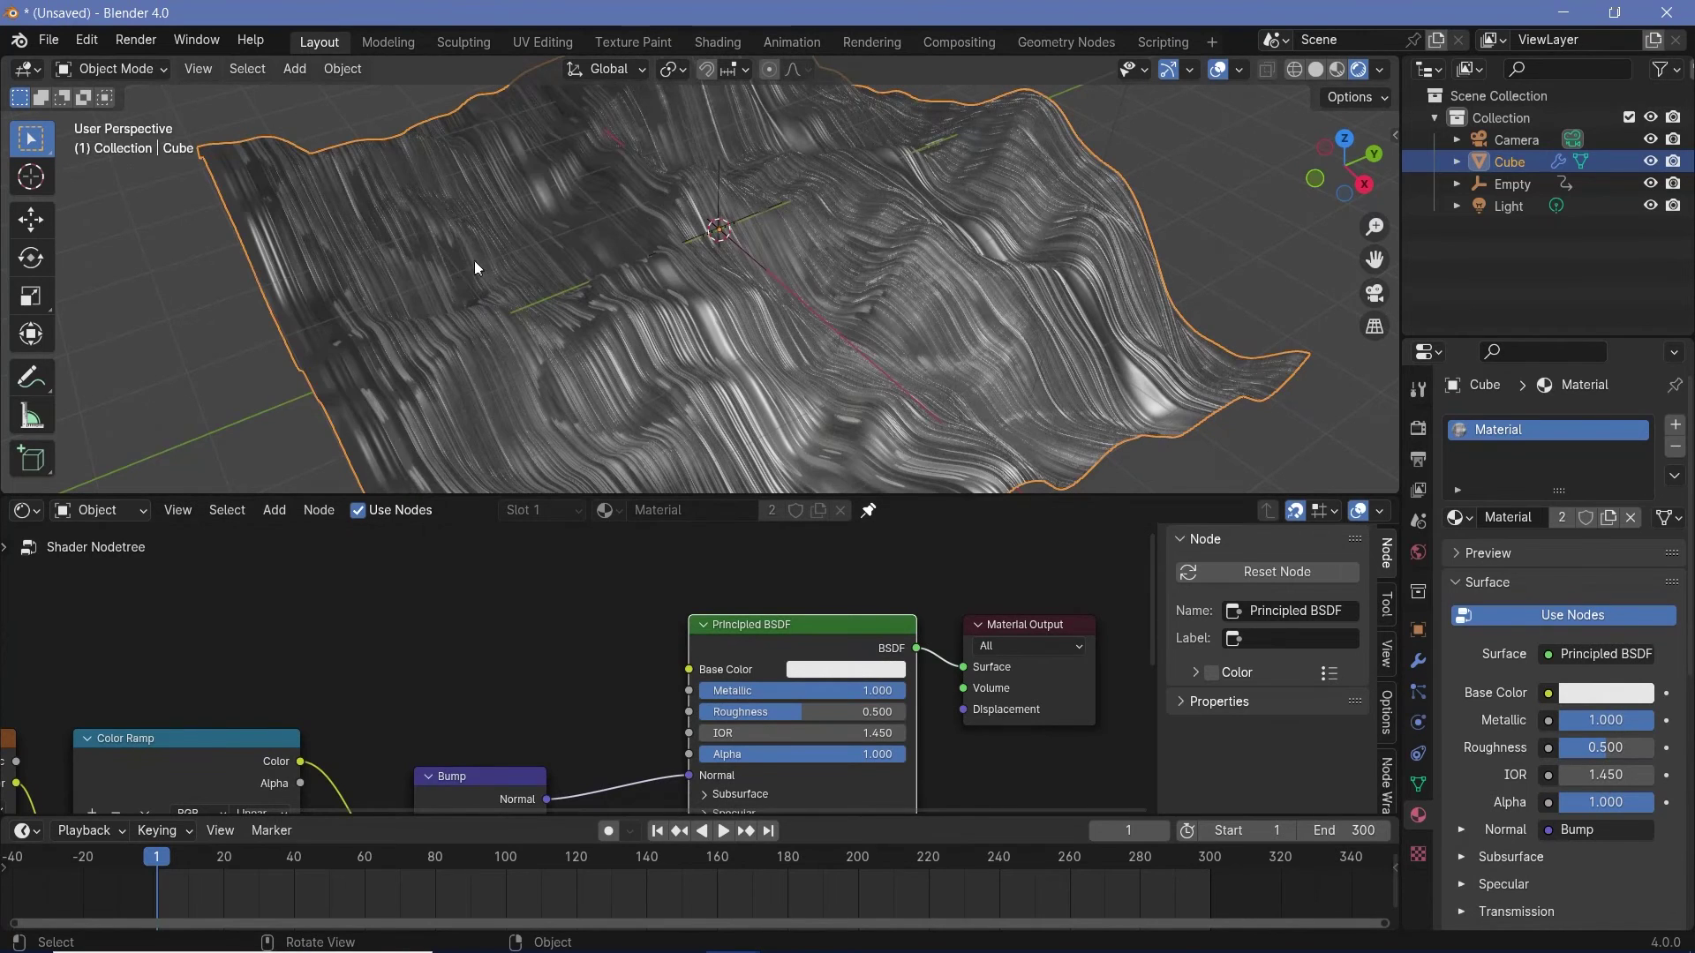
# Set the Bump node's Strength to 0.2 and inspect the striped terrain from a lower angle.
pyautogui.scroll(4, 649, 629)
pyautogui.click(577, 662)
pyautogui.write('0.2')
pyautogui.press('Return')
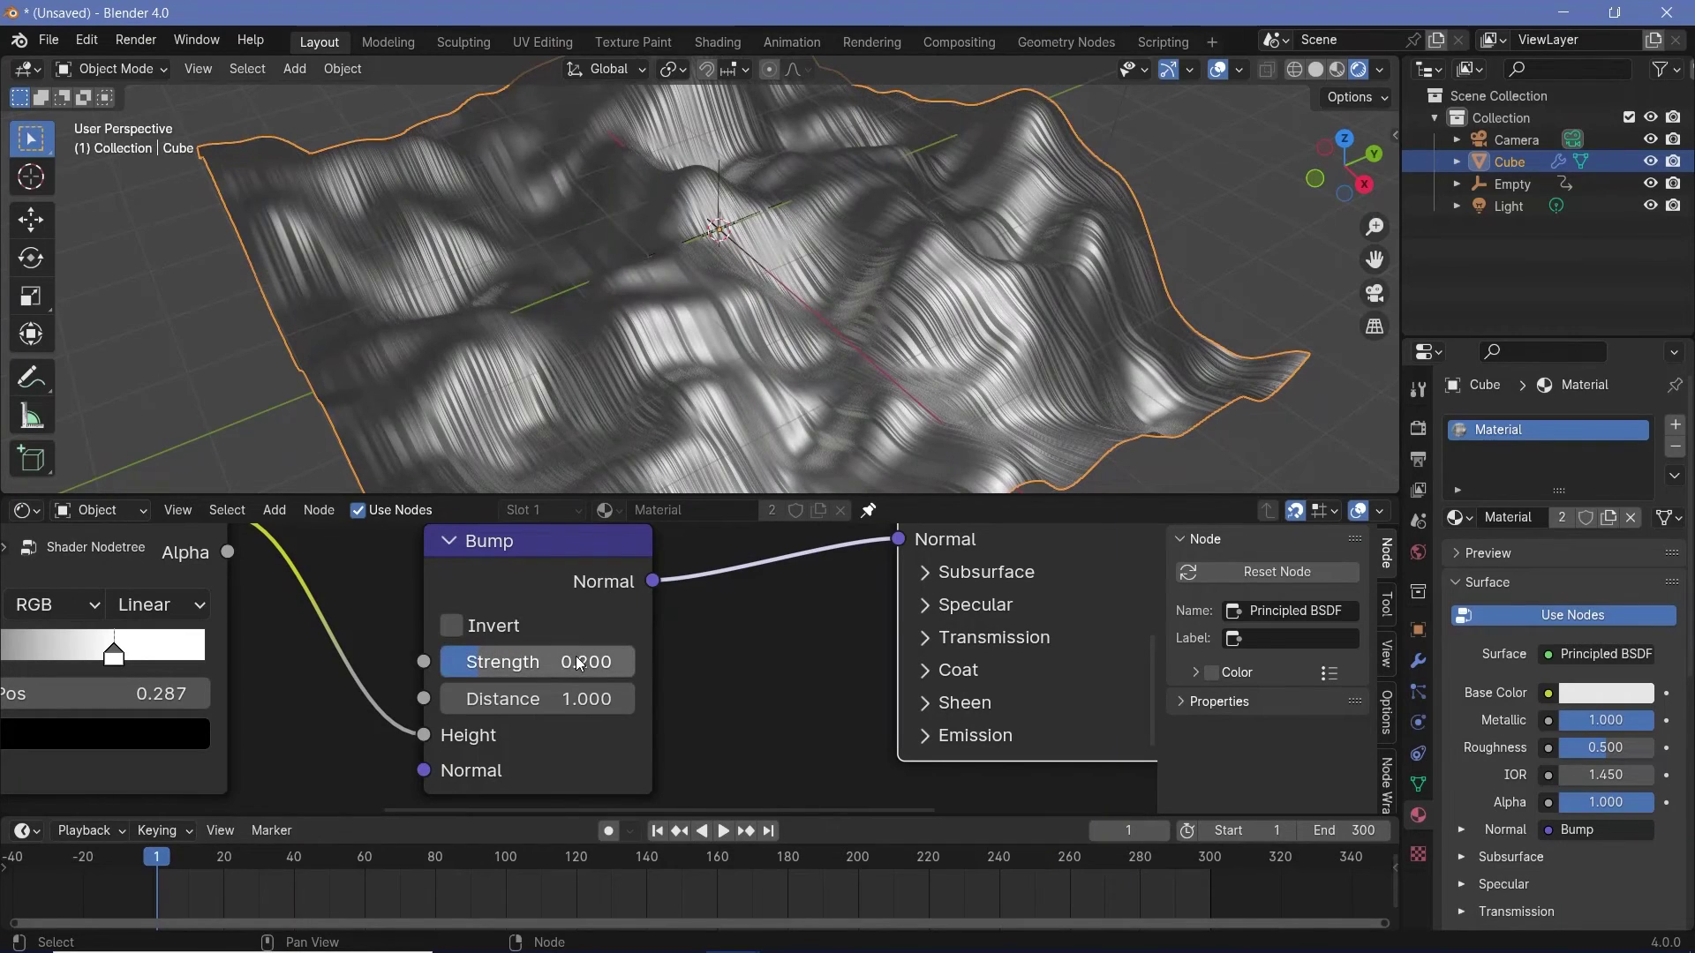
pyautogui.moveTo(622, 388); pyautogui.dragTo(815, 418, button='middle')
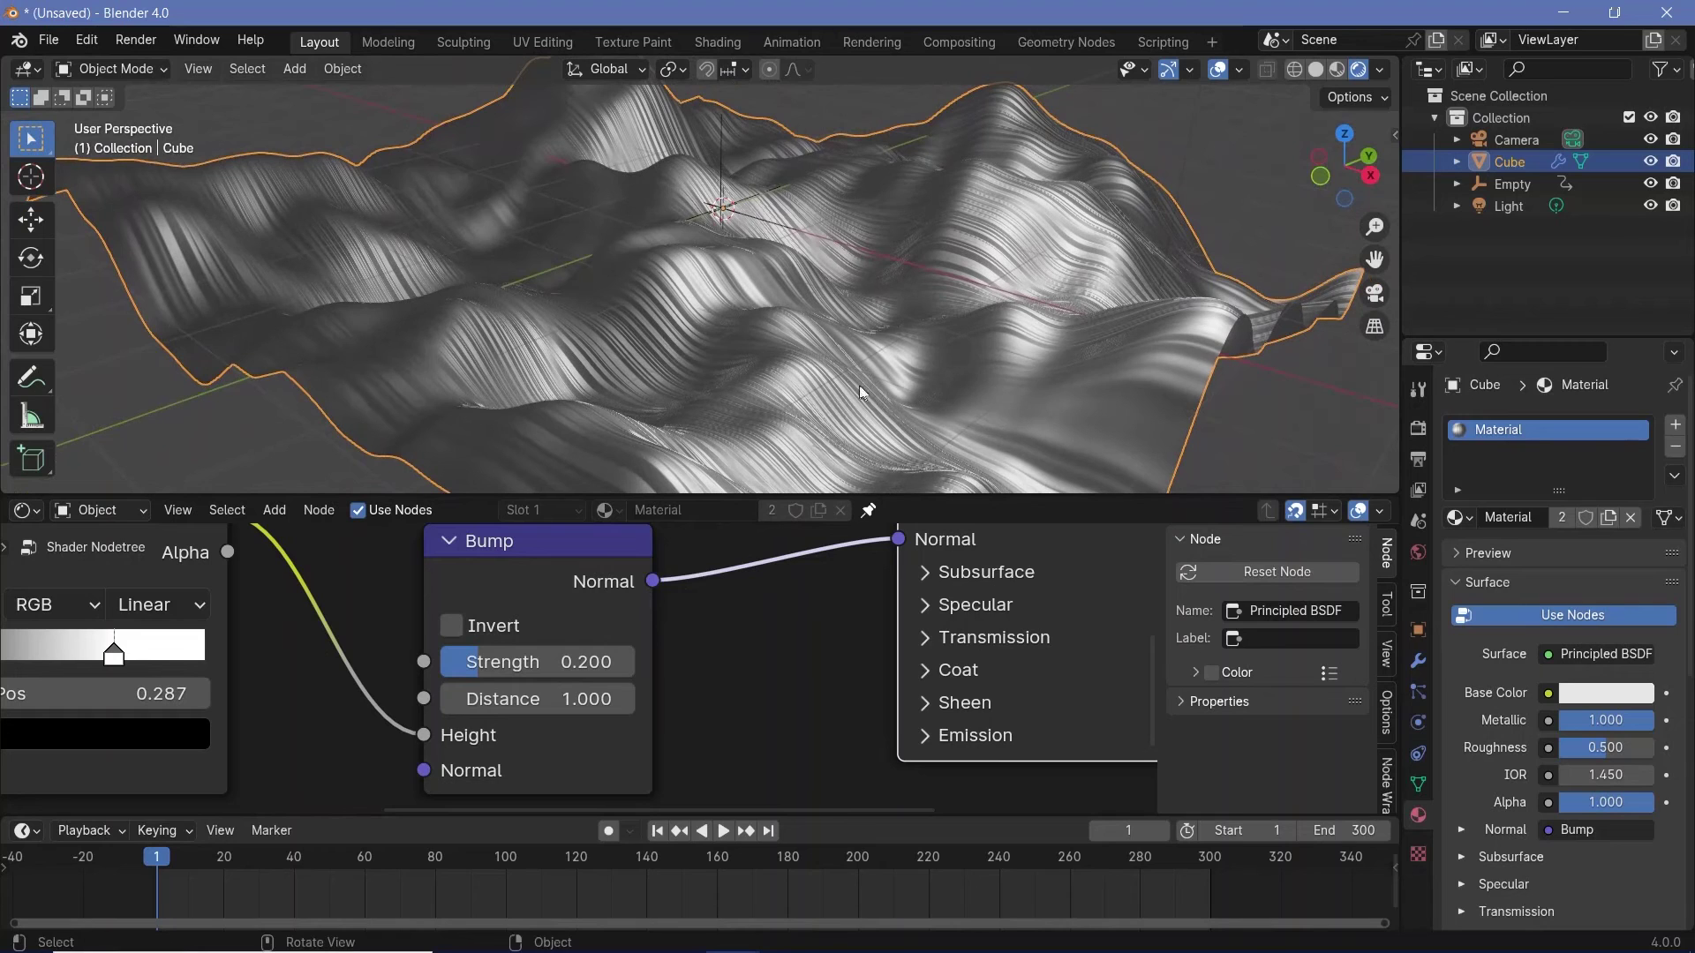
# Switch the 3D viewport to the scene camera's view of the terrain.
pyautogui.scroll(-6, 718, 649)
pyautogui.moveTo(719, 649); pyautogui.dragTo(655, 624, button='middle')
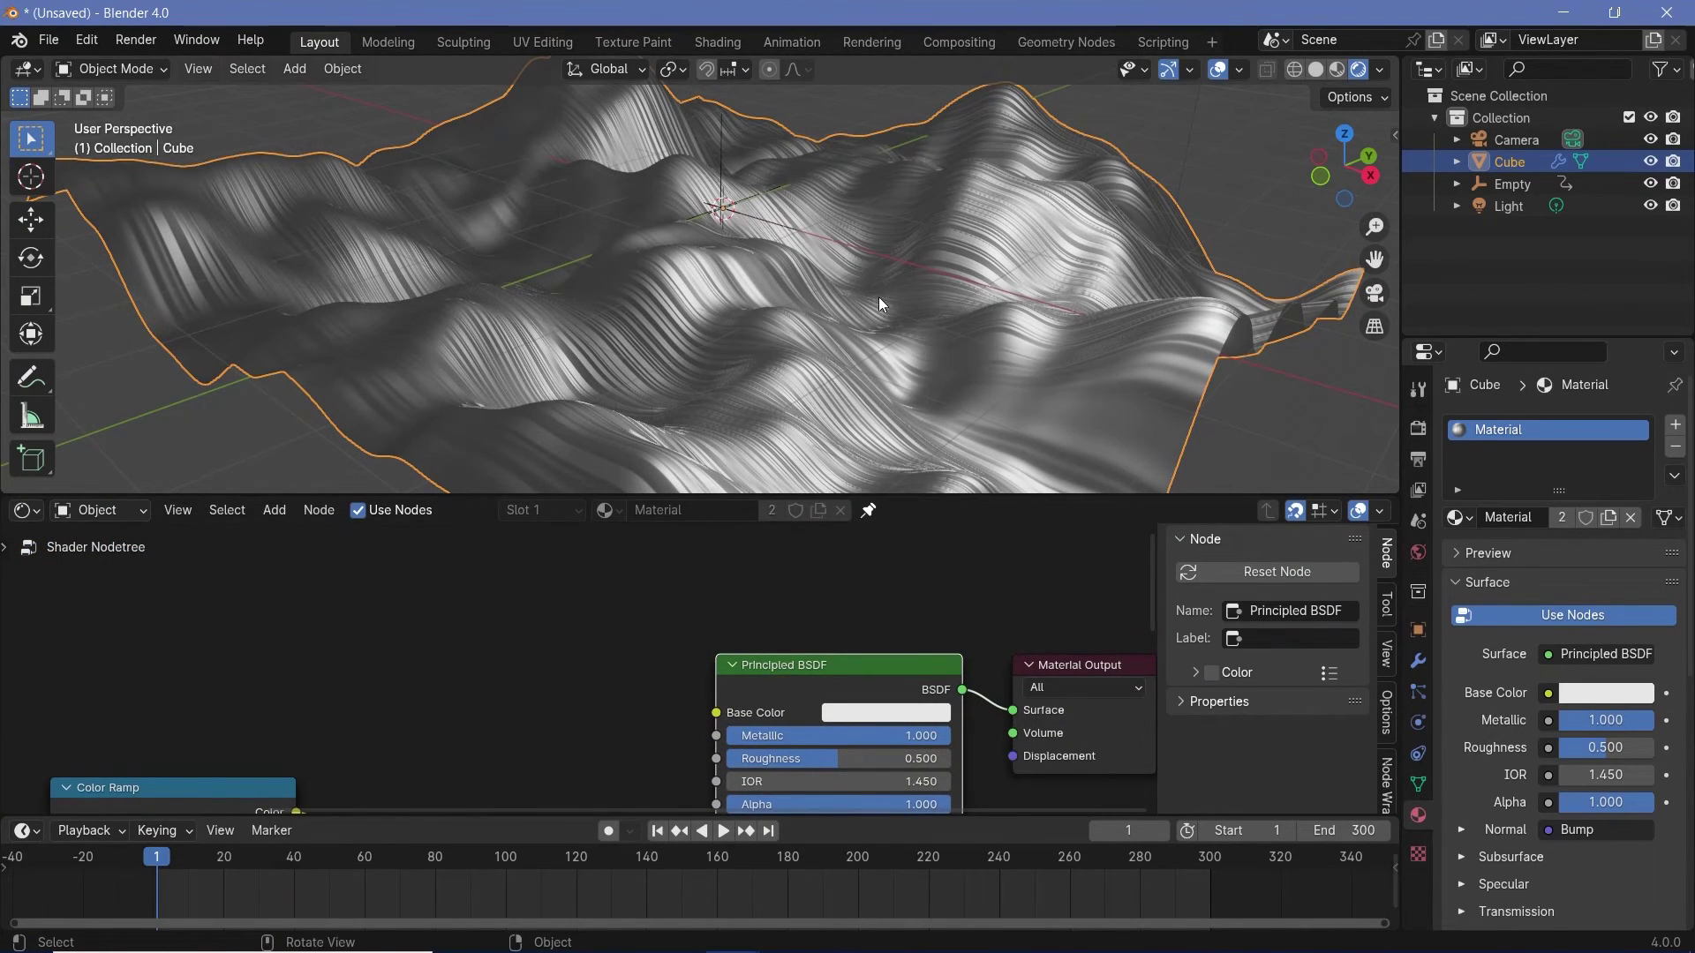
pyautogui.scroll(-3, 877, 296)
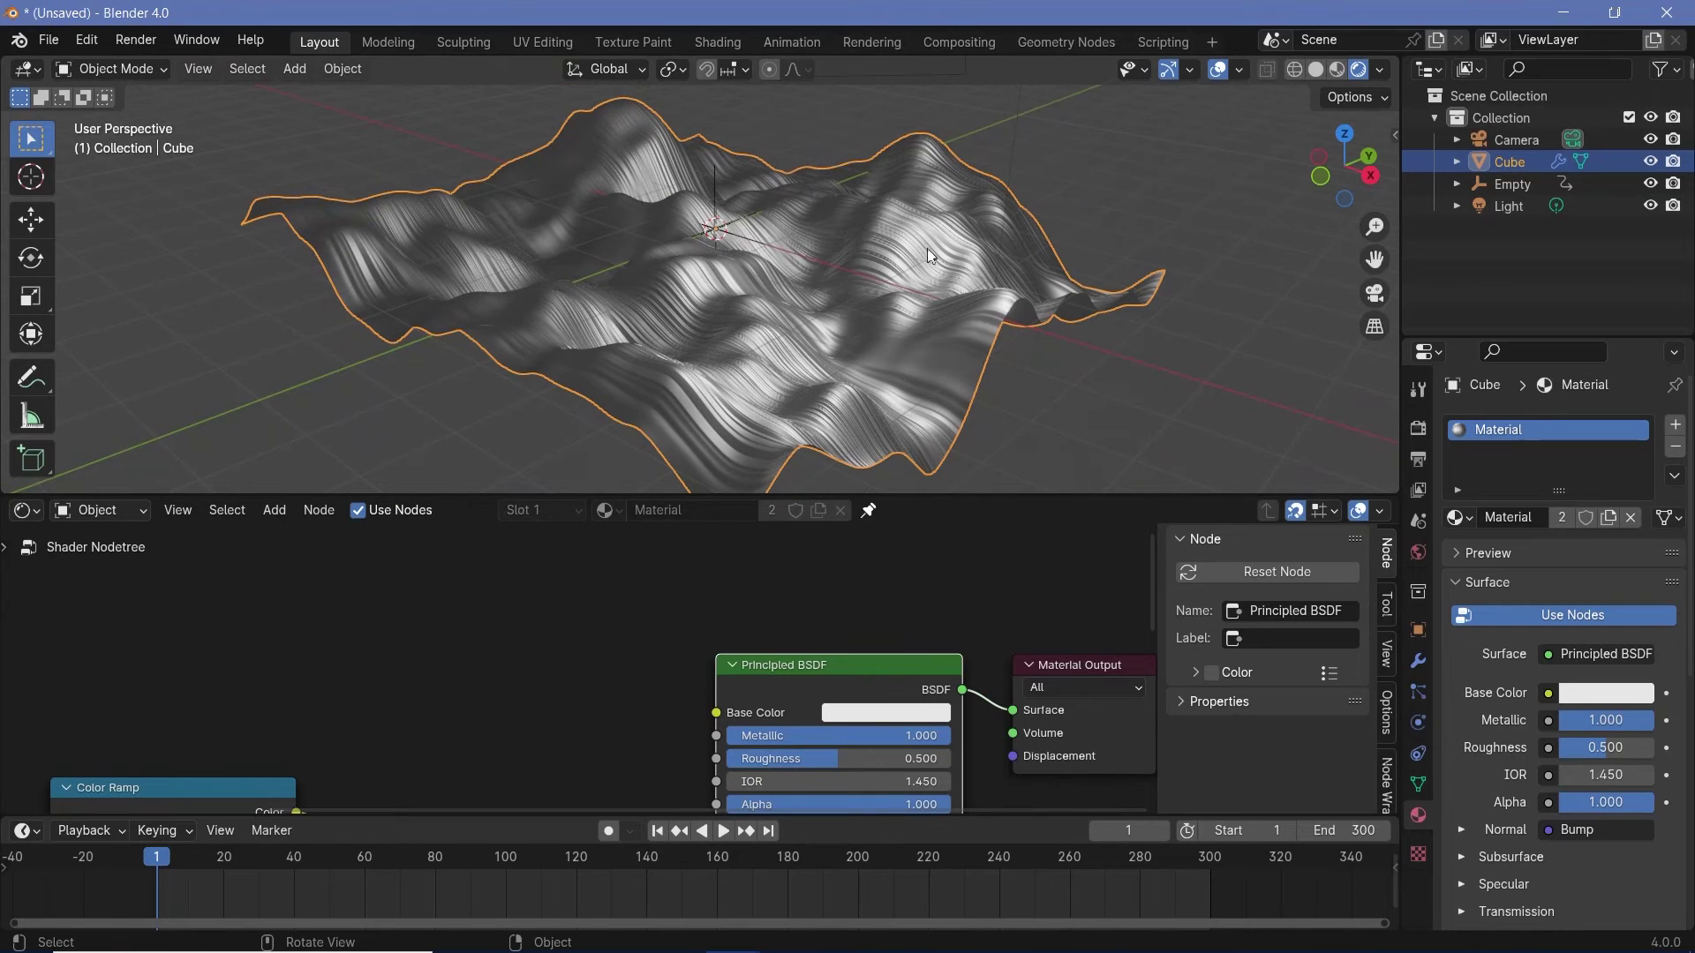
pyautogui.scroll(-3, 992, 247)
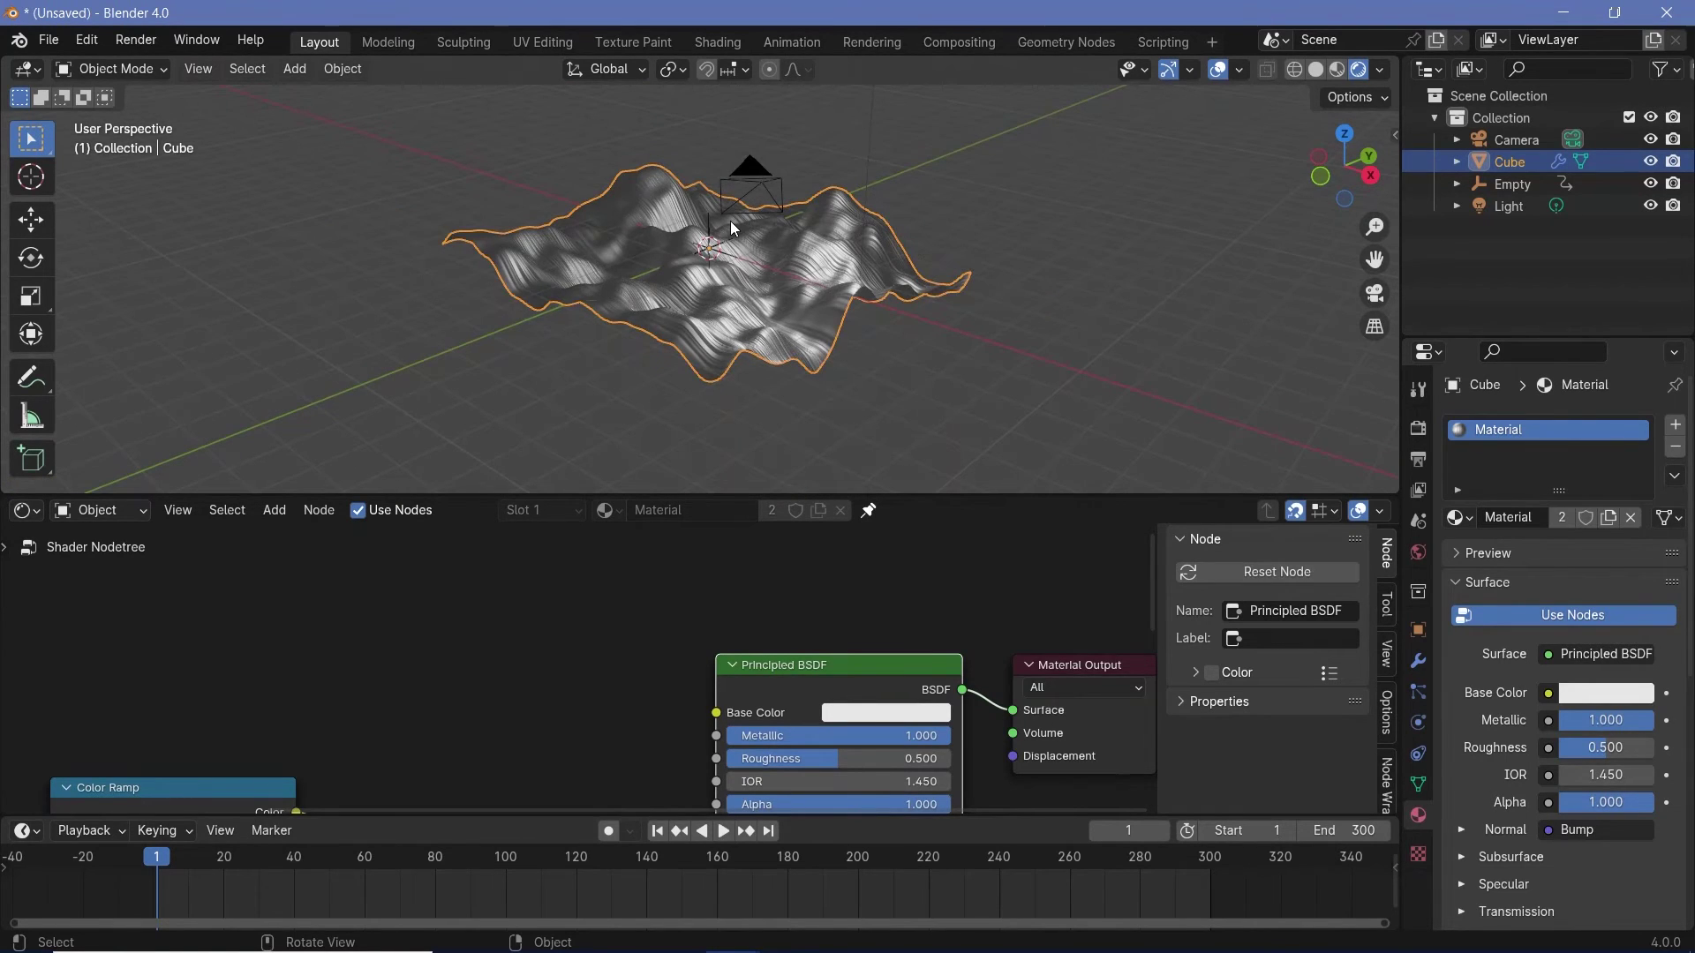
pyautogui.press('KP_0')
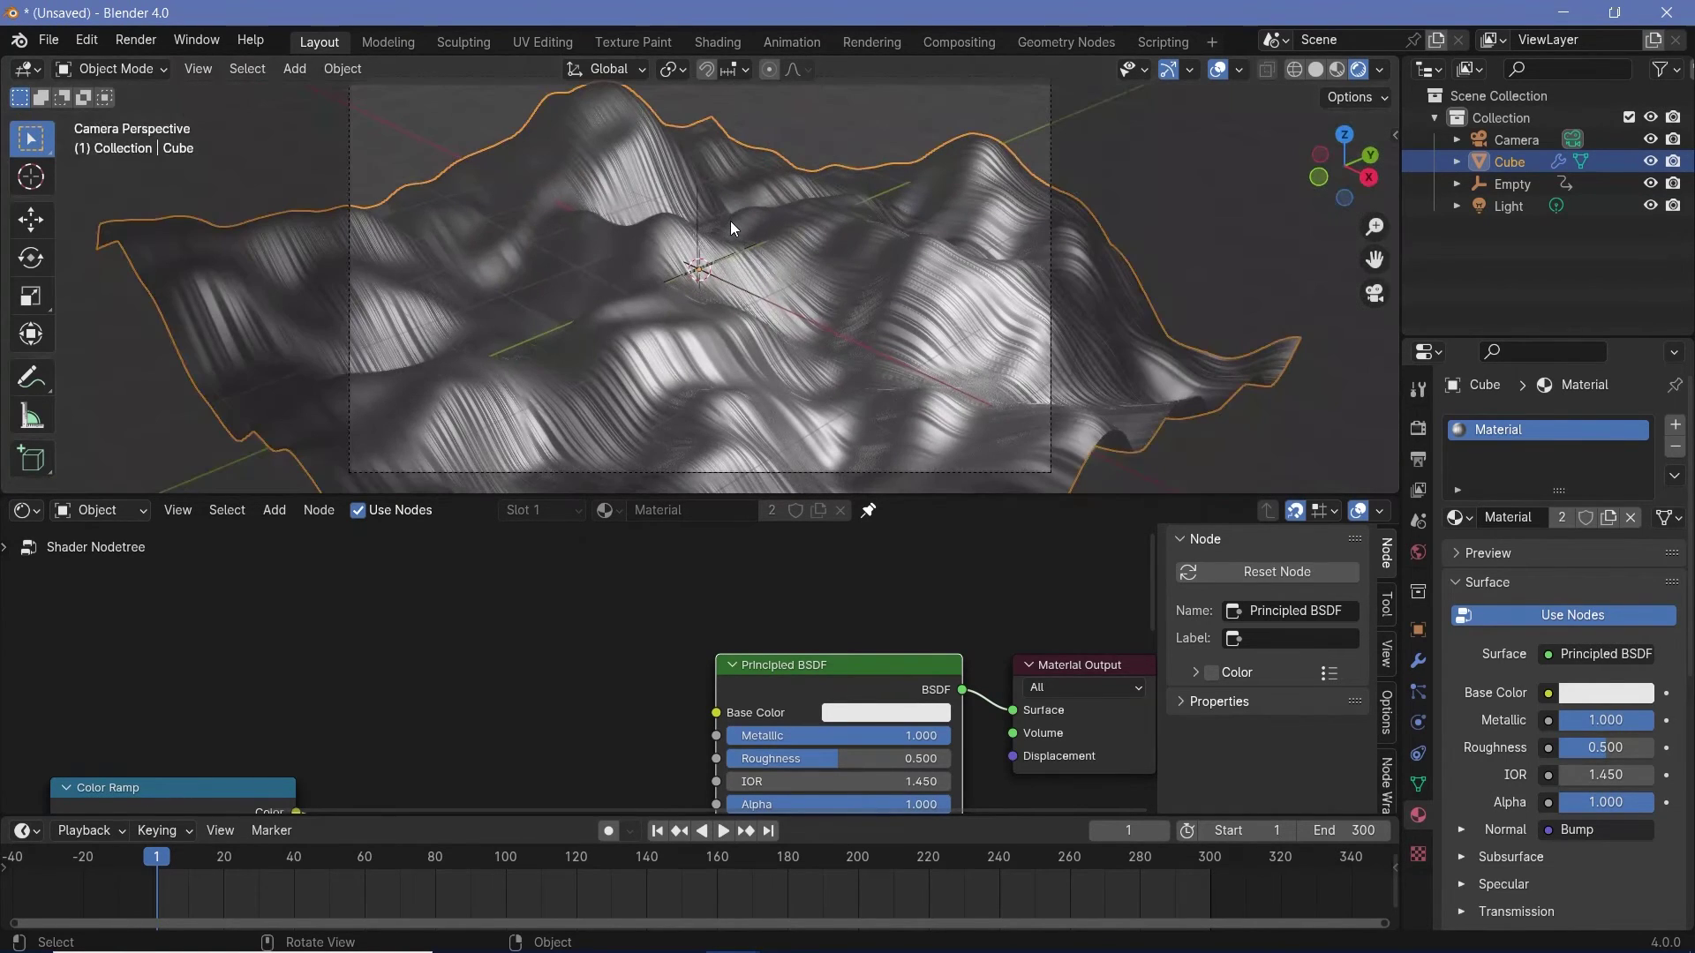
pyautogui.click(1051, 115)
pyautogui.press('g')
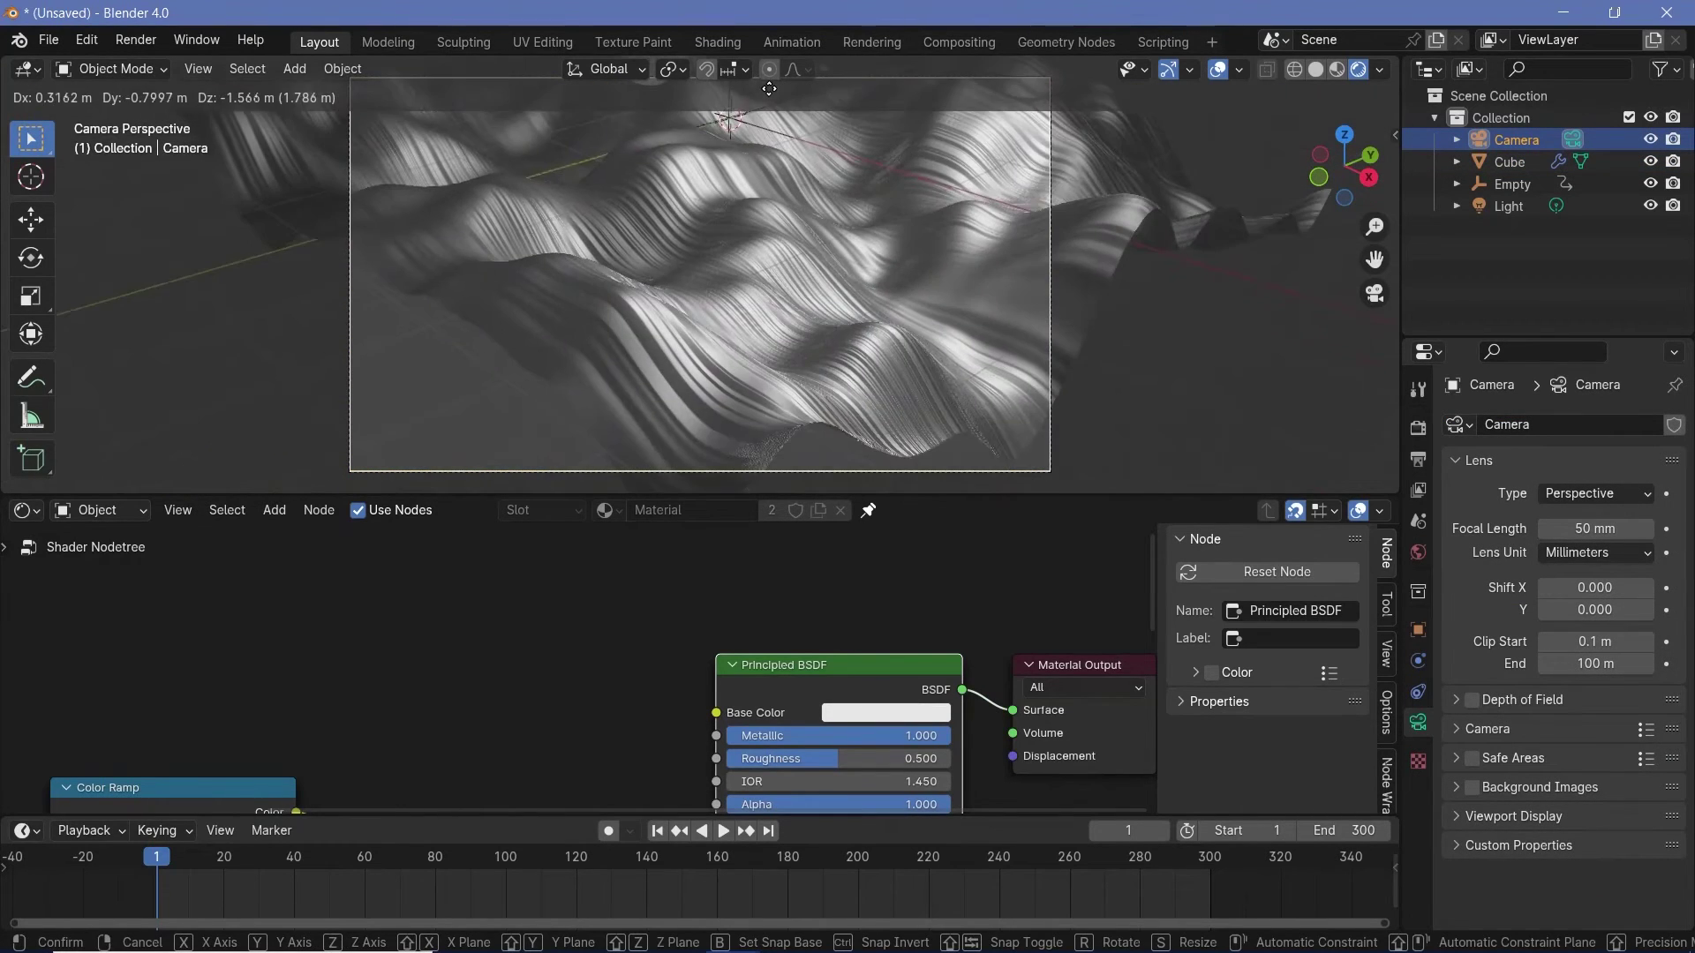
pyautogui.click(1076, 377)
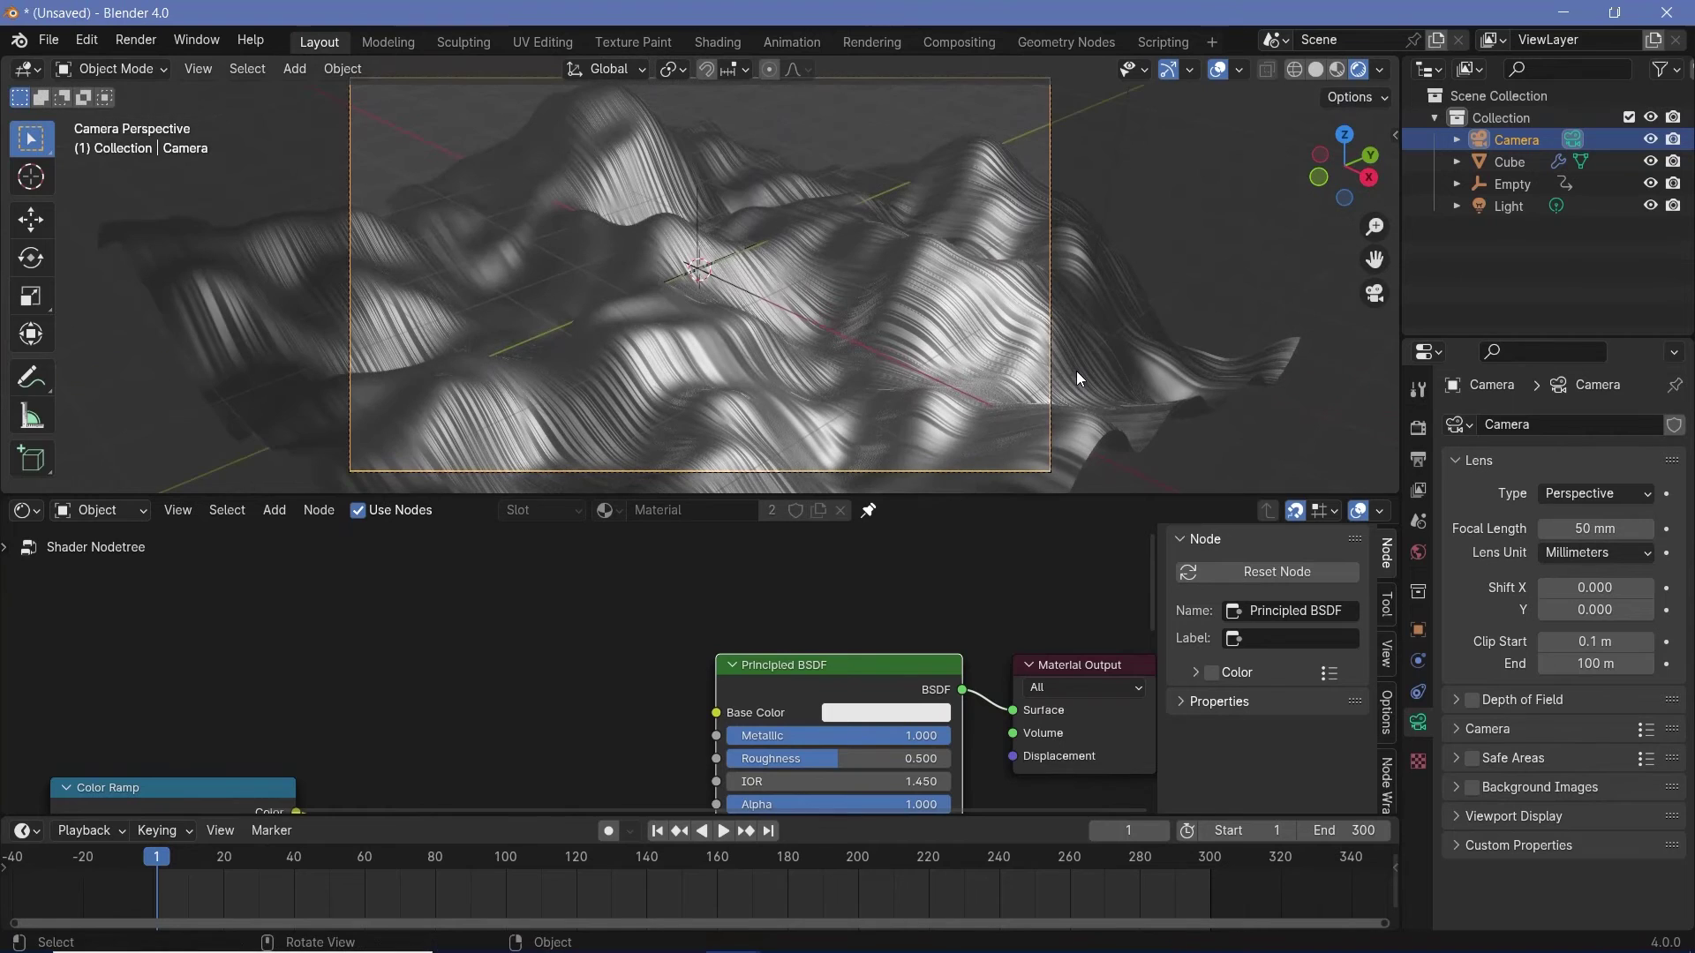
# Enable the Camera to View lock and reframe the scene camera closer on the striped terrain so it fills the frame.
pyautogui.press('n')
pyautogui.scroll(-2, 1222, 326)
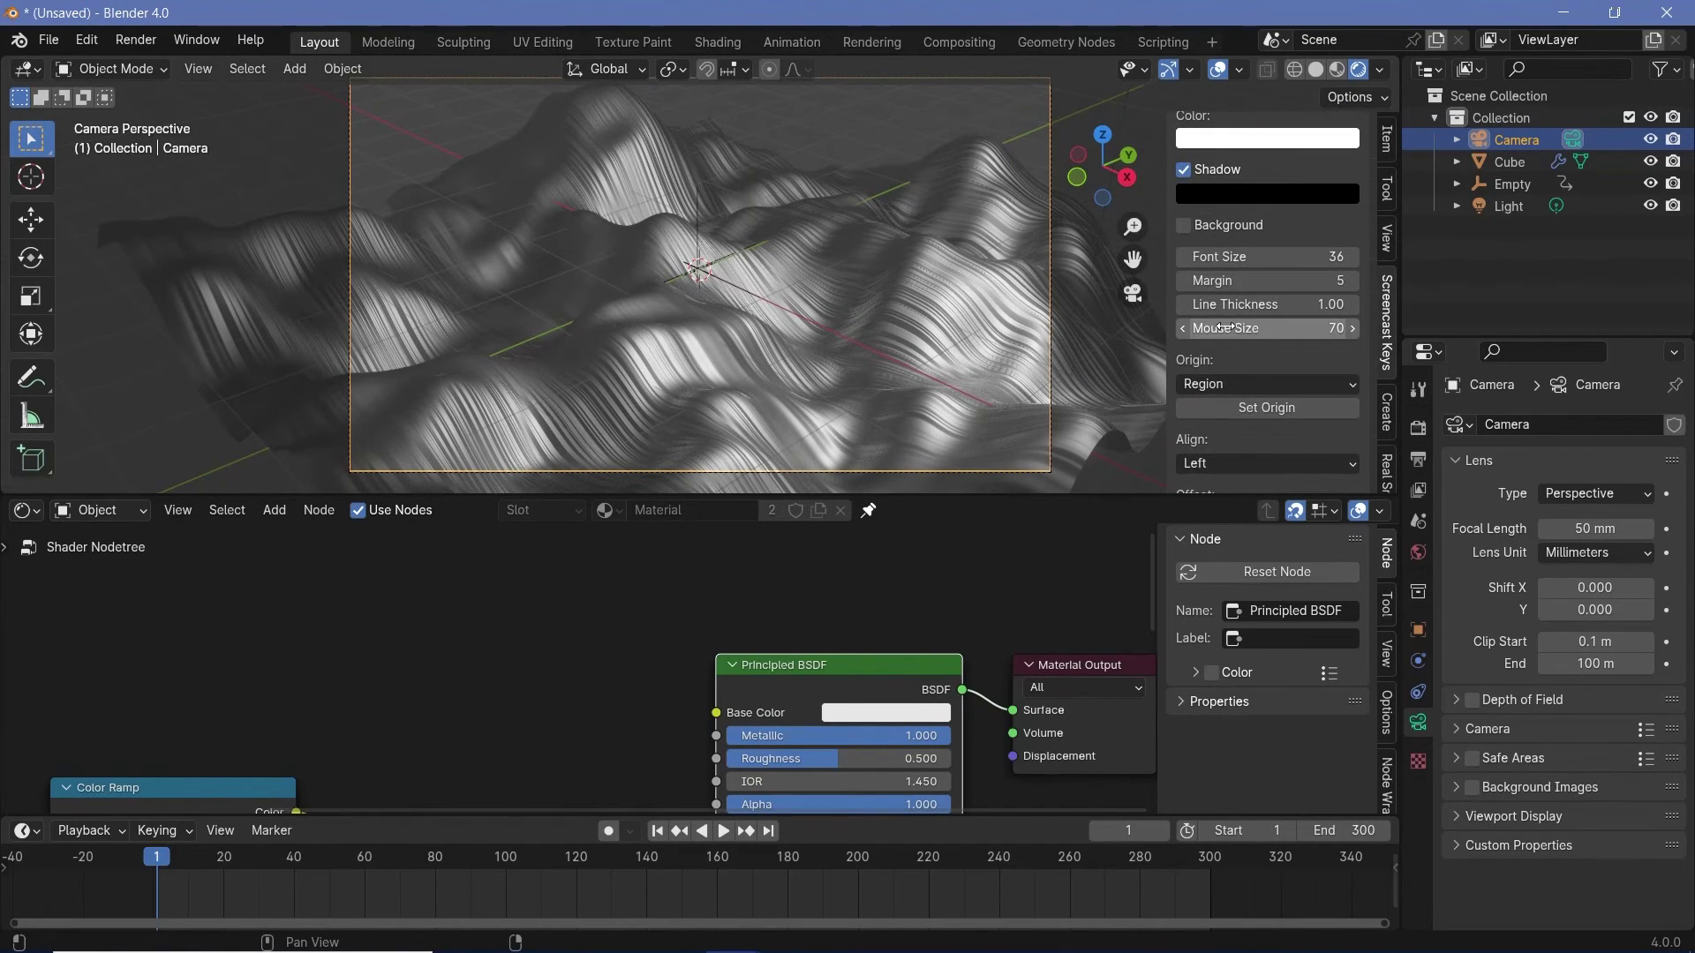
pyautogui.click(1386, 252)
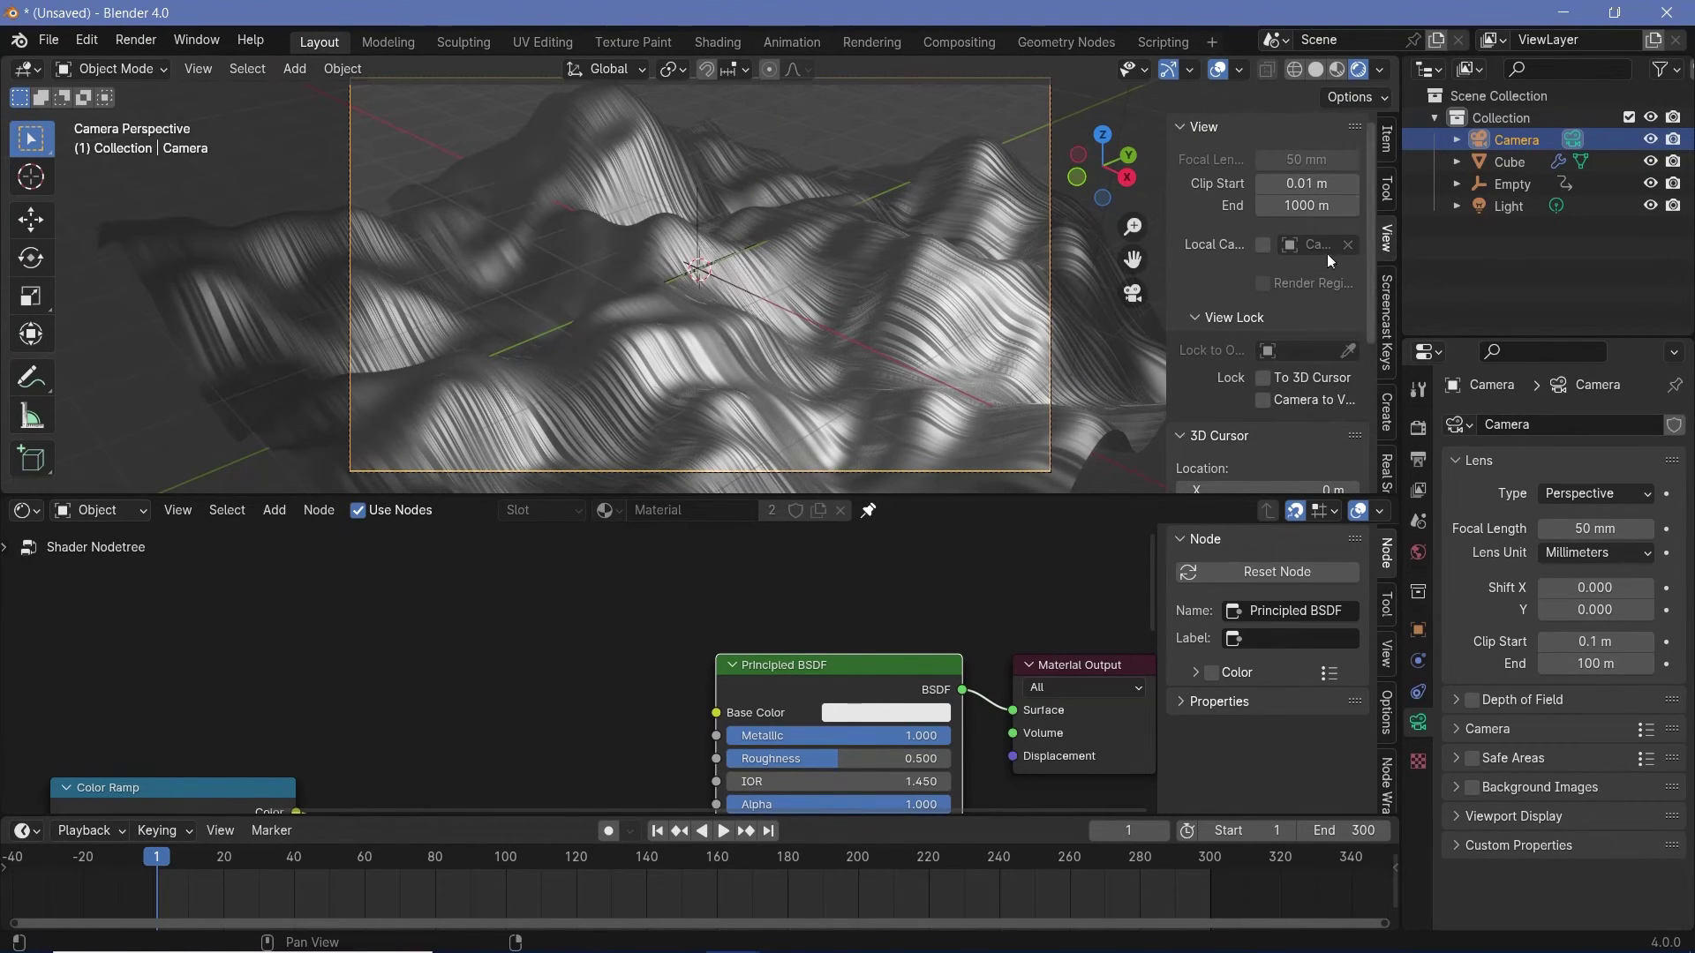
pyautogui.click(1265, 402)
pyautogui.press('n')
pyautogui.moveTo(863, 354); pyautogui.dragTo(845, 432, button='middle')
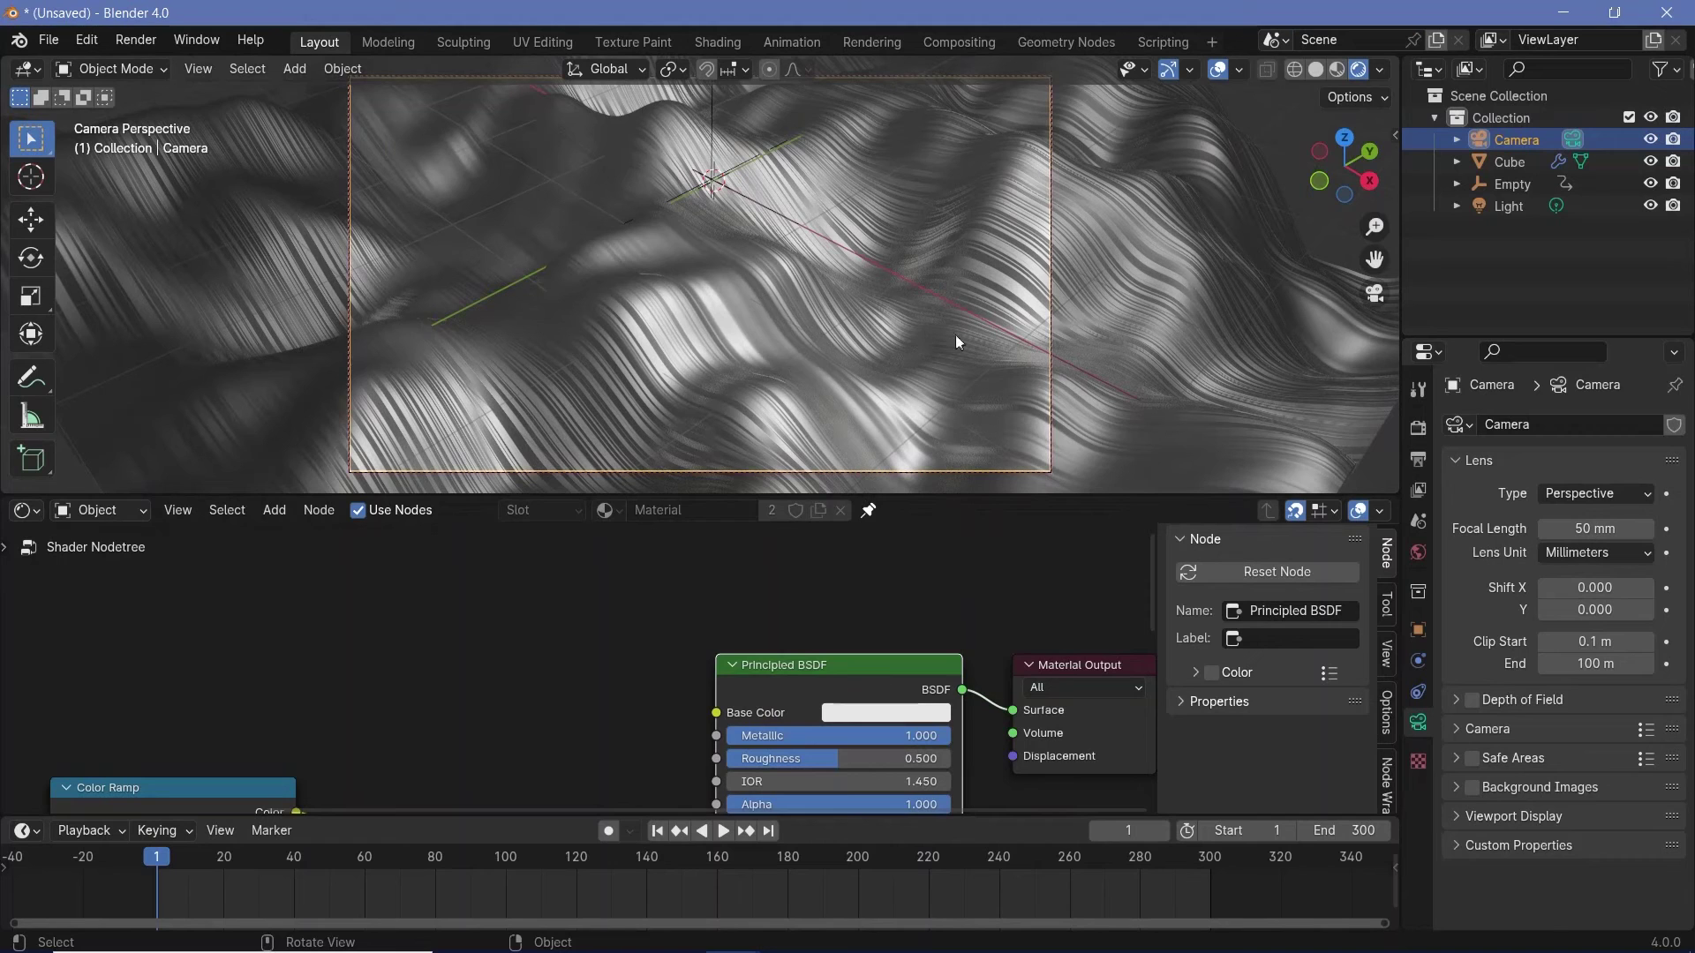
# Disable the Camera to View lock, check the terrain by orbiting freely, and return to the scene camera's view.
pyautogui.press('n')
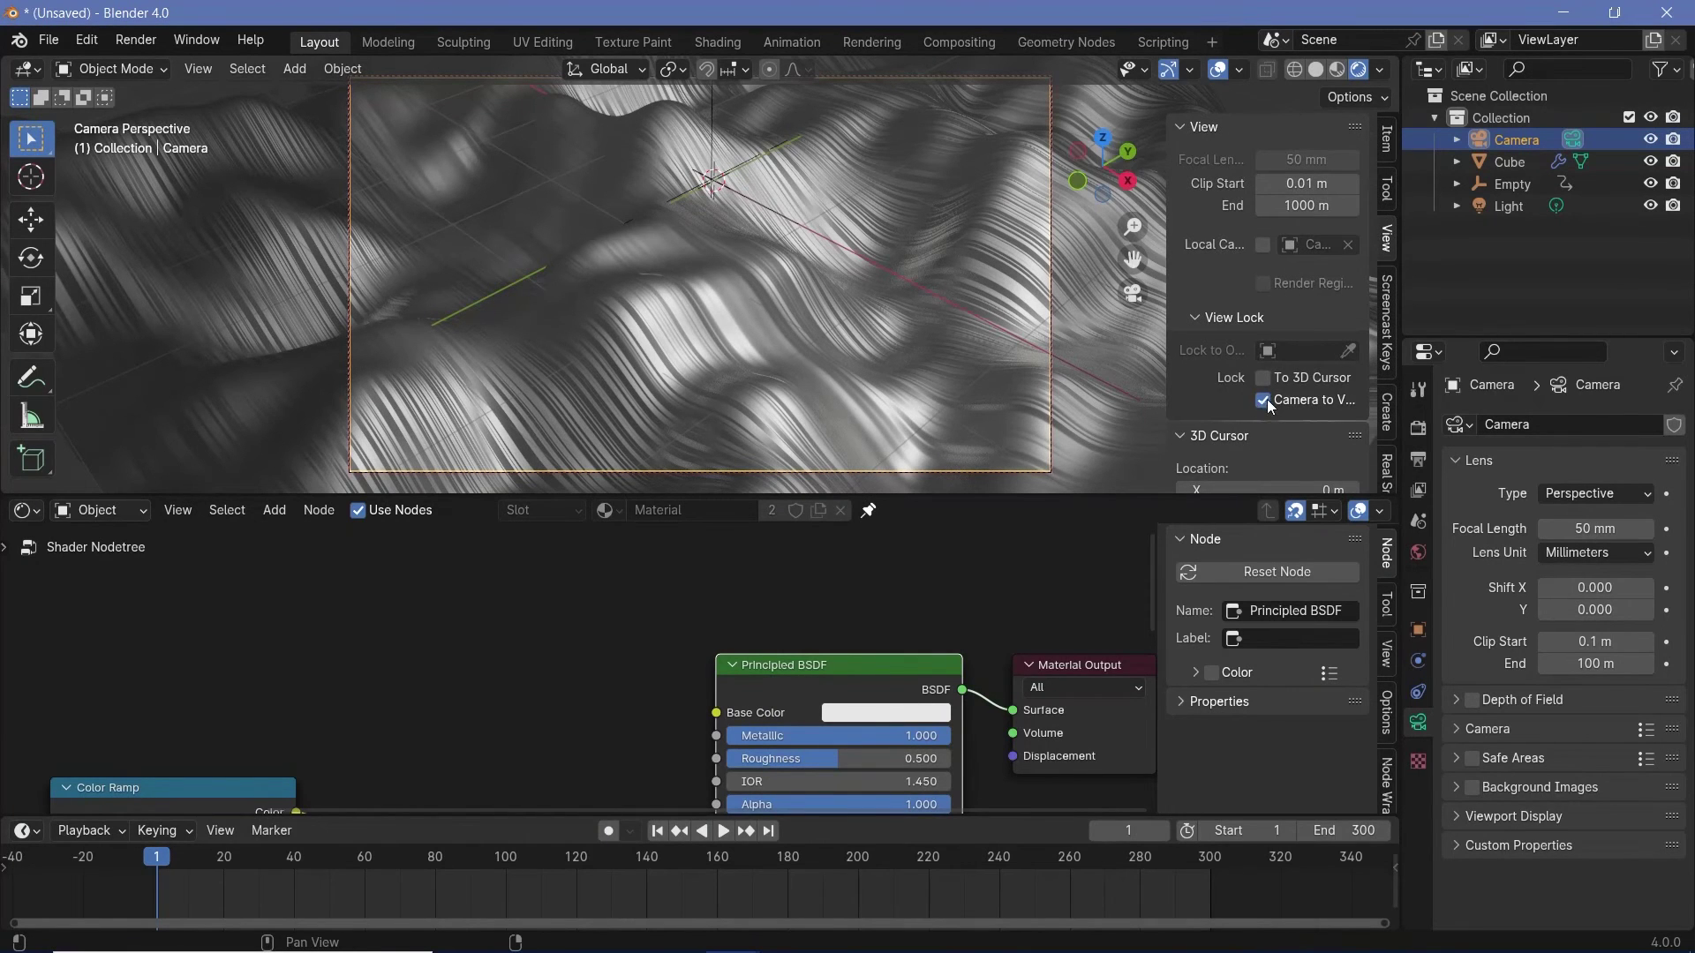
pyautogui.click(1267, 399)
pyautogui.press('n')
pyautogui.moveTo(852, 367); pyautogui.dragTo(890, 366, button='middle')
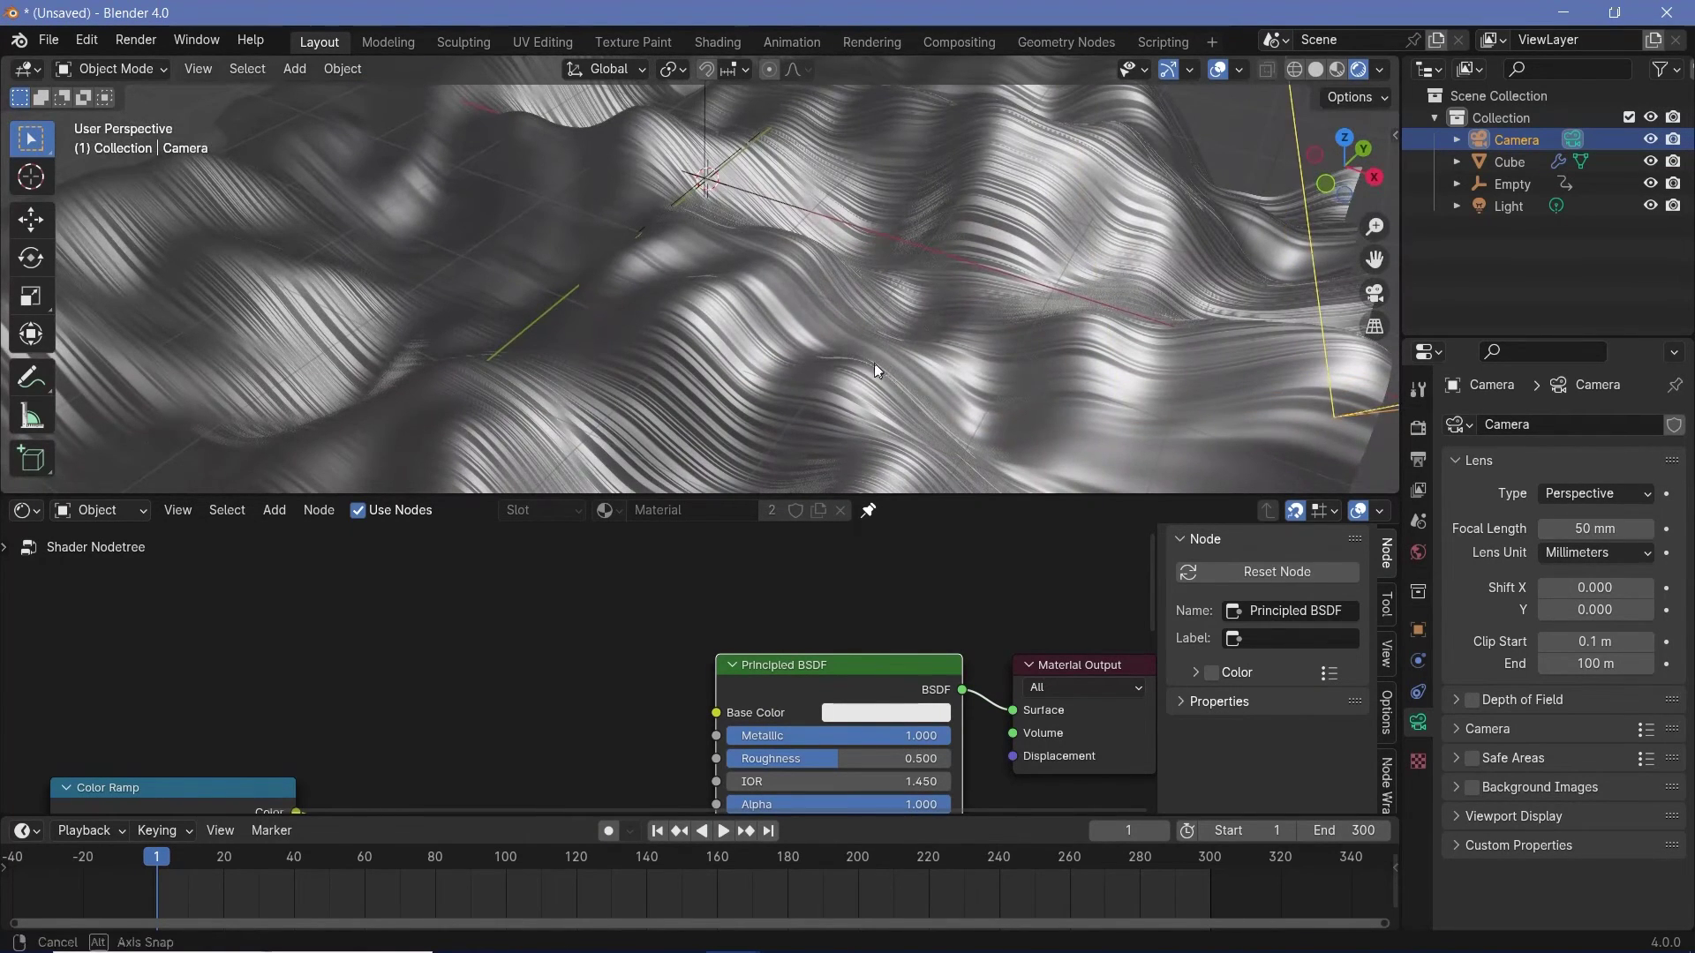
pyautogui.press('KP_0')
pyautogui.scroll(1, 791, 346)
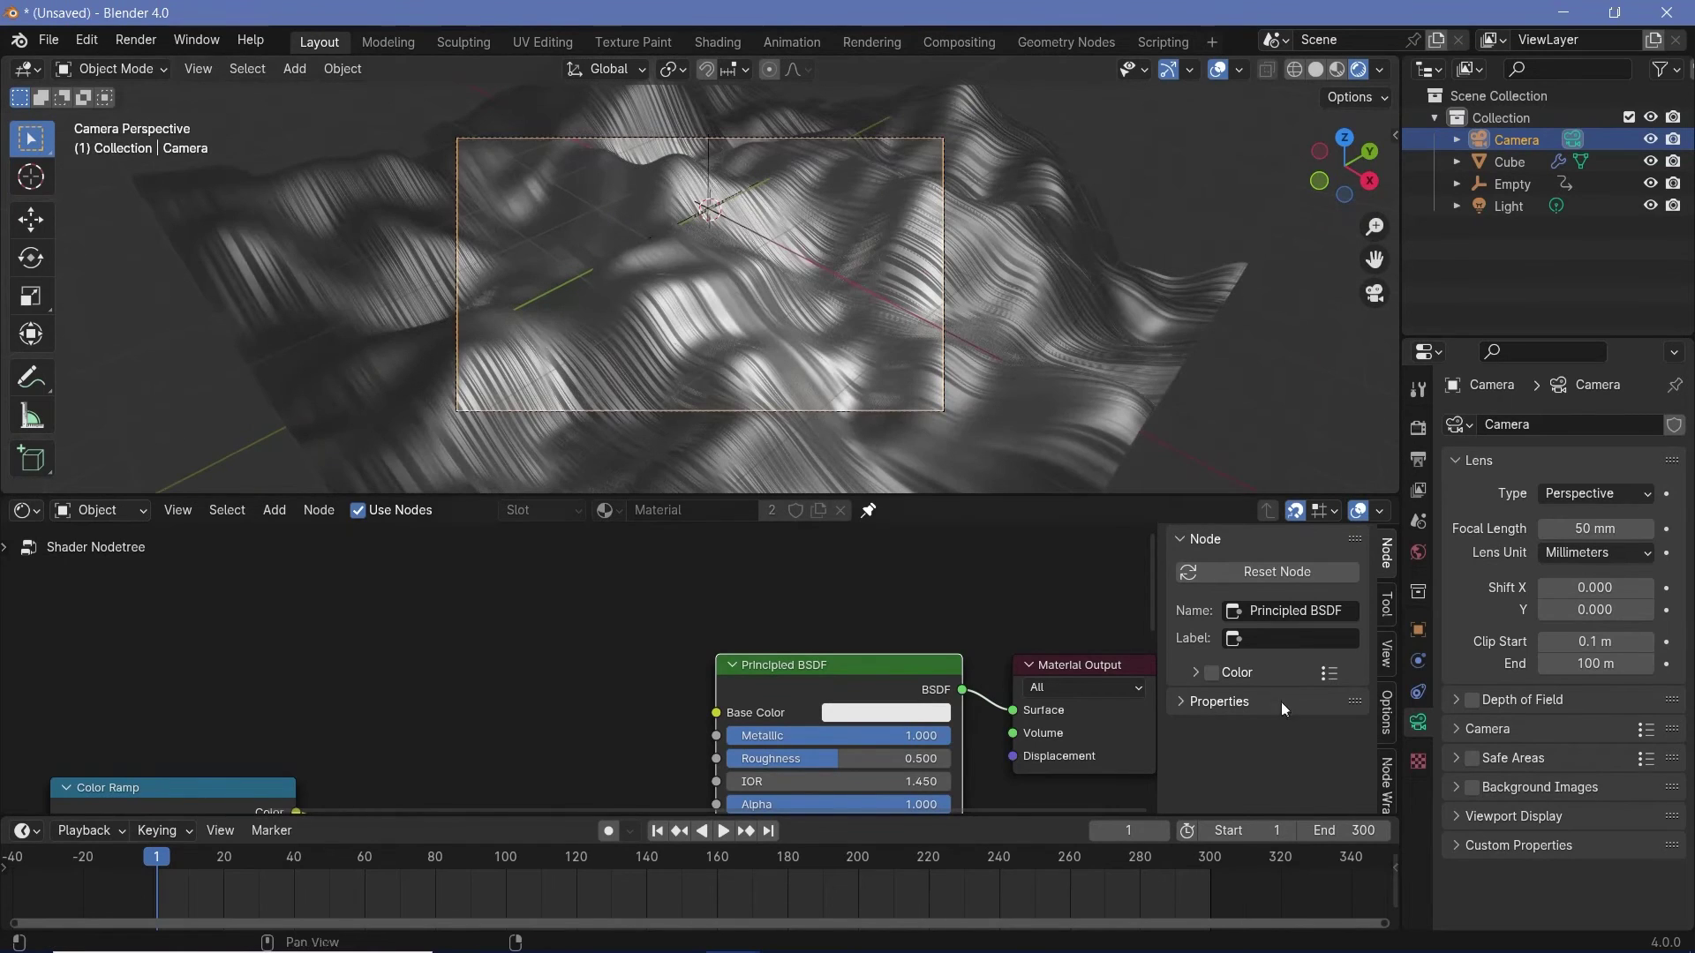
# Set the camera's Passepartout opacity to 1.000 in its Viewport Display settings and hide the viewport overlays.
pyautogui.click(1500, 815)
pyautogui.scroll(-1, 1483, 808)
pyautogui.scroll(-2, 1483, 806)
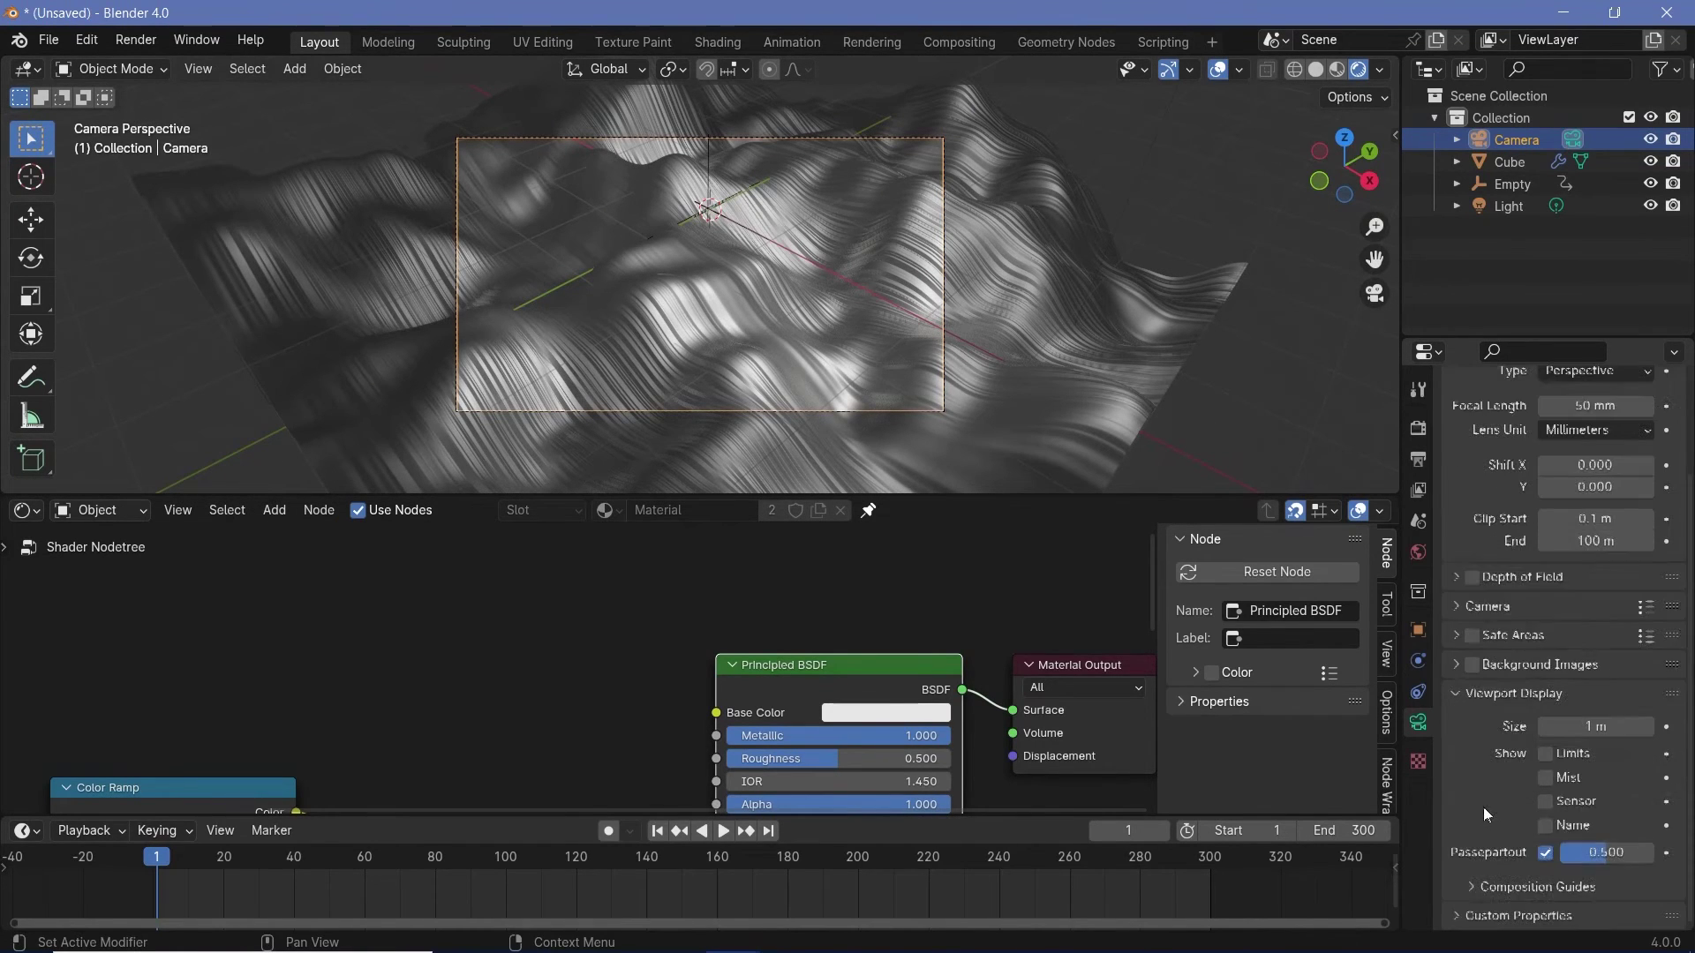
pyautogui.moveTo(1601, 852); pyautogui.dragTo(1653, 852)
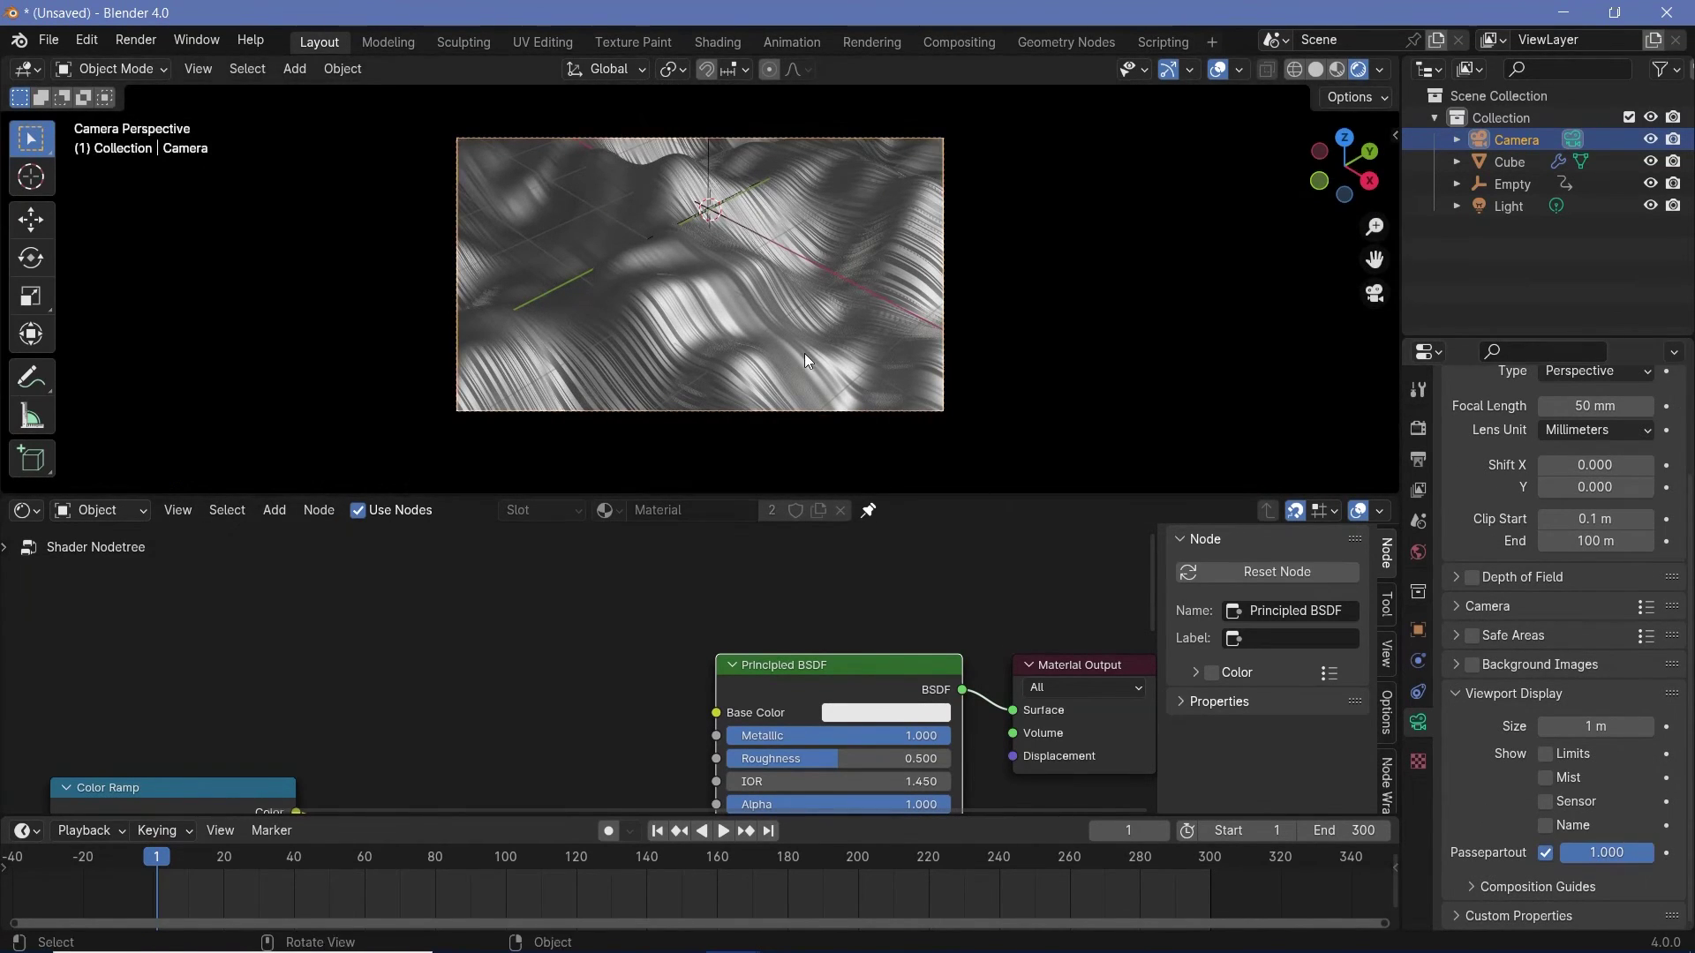
pyautogui.scroll(2, 539, 367)
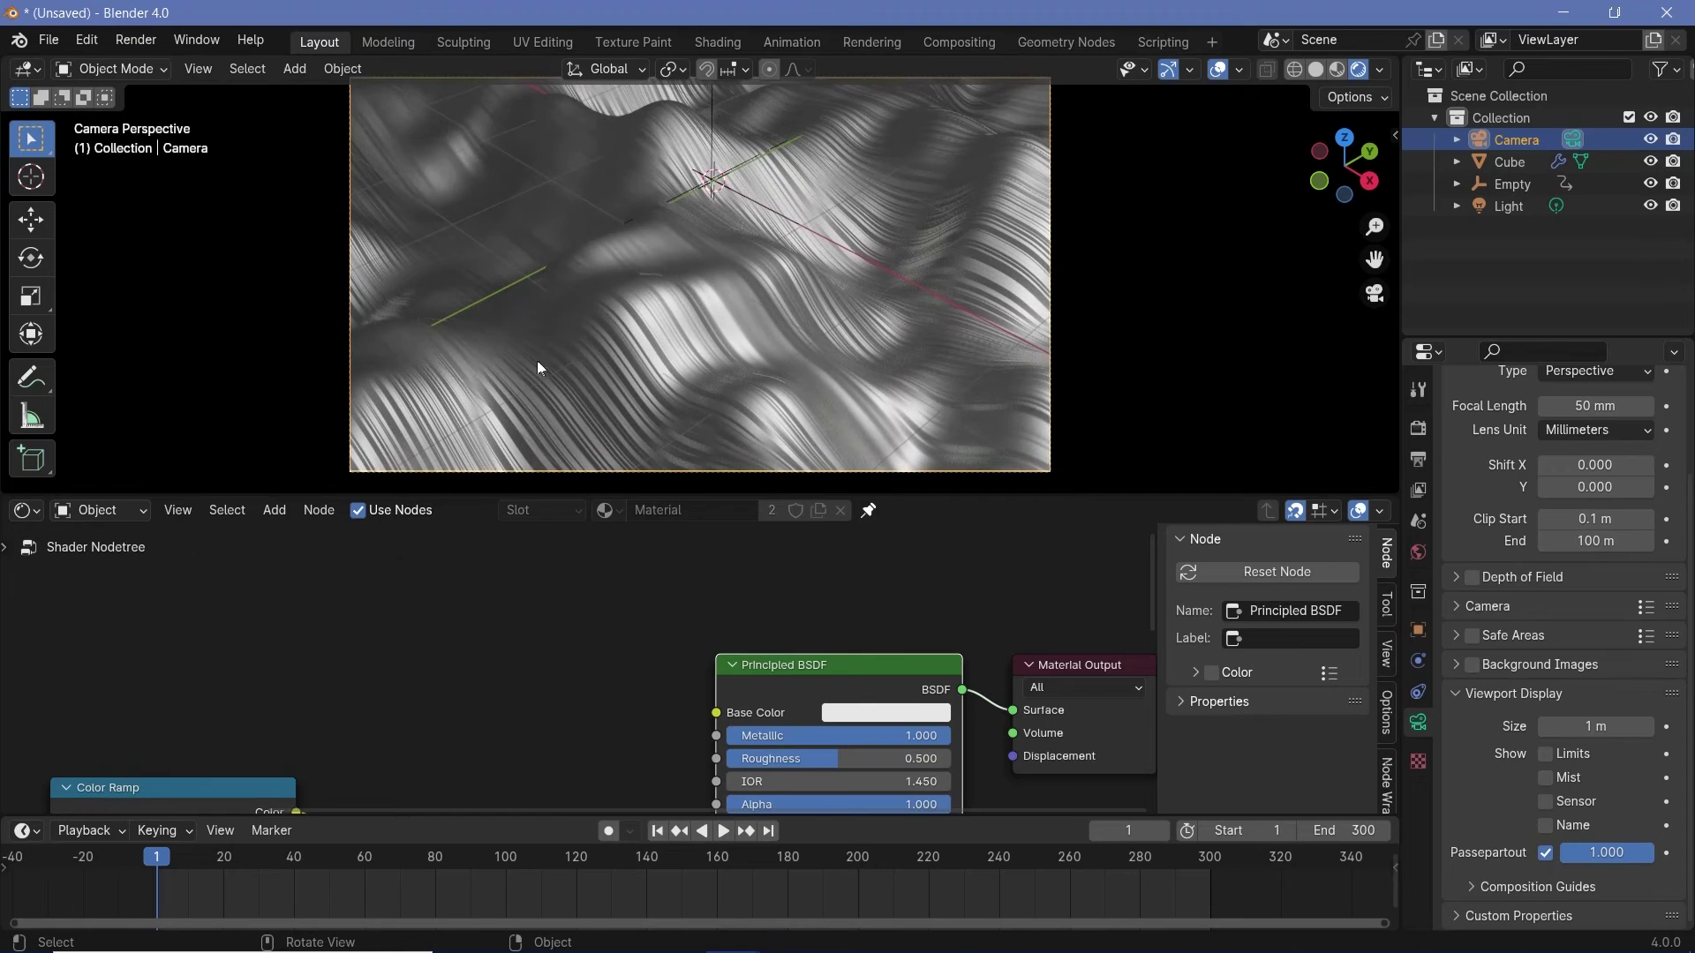
pyautogui.click(1218, 70)
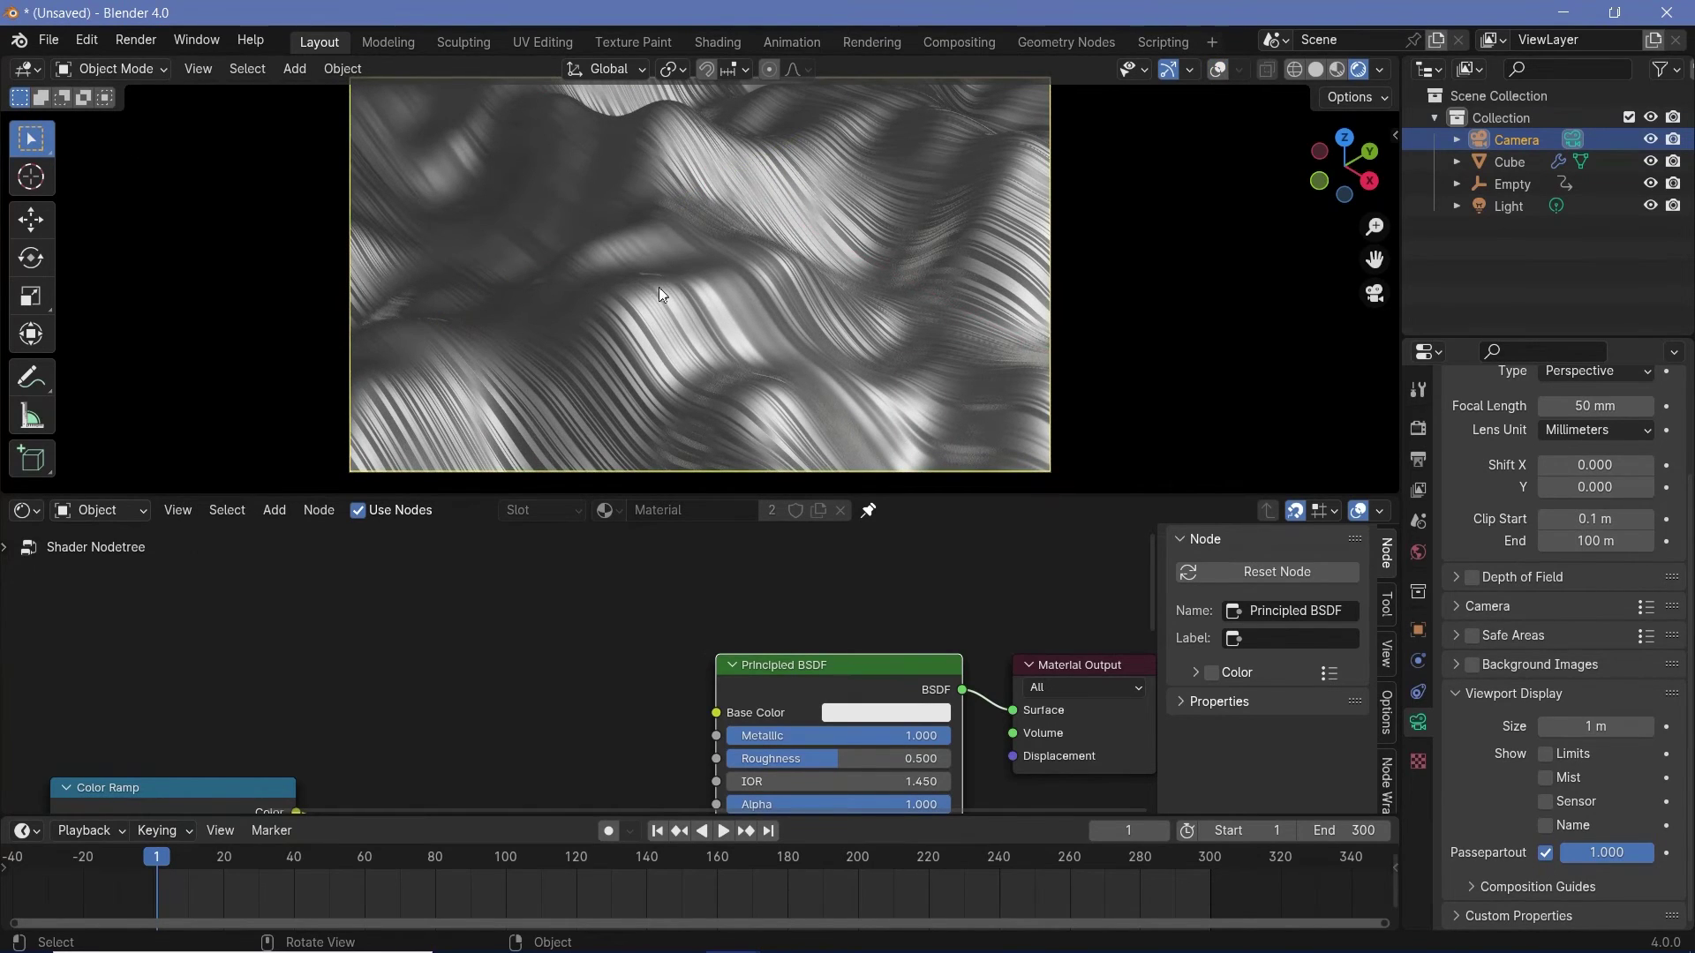
# Add a Gradient Texture node in the empty area above the existing material nodes.
pyautogui.press('Home')
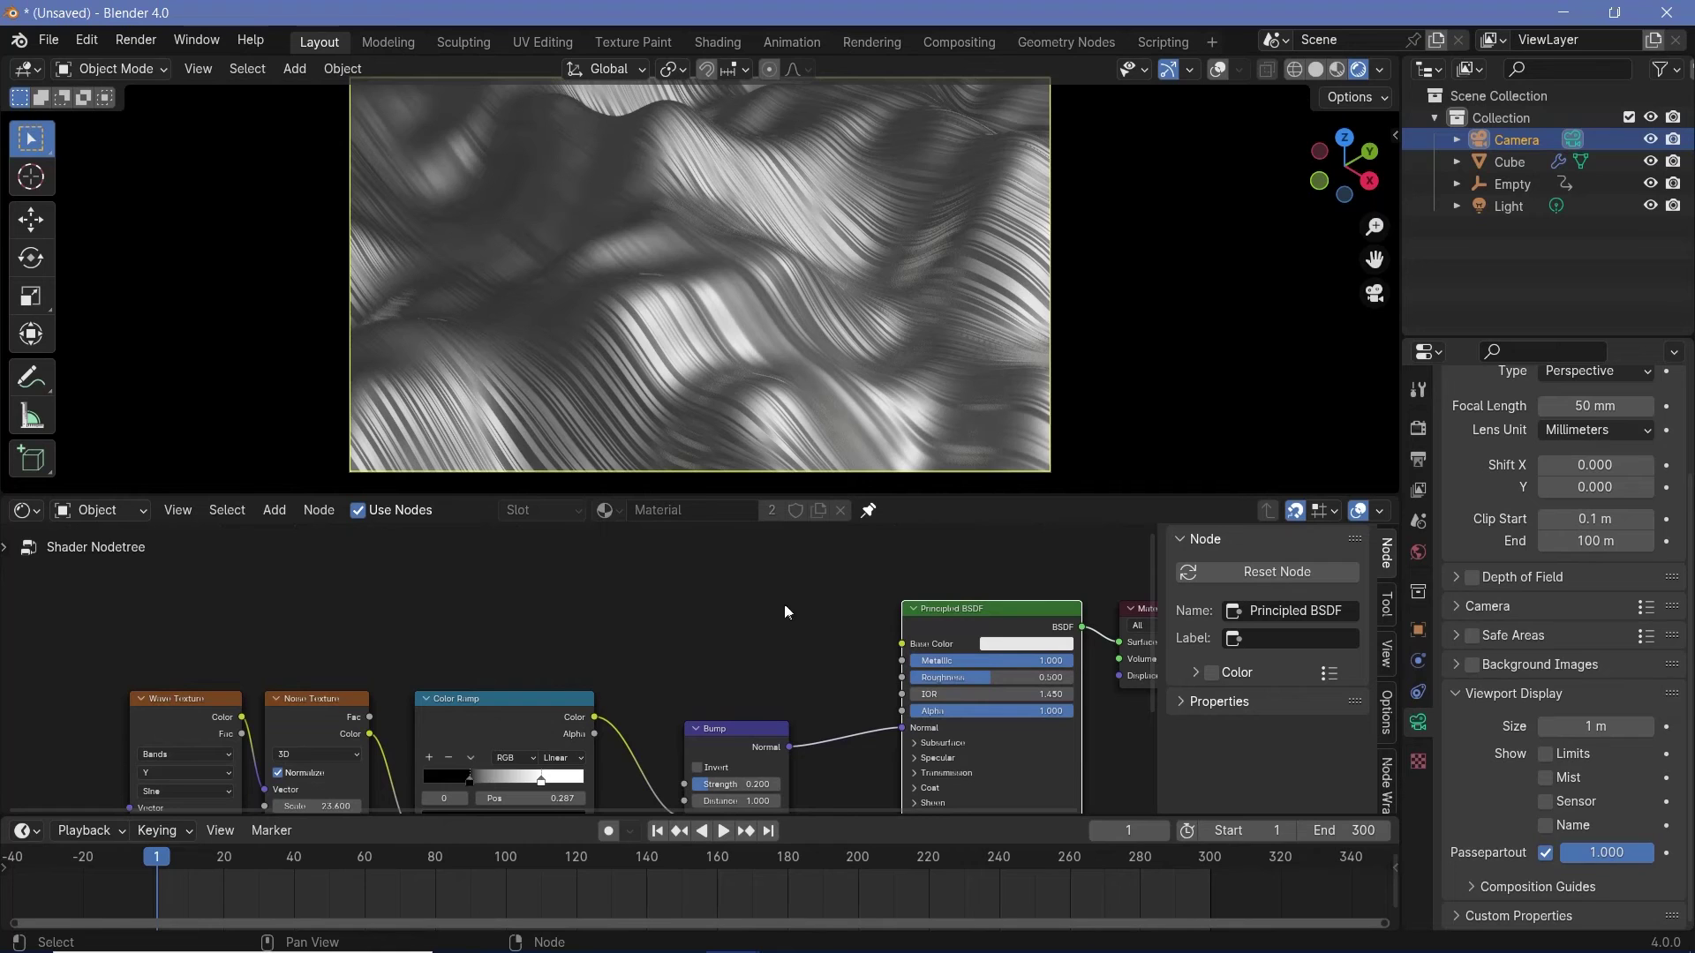
pyautogui.hotkey('shift', 'a')
pyautogui.write('gradie')
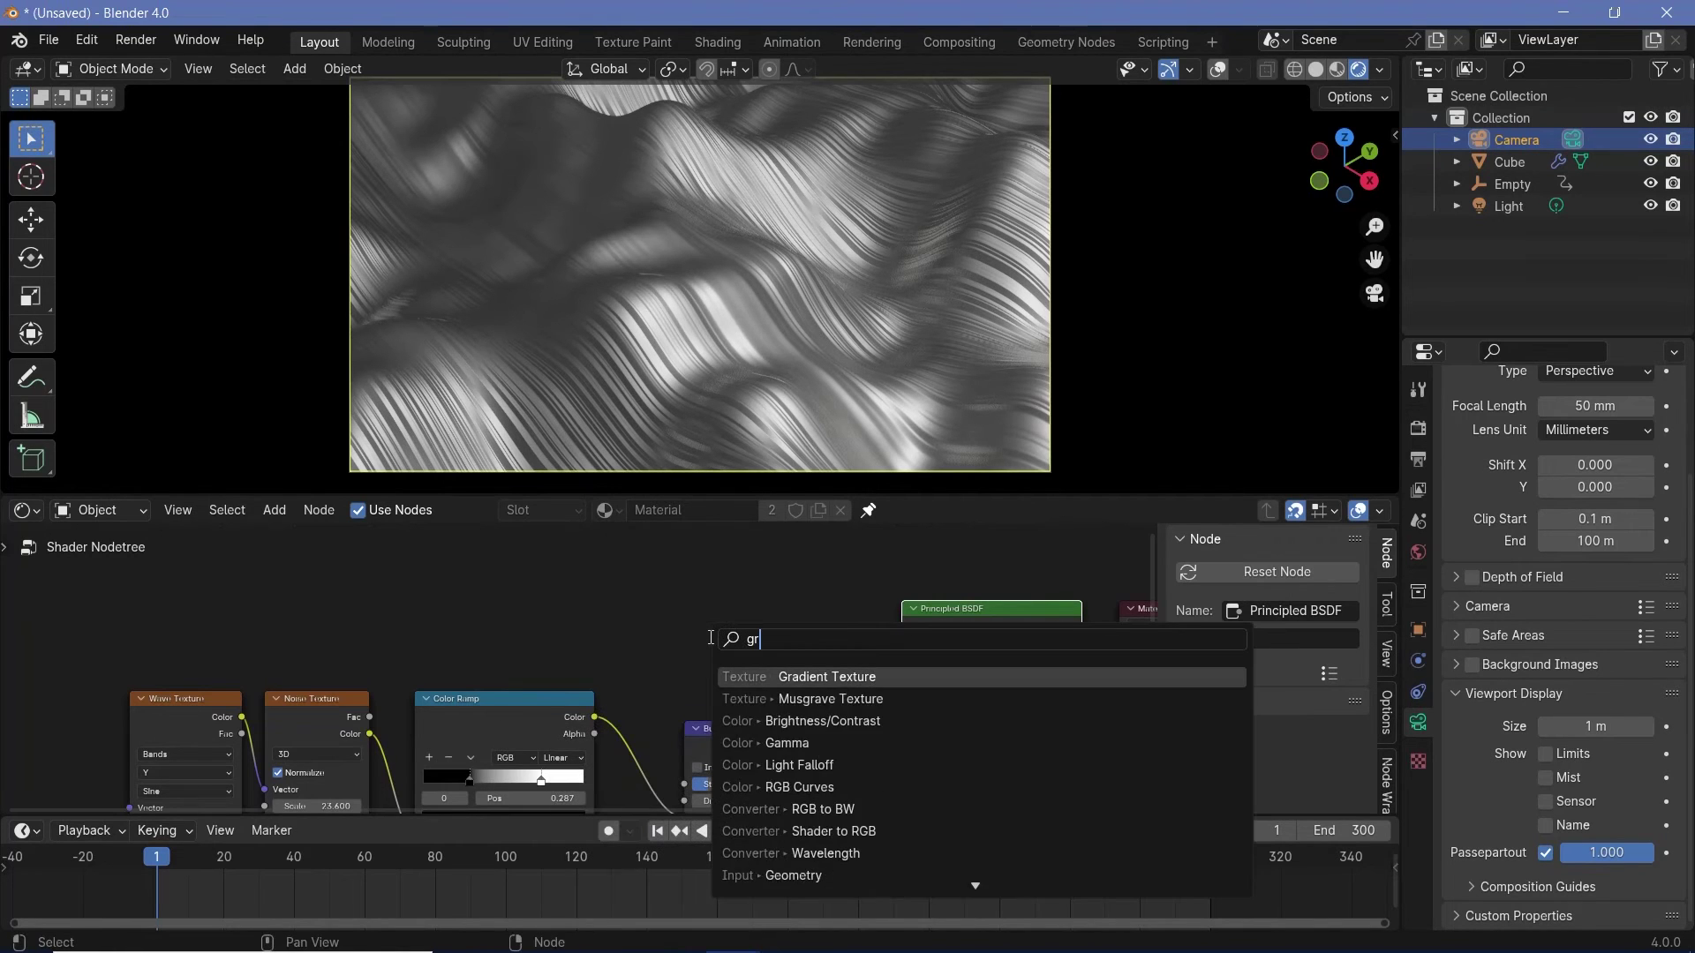
pyautogui.click(797, 671)
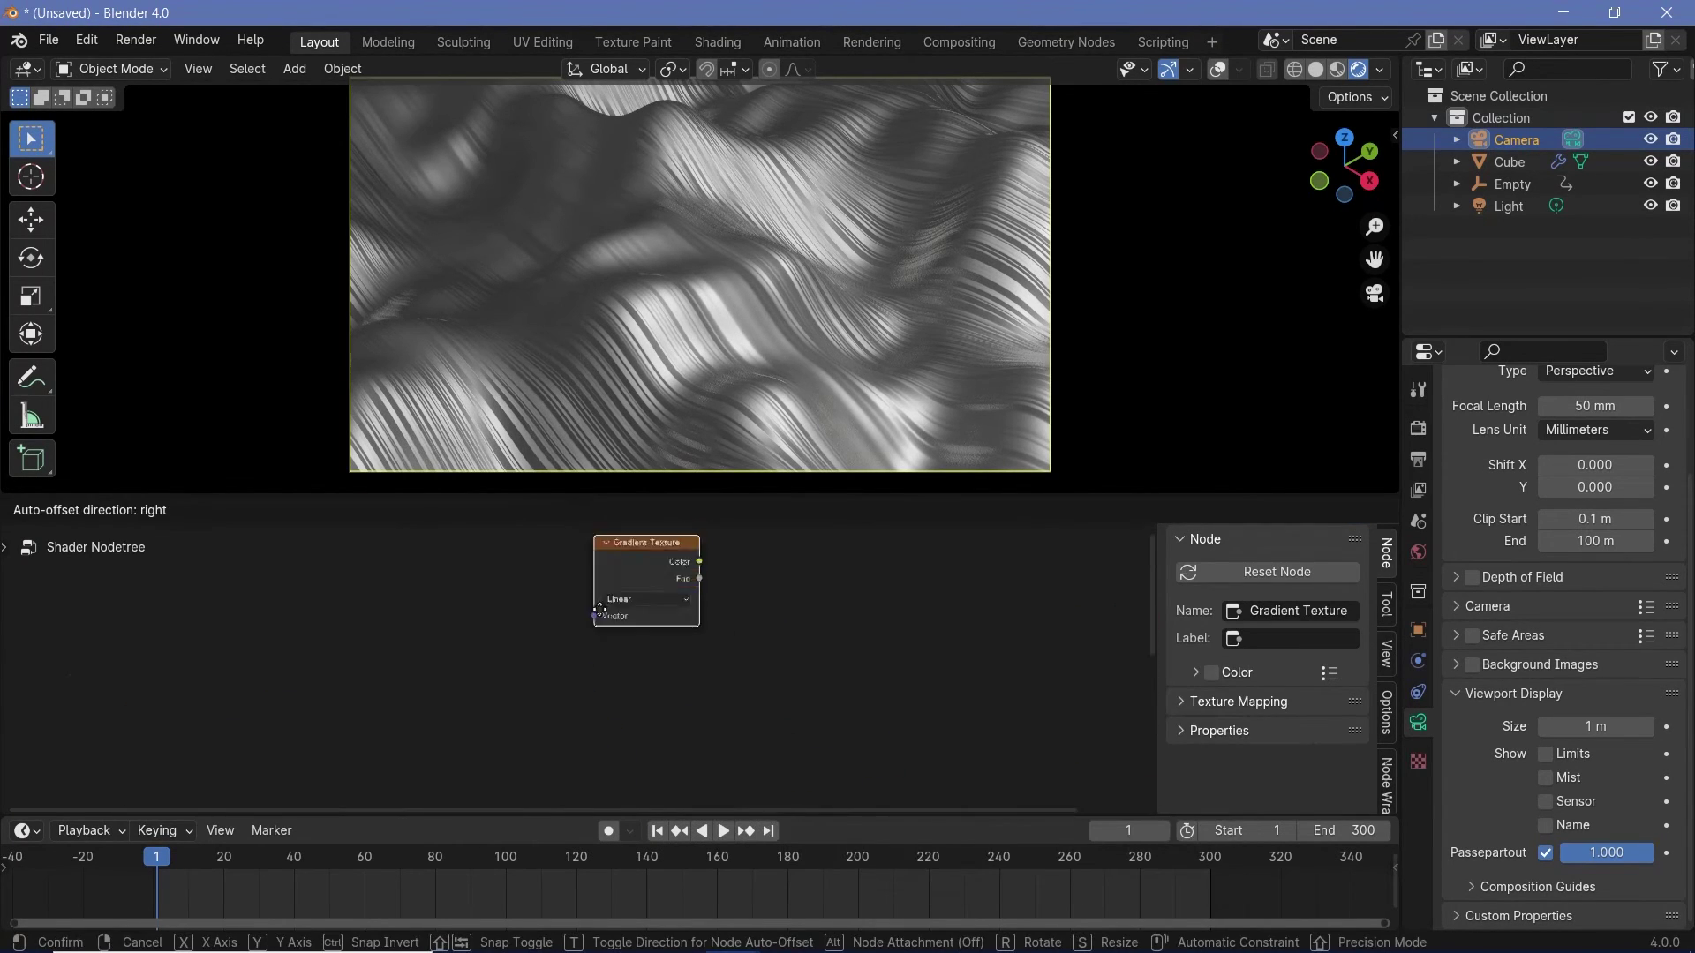
pyautogui.click(574, 702)
pyautogui.scroll(-5, 653, 711)
pyautogui.moveTo(657, 709); pyautogui.dragTo(684, 647, button='middle')
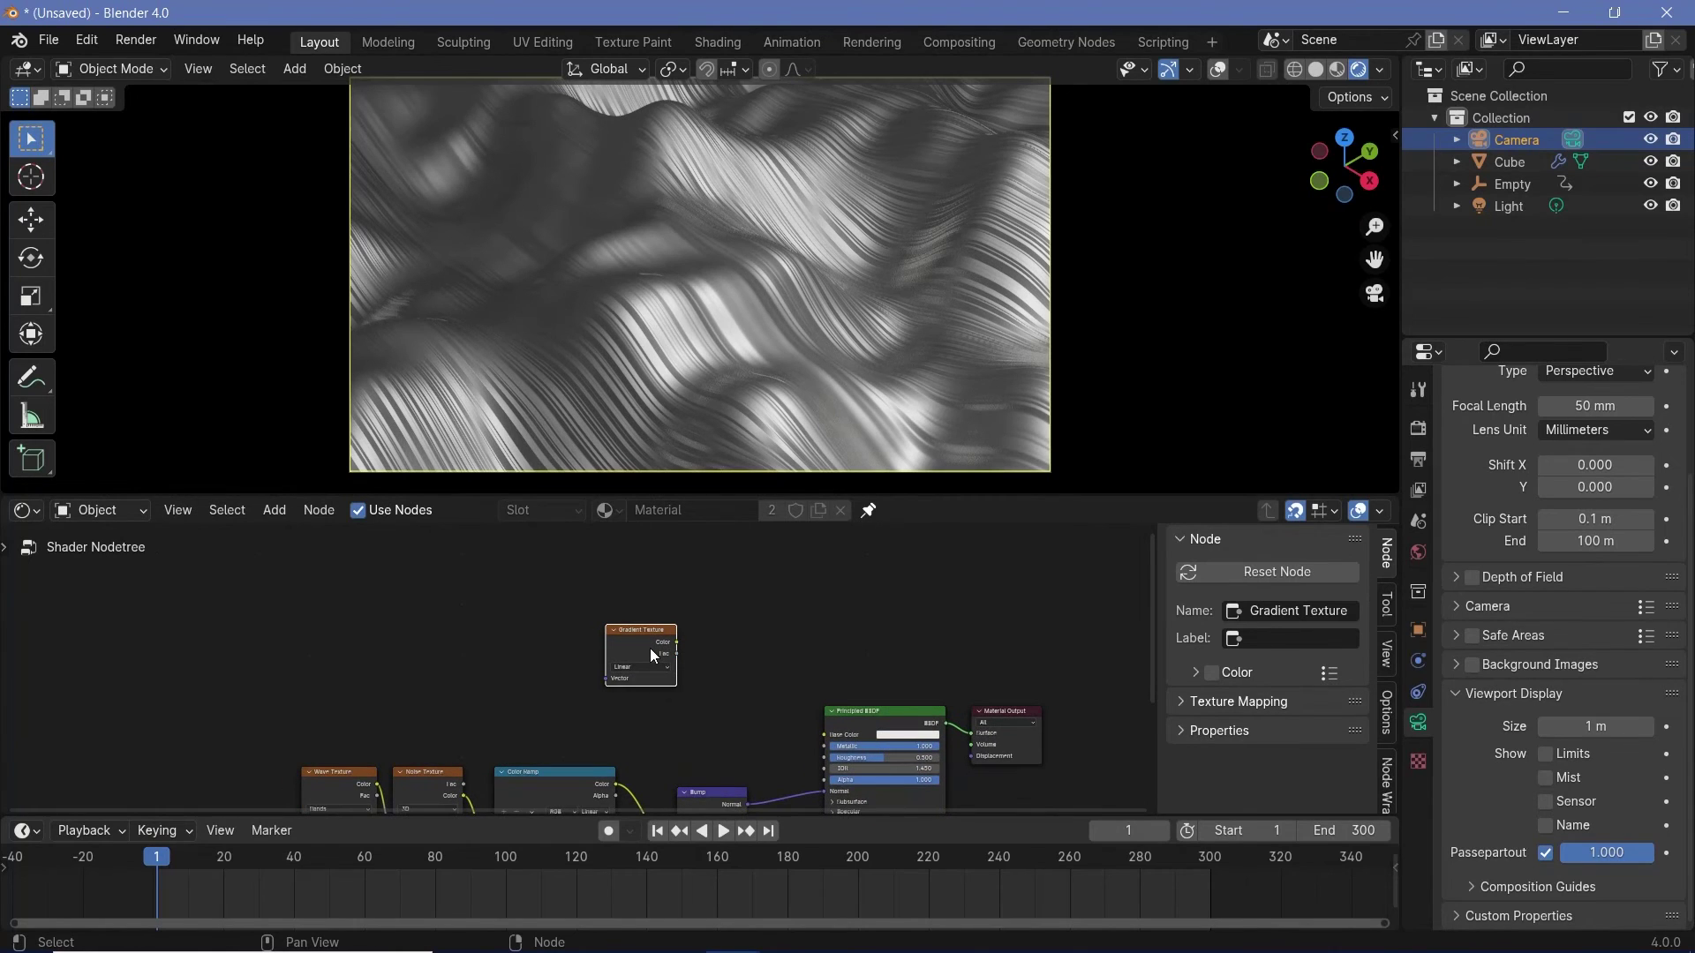
# Give the Gradient Texture a Mapping and Texture Coordinate setup, connect Window to the Mapping Vector, and preview the gradient.
pyautogui.hotkey('ctrl', 't')
pyautogui.scroll(2, 406, 600)
pyautogui.moveTo(347, 582); pyautogui.dragTo(518, 595)
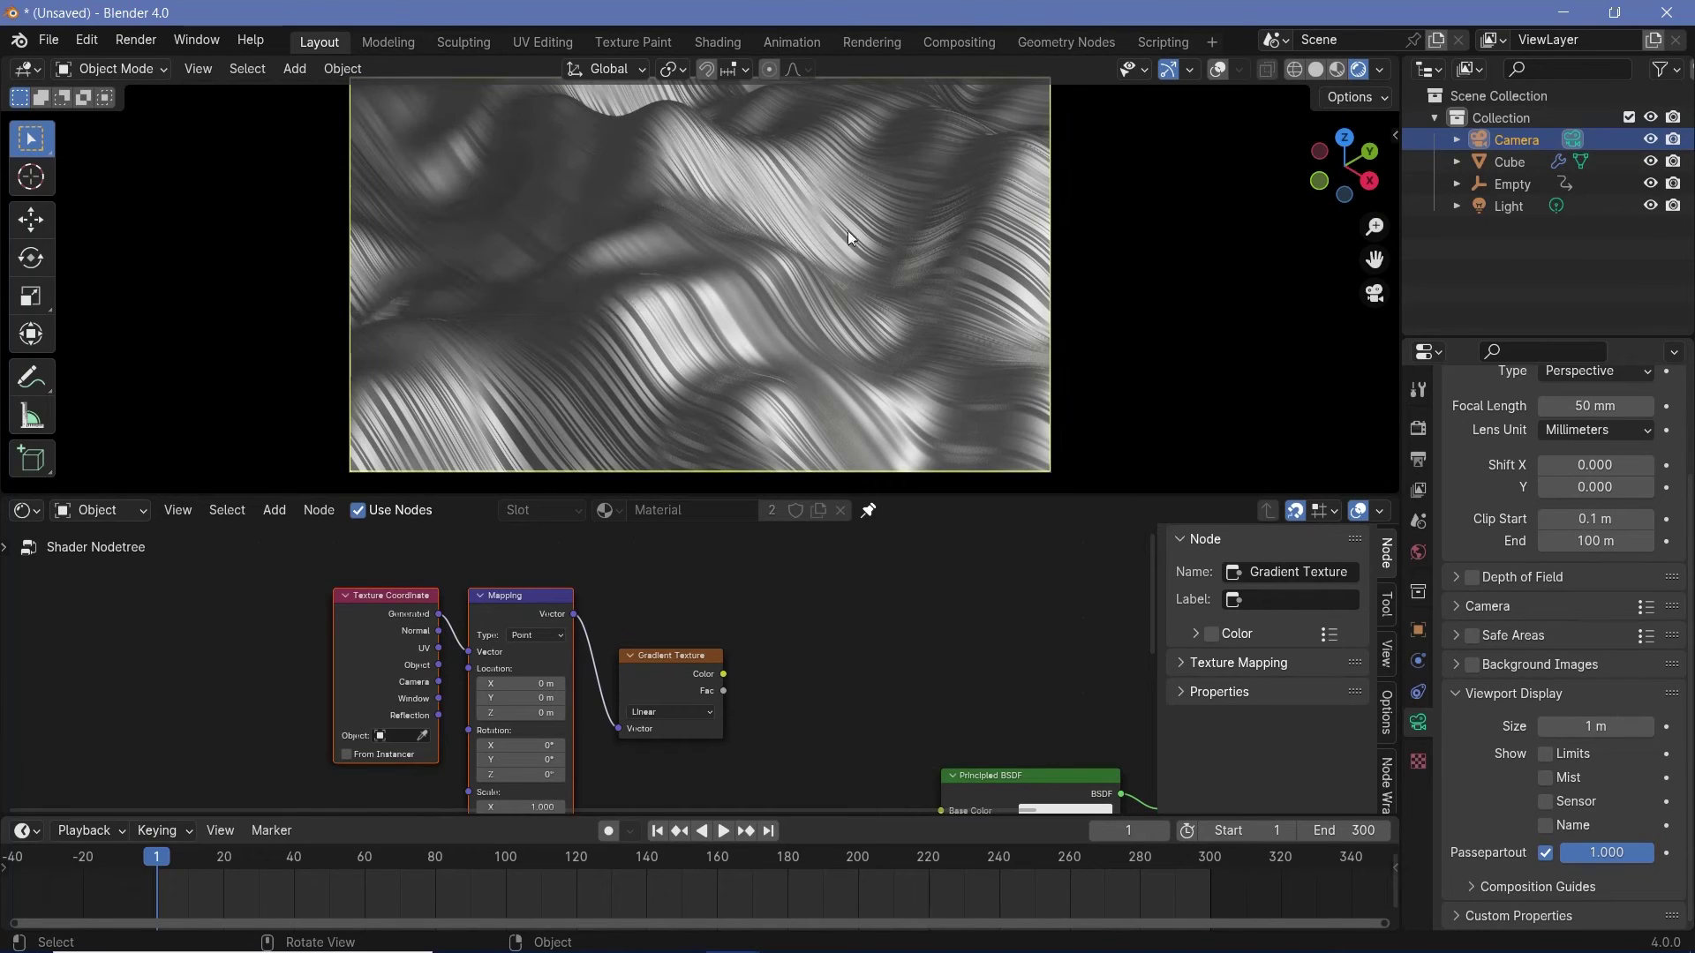
pyautogui.scroll(2, 578, 668)
pyautogui.moveTo(372, 711); pyautogui.dragTo(413, 643)
pyautogui.click(716, 665)
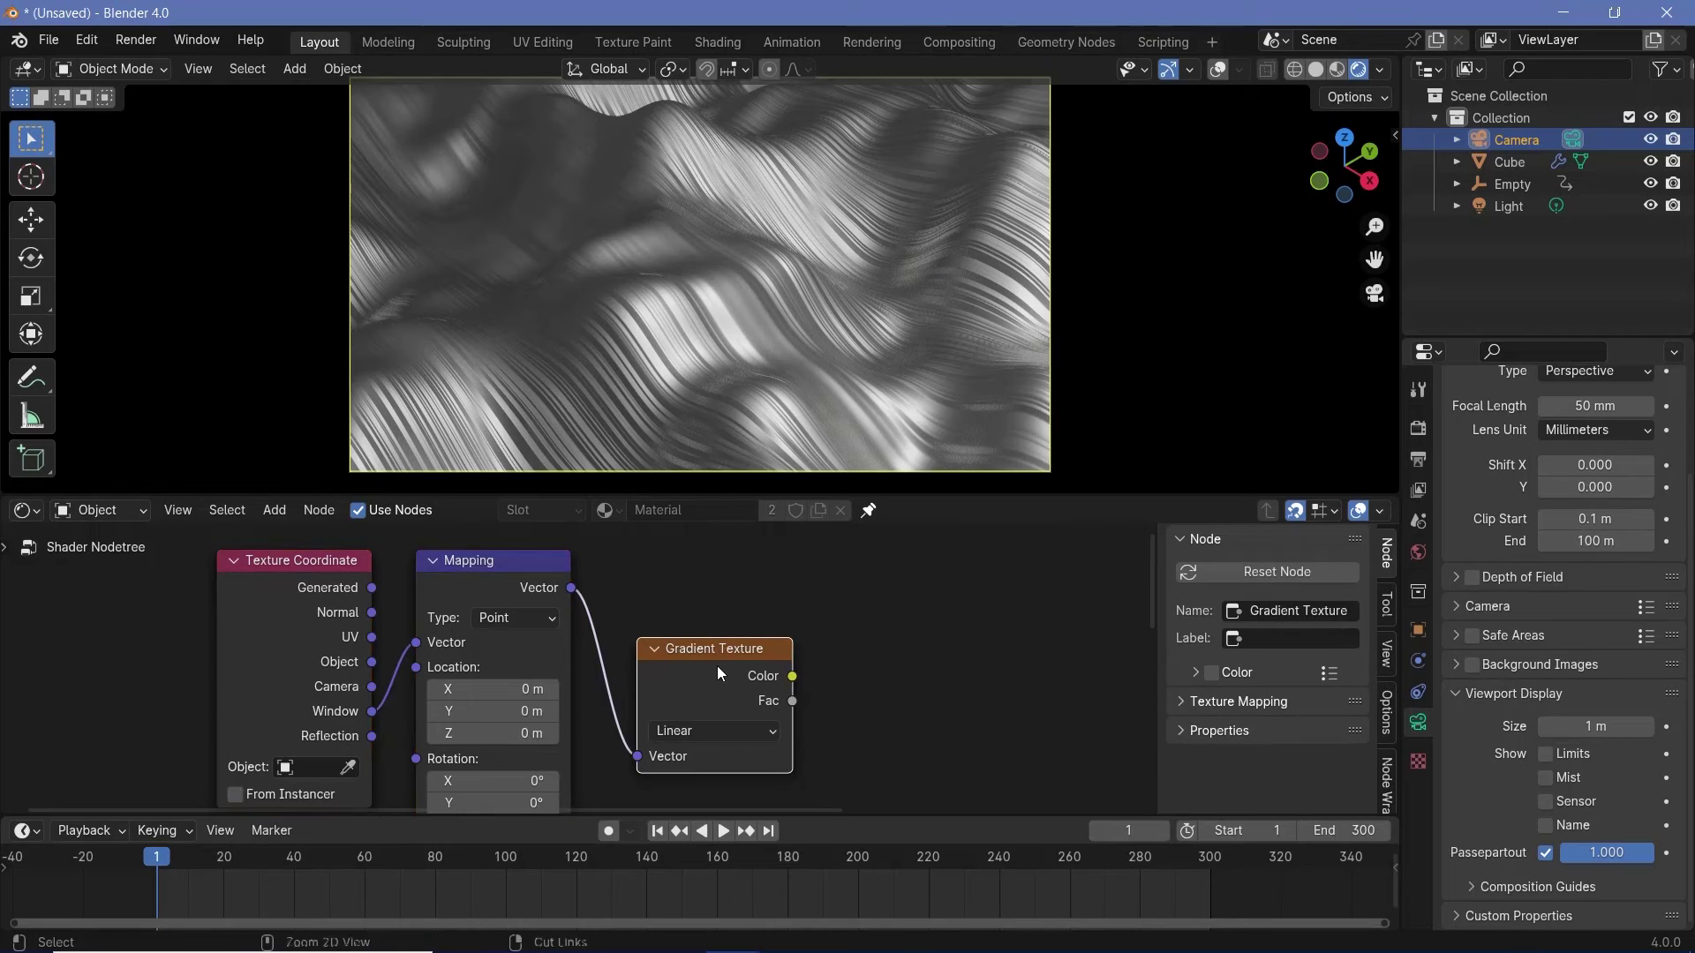
pyautogui.keyDown('ctrl'); pyautogui.keyDown('shift'); pyautogui.click(717, 665); pyautogui.keyUp('shift'); pyautogui.keyUp('ctrl')
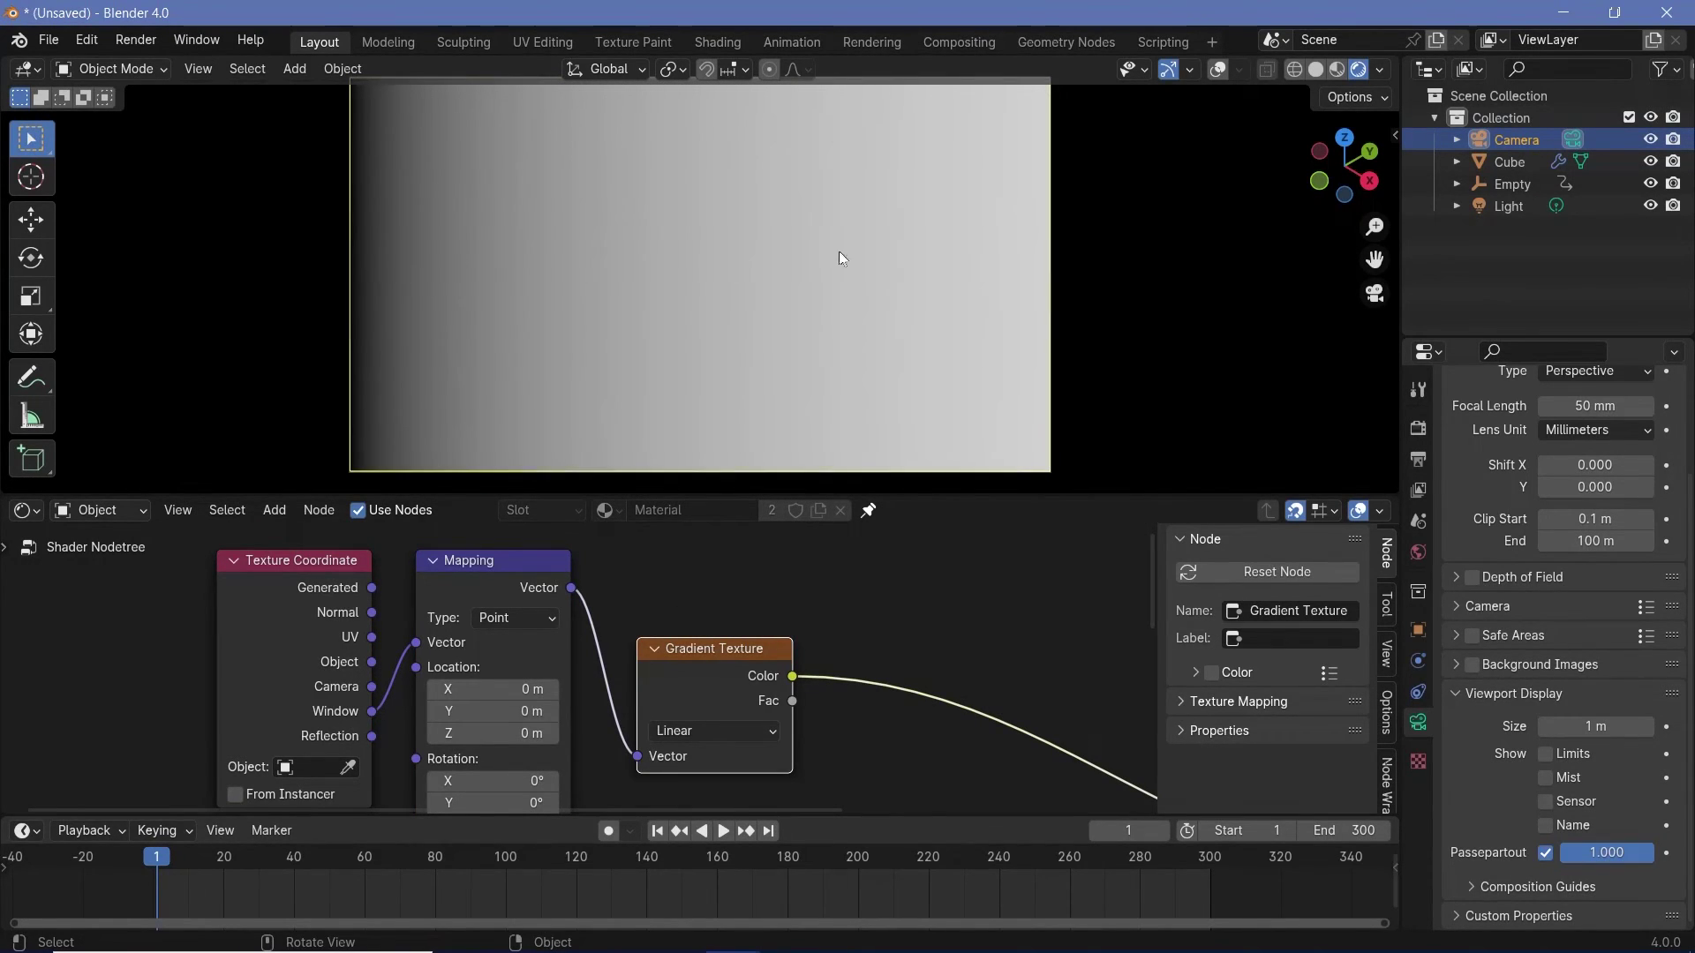
# Move the gradient nodes aside and insert a Color Ramp after the Gradient Texture, with an extra stop at 0.500.
pyautogui.scroll(-2, 587, 680)
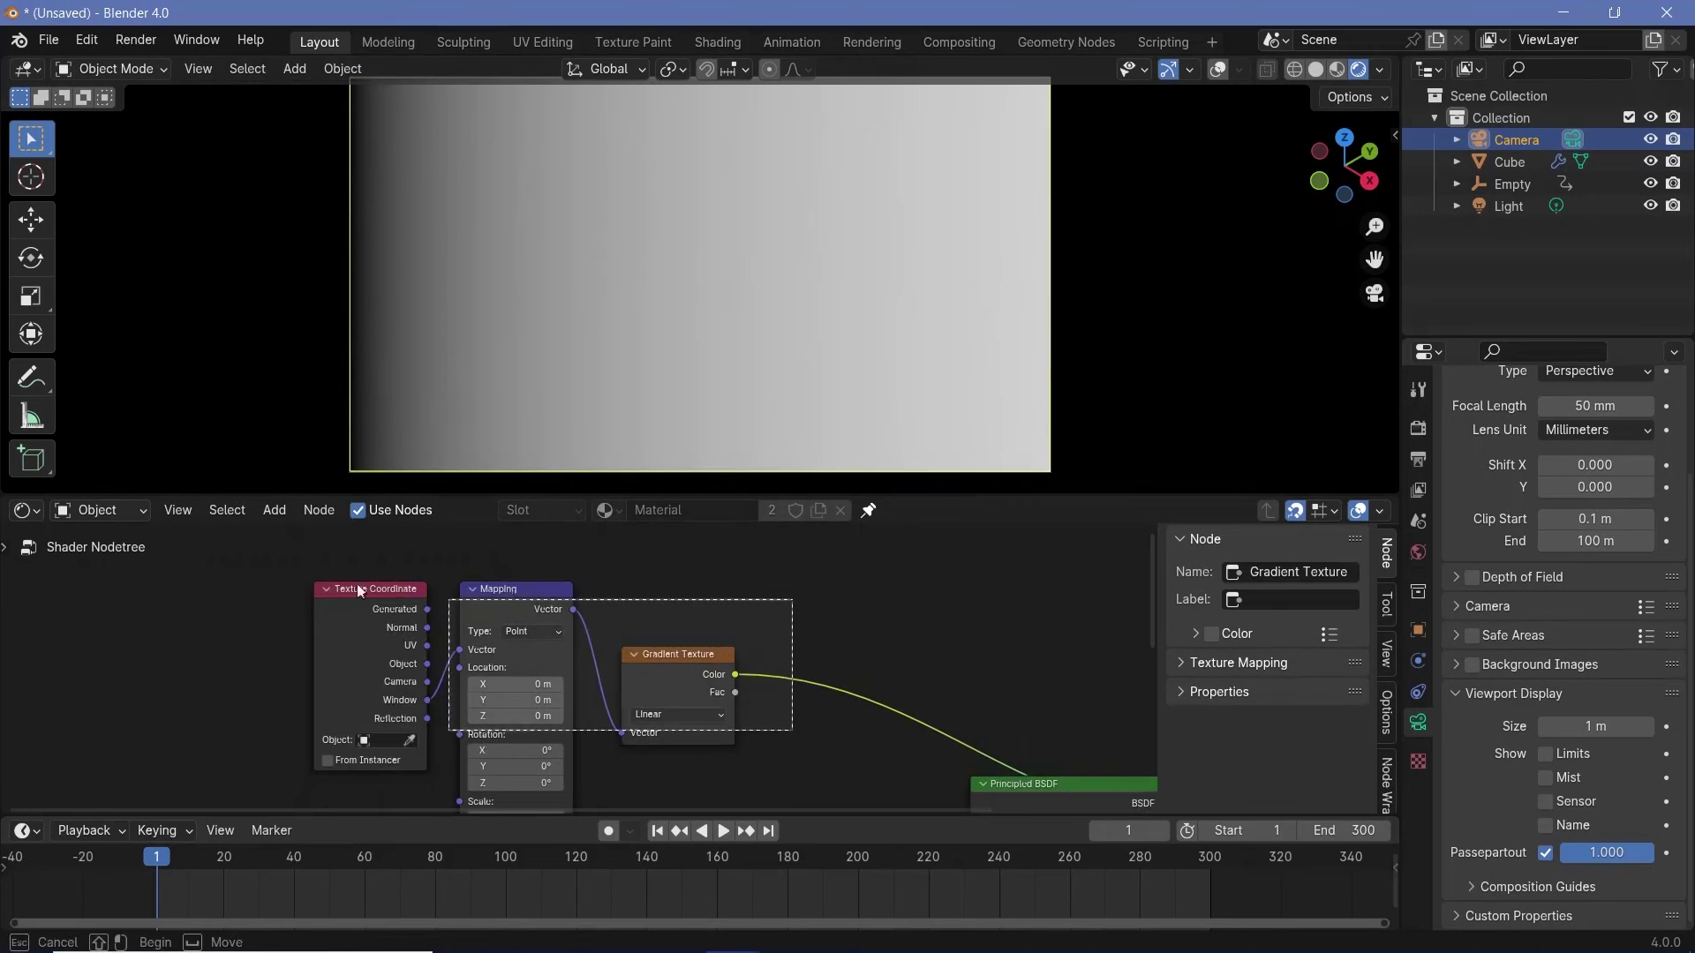
pyautogui.press('g')
pyautogui.click(274, 643)
pyautogui.moveTo(641, 698); pyautogui.dragTo(657, 669, button='middle')
pyautogui.hotkey('shift', 'a')
pyautogui.moveTo(656, 670)
pyautogui.write('col')
pyautogui.press('Down')
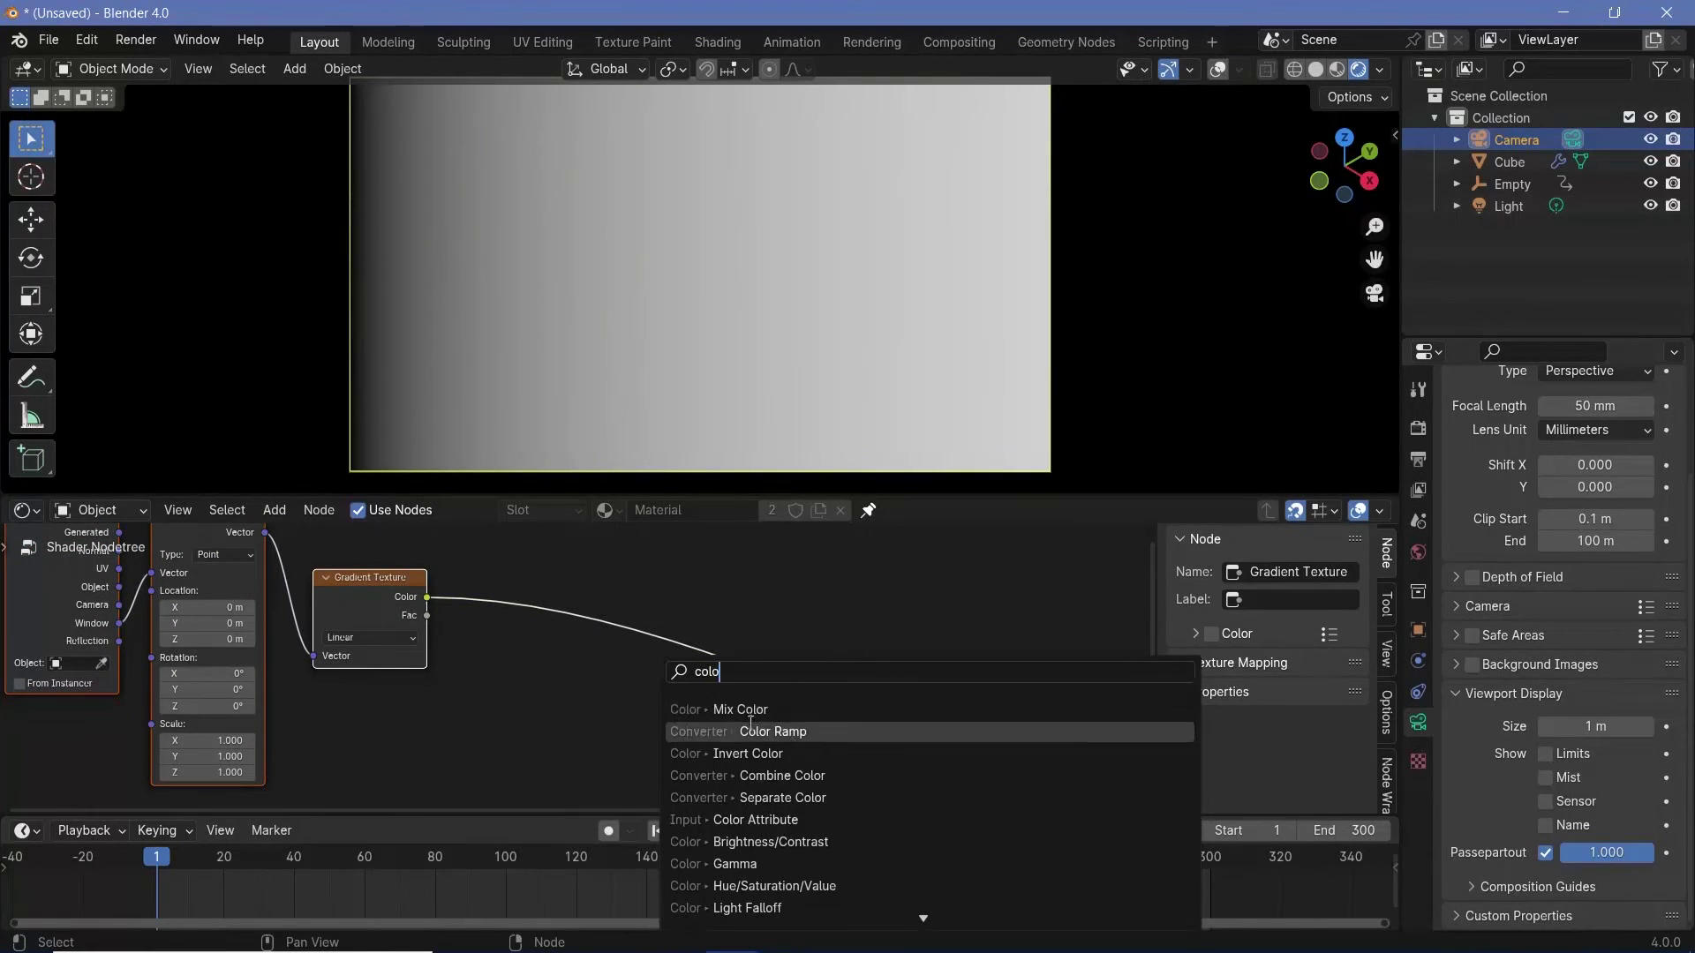
pyautogui.press('Return')
pyautogui.click(571, 669)
pyautogui.scroll(2, 570, 669)
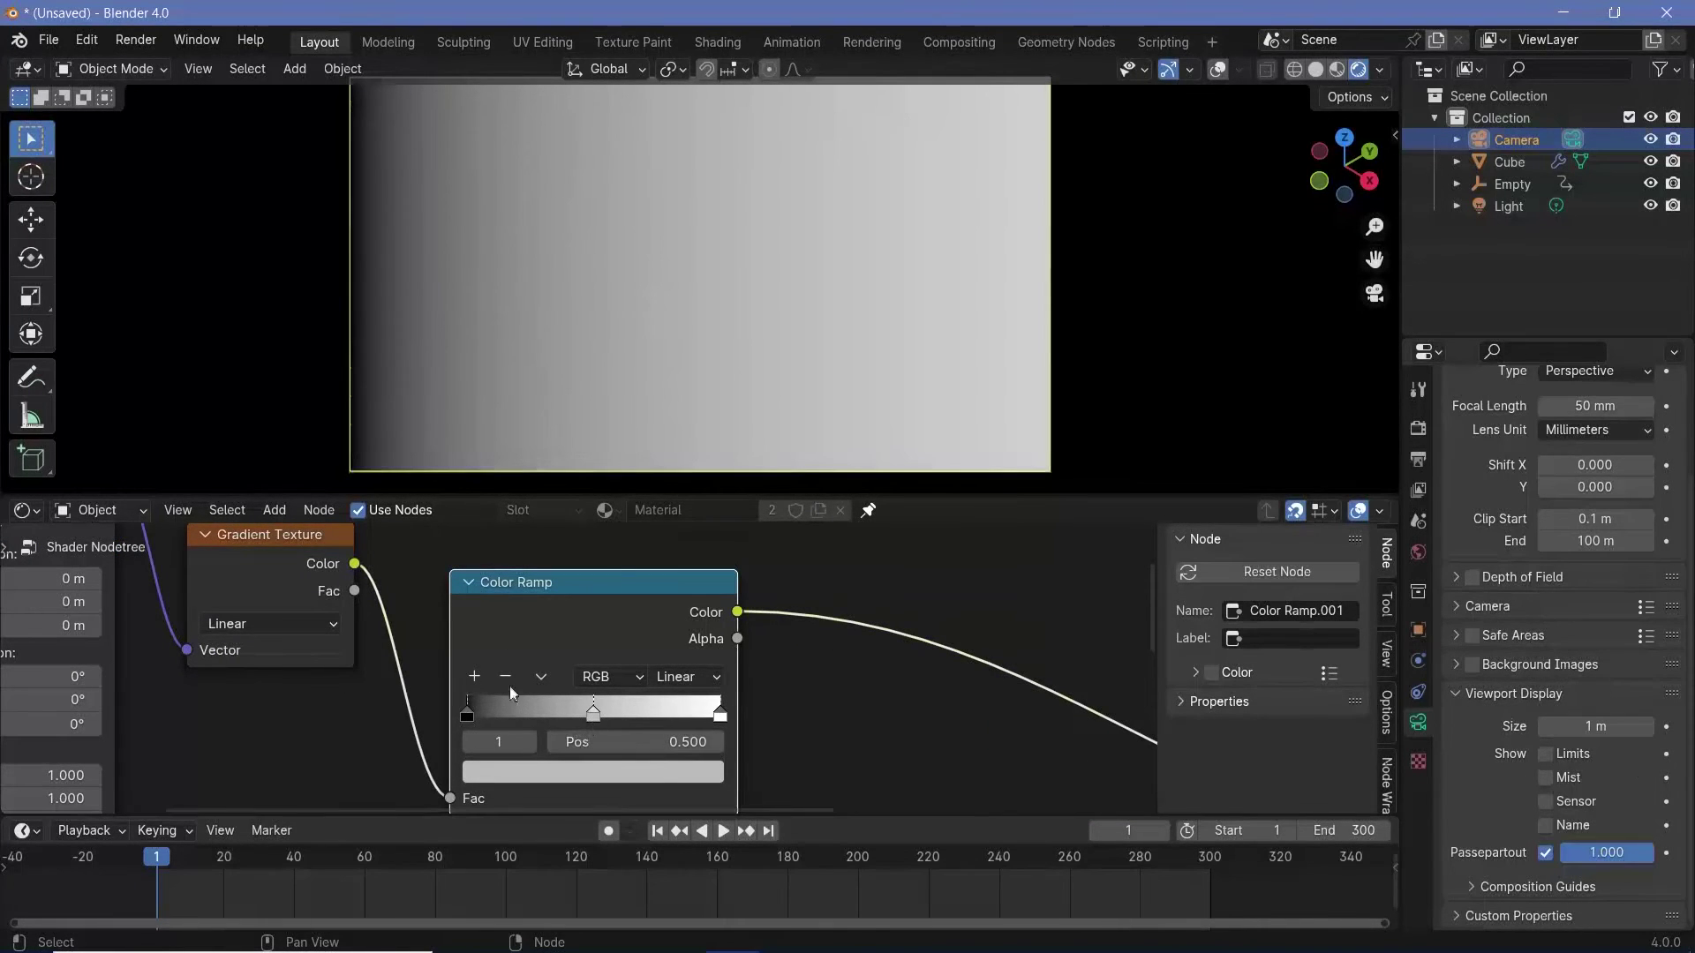
# Color the new Color Ramp's first stop orange and add a pure red stop at 0.250.
pyautogui.click(468, 715)
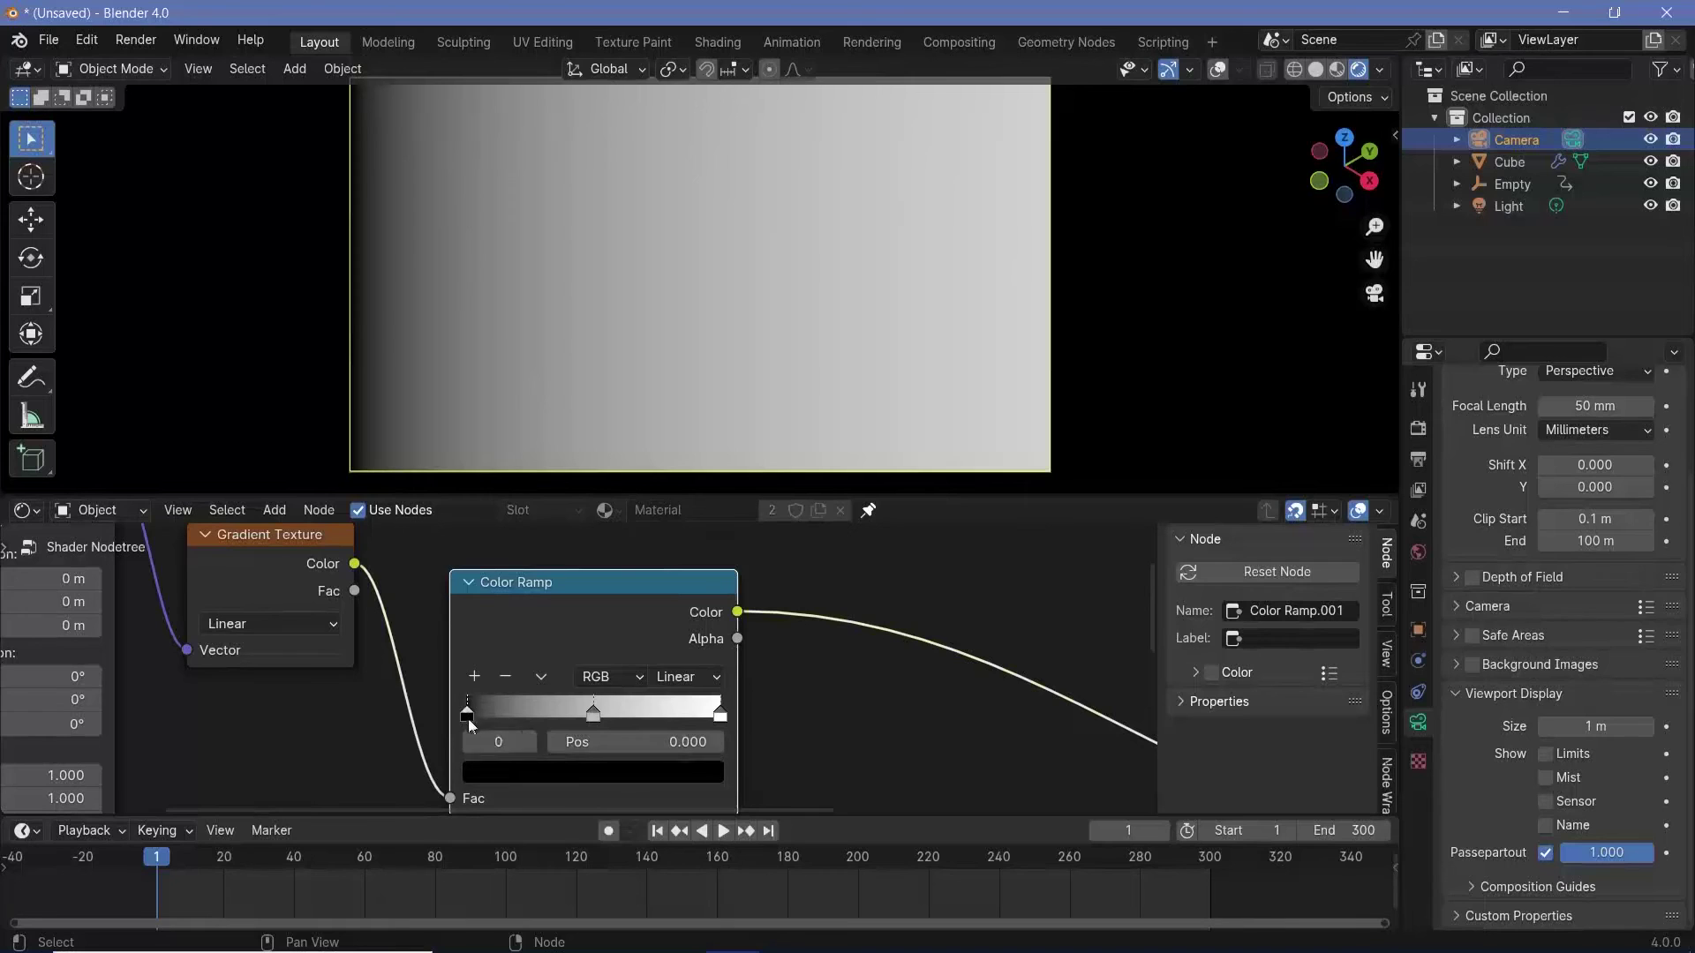
pyautogui.click(503, 774)
pyautogui.moveTo(704, 601); pyautogui.dragTo(707, 394)
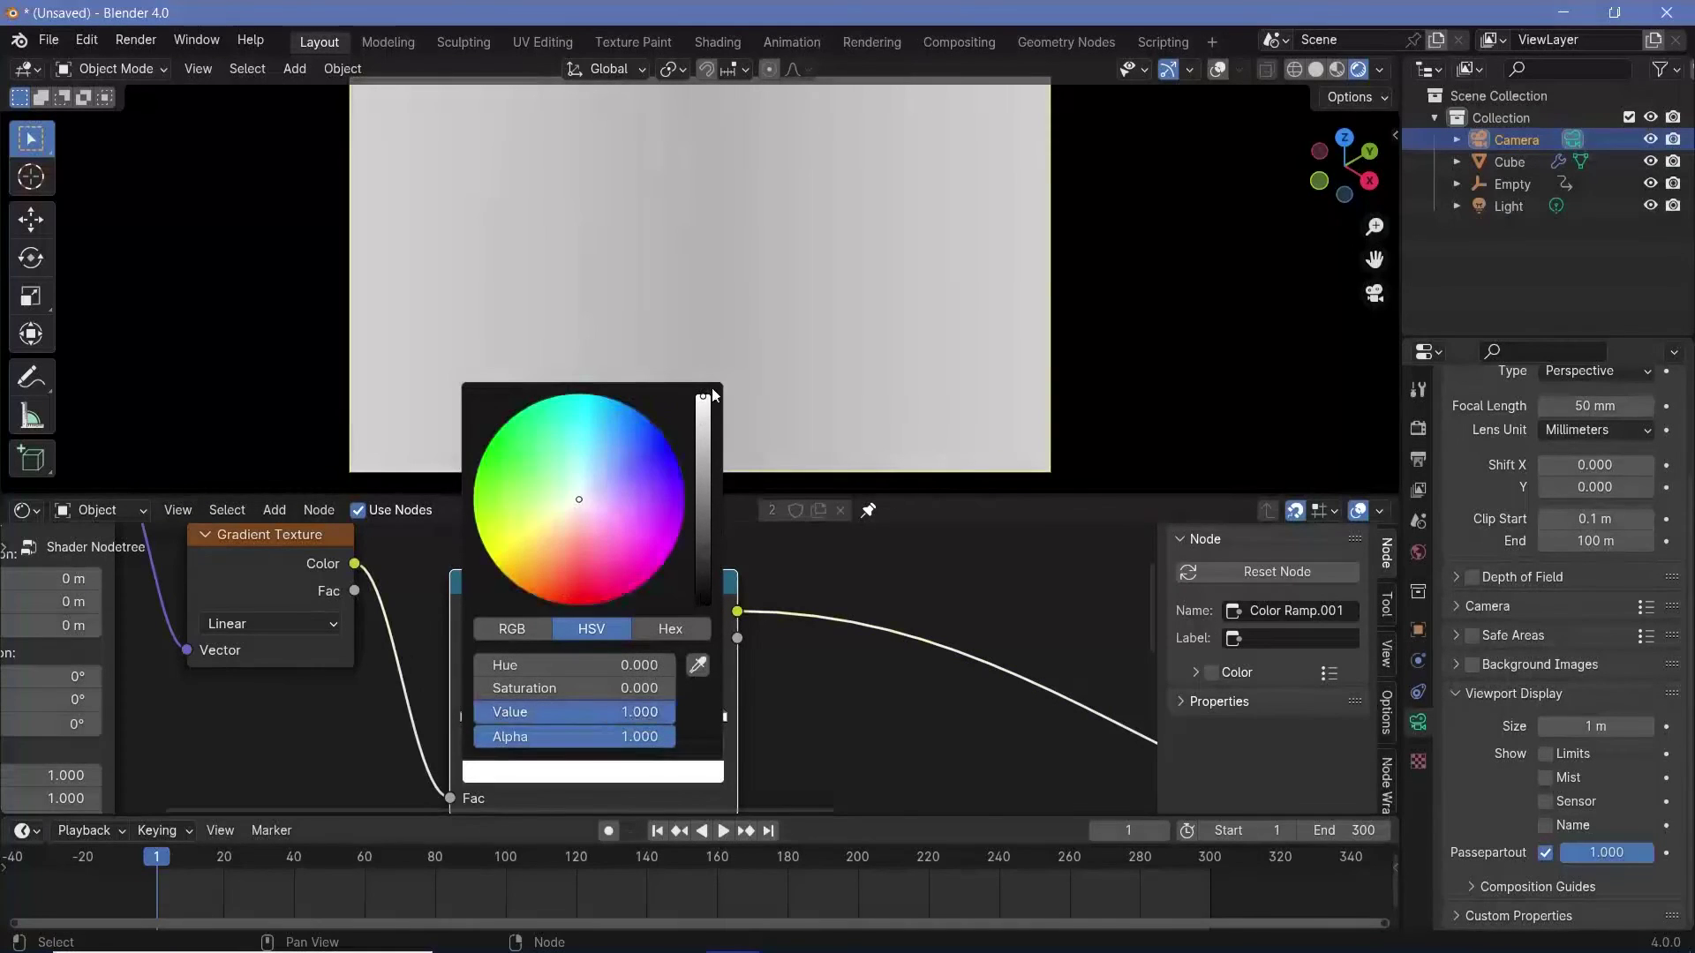
pyautogui.click(529, 588)
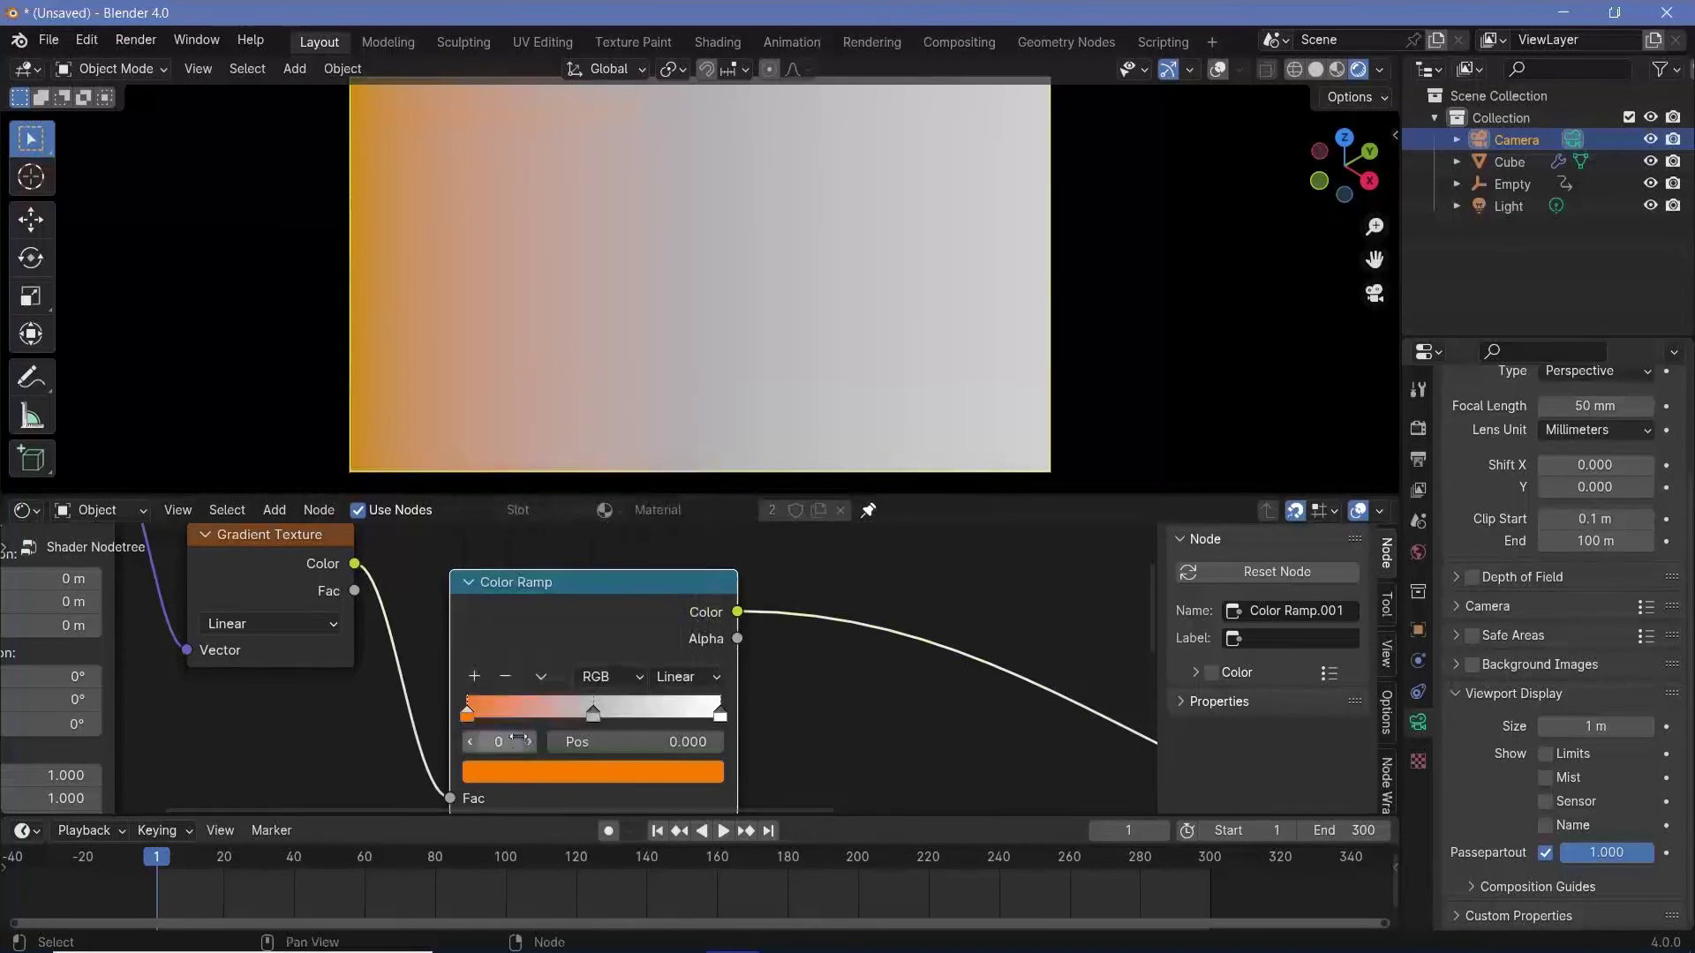
pyautogui.click(474, 681)
pyautogui.click(536, 762)
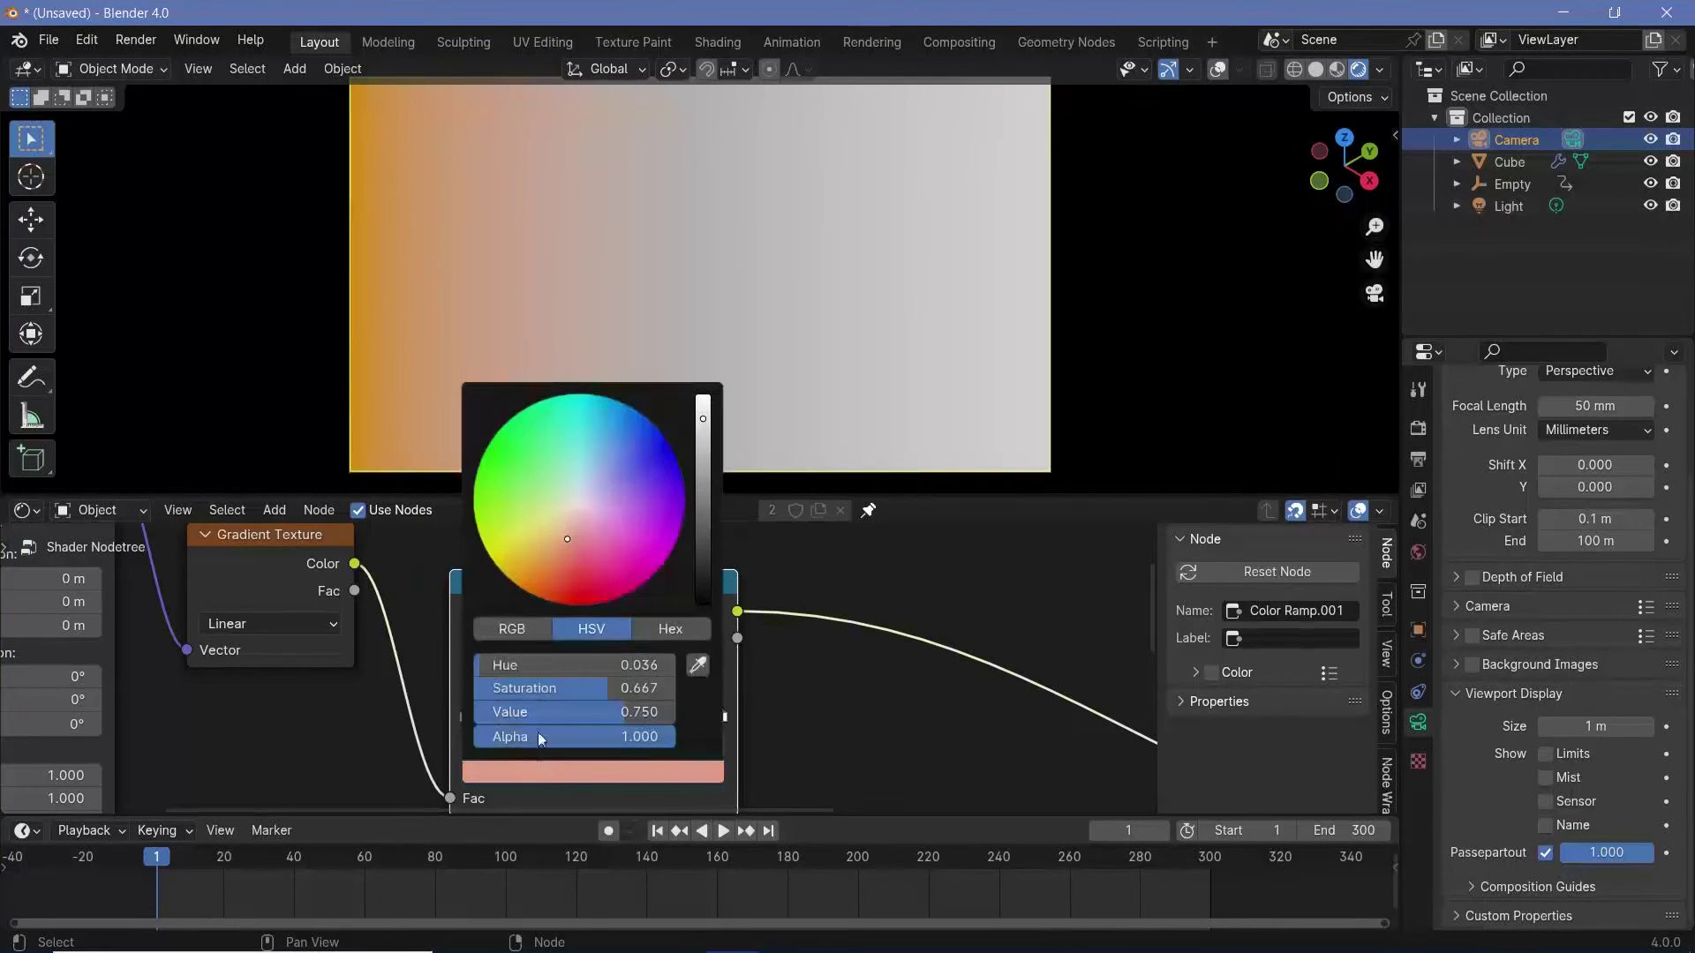
pyautogui.keyDown('ctrl'); pyautogui.moveTo(572, 552); pyautogui.dragTo(579, 606); pyautogui.keyUp('ctrl')
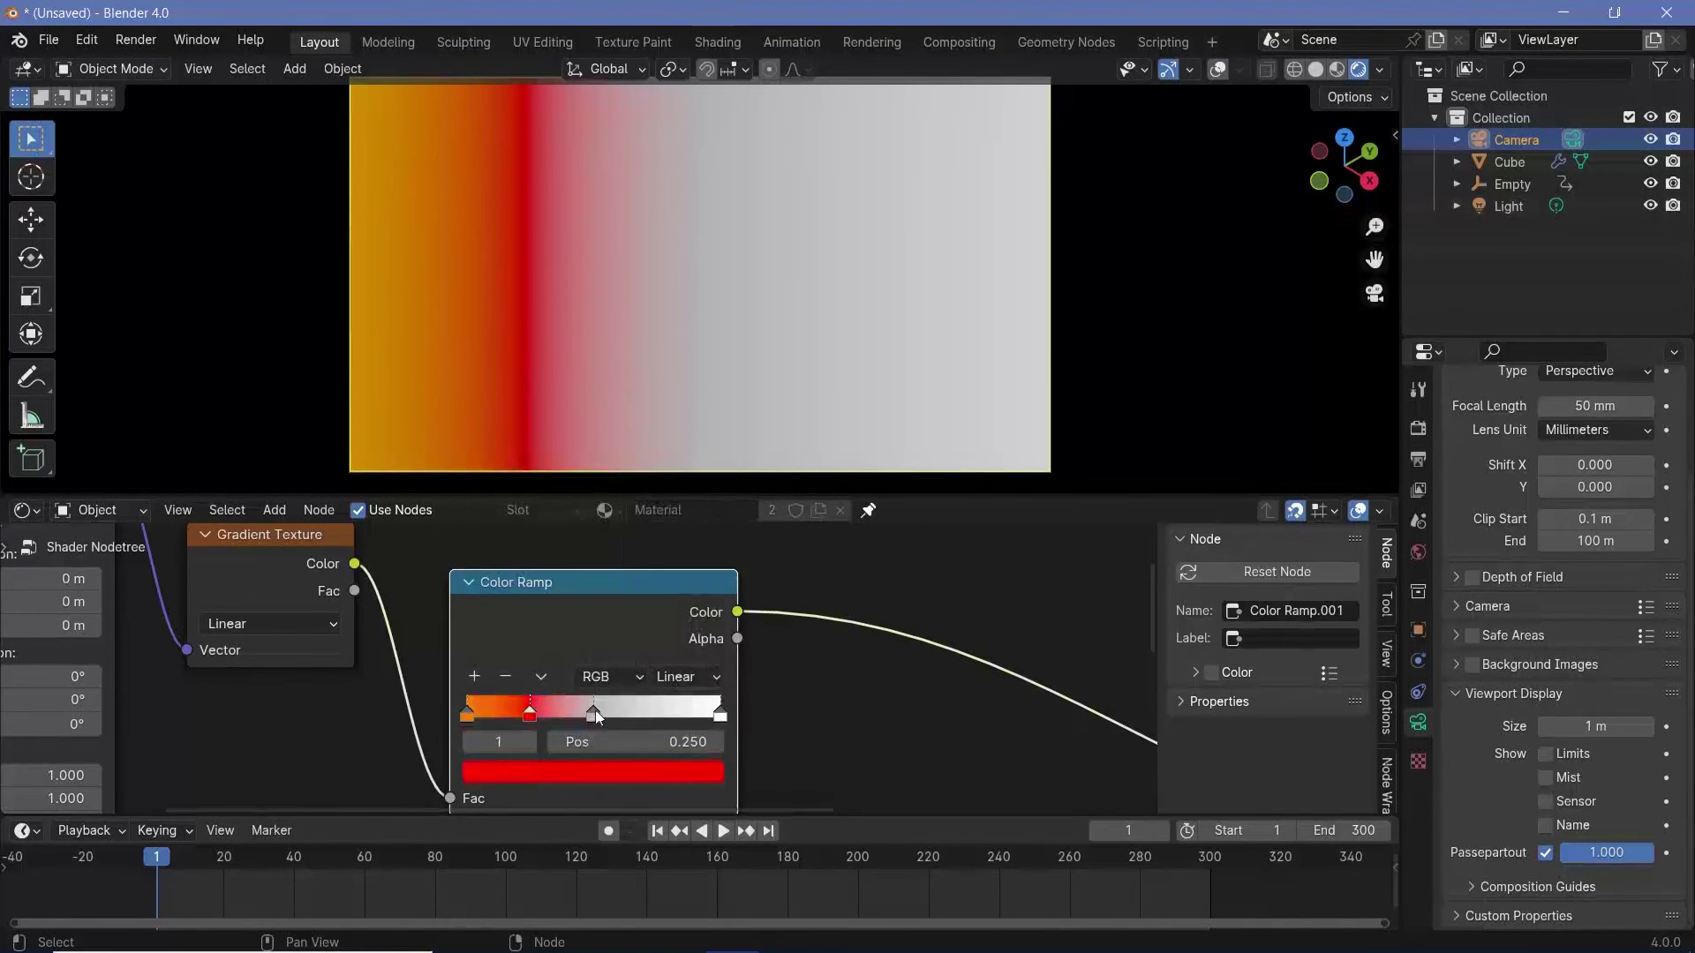
# Color the Color Ramp's stop at 0.500 blue and its last stop cyan.
pyautogui.click(594, 711)
pyautogui.click(590, 775)
pyautogui.keyDown('ctrl'); pyautogui.moveTo(579, 499); pyautogui.dragTo(703, 395); pyautogui.keyUp('ctrl')
pyautogui.click(724, 712)
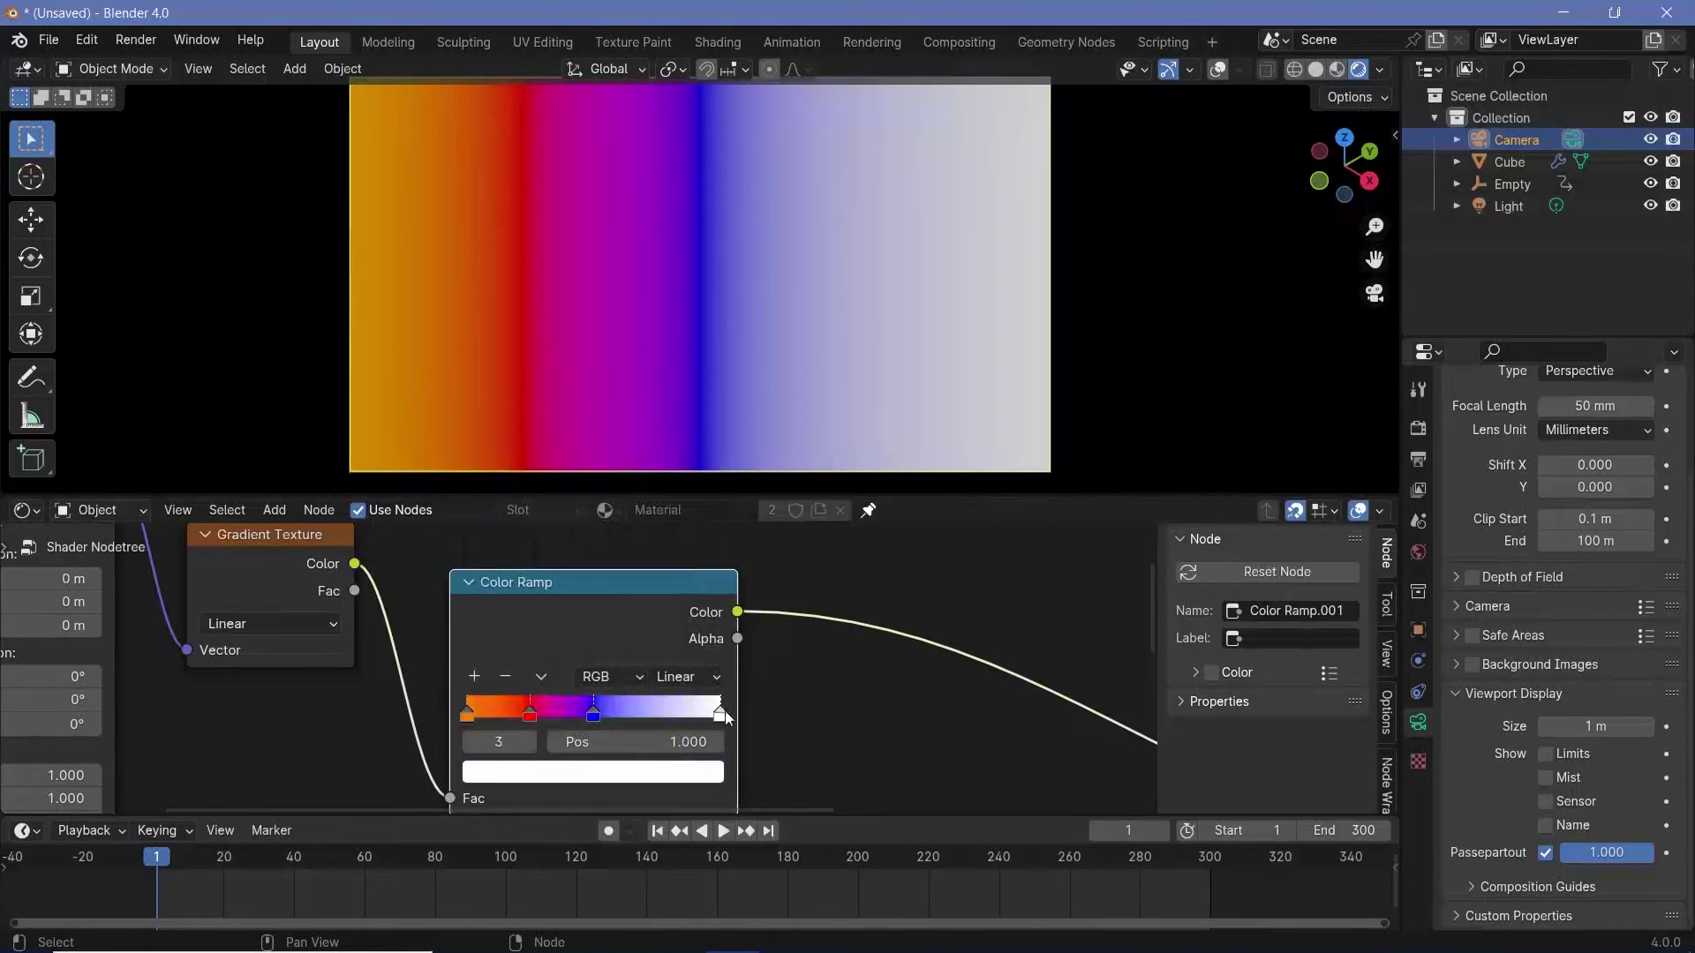
pyautogui.click(653, 774)
pyautogui.click(580, 397)
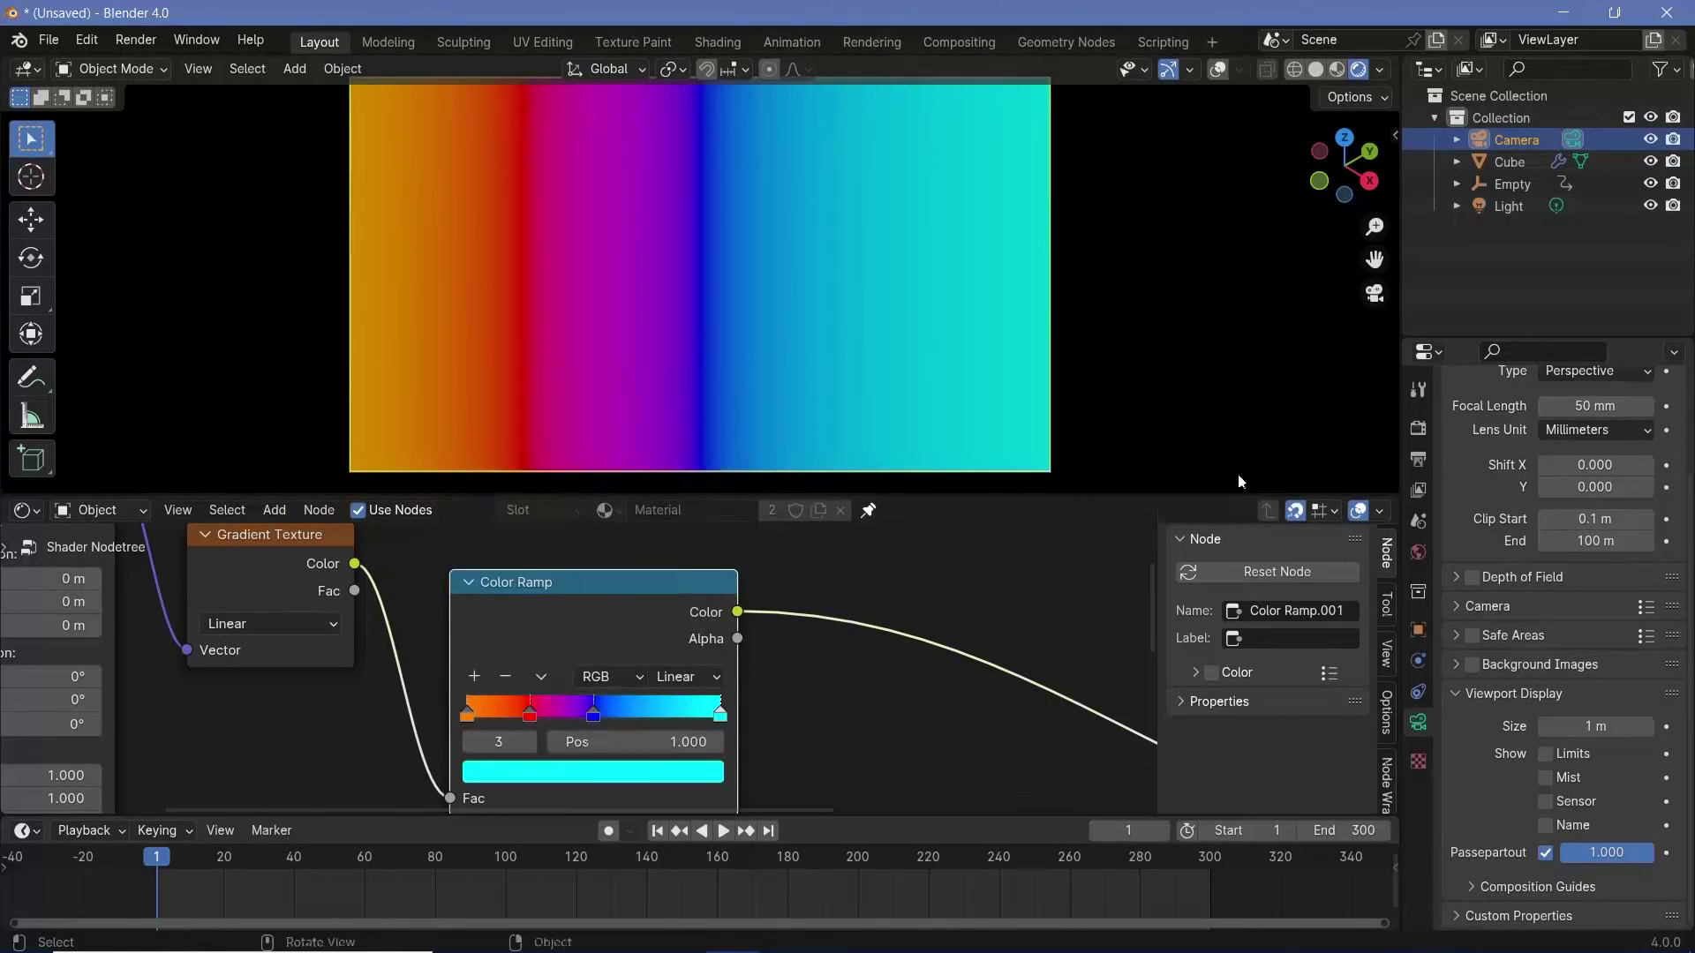
# Move the blue stop to about three quarters of the Color Ramp and the red stop to 0.243.
pyautogui.moveTo(604, 710); pyautogui.dragTo(666, 718)
pyautogui.click(532, 713)
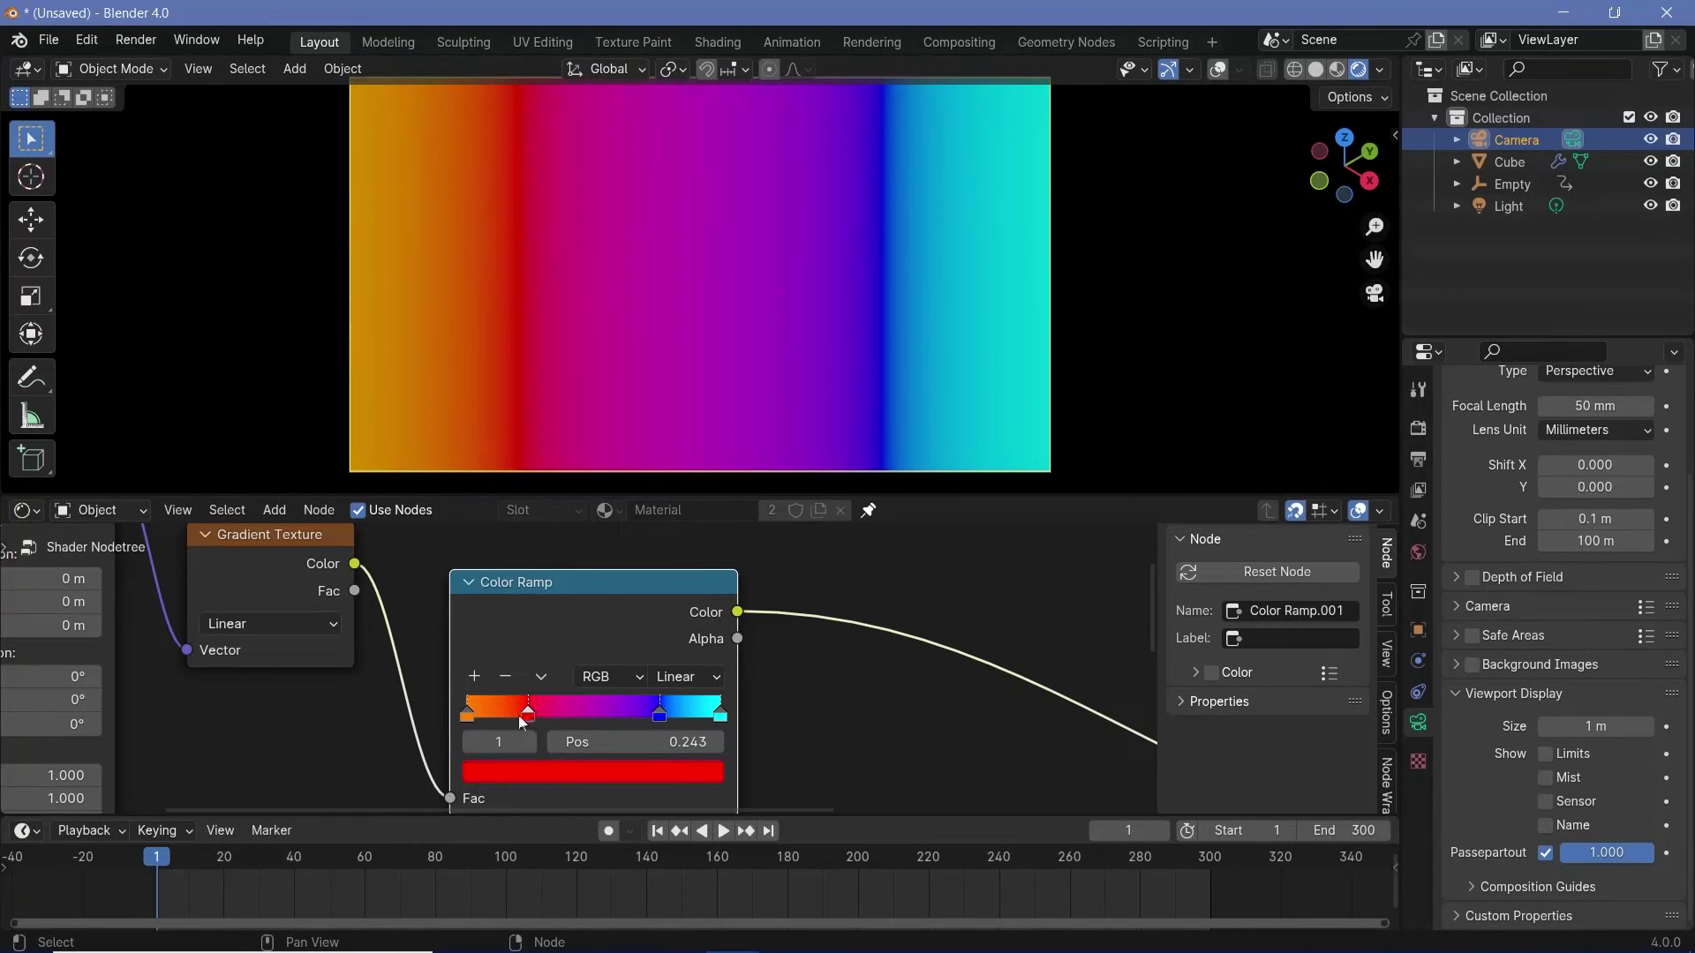
# Connect the gradient Color Ramp's Color to the Principled BSDF's Base Color and restore the Principled BSDF as the surface shader.
pyautogui.scroll(-2, 706, 693)
pyautogui.moveTo(706, 692); pyautogui.dragTo(678, 667, button='middle')
pyautogui.moveTo(653, 600); pyautogui.dragTo(979, 707)
pyautogui.moveTo(946, 710); pyautogui.dragTo(677, 741, button='middle')
pyautogui.click(834, 721)
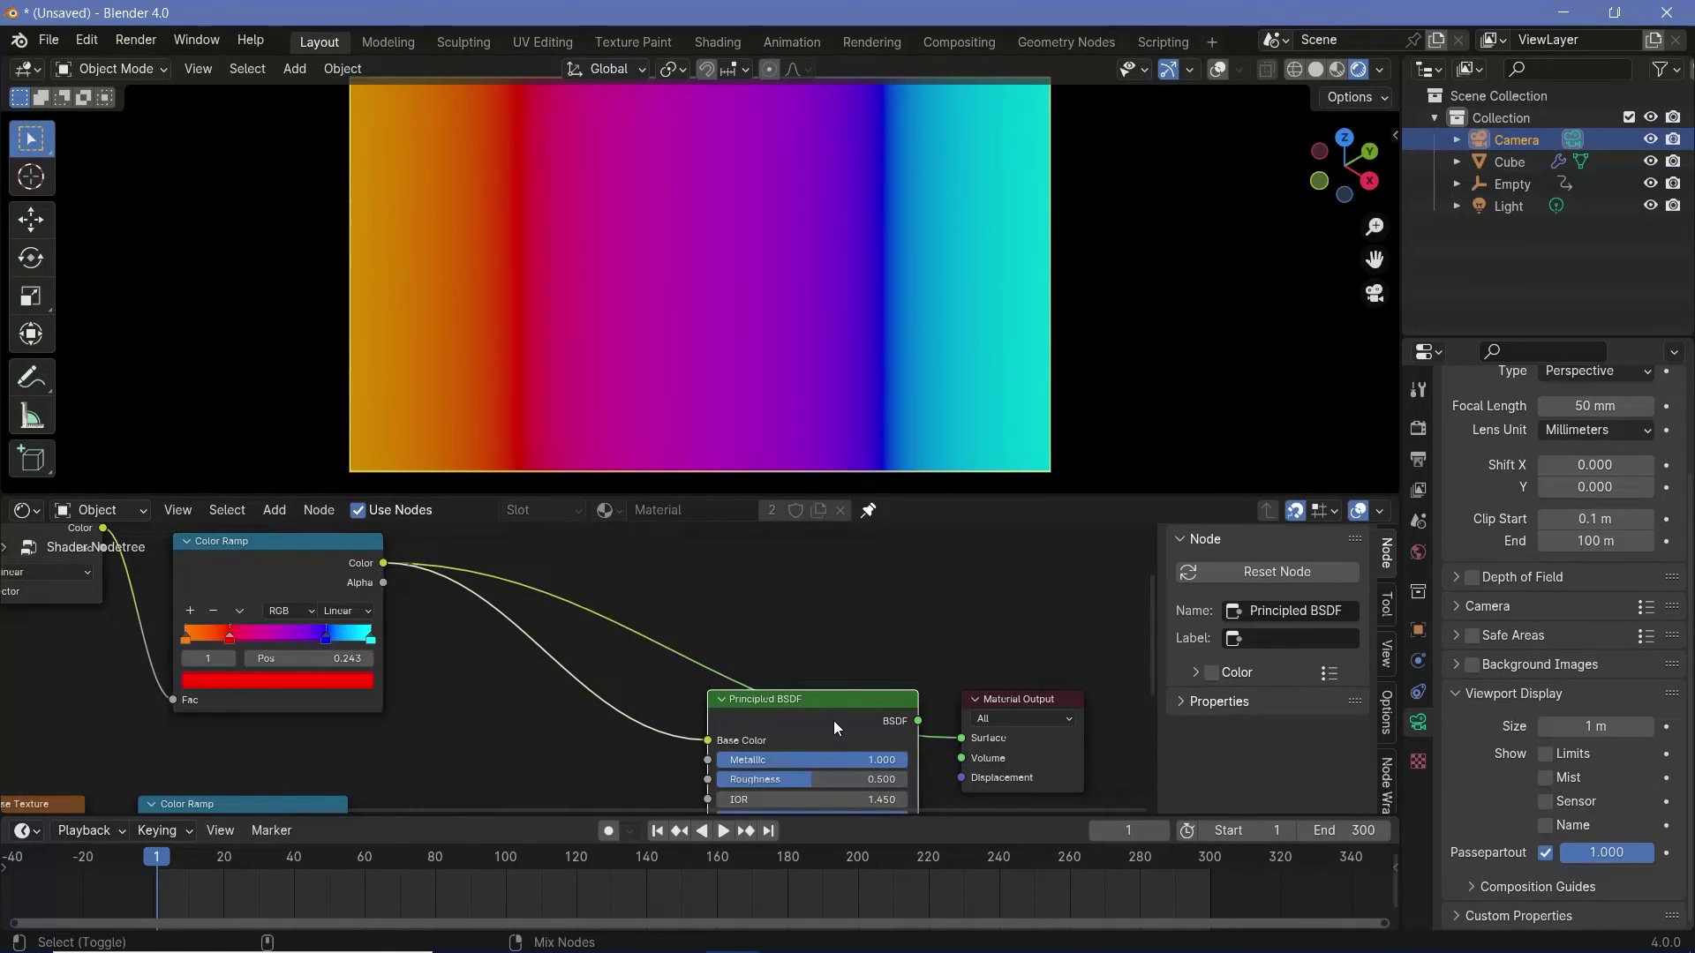
pyautogui.keyDown('ctrl'); pyautogui.keyDown('shift'); pyautogui.click(834, 721); pyautogui.keyUp('shift'); pyautogui.keyUp('ctrl')
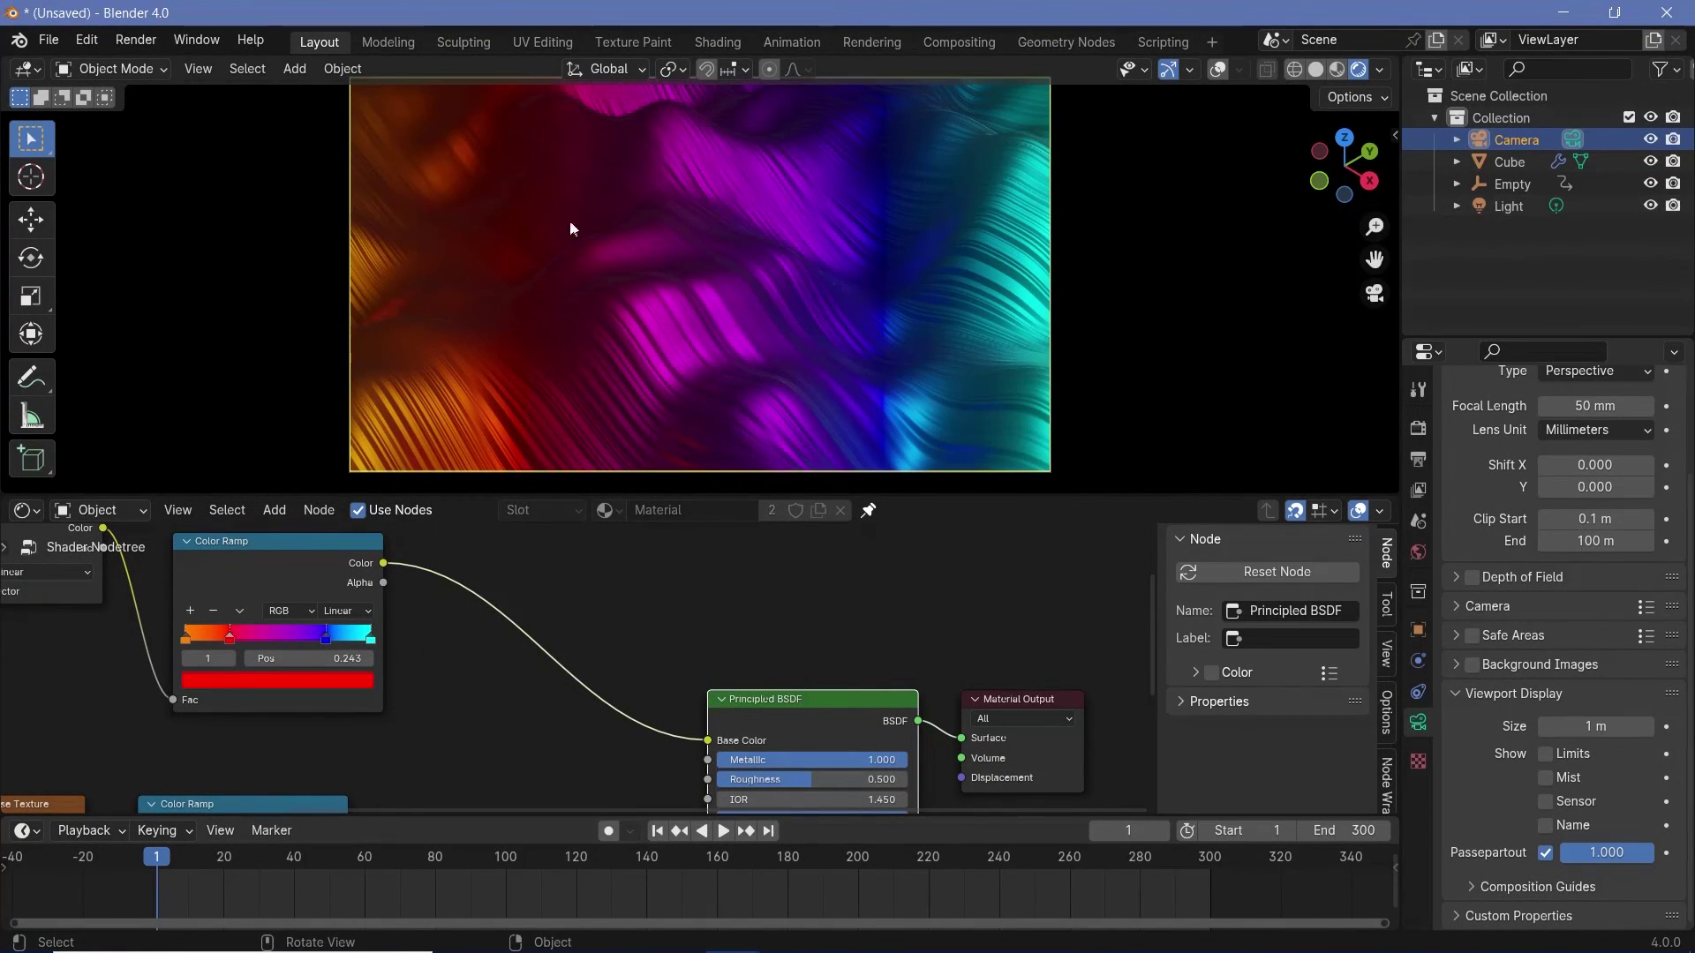
# Duplicate the point light and place the copy about 7.5 m away, above the opposite side of the terrain.
pyautogui.click(1511, 207)
pyautogui.press('KP_0')
pyautogui.hotkey('shift', 'alt', 'z')
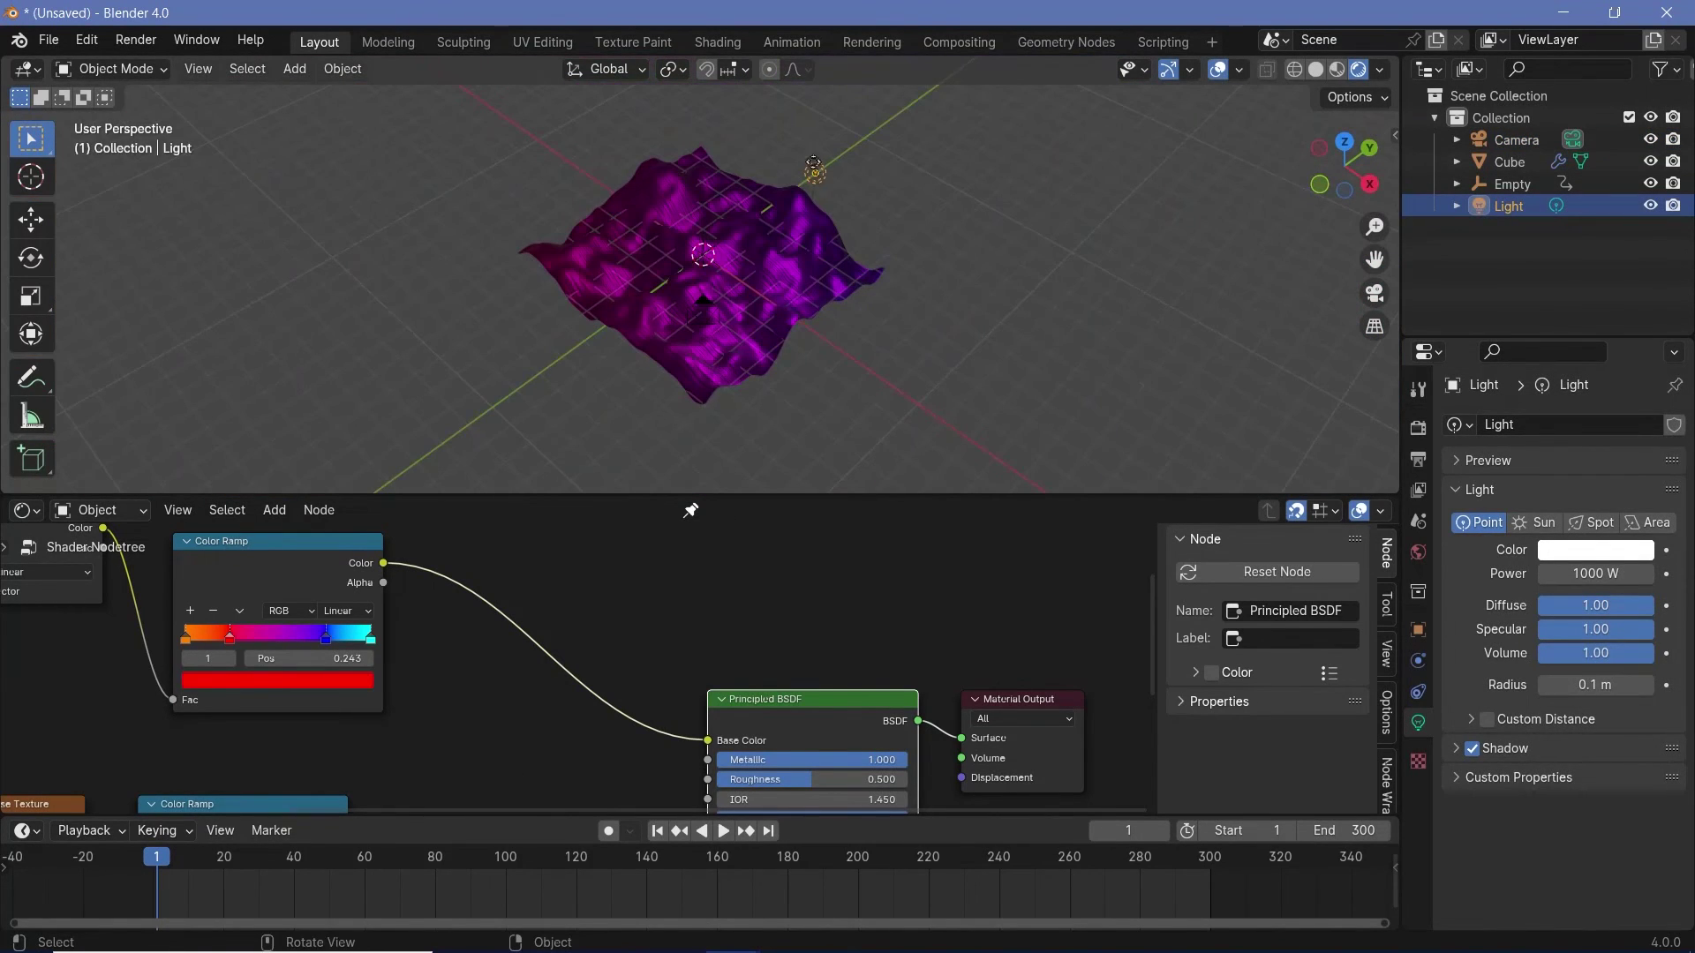
pyautogui.moveTo(824, 175); pyautogui.dragTo(840, 295, button='middle')
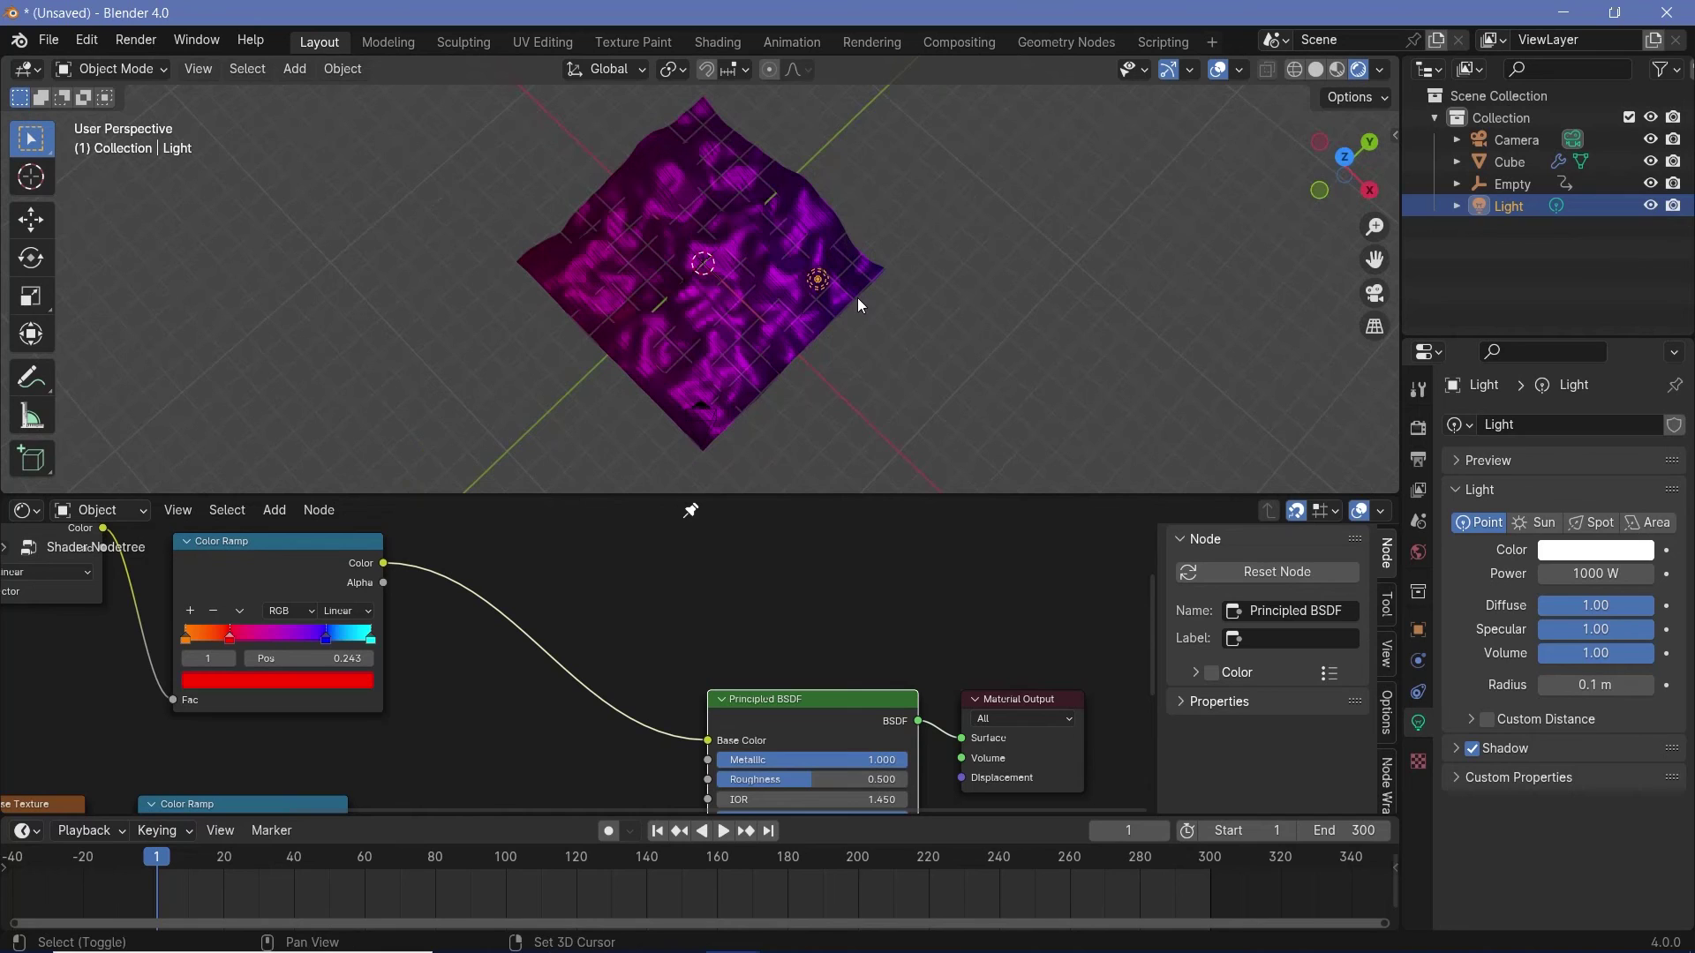
pyautogui.hotkey('shift', 'd')
pyautogui.click(620, 288)
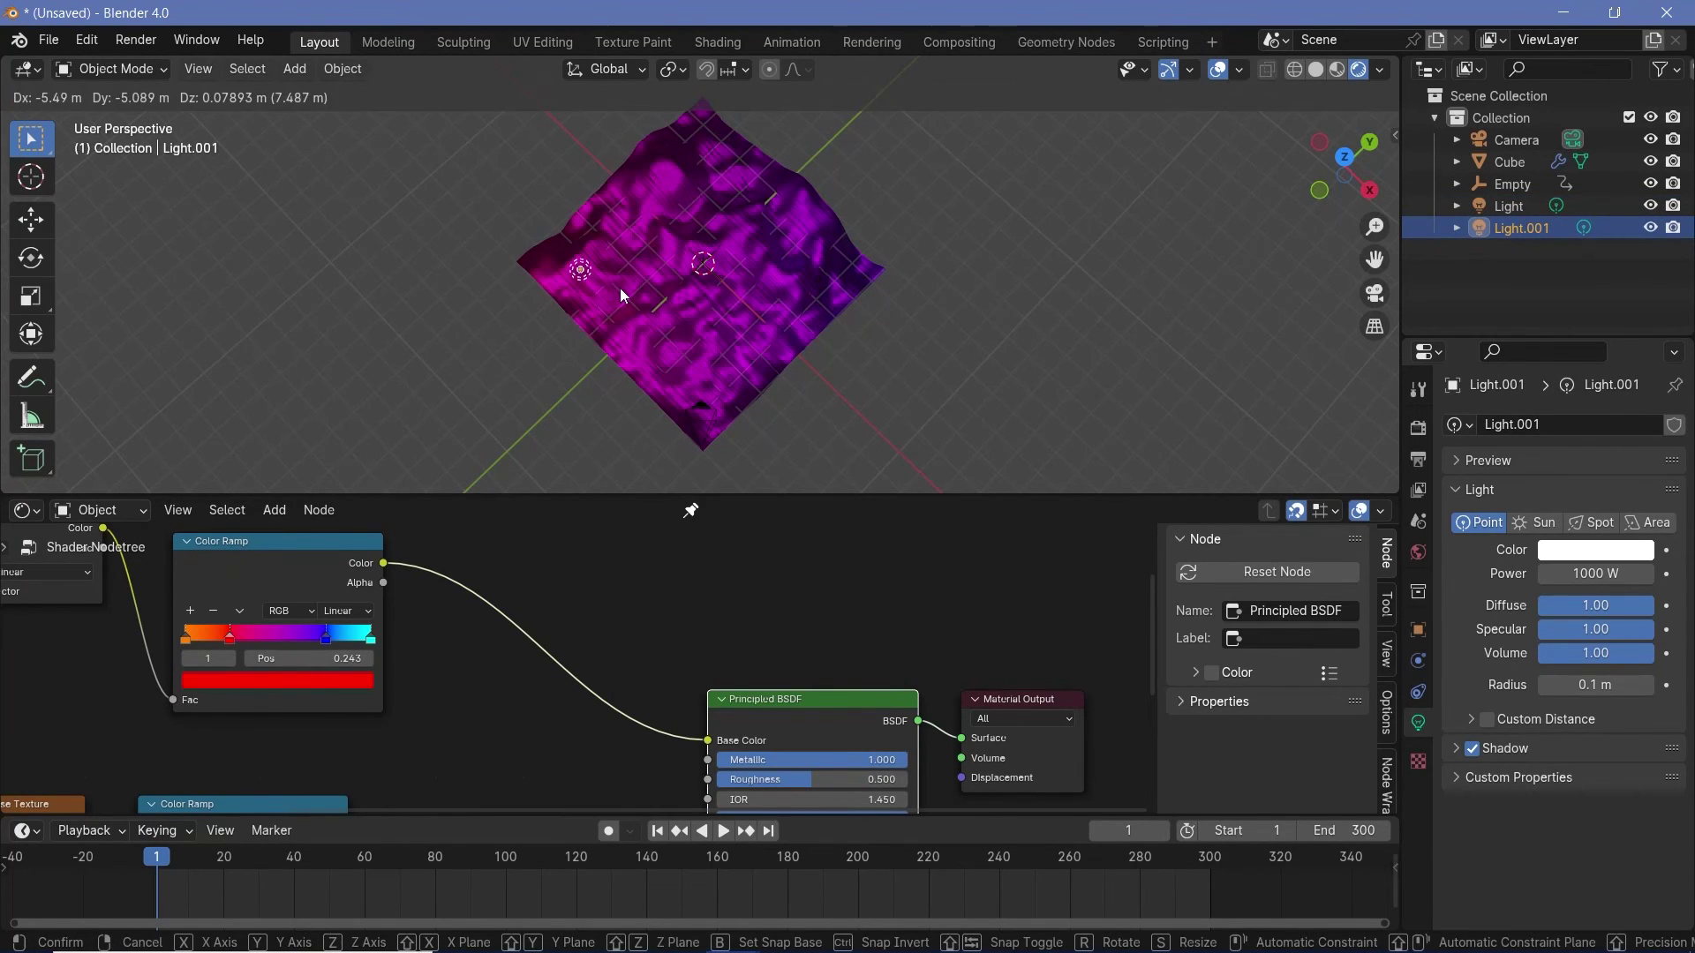
# Return to the scene camera's view to check the terrain's colors under both lights.
pyautogui.press('KP_0')
pyautogui.press('KP_0')
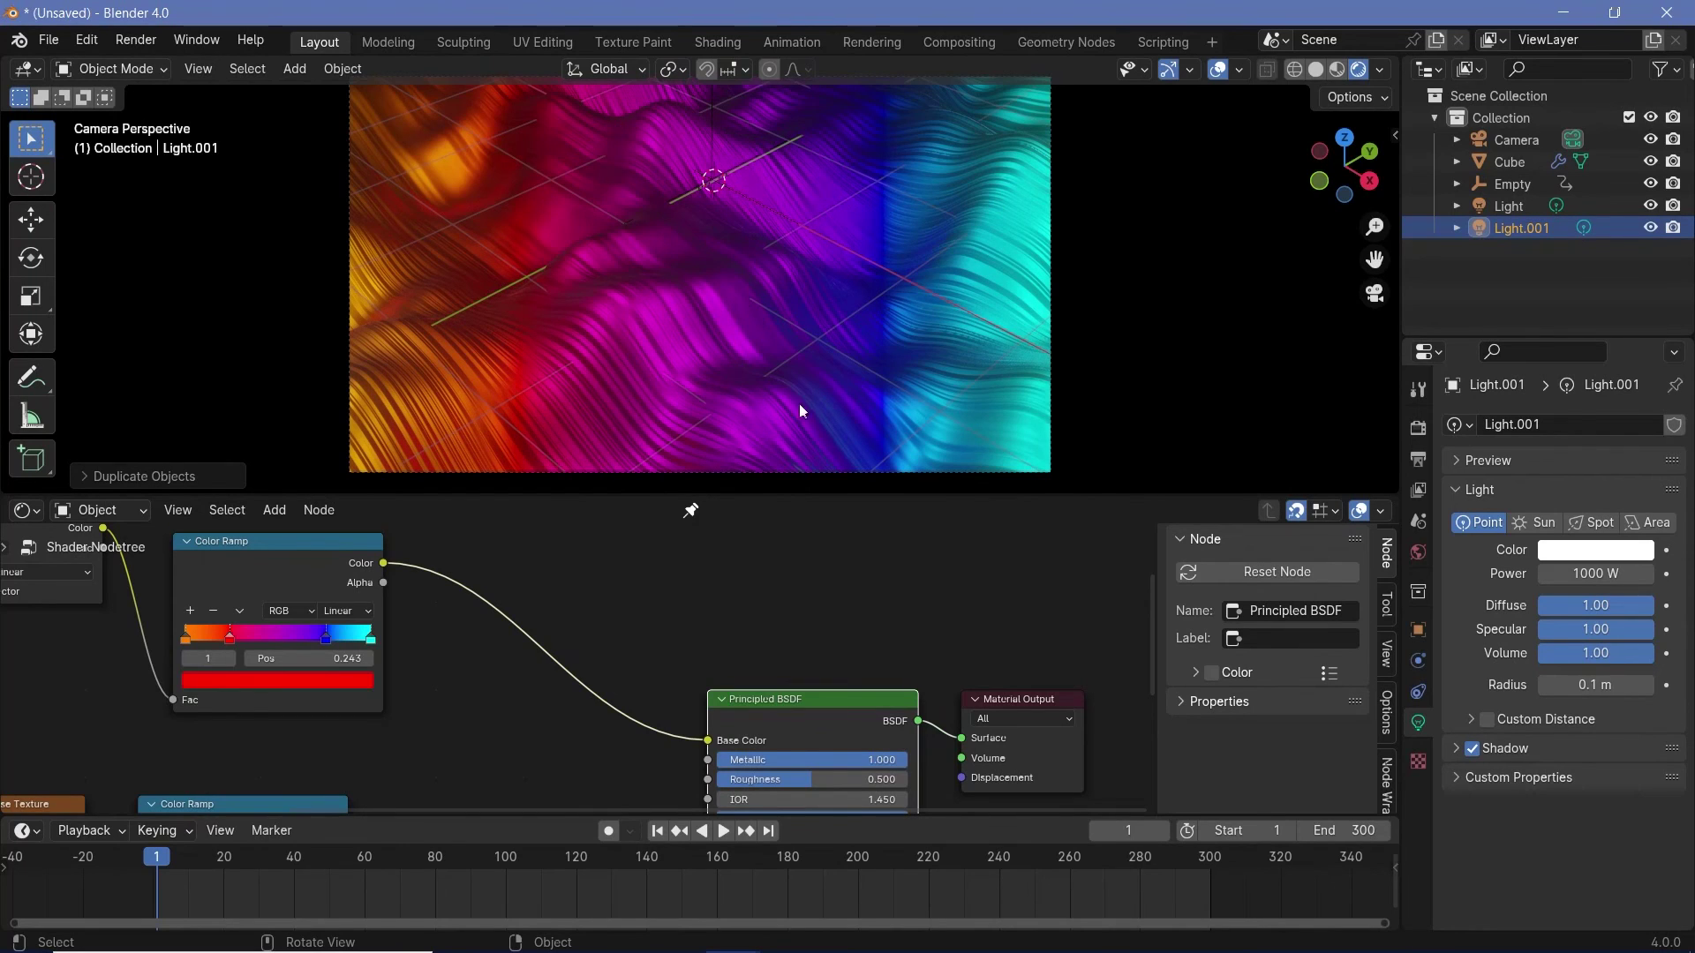
pyautogui.scroll(-2, 881, 348)
pyautogui.moveTo(377, 613); pyautogui.dragTo(621, 646, button='middle')
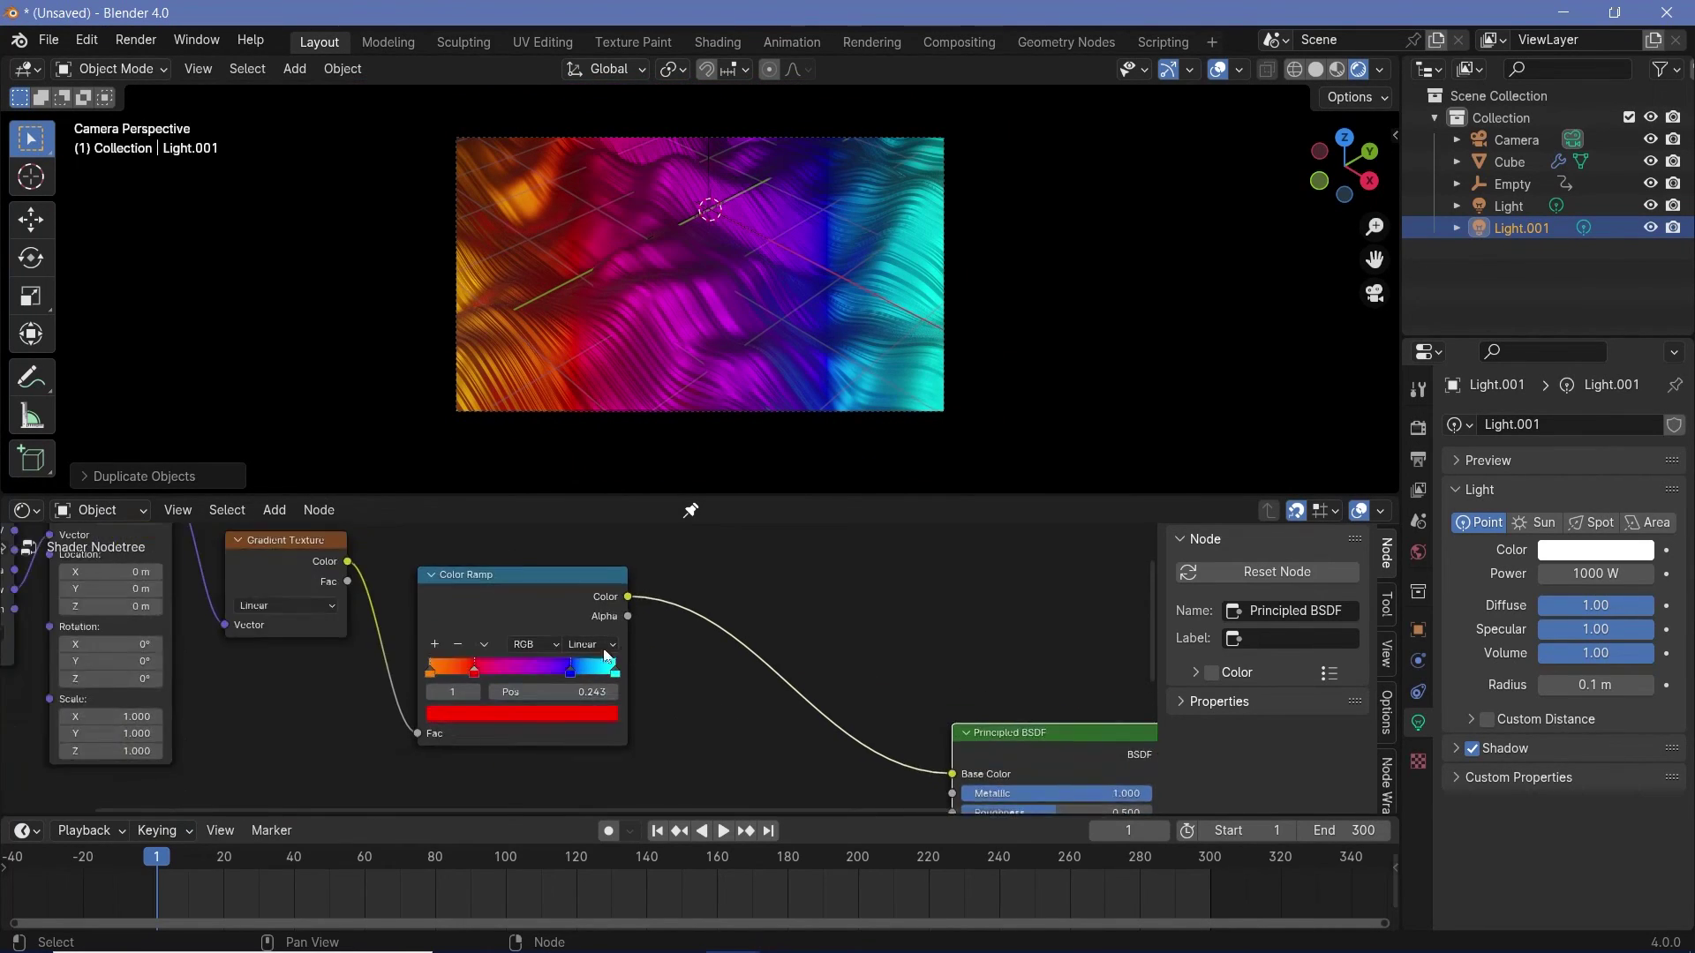
# Set the gradient Color Ramp's interpolation to Ease and move its blue stop to 0.805.
pyautogui.scroll(2, 622, 653)
pyautogui.scroll(1, 819, 309)
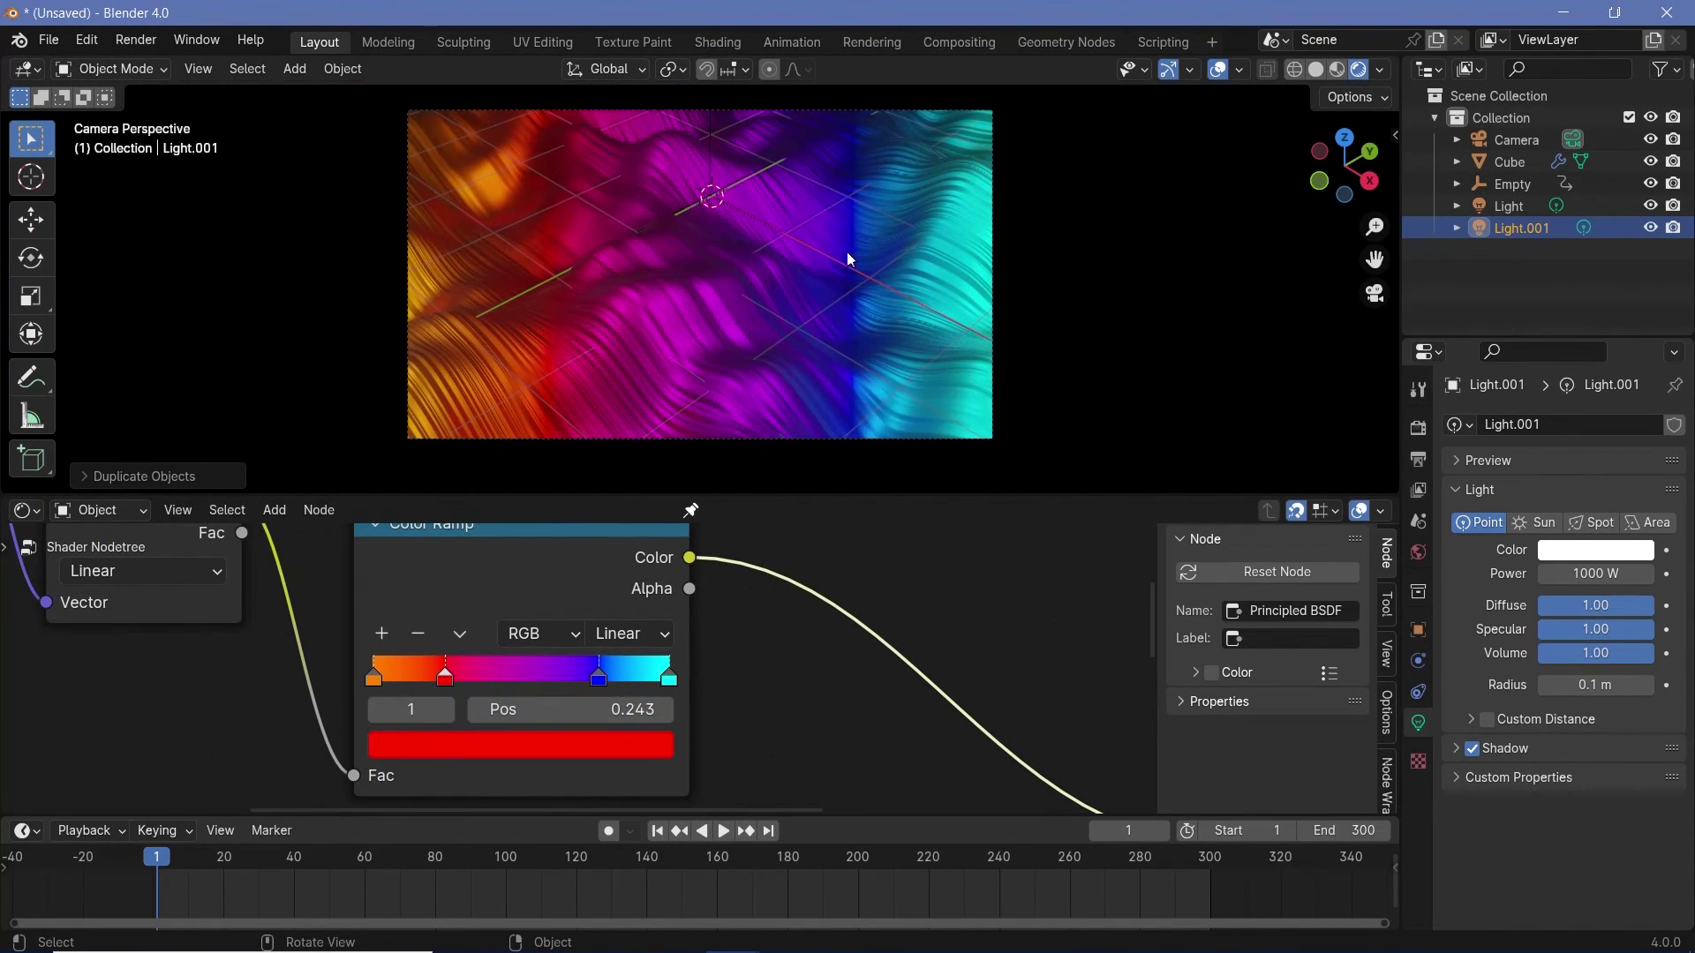
pyautogui.click(620, 632)
pyautogui.click(623, 702)
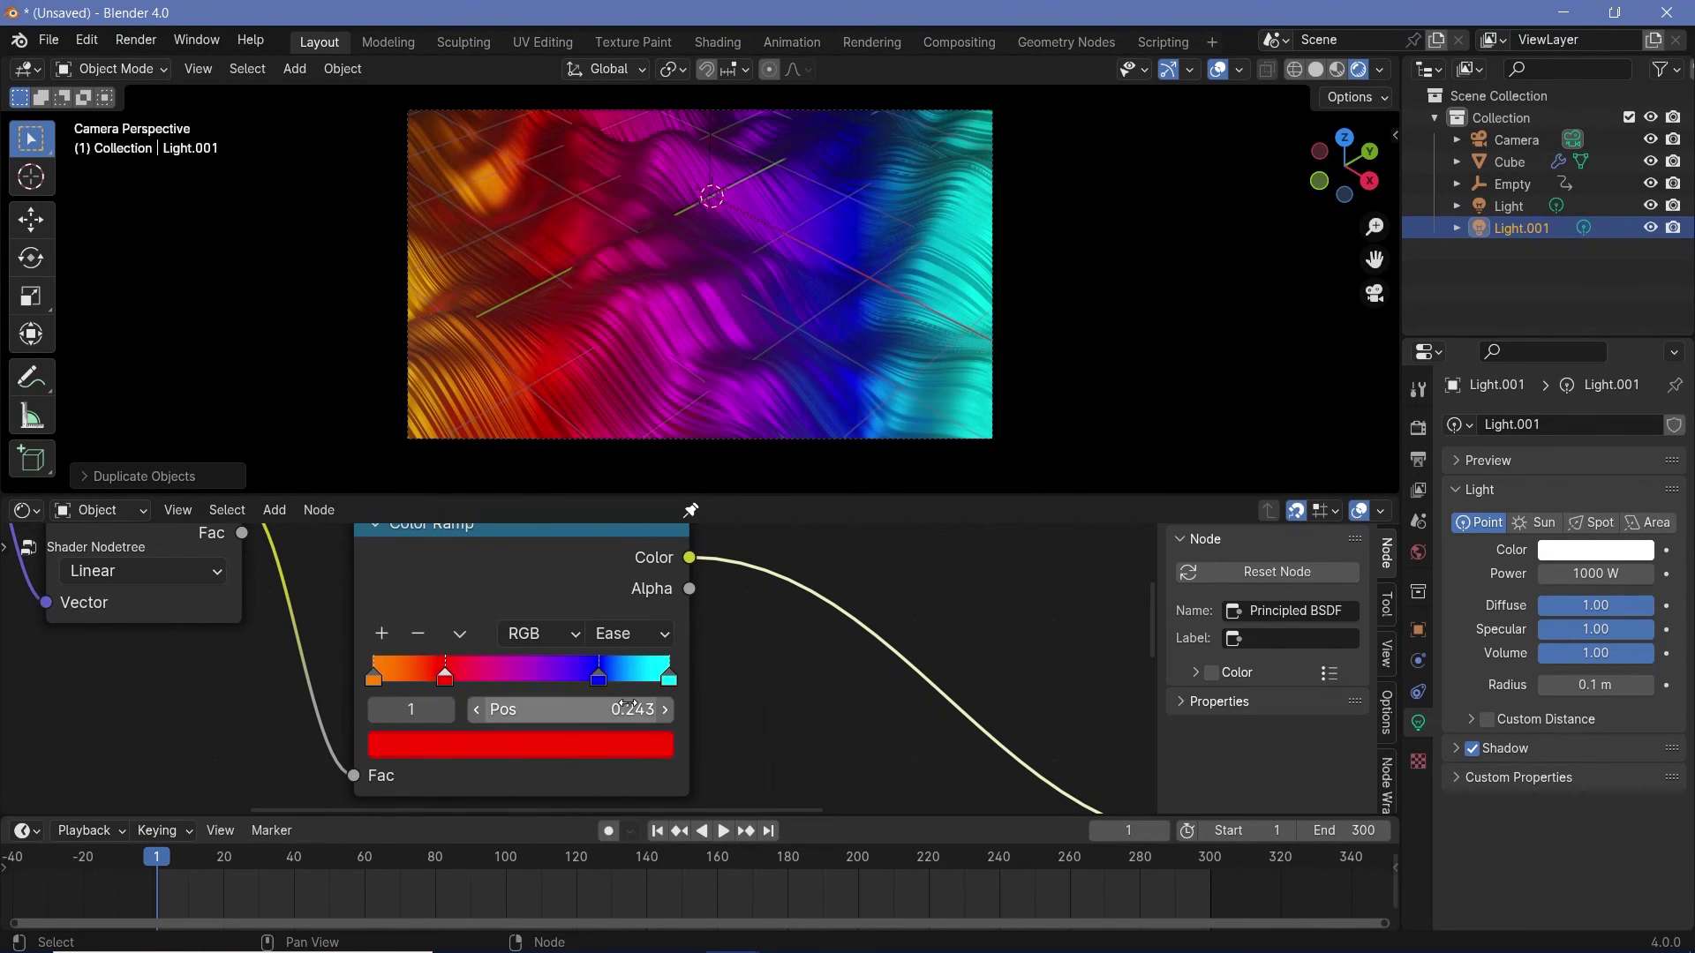
pyautogui.moveTo(610, 673); pyautogui.dragTo(626, 673)
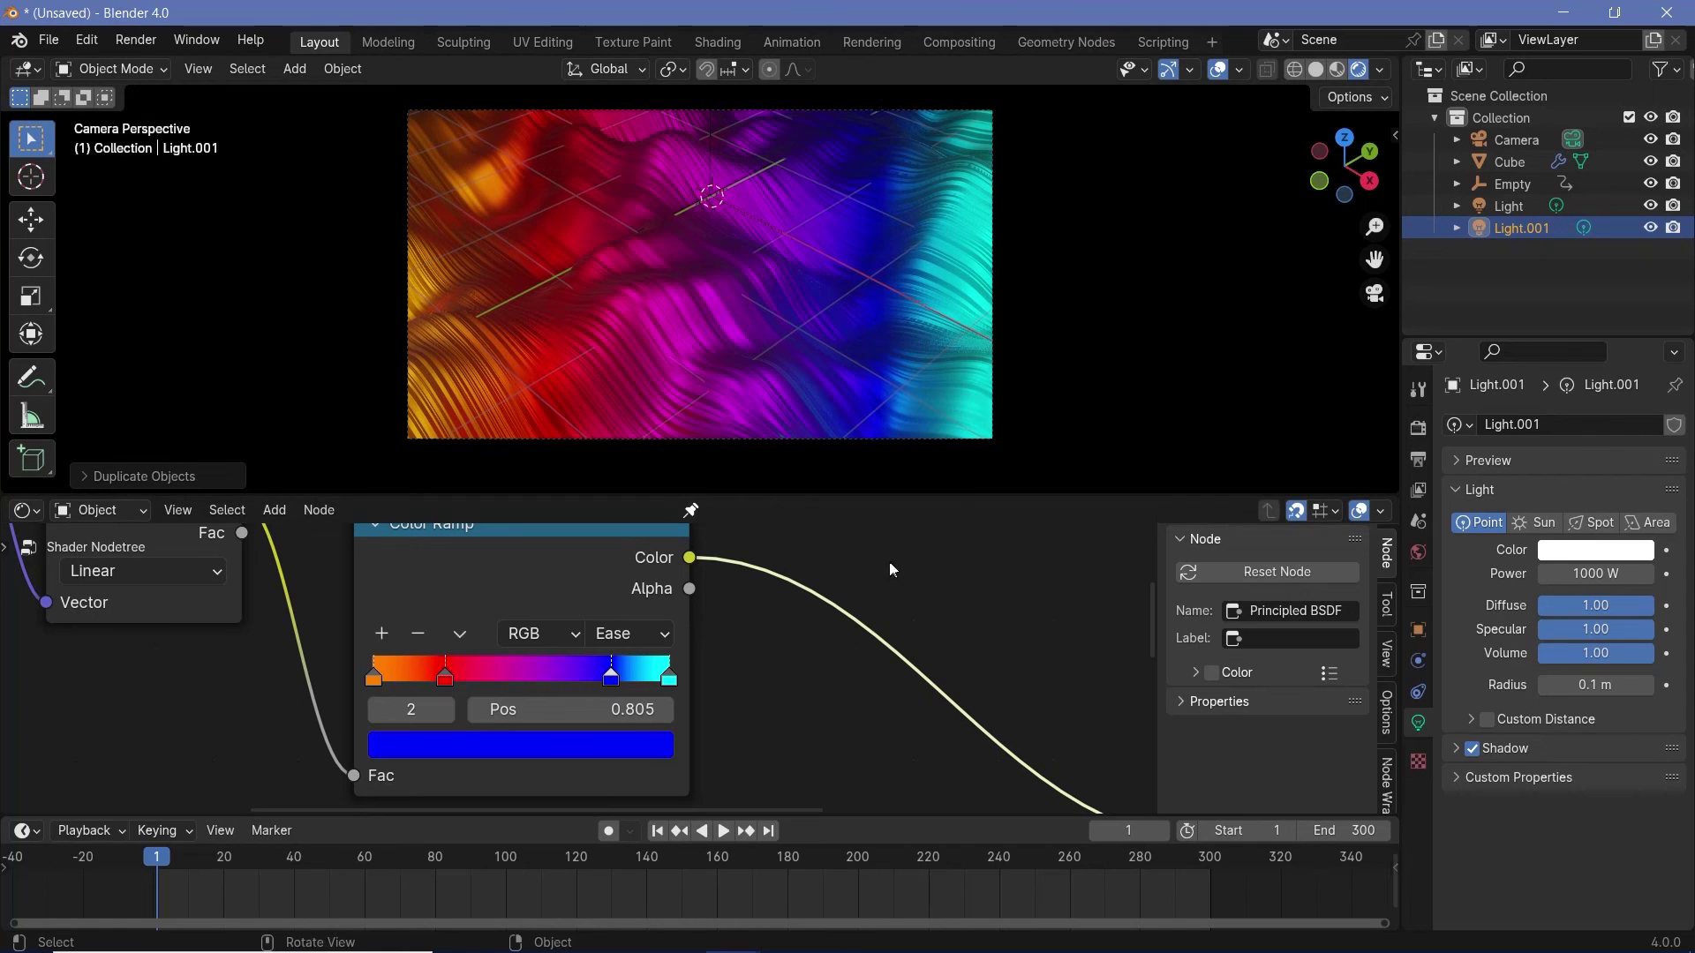
# Set the Principled BSDF's Roughness to 0.325 and play the animation with the viewport overlays hidden.
pyautogui.moveTo(879, 668); pyautogui.dragTo(902, 764, button='middle')
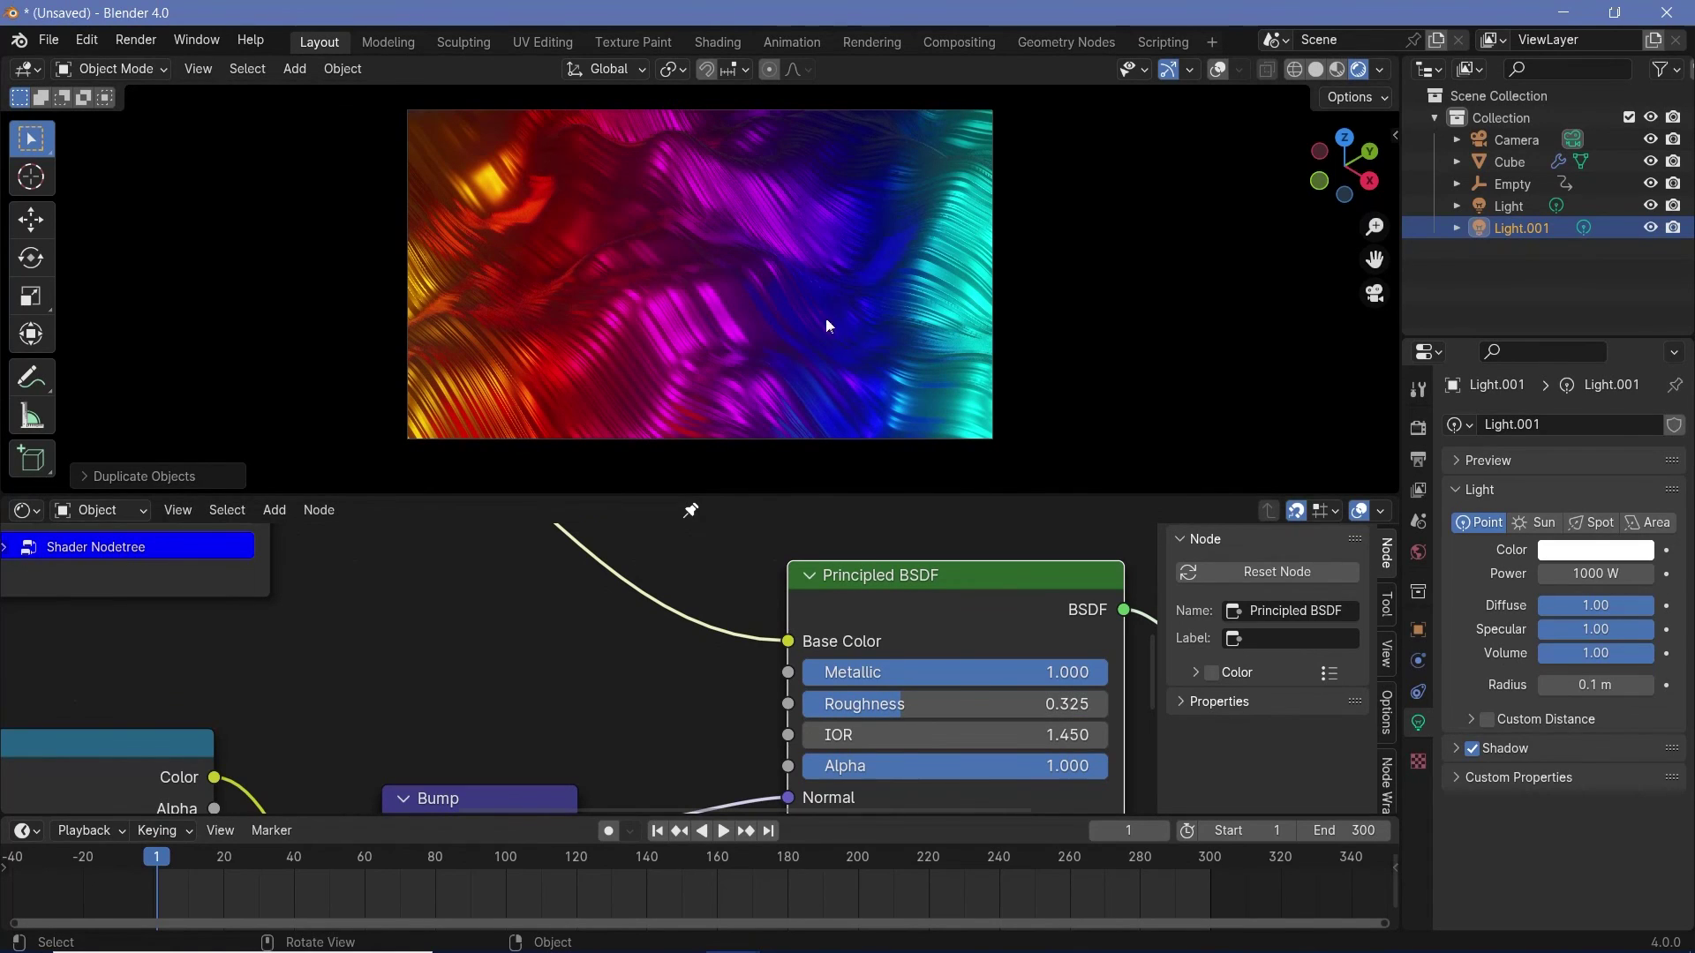
pyautogui.press('space')
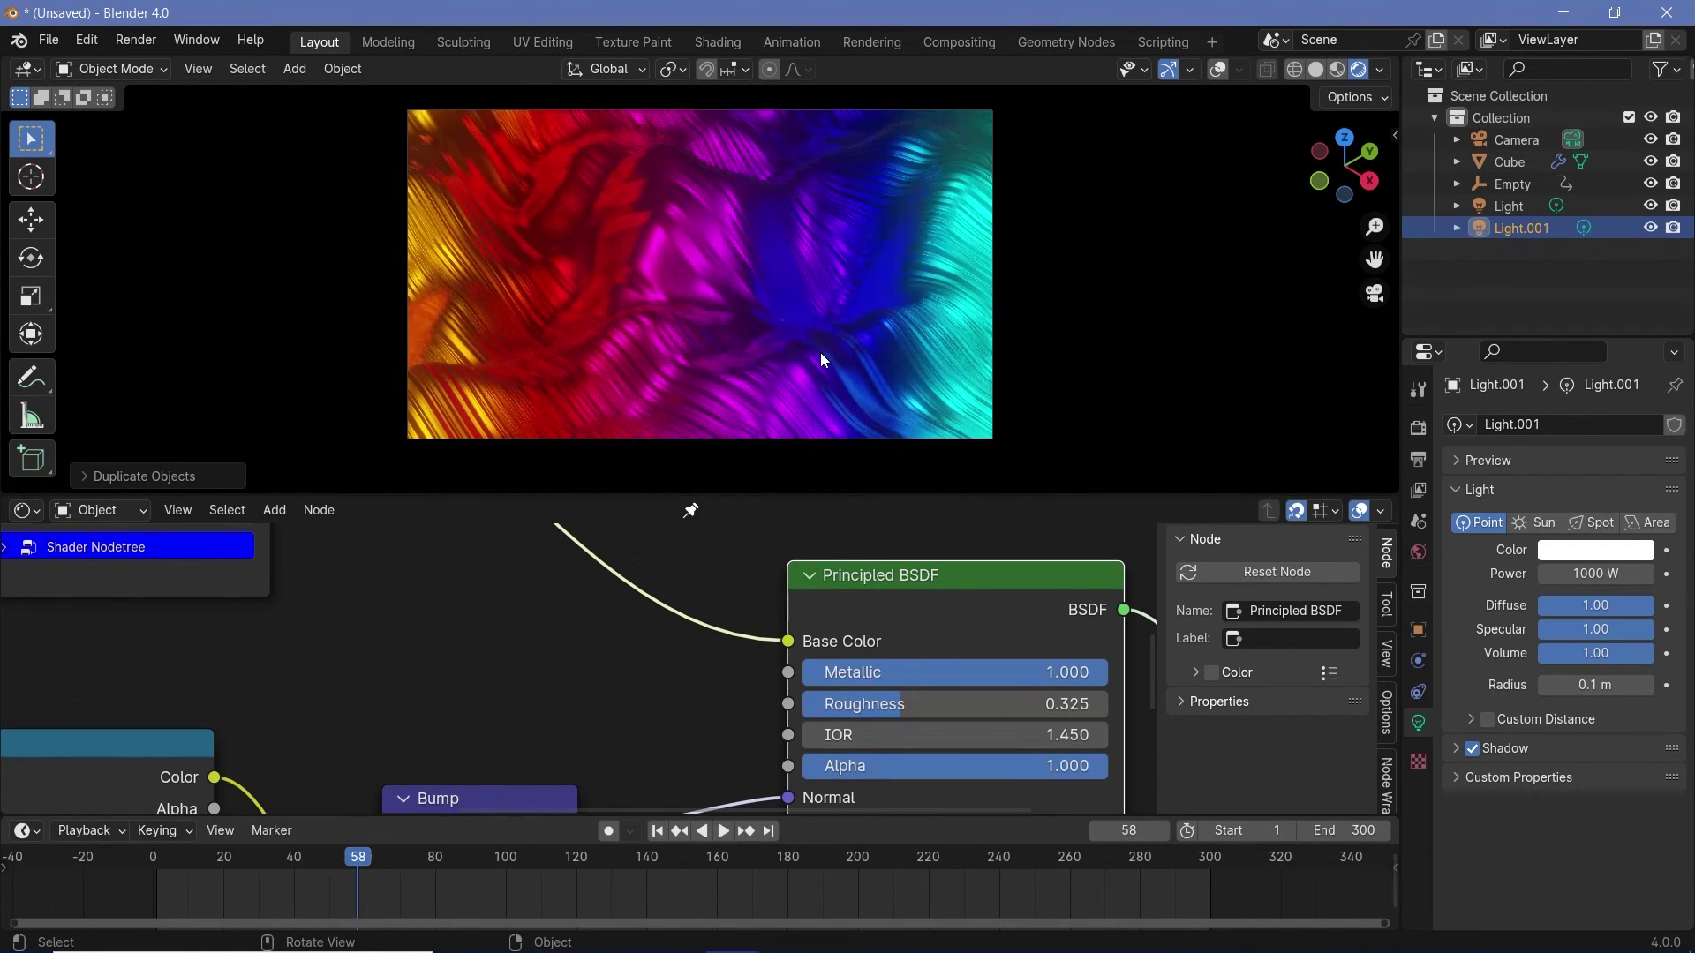
# Set the scene's color management View Transform to AgX in the render settings.
pyautogui.click(1417, 427)
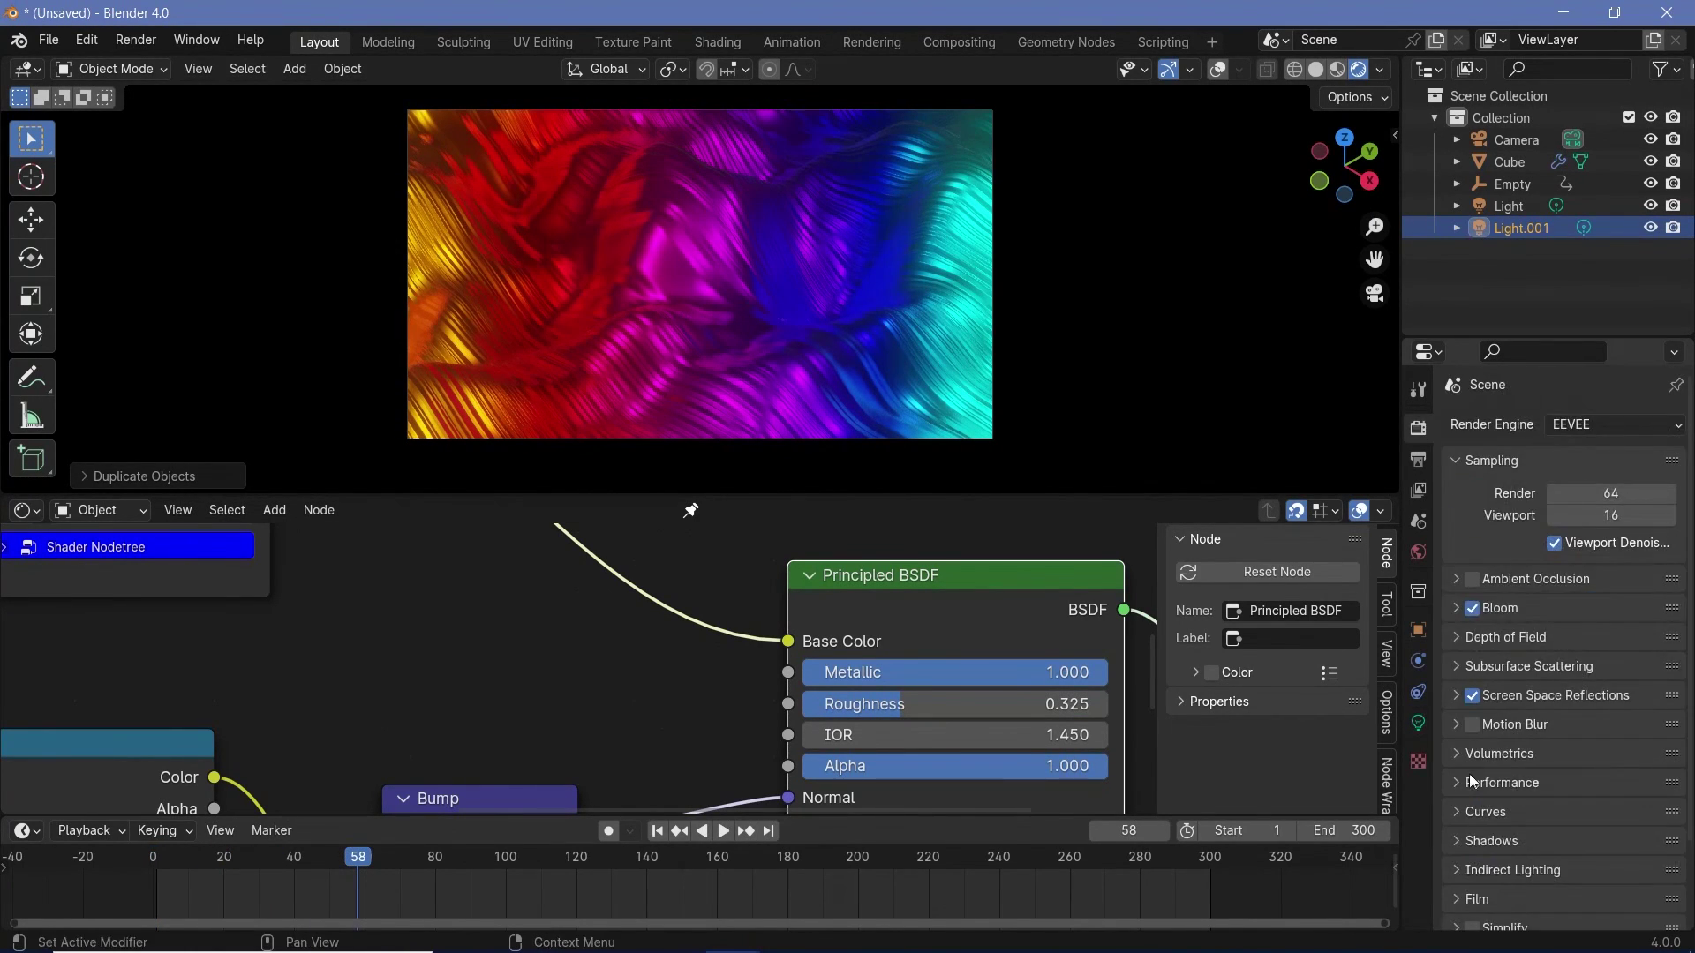
pyautogui.scroll(-3, 1501, 812)
pyautogui.scroll(-5, 1521, 828)
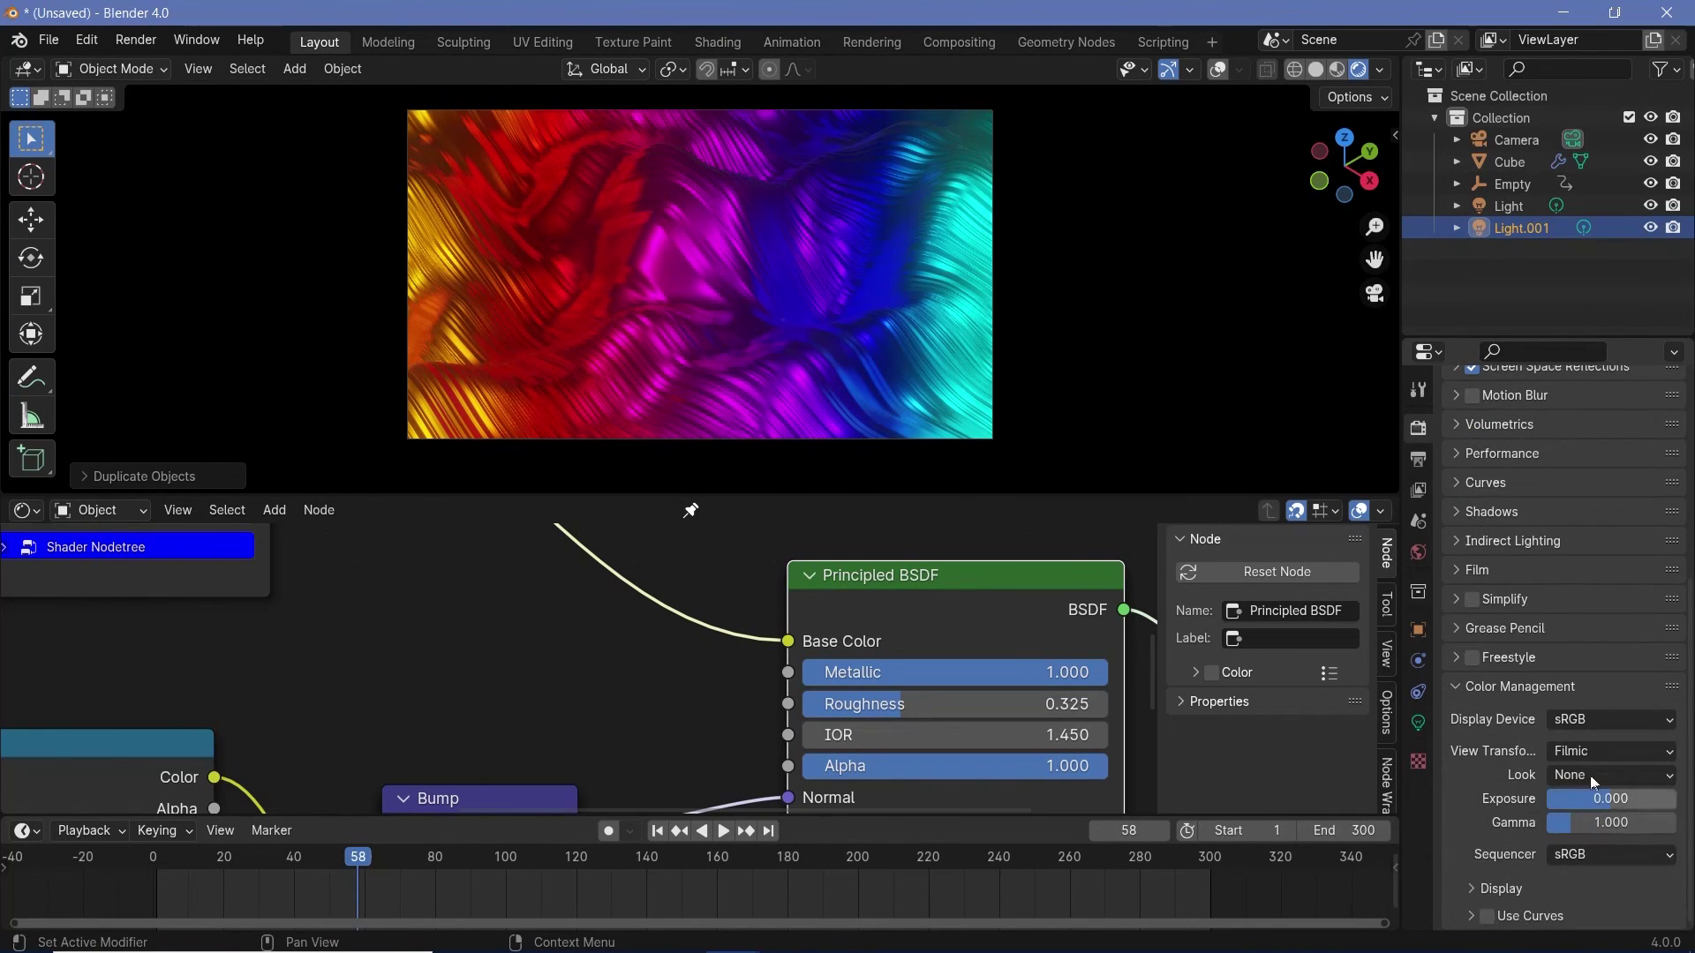
pyautogui.click(1592, 750)
pyautogui.click(1562, 800)
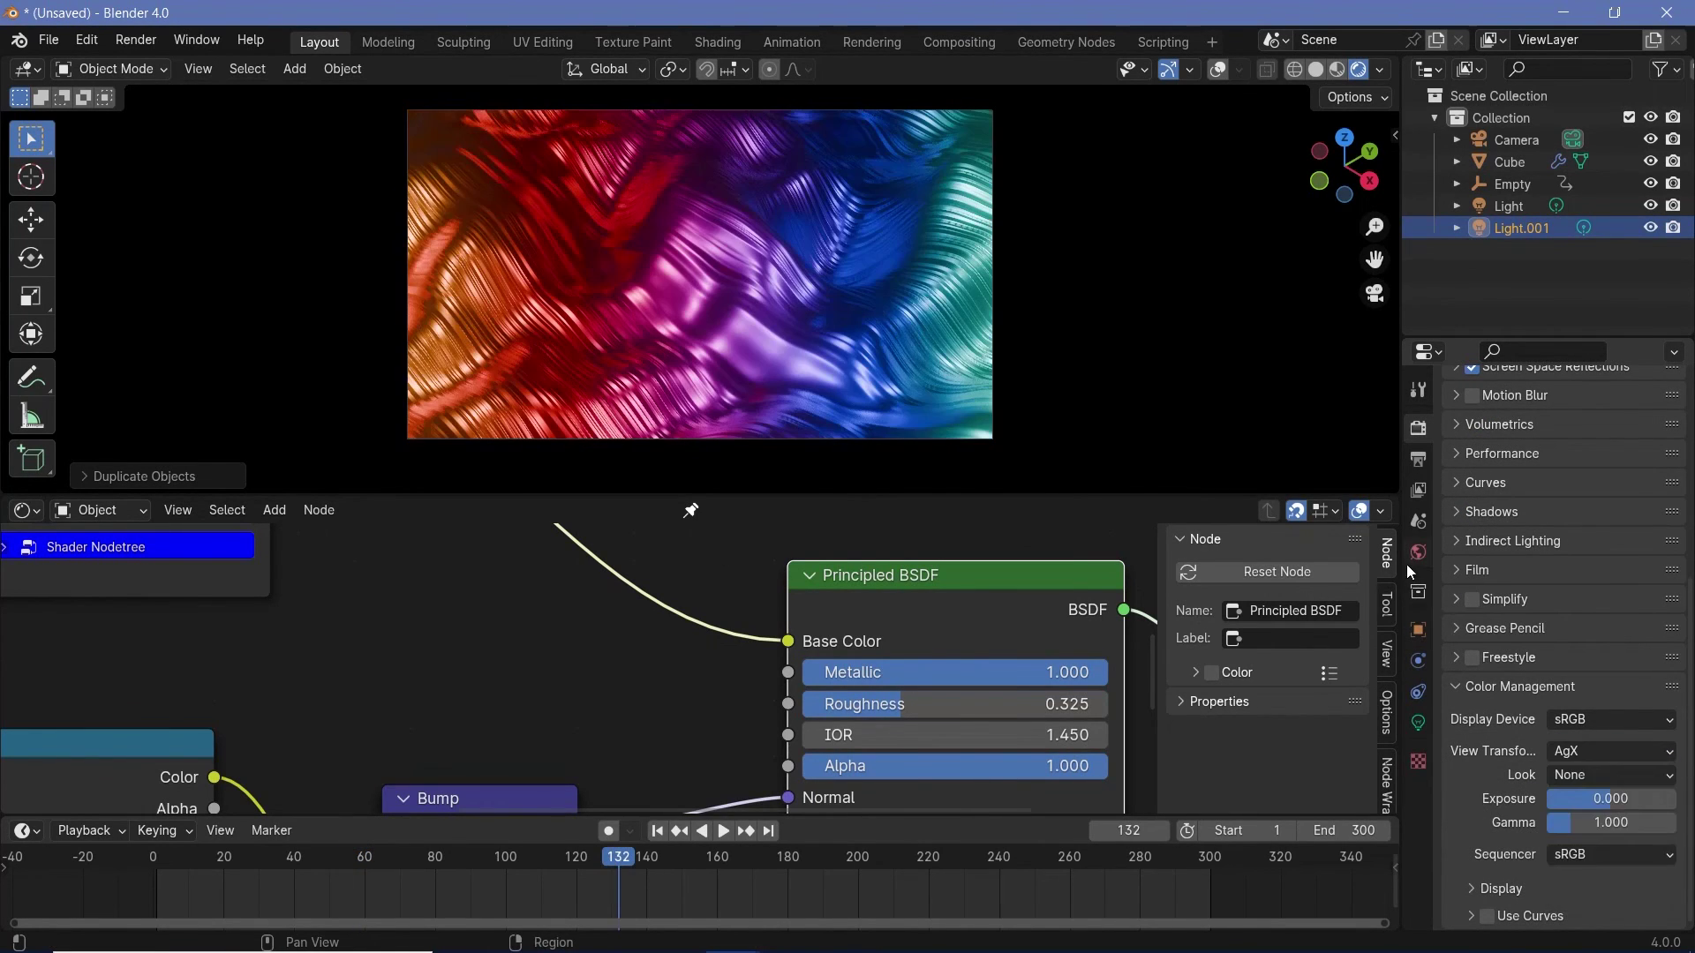
# Open the world background color for editing.
pyautogui.click(1619, 572)
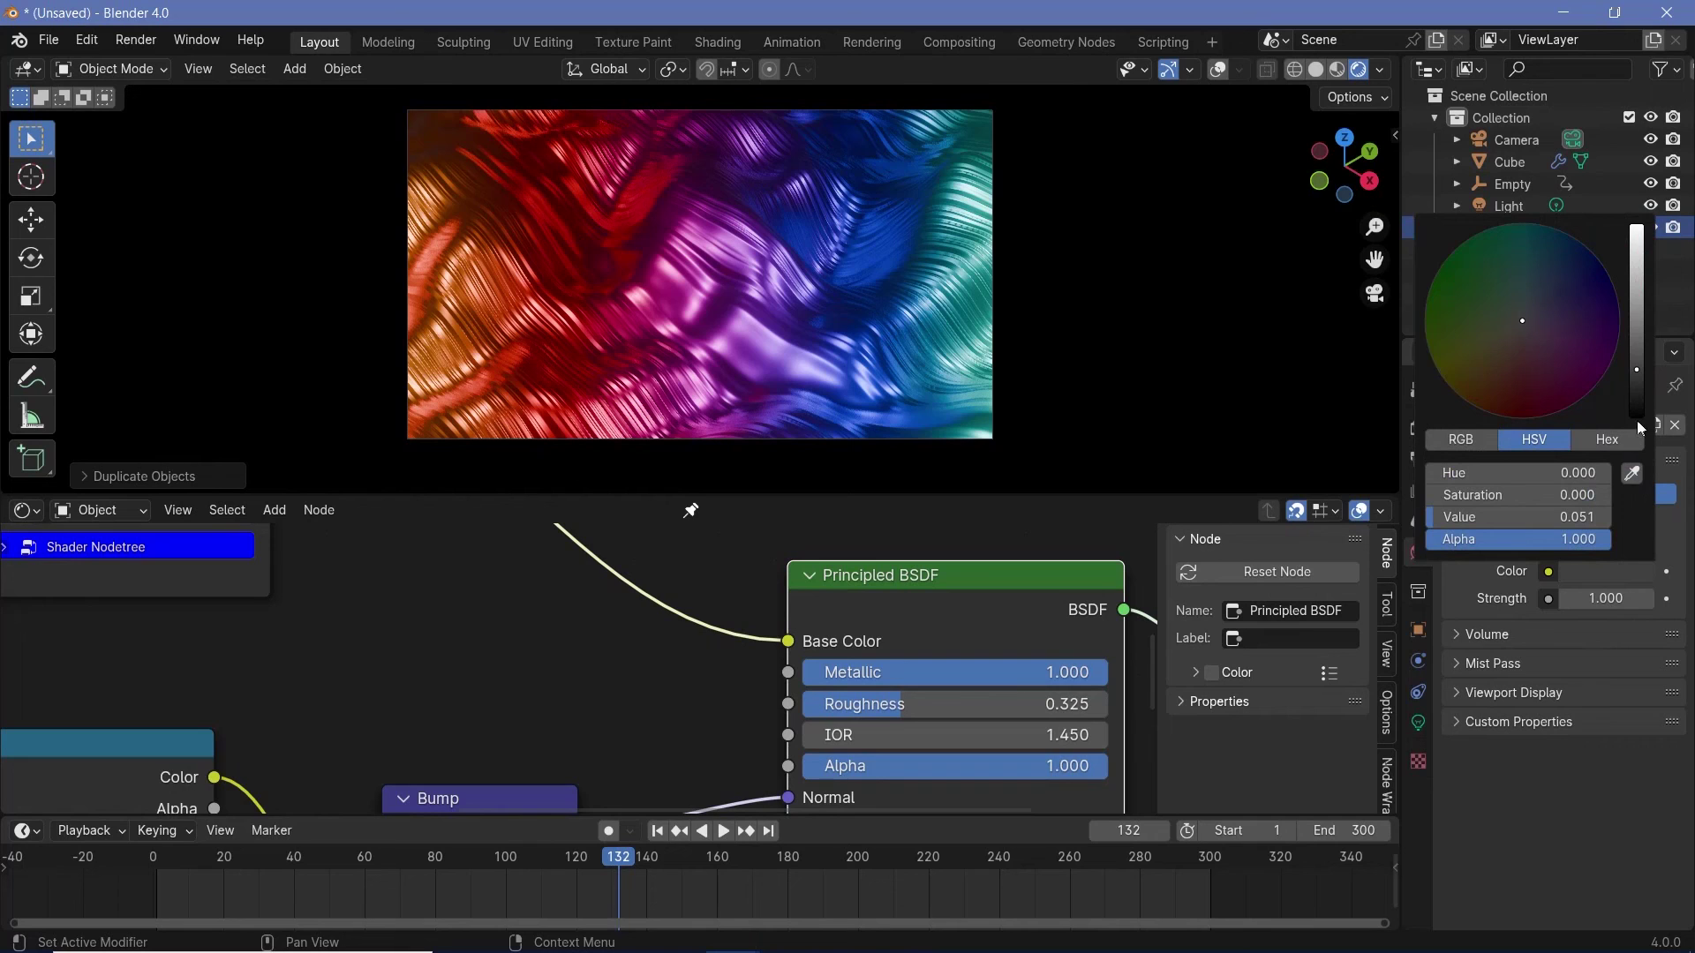